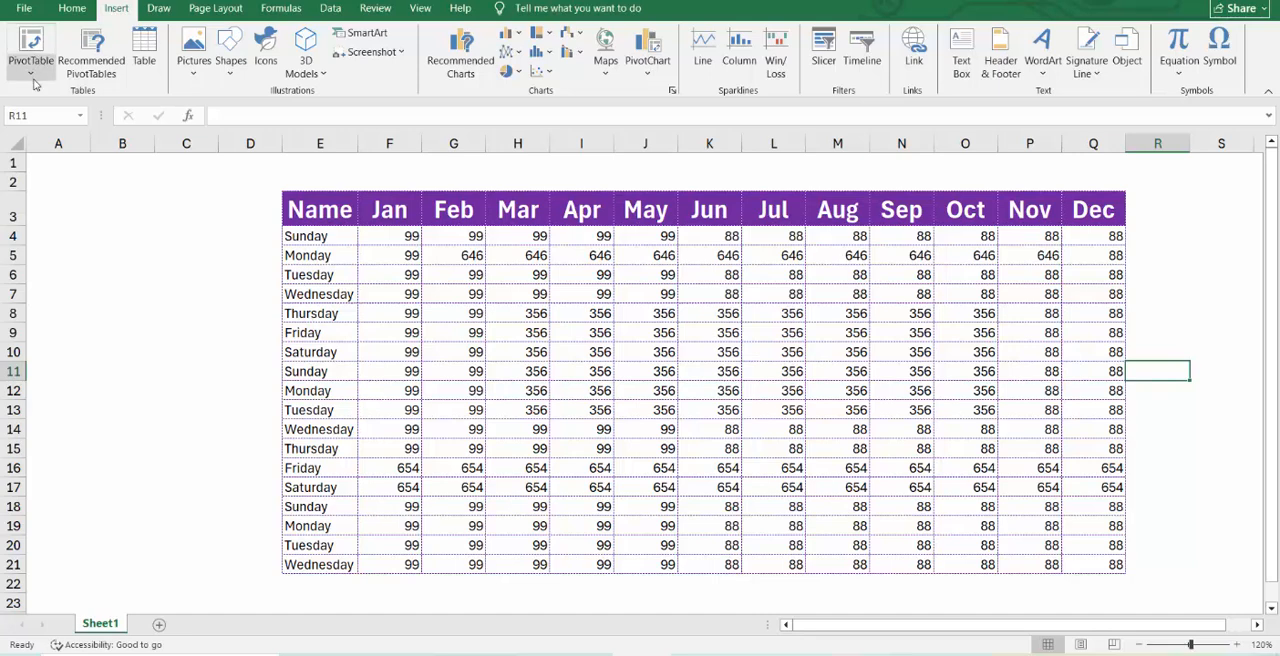
Check the existing connections for an external-source PivotTable, filtered by network files and by this workbook, and cancel without choosing one.
left_click(33, 73)
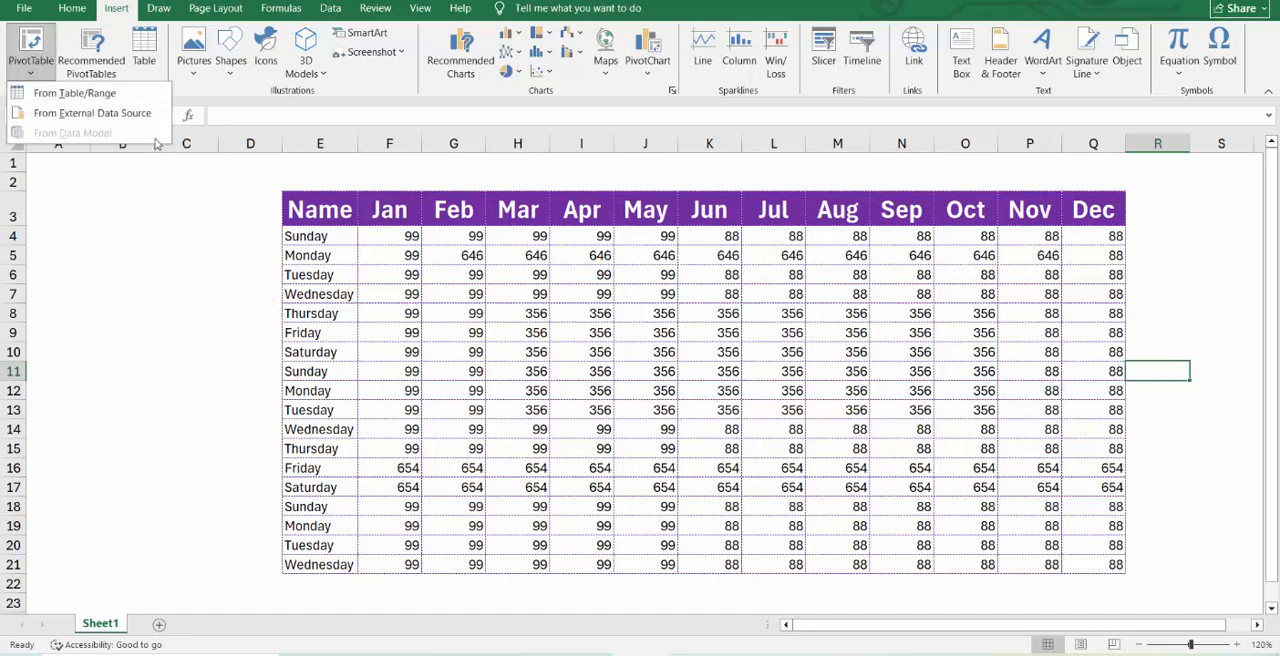
left_click(145, 115)
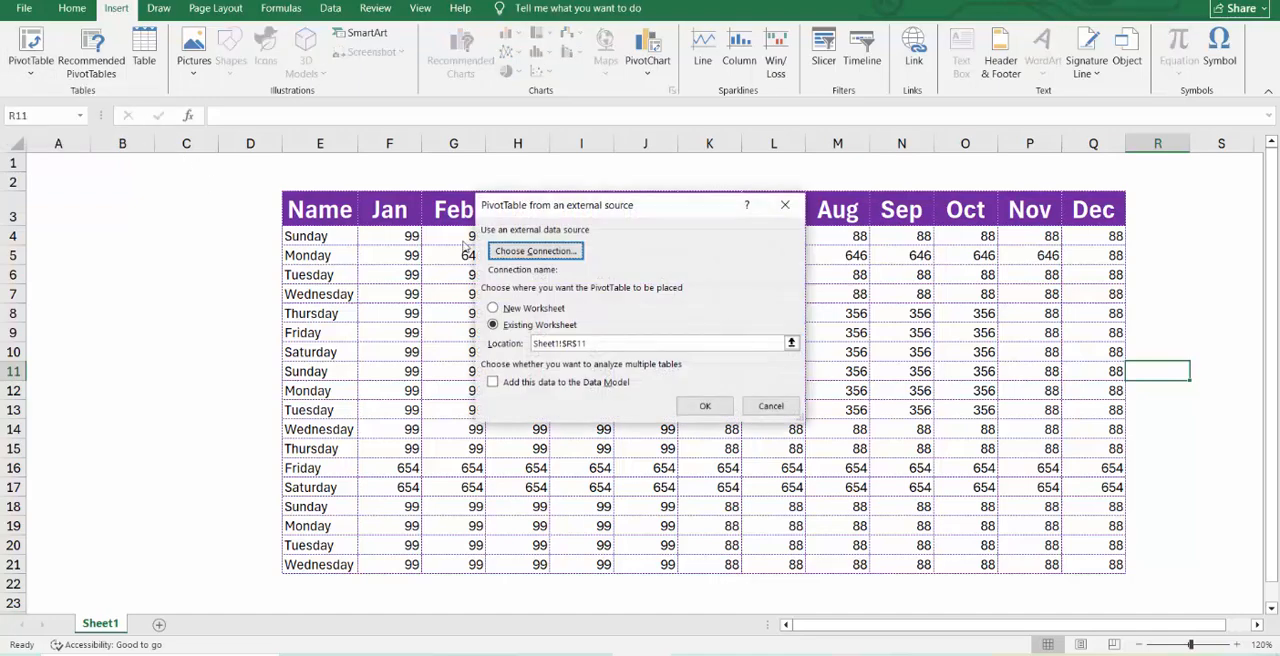
left_click(570, 253)
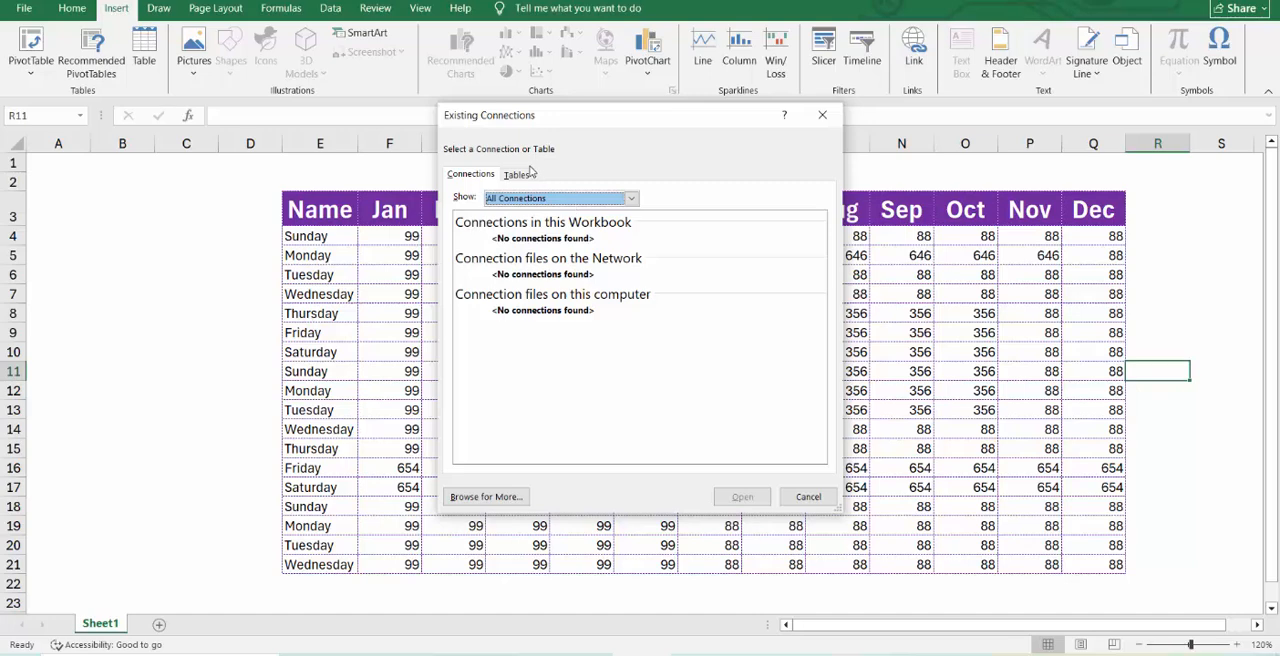
left_click(558, 199)
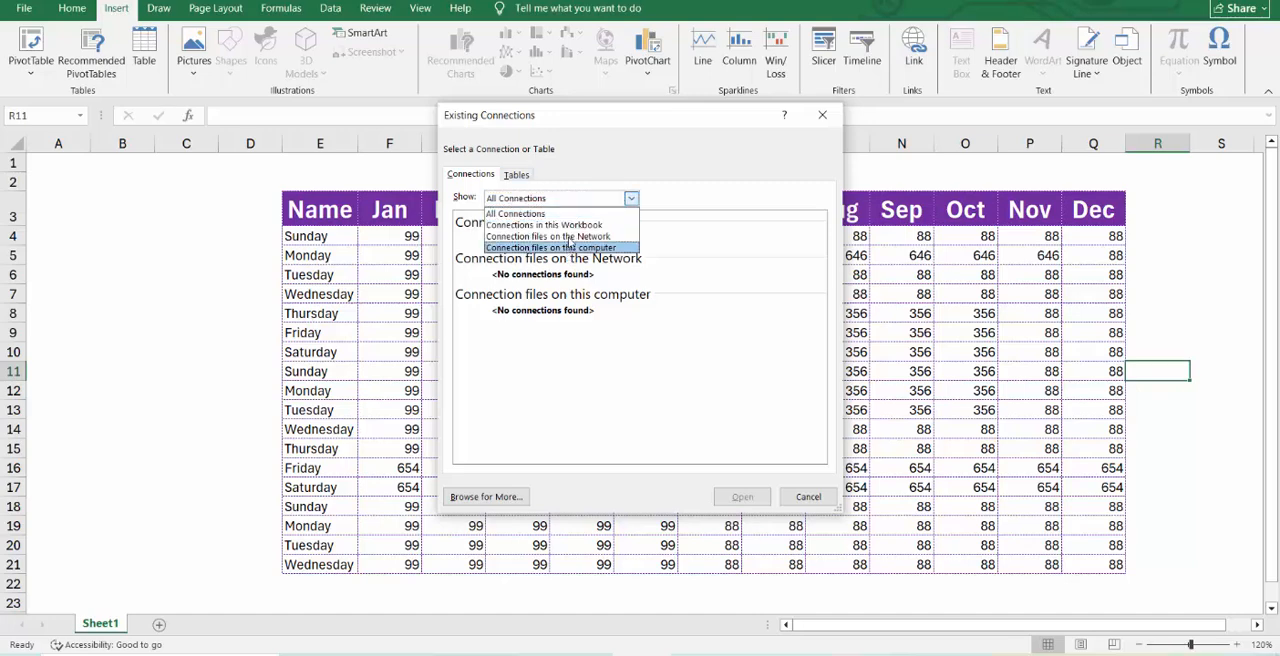
left_click(571, 238)
left_click(577, 200)
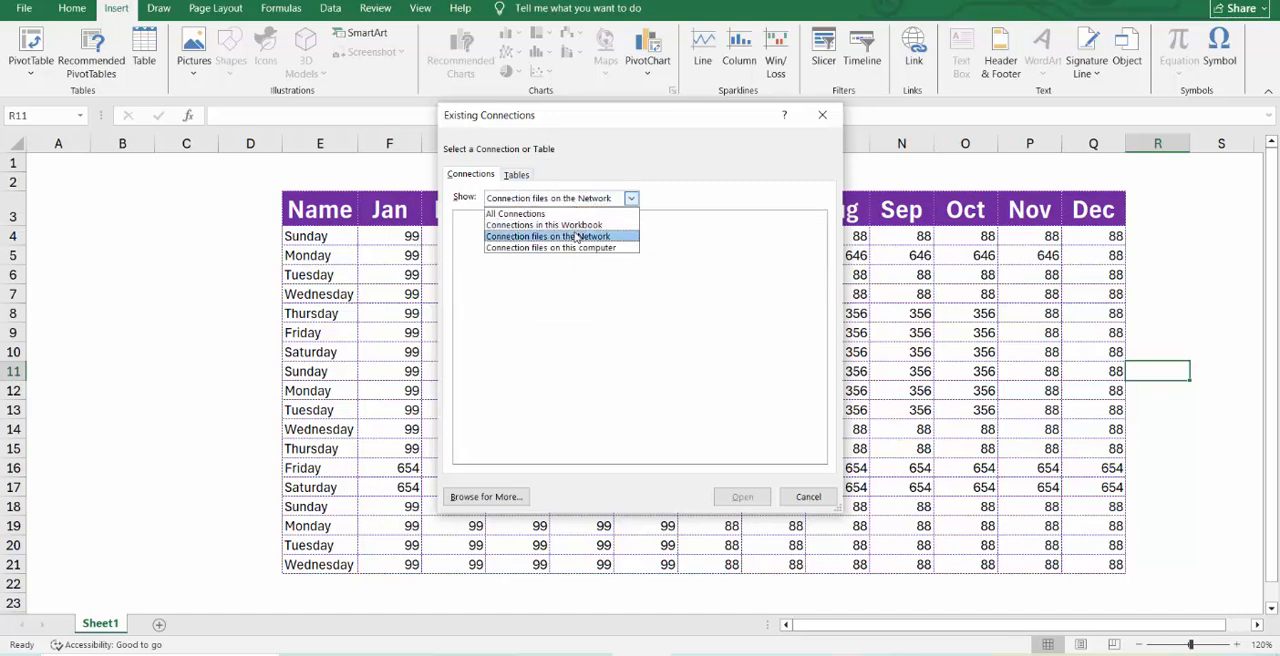
left_click(571, 228)
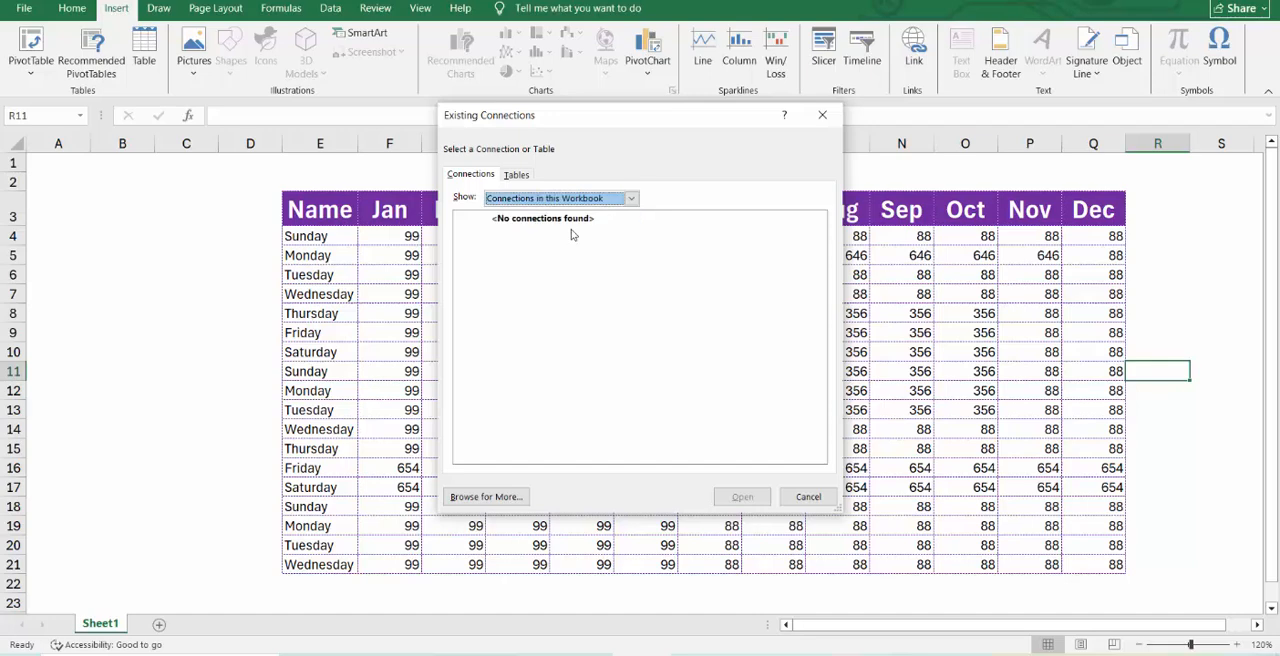
left_click(806, 496)
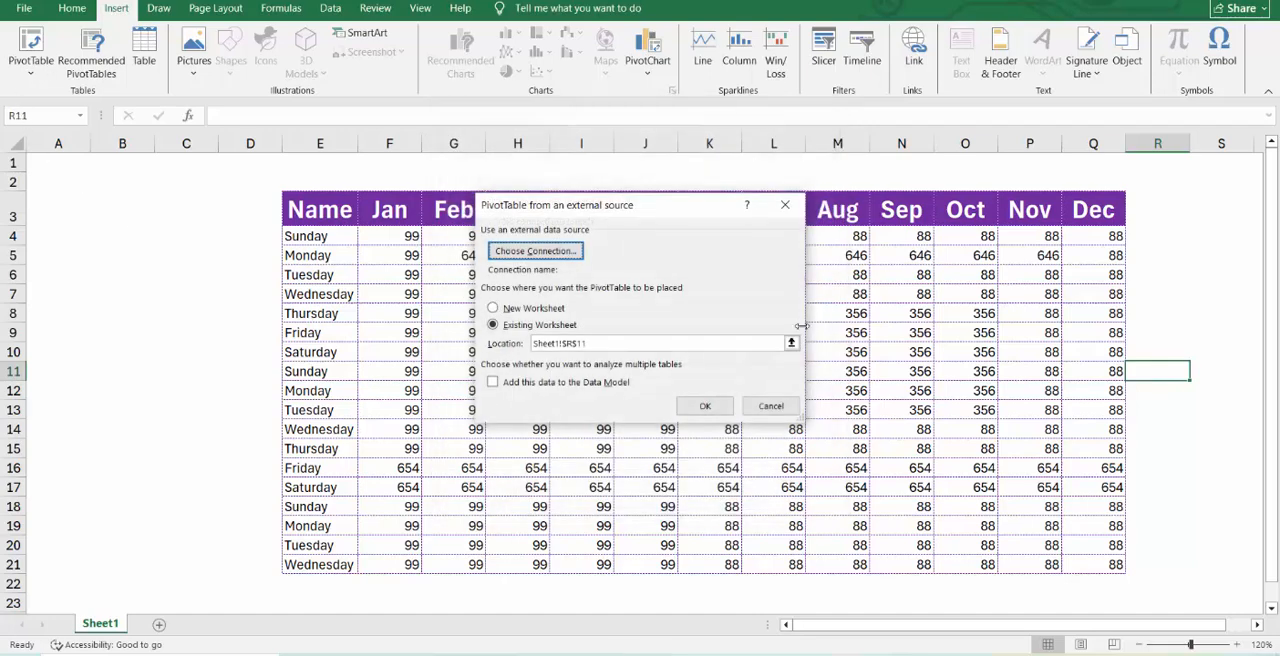
left_click(771, 405)
left_click(31, 66)
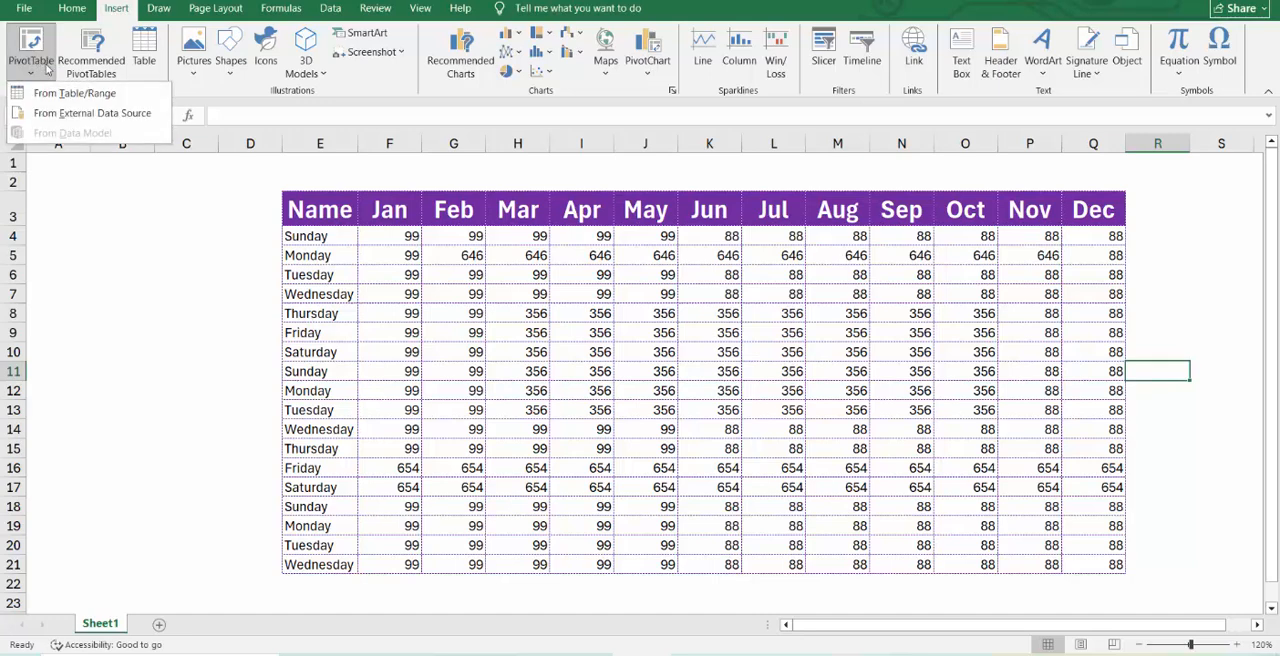
left_click(60, 113)
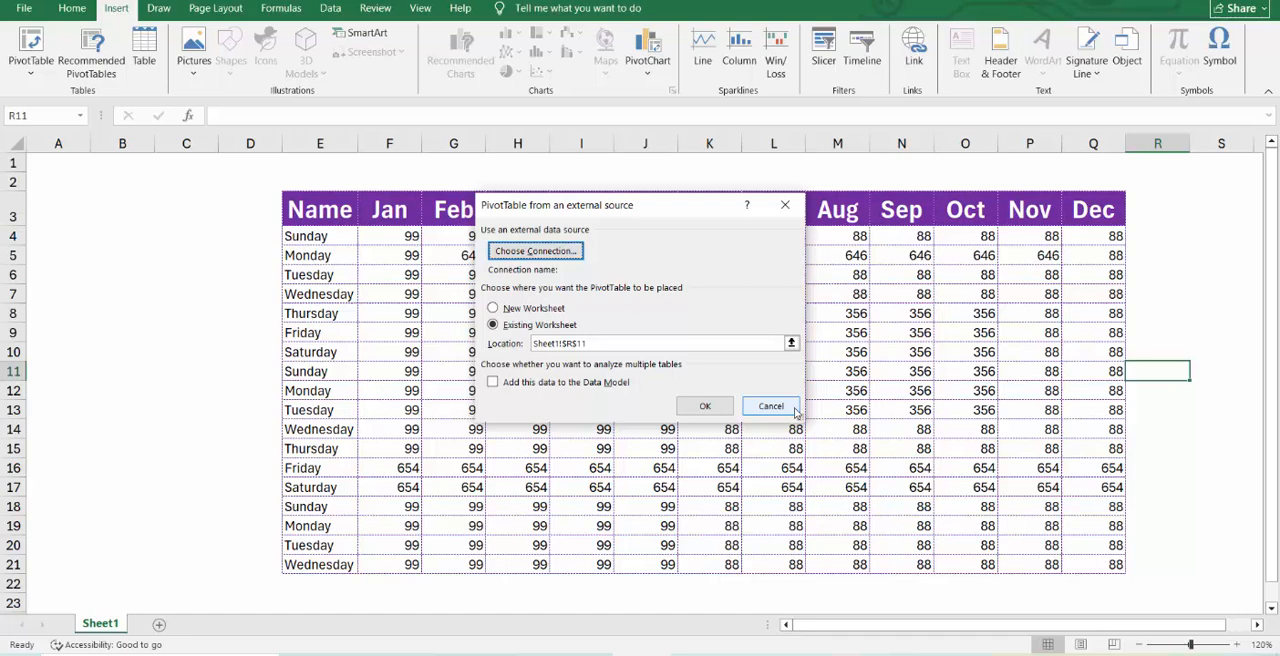
left_click(771, 407)
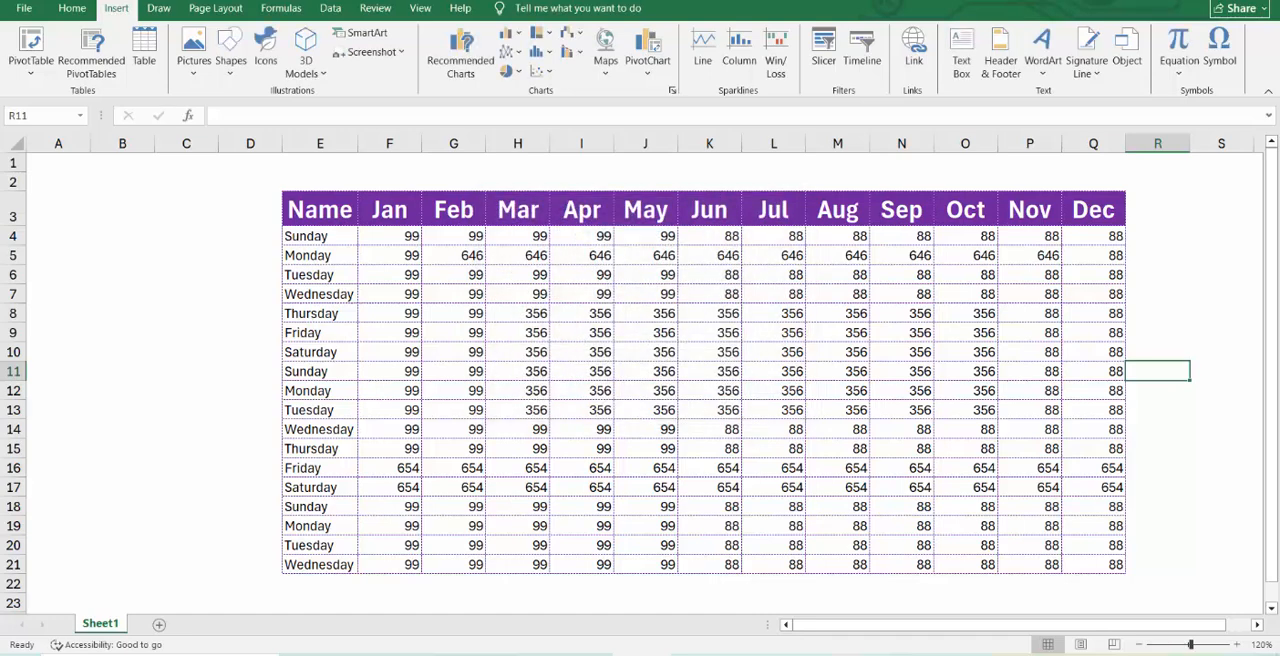
View the sheet's last row from column A and return to cell D1.
left_click(33, 273)
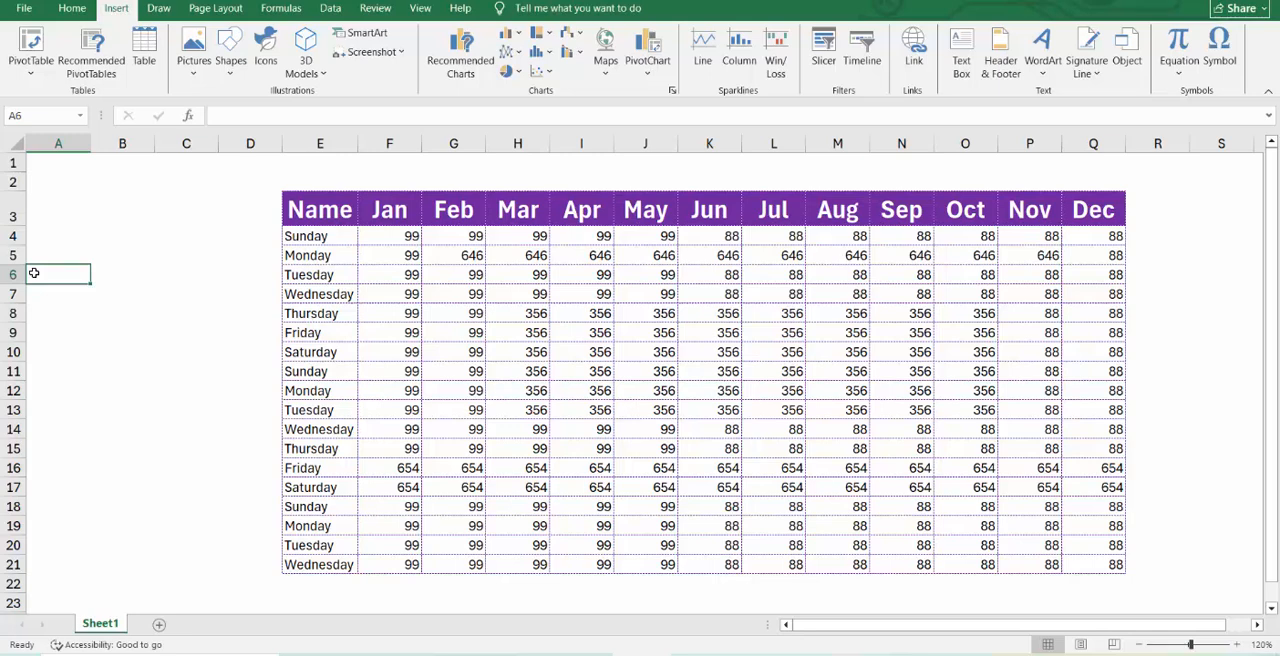
key("ctrl+Down")
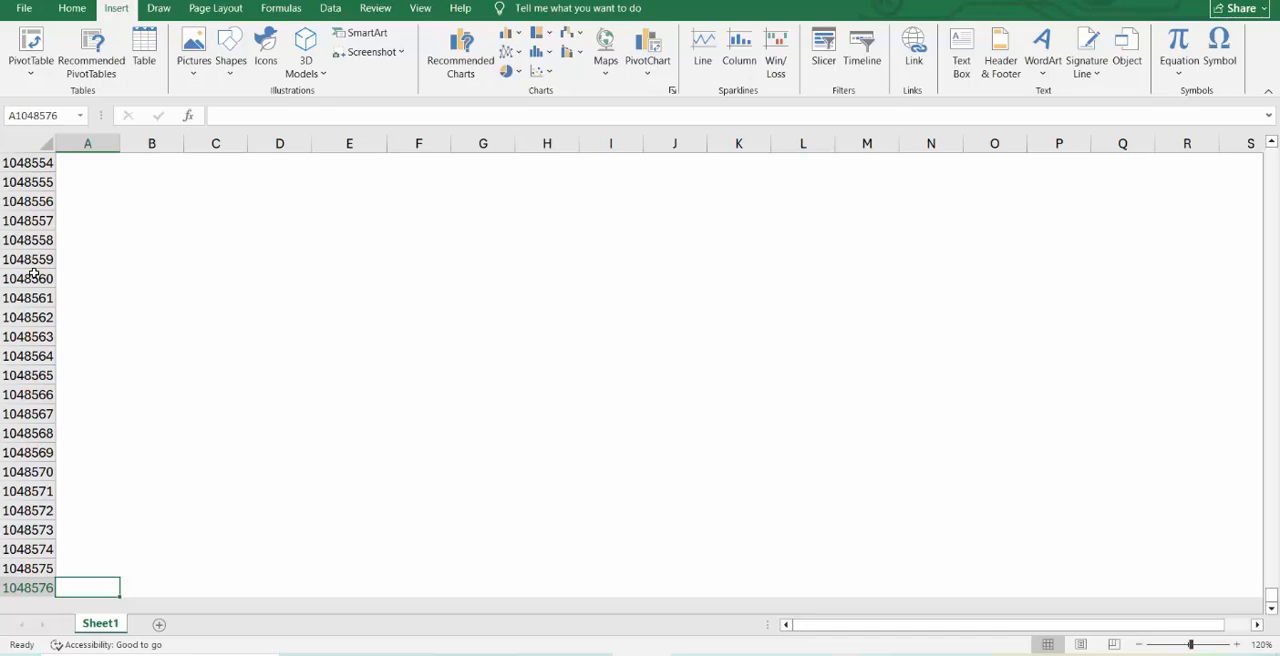
key("ctrl+Home")
key("Right")
key("Right")
key("Right")
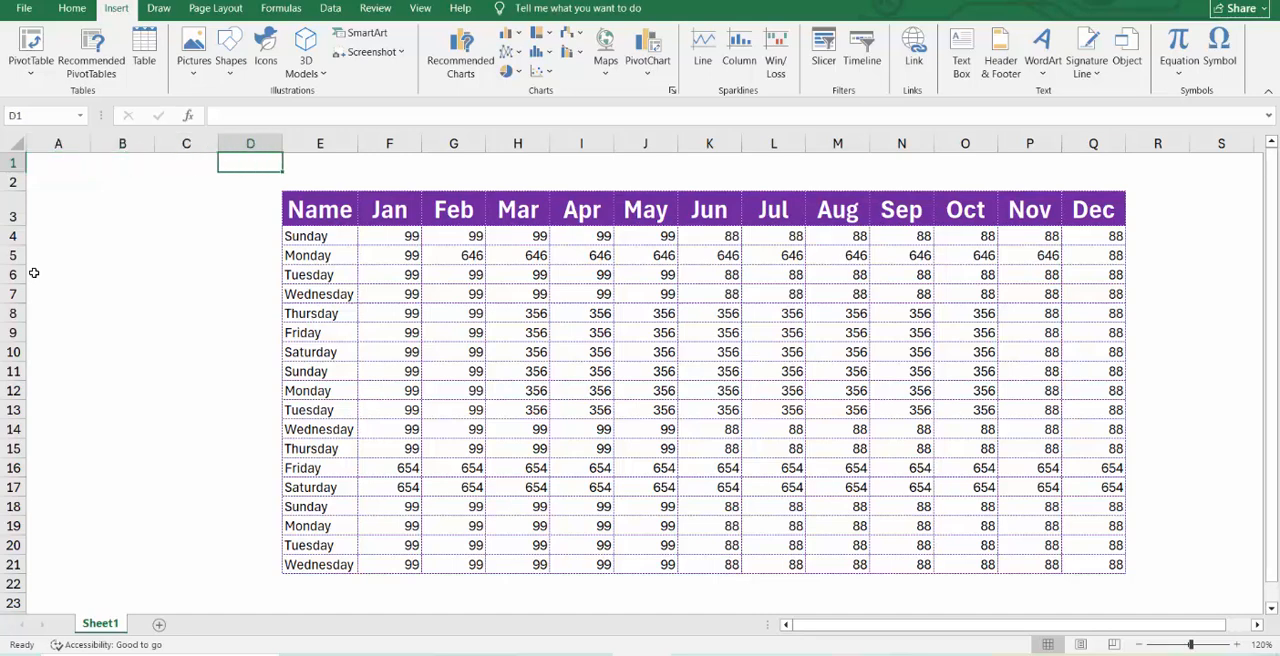
left_click(31, 70)
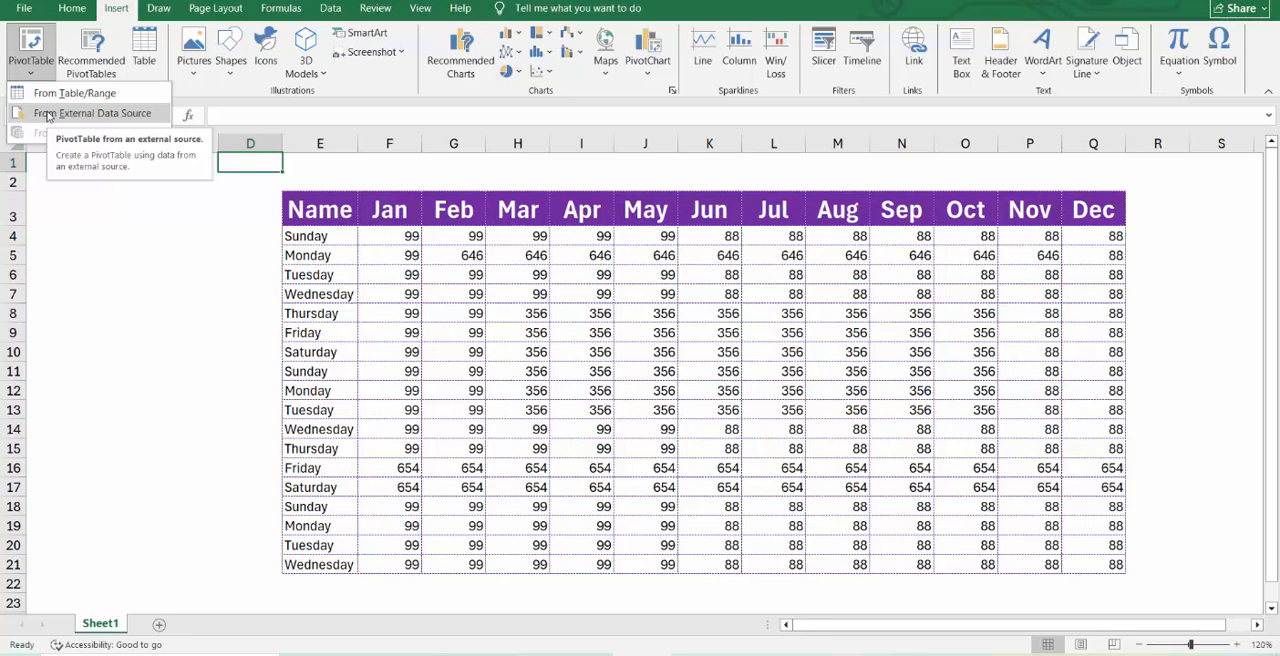
left_click(121, 235)
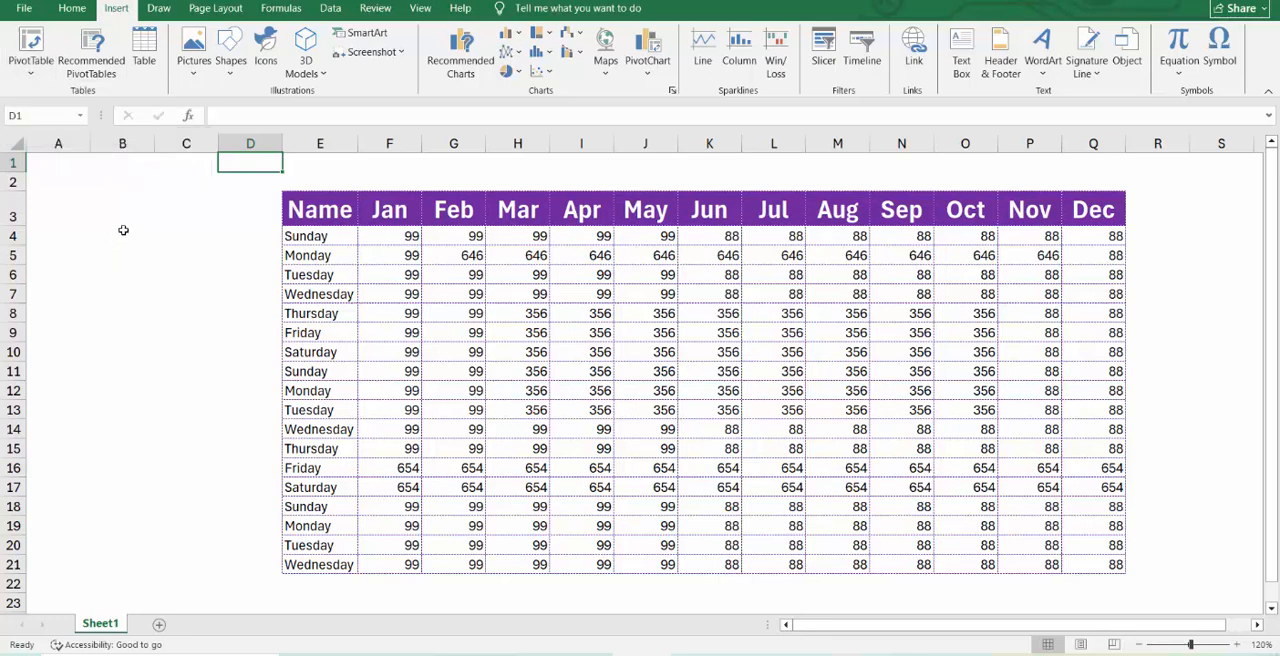
left_click(127, 221)
left_click(194, 164)
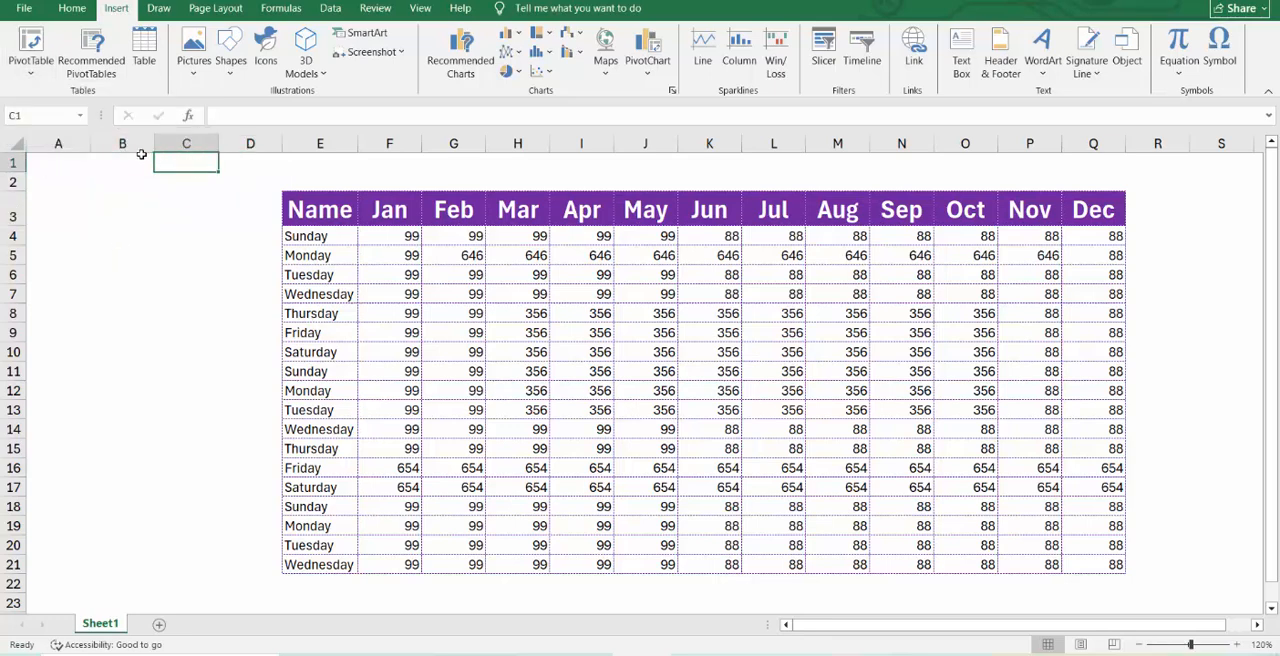
left_click(141, 157)
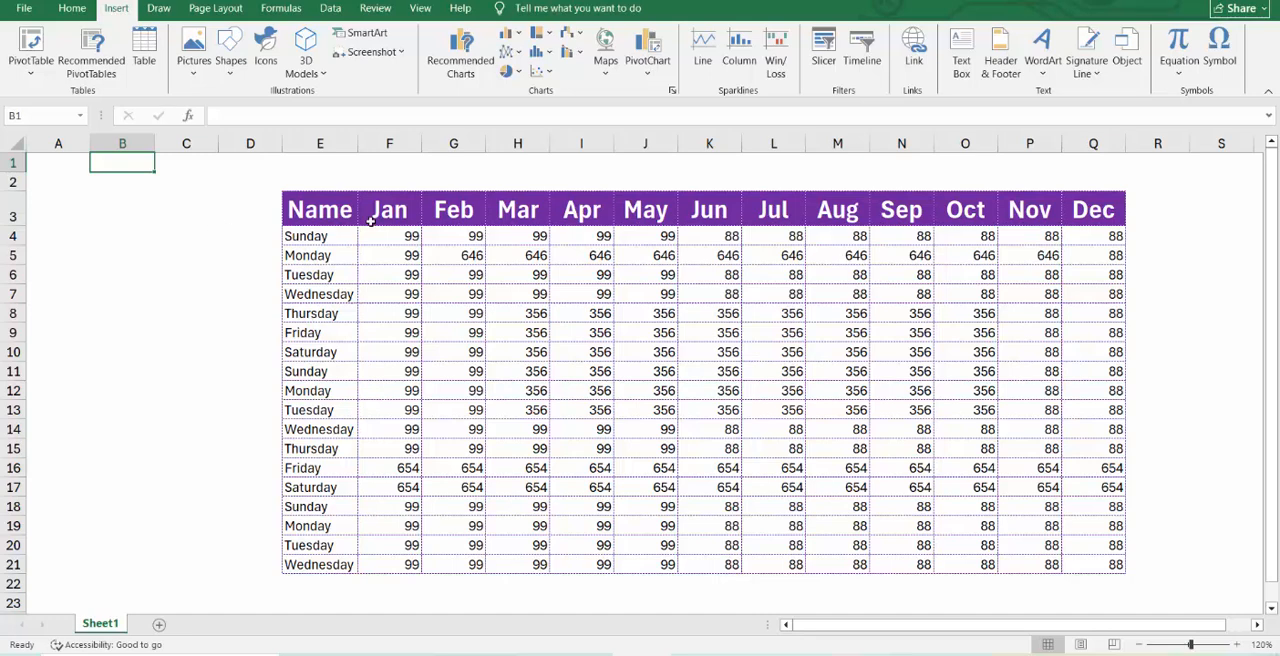
Get recommended PivotTables for the data in Sheet1!$E$3:$Q$21.
left_click(98, 76)
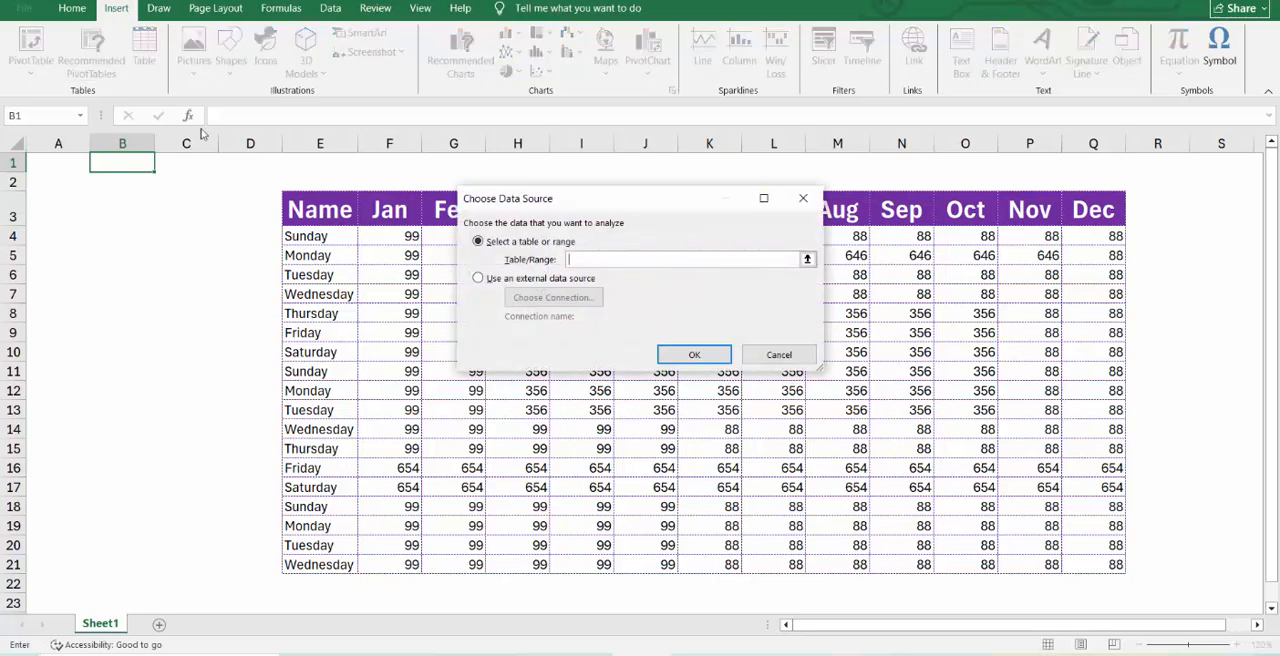
left_click(807, 259)
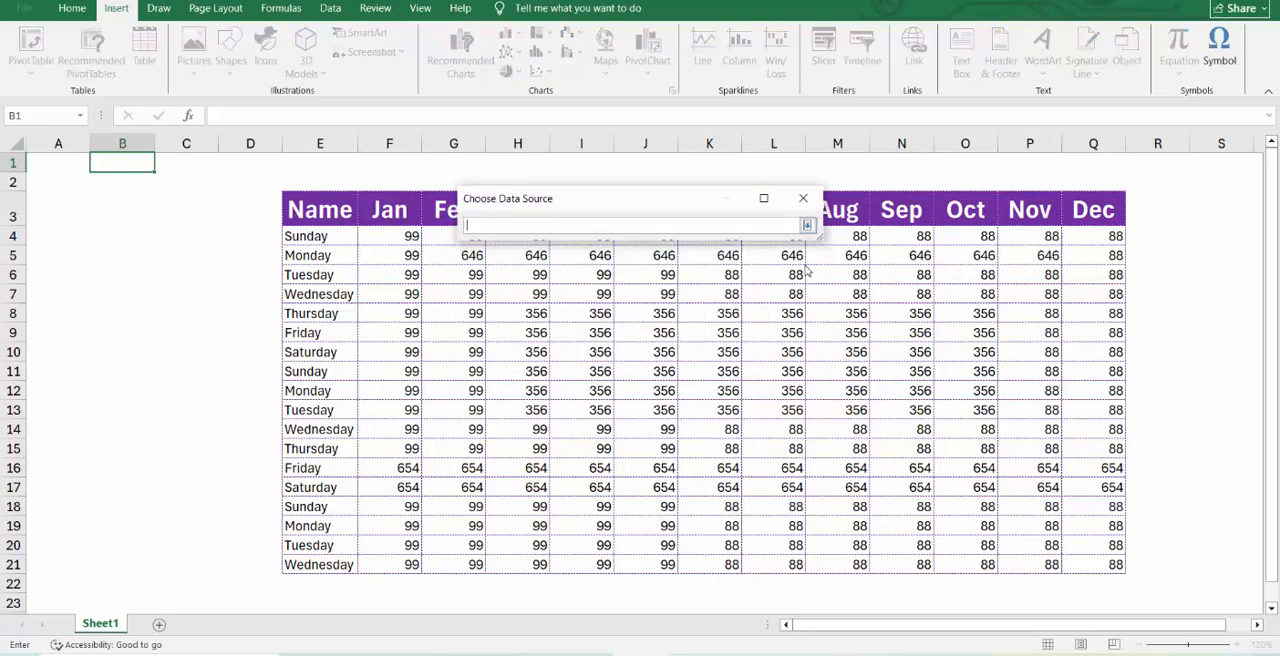
left_click_drag(314, 211, 1114, 566)
left_click(809, 227)
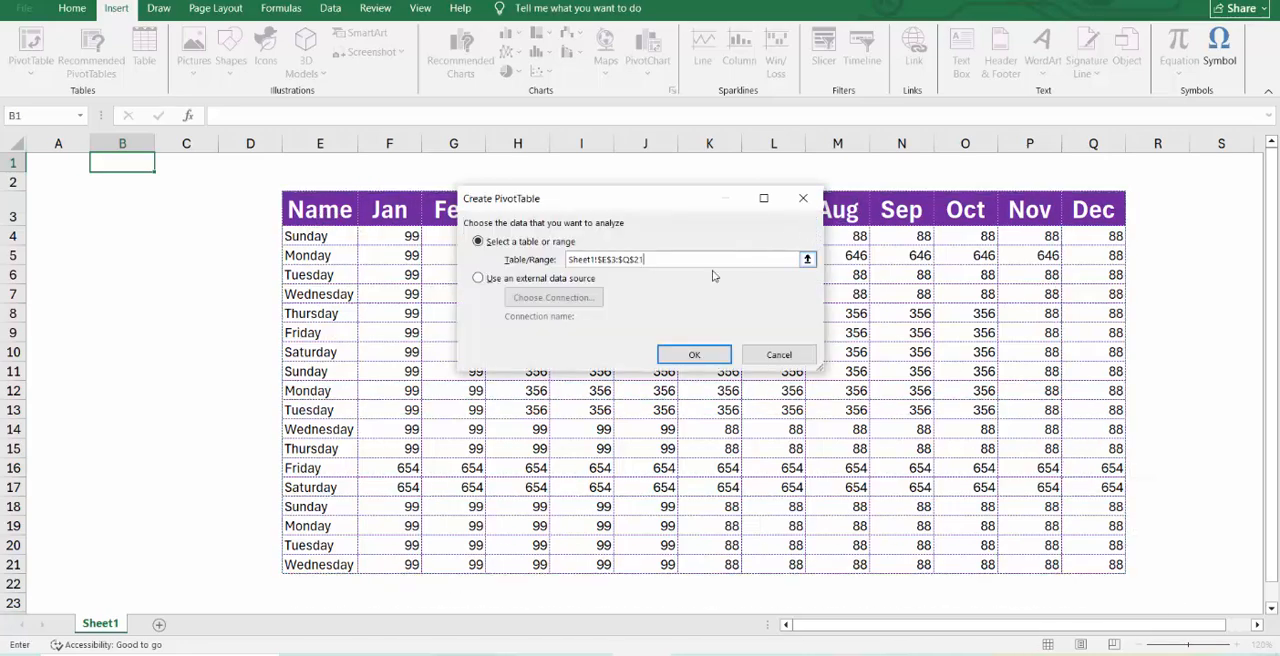
left_click(695, 354)
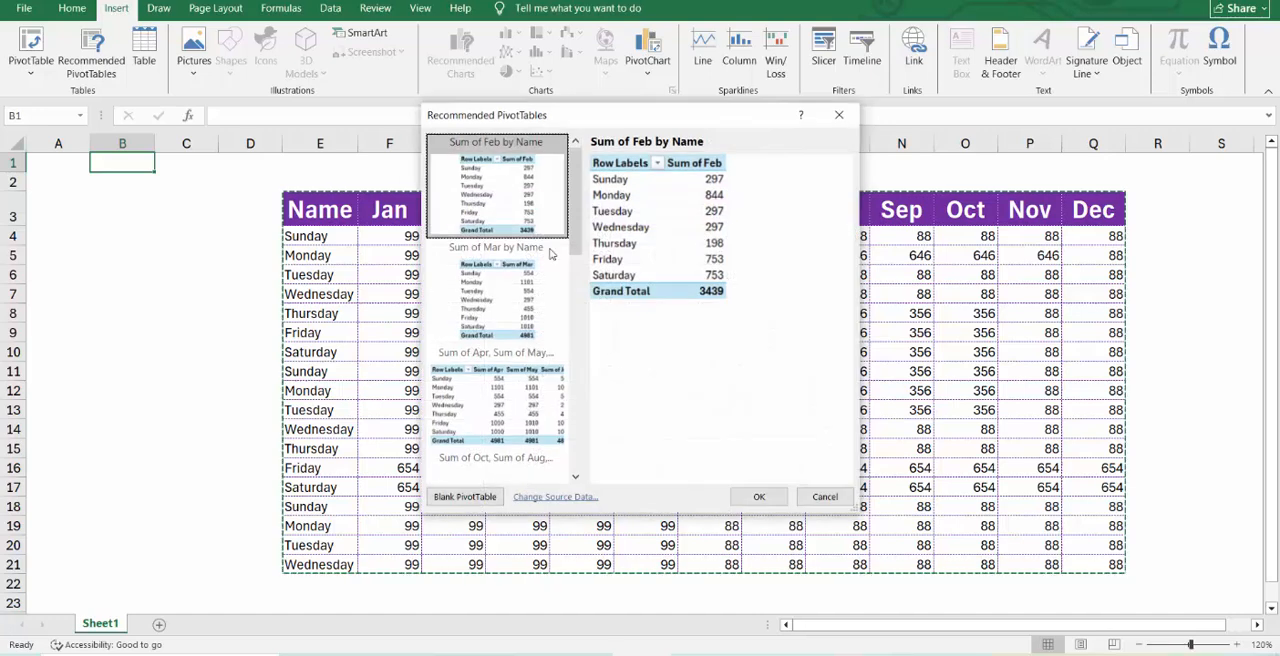
Preview the recommended PivotTables for Mar by Name, Apr, May and Jun by Name, Feb, Sep and Nov by Jun, and Feb by Name.
left_click(505, 300)
left_click(508, 197)
left_click(506, 290)
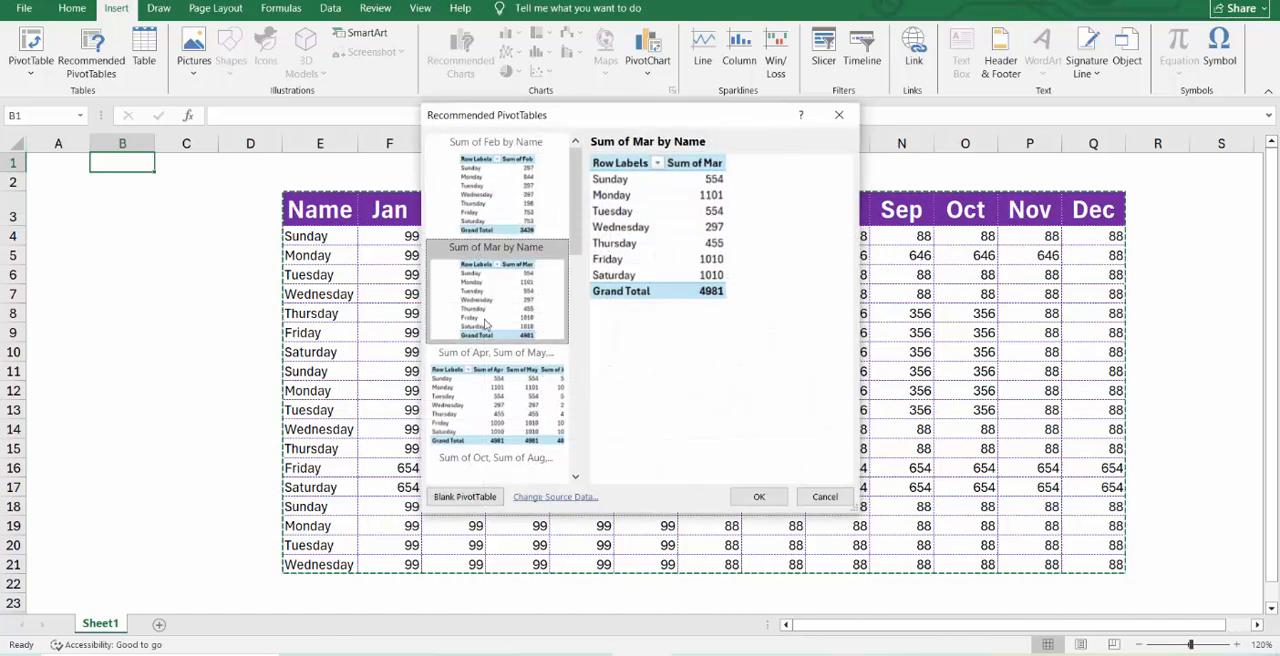
left_click(487, 414)
scroll(487, 414, "down", 5)
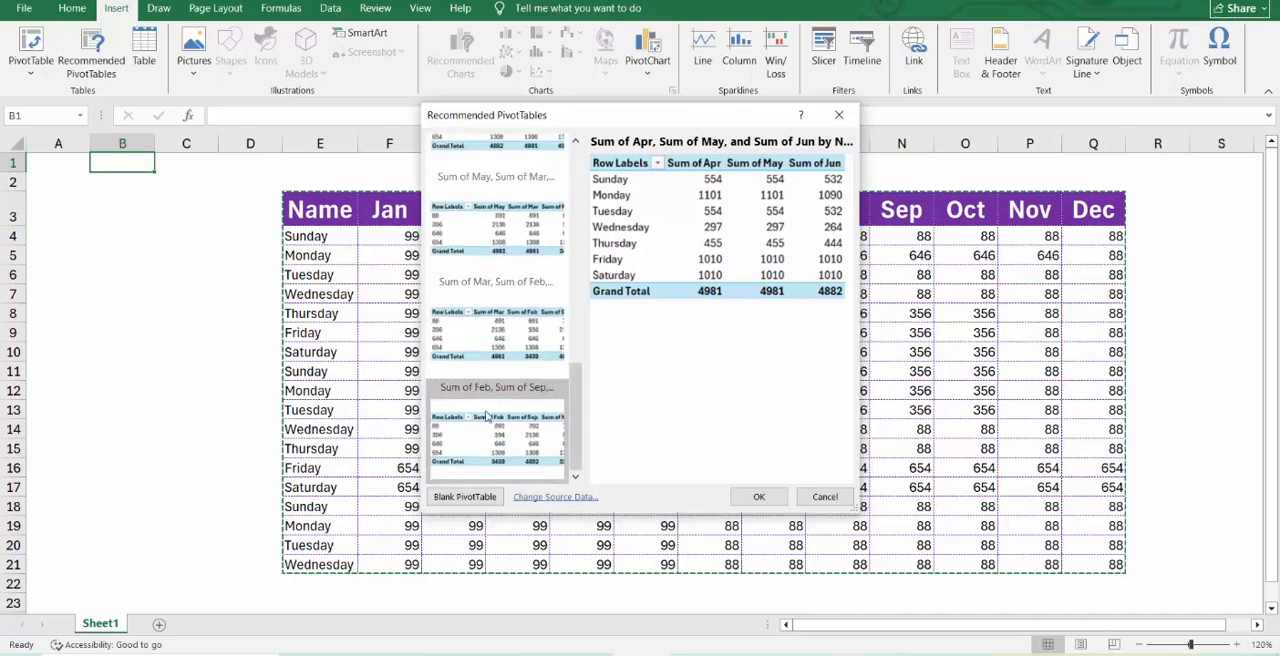
left_click(490, 366)
left_click(475, 424)
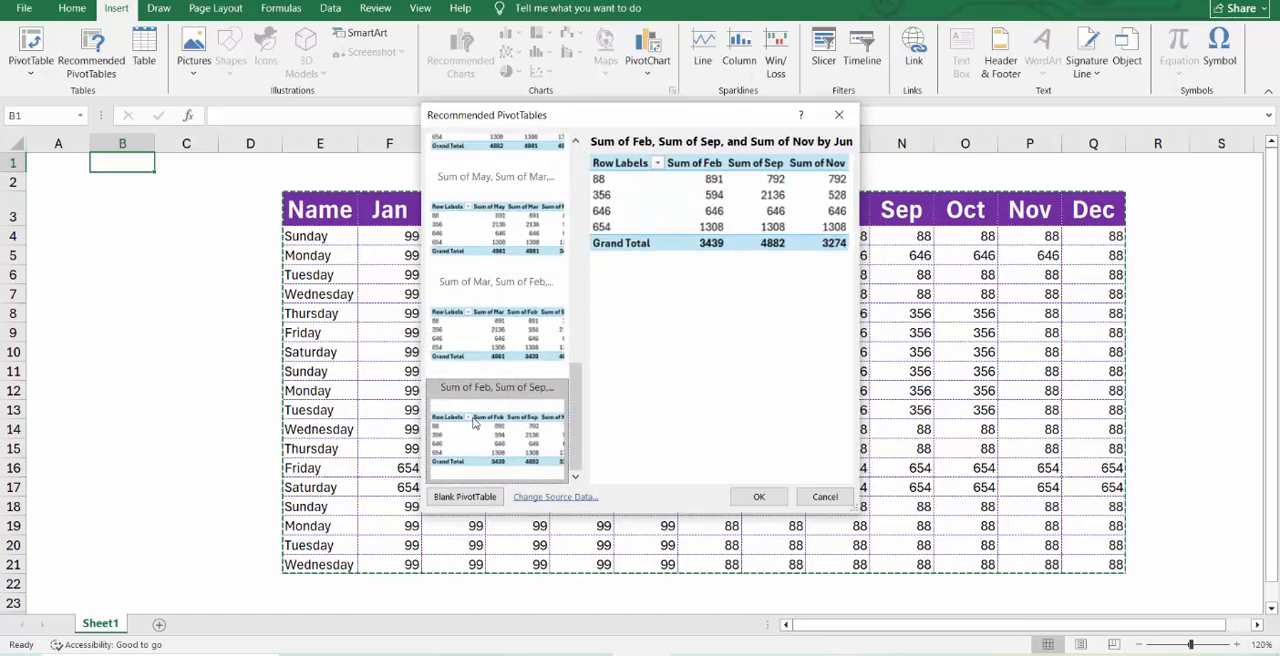
scroll(475, 424, "up", 5)
scroll(475, 424, "down", 5)
left_click(513, 342)
left_click(511, 437)
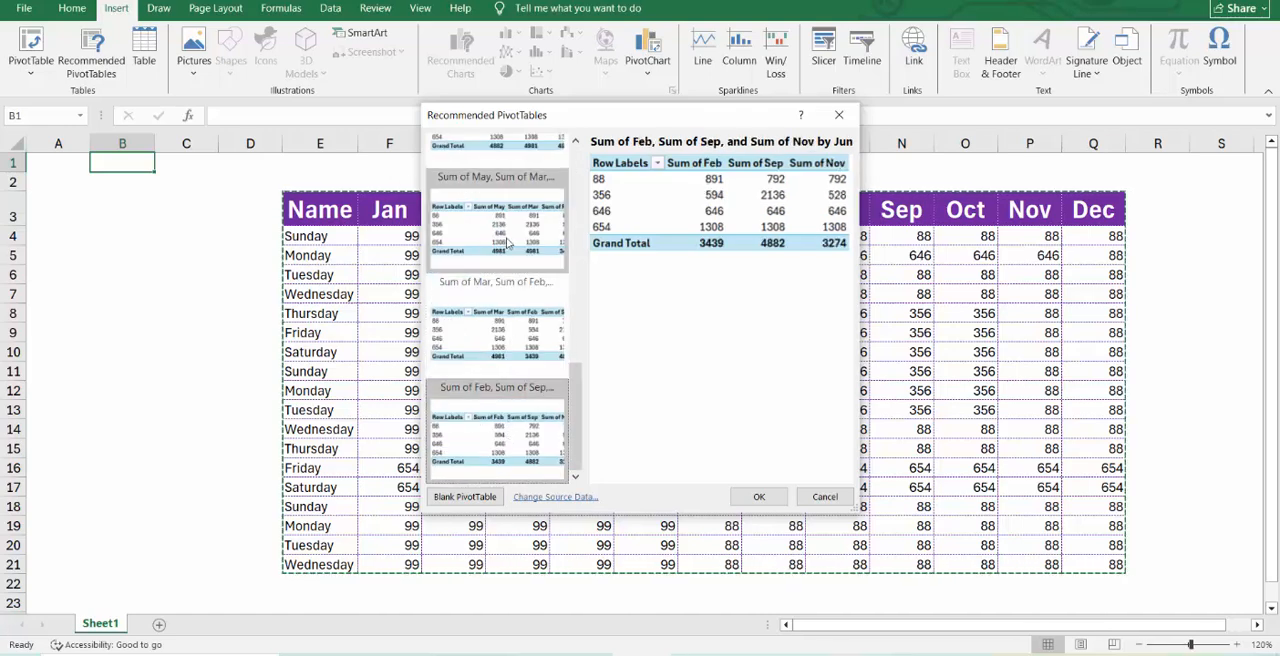
scroll(508, 240, "up", 5)
left_click(515, 211)
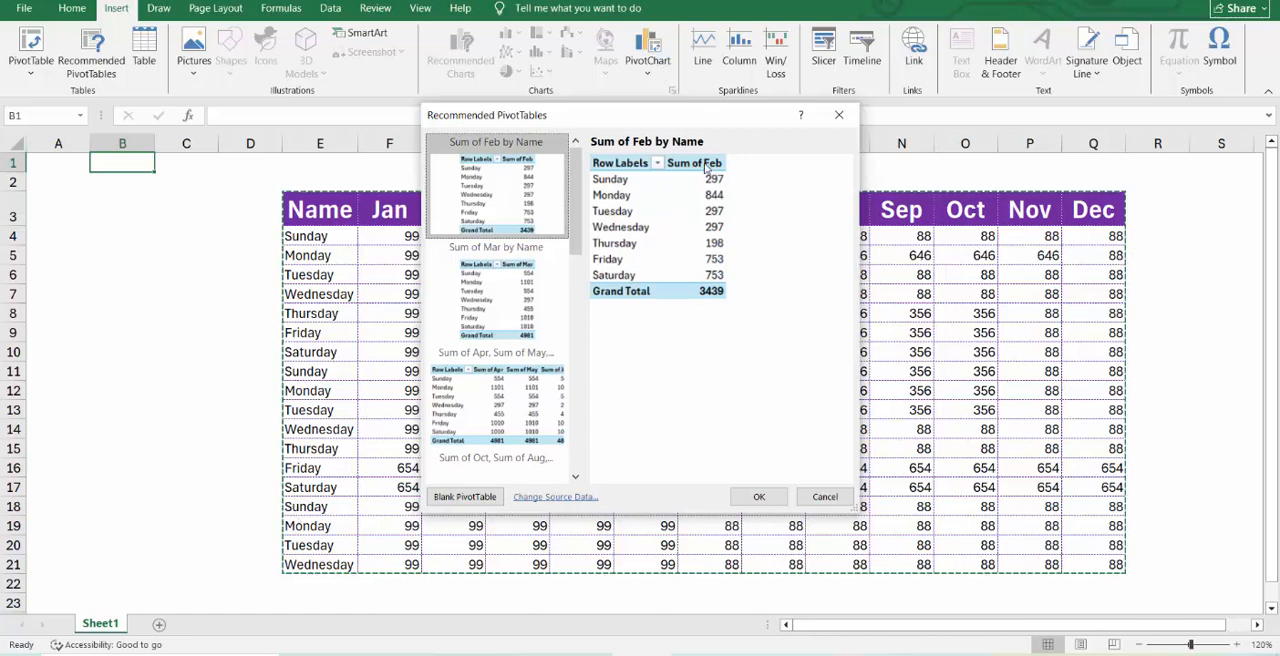
Compare the recommended layouts summing Apr, May and Jun, Oct, Aug and Jul, and Jun, May and Mar, and close without inserting any.
left_click(499, 400)
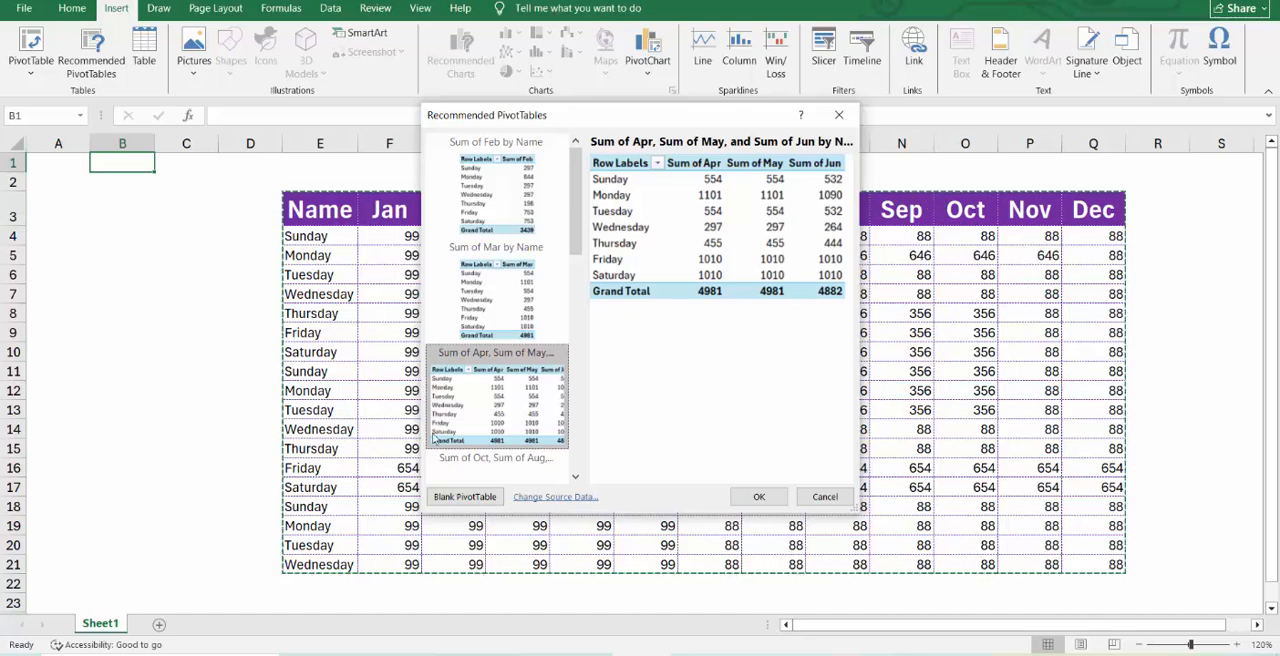
scroll(434, 440, "down", 2)
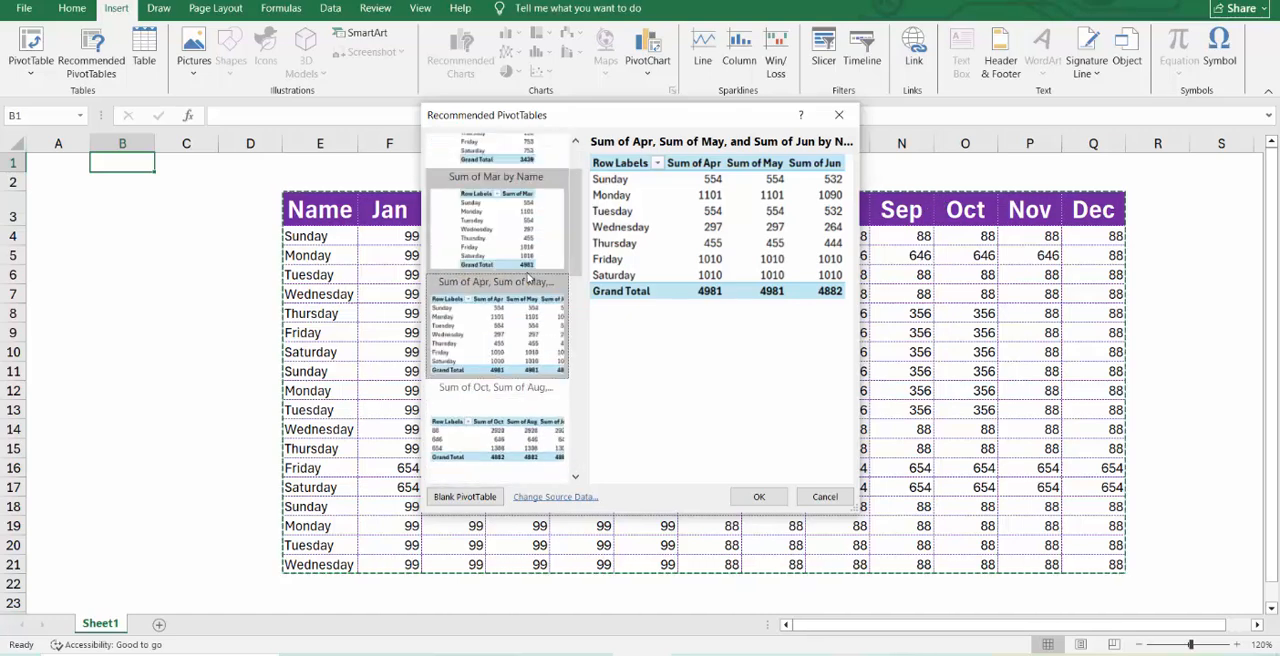
left_click(503, 440)
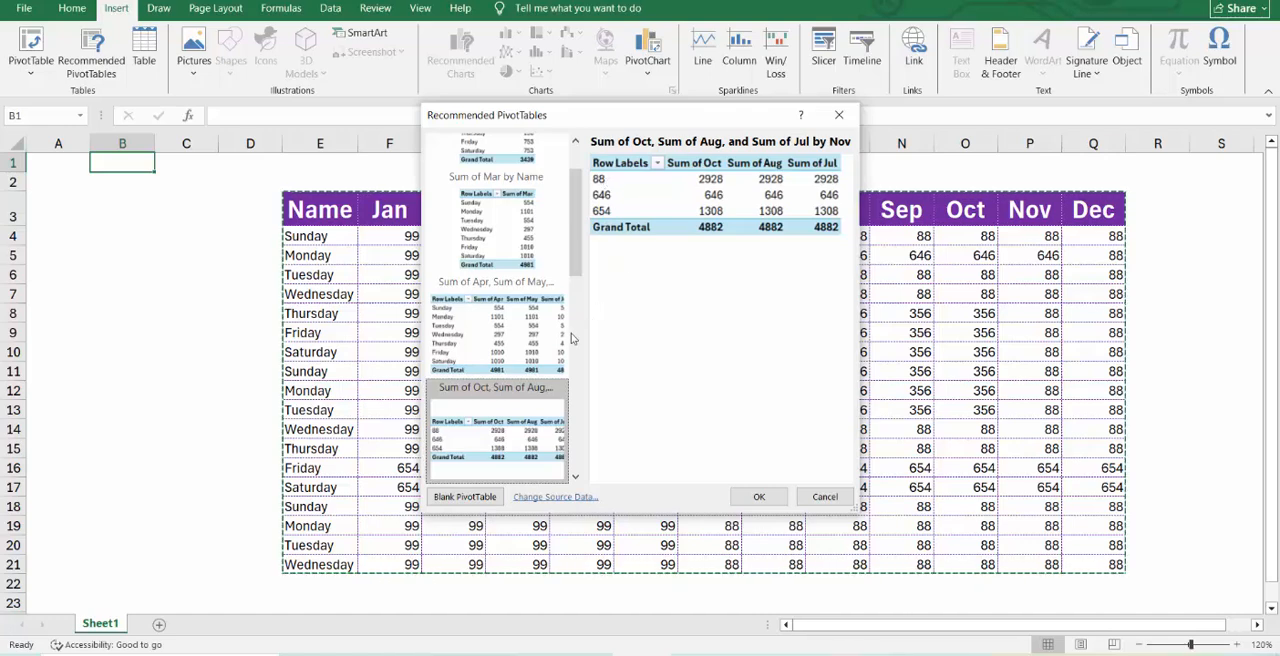
scroll(530, 392, "down", 1)
left_click(519, 414)
scroll(518, 414, "down", 1)
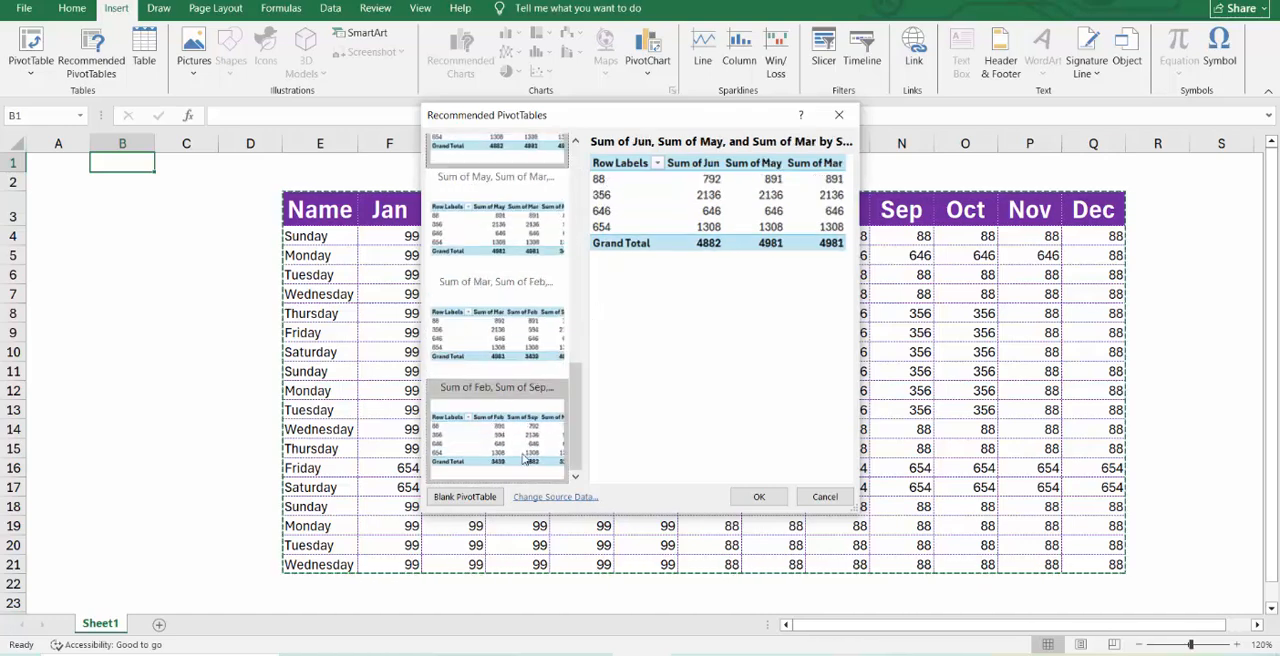
scroll(527, 459, "up", 5)
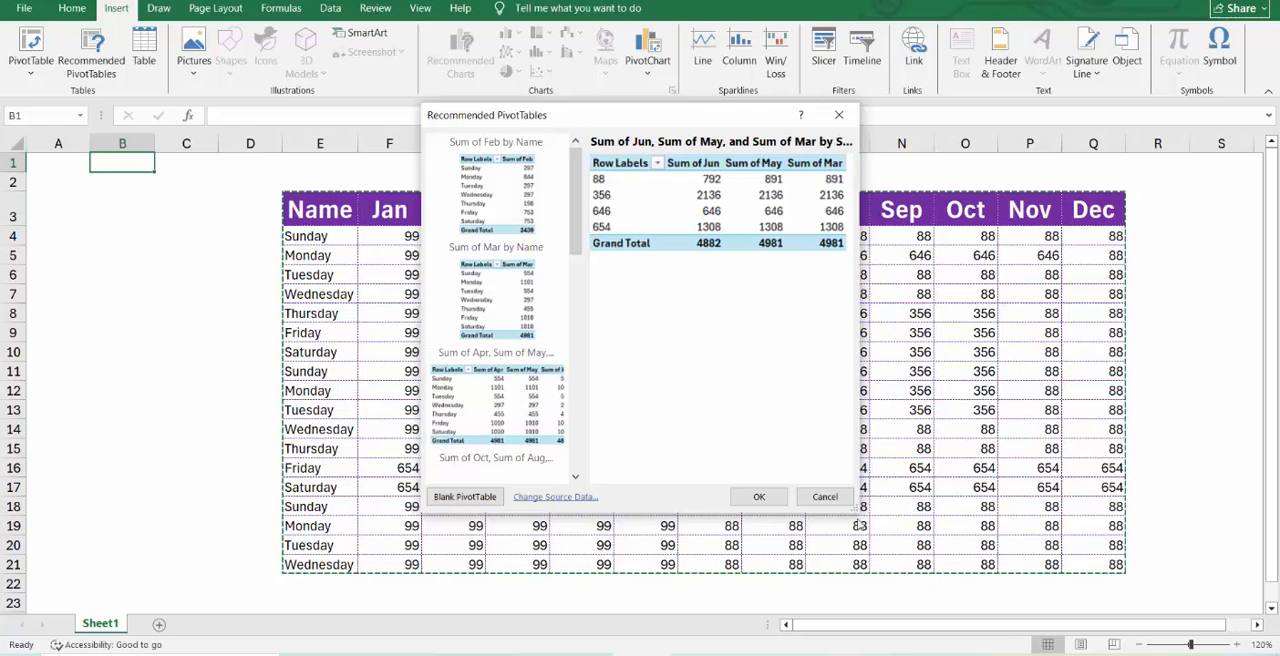
left_click(825, 497)
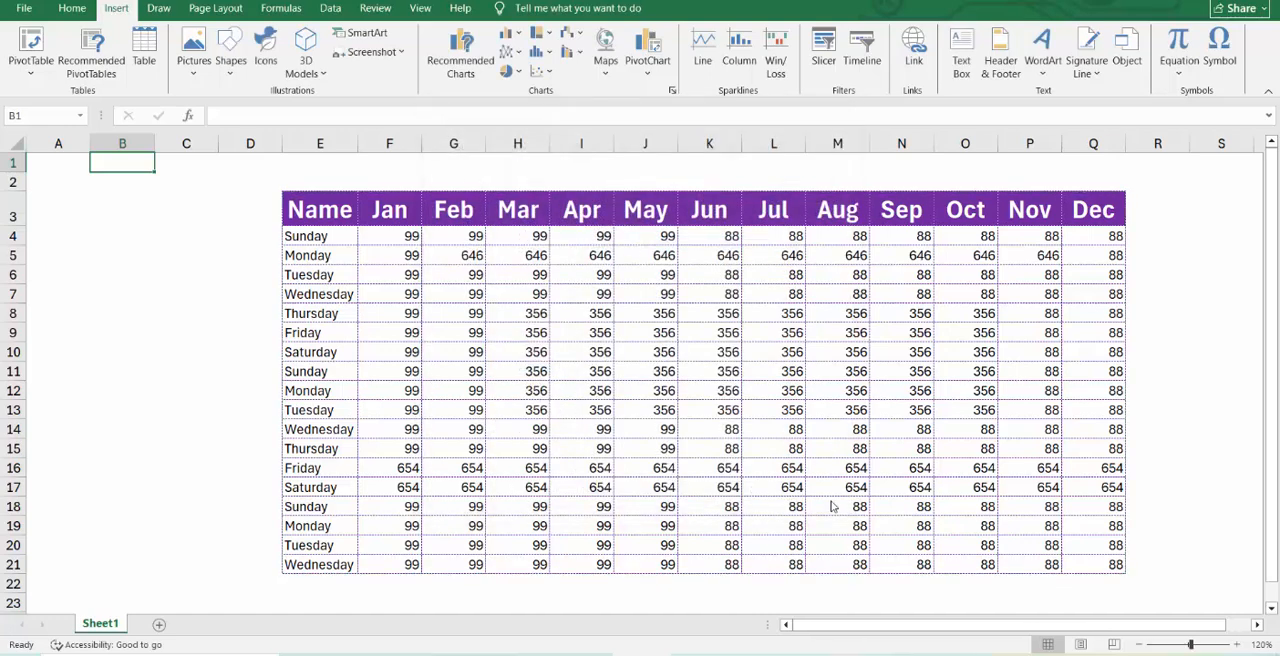
left_click(344, 300)
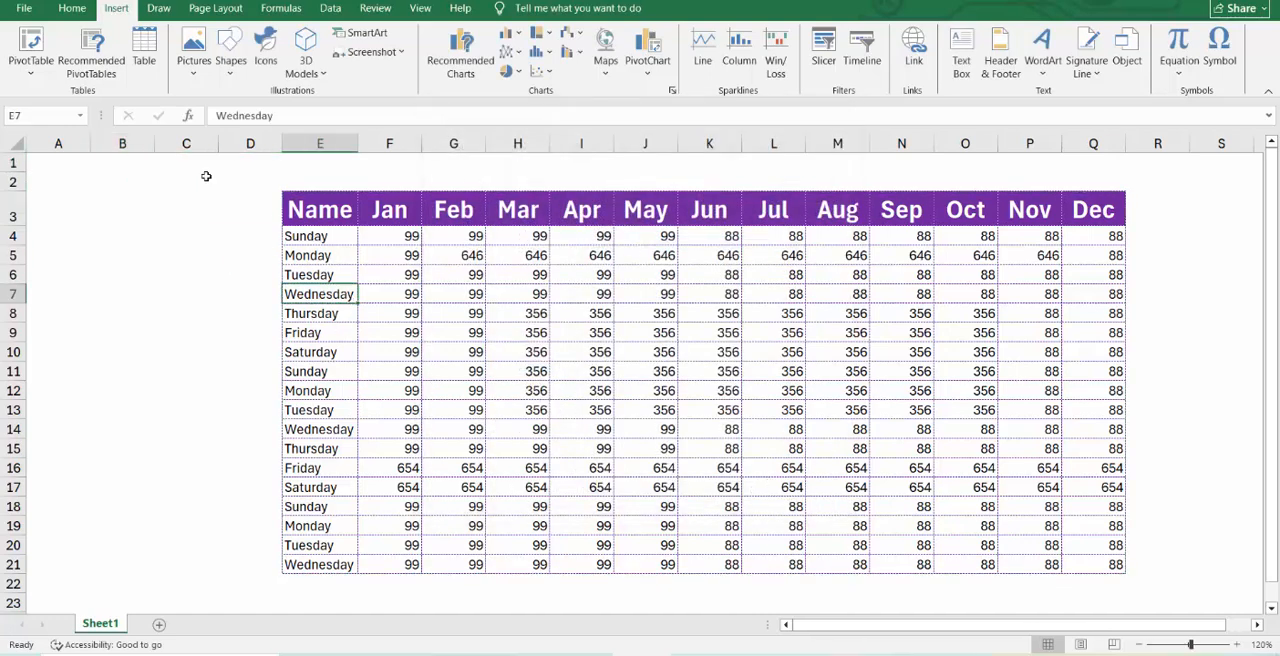
left_click(30, 48)
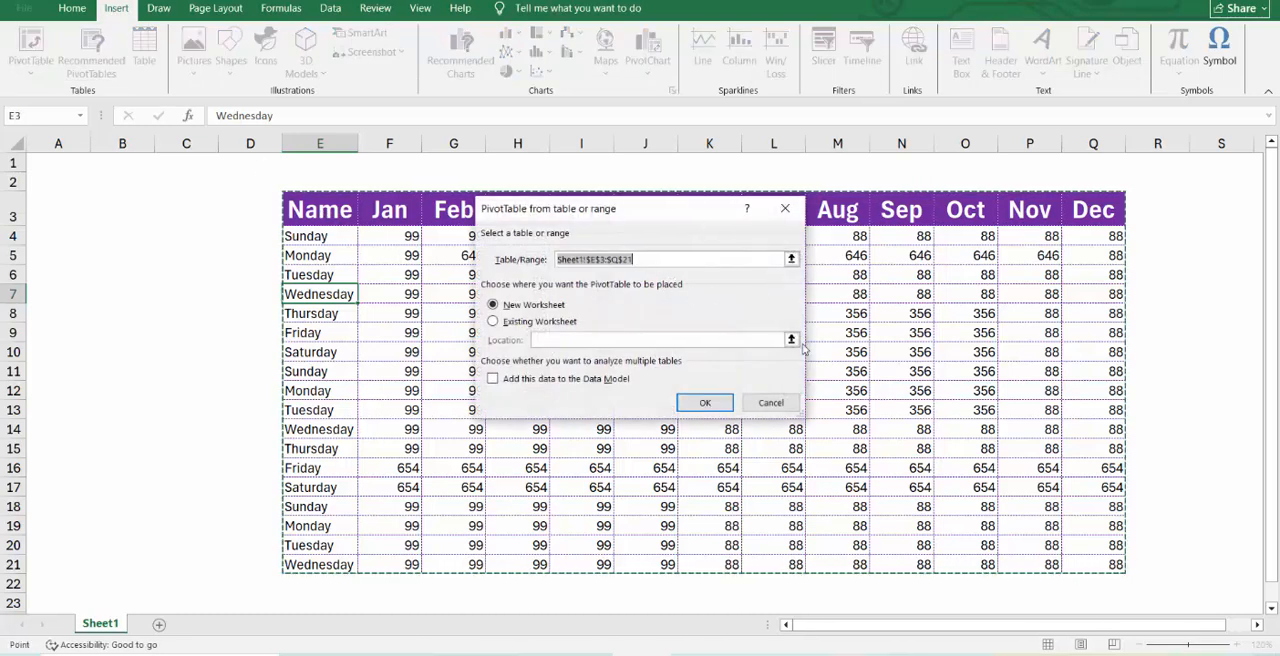
left_click(771, 403)
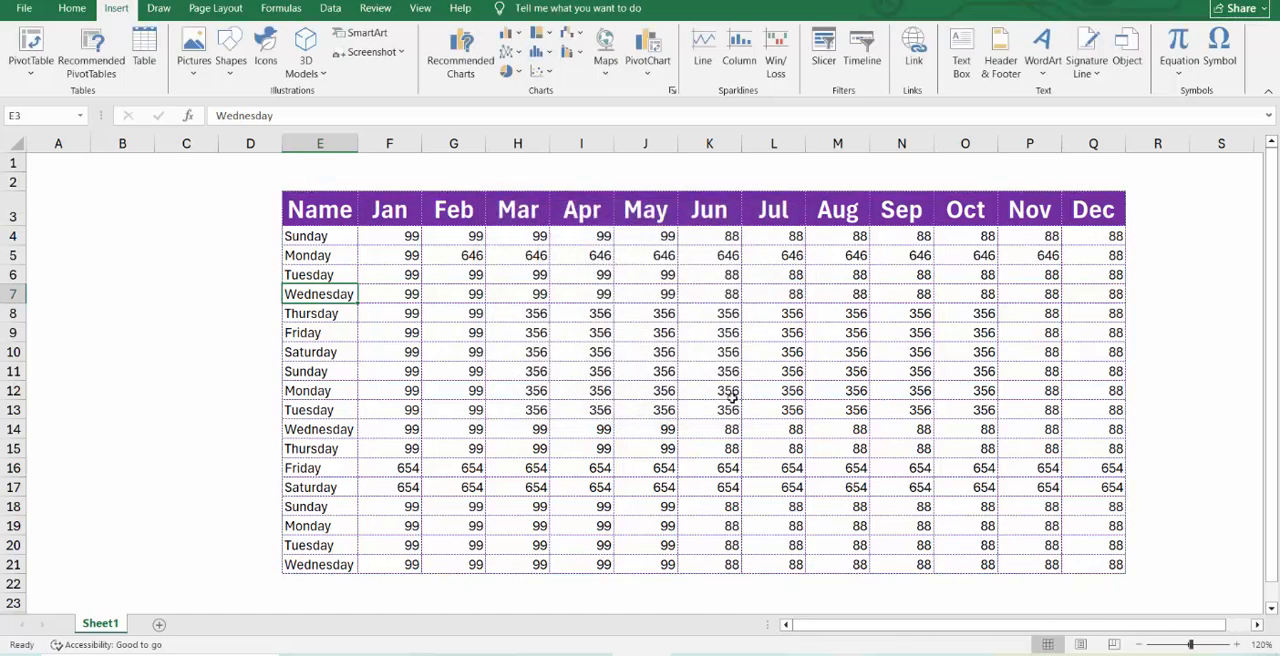
Insert a PivotTable from Sheet1!$E$3:$Q$21 on the existing worksheet at cell S3 and select its placeholder.
left_click(31, 45)
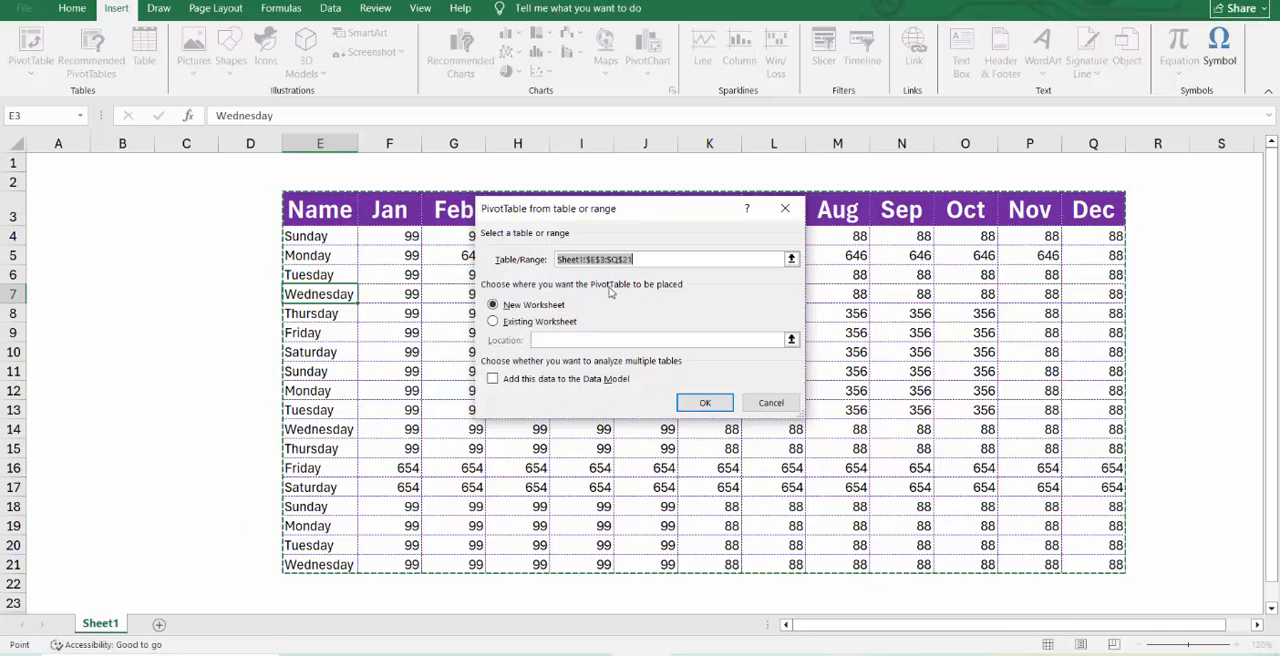
left_click(534, 321)
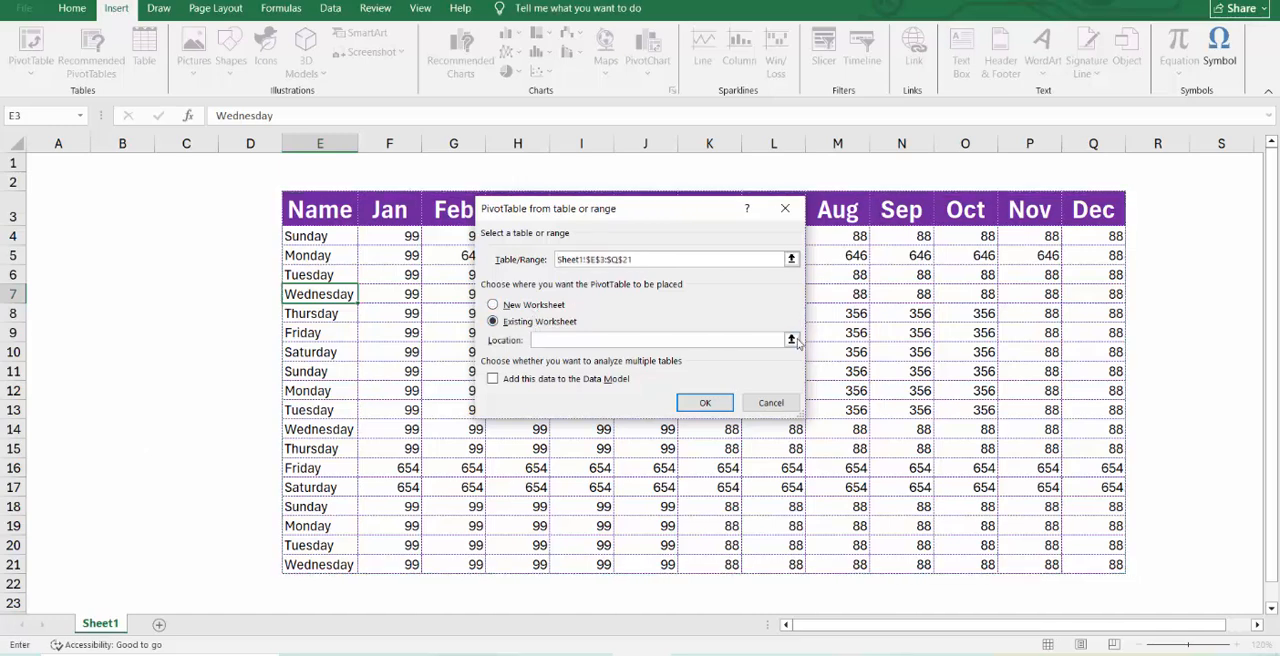
left_click(792, 340)
left_click(1207, 213)
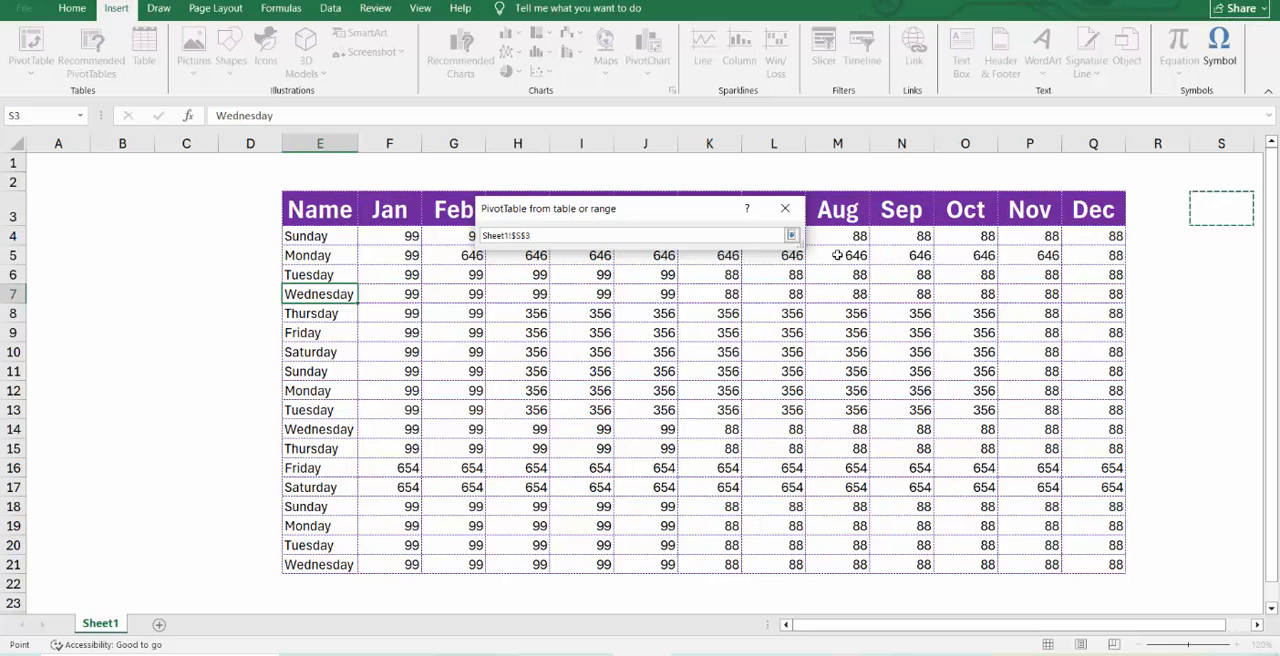
left_click(791, 235)
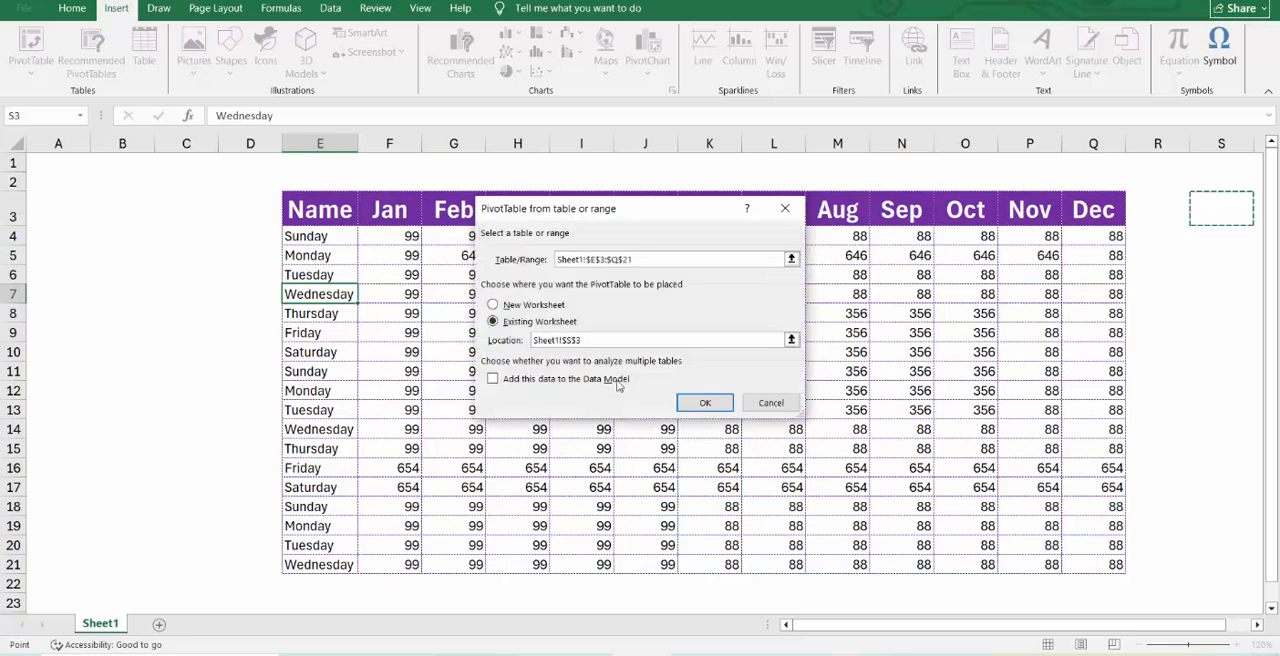
left_click(705, 402)
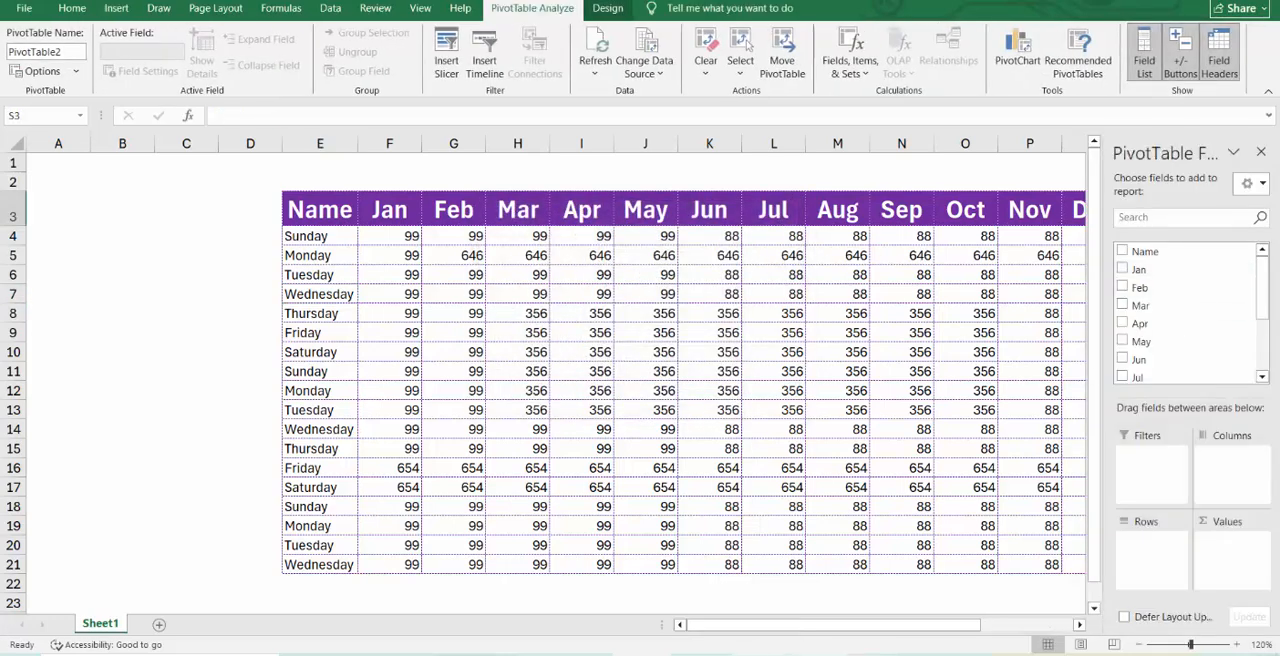
left_click_drag(774, 627, 876, 627)
left_click(998, 332)
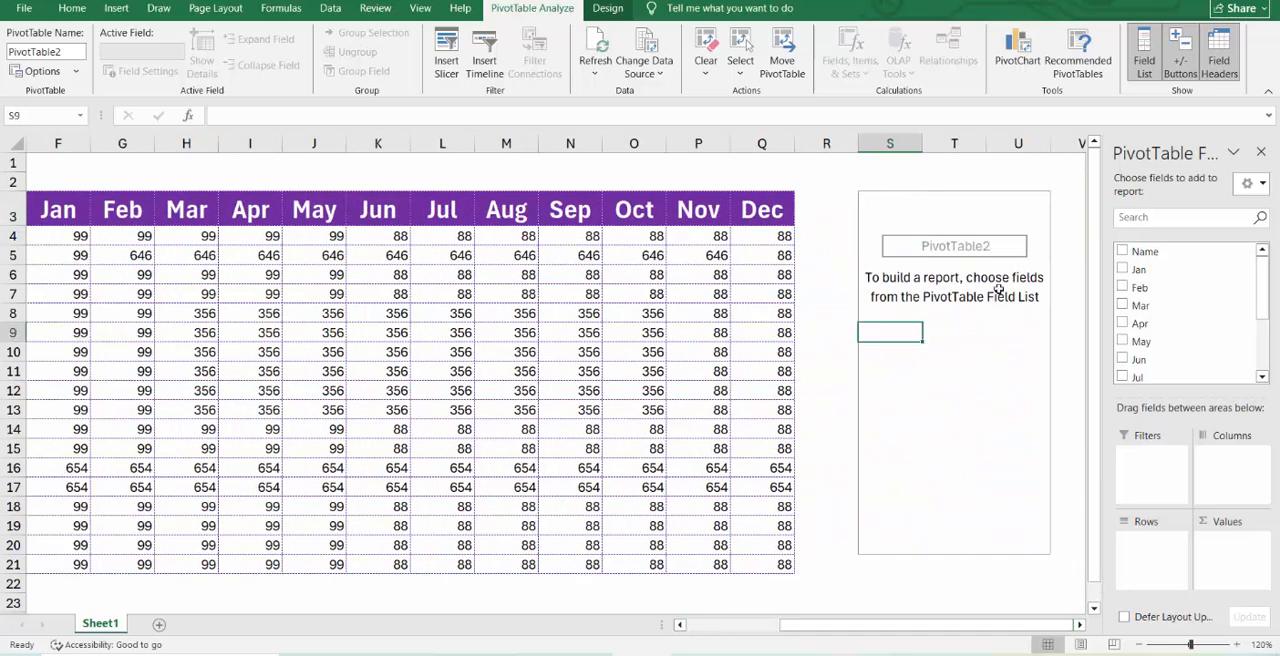
Add the Aug field to the PivotTable and move it from the values to the rows area.
scroll(1135, 320, "down", 2)
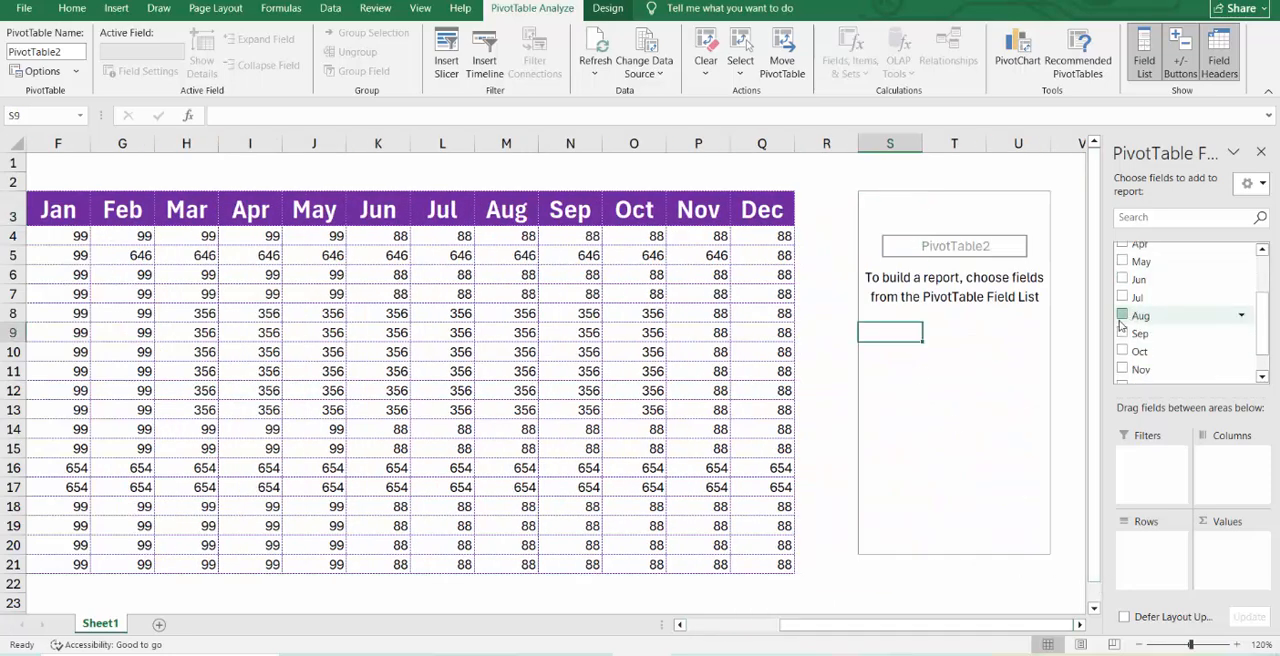
left_click(1122, 316)
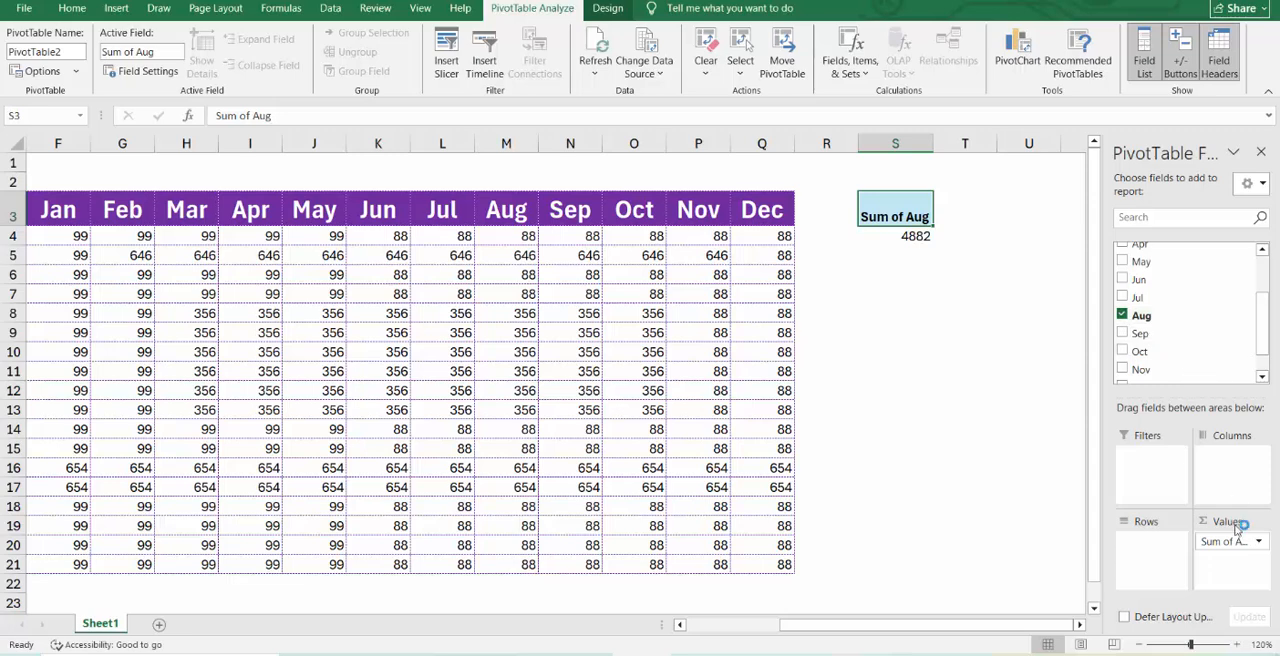
left_click_drag(1228, 541, 1163, 540)
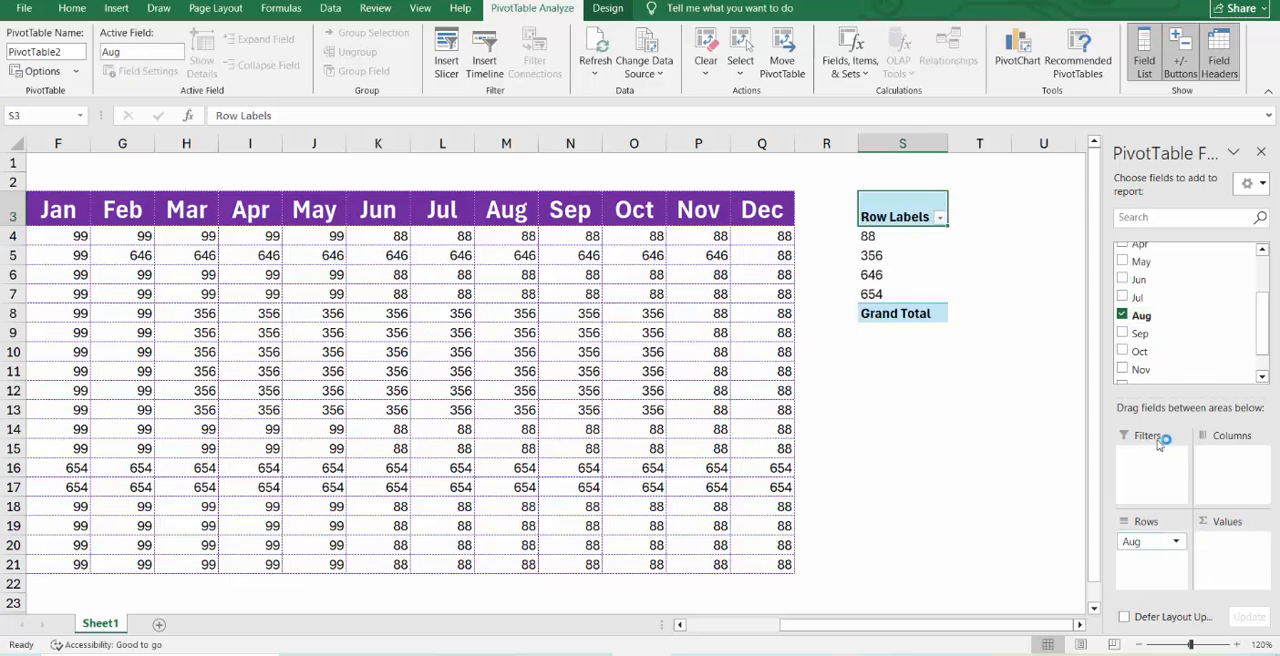
Remove the Aug field from the PivotTable's rows area.
scroll(1140, 312, "down", 1)
scroll(1140, 312, "up", 2)
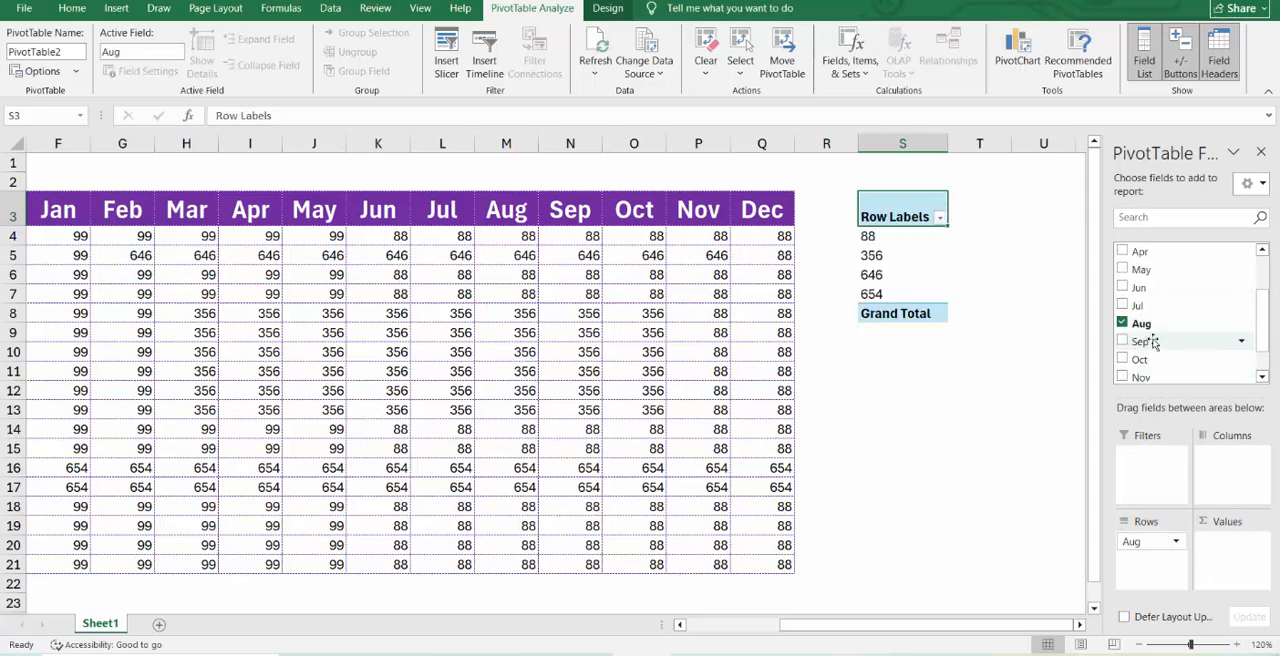
left_click_drag(1144, 308, 1152, 590)
left_click(1150, 545)
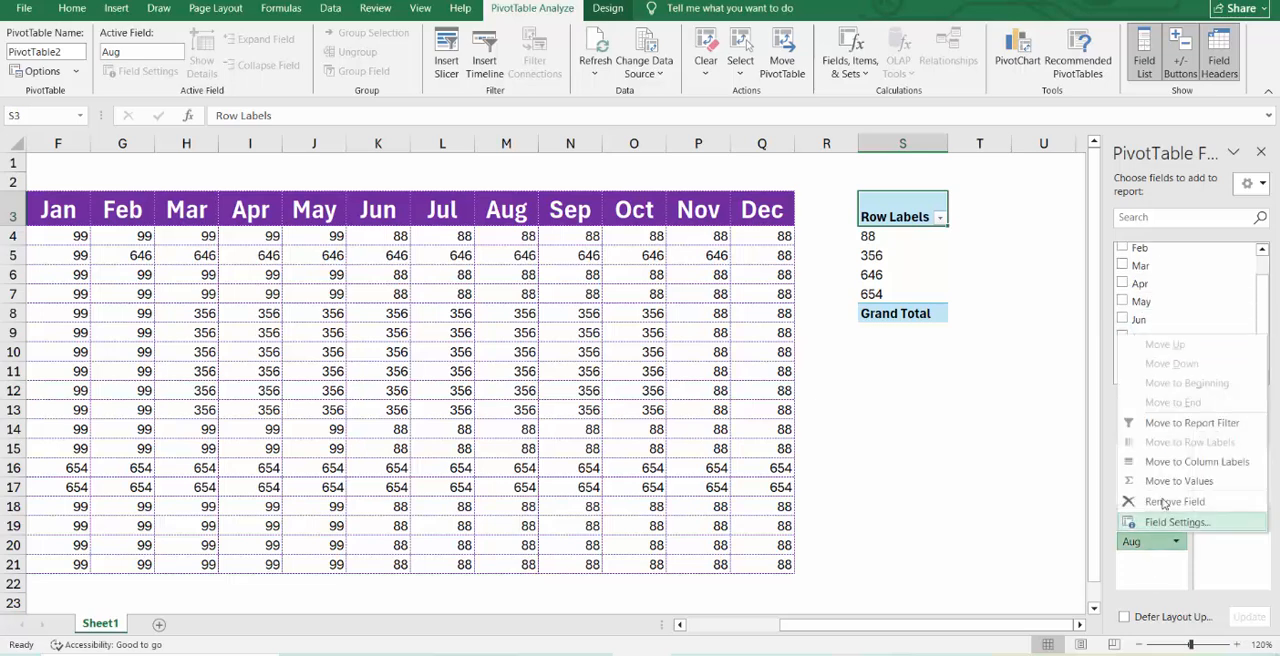
left_click(1165, 500)
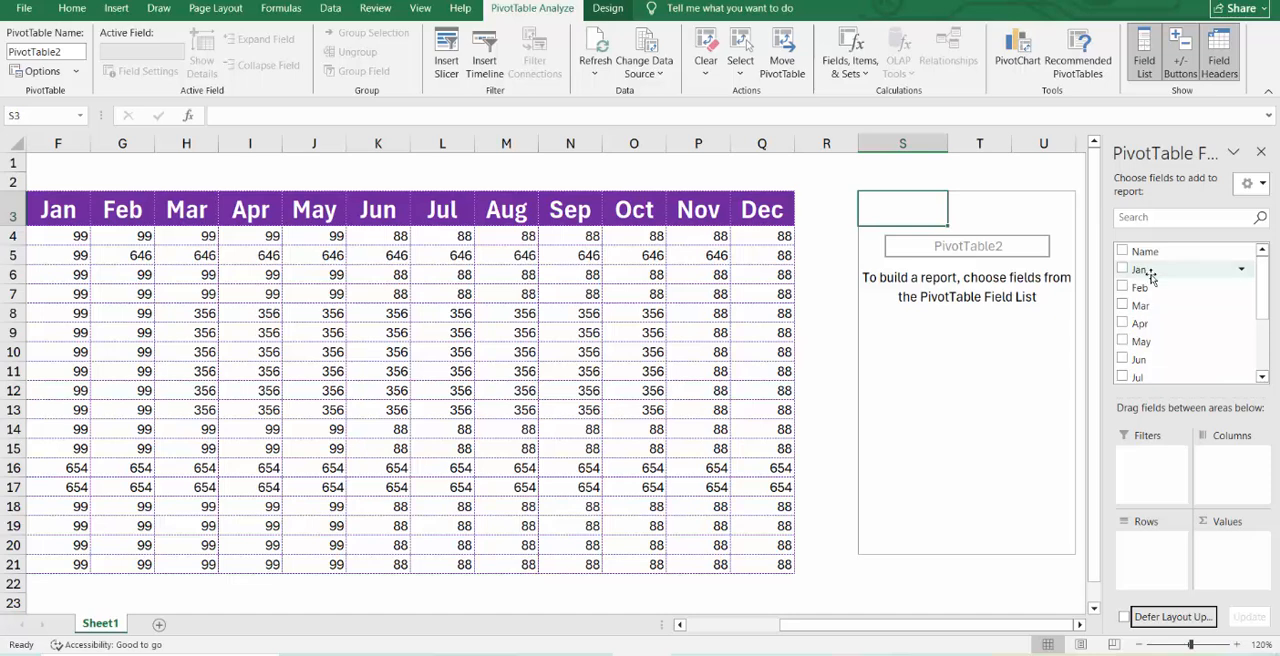
Add Name as the PivotTable's row field and sum Jan, Mar and Feb as its values.
scroll(1150, 280, "down", 1)
scroll(1151, 280, "down", 1)
scroll(1160, 290, "up", 3)
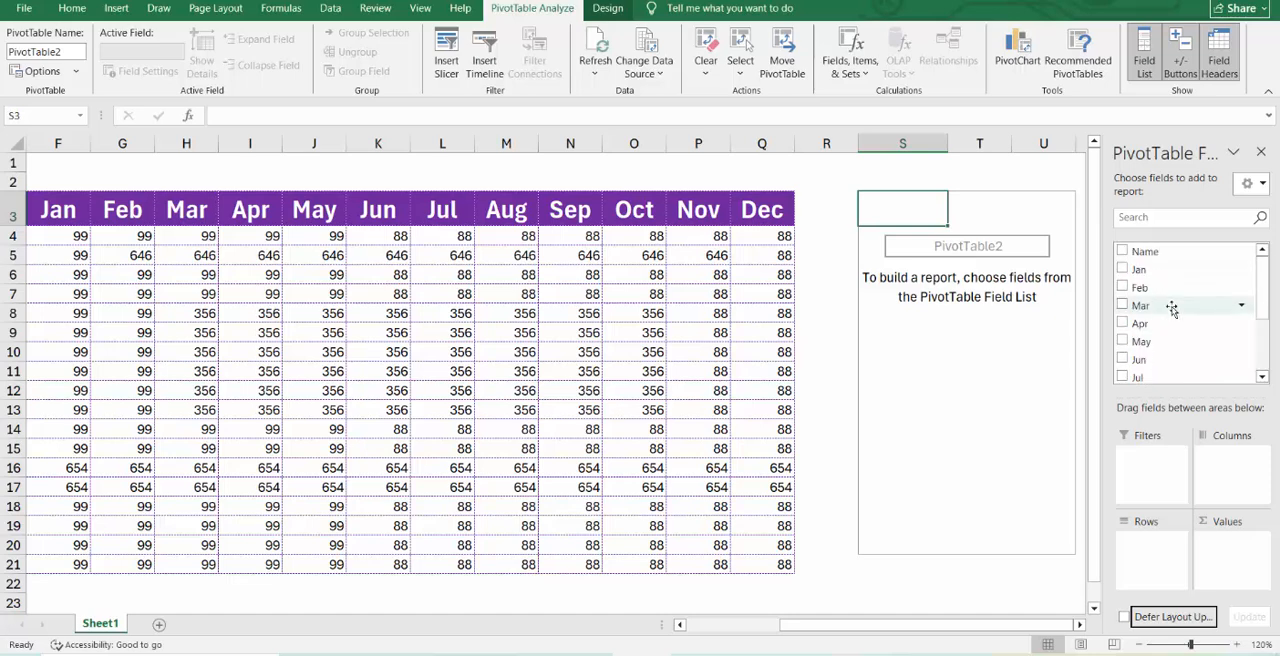
scroll(1172, 309, "down", 2)
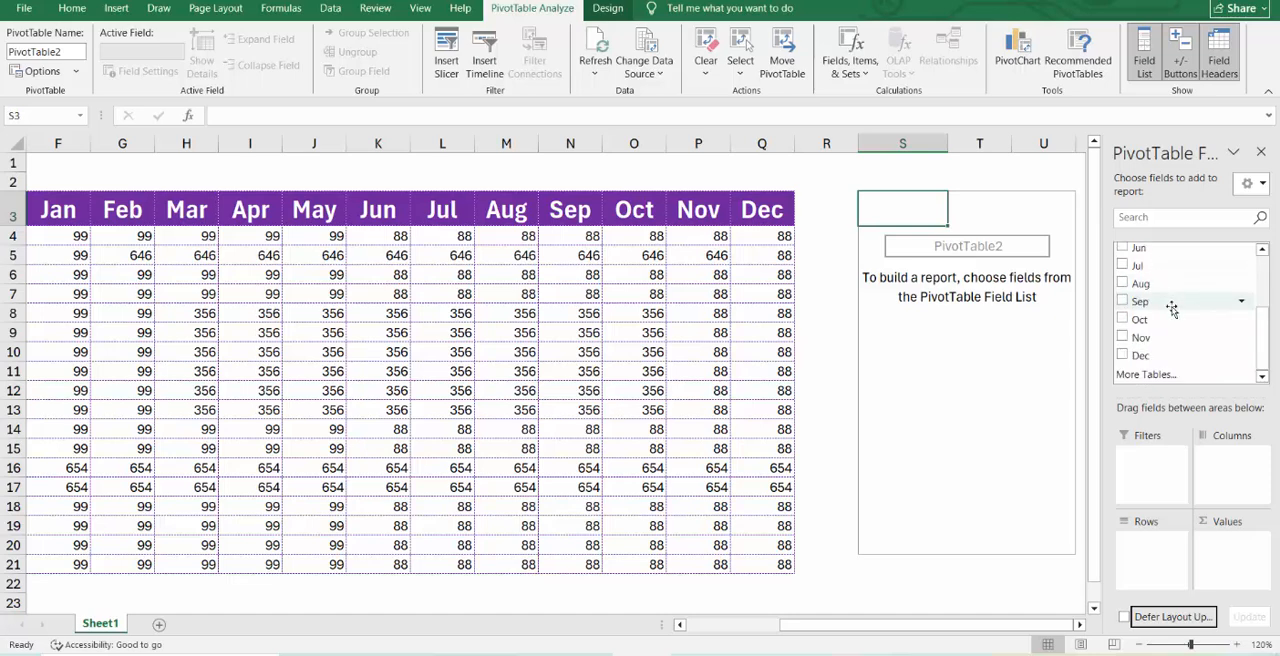
scroll(1172, 305, "up", 3)
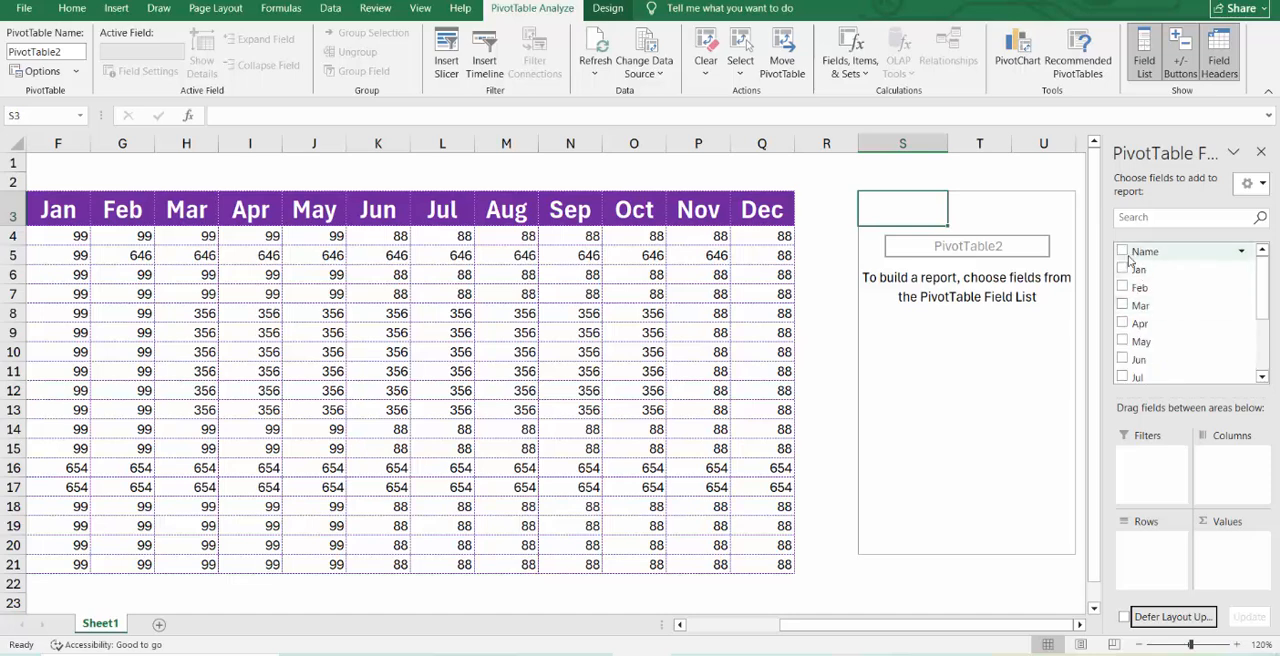
left_click(1122, 251)
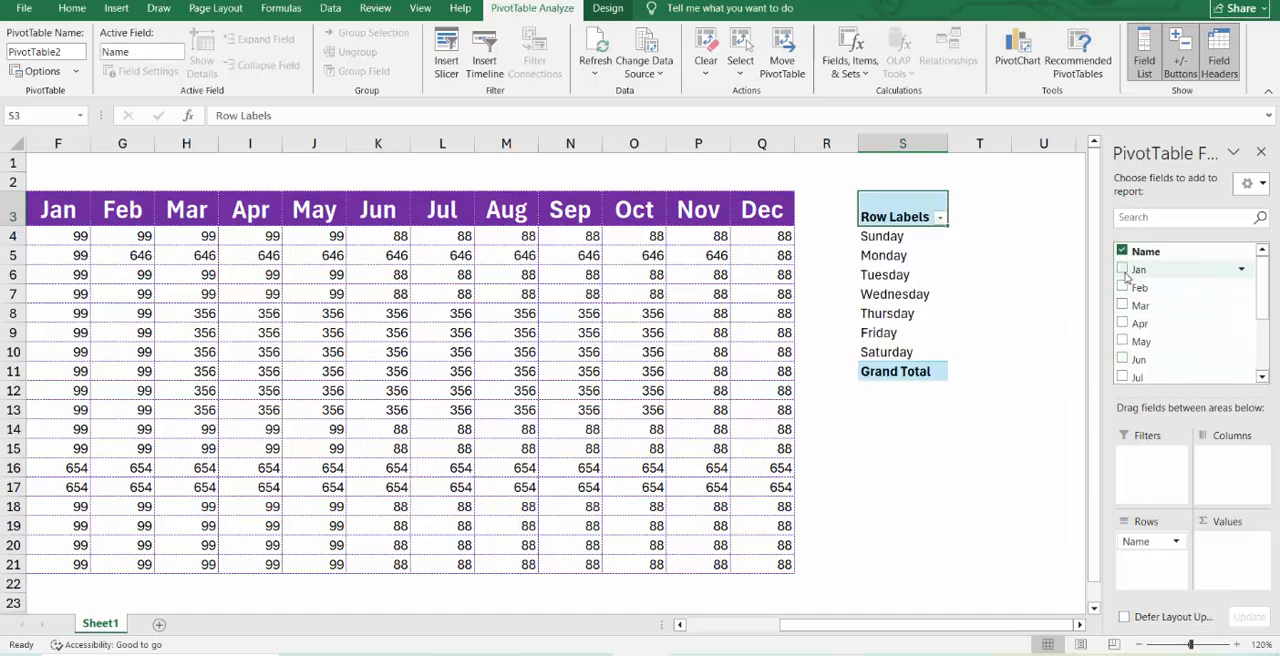
left_click(1122, 269)
left_click(1122, 287)
left_click(1122, 287)
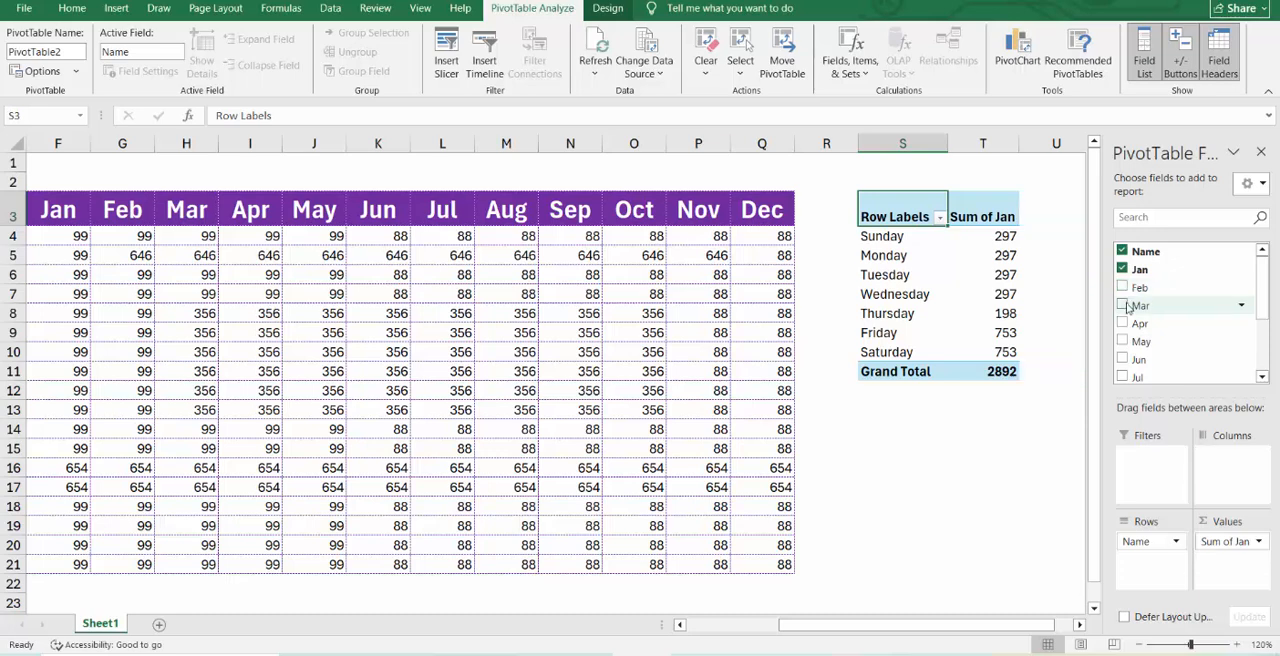
left_click(1122, 305)
left_click(1122, 287)
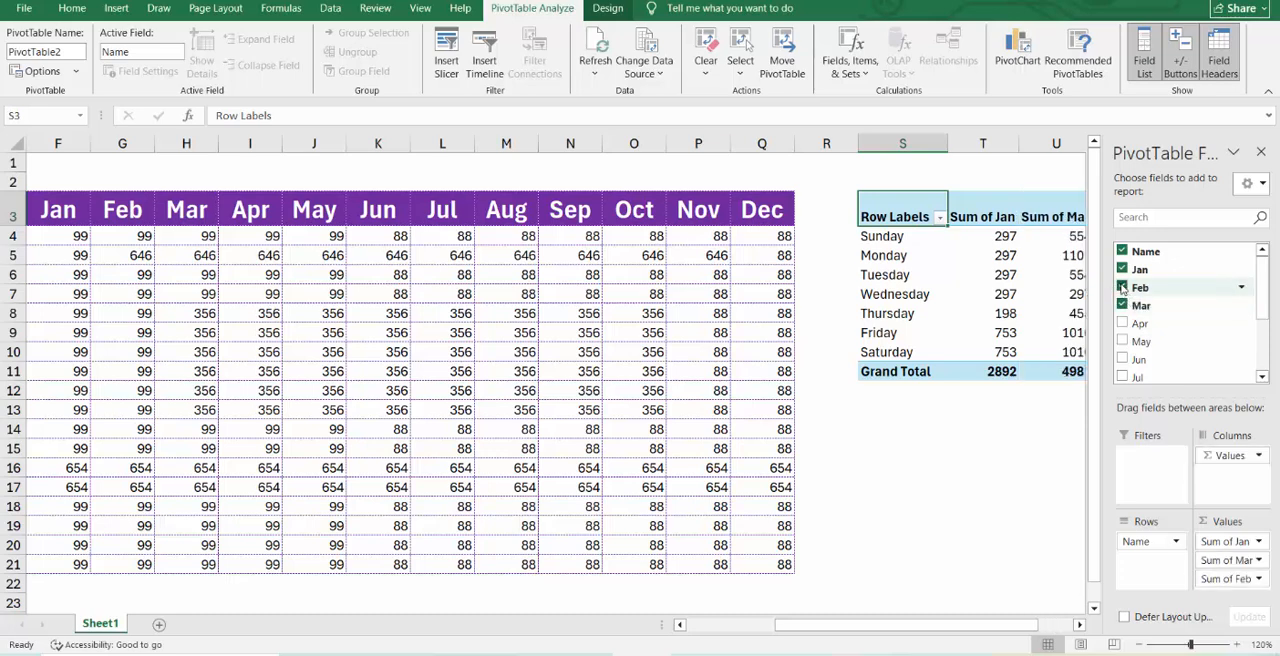
left_click(1037, 273)
left_click(998, 240)
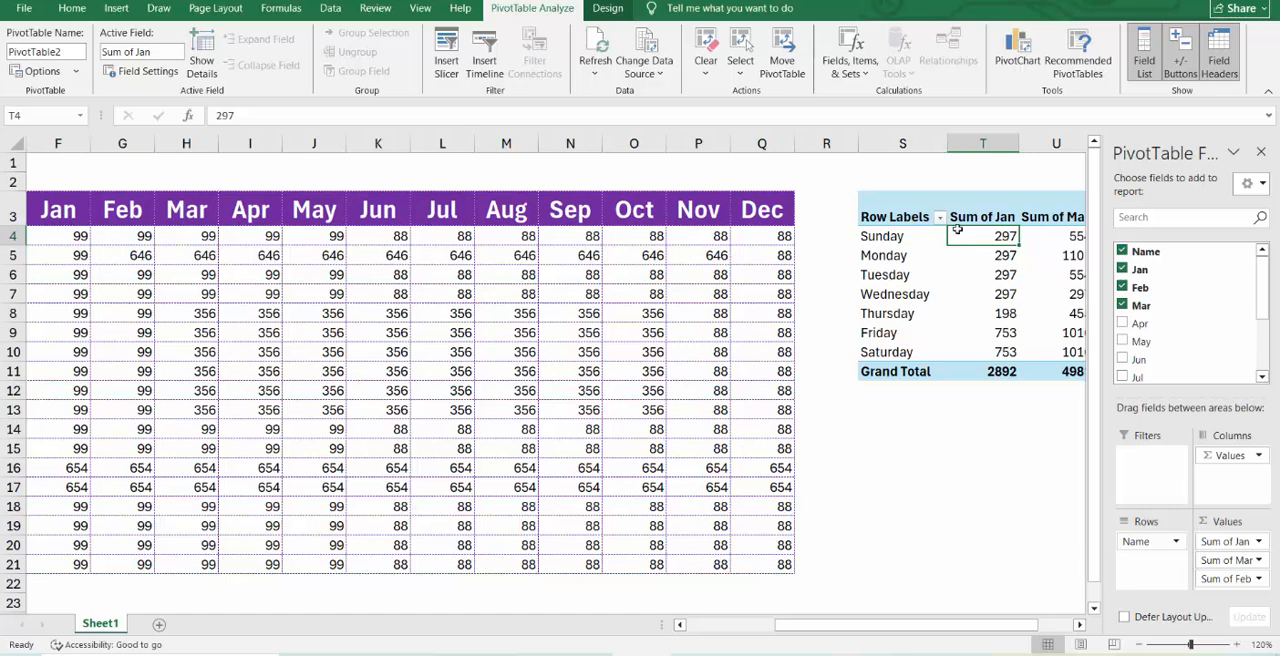
Insert another PivotTable from the monthly data range Sheet1!$E$3:$Q$21, placed on a new worksheet.
left_click(381, 325)
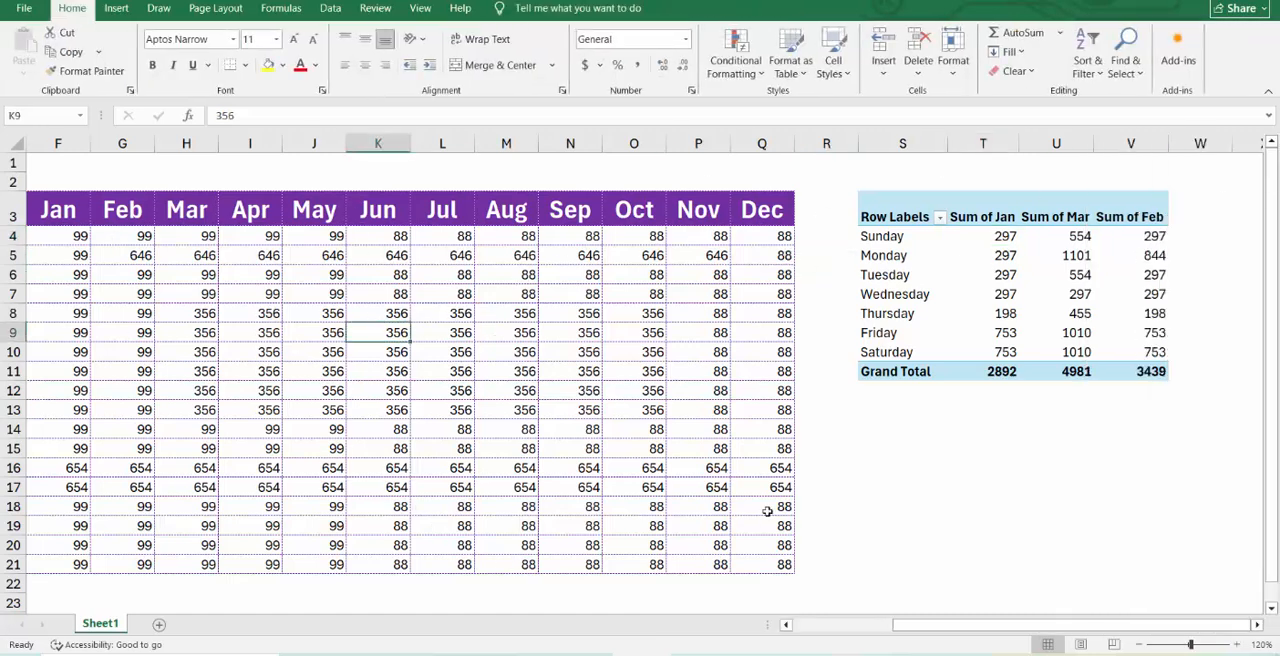
left_click_drag(905, 624, 807, 624)
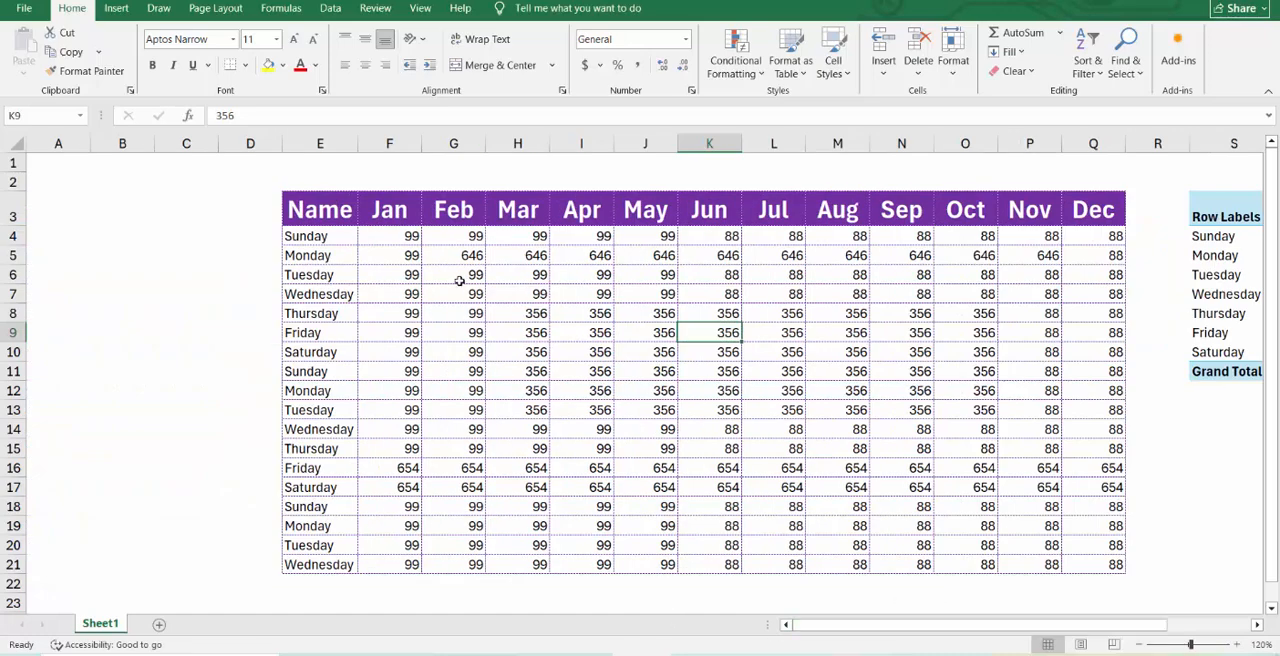
left_click(459, 281)
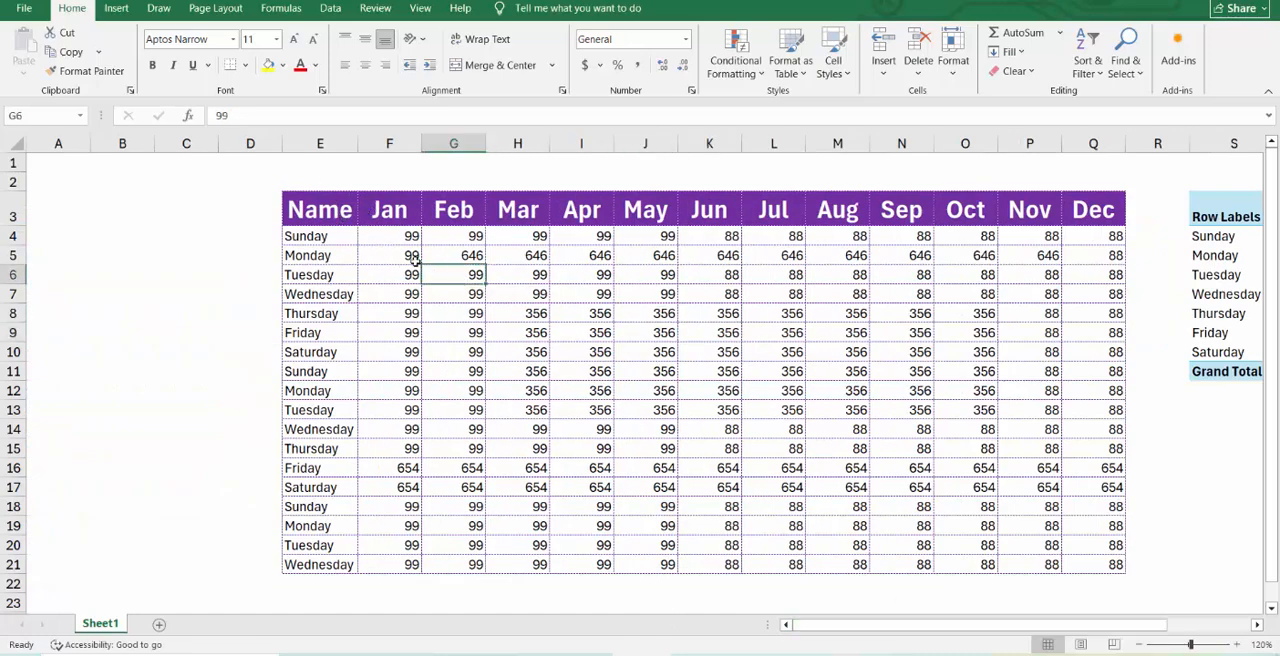
left_click(413, 258)
left_click(116, 9)
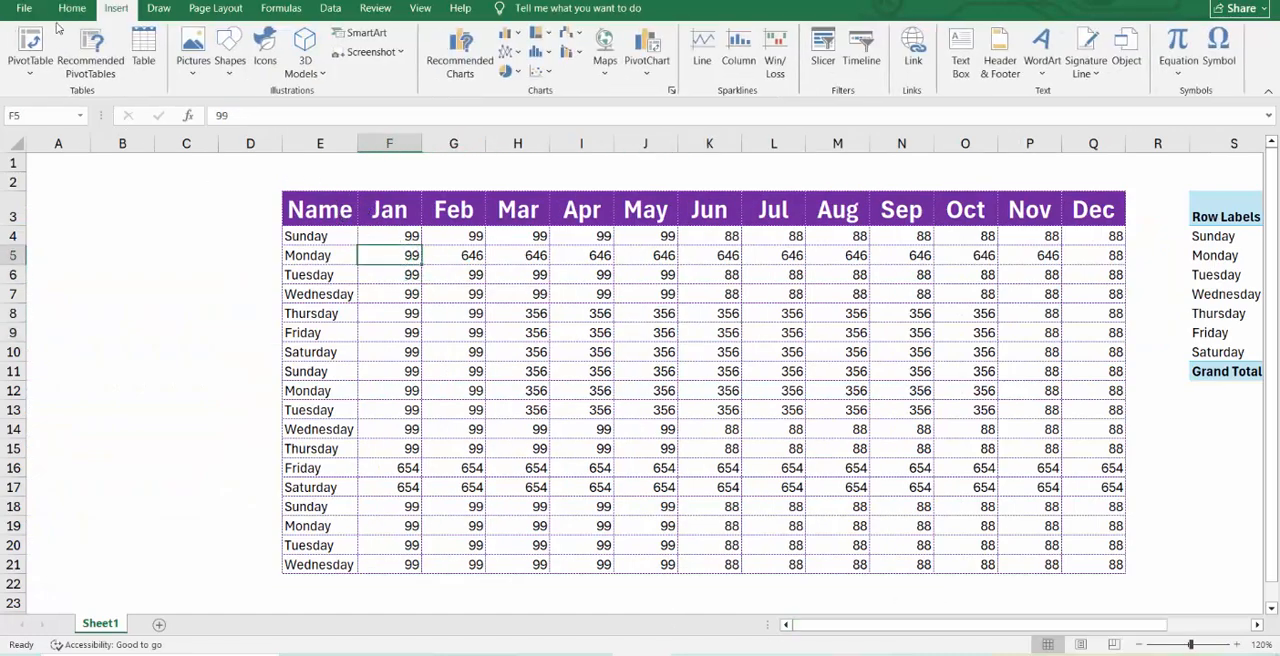
left_click(30, 45)
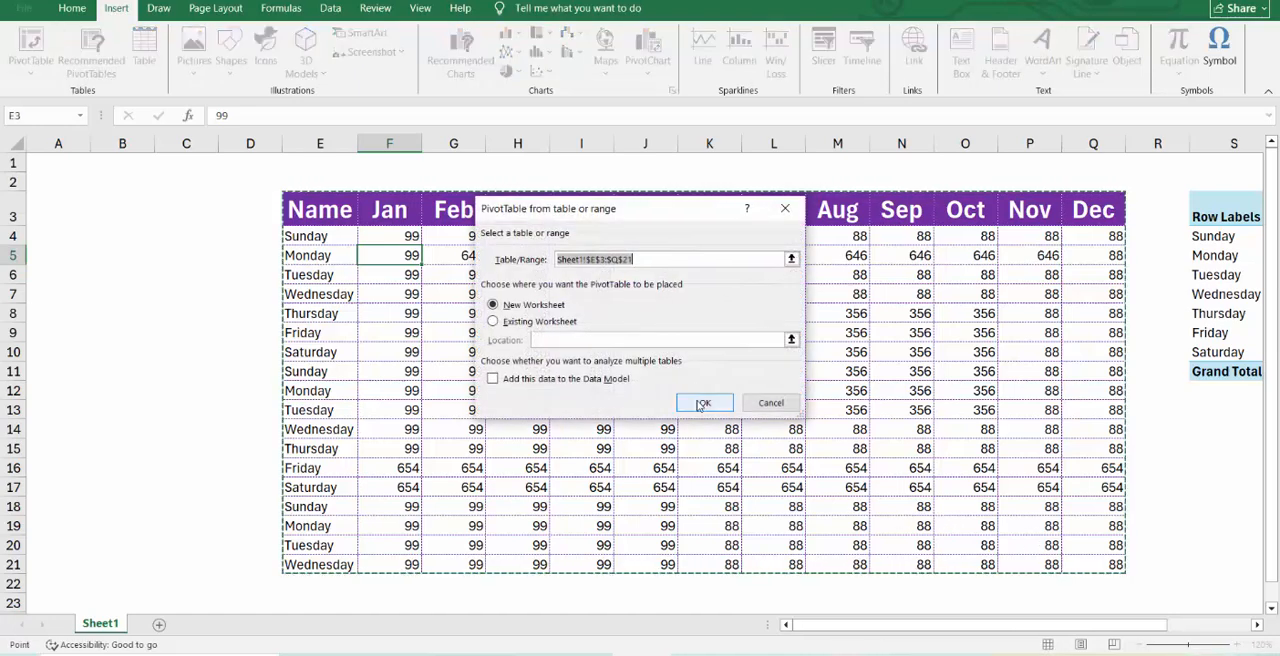
left_click(701, 403)
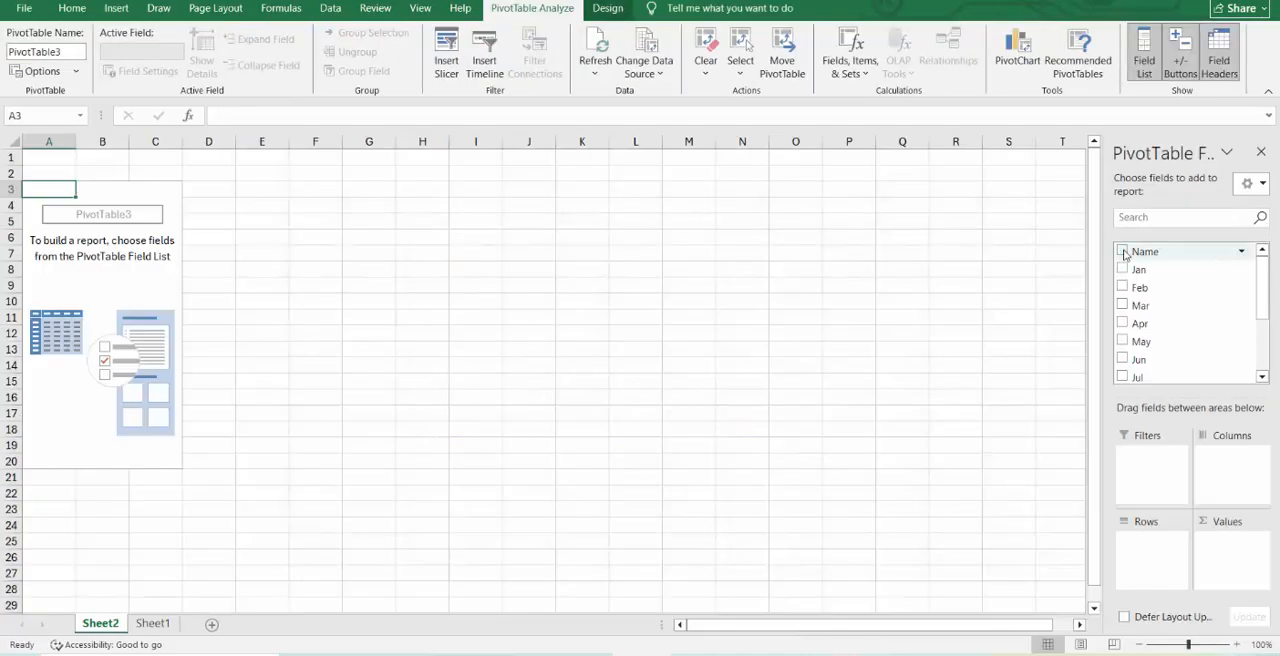
Add Name as rows and sum Jan, Feb, Mar, Apr, Jun and May in the new worksheet's PivotTable.
left_click(1122, 252)
left_click(1122, 269)
left_click(1122, 287)
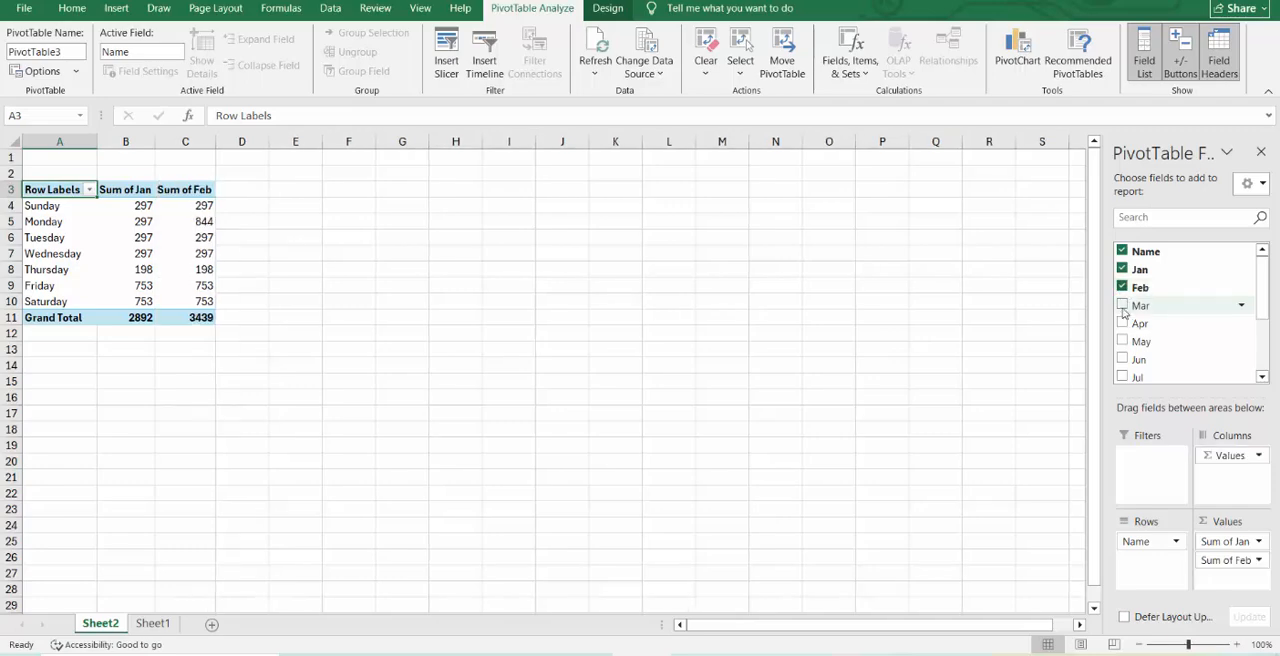
left_click(1122, 305)
left_click(1122, 323)
left_click(1122, 359)
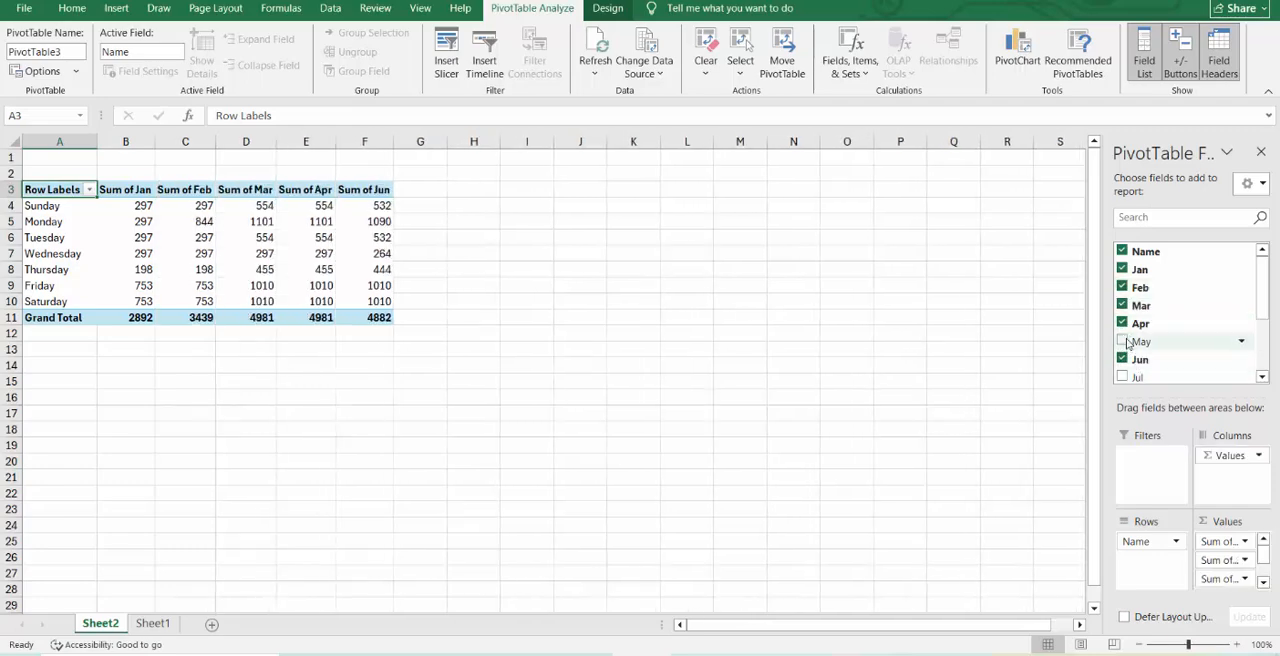
left_click(1122, 341)
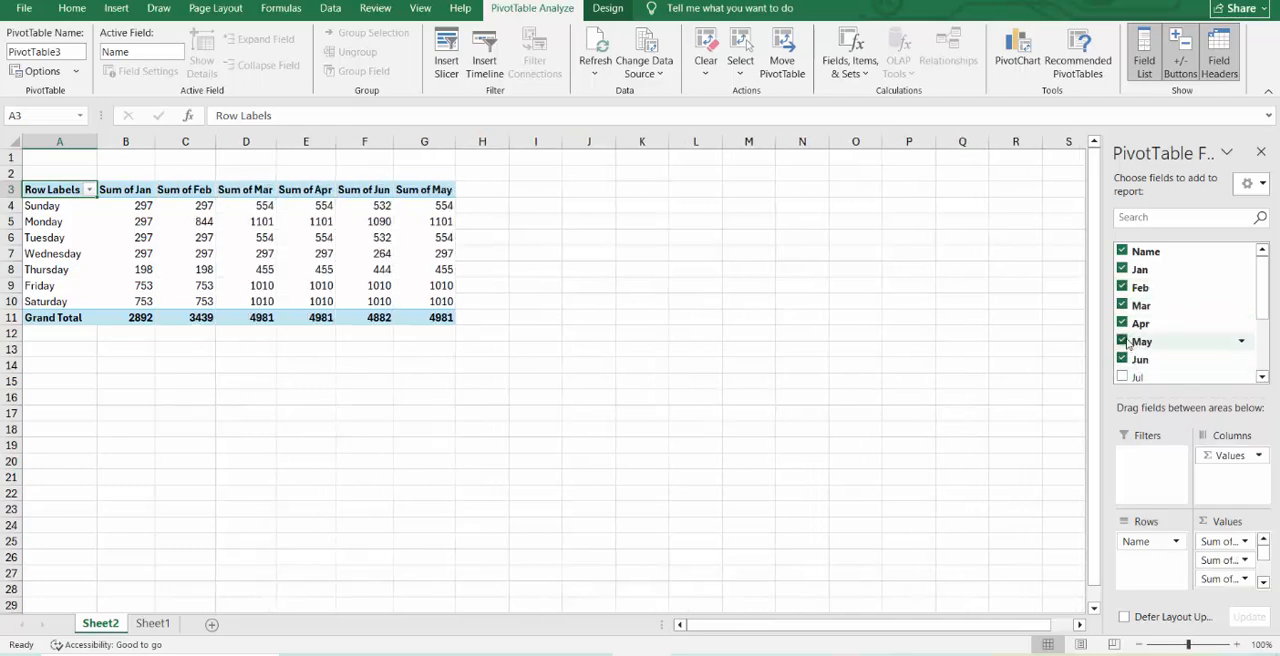
Convert the range E3:Q21 on Sheet1 into an Excel table with headers.
left_click(160, 622)
left_click(580, 353)
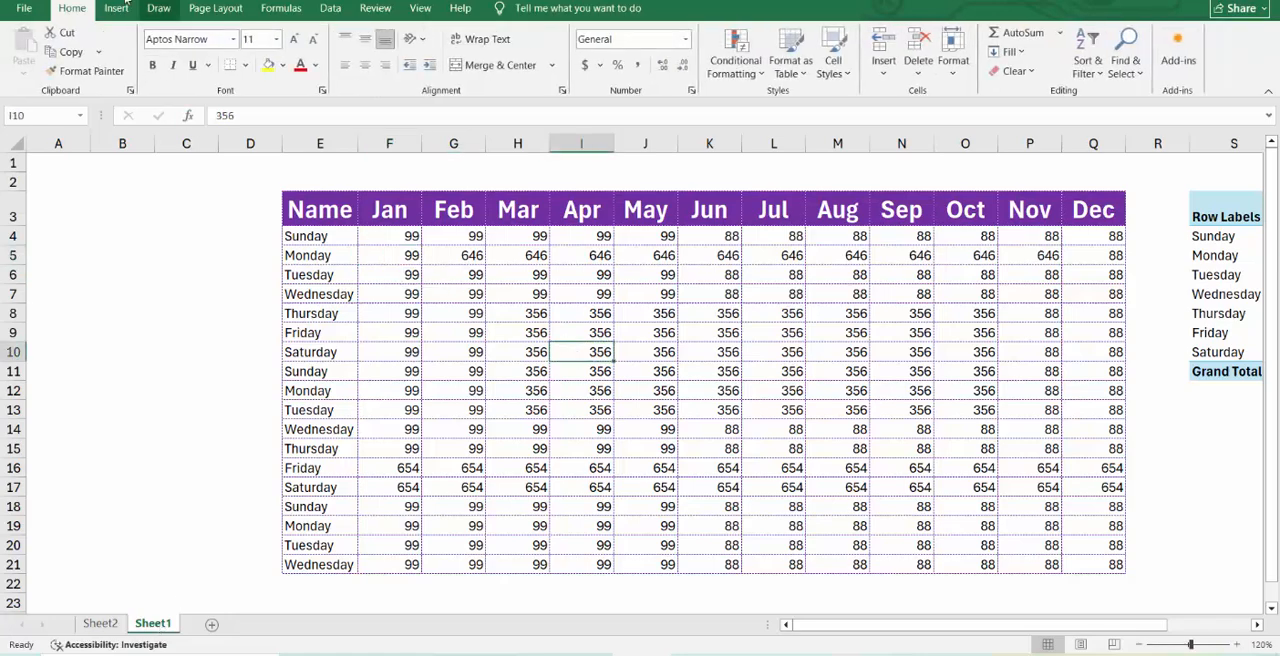
left_click(118, 9)
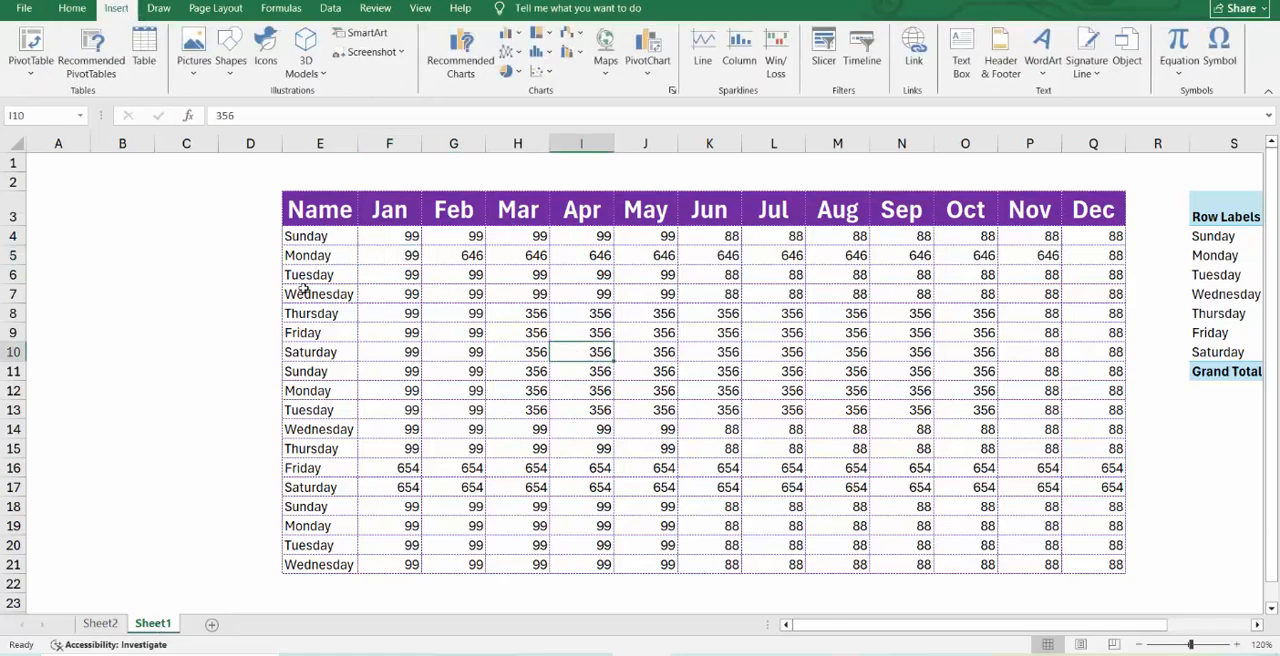
left_click(812, 286)
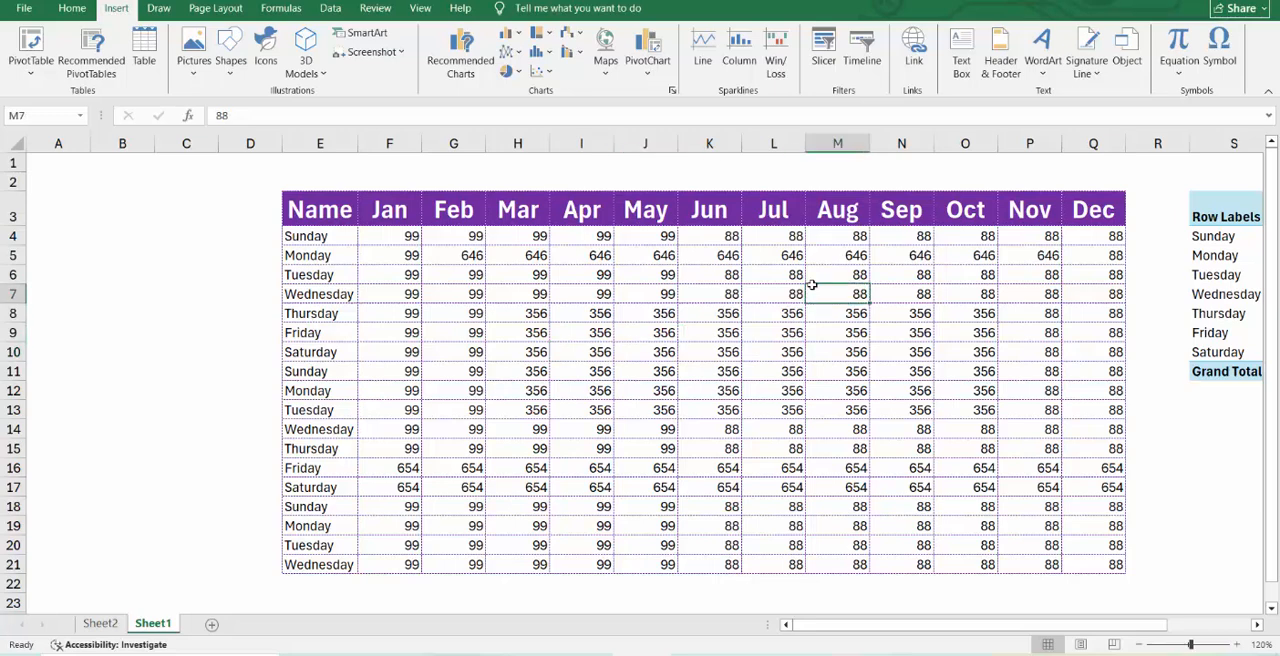
left_click(606, 308)
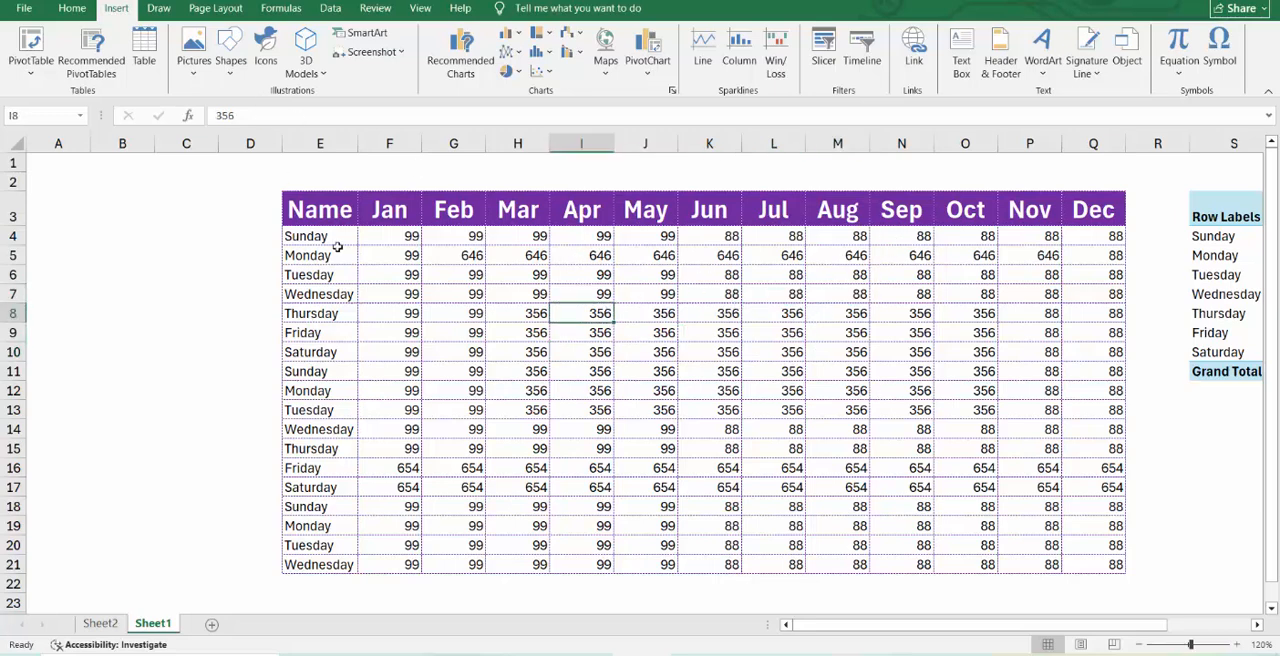
left_click_drag(313, 200, 1100, 565)
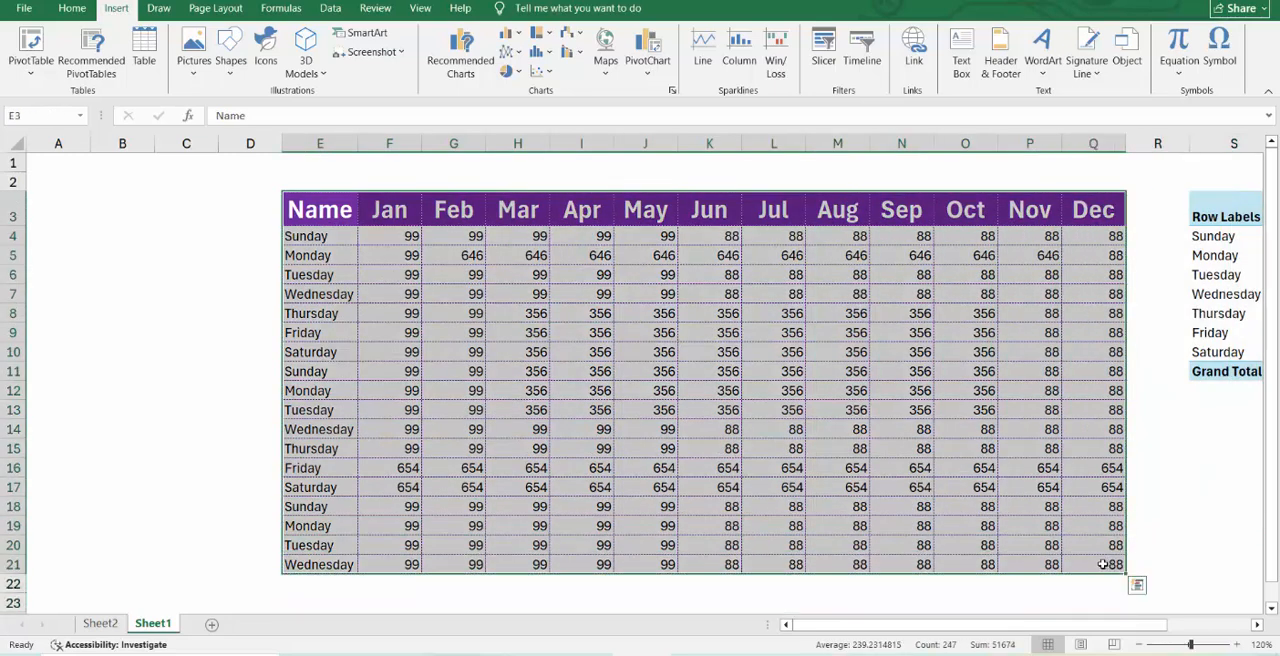
left_click(142, 50)
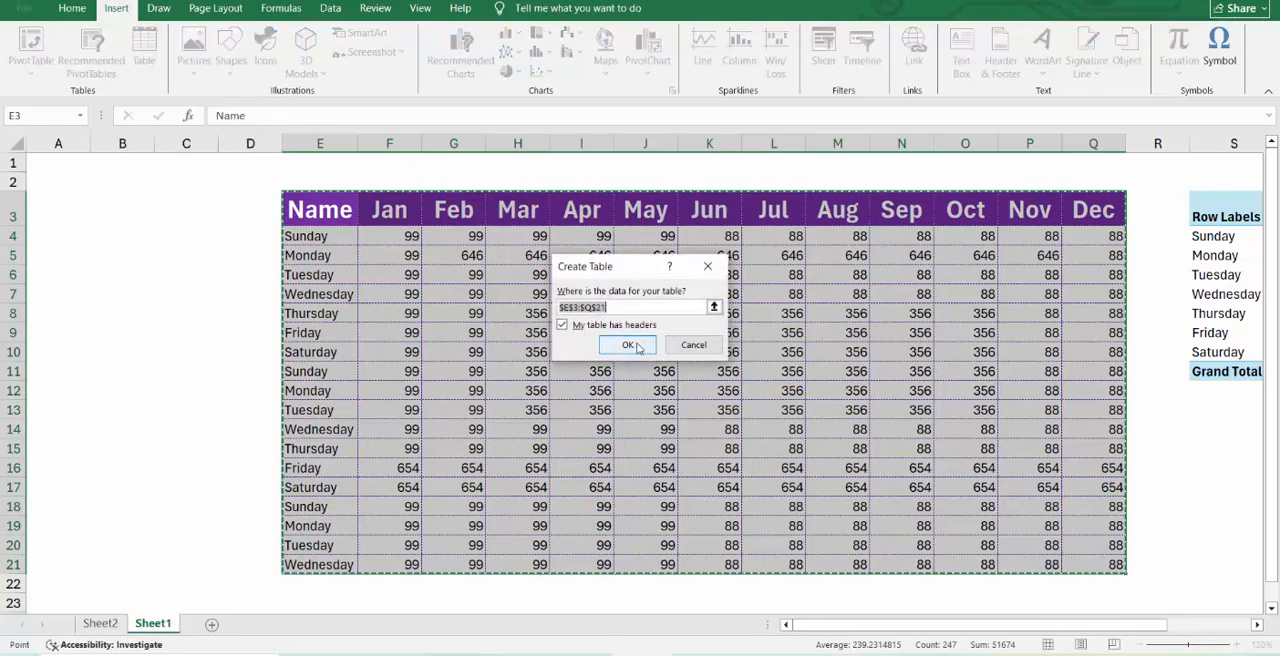
left_click(630, 345)
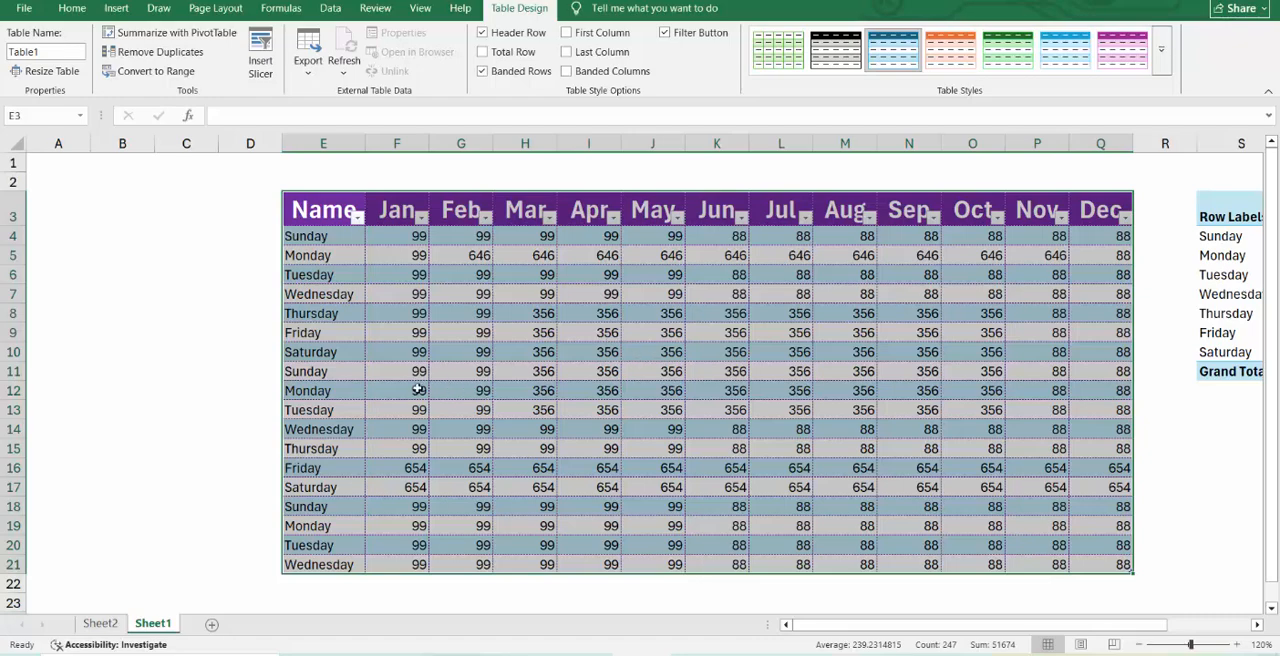
Undo the conversion of the monthly data on Sheet1 into a table.
key("ctrl+q")
left_click(231, 334)
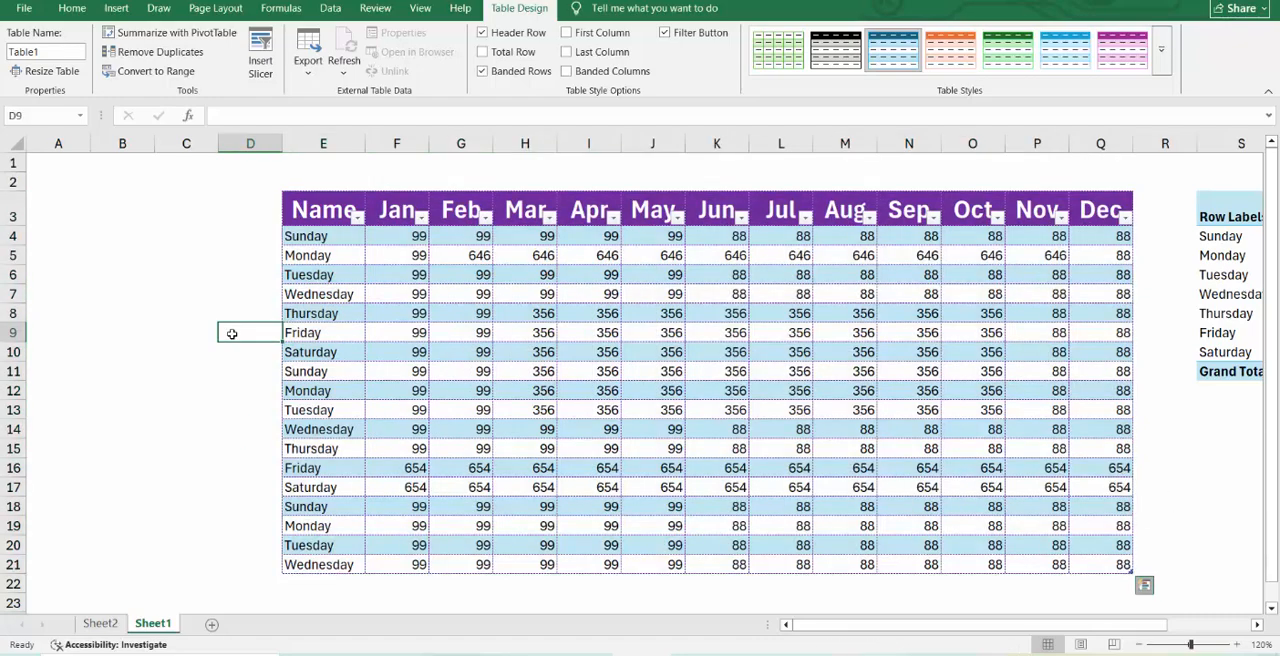
key("ctrl+z")
left_click(695, 351)
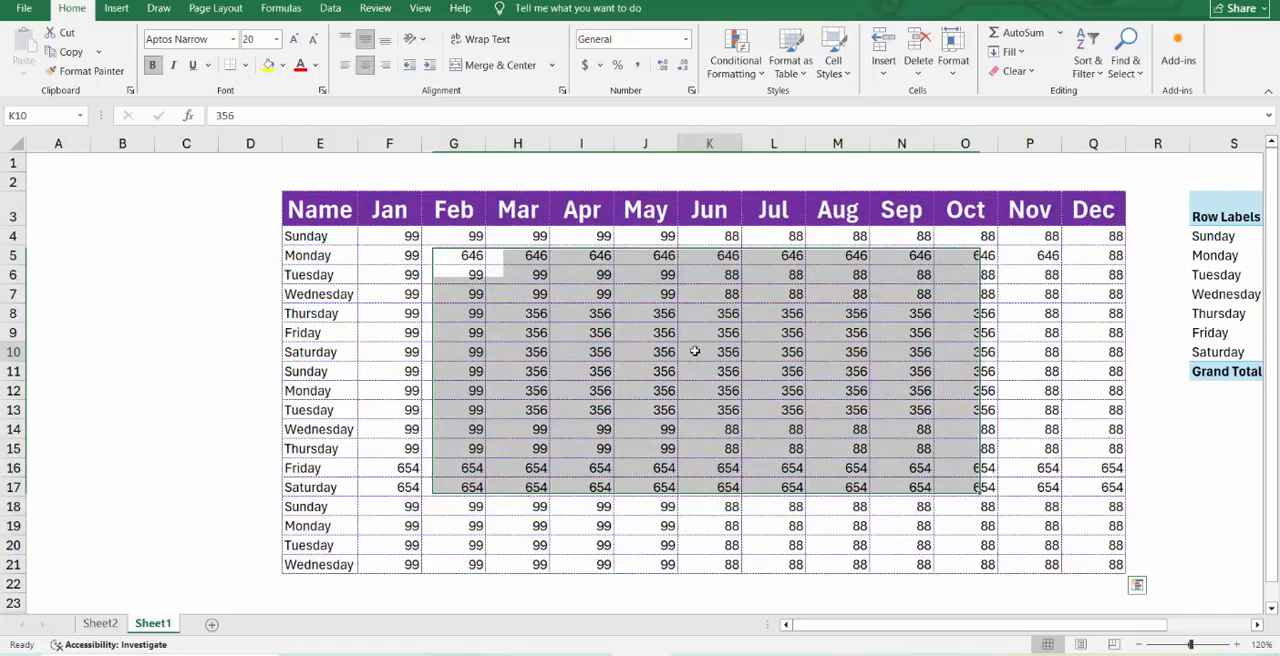
left_click(686, 260)
left_click(601, 243)
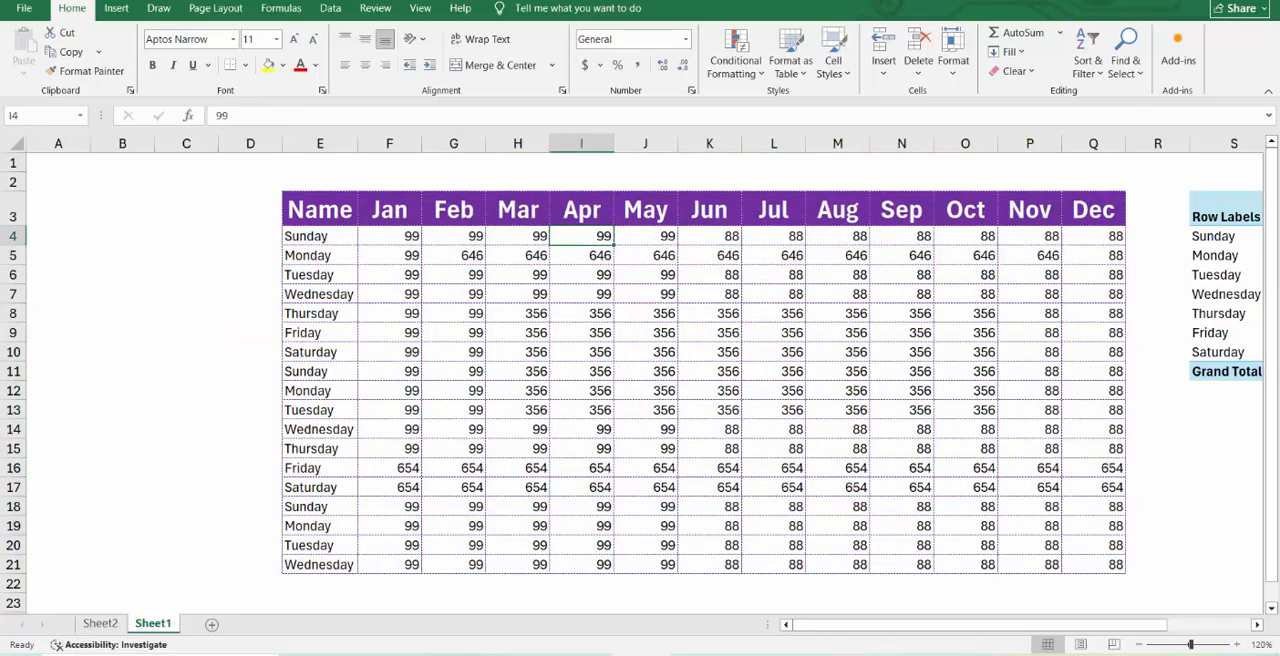
Try converting only the range E3:Q7 into a table with headers, and undo it.
left_click(102, 10)
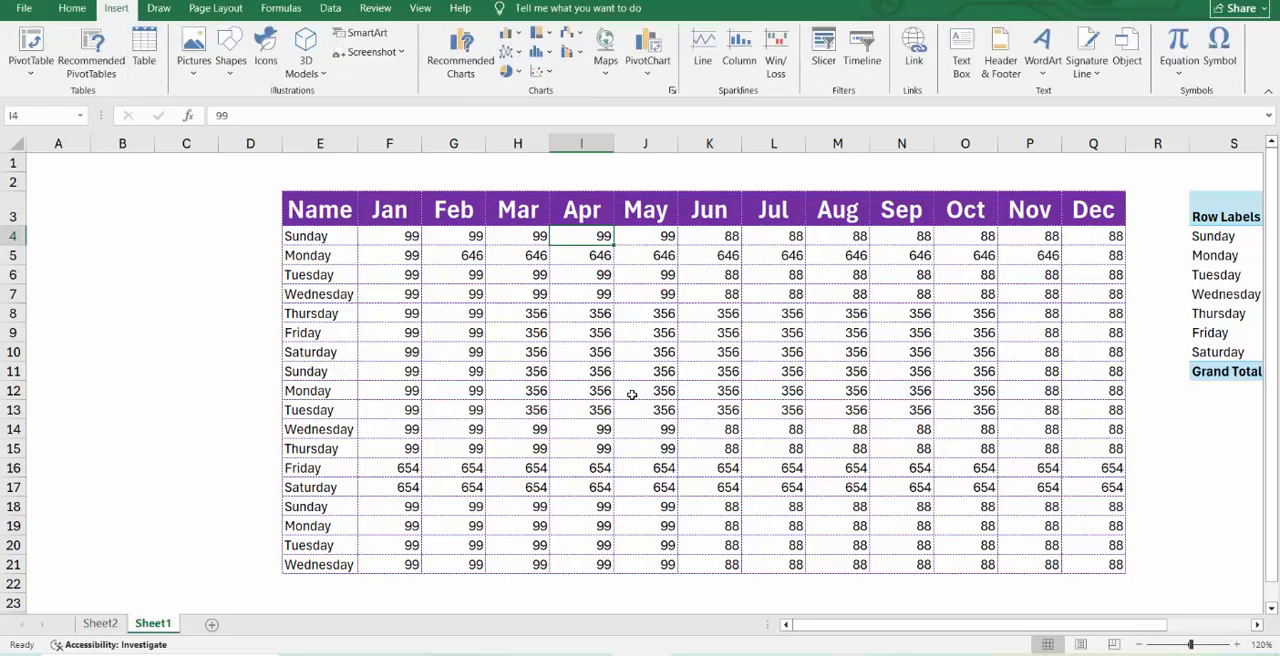
left_click(580, 340)
left_click_drag(338, 201, 1079, 293)
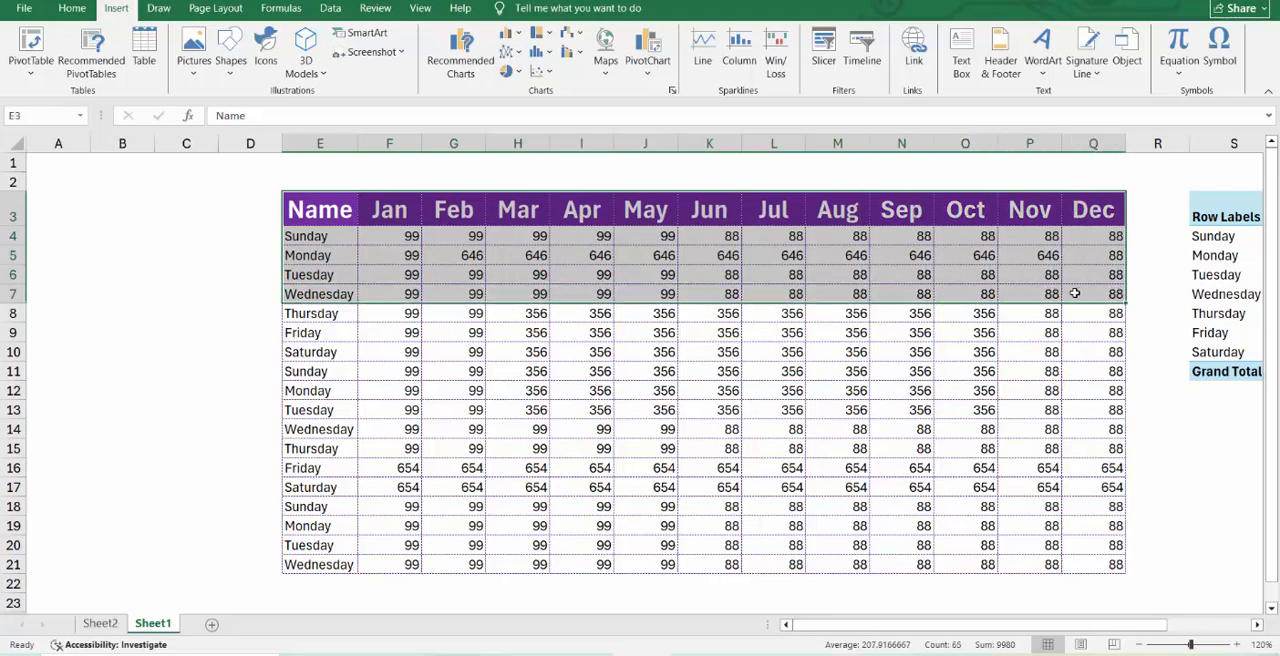
left_click(144, 50)
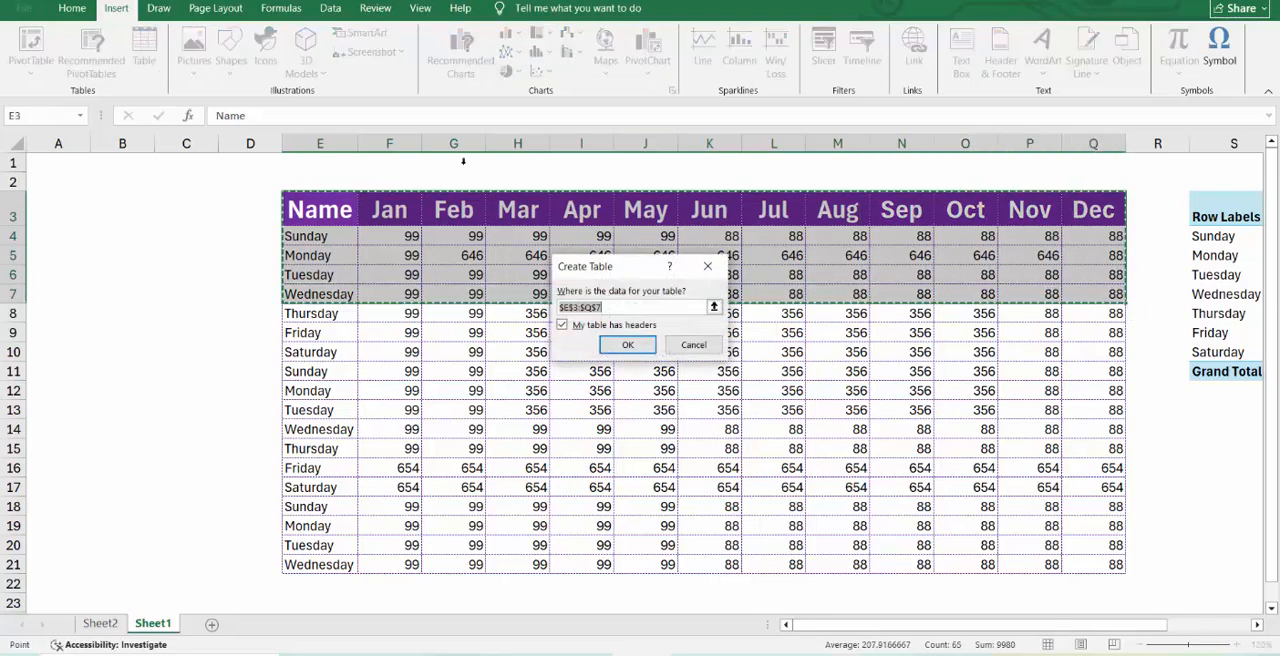
left_click(628, 344)
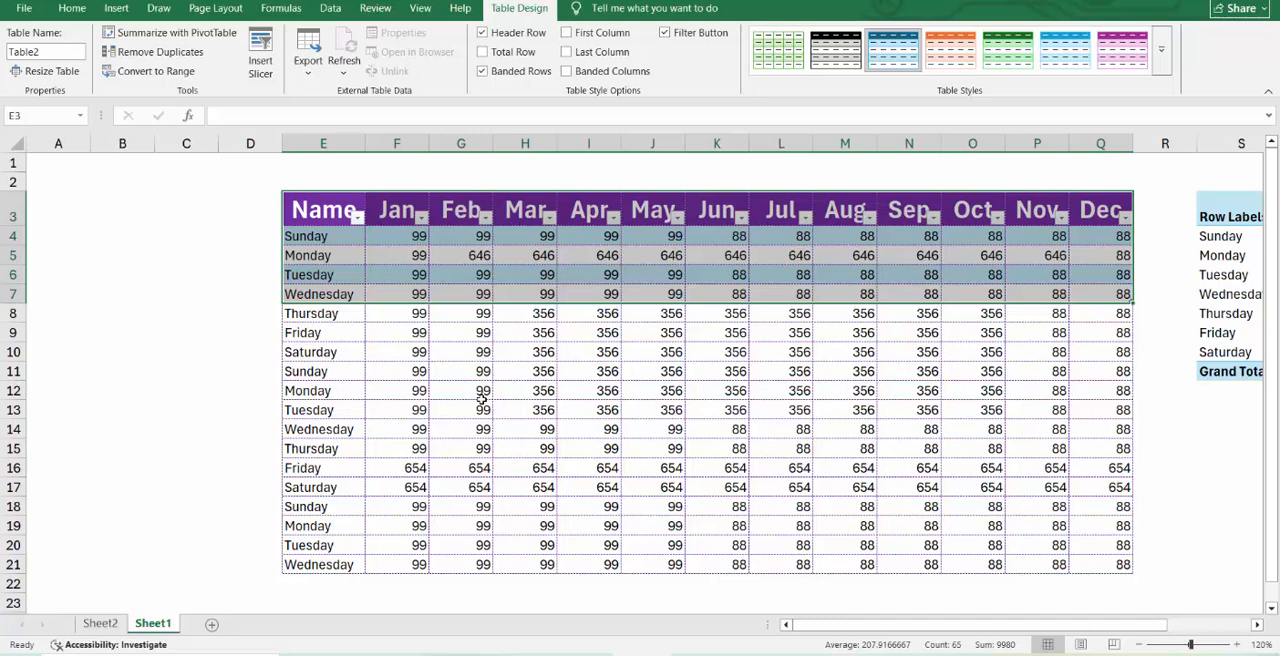
key("ctrl+z")
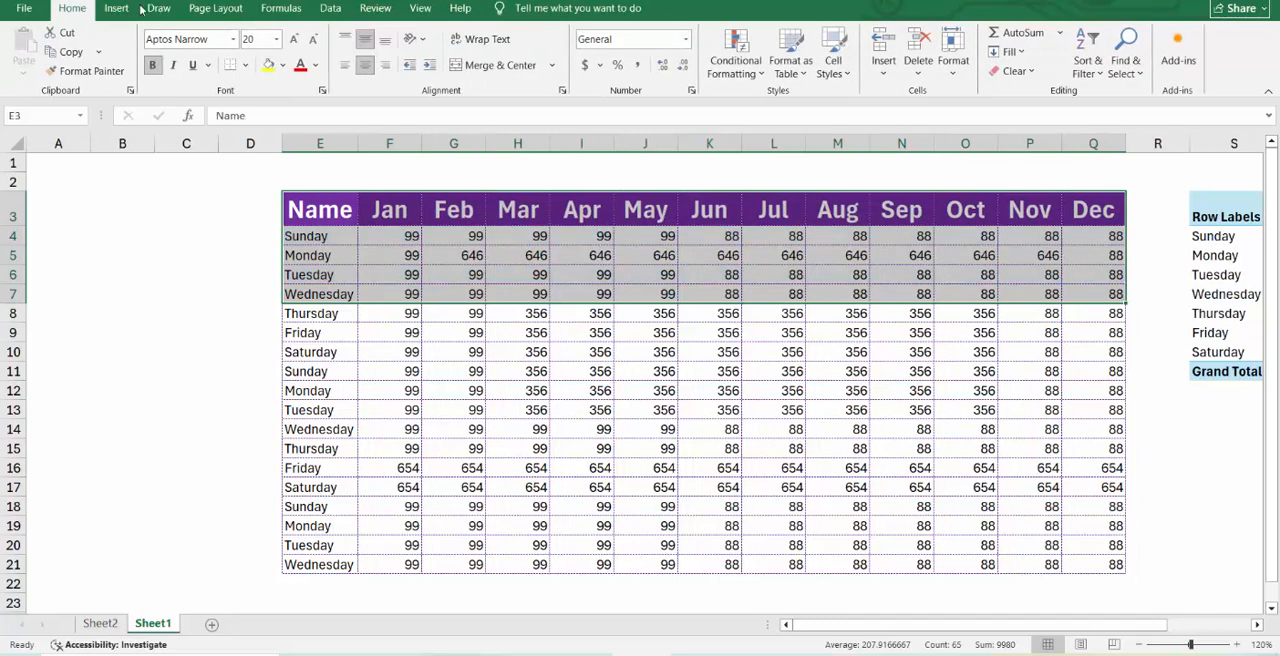
Try converting the range E3:Q7 into a table without the headers option, and undo it.
left_click(118, 8)
left_click(144, 50)
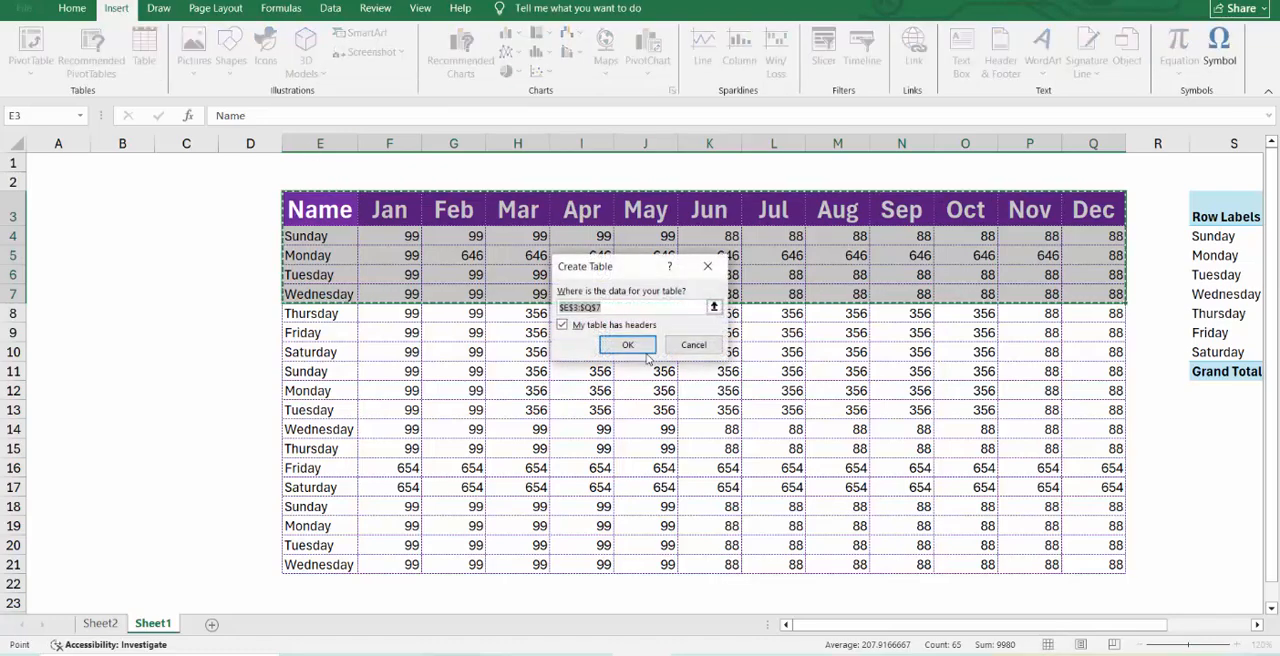
left_click(563, 325)
left_click(627, 344)
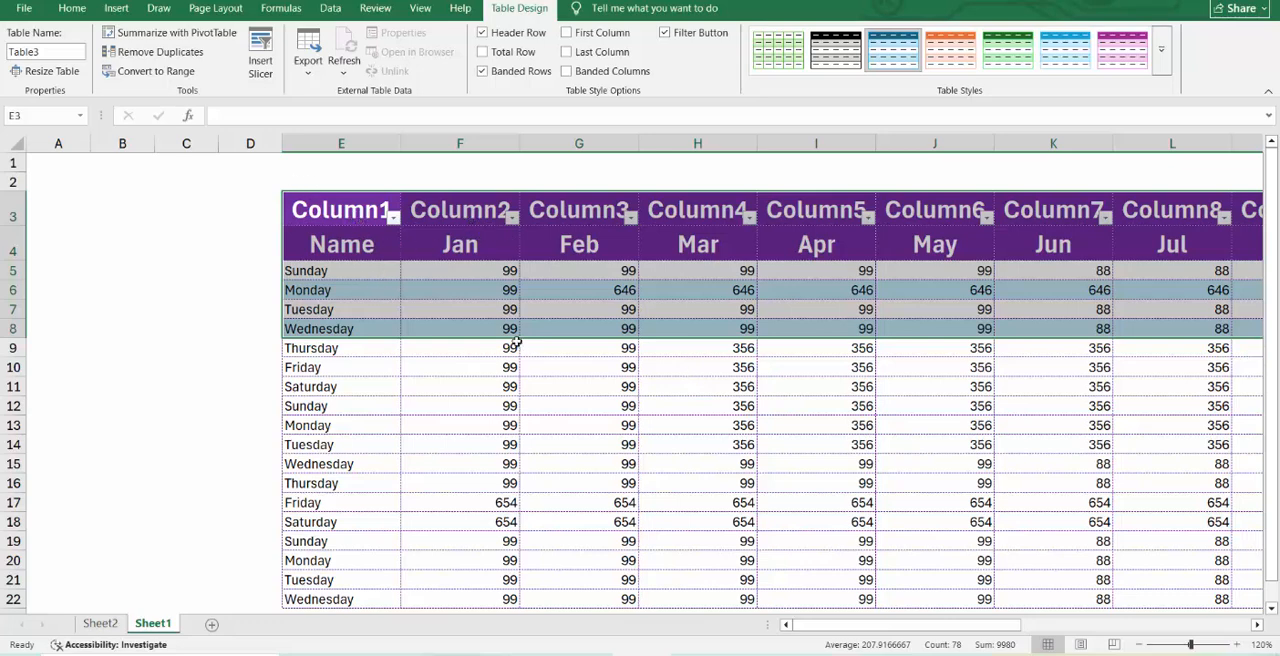
key("ctrl+z")
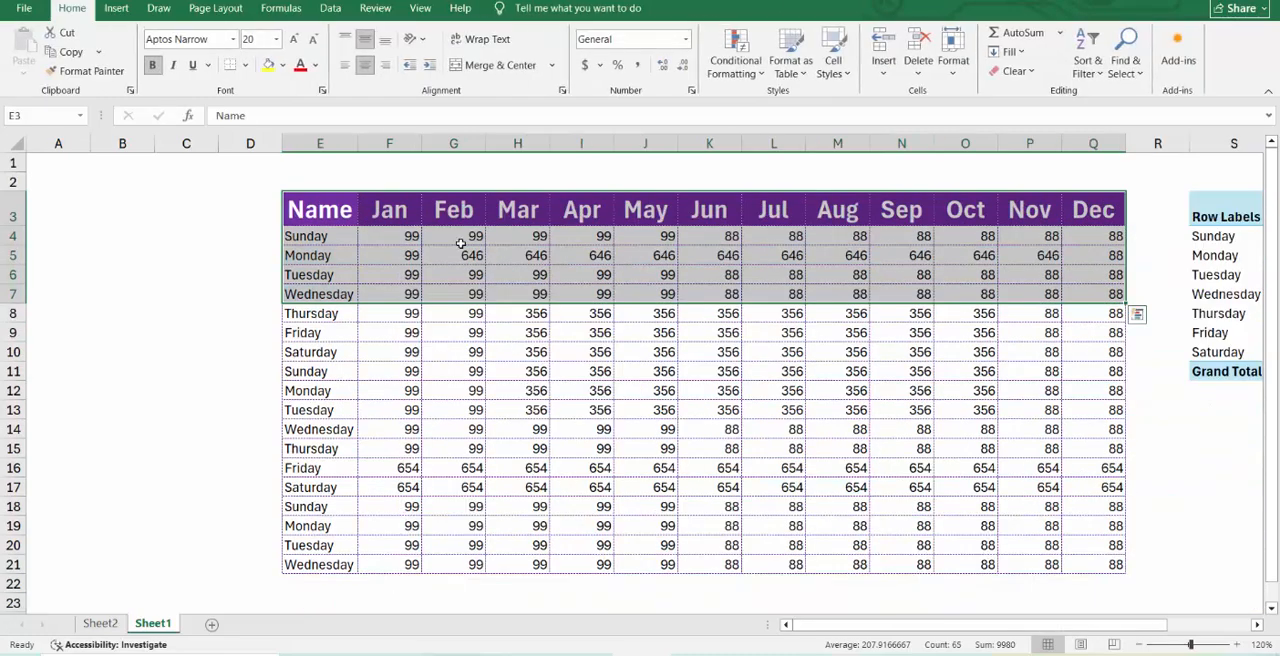
Convert the whole monthly data range E3:Q21 into a table with headers.
left_click(460, 333)
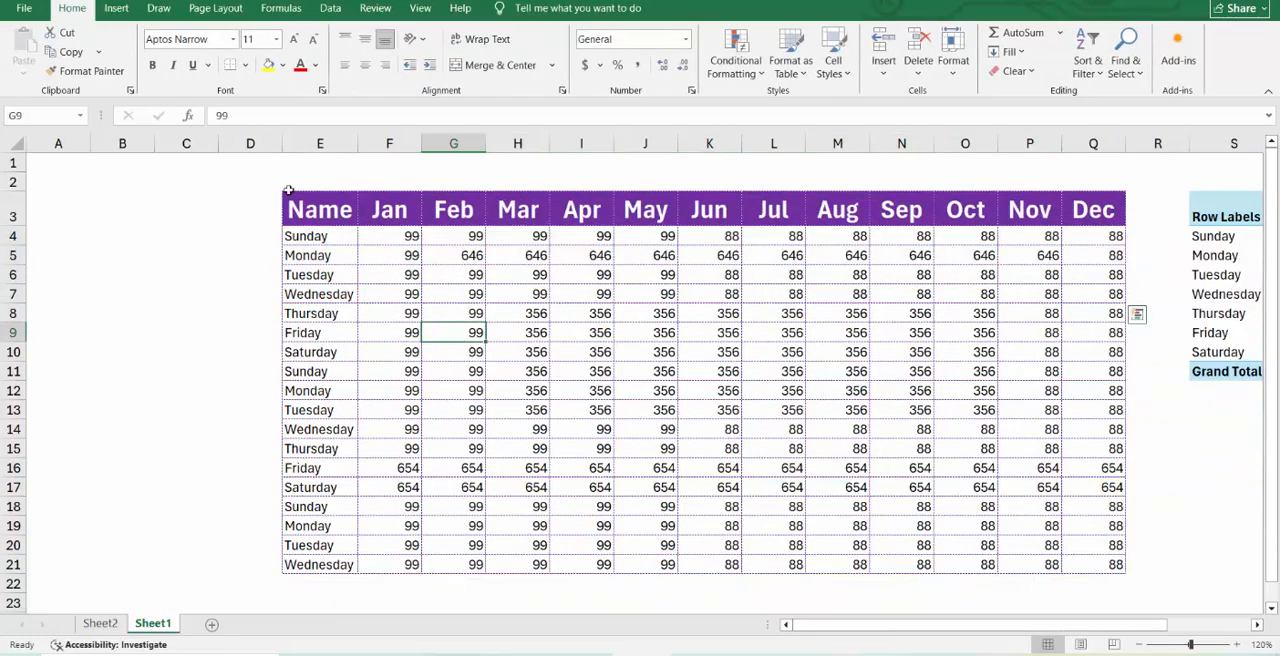
left_click(116, 8)
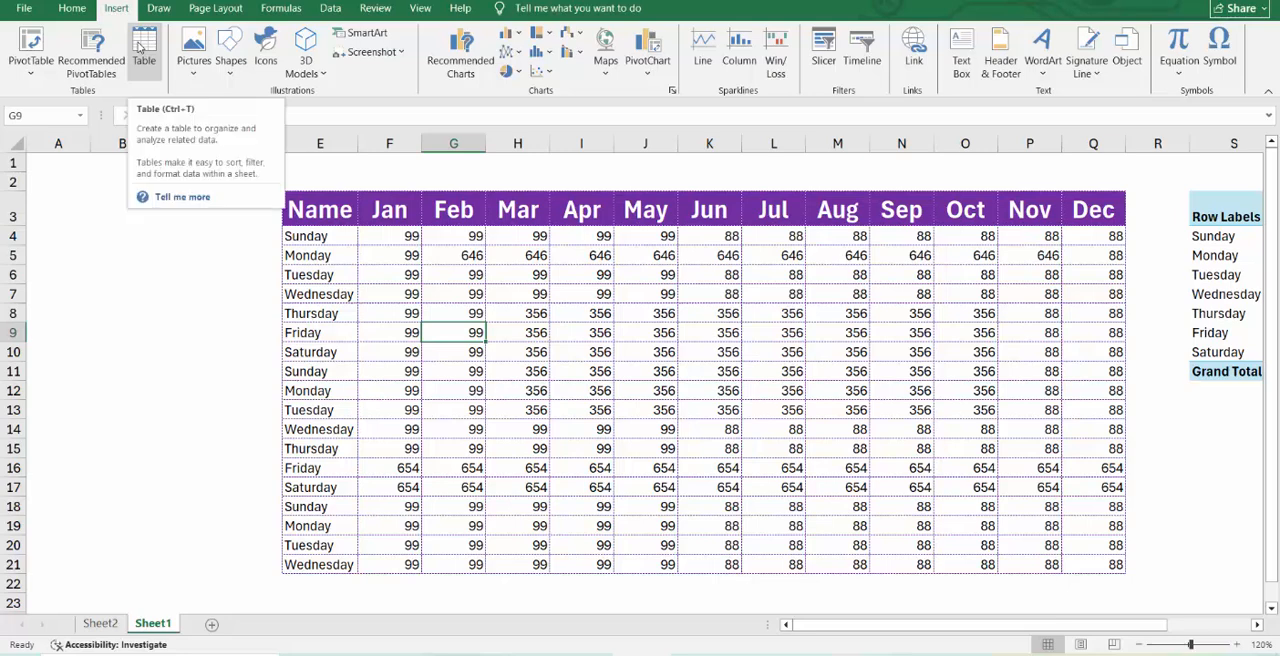
left_click(141, 47)
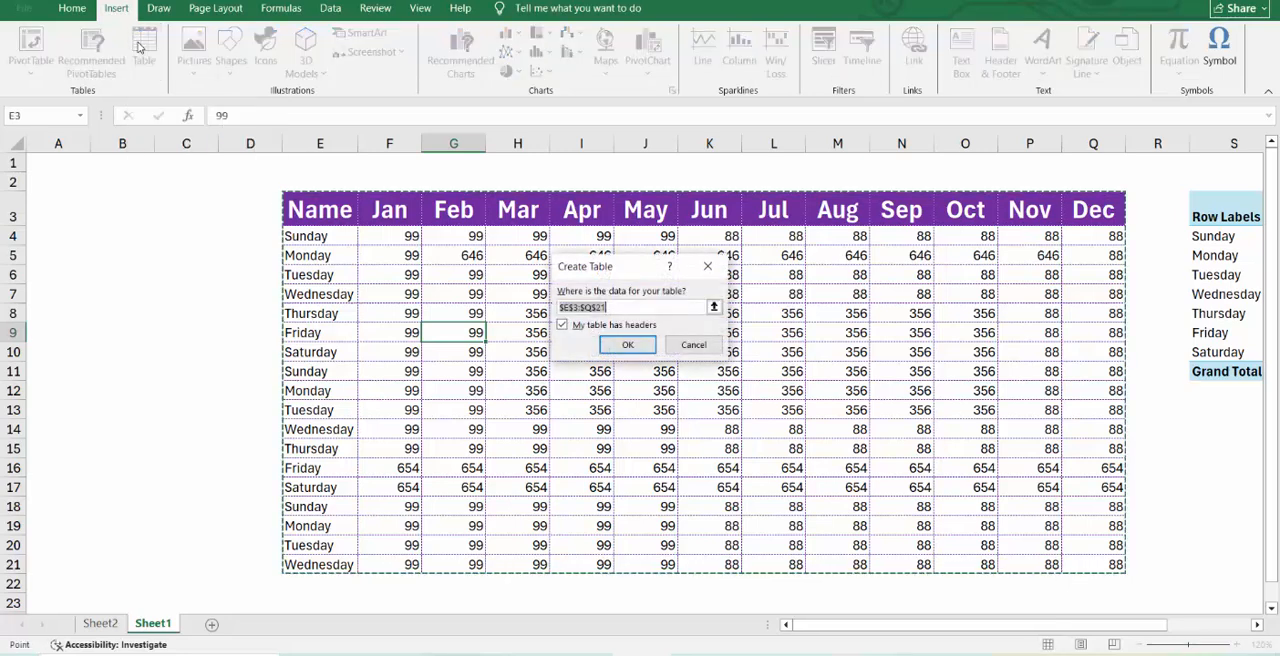
left_click(628, 345)
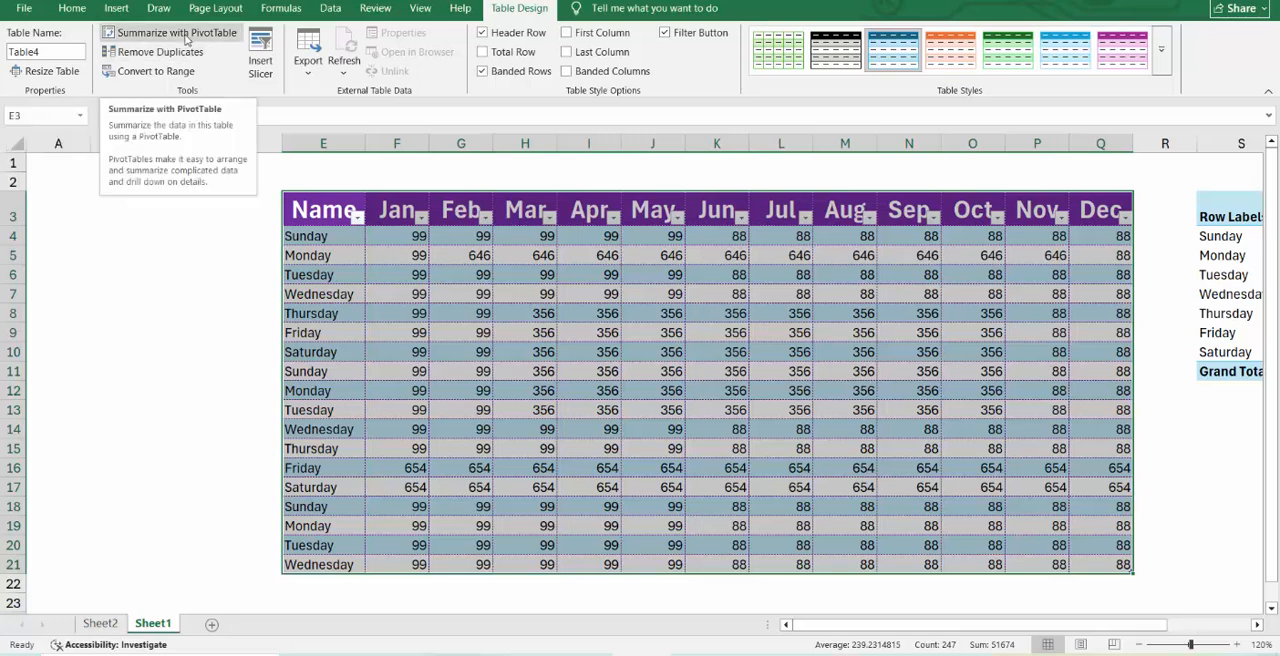
left_click_drag(466, 276, 540, 315)
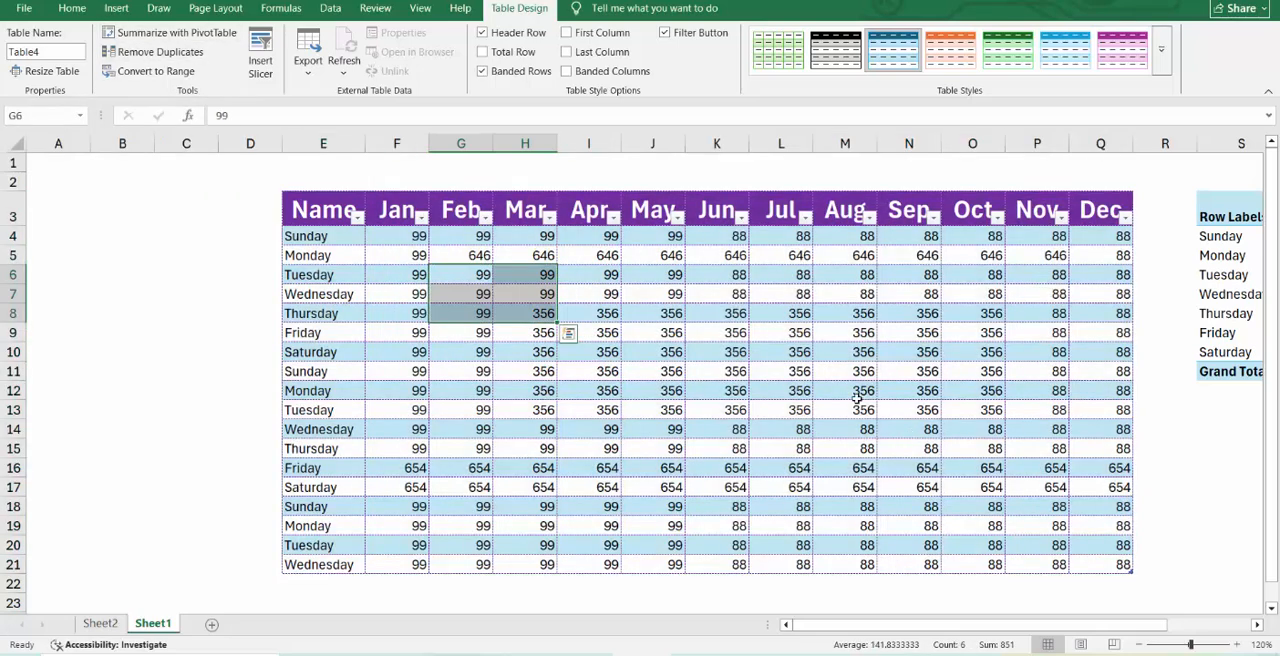
Try converting the monthly data table back to a normal range, and undo the conversion.
left_click(472, 252)
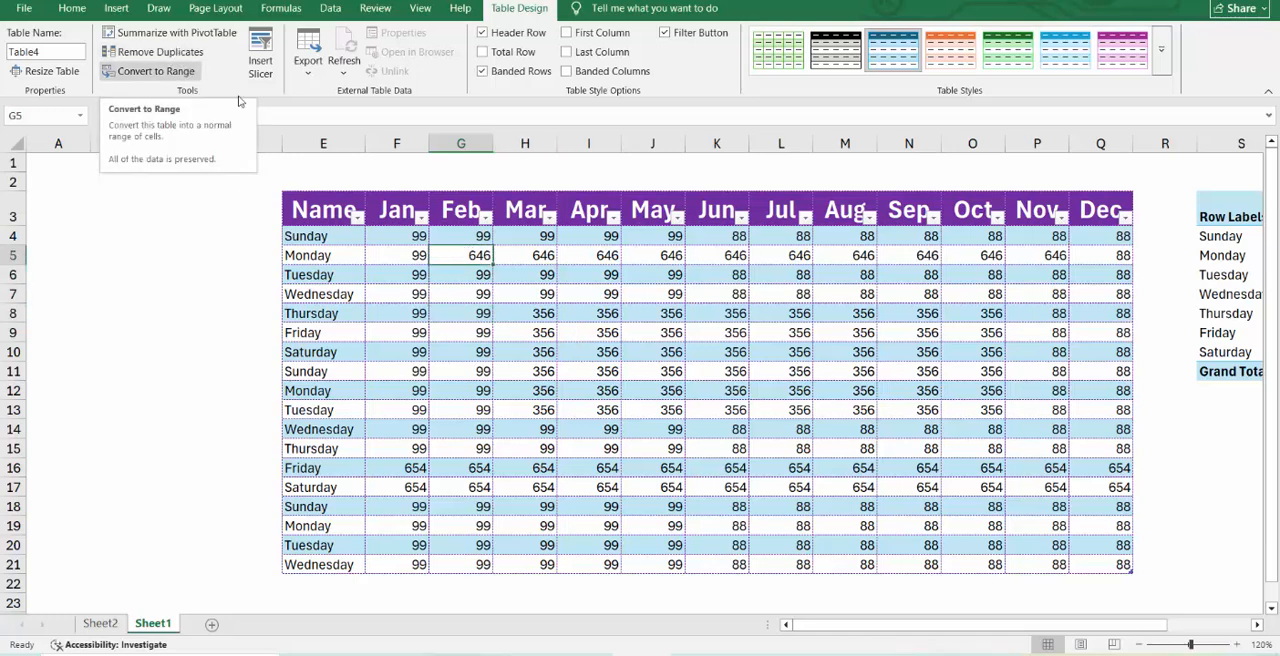
left_click(150, 71)
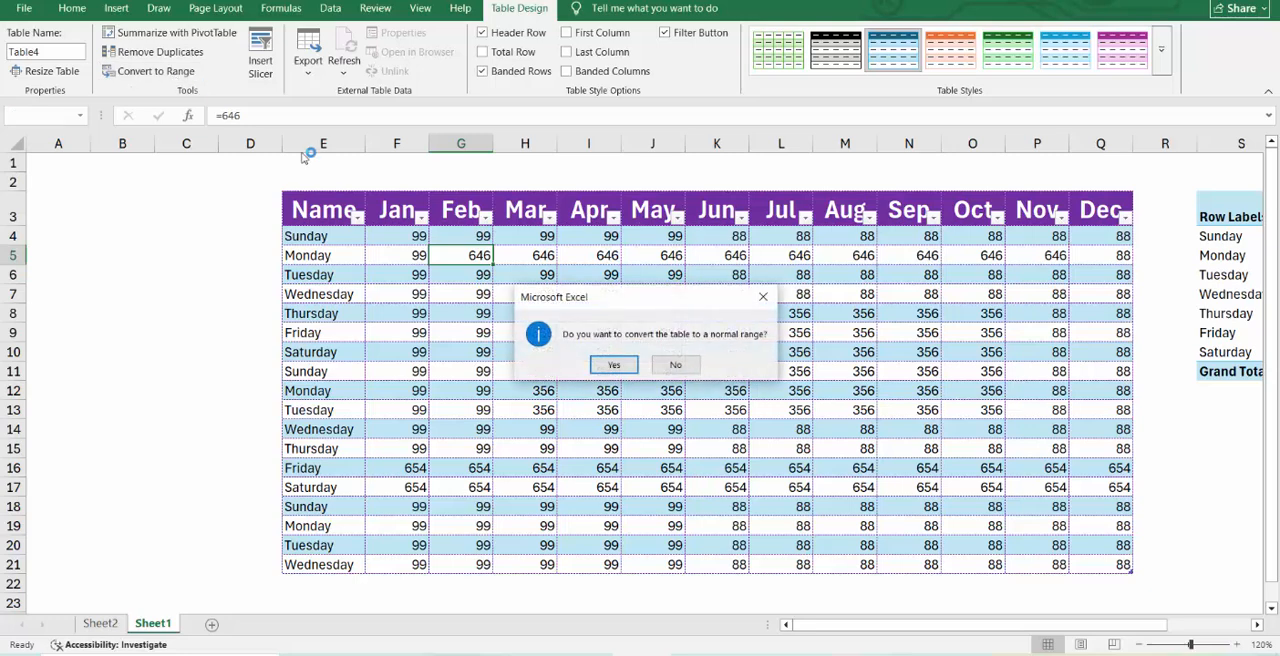
left_click(623, 367)
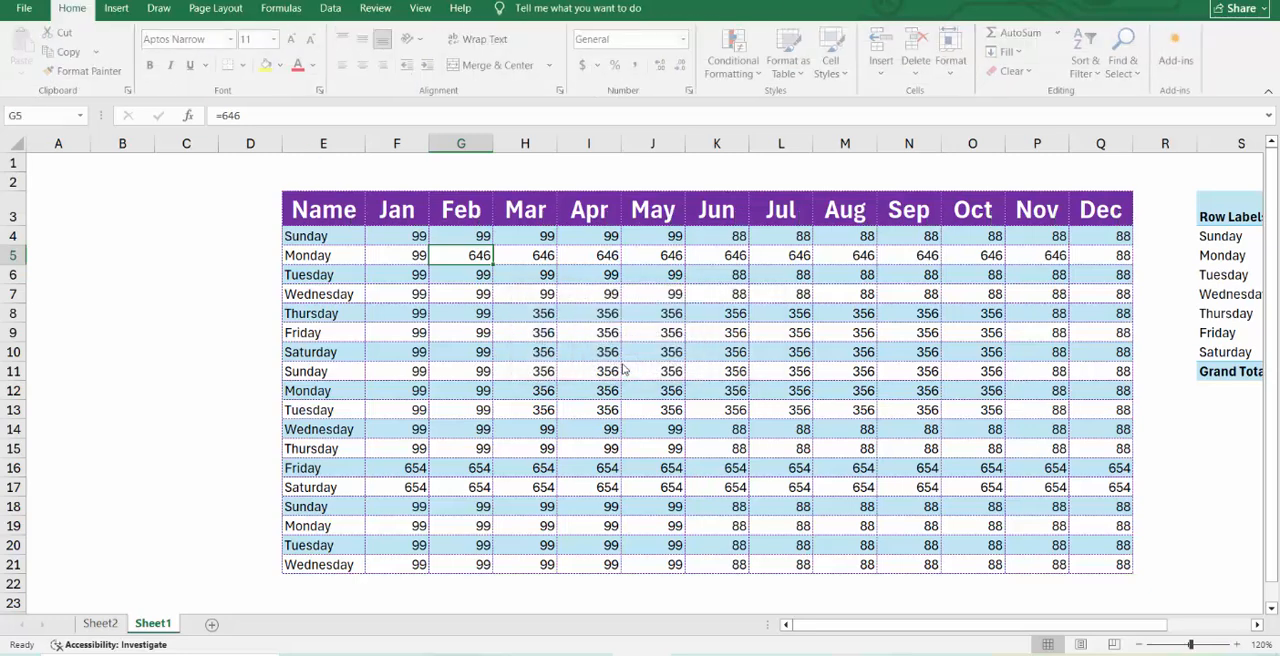
left_click(624, 371)
left_click(573, 312)
left_click(545, 273)
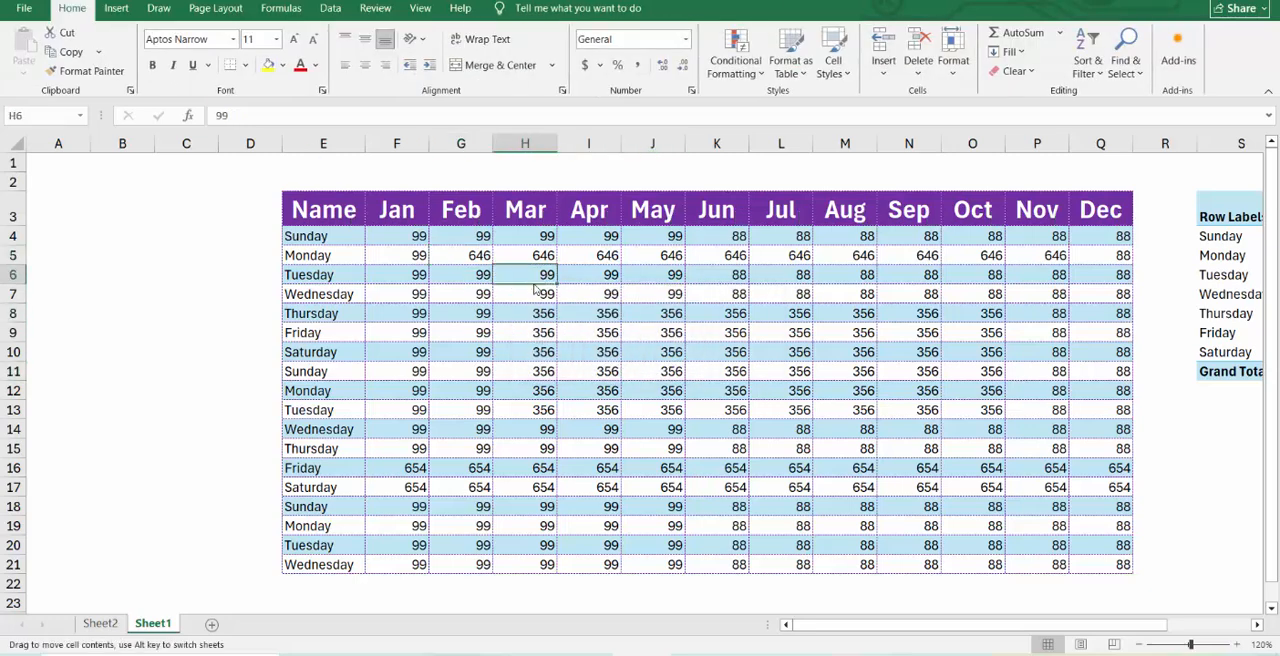
left_click(721, 348)
left_click(733, 313)
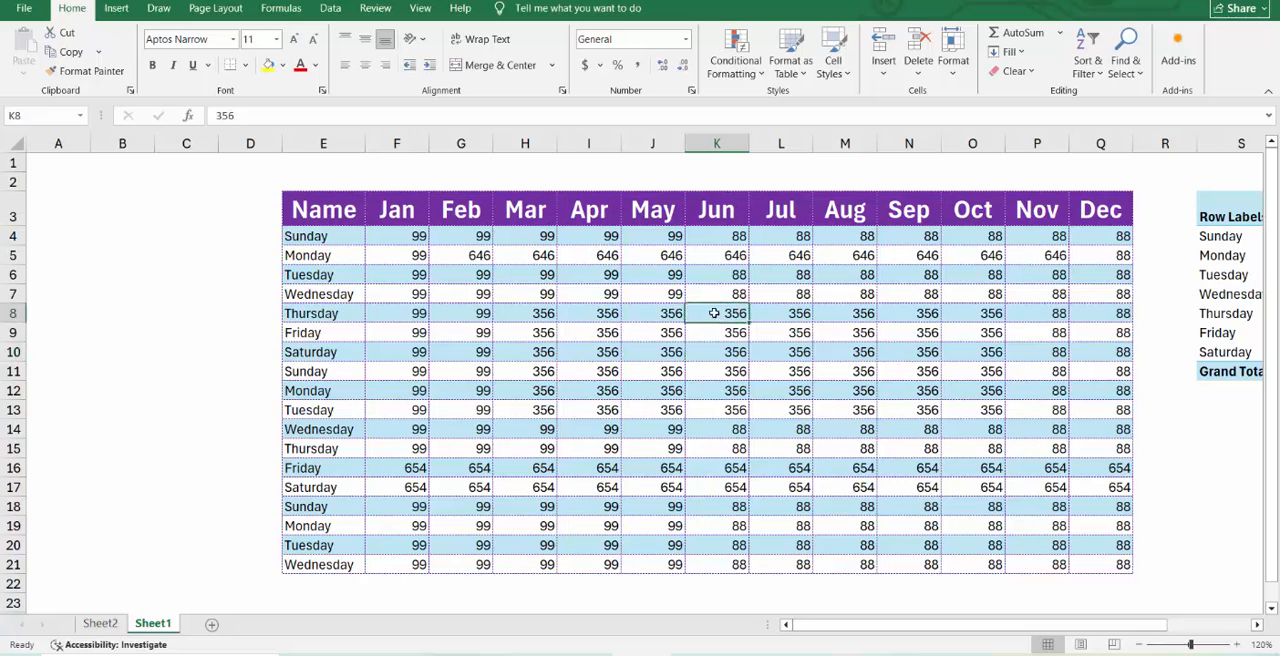
key("ctrl+z")
Insert a slicer for the table's Name field and place it over columns B to D beside the table.
left_click(667, 280)
left_click(519, 9)
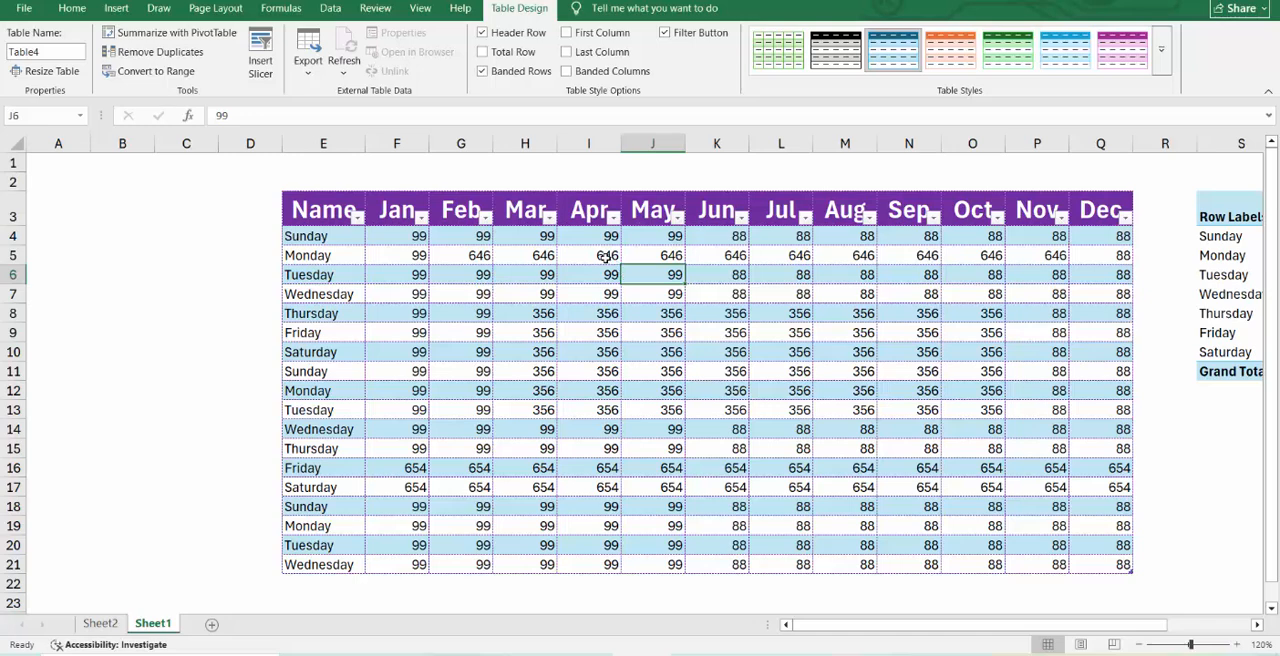
left_click(260, 62)
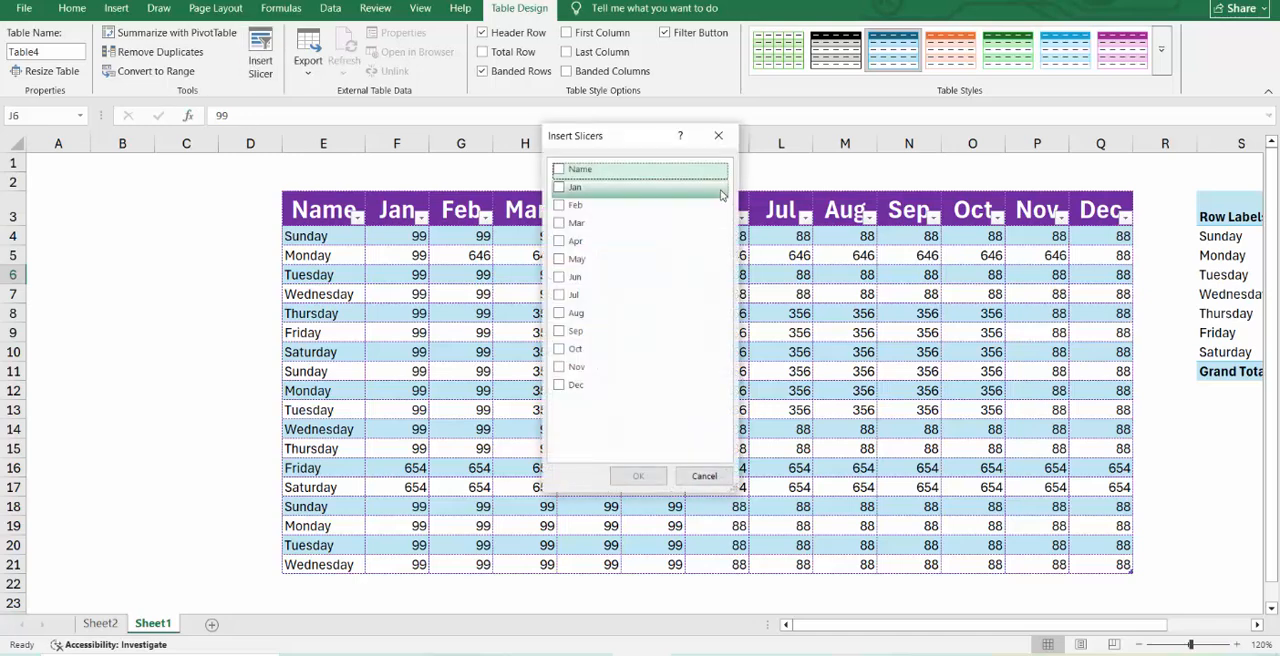
left_click(559, 169)
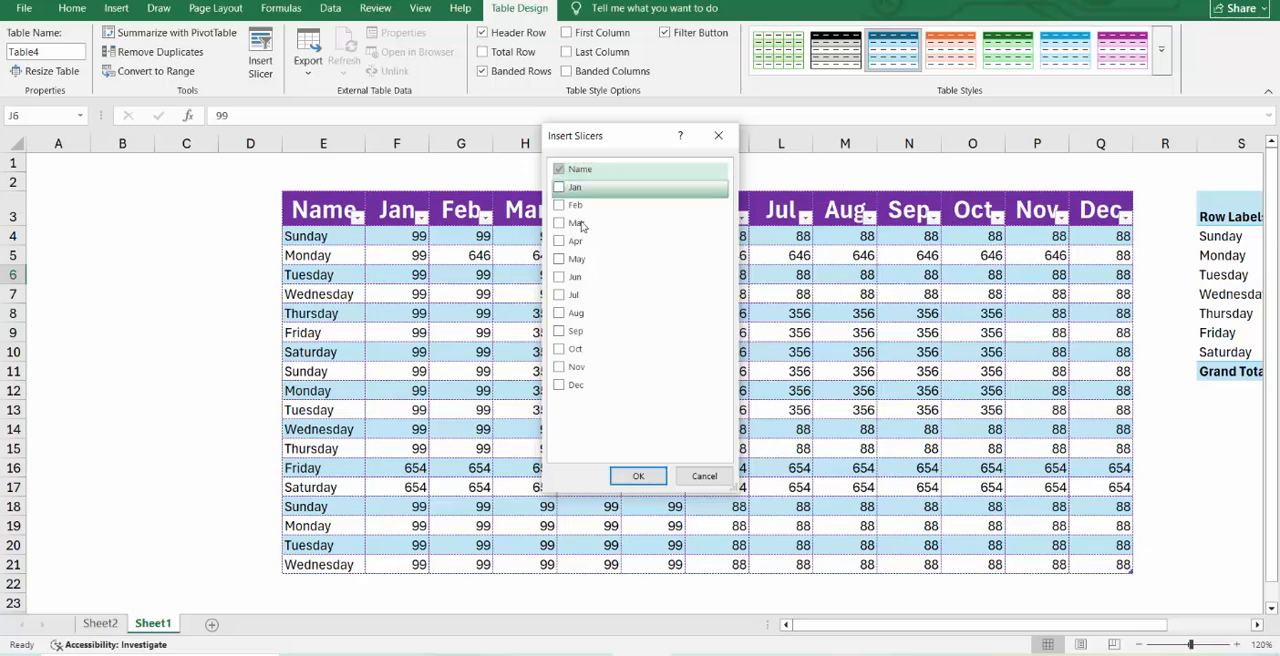
left_click(637, 477)
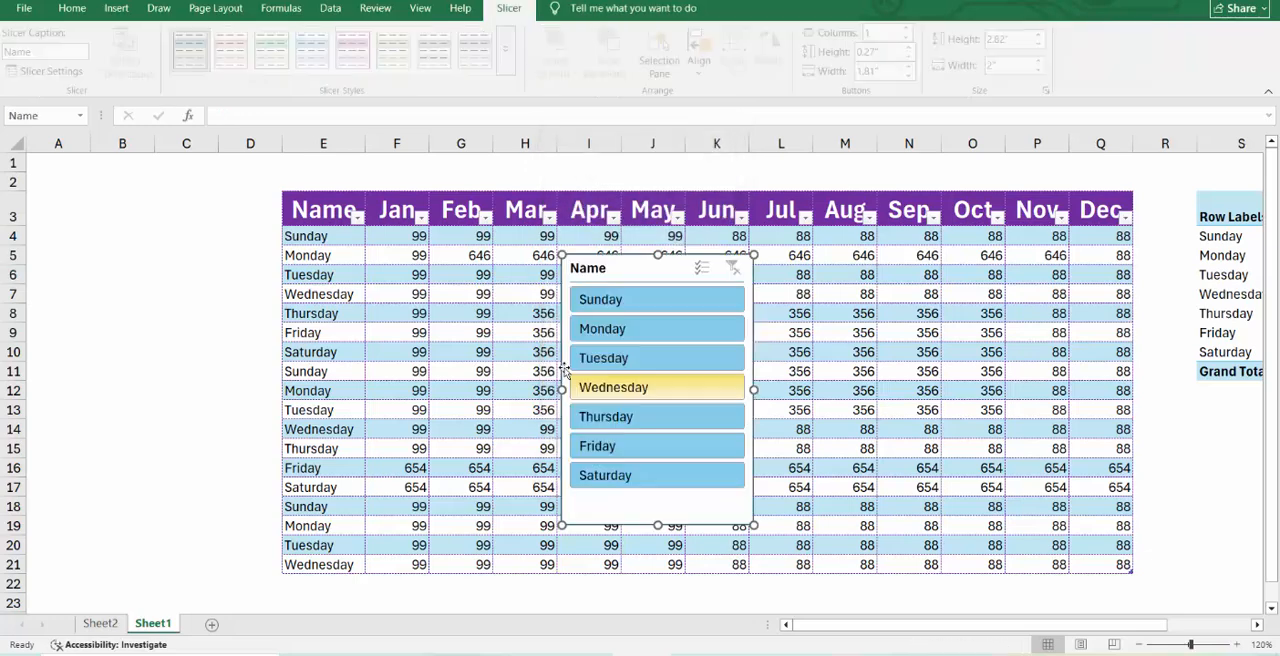
left_click_drag(509, 280, 118, 200)
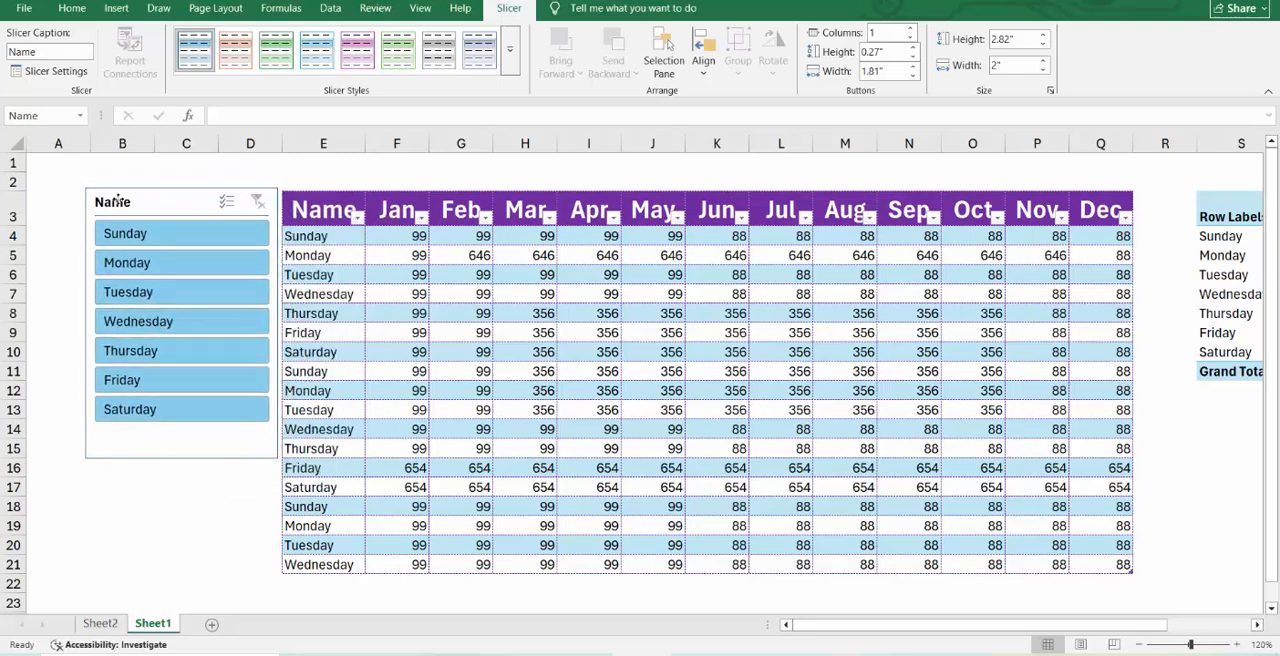
Filter the table with the Name slicer by each day from Sunday to Saturday in turn, and clear the filter.
left_click(125, 233)
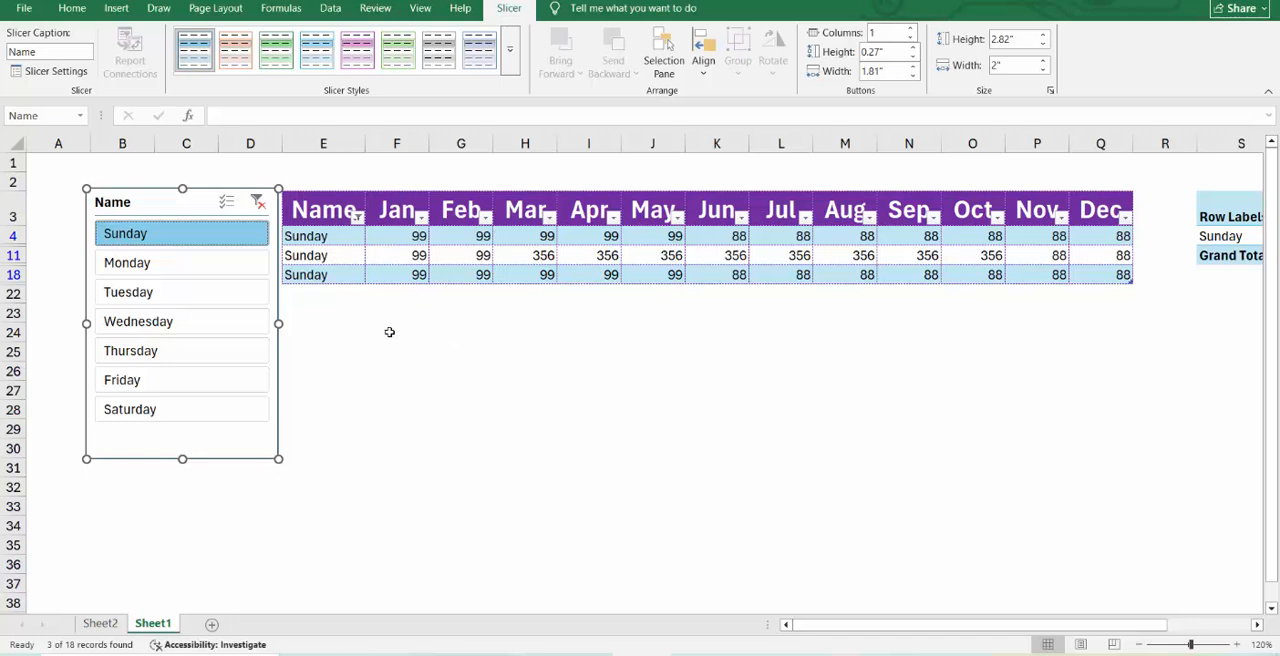
left_click(130, 264)
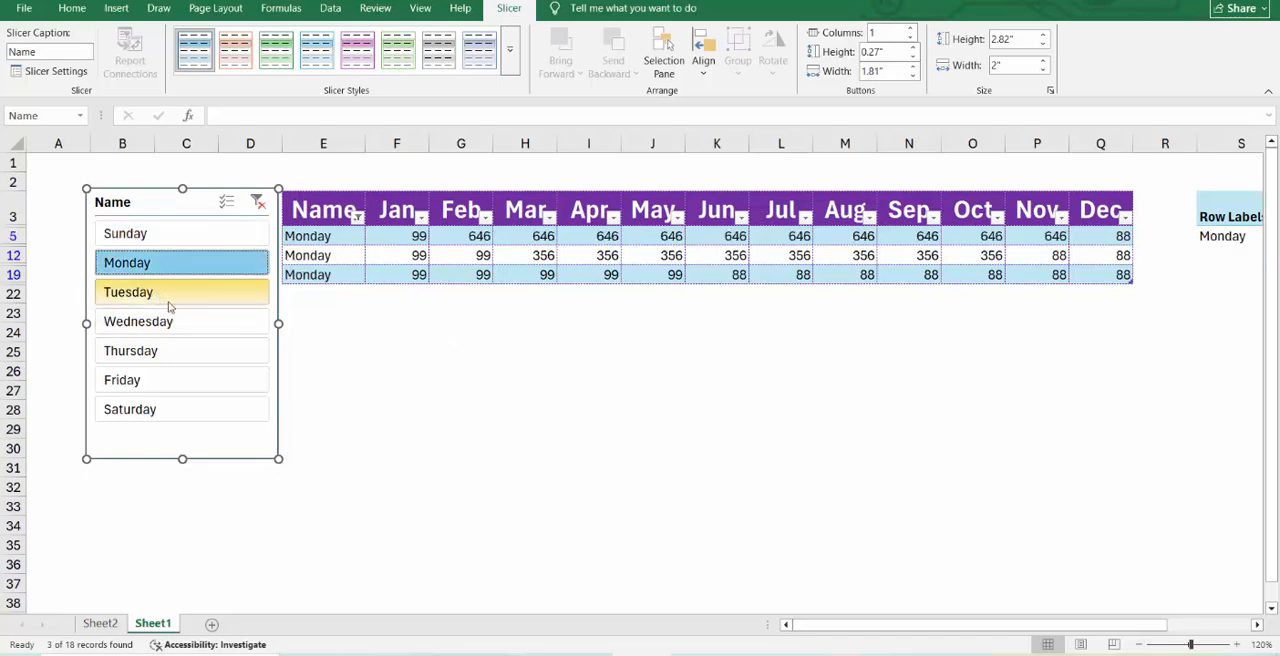
left_click(169, 303)
left_click(171, 322)
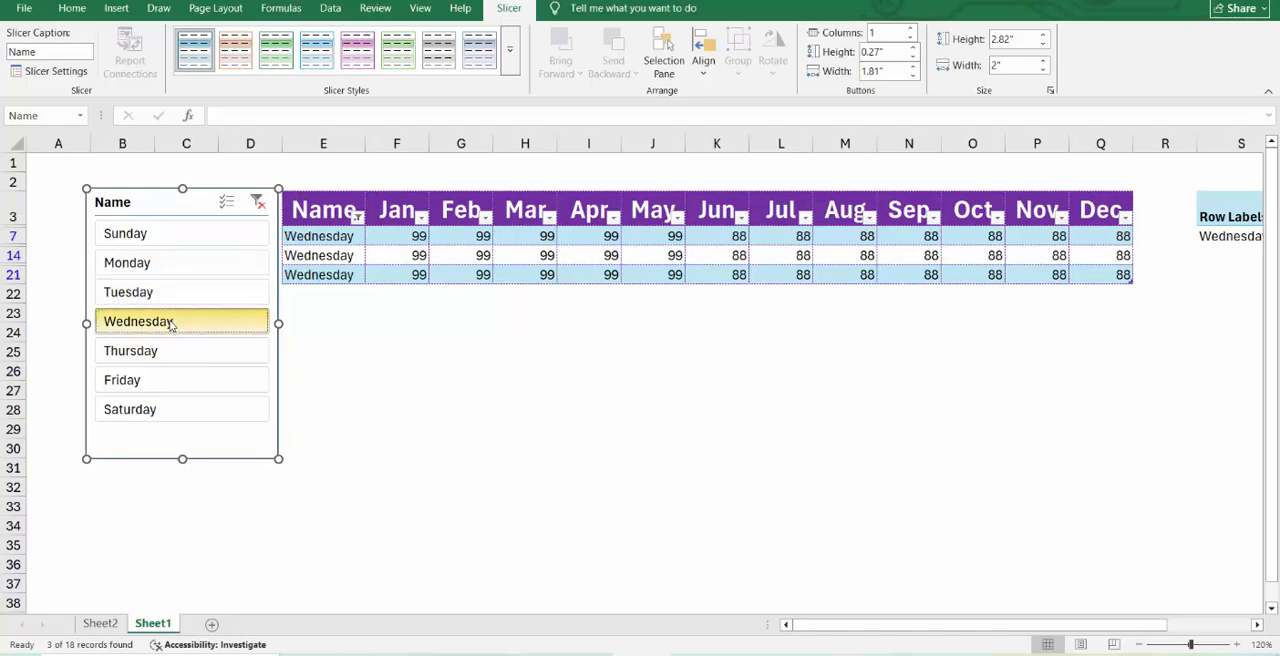
left_click(175, 349)
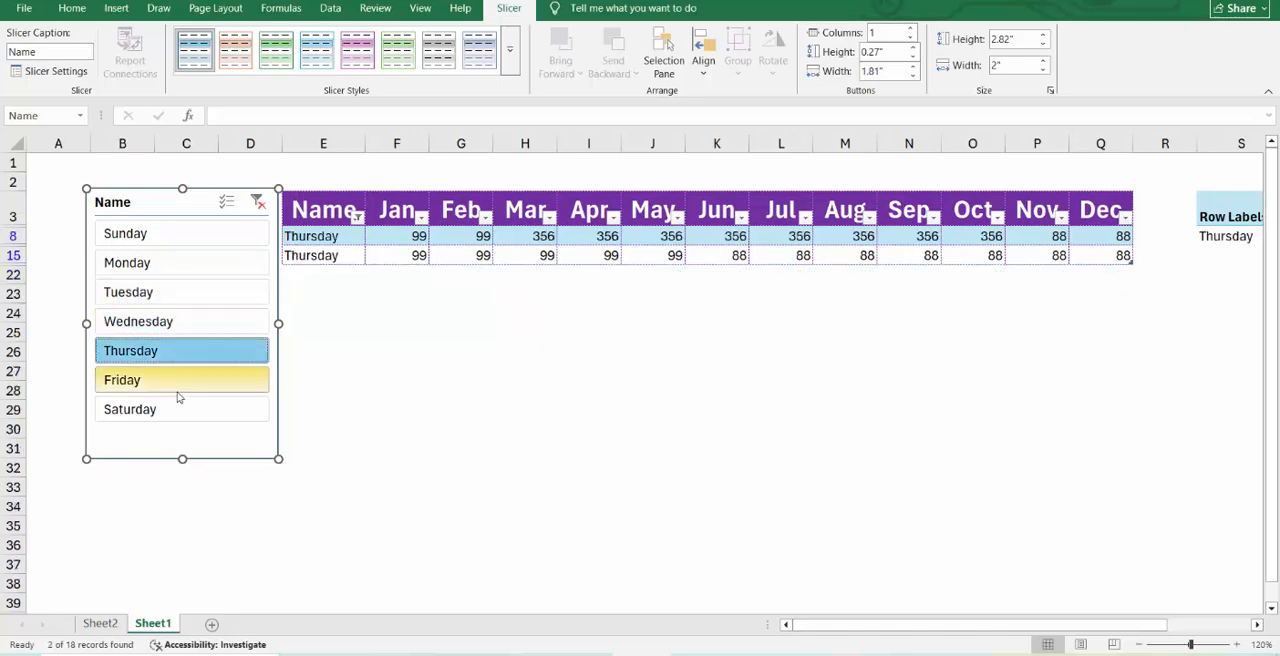
left_click(178, 384)
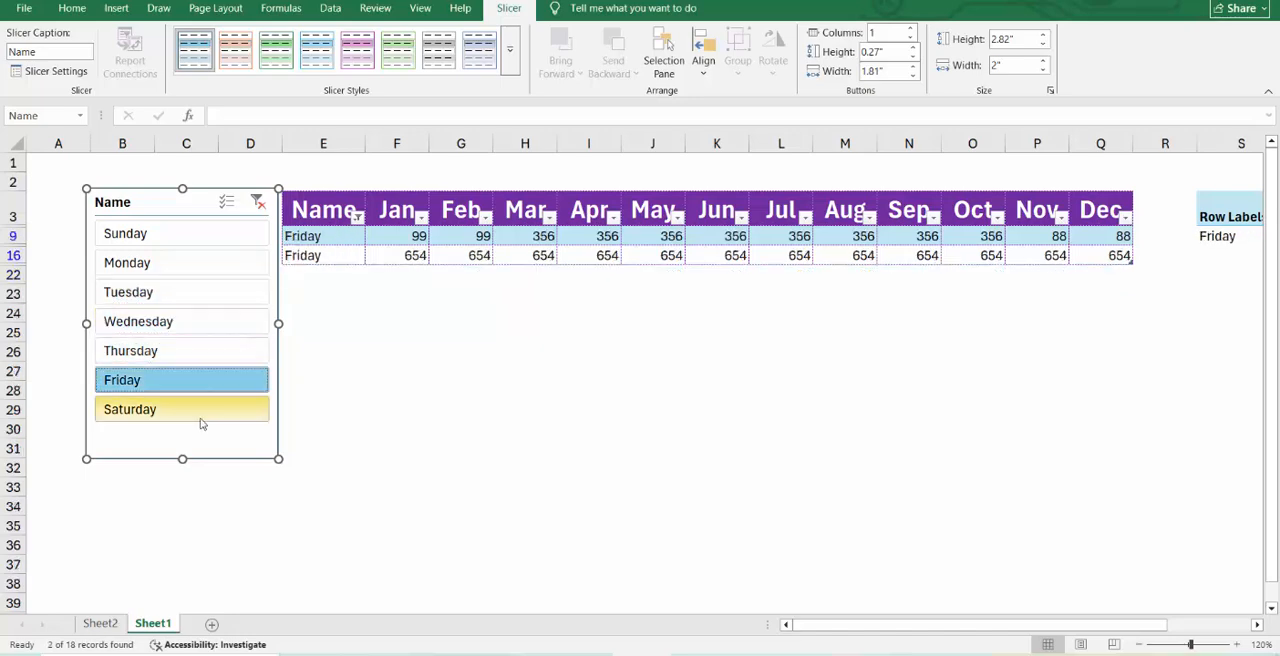
left_click(200, 424)
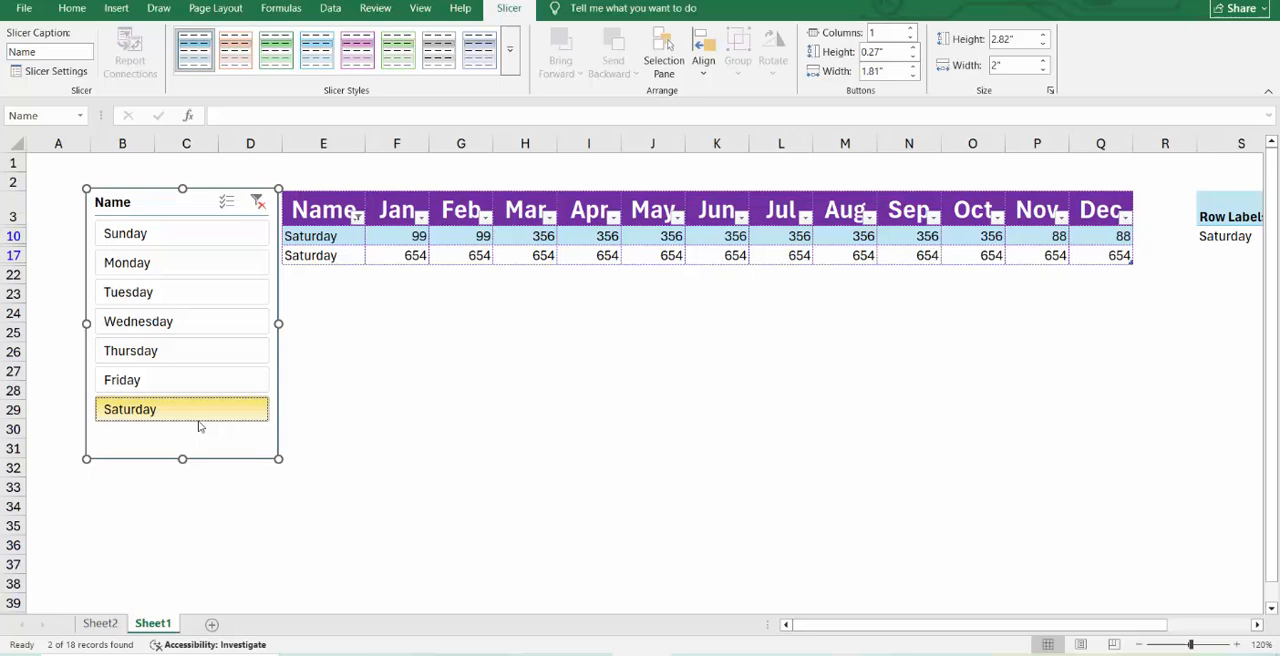
left_click(258, 202)
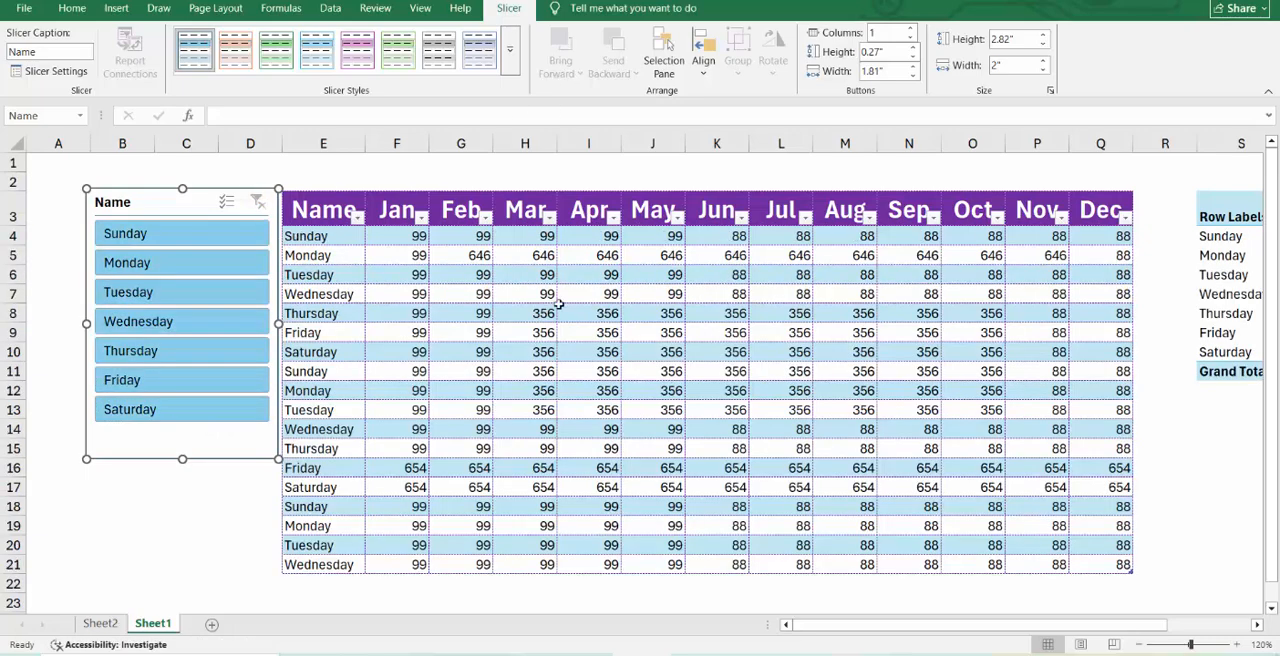
Open the settings for exporting the monthly data table to a SharePoint list, and cancel without exporting.
left_click(562, 308)
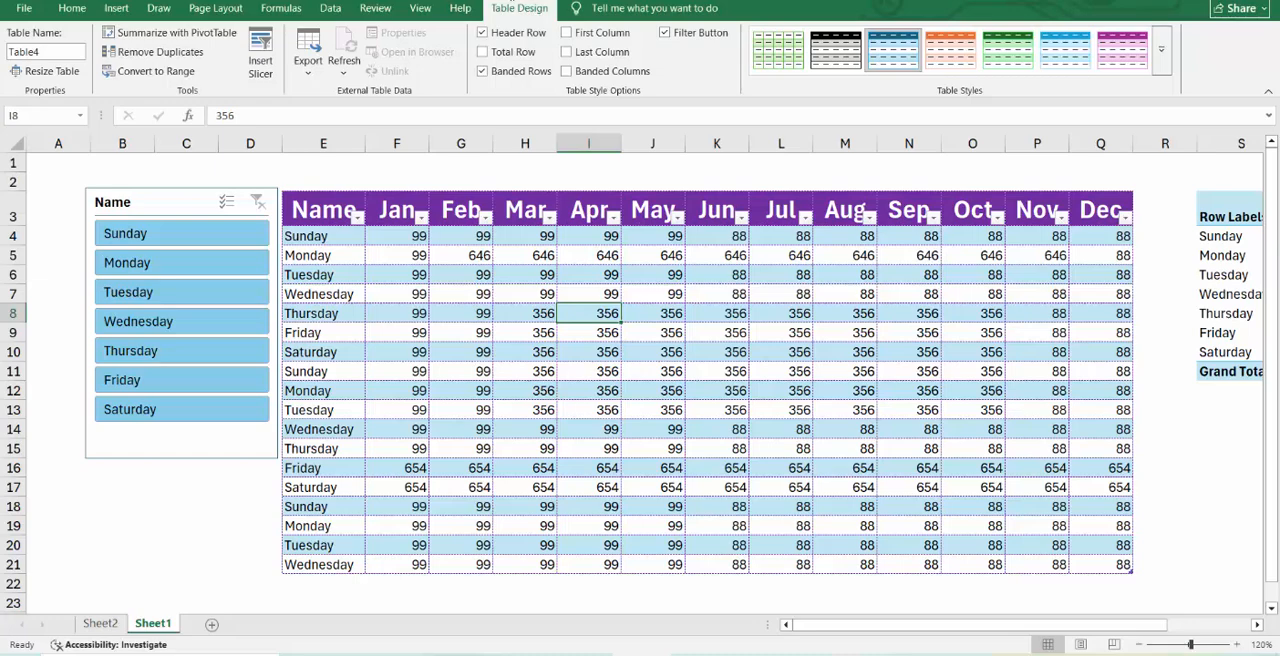
left_click(310, 70)
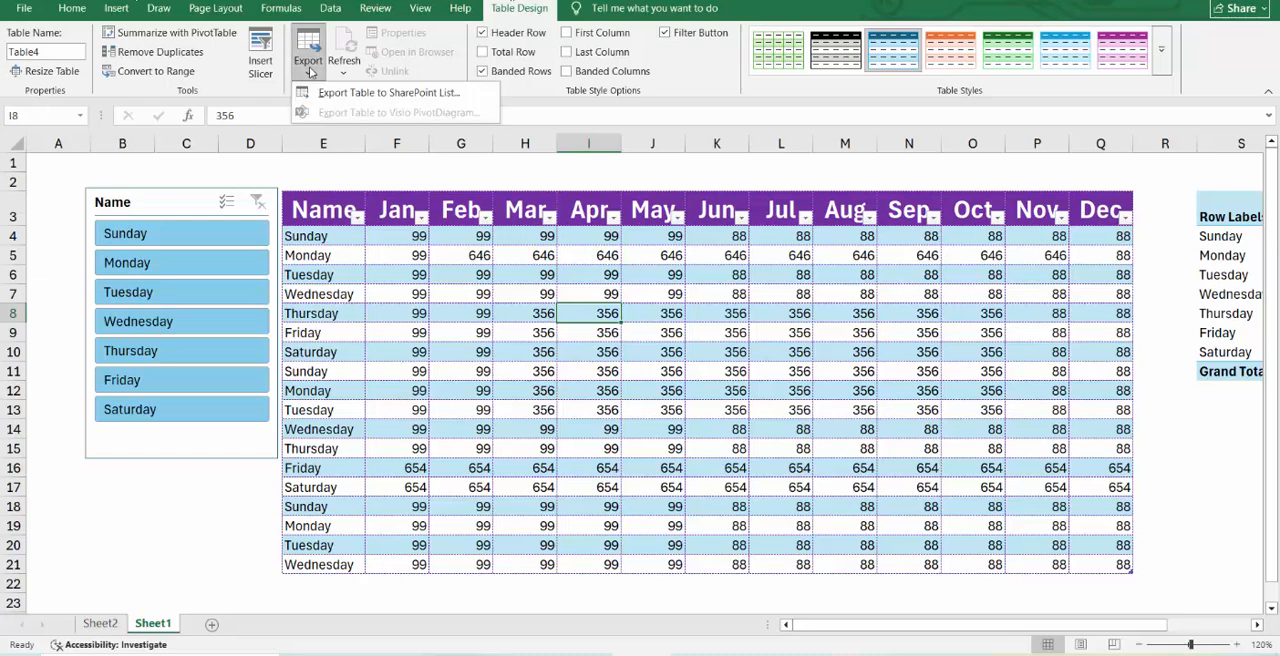
left_click(388, 92)
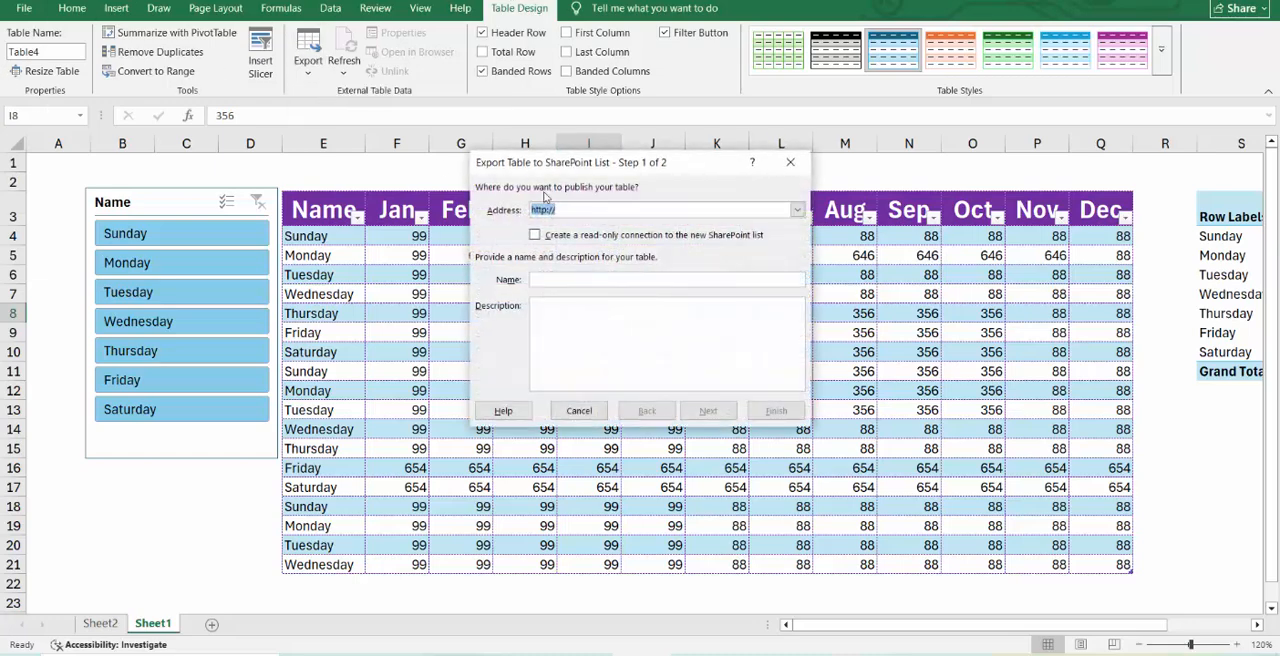
left_click(581, 410)
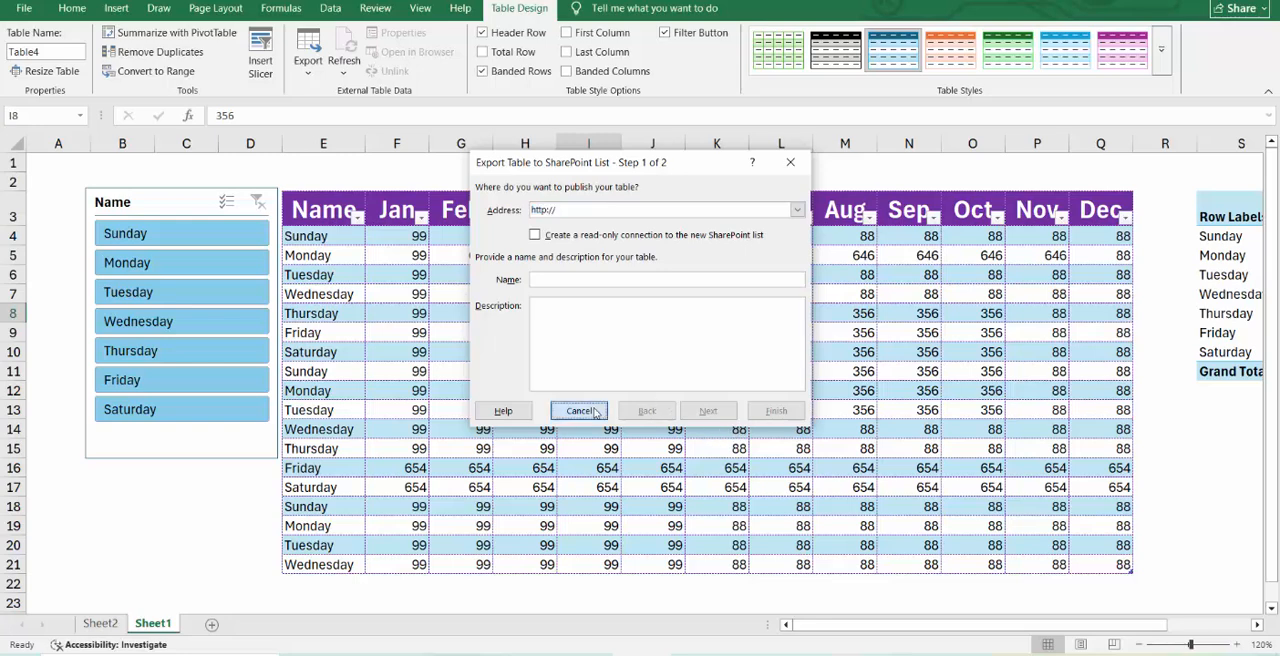
left_click(514, 357)
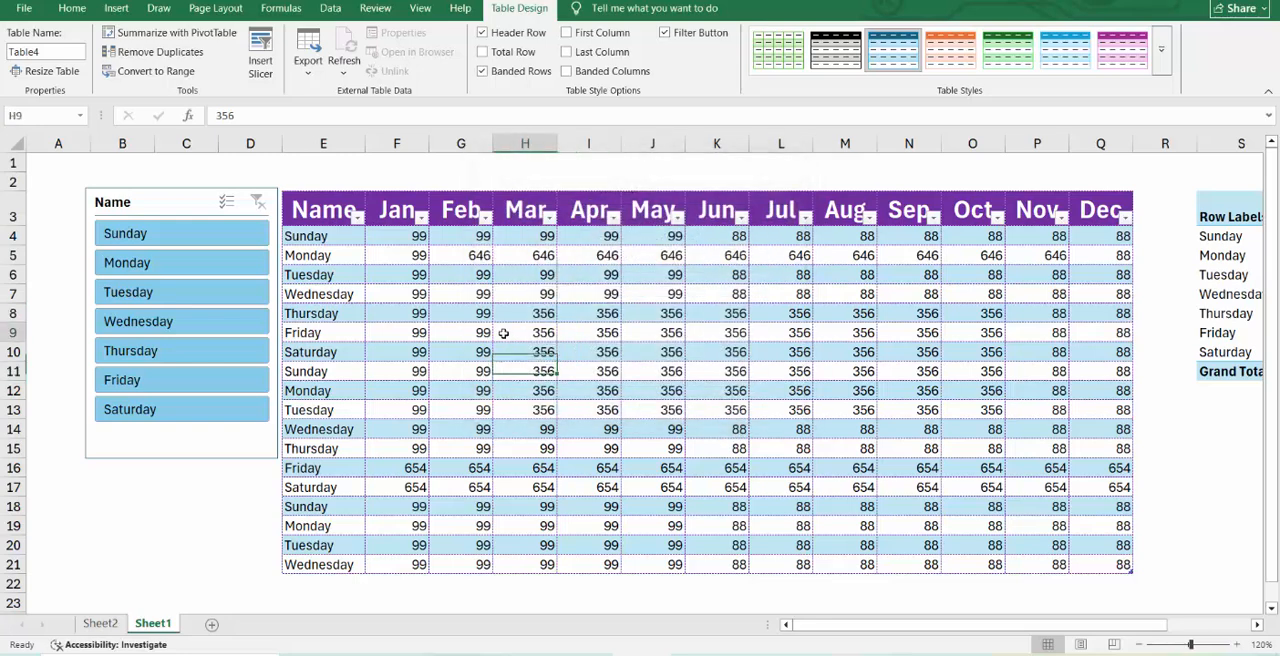
left_click(503, 333)
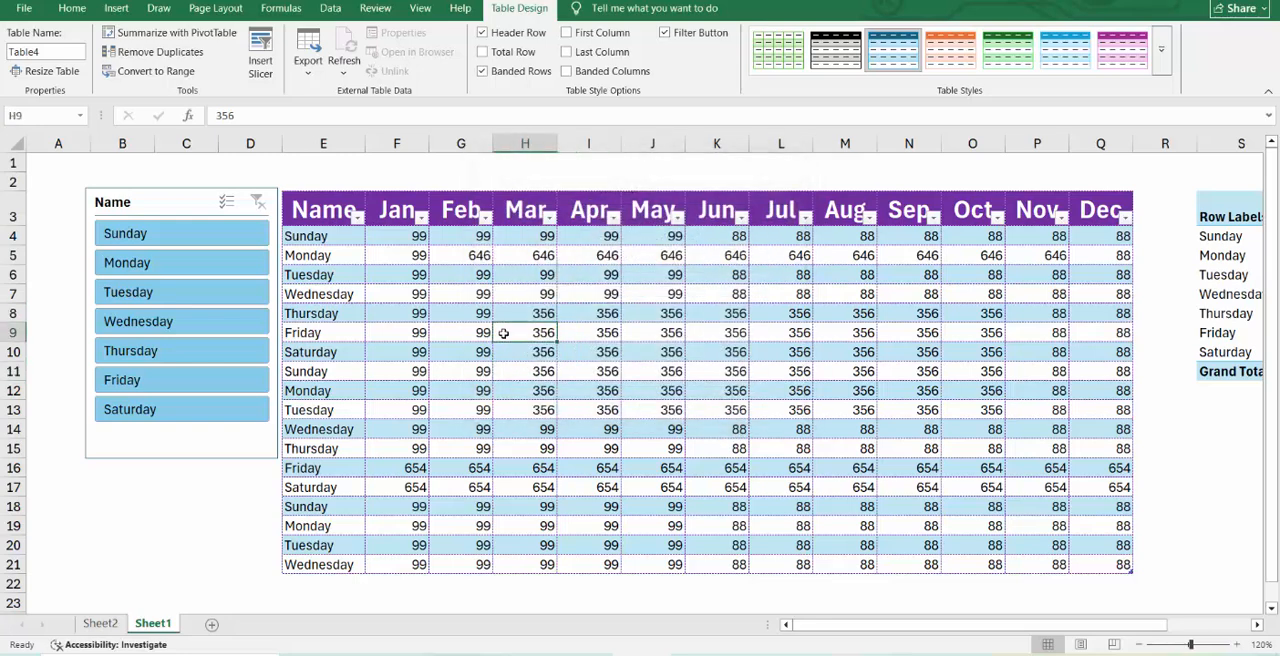
Try hiding and restoring the table's header row, and showing and hiding its total row.
left_click(484, 33)
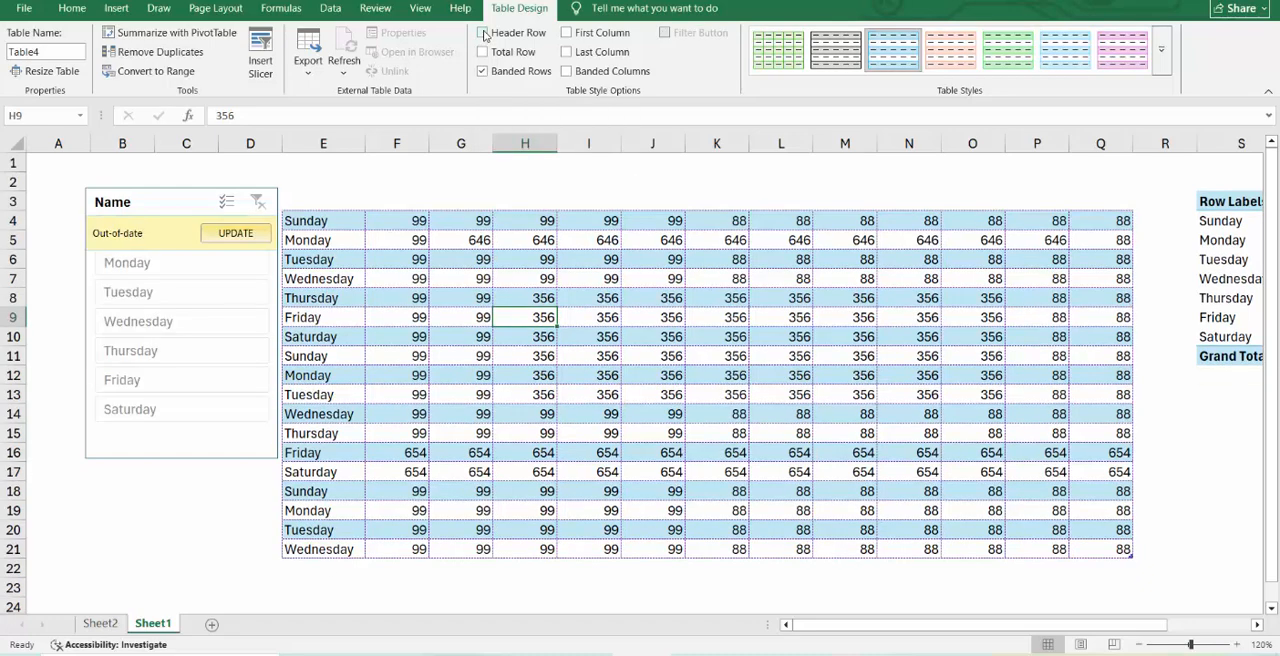
left_click(484, 33)
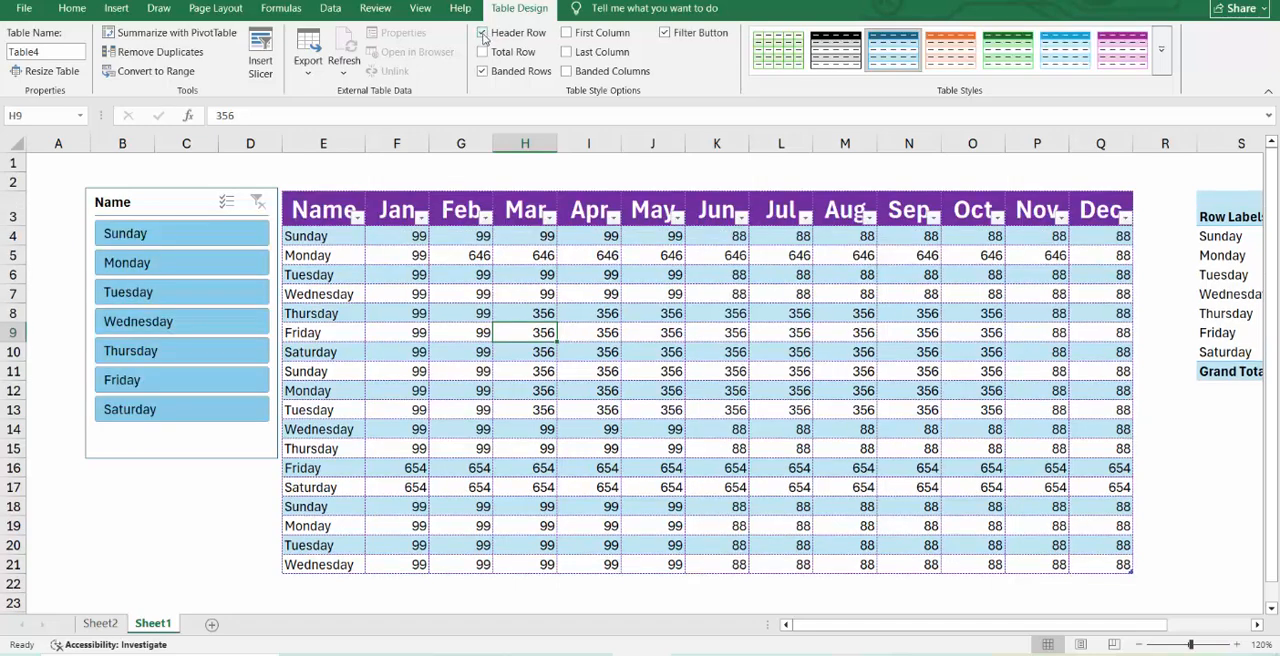
left_click(483, 55)
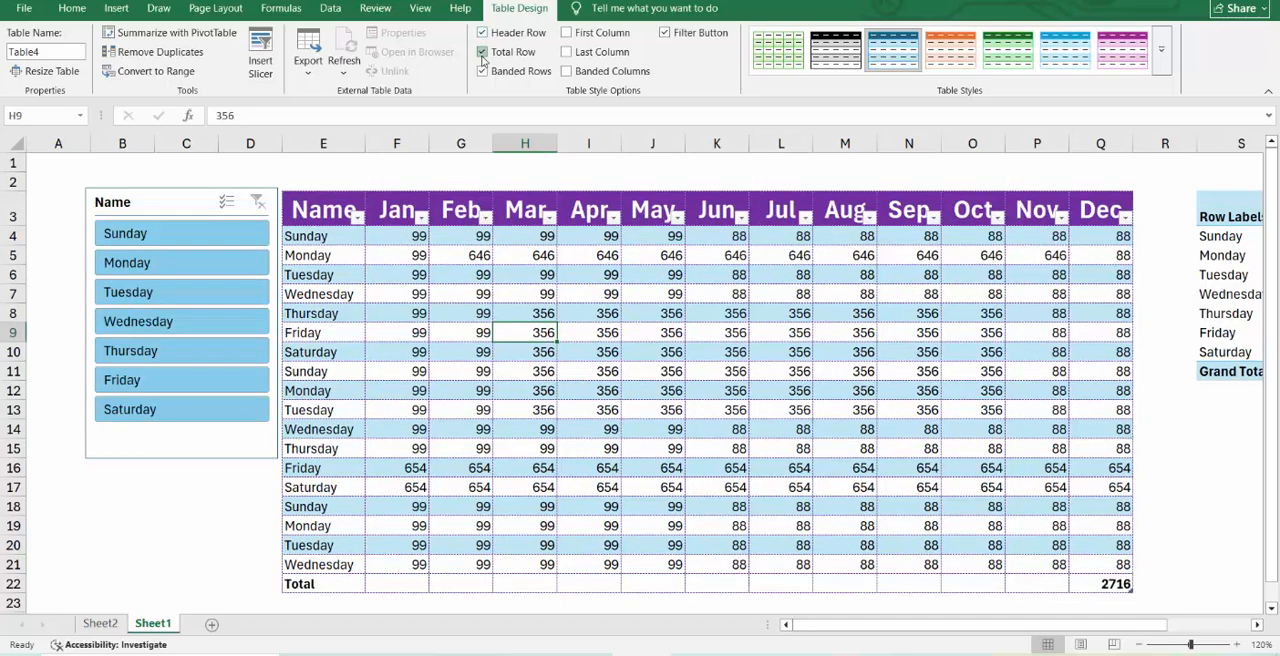
left_click(483, 55)
left_click(483, 55)
left_click(483, 55)
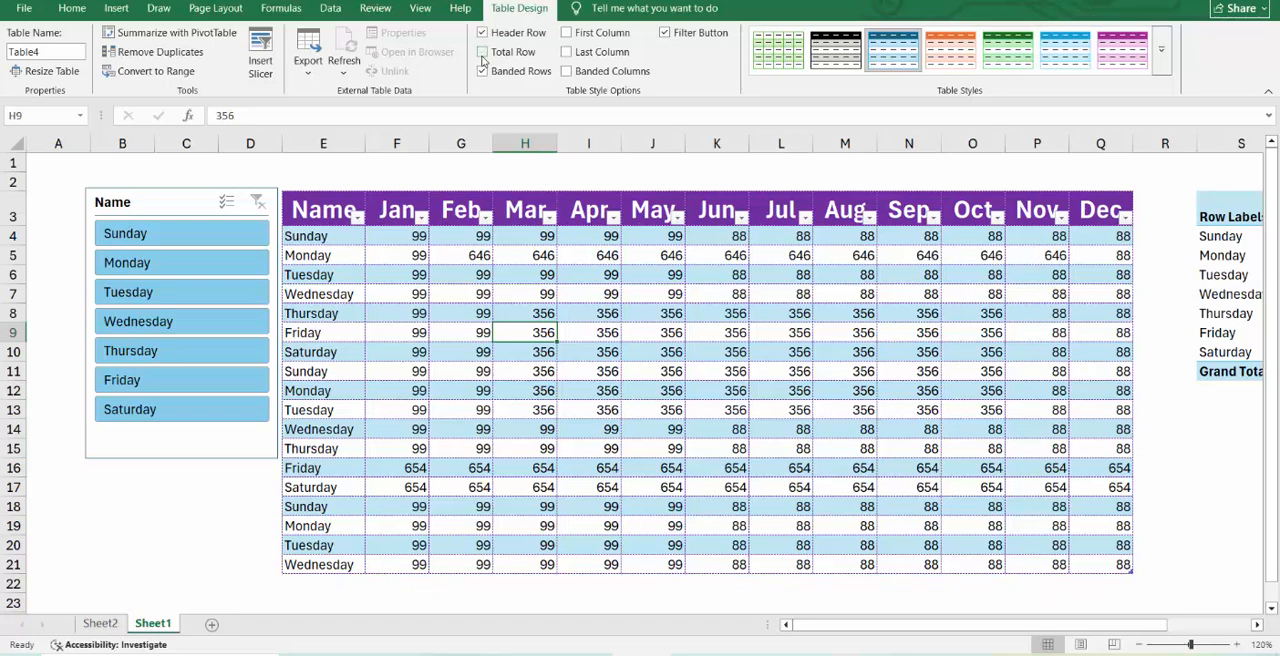
left_click(483, 55)
left_click(483, 55)
left_click(483, 55)
left_click(483, 56)
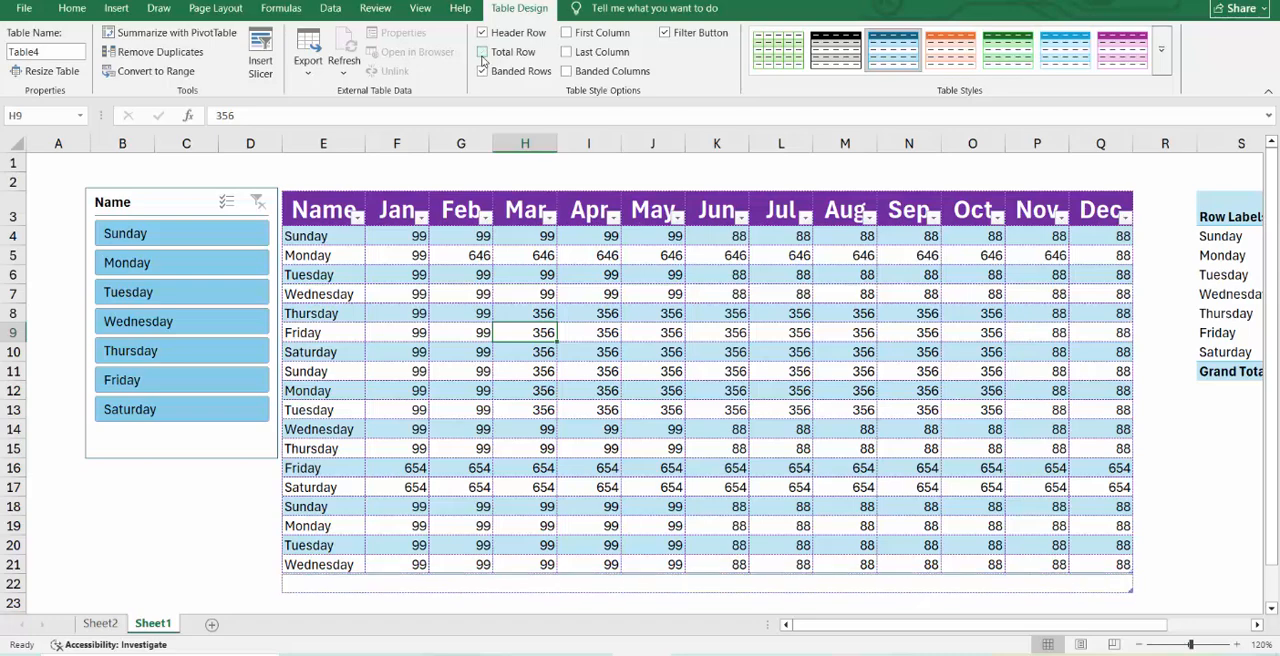
Try the table without banded rows, and restore the row banding.
left_click(484, 73)
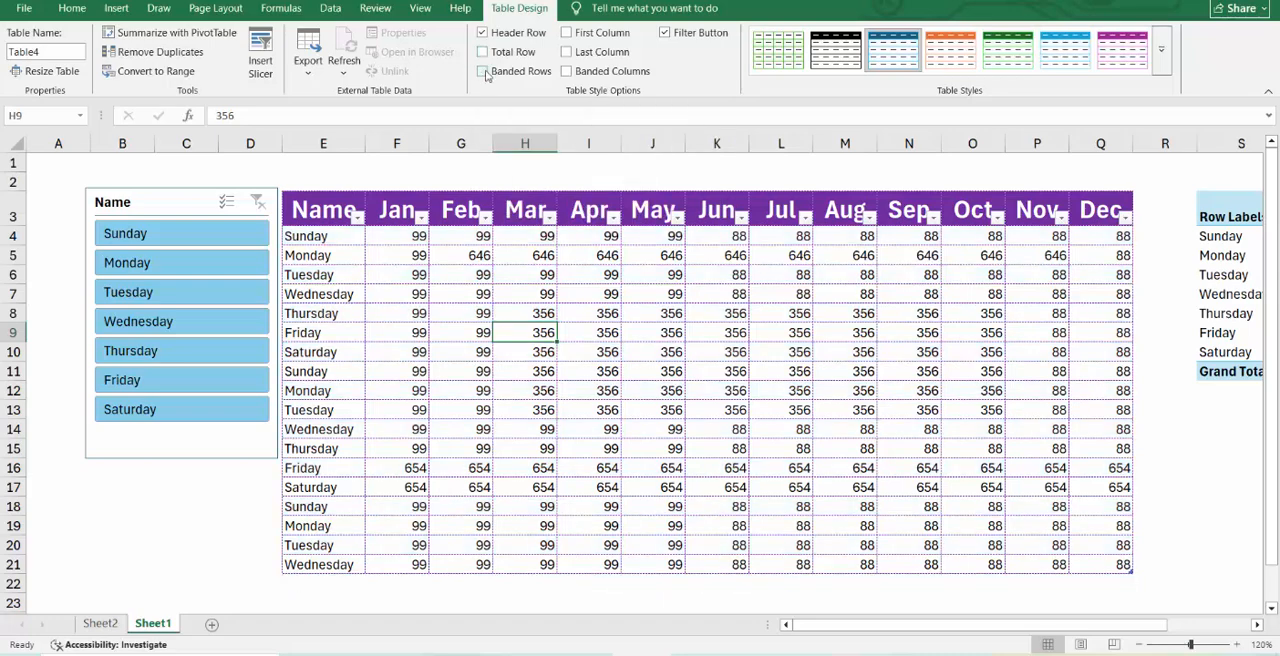
left_click(483, 72)
left_click(483, 72)
left_click(483, 72)
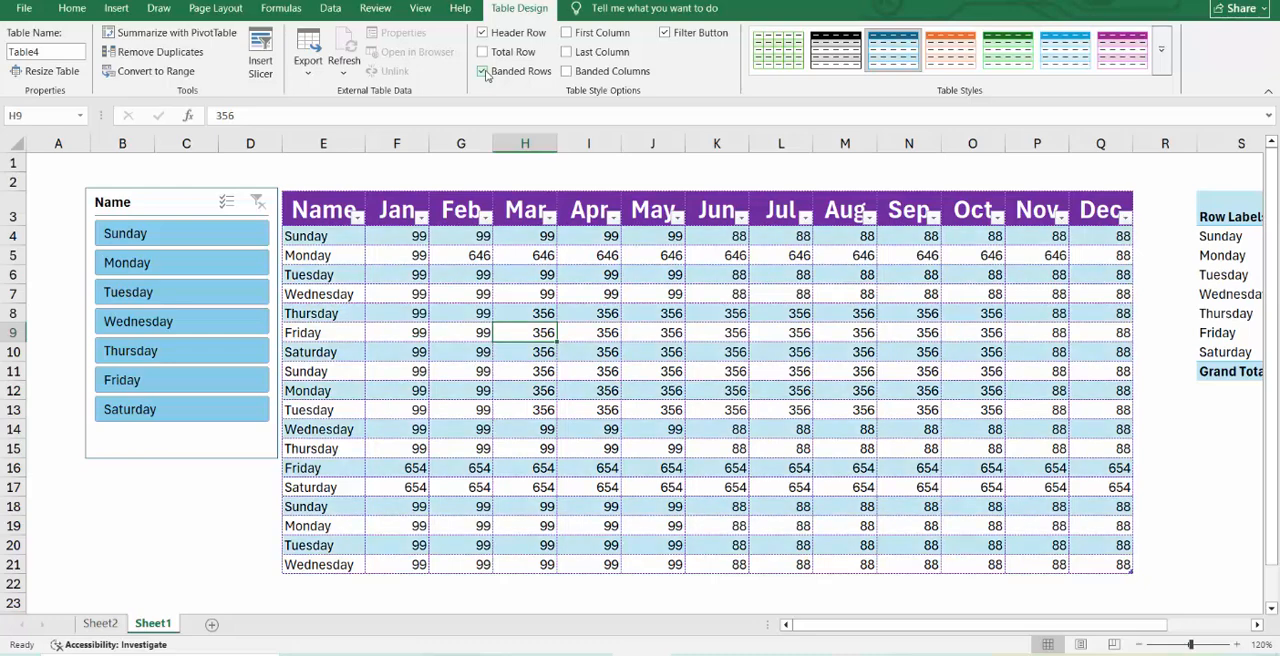
left_click(483, 72)
left_click(483, 72)
Try the First Column, Last Column and Banded Columns style options on the table, switching each off again.
left_click(567, 34)
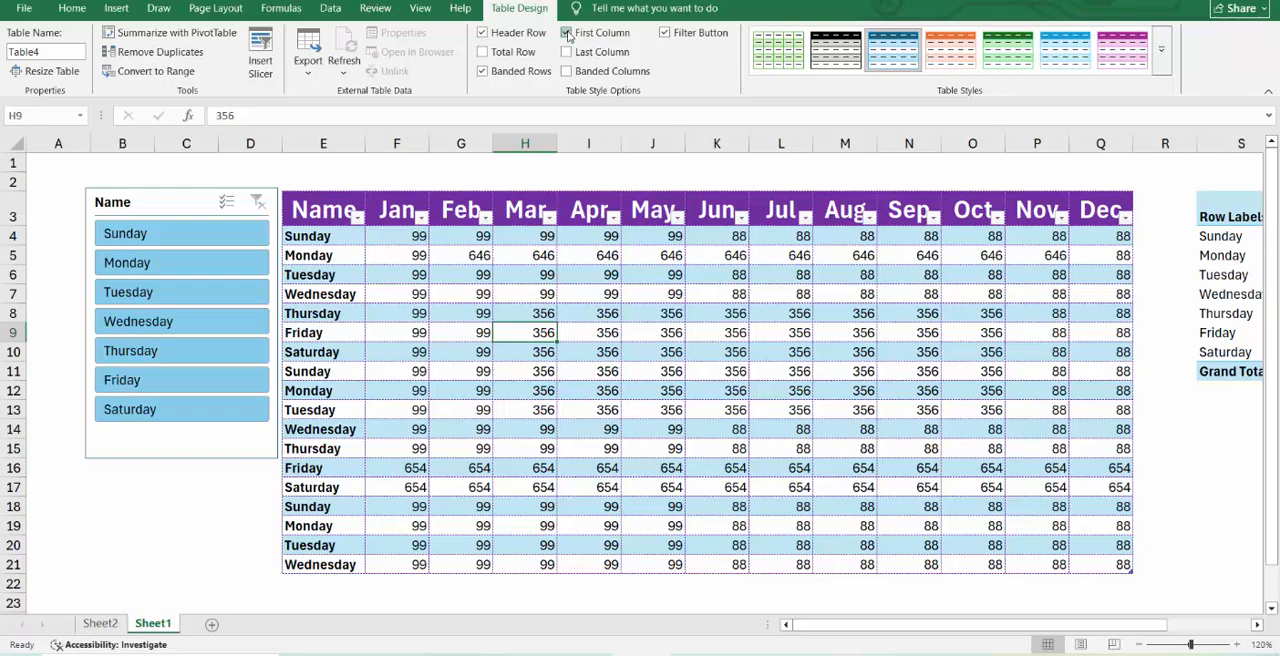
left_click(567, 34)
left_click(567, 34)
left_click(567, 34)
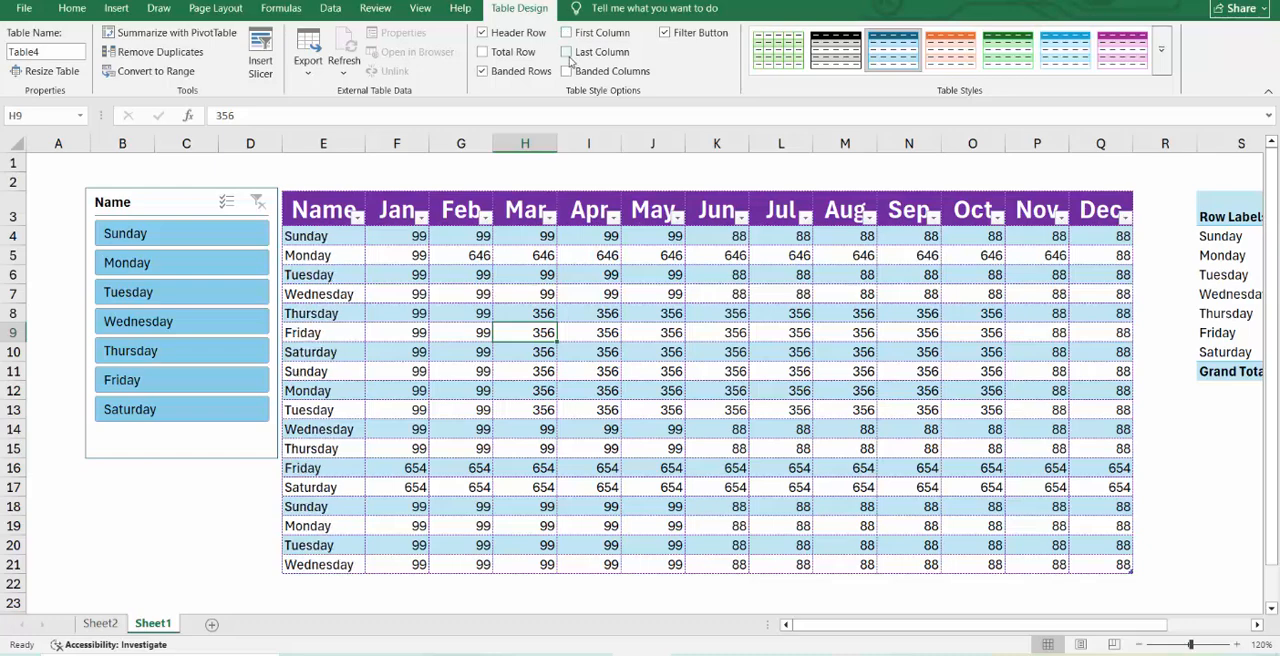
left_click(567, 53)
left_click(567, 53)
left_click(567, 53)
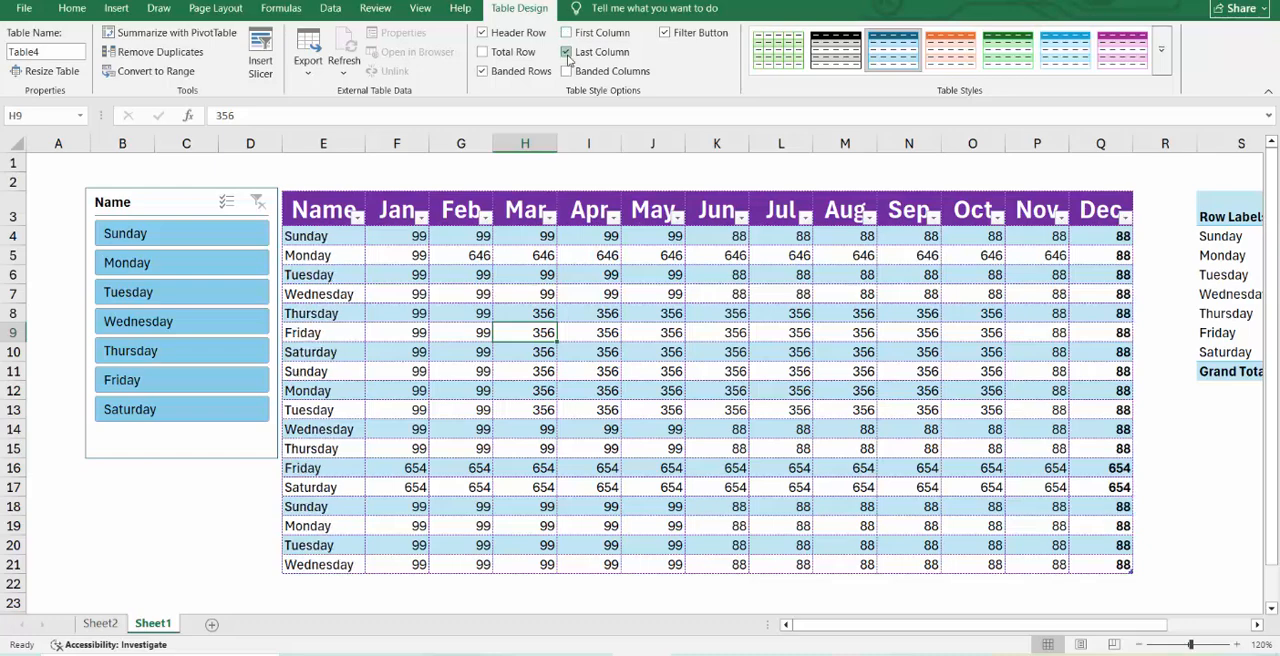
left_click(567, 53)
left_click(567, 71)
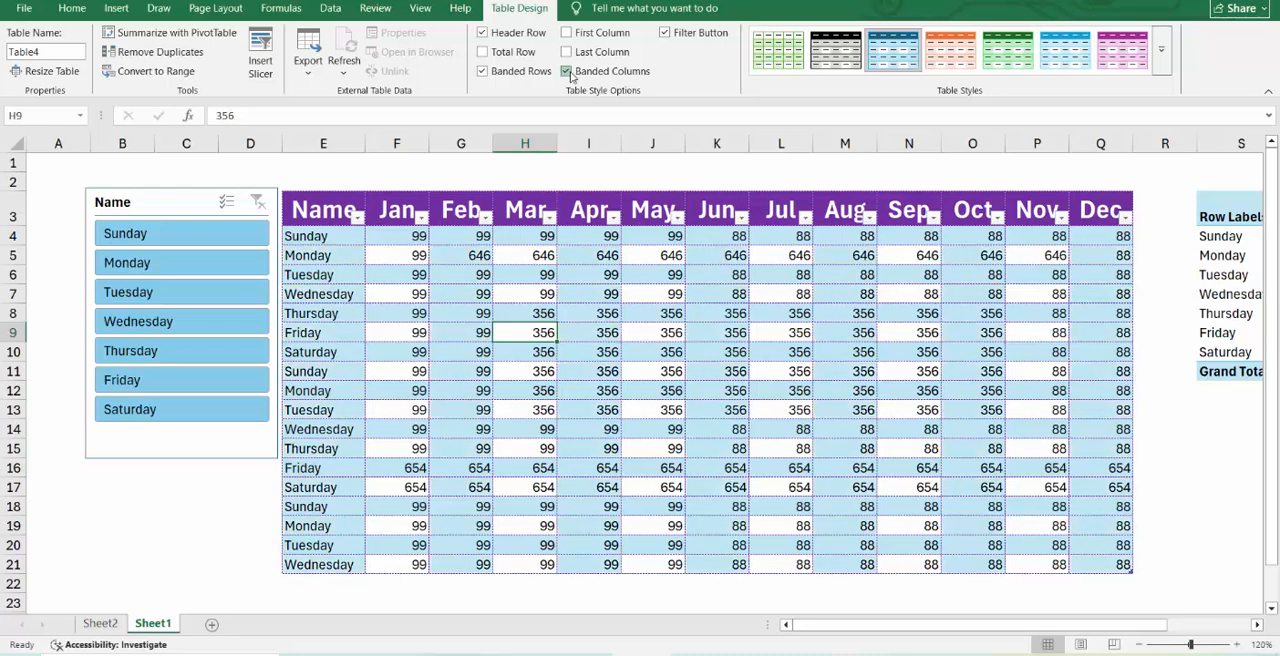
left_click(567, 71)
Toggle the filter buttons in the table's header row and leave them switched off.
left_click(665, 33)
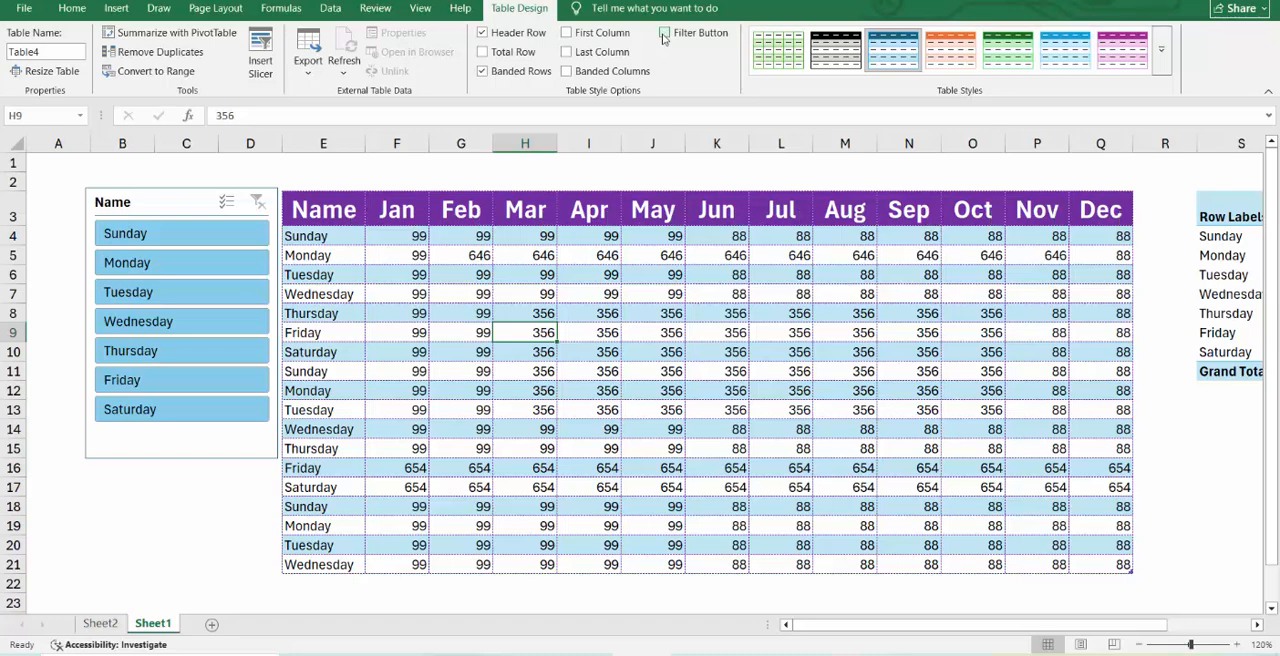
left_click(664, 33)
left_click(664, 33)
left_click(664, 33)
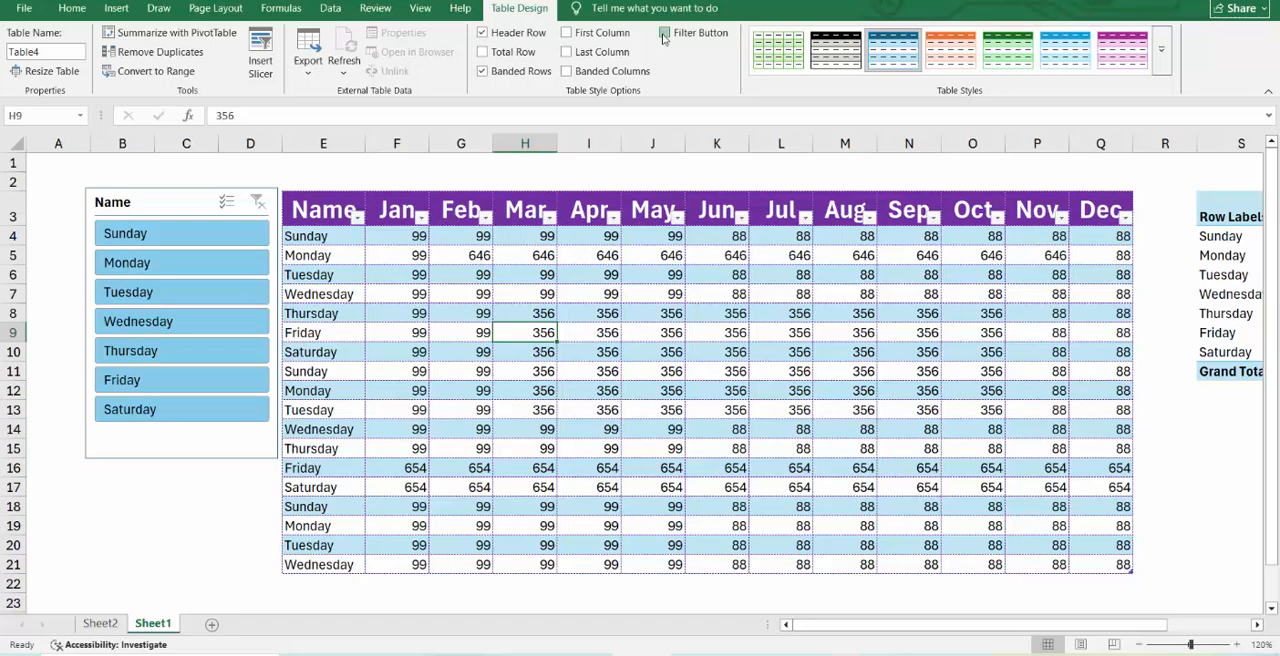
left_click(664, 33)
left_click(664, 33)
left_click(664, 33)
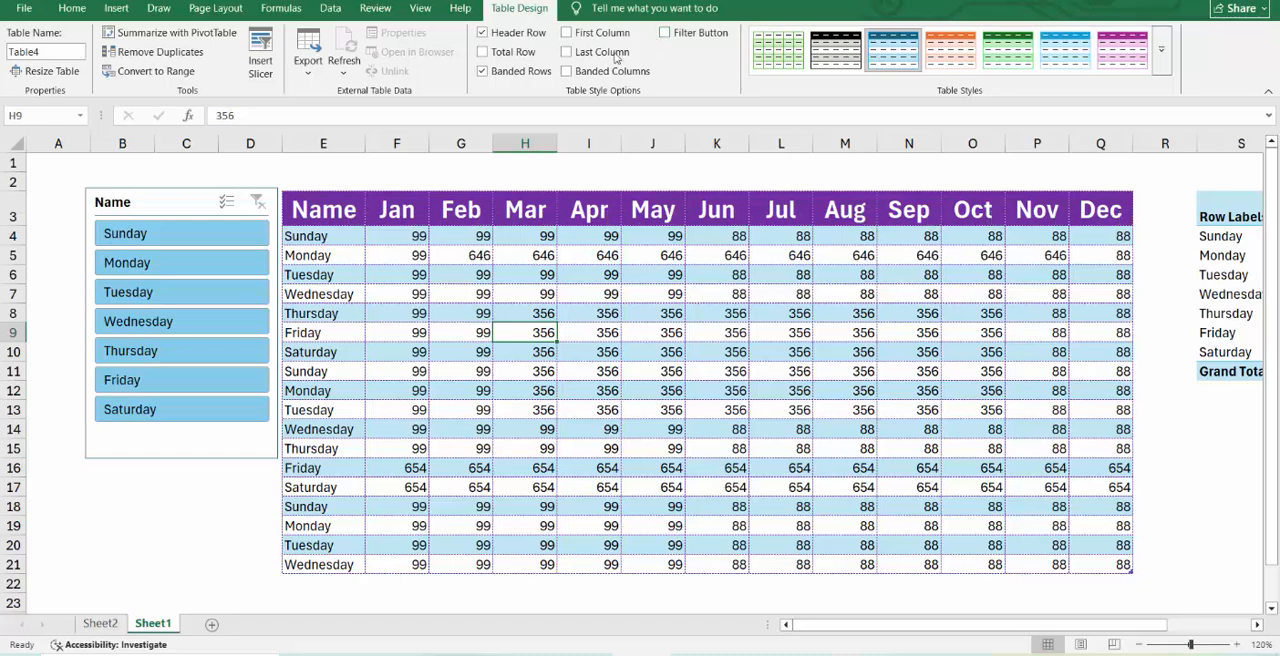
Enable First Column and Last Column emphasis and add a total row to the table.
left_click(567, 33)
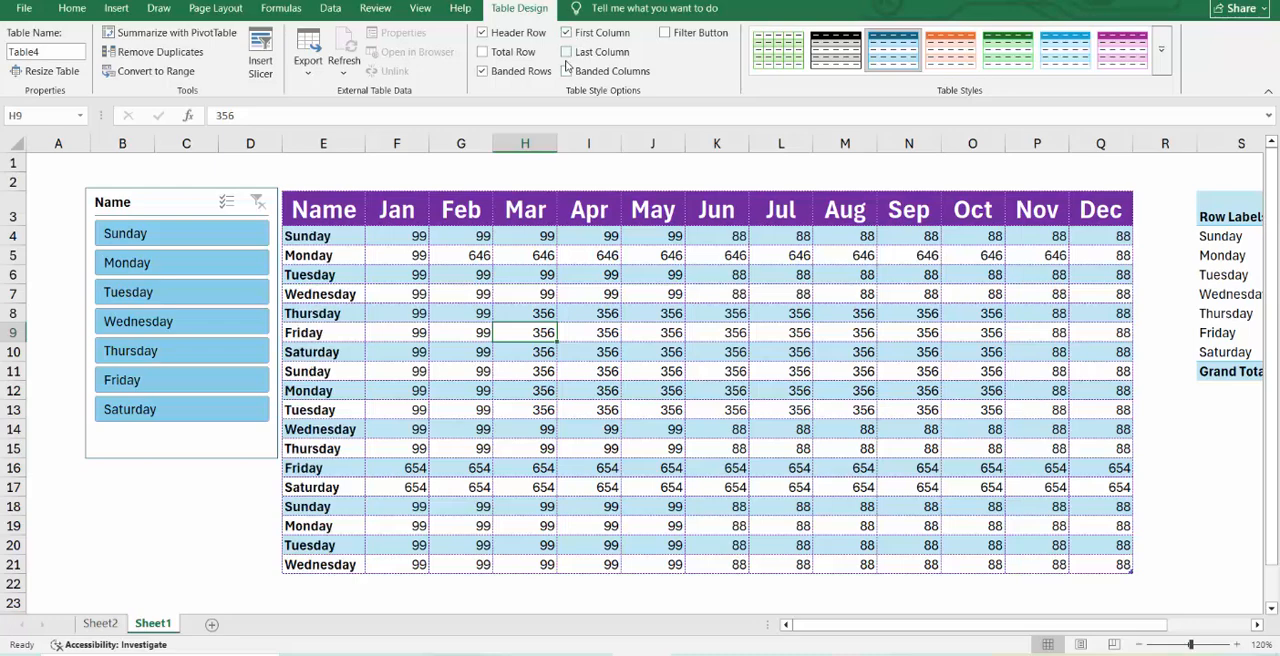
left_click(566, 52)
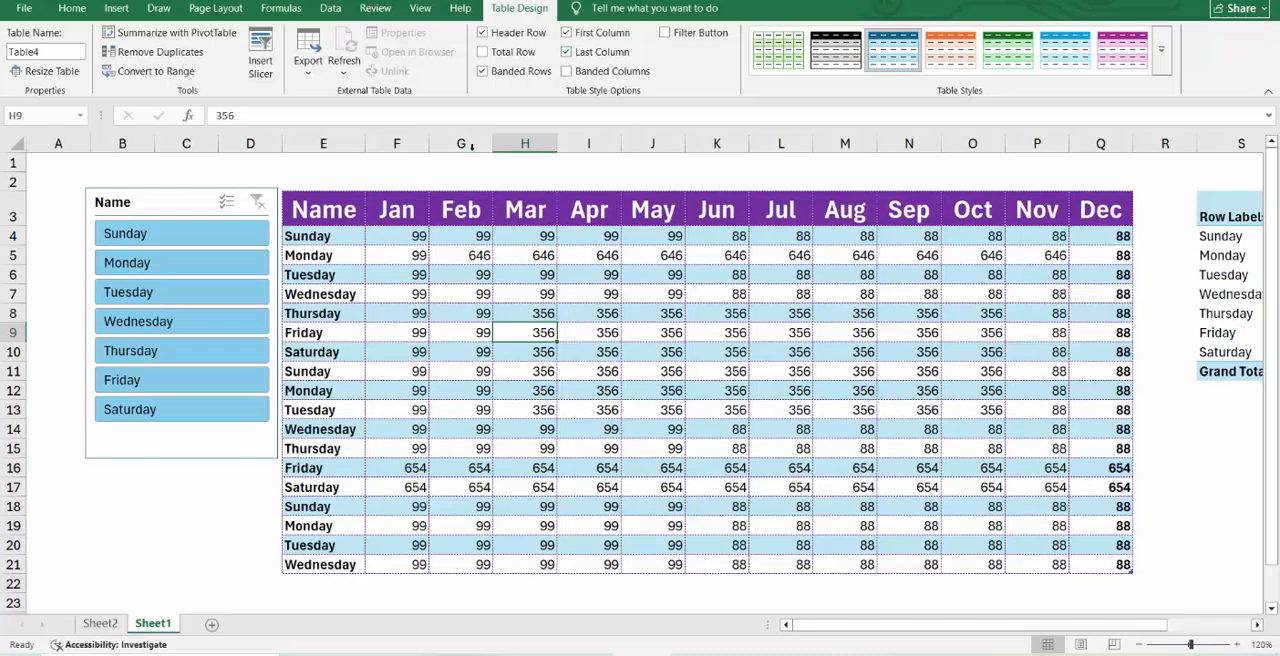
left_click(482, 52)
left_click(778, 310)
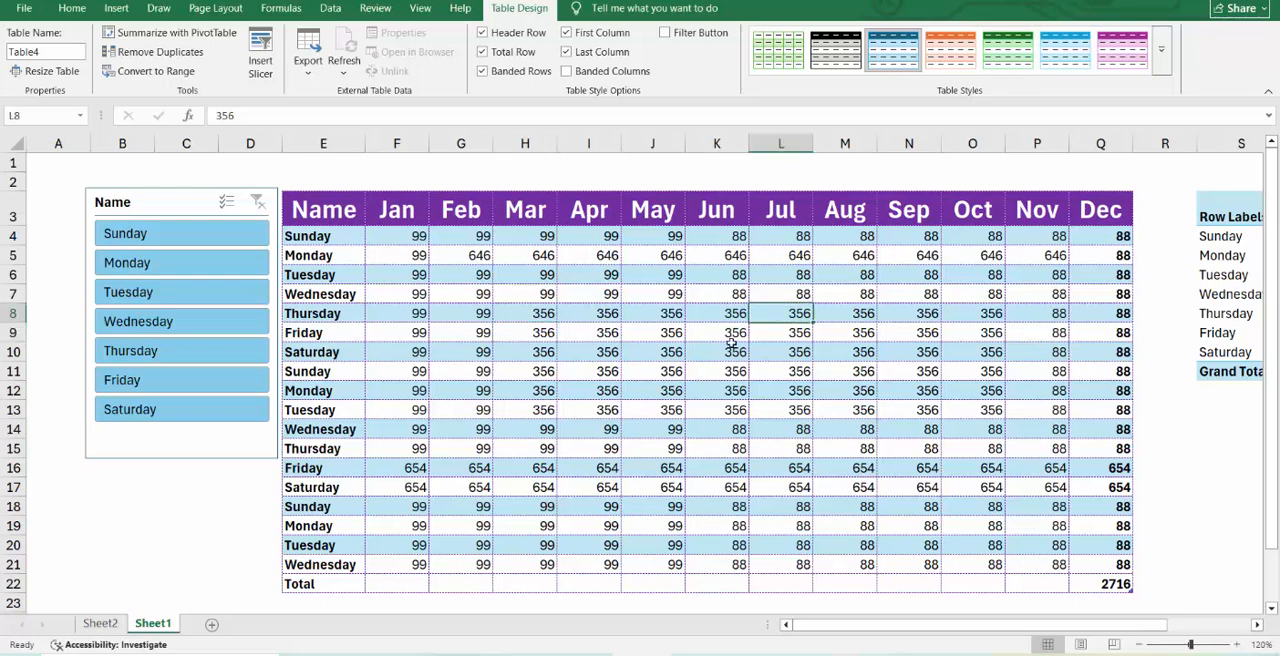
left_click(691, 393)
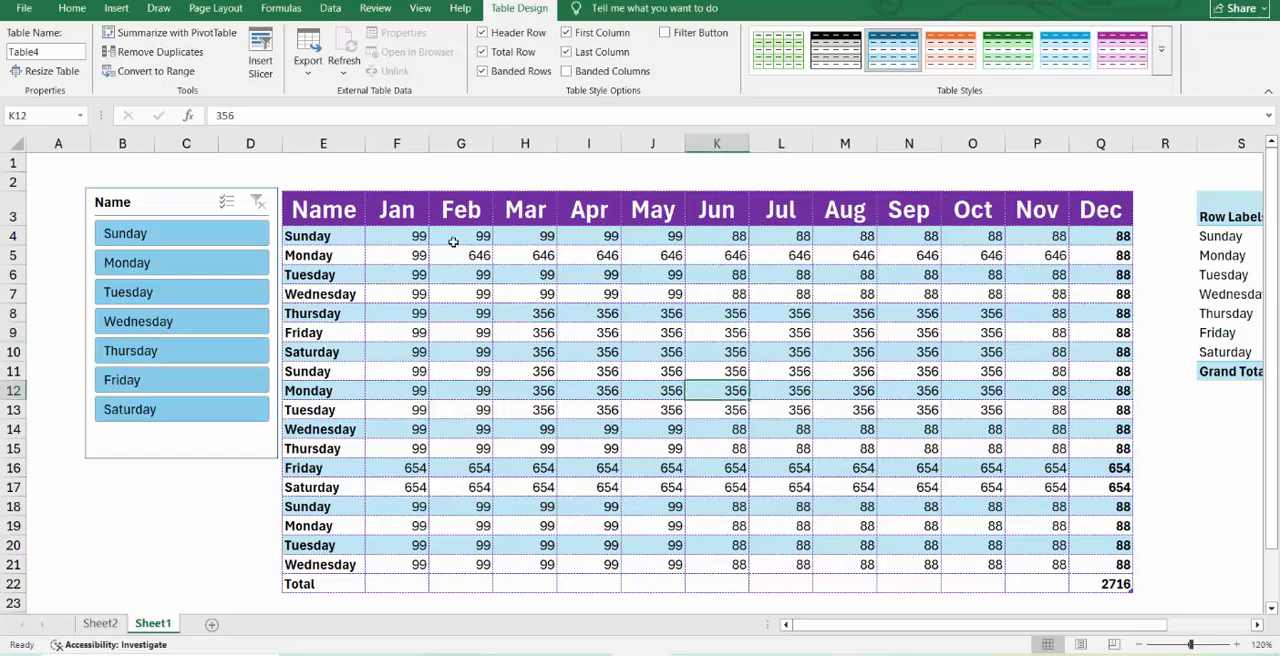
Fill the total row for Jan to Nov by applying AutoSum to the range F4:P22.
left_click_drag(420, 238, 1036, 574)
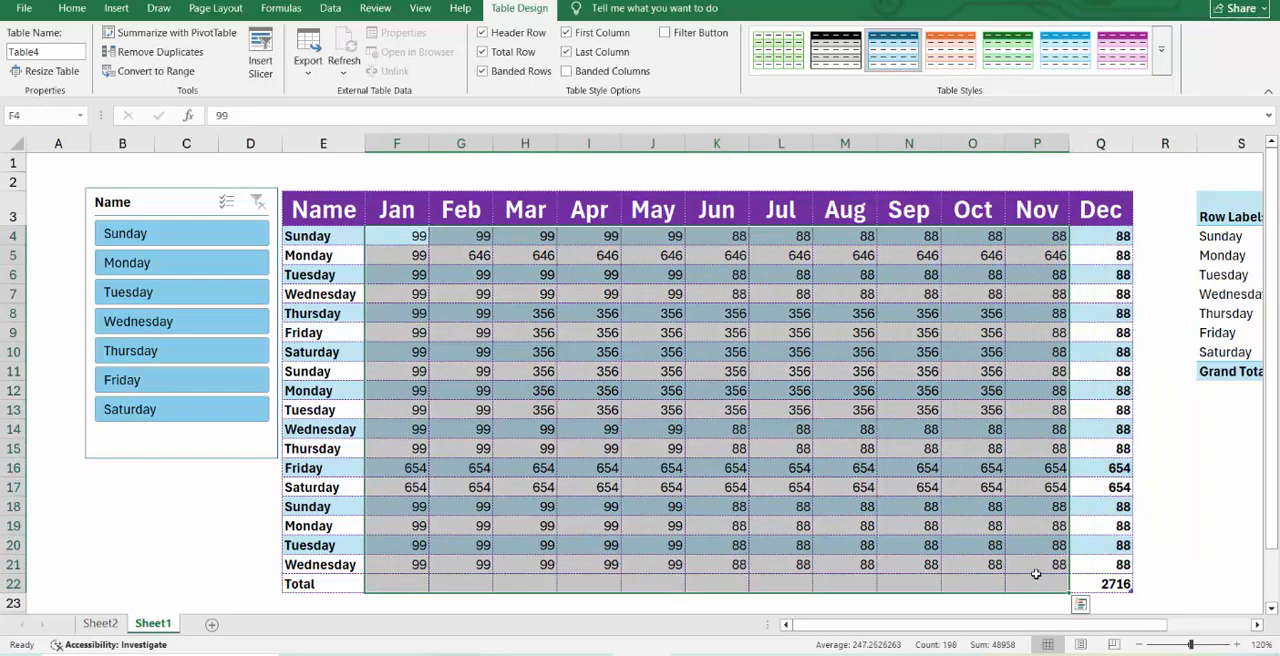
left_click(72, 8)
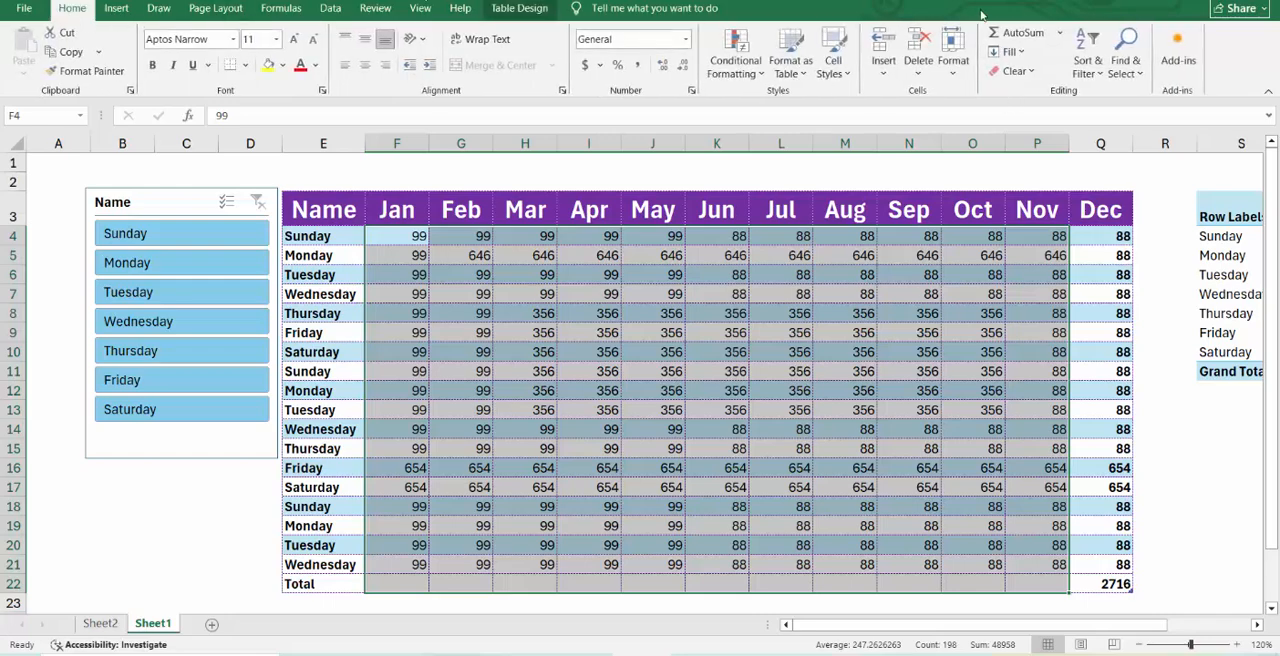
left_click(1020, 32)
left_click(803, 472)
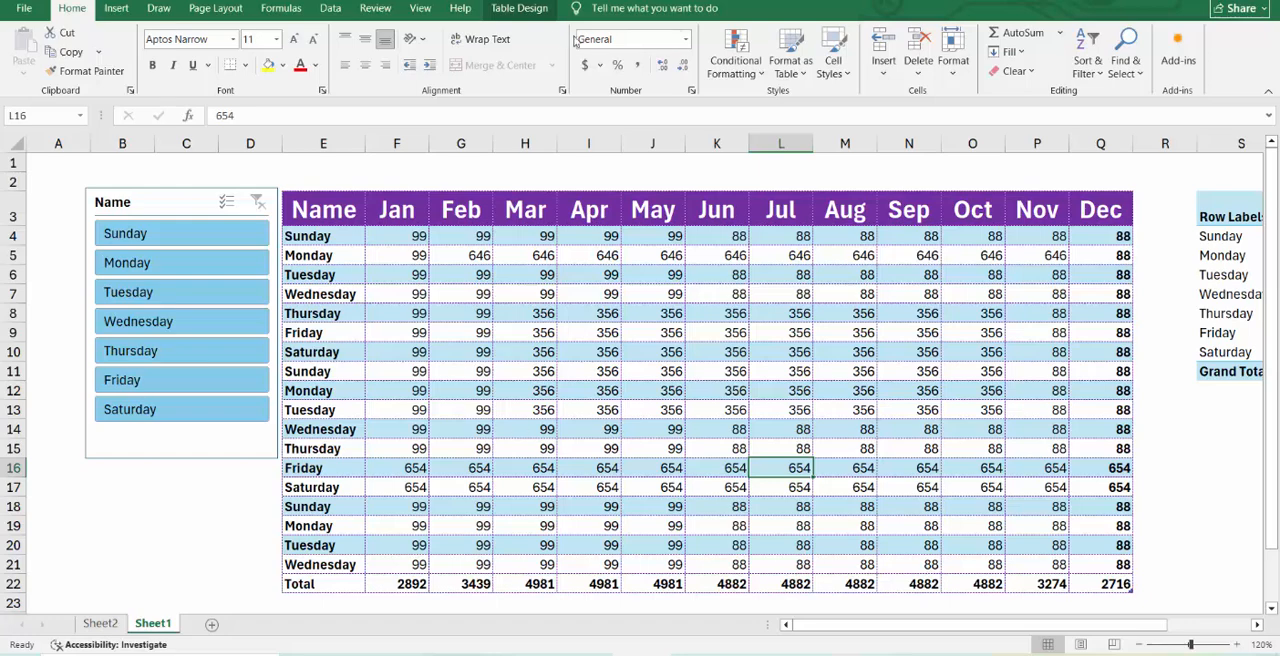
Preview the Light, Medium and Dark table styles on the monthly data table without applying a new one.
left_click(560, 316)
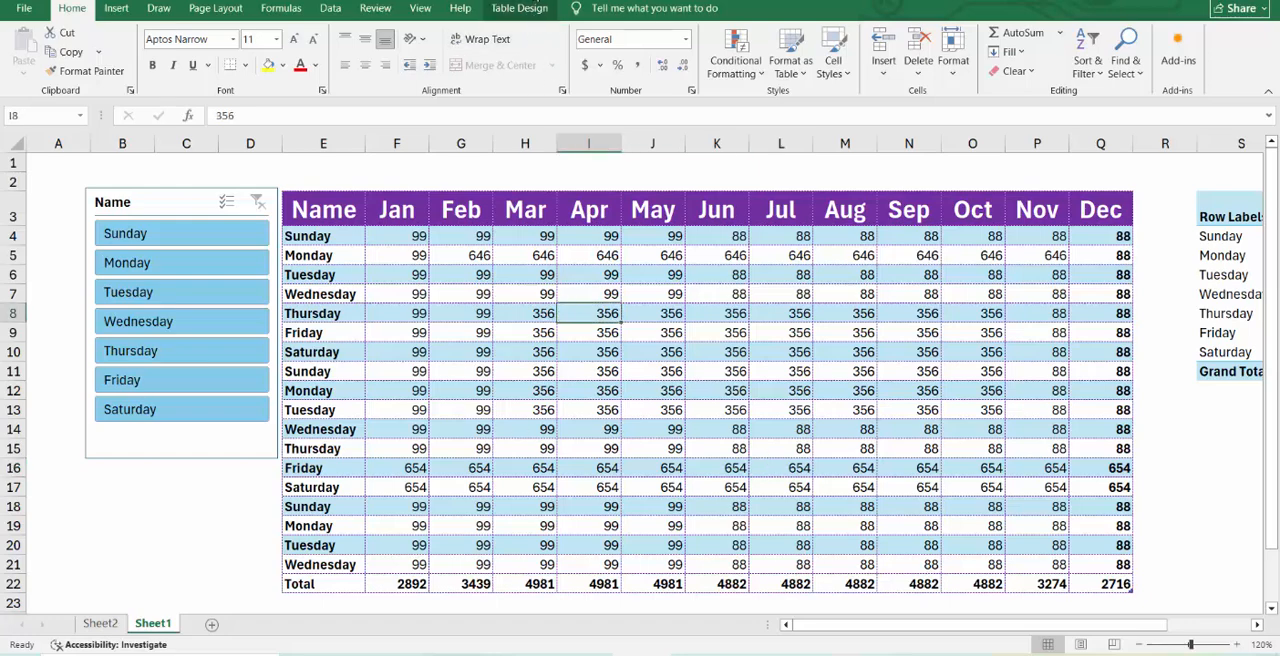
left_click(517, 8)
left_click(1167, 77)
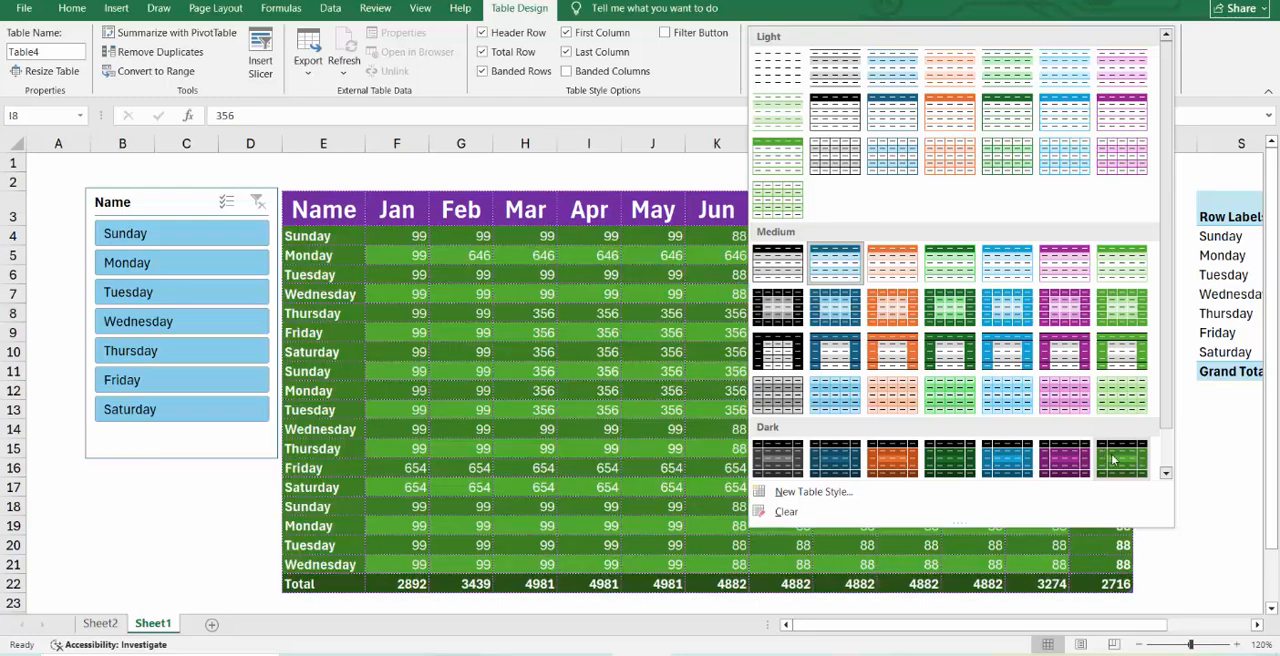
scroll(843, 340, "down", 1)
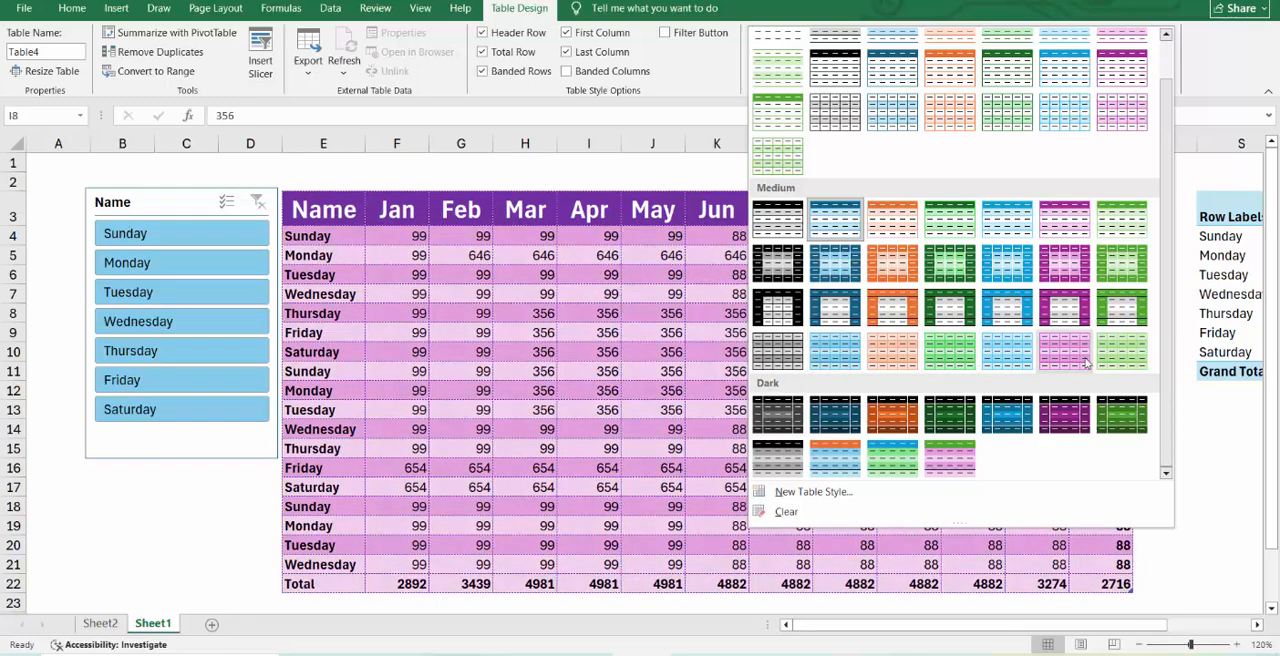
scroll(1120, 338, "up", 1)
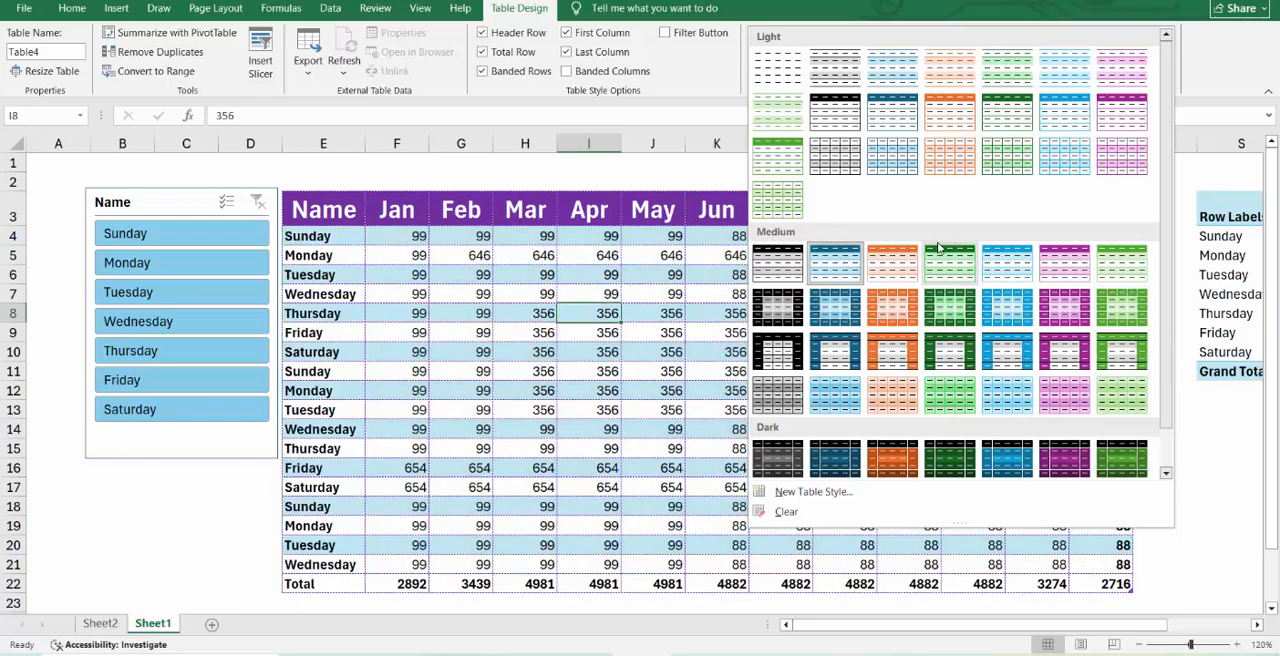
left_click(676, 270)
left_click(769, 296)
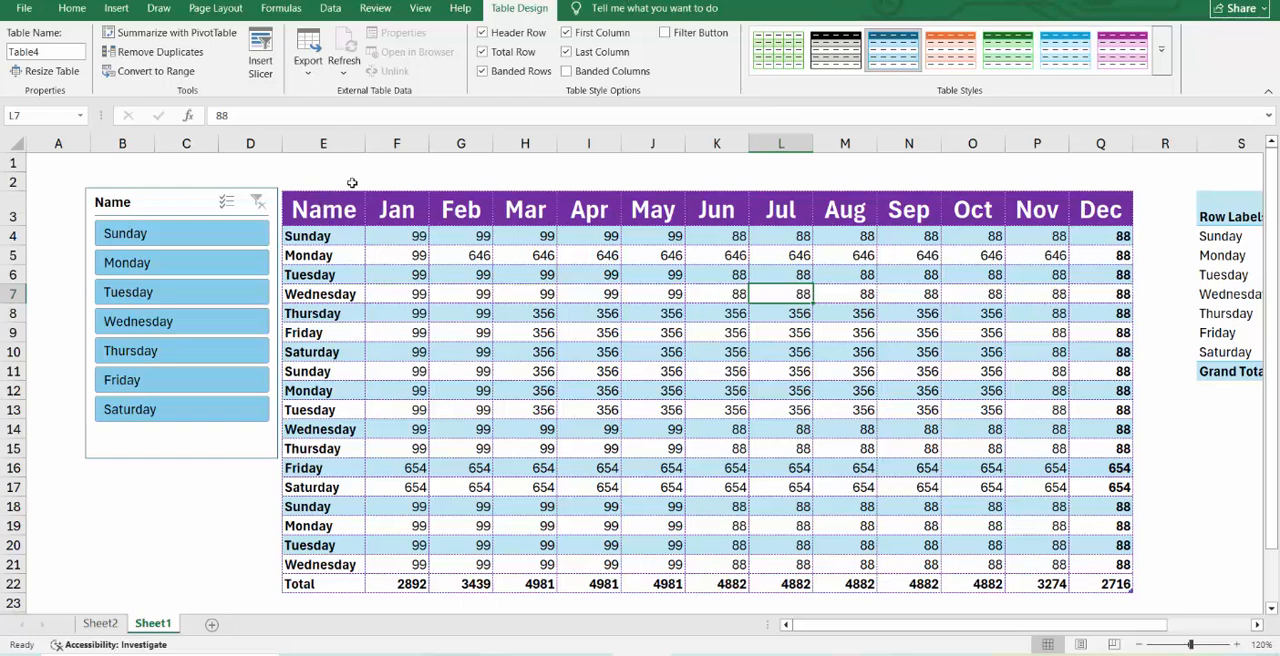
left_click(116, 8)
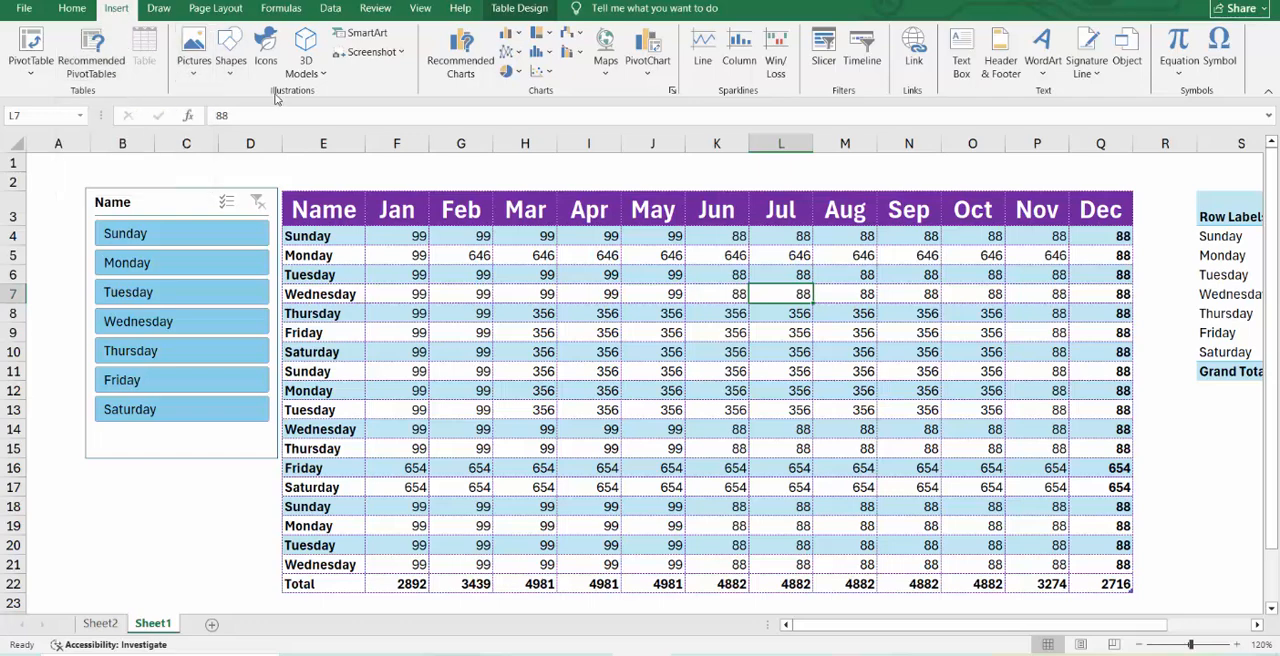
left_click(470, 316)
left_click(466, 277)
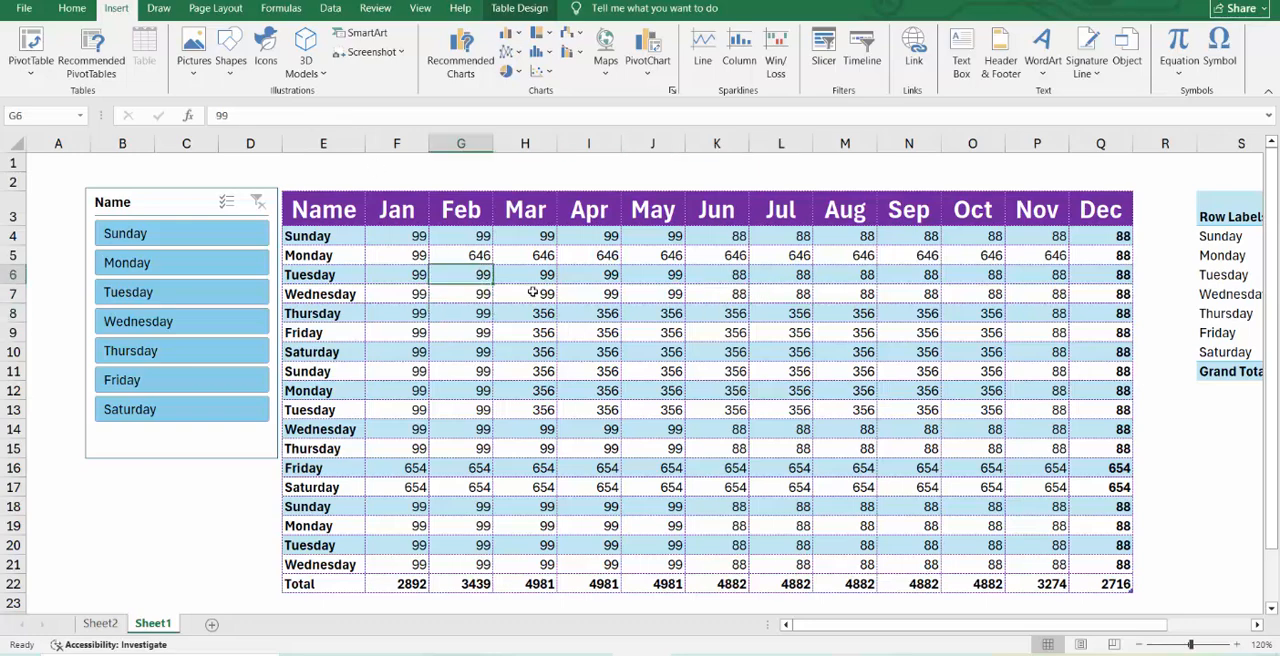
left_click_drag(360, 222, 1050, 412)
left_click(865, 365)
scroll(1000, 340, "right", 4)
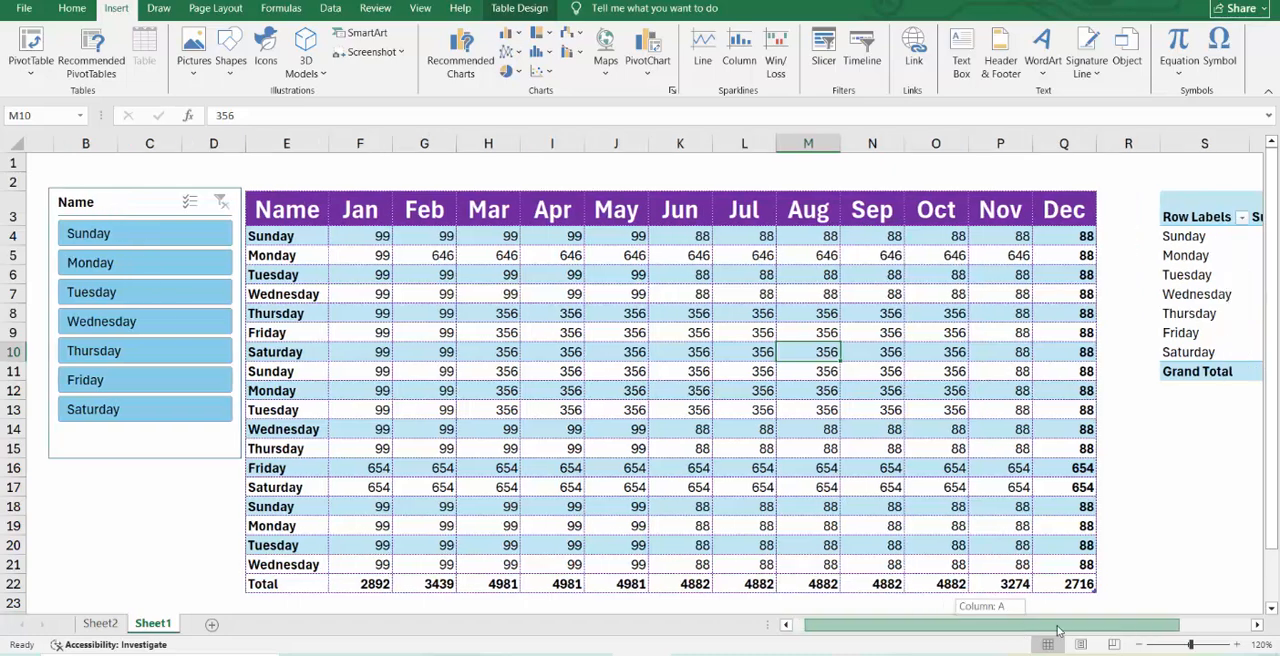
Try to delete the contents of columns S to U, which cover only part of the PivotTable.
left_click(1141, 314)
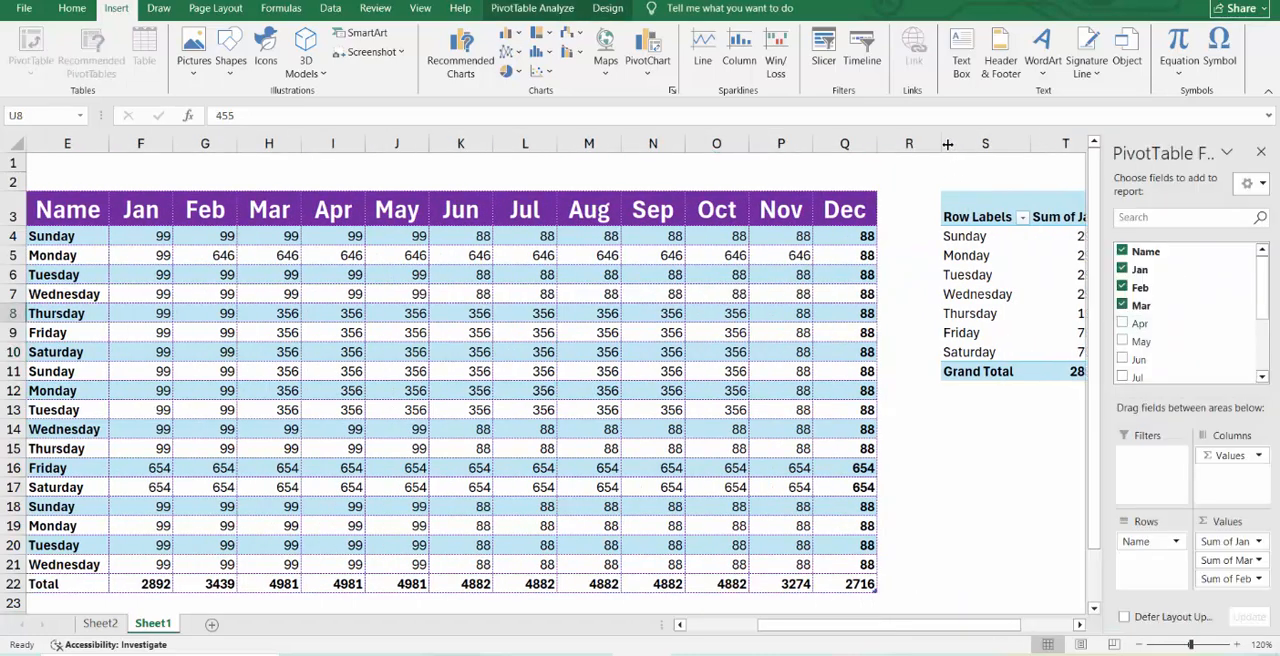
left_click_drag(947, 144, 940, 218)
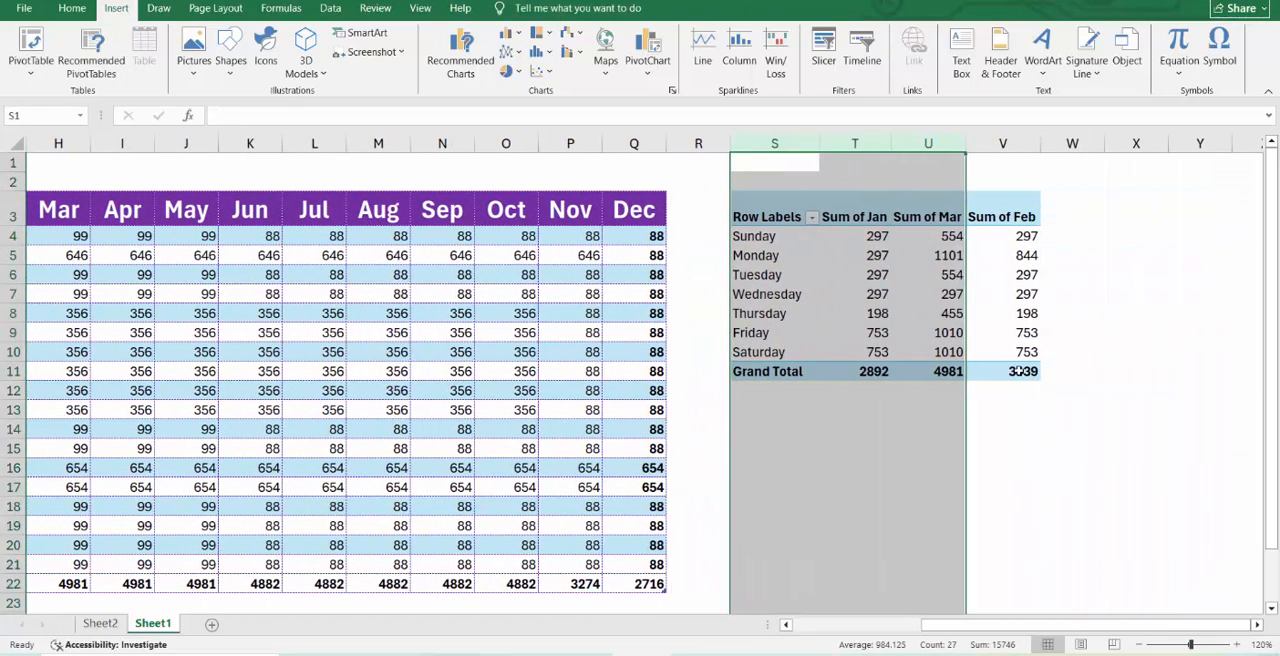
key("Delete")
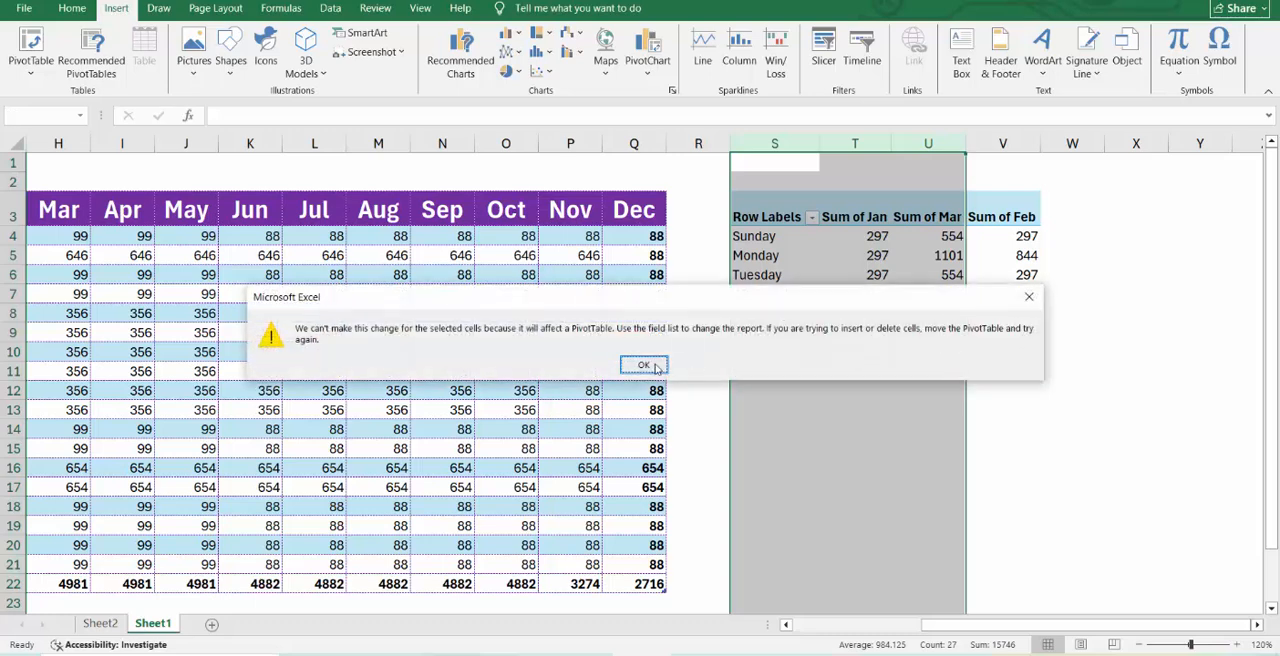
left_click(655, 366)
Delete the entire PivotTable in columns S to V and return to the monthly data table.
left_click_drag(773, 144, 1046, 214)
key("Delete")
left_click(935, 367)
left_click_drag(1067, 626, 525, 578)
left_click(396, 316)
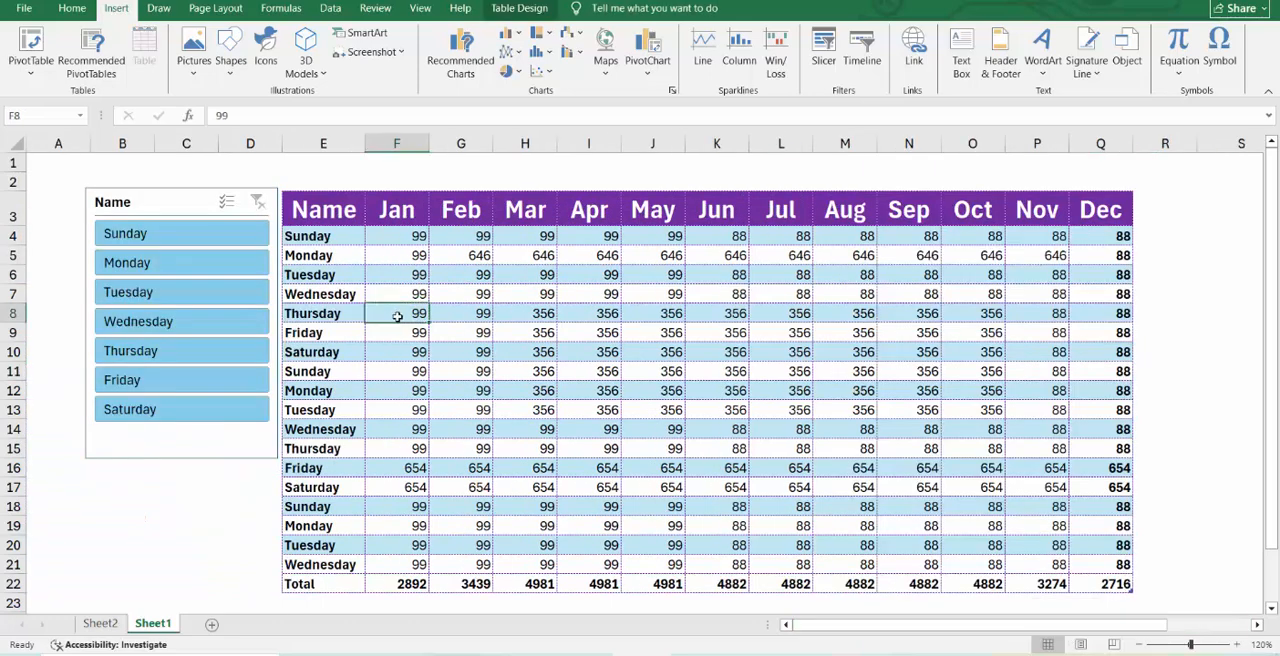
Insert the picture "excel" from the logo folder on this device into the sheet.
left_click(196, 66)
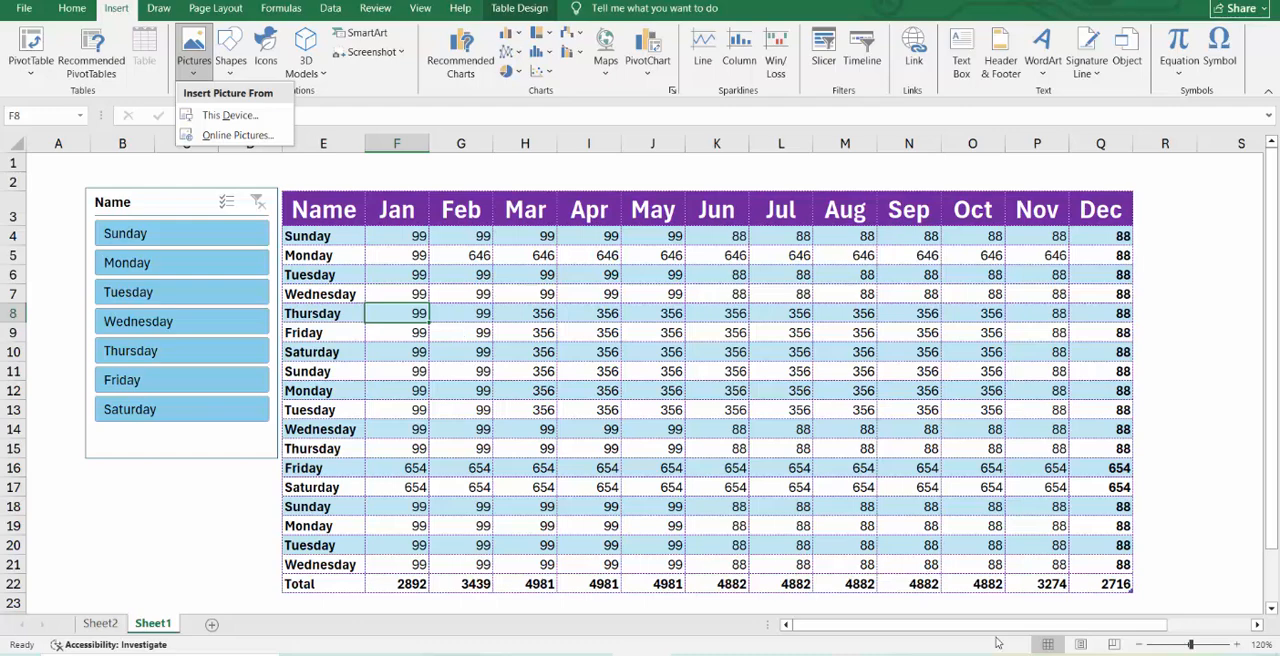
key("Escape")
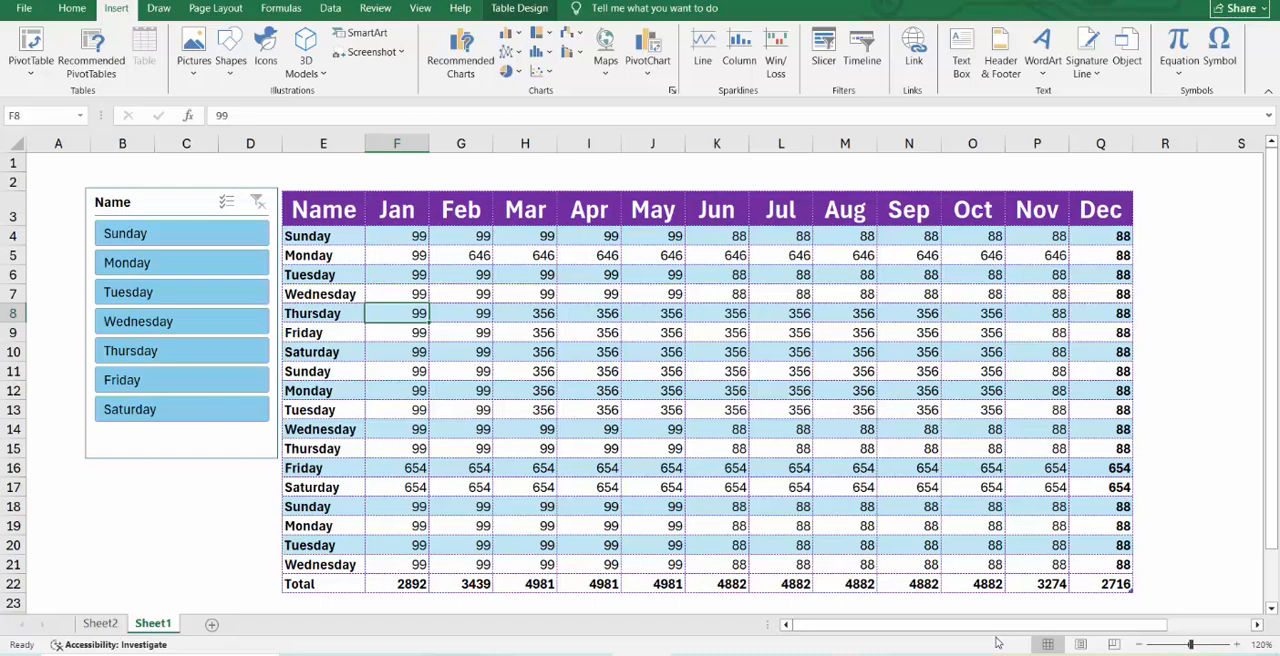
left_click(195, 70)
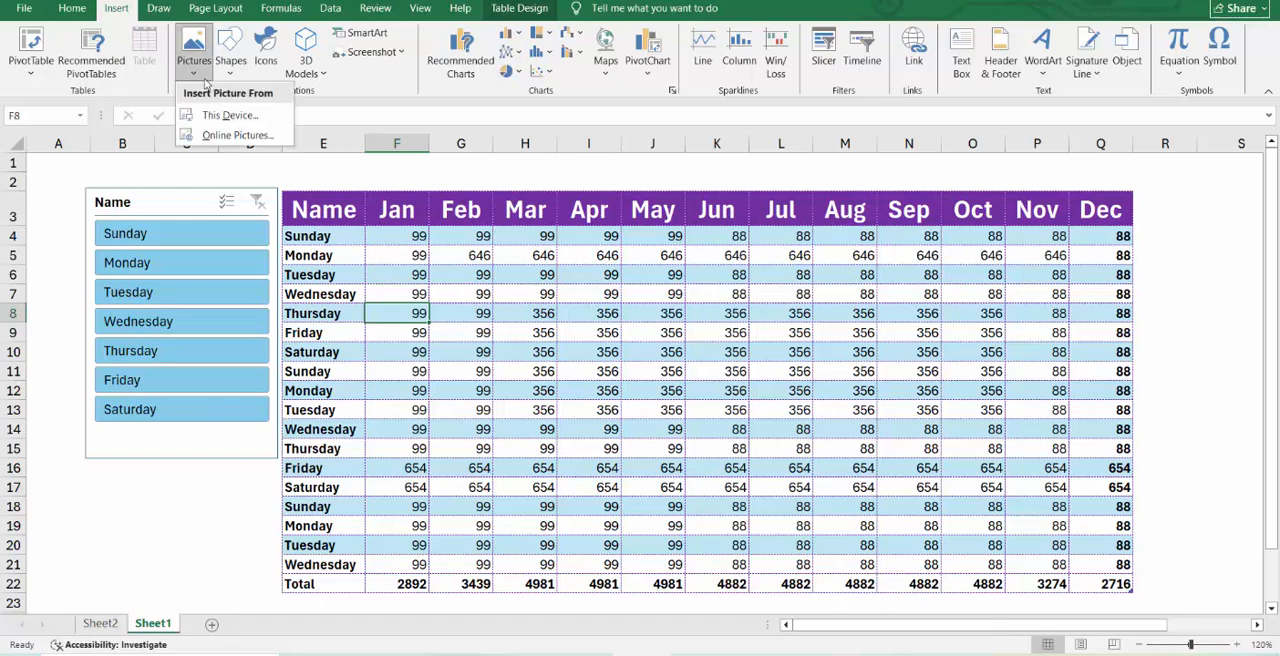
left_click(222, 114)
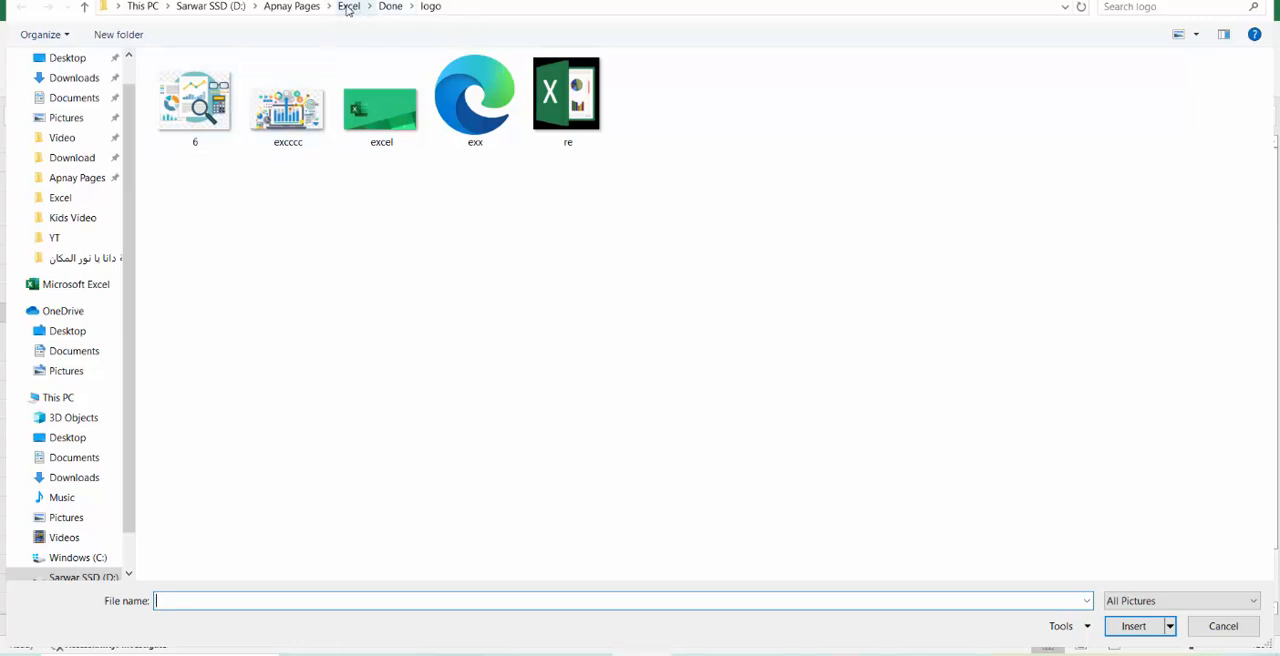
left_click_drag(630, 167, 197, 76)
left_click(387, 125)
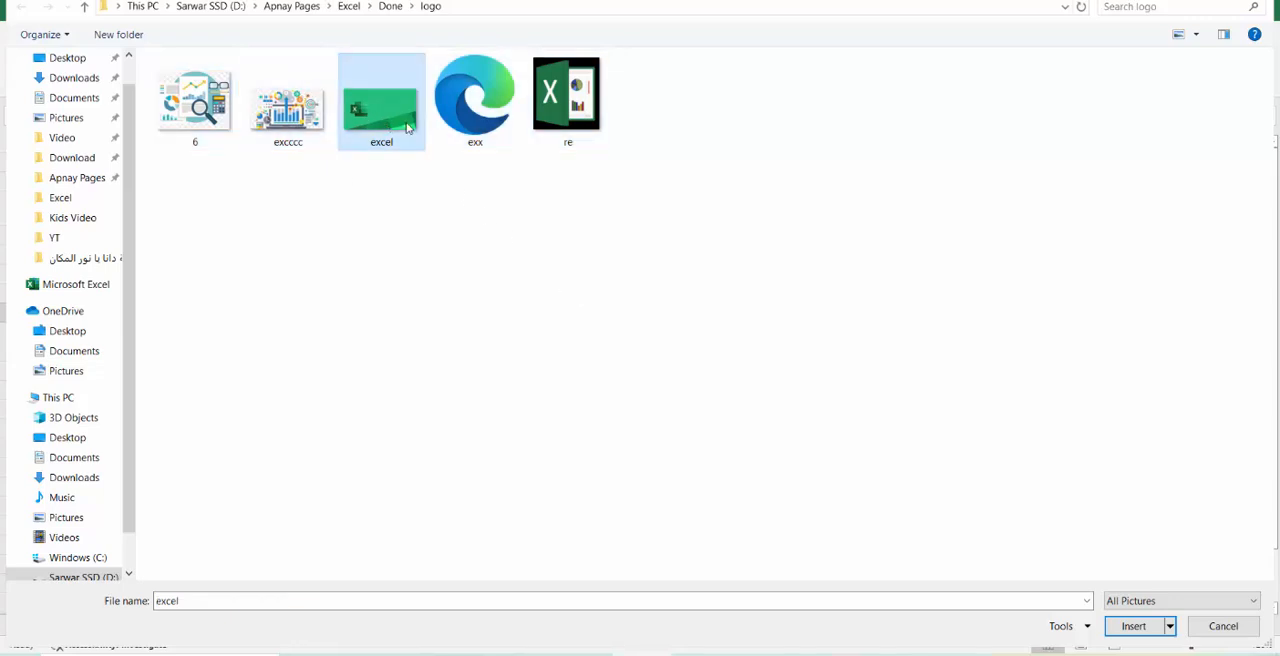
left_click(1133, 626)
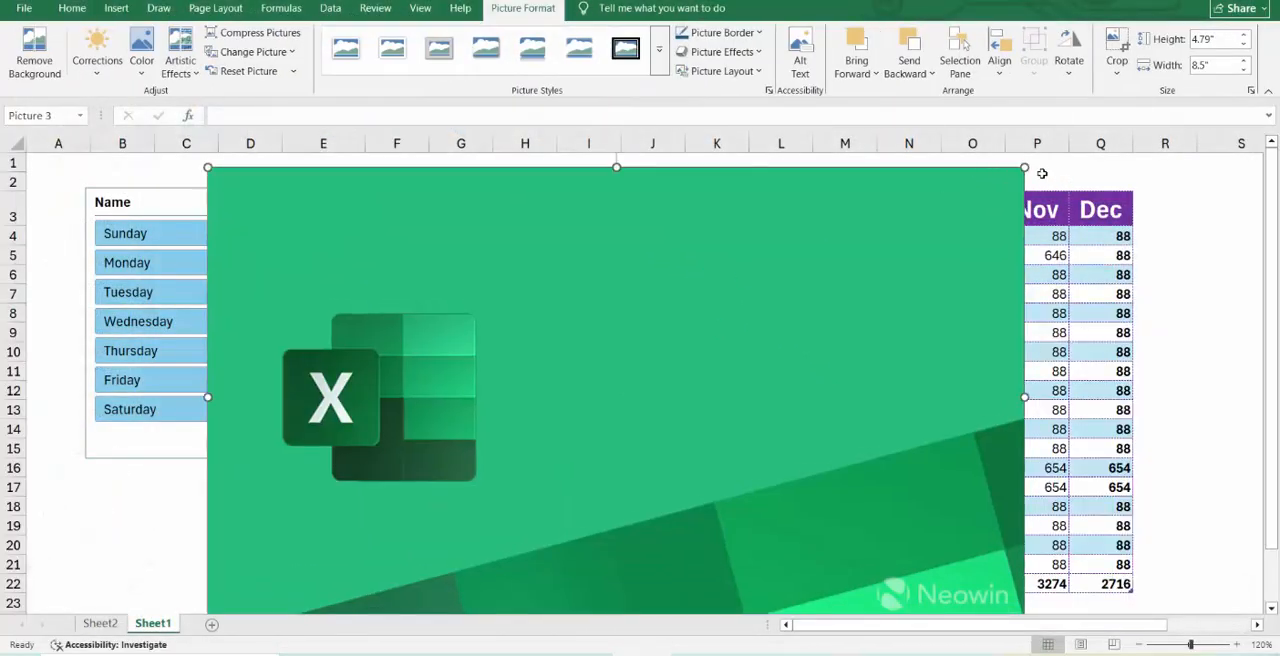
Shrink the inserted picture to about 3.41" high by 6.05" wide and place it over the middle of the table.
left_click_drag(1025, 169, 790, 303)
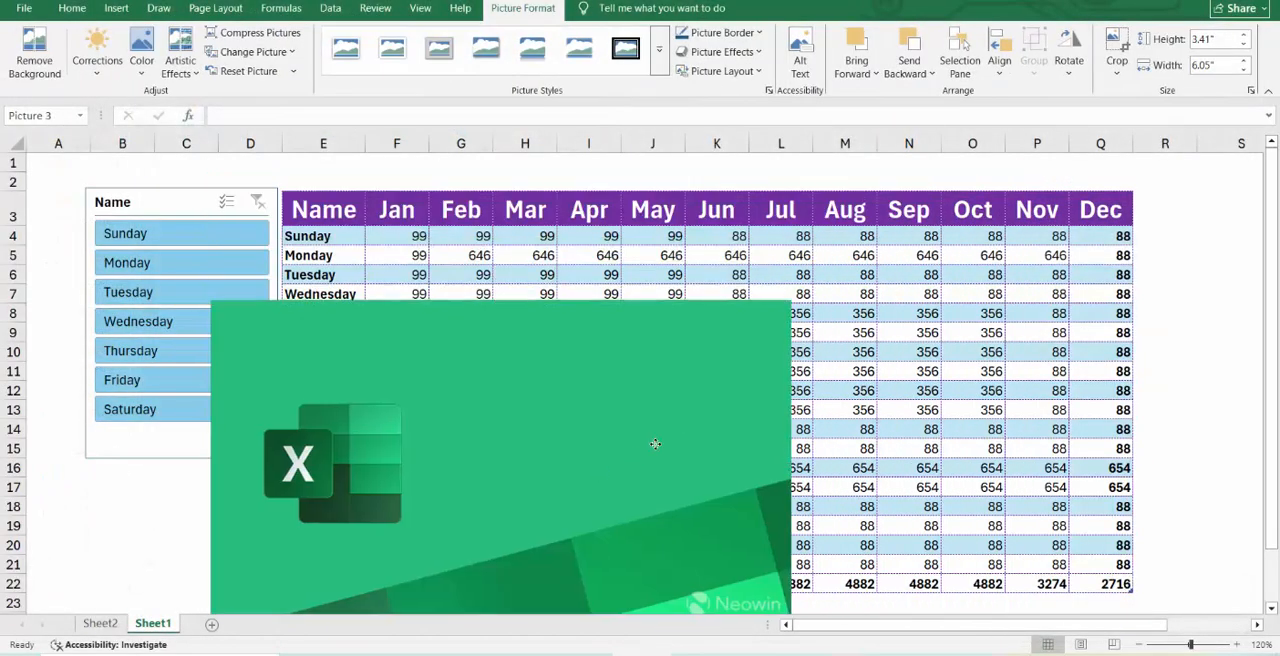
left_click_drag(612, 466, 712, 376)
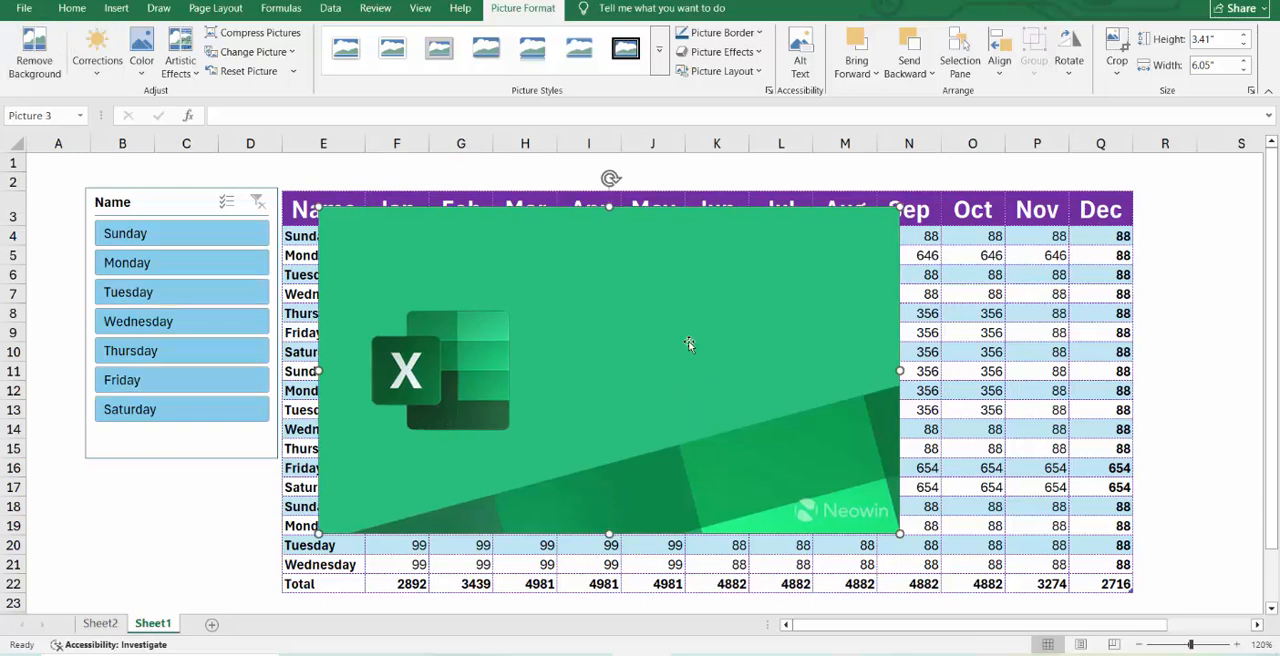
left_click(940, 313)
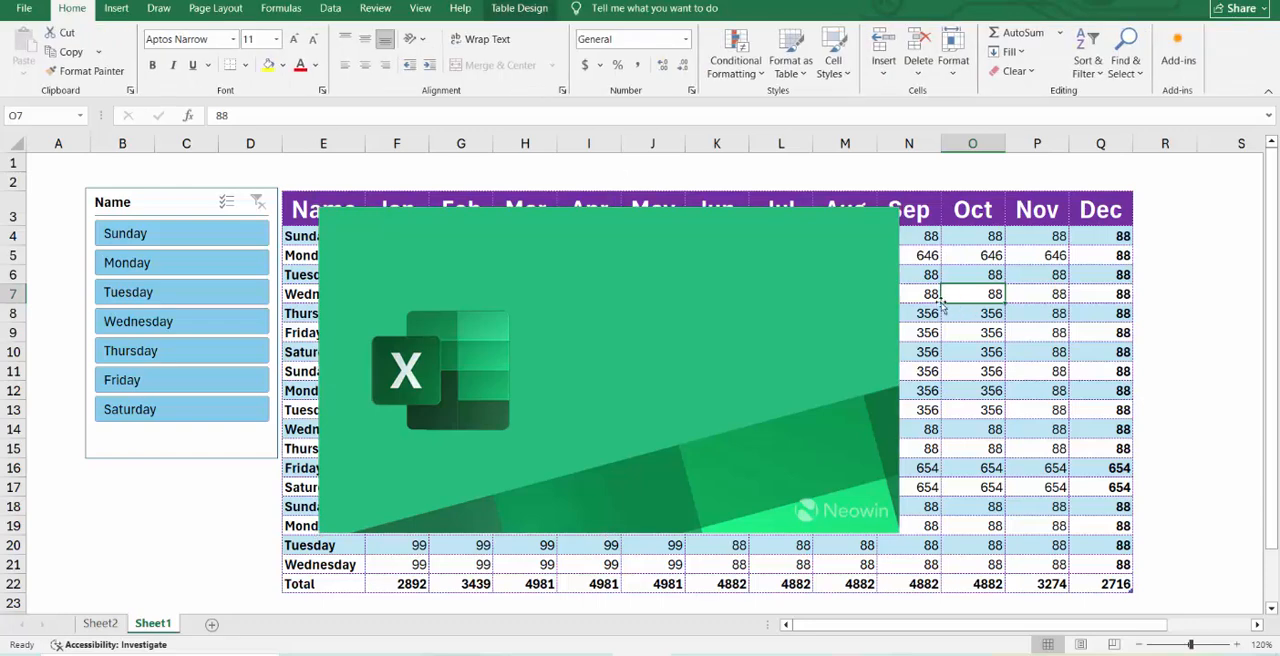
left_click(694, 299)
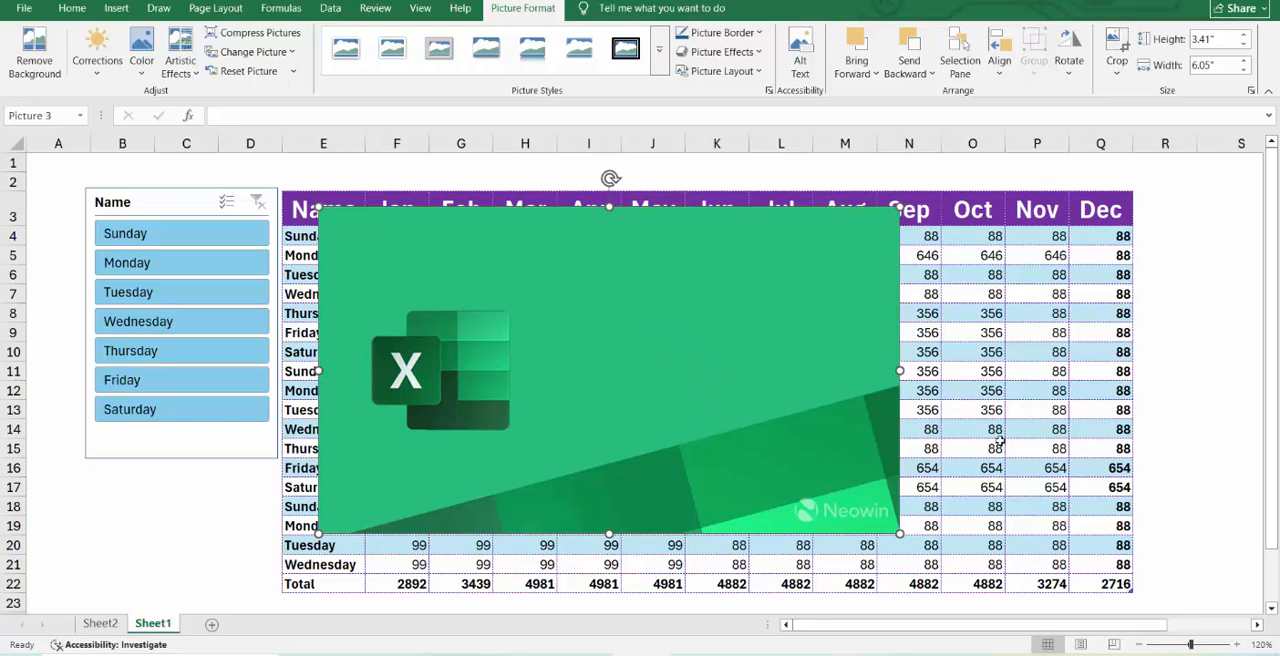
left_click(978, 328)
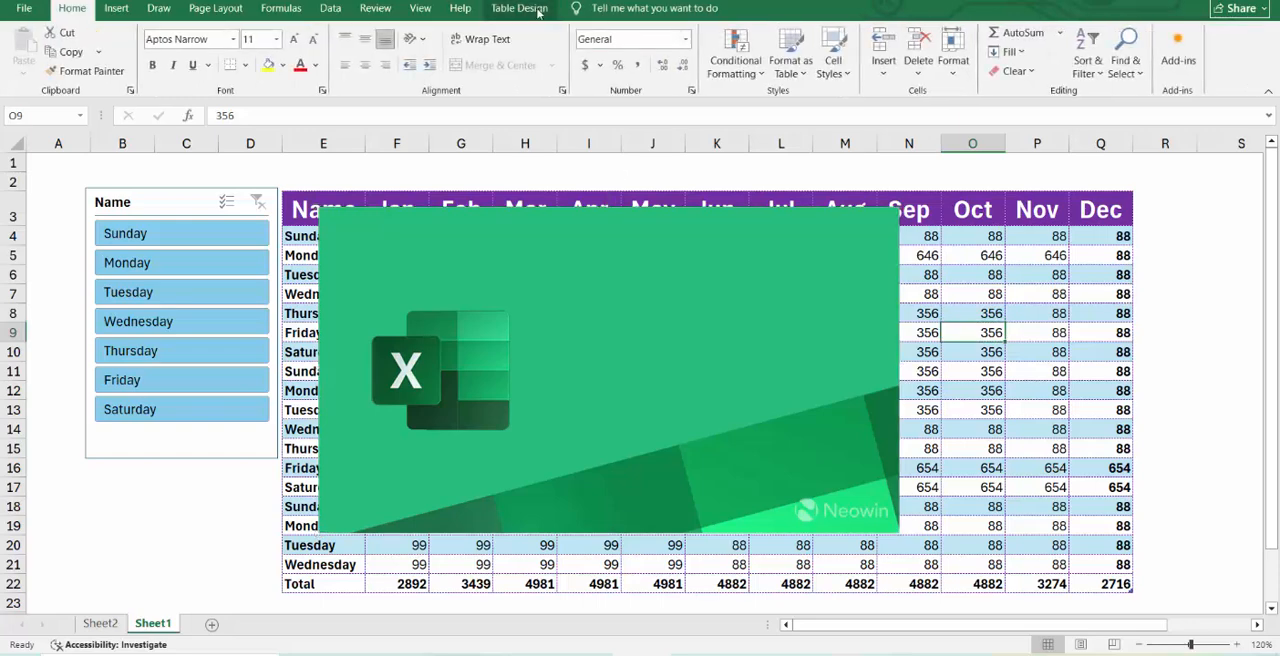
left_click(1184, 215)
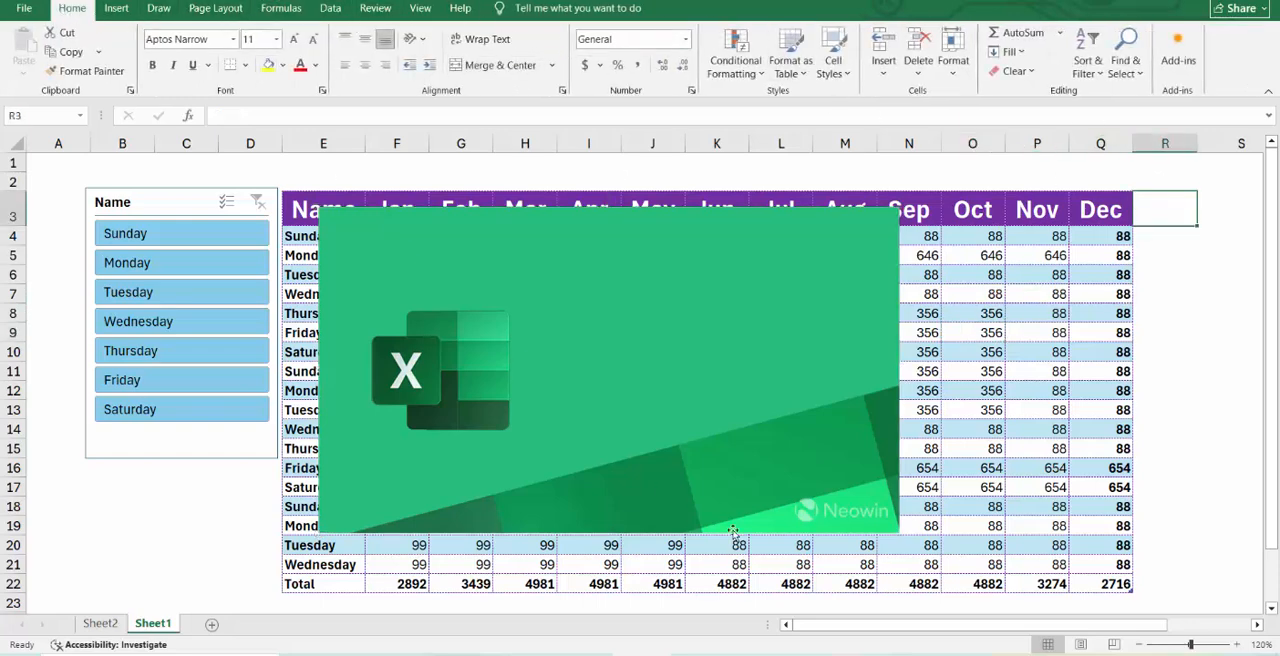
left_click(690, 426)
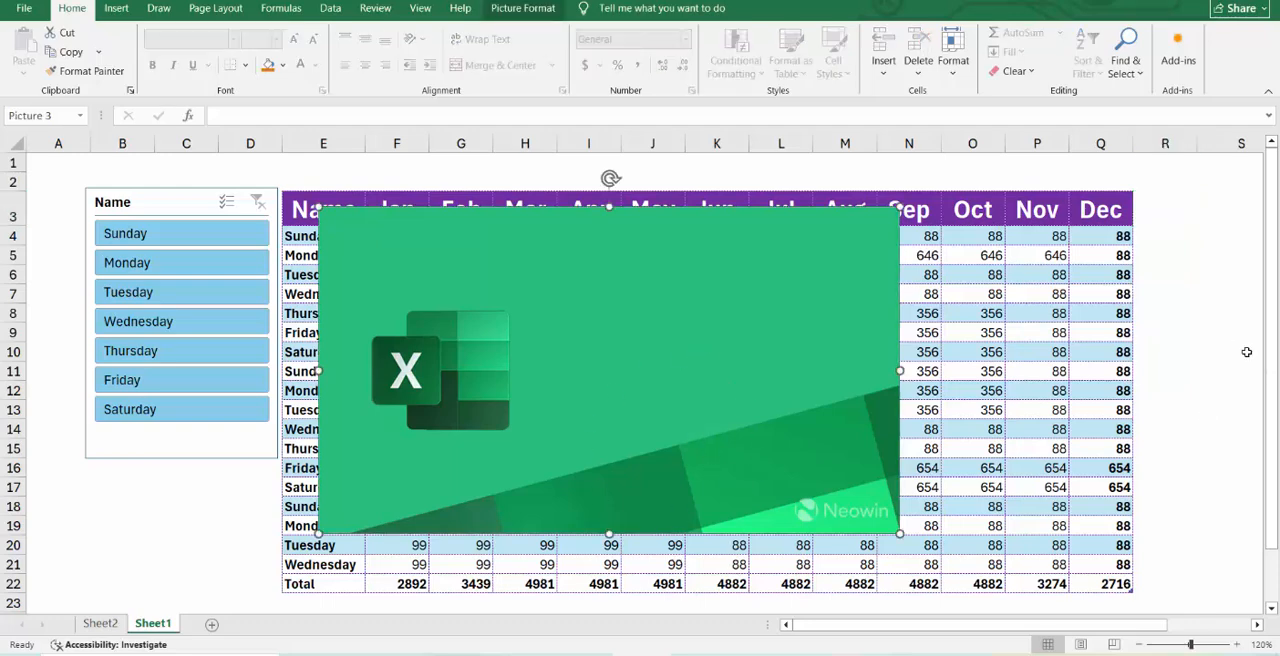
left_click(1165, 293)
Preview background removal on the green Excel picture and discard all changes.
left_click(713, 284)
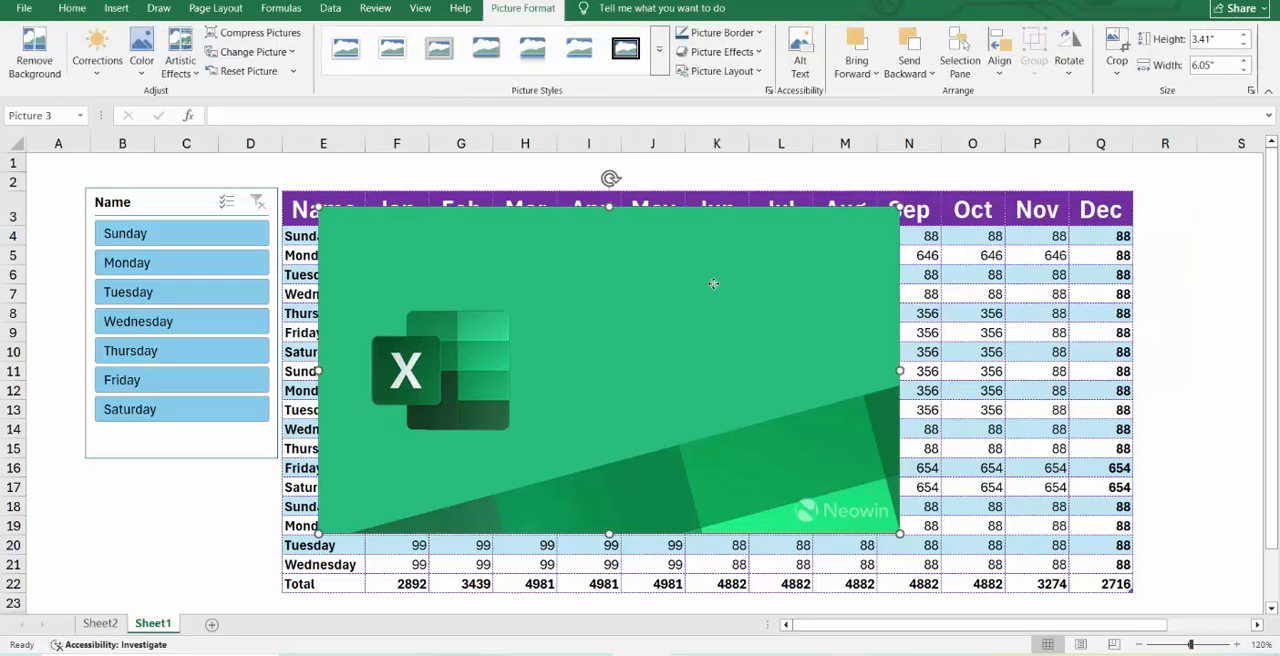
left_click(52, 72)
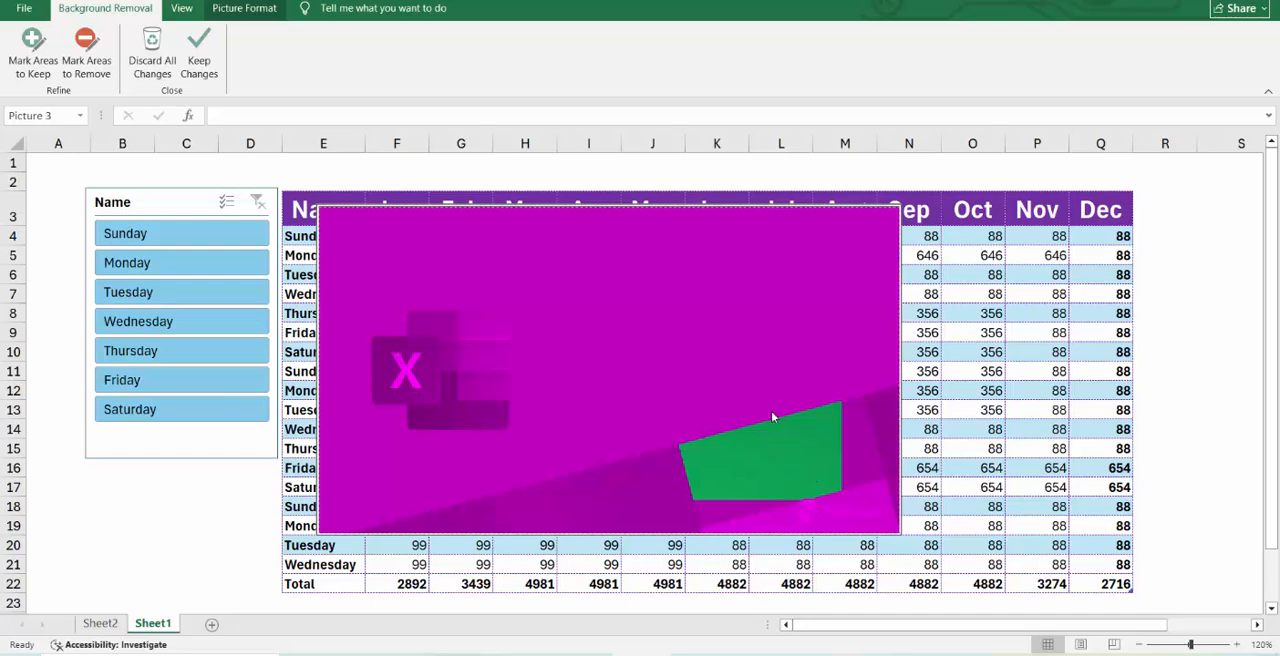
left_click(152, 60)
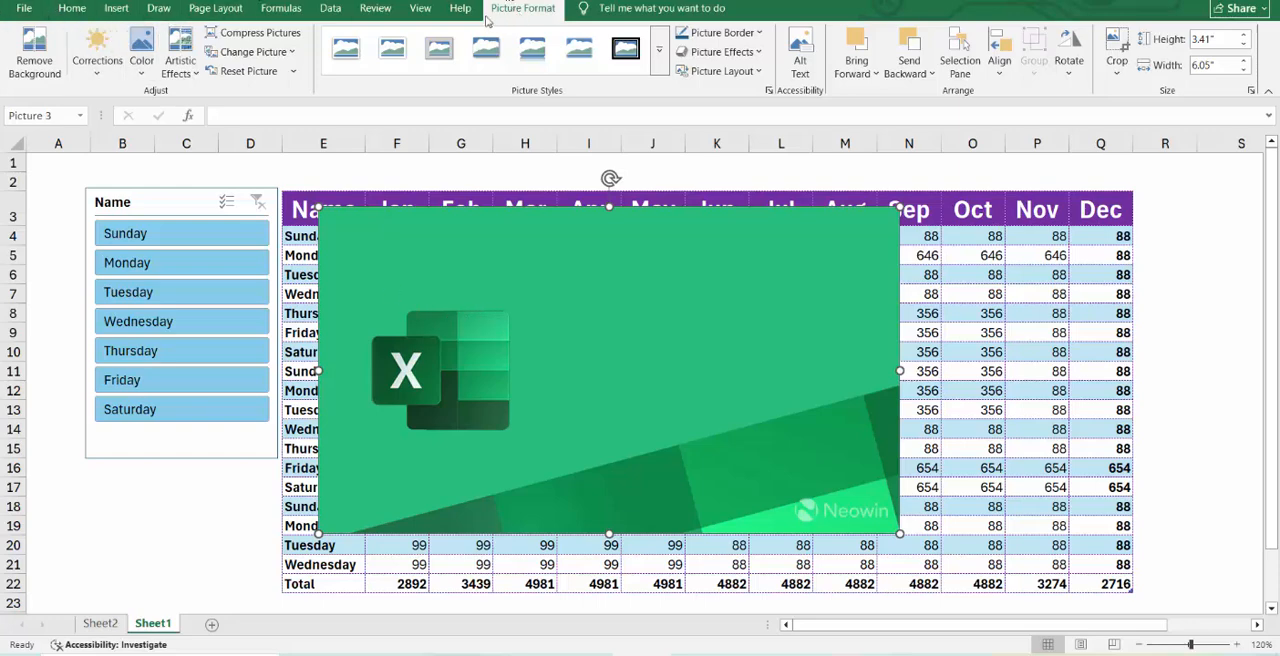
Insert the picture "excccc" from this device over the green Excel picture and remove its background.
left_click(116, 8)
left_click(186, 76)
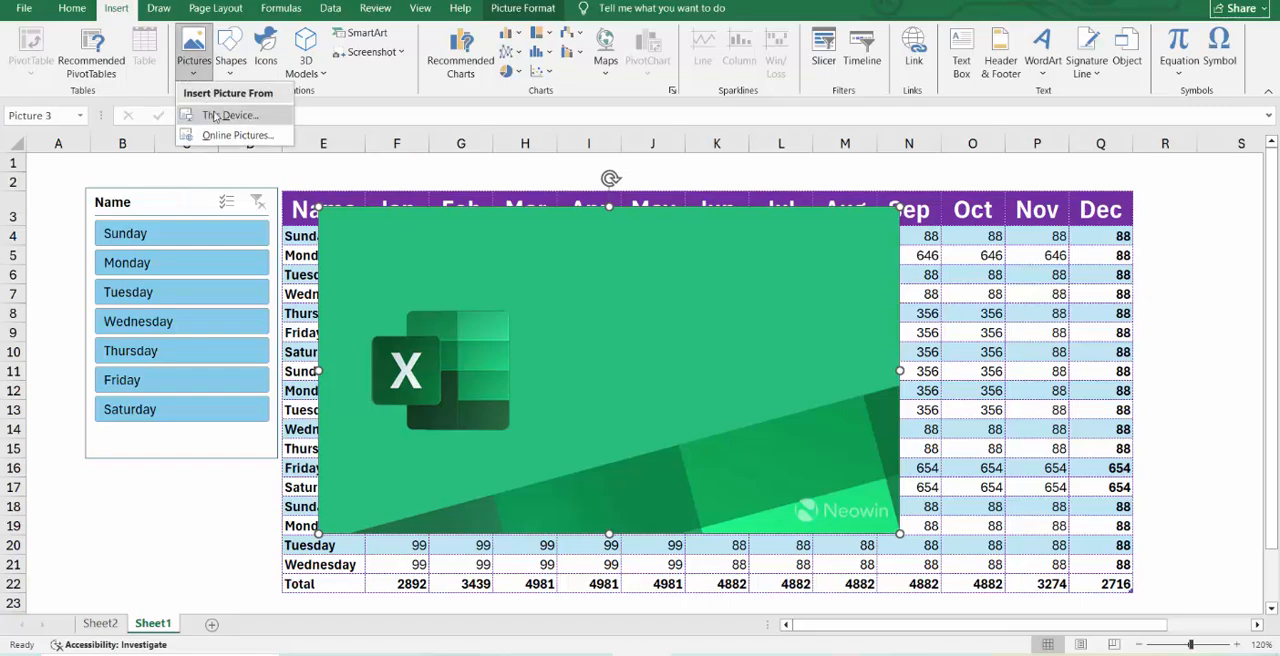
left_click(216, 114)
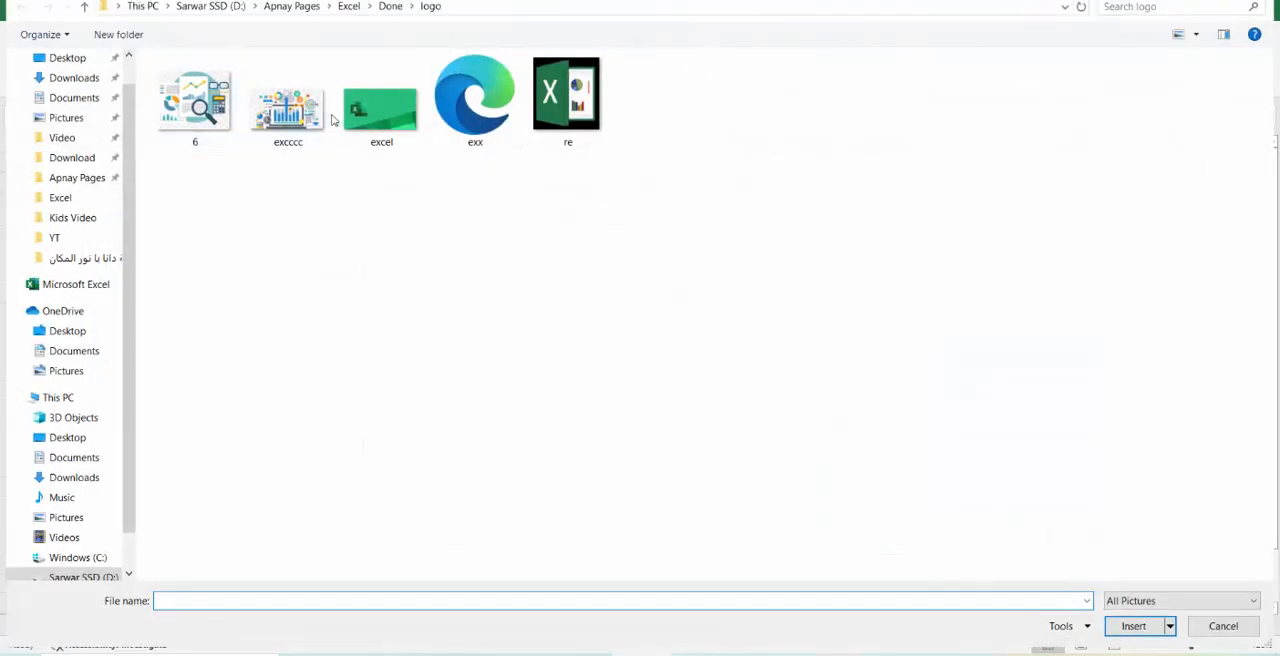
double_click(300, 110)
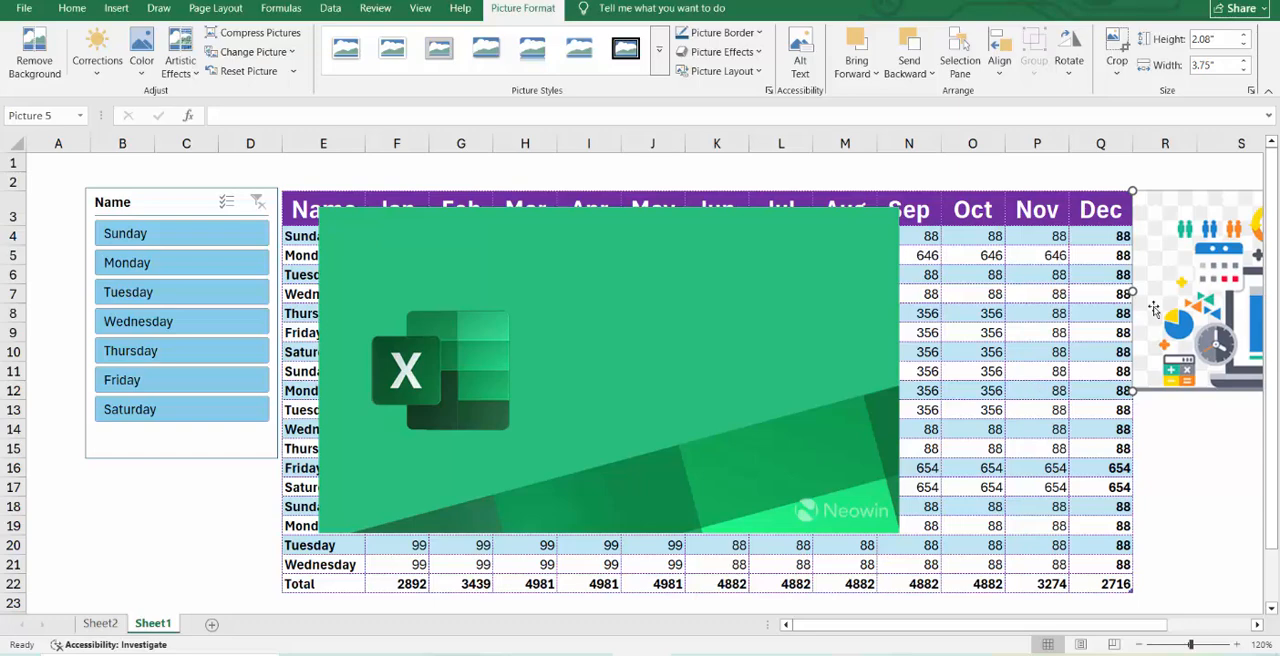
left_click_drag(1156, 310, 384, 416)
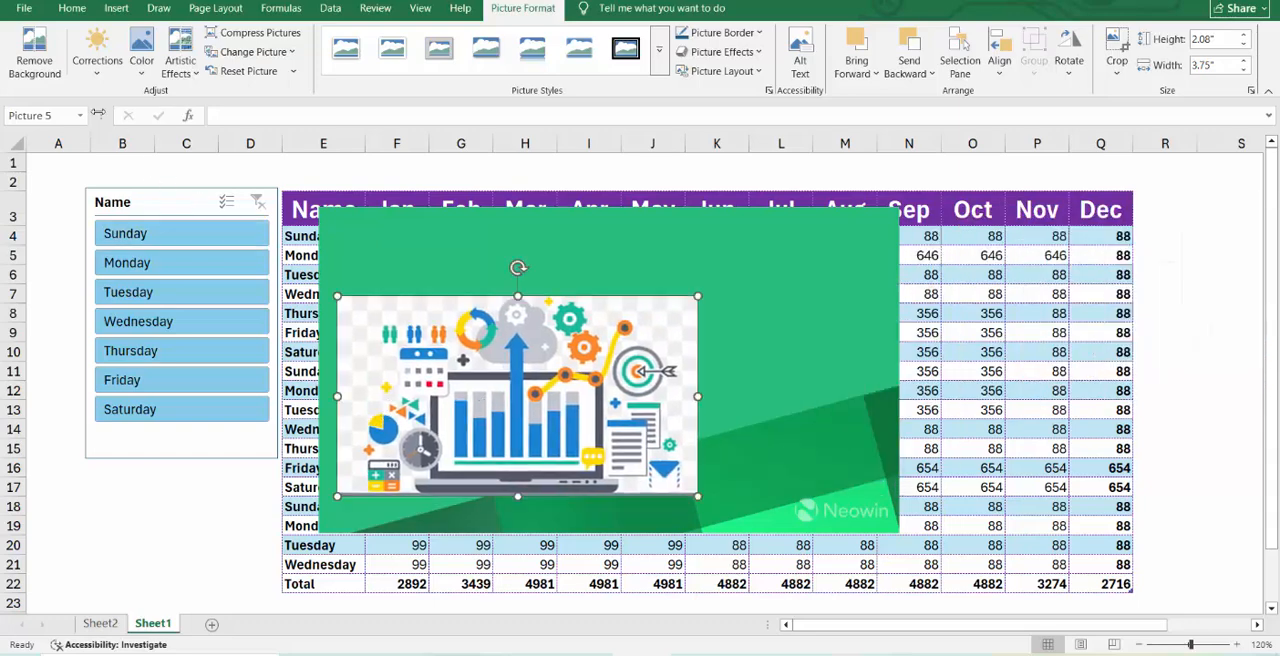
left_click(34, 55)
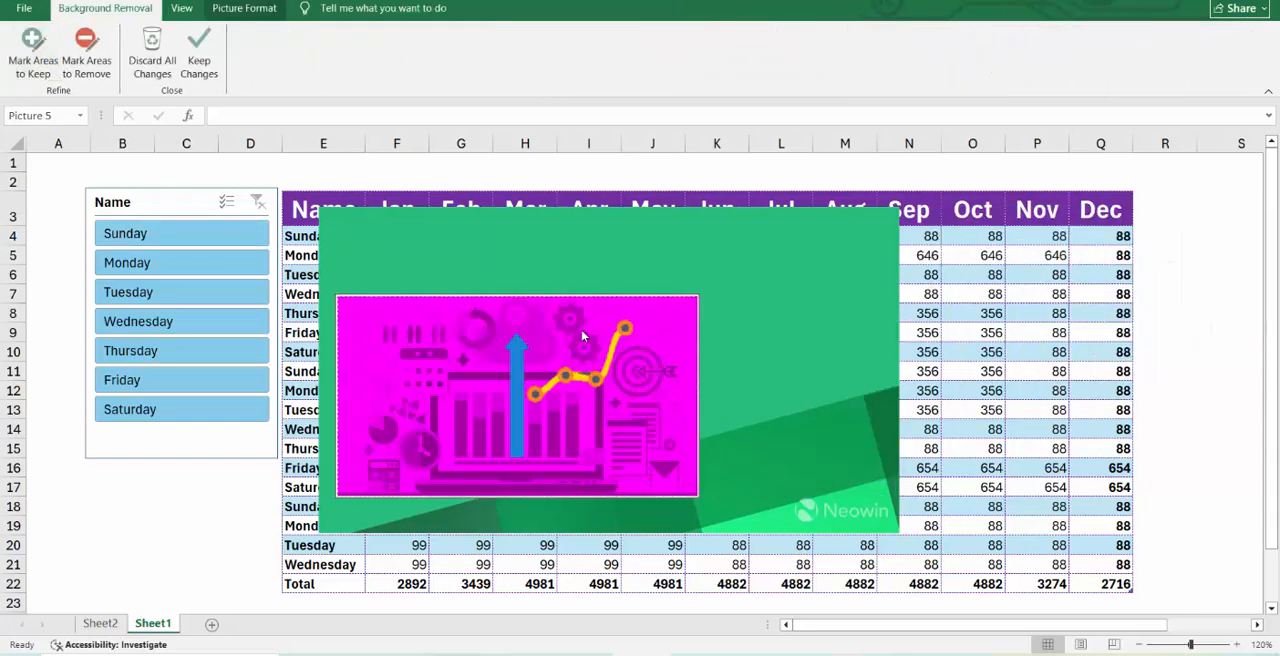
left_click(766, 400)
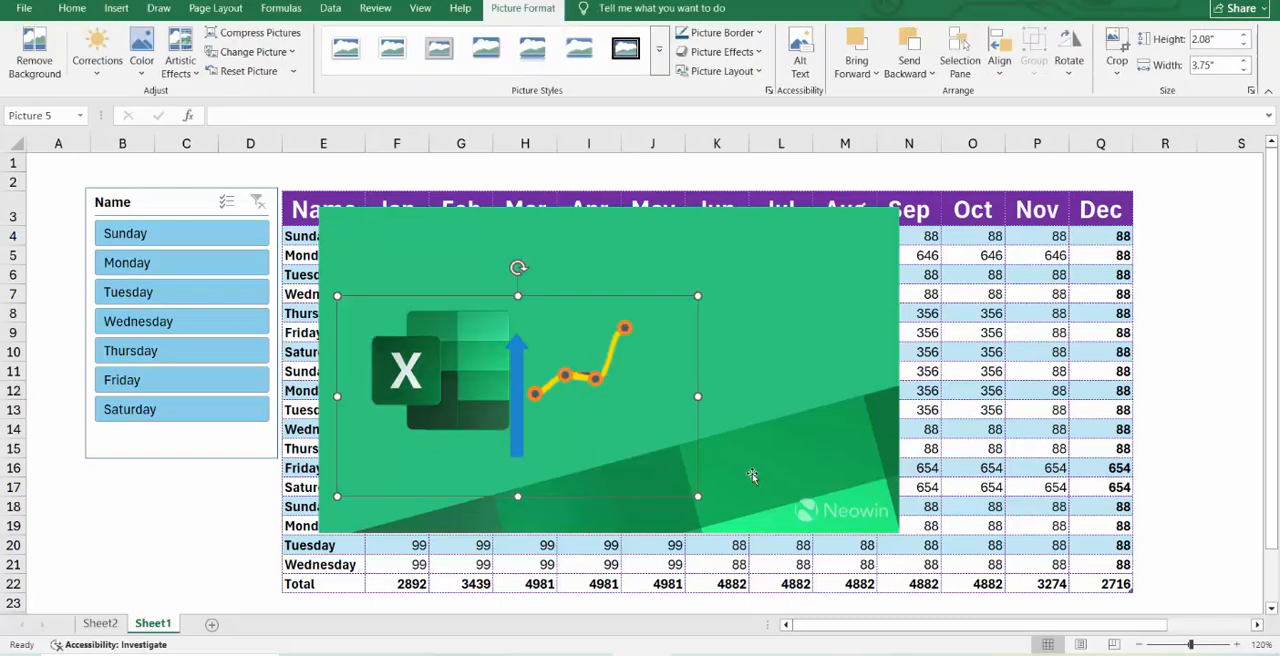
Delete the arrow-and-line chart picture and undo the deletion.
key("Delete")
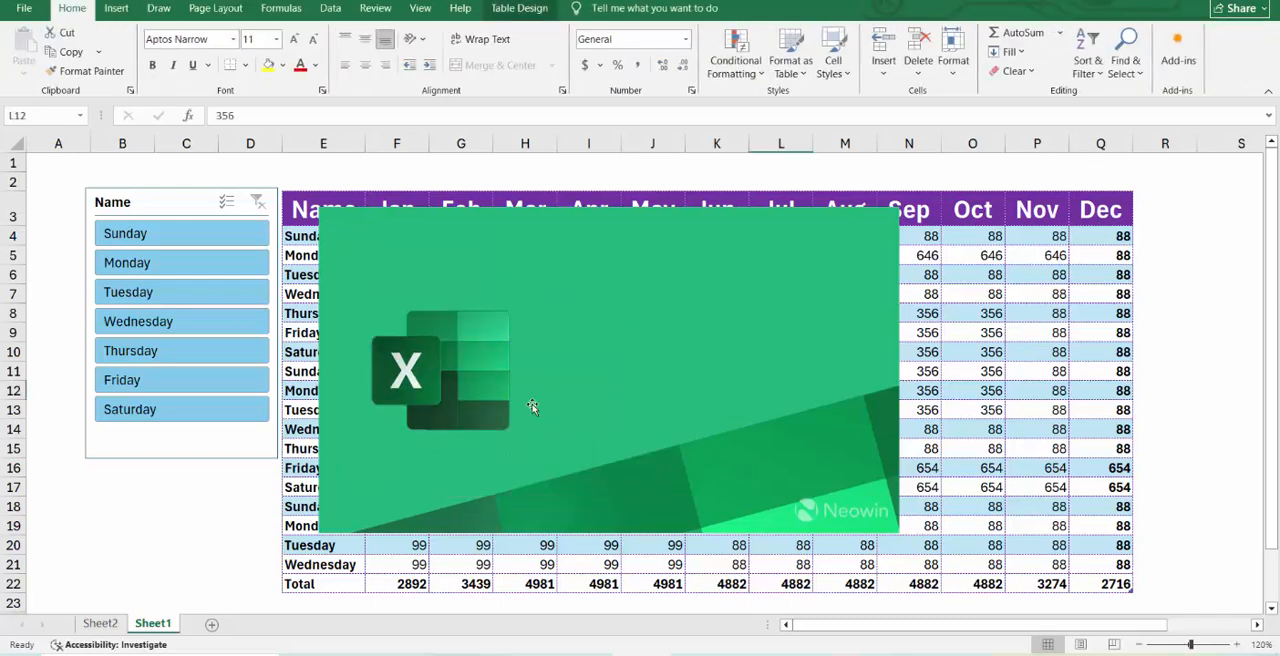
left_click(749, 434)
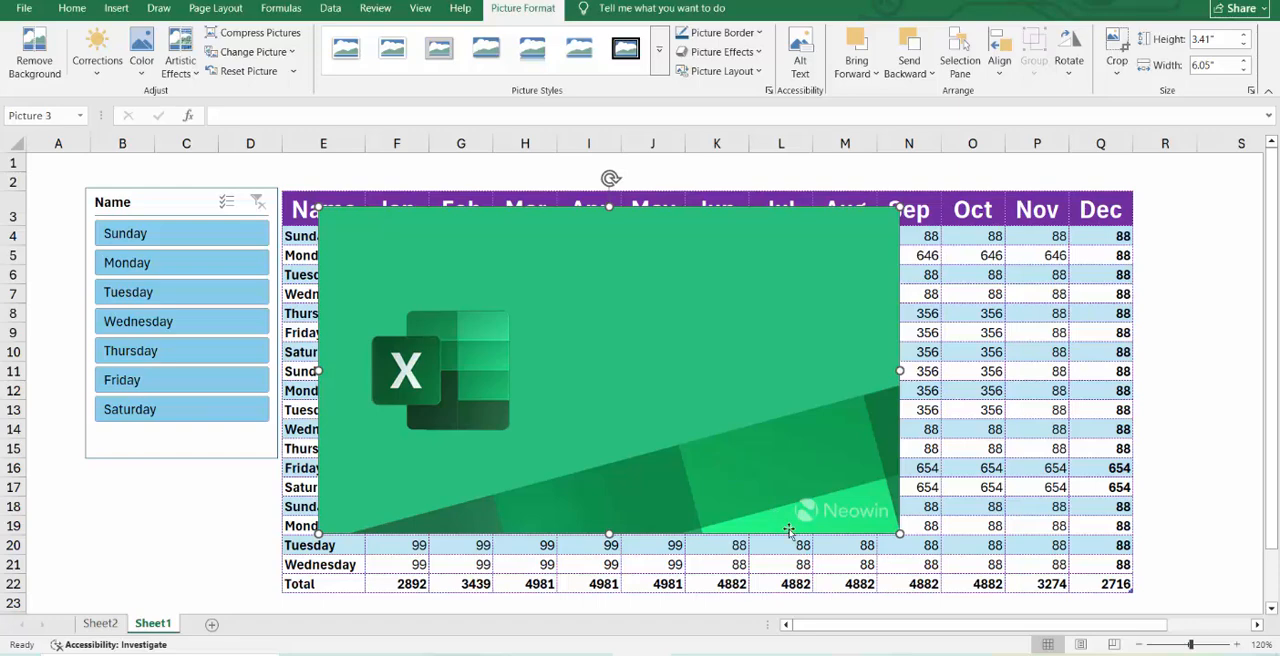
key("ctrl+z")
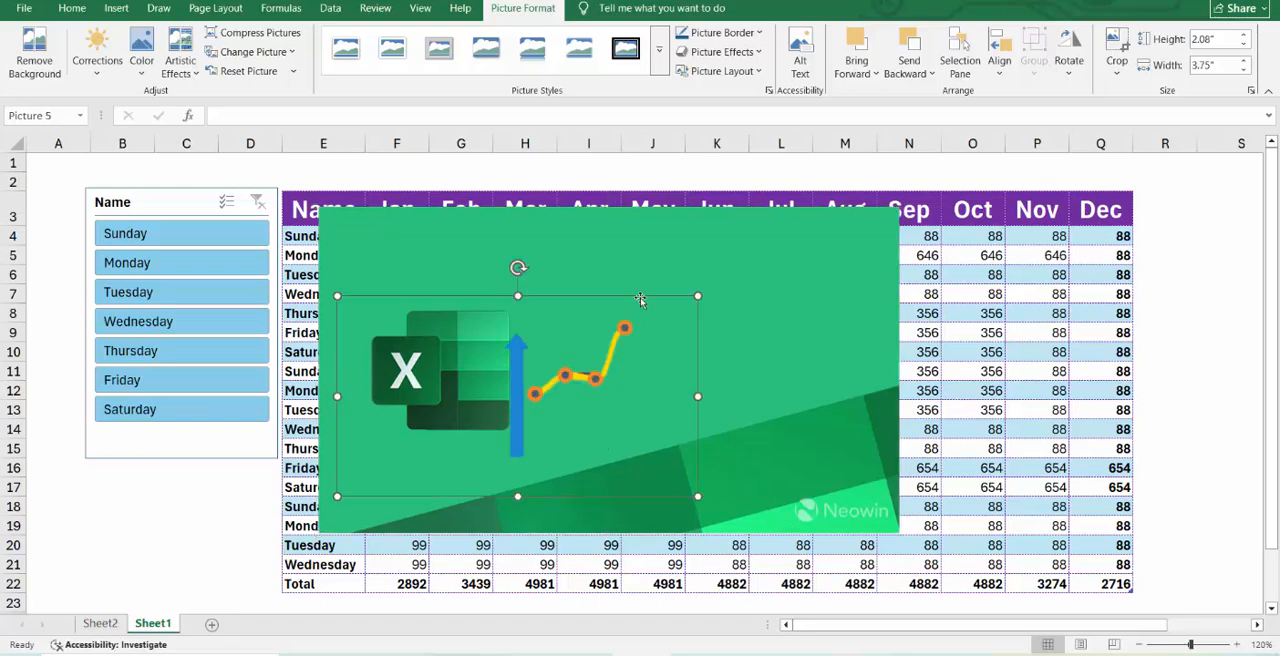
Shrink the arrow-and-line chart picture to about 0.94" by 1.69" and move it beside the Dec column around rows 8 to 12.
left_click_drag(640, 300, 767, 283)
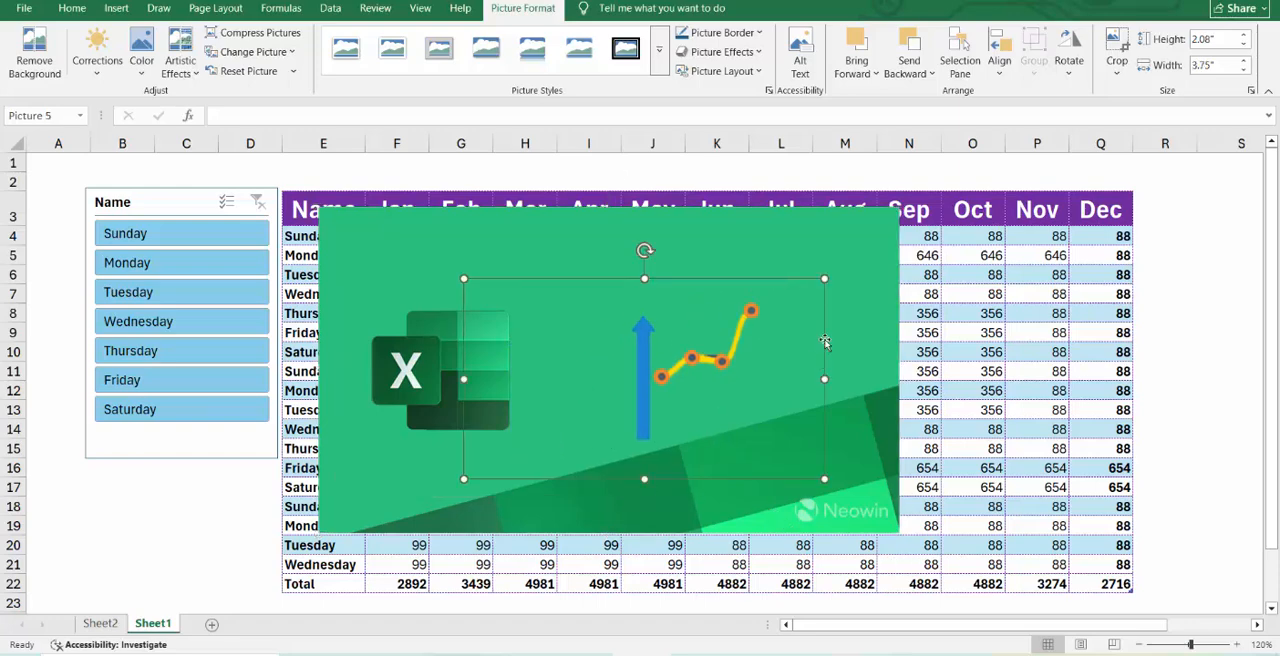
left_click_drag(810, 403, 1180, 372)
left_click_drag(1197, 251, 997, 362)
left_click_drag(940, 420, 1154, 362)
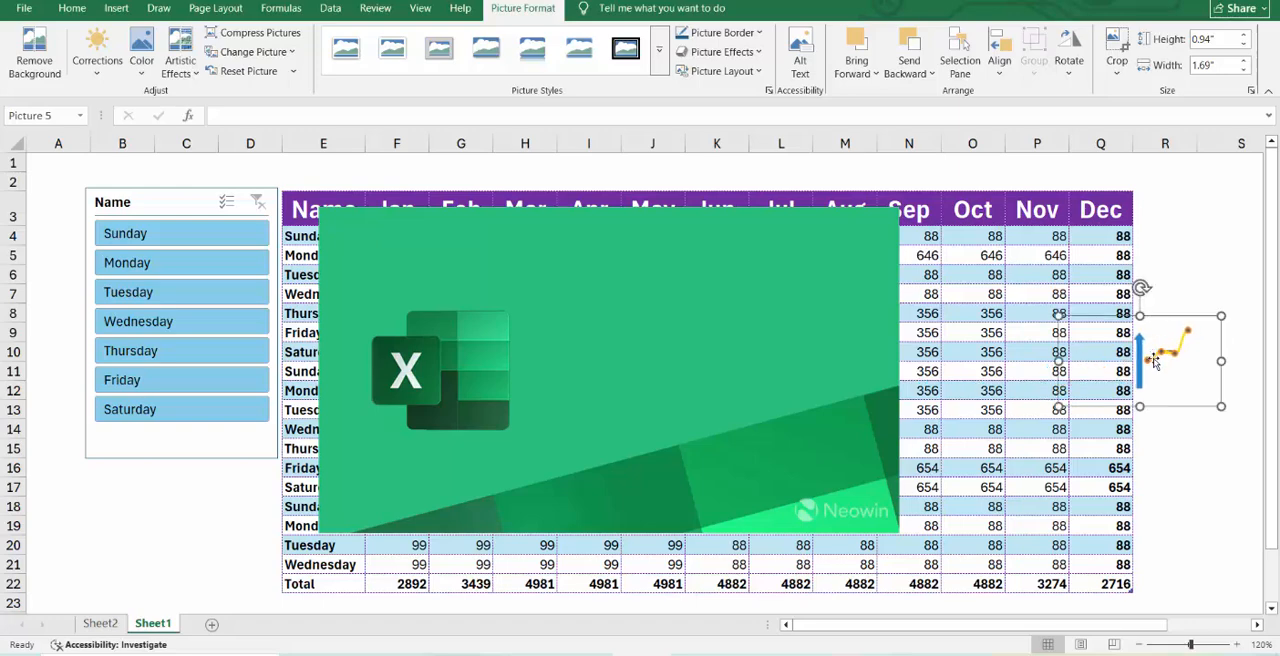
Preview the correction, color and artistic effect presets on the green Excel picture.
left_click(679, 455)
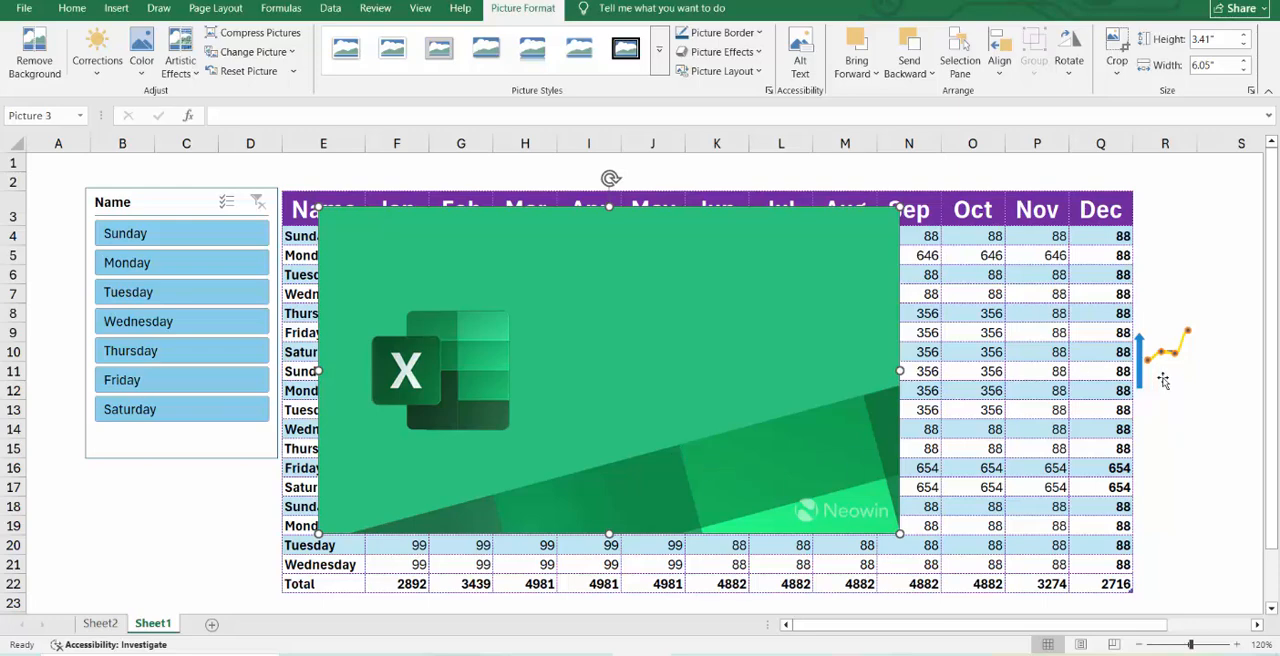
left_click(107, 79)
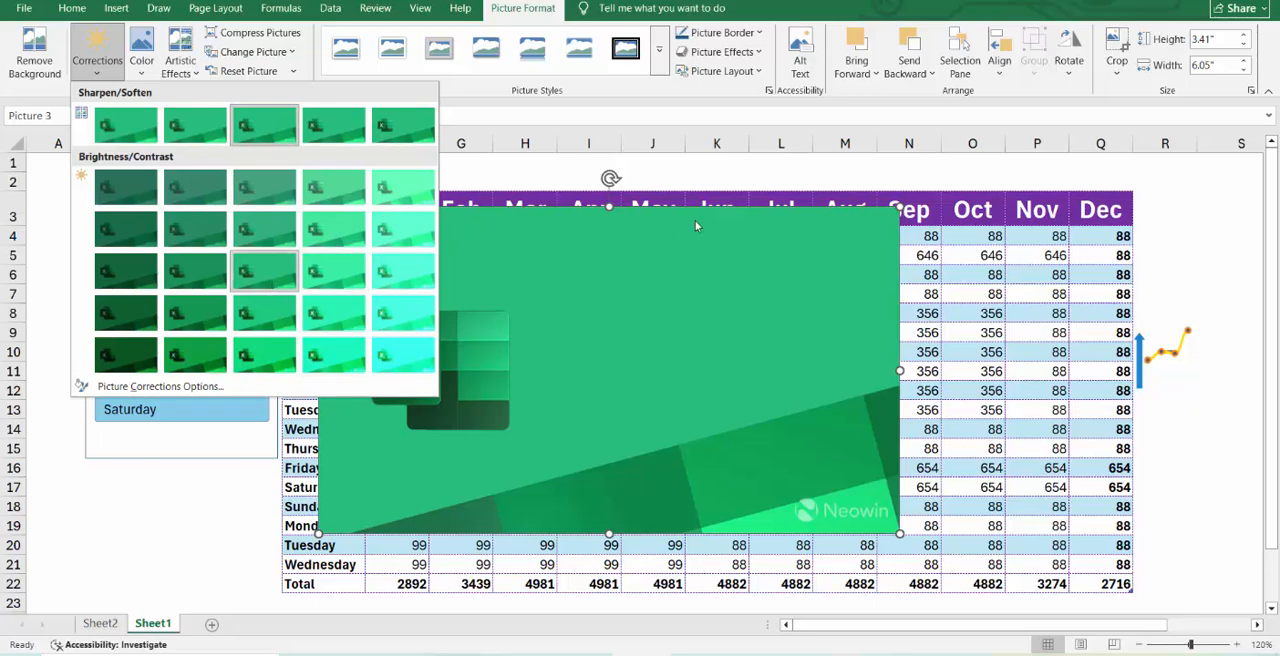
left_click(740, 393)
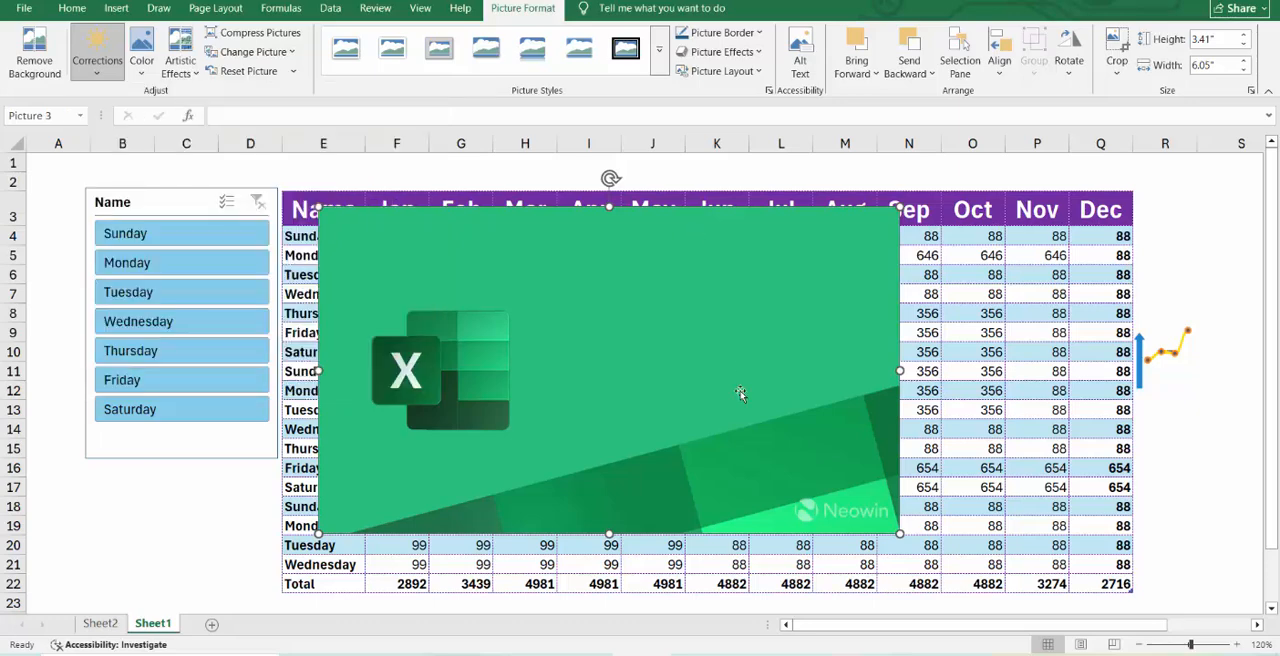
left_click(141, 55)
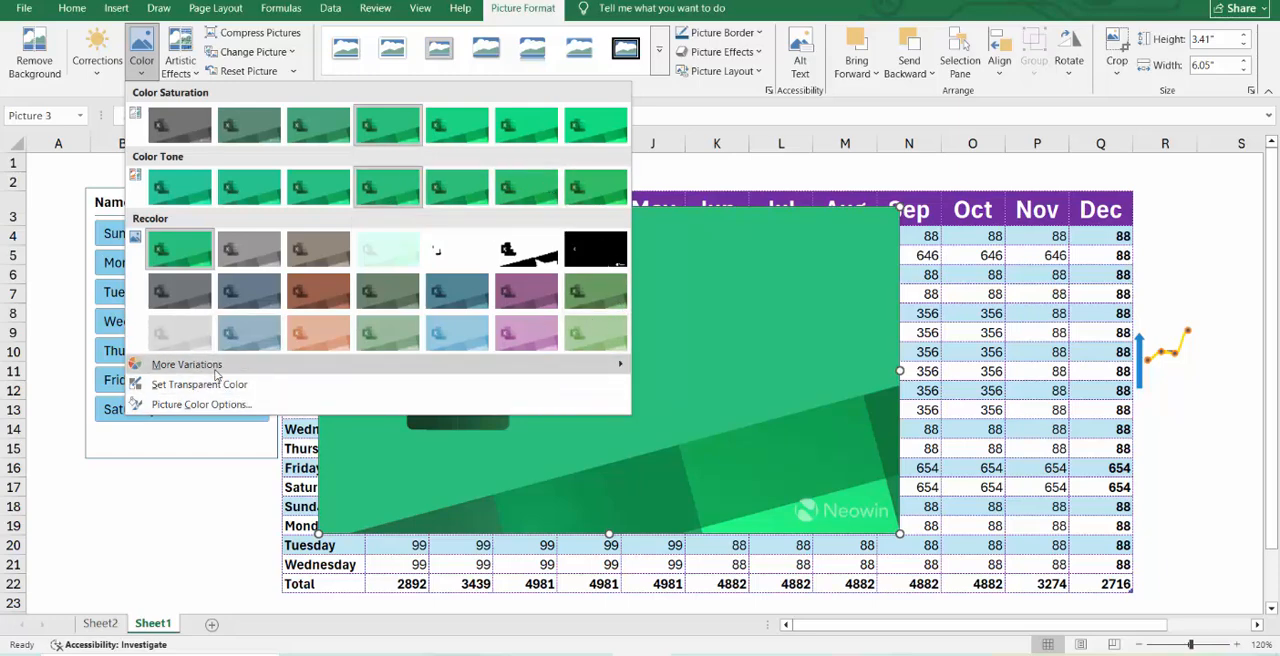
mouse_move(215, 374)
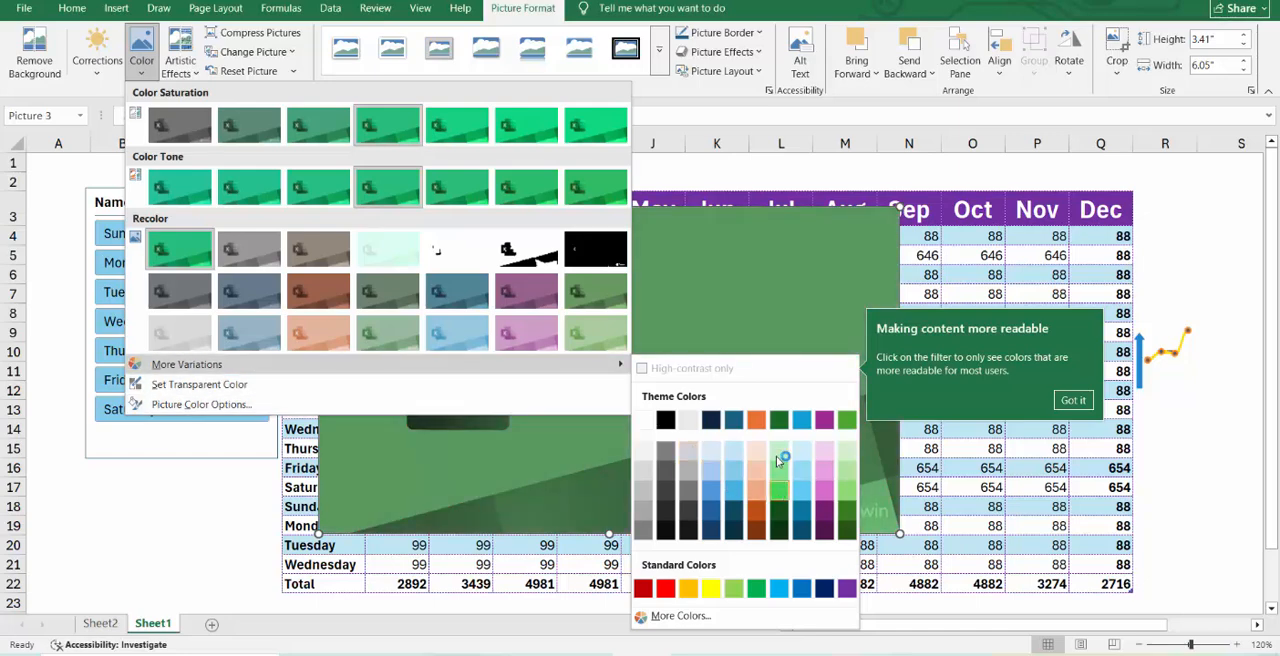
left_click(780, 302)
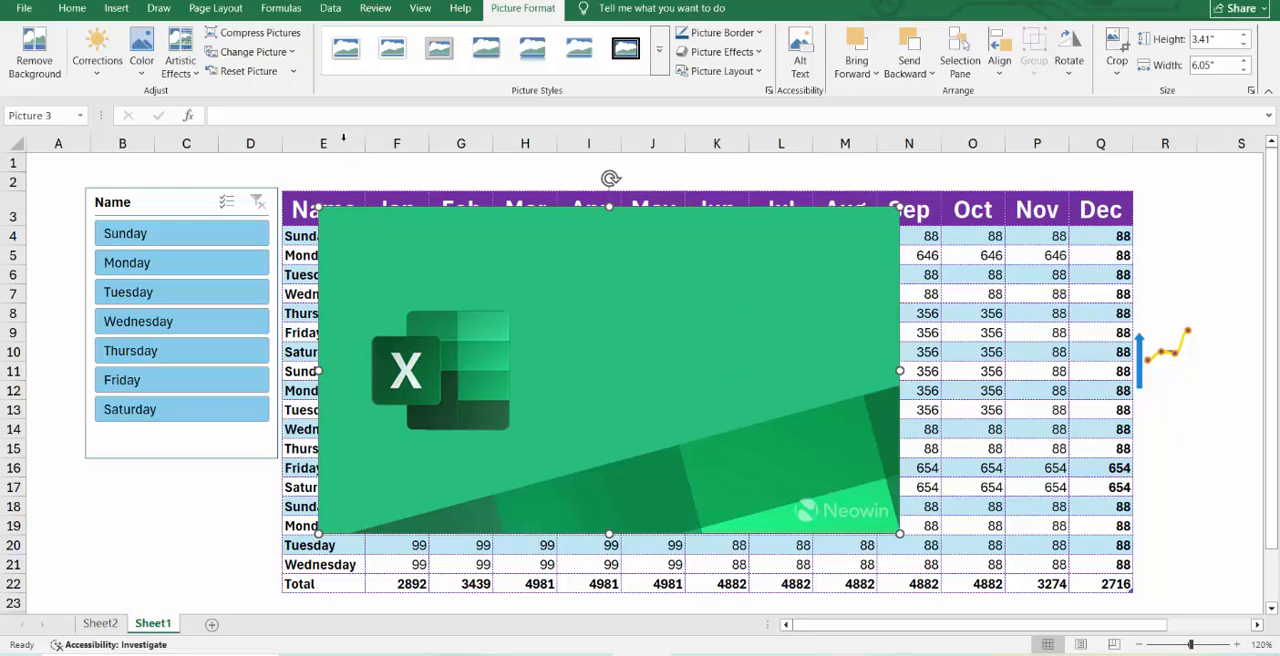
left_click(180, 62)
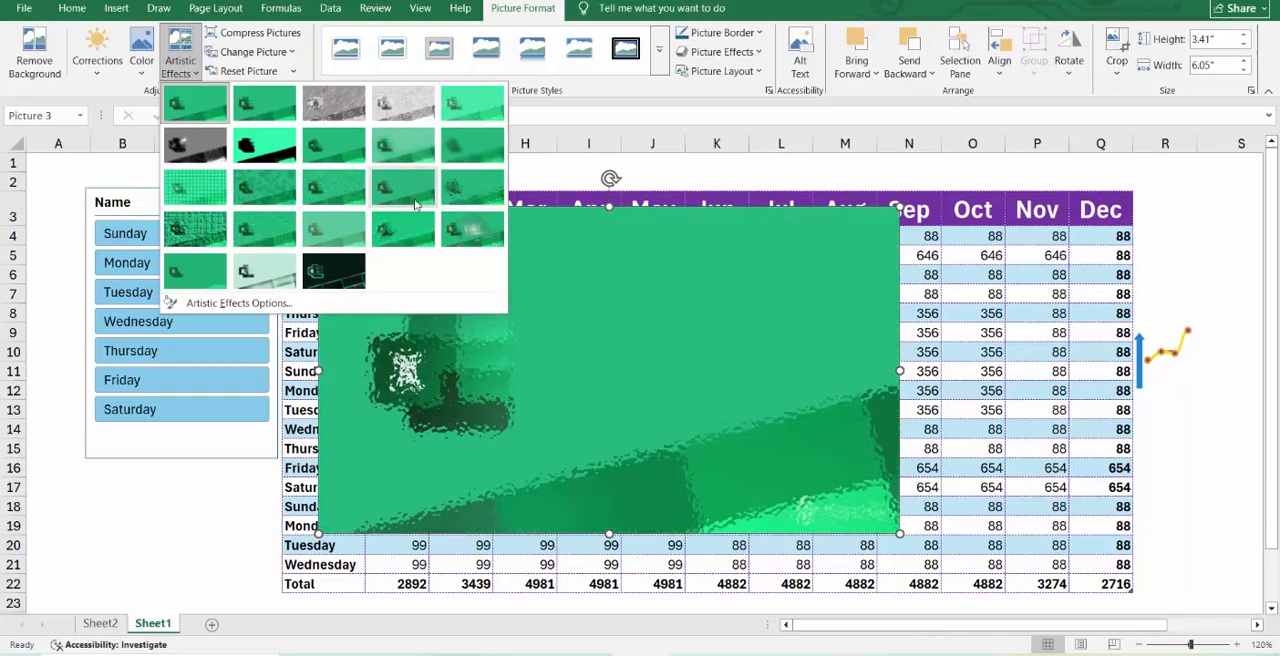
Check the e-mail and default resolution choices in the green Excel picture's compression options and cancel.
left_click(294, 35)
left_click(294, 35)
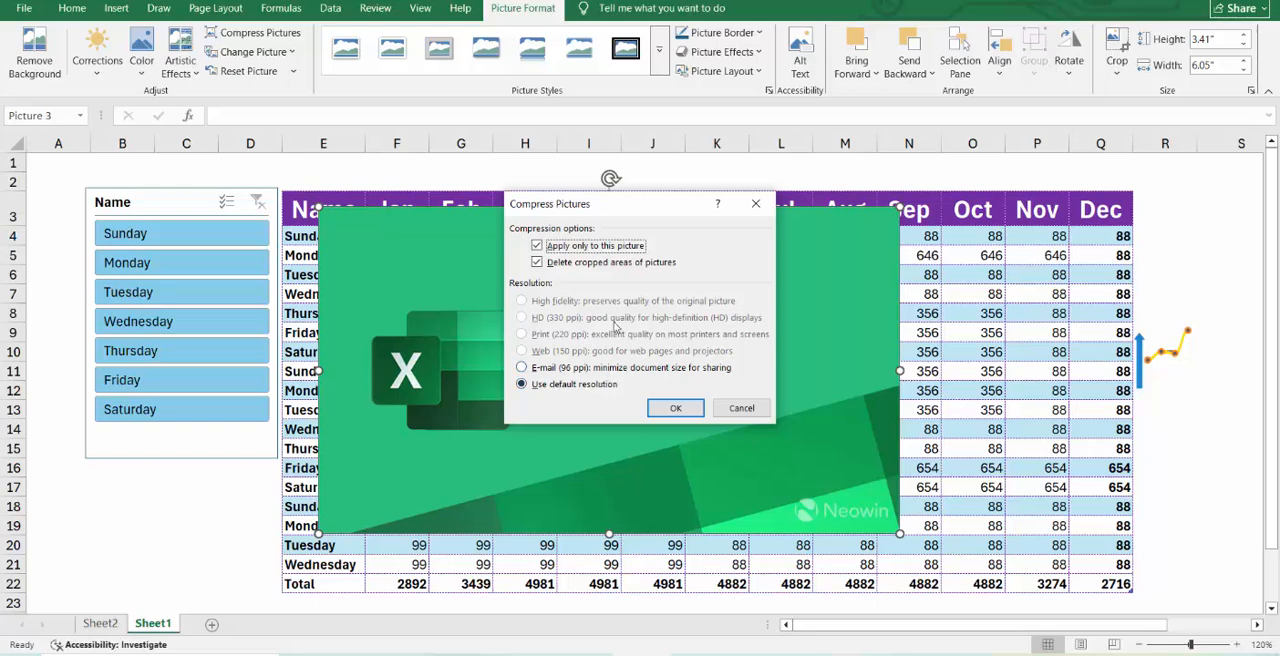
left_click(586, 368)
left_click(588, 385)
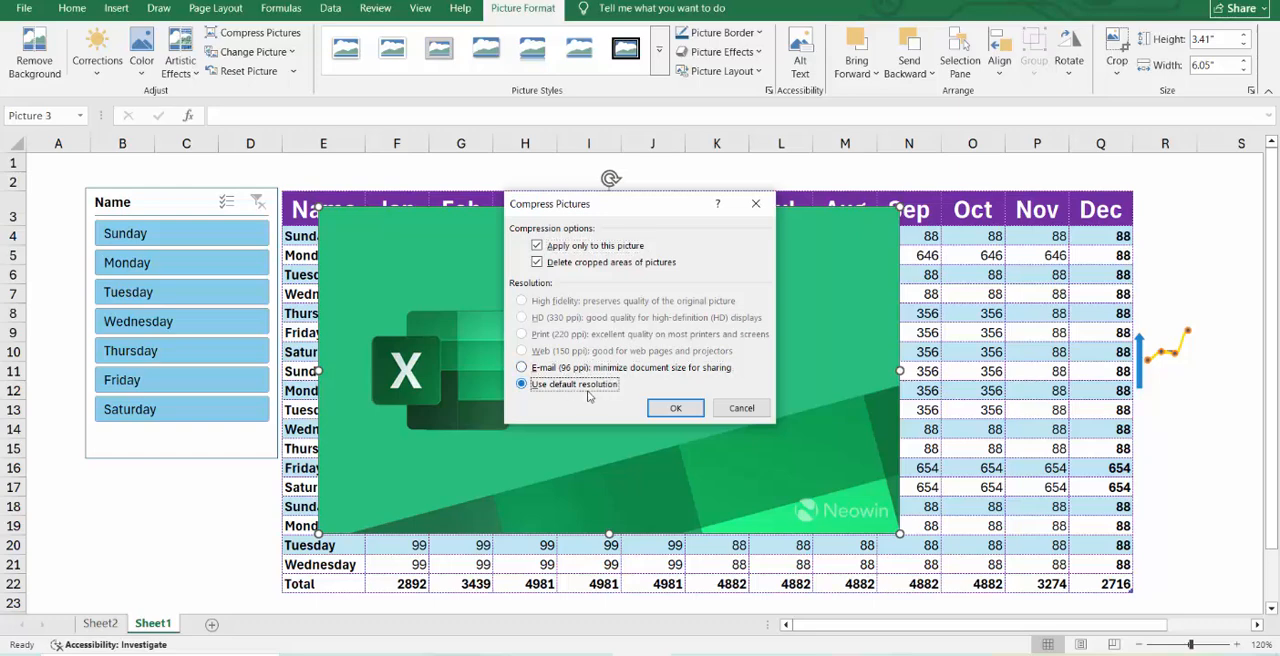
left_click(740, 408)
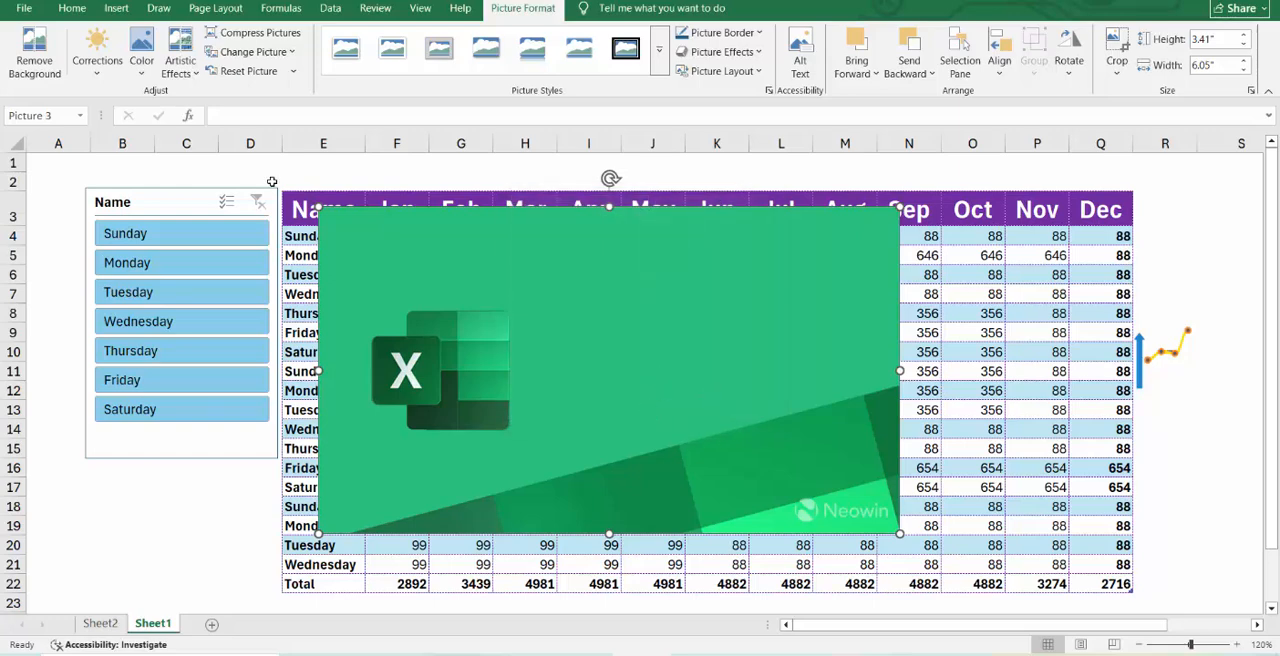
Replace the green Excel picture with the Analytics icon of rising bars with an upward arrow, and undo the replacement.
left_click(255, 52)
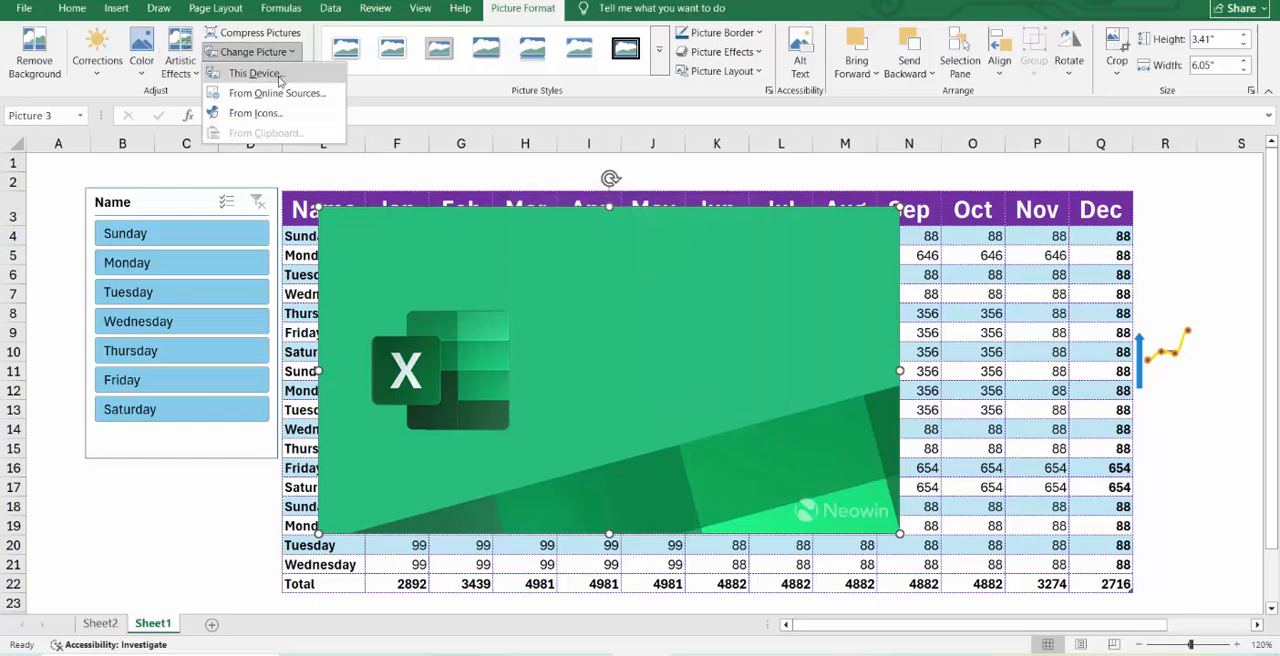
left_click(293, 114)
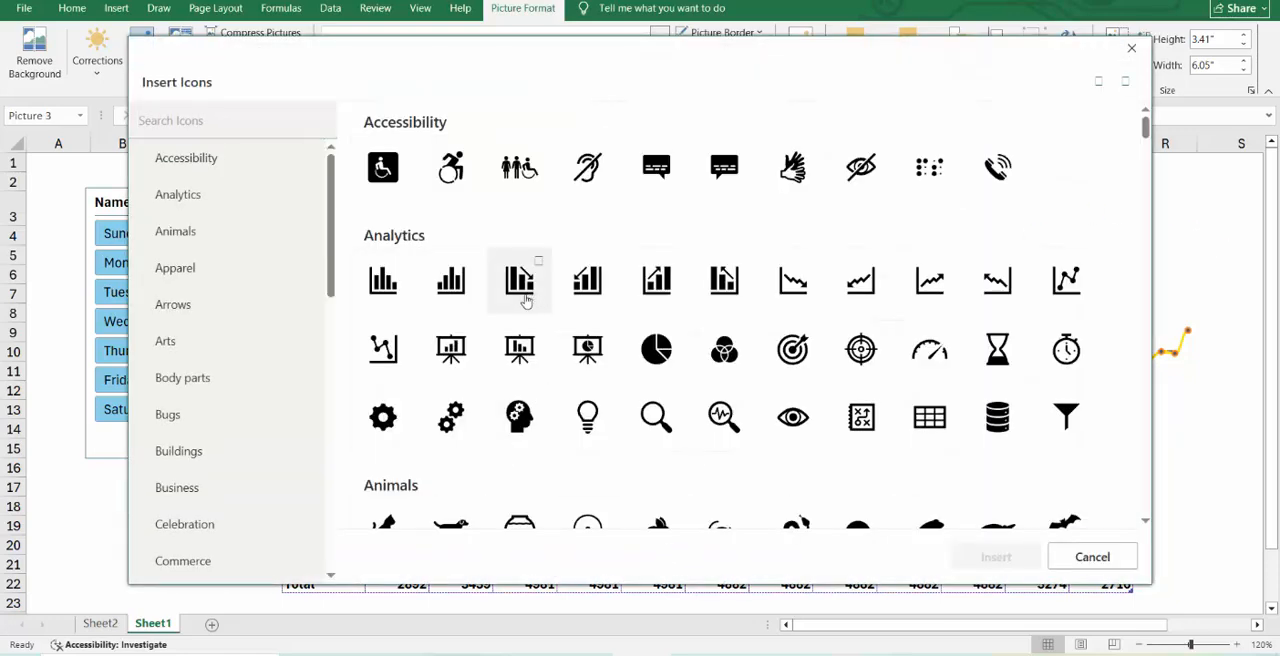
left_click(522, 296)
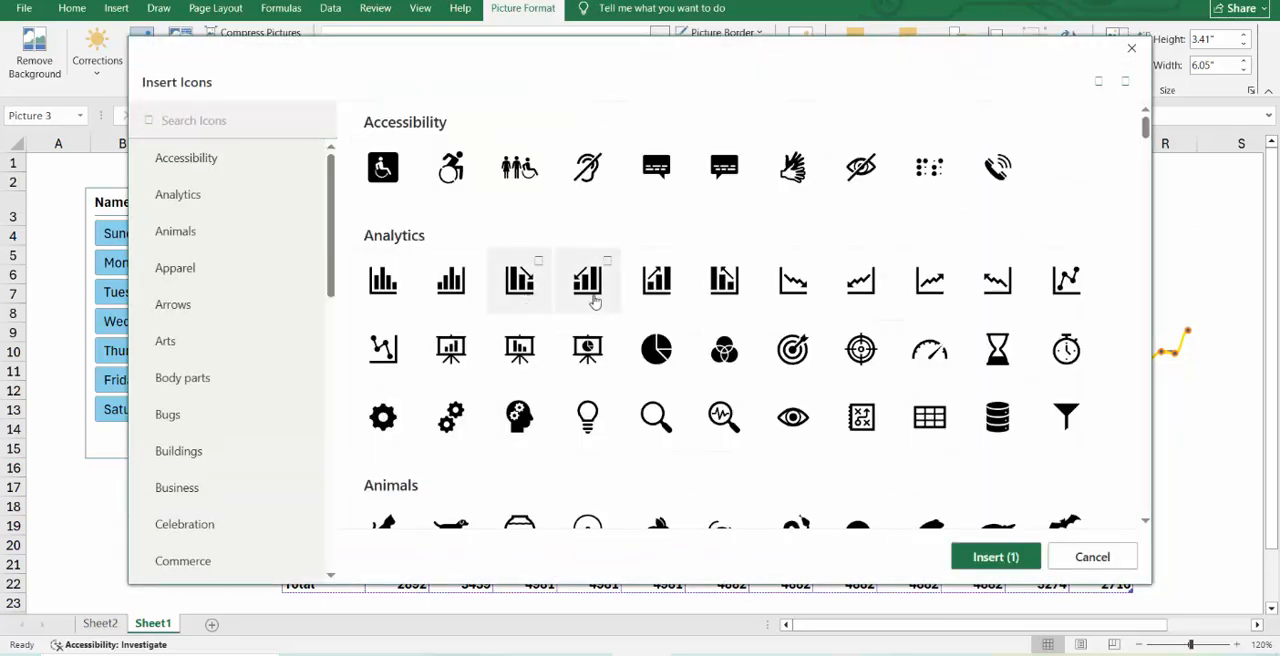
left_click(660, 294)
left_click(993, 560)
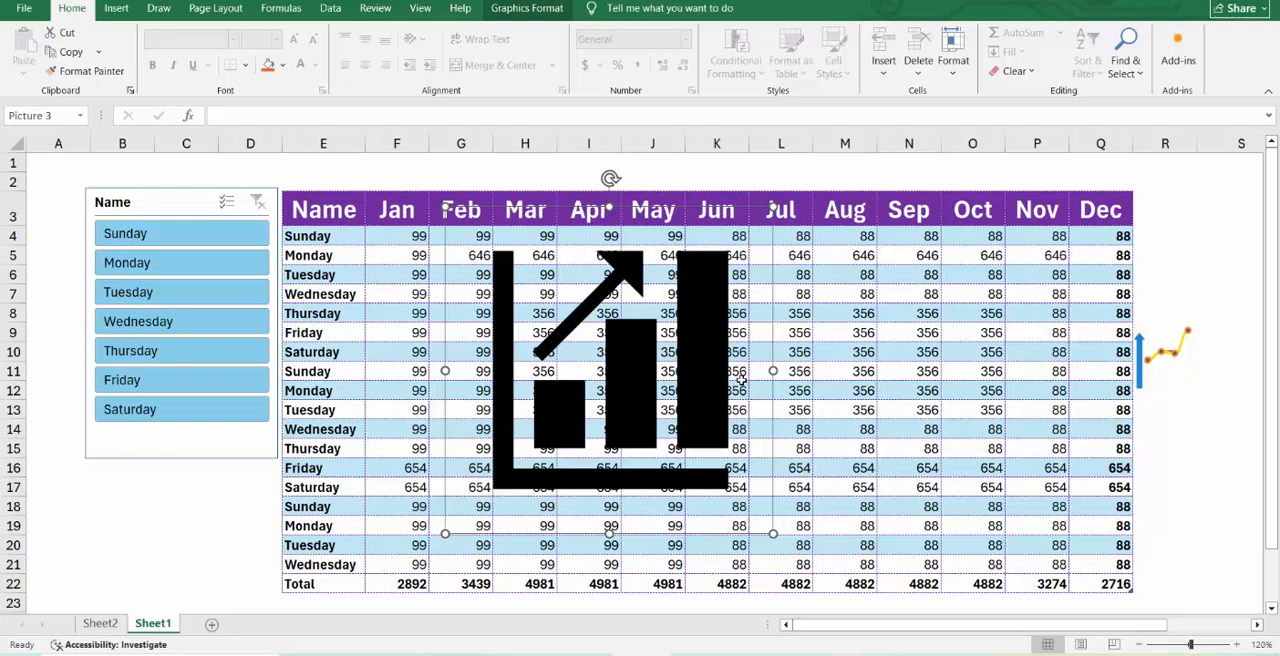
key("ctrl+z")
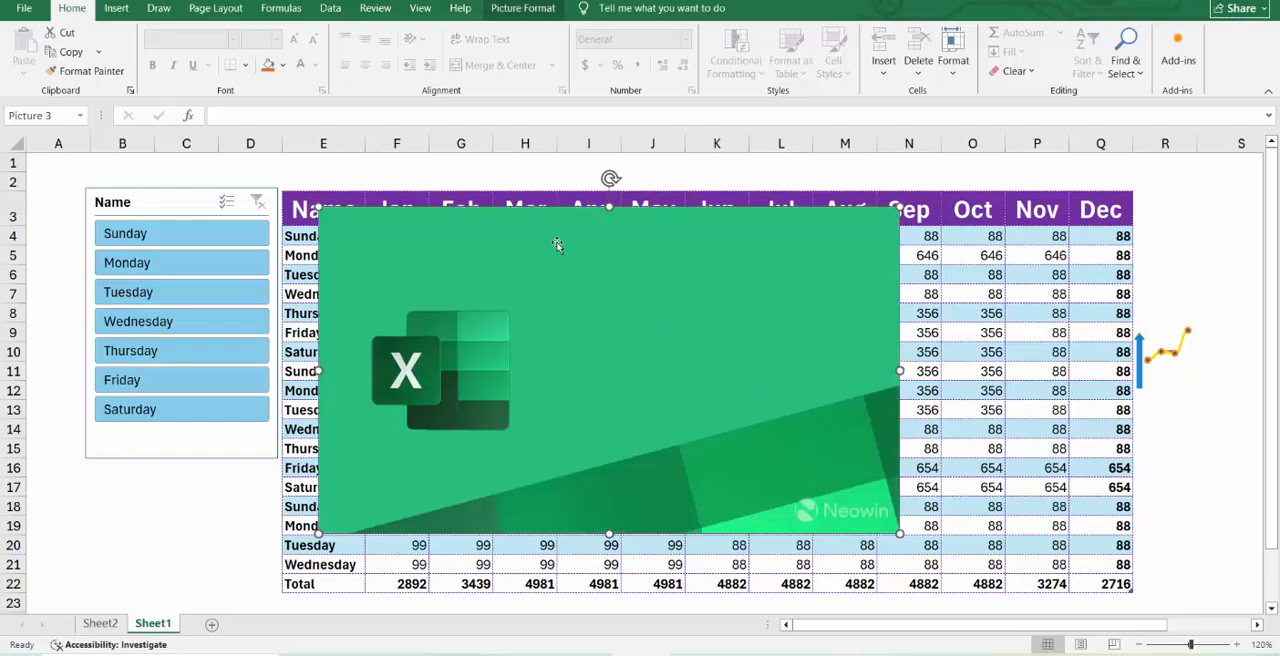
Look through the available sources for inserting or changing a picture, including the image files on this device.
left_click(117, 7)
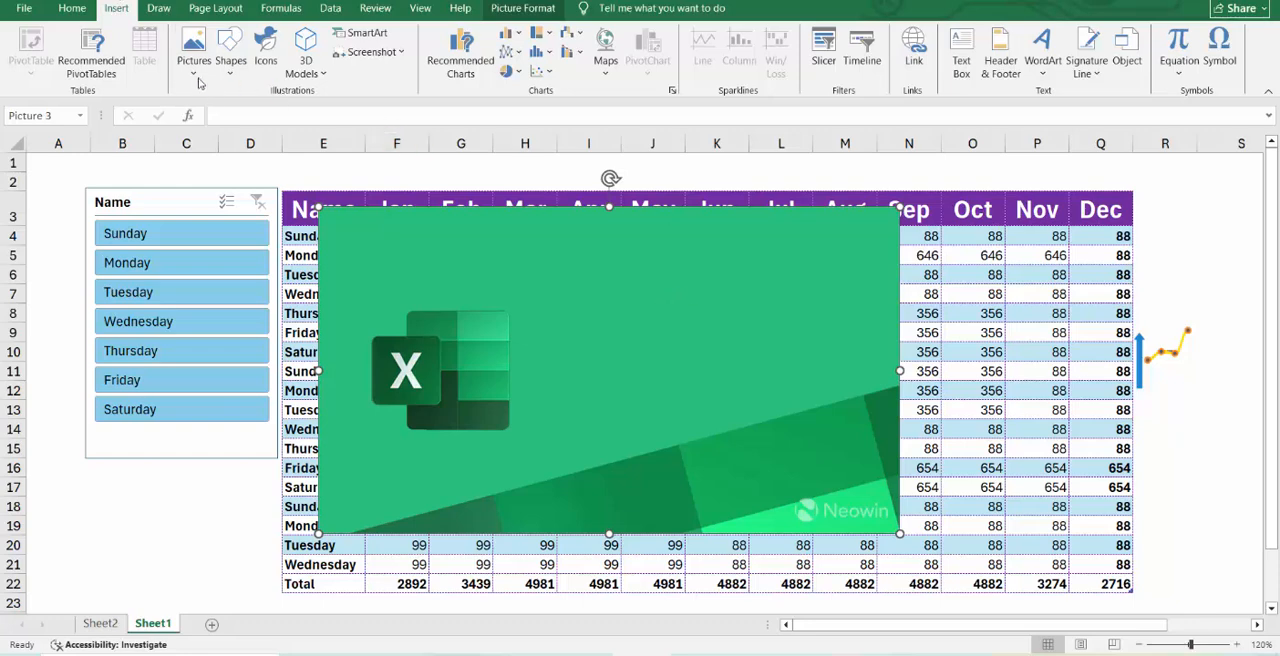
left_click(197, 78)
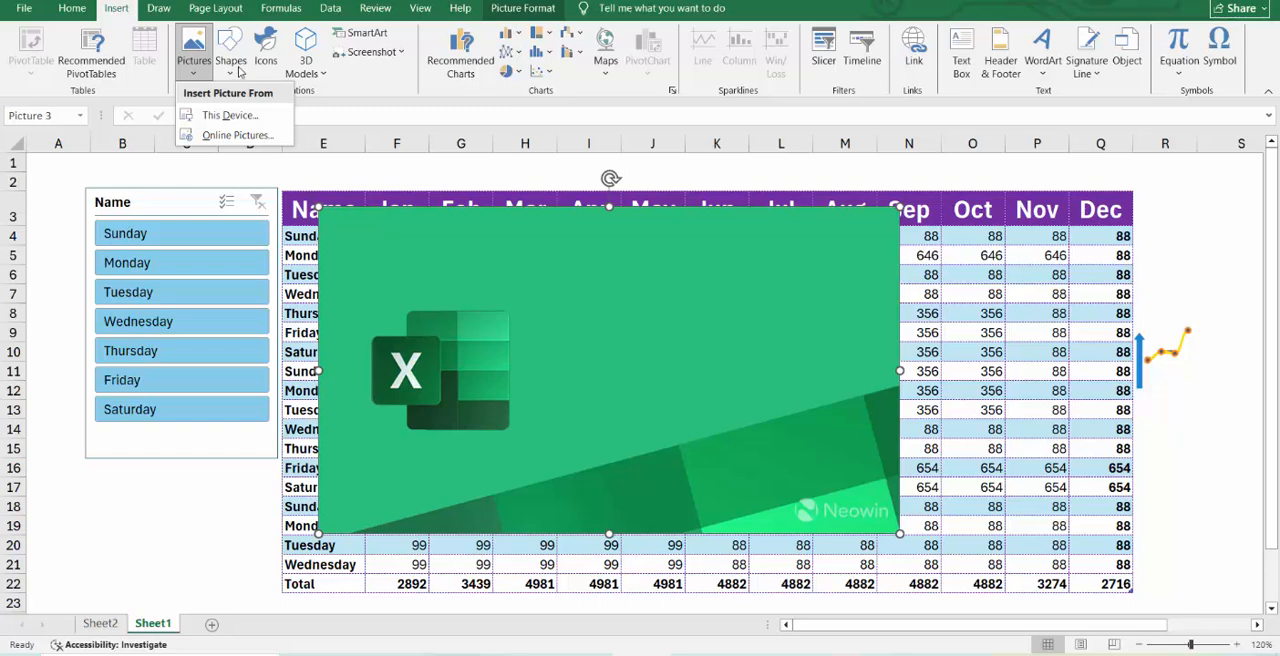
left_click(230, 62)
left_click(230, 62)
left_click(519, 215)
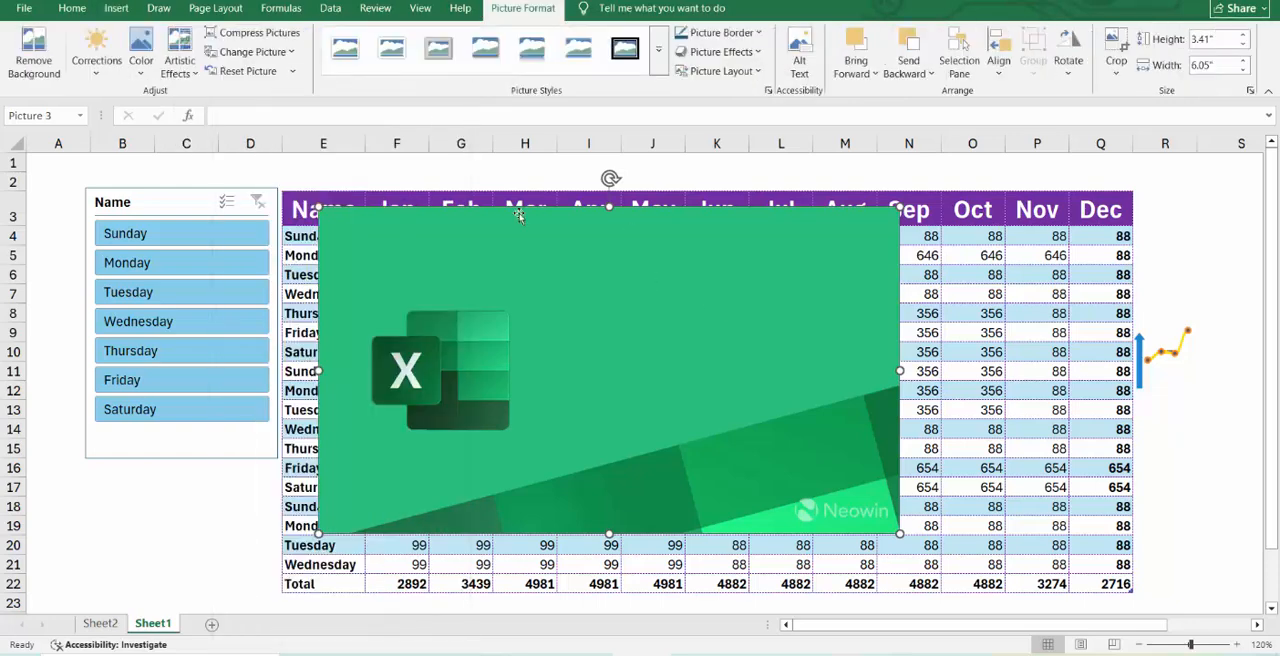
left_click(292, 53)
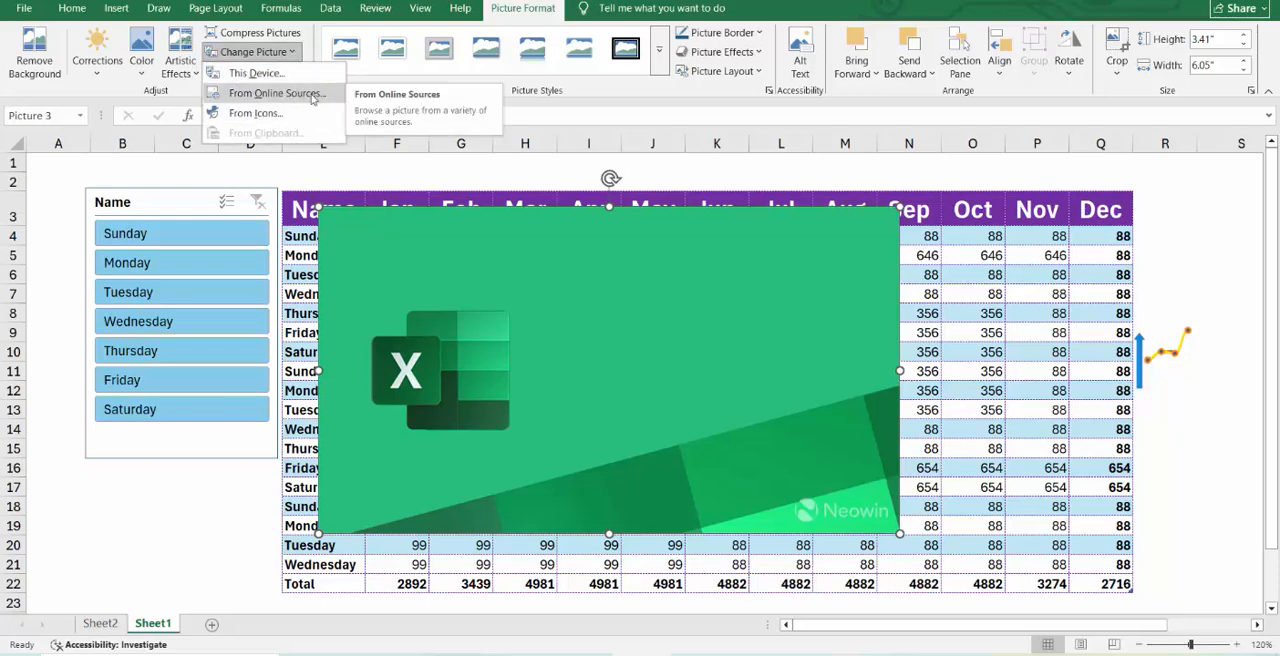
left_click(280, 52)
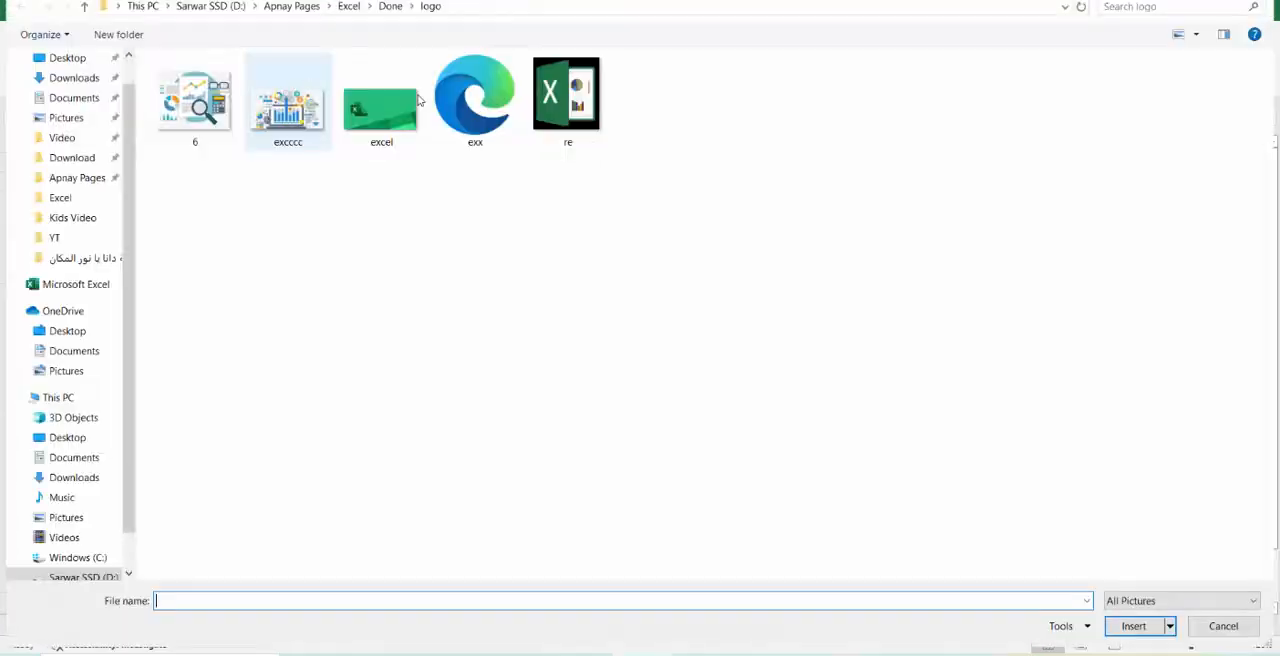
left_click(1220, 627)
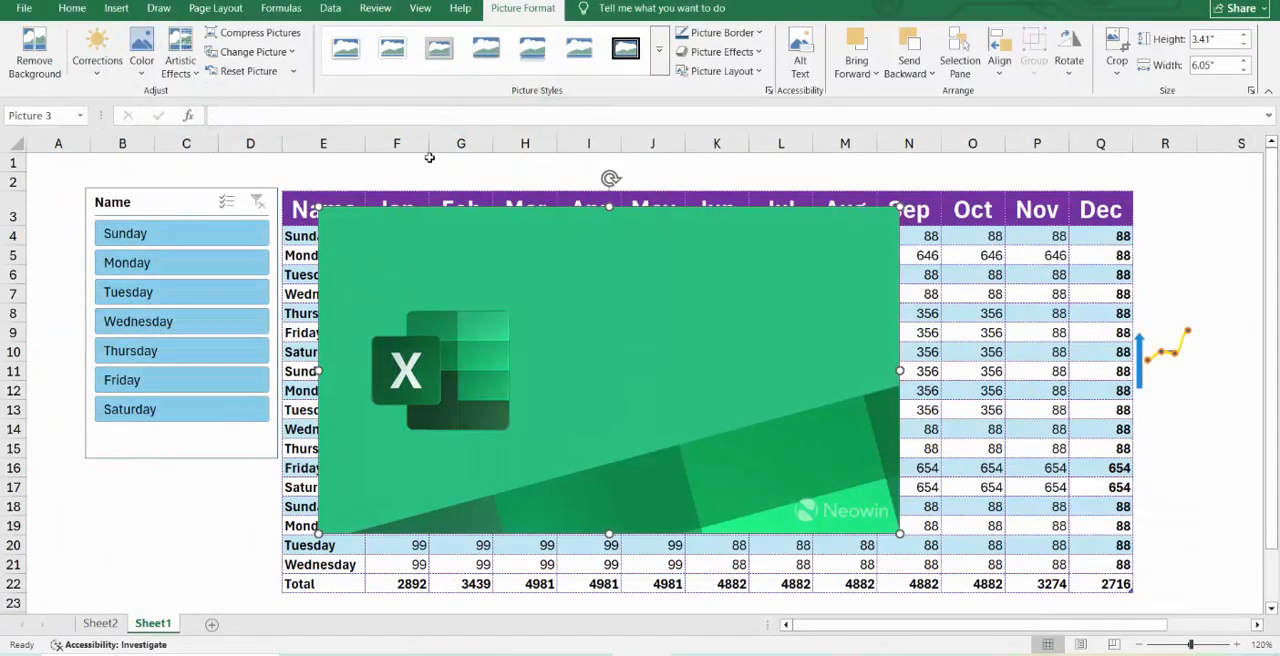
Reset the green Excel picture's formatting, try resetting both picture and size, and undo that size reset.
left_click(294, 71)
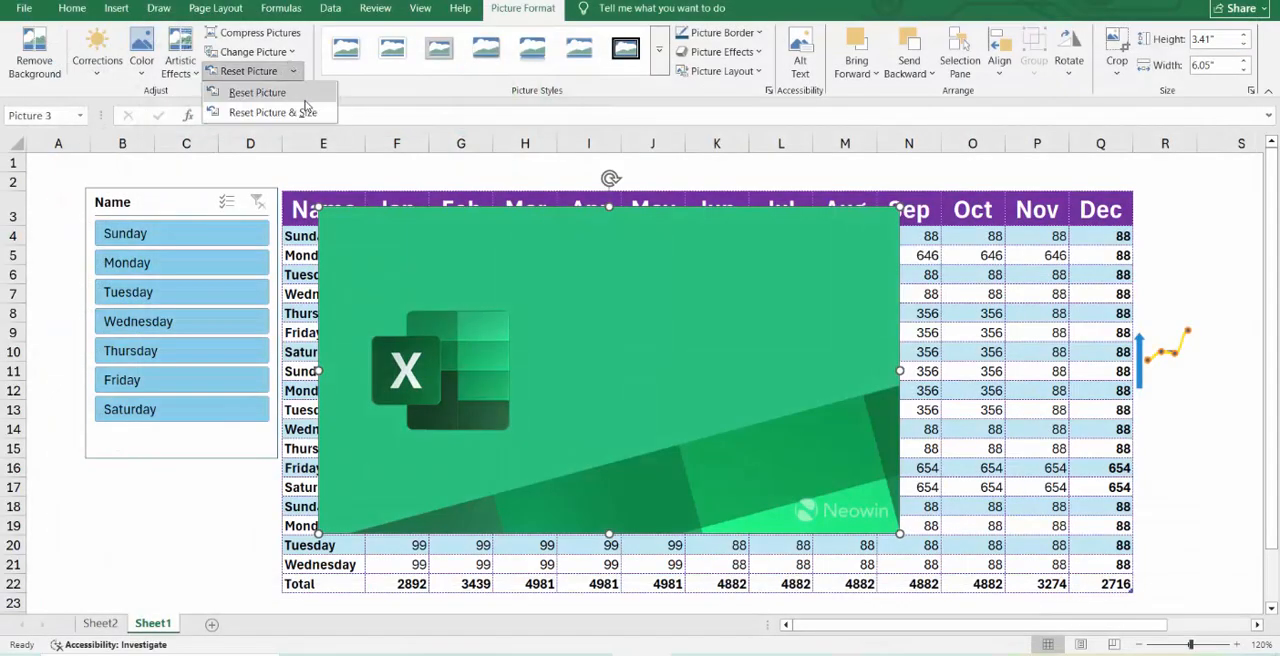
left_click(304, 98)
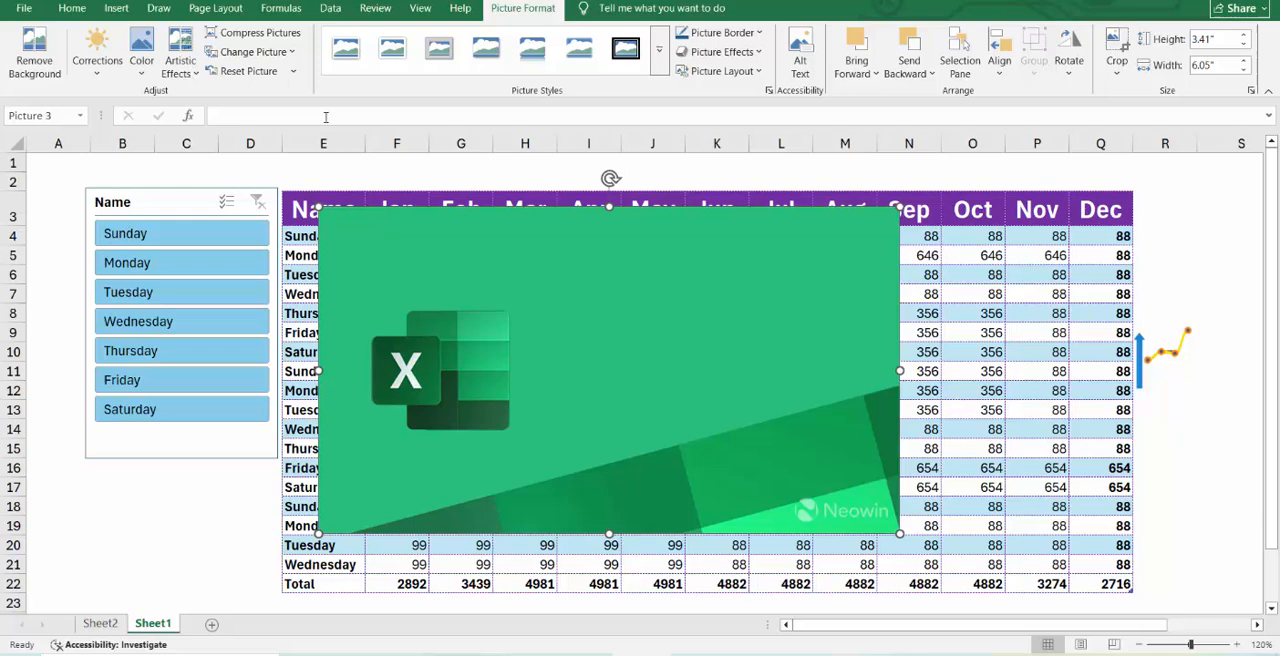
left_click(292, 75)
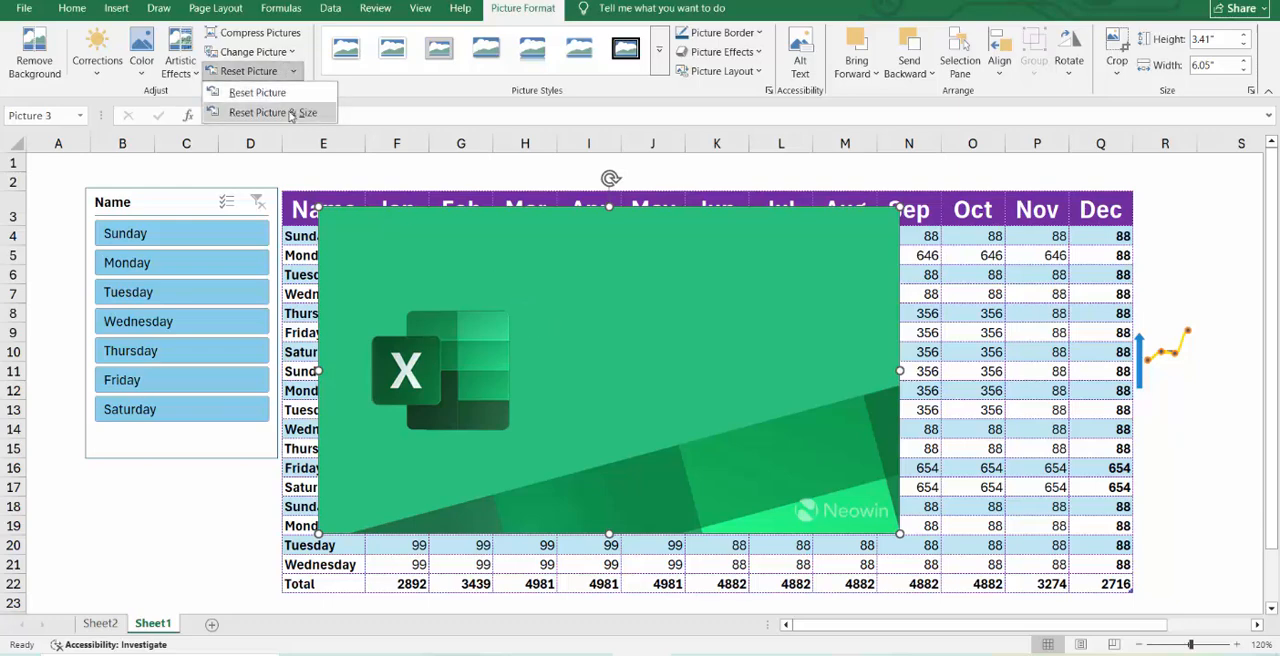
left_click(296, 112)
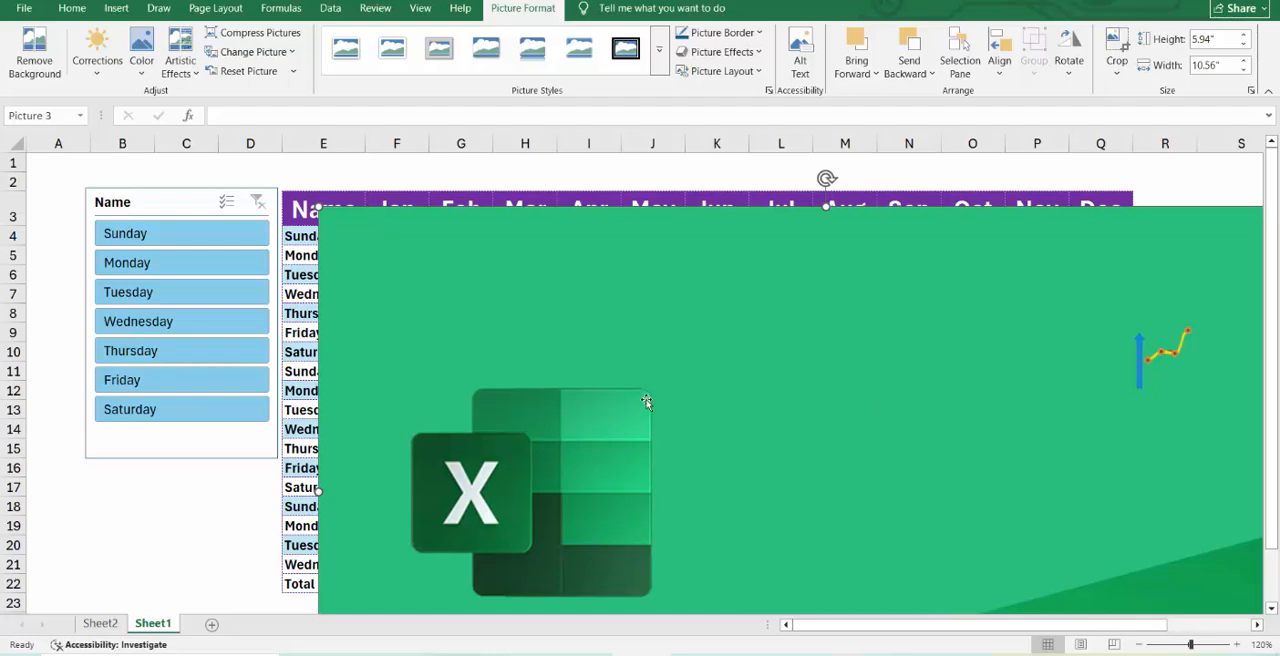
key("ctrl+z")
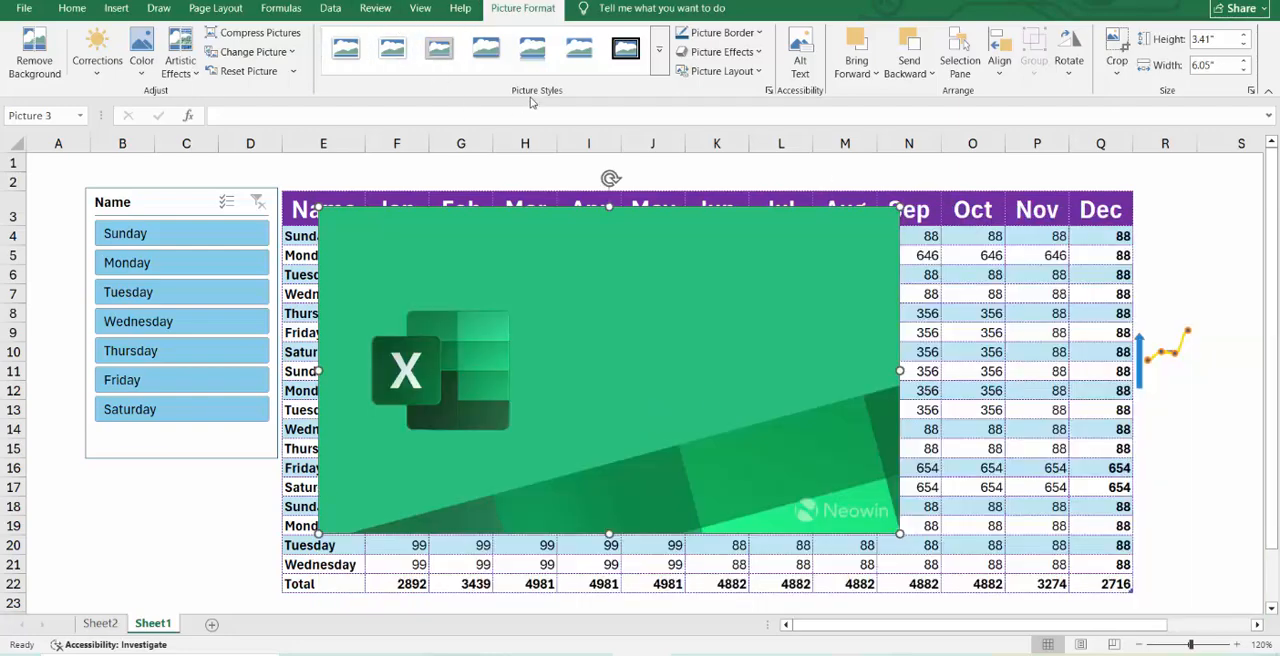
Preview the picture style presets and give the green Excel picture a standard purple border.
left_click(659, 63)
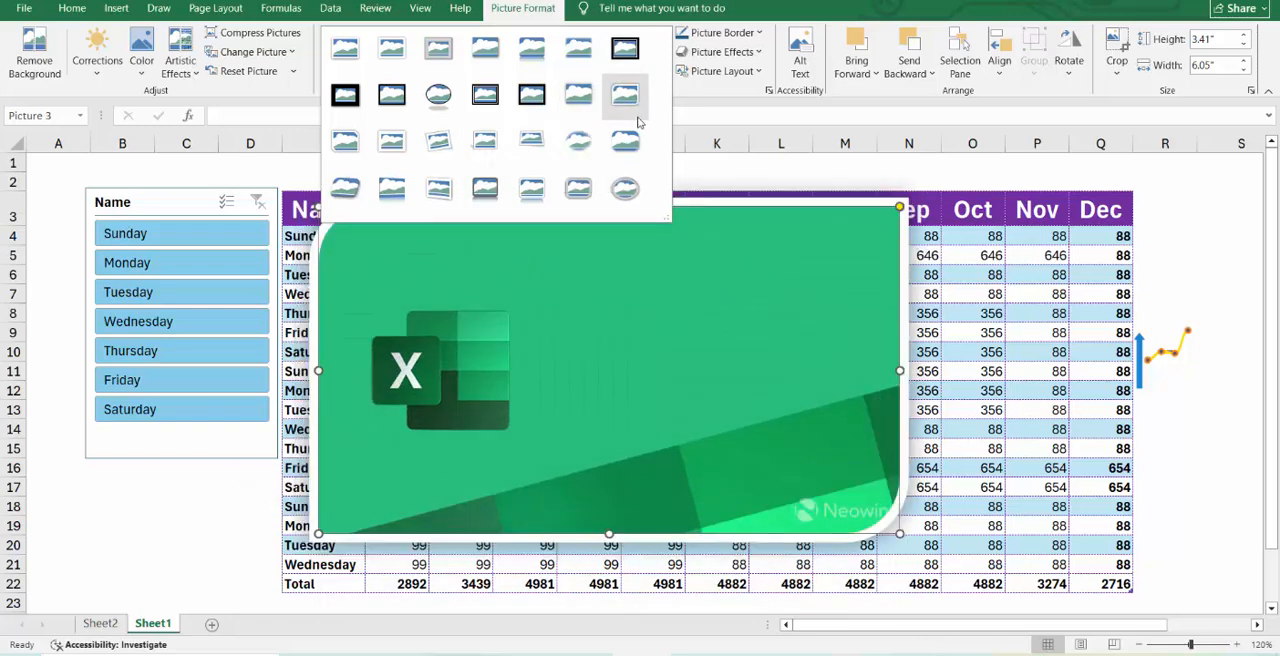
left_click(800, 370)
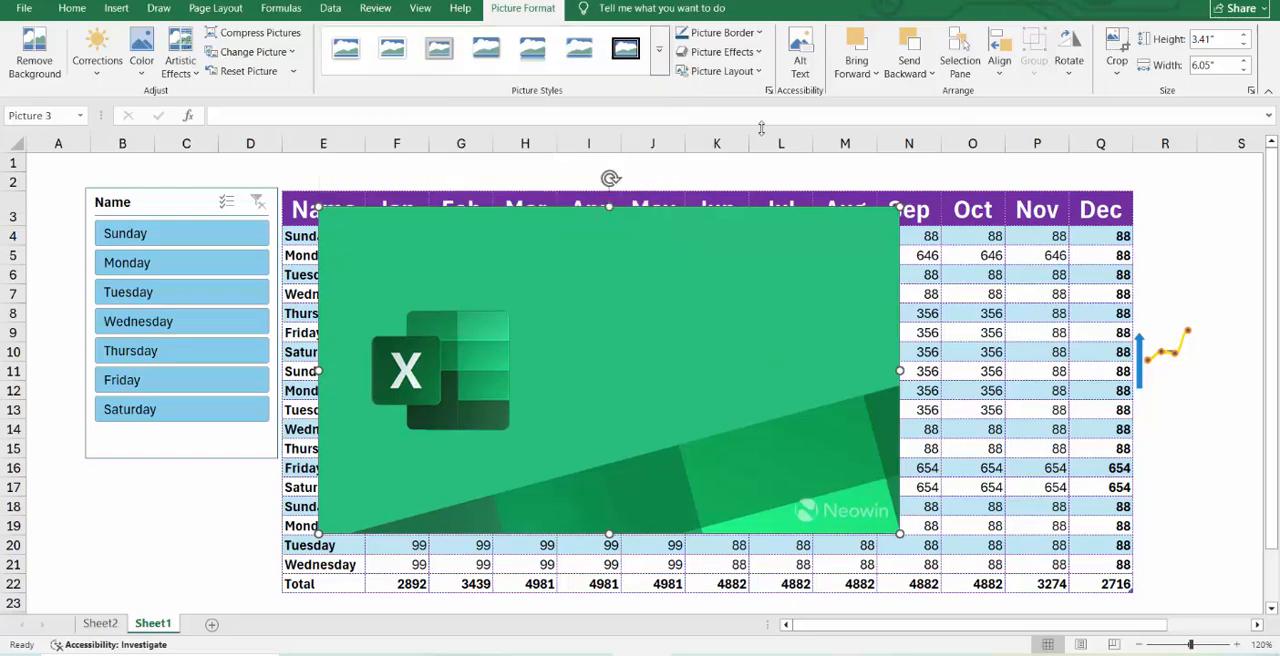
left_click(762, 34)
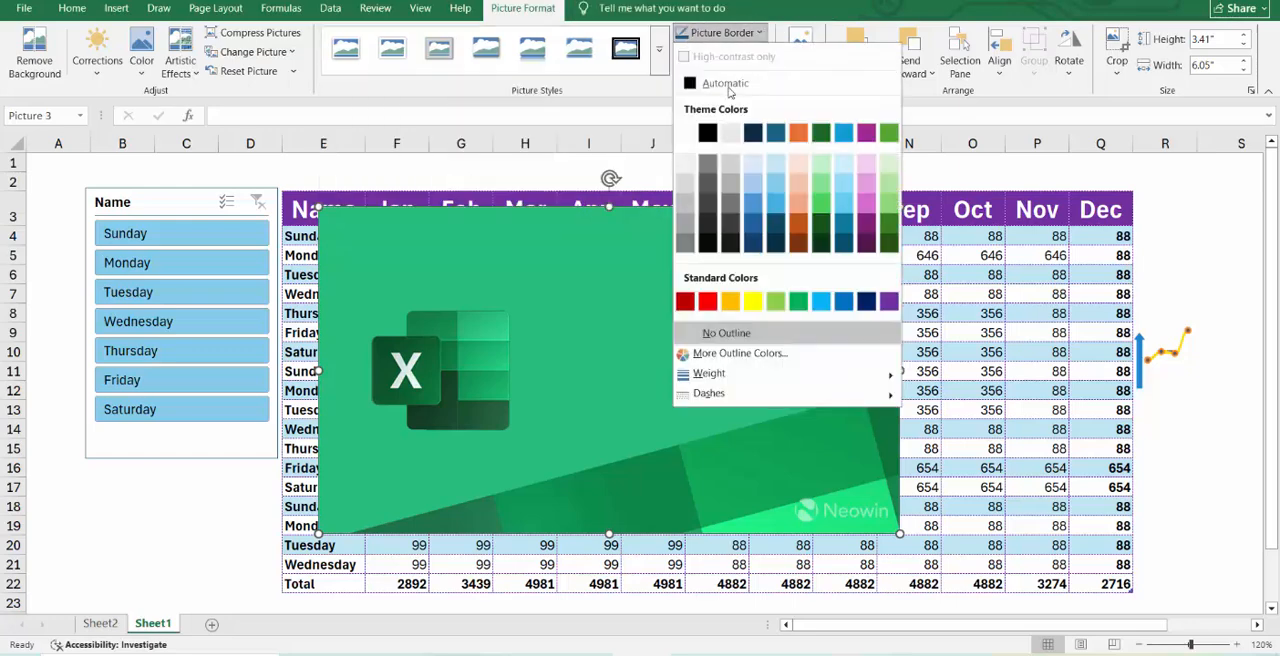
left_click(896, 302)
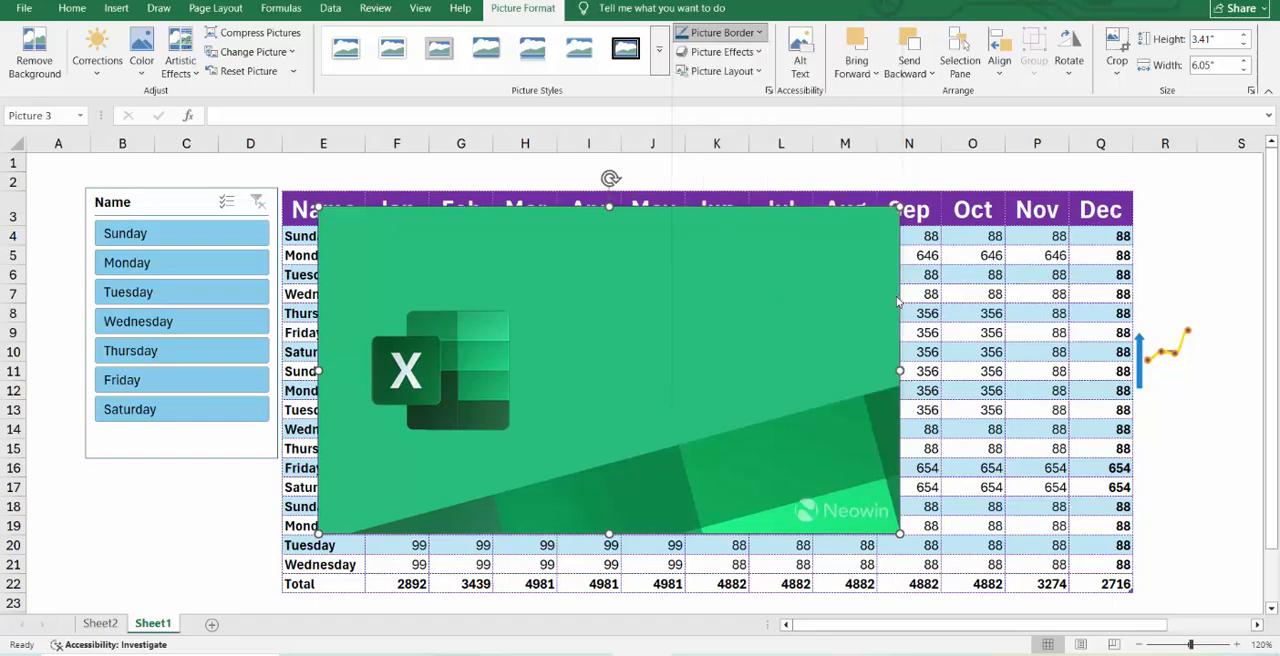
Preview the shadow and reflection effects and the picture layouts available for the green Excel picture.
left_click(722, 51)
mouse_move(740, 116)
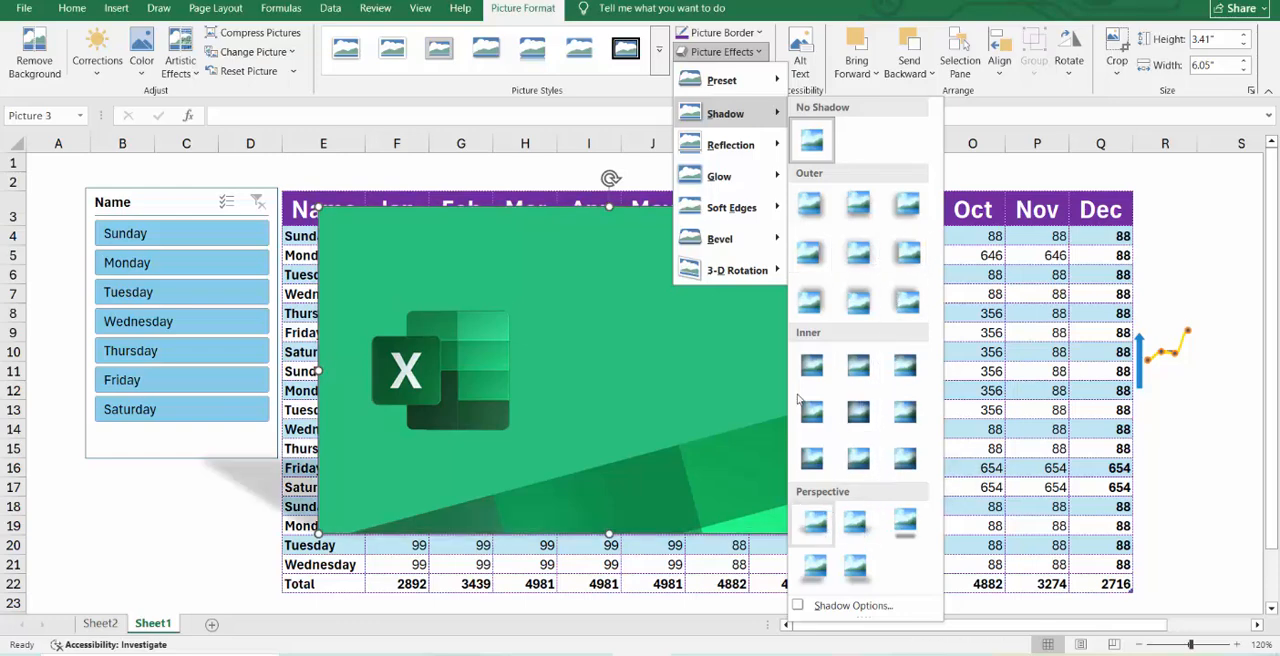
mouse_move(735, 145)
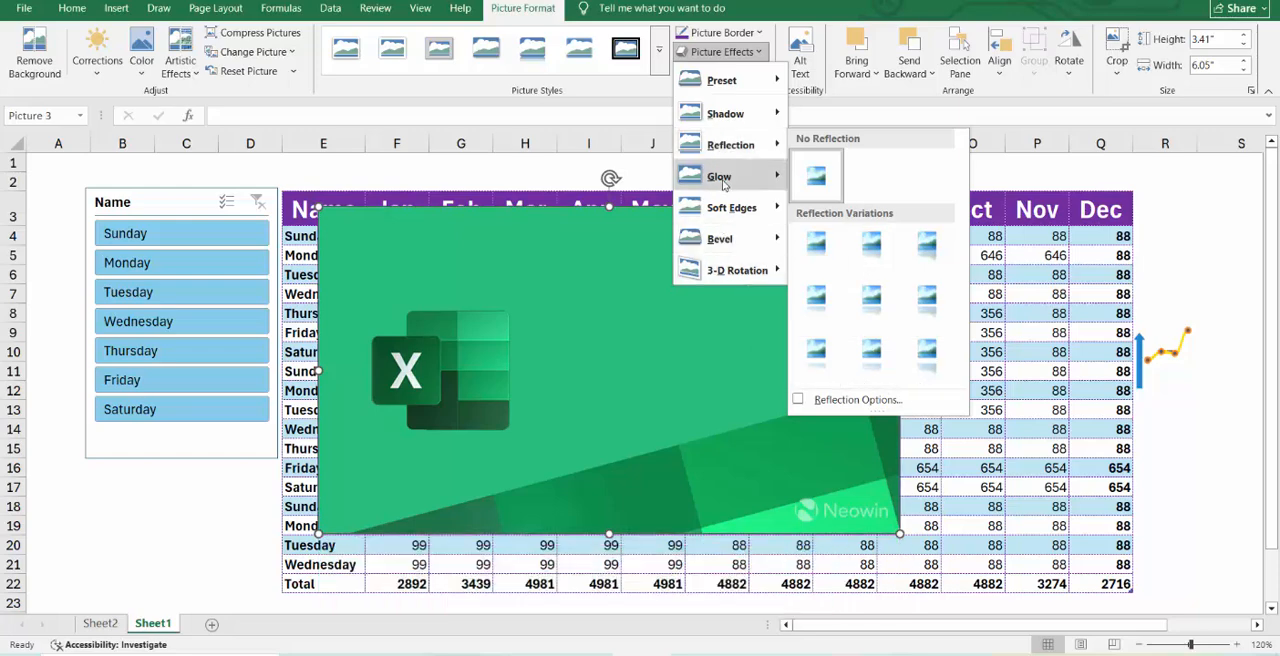
left_click(776, 2)
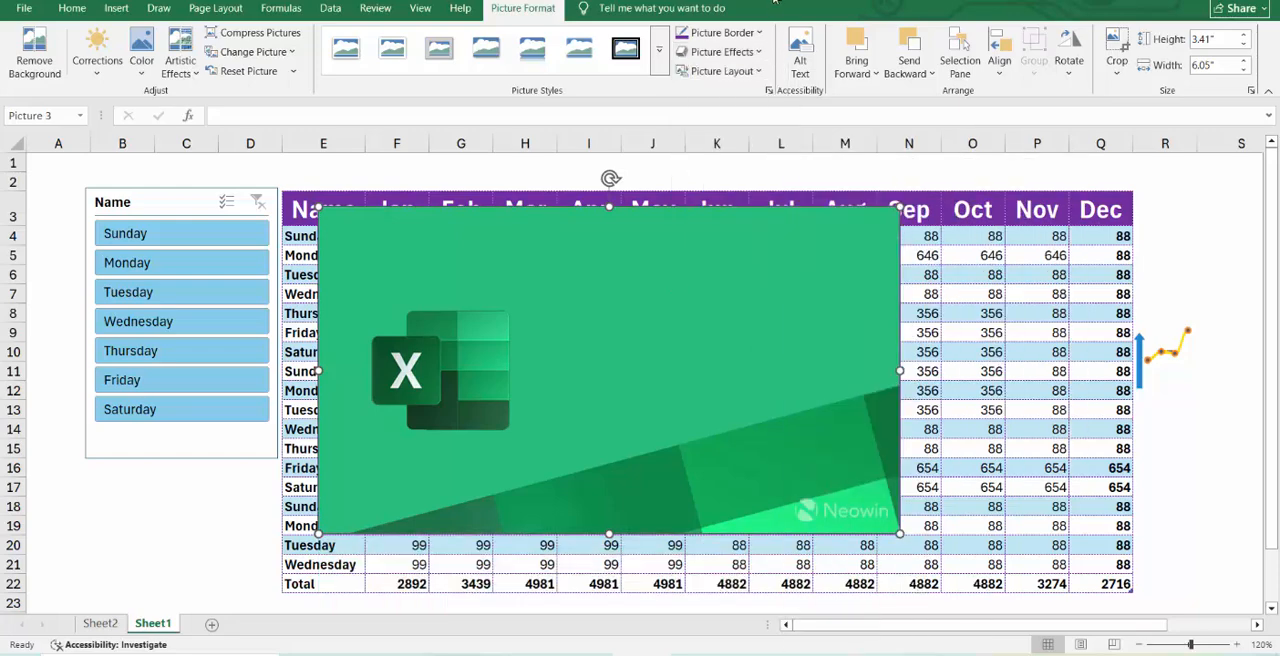
left_click(757, 73)
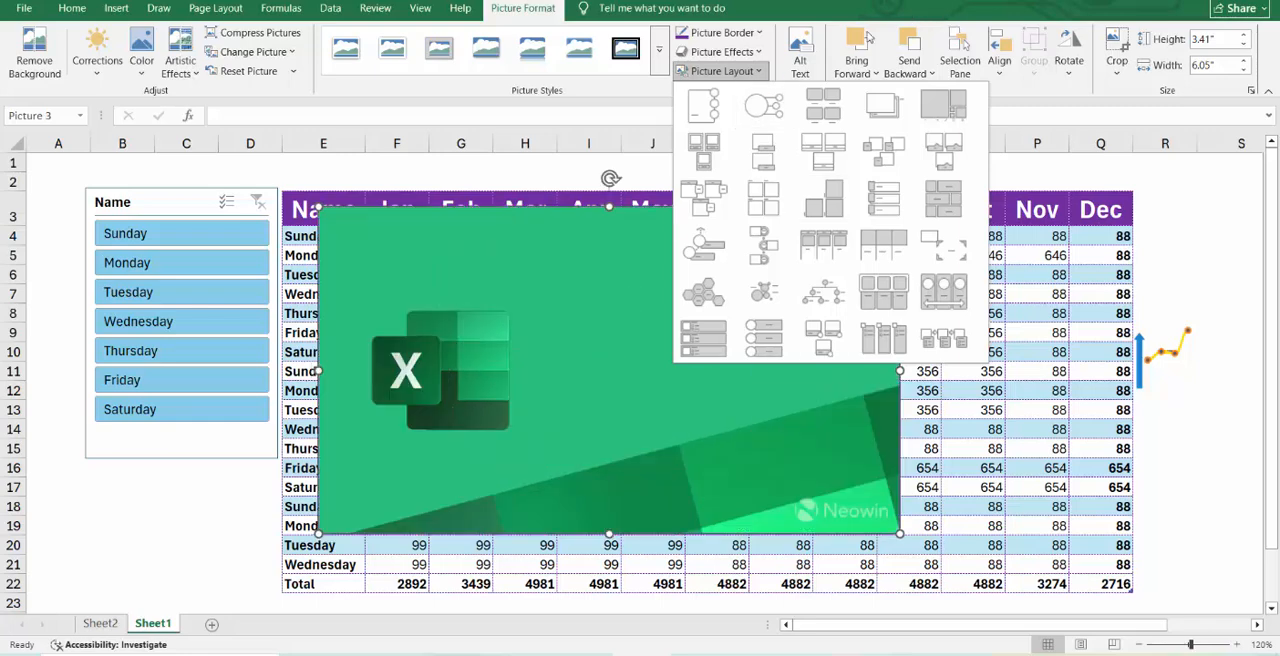
Enter "gdfgdfgfg" as the alt text of the green Excel picture.
left_click(816, 64)
left_click(808, 52)
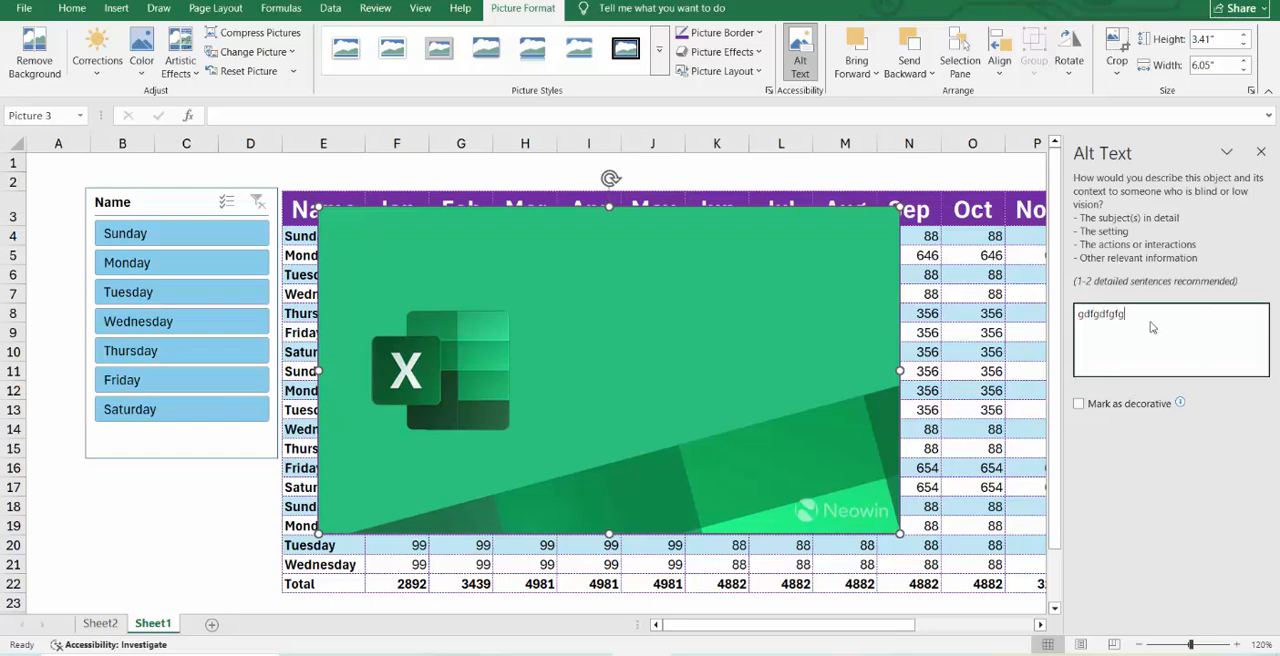
Finish the alt text entry for the green Excel picture and close the Alt Text pane.
left_click(619, 228)
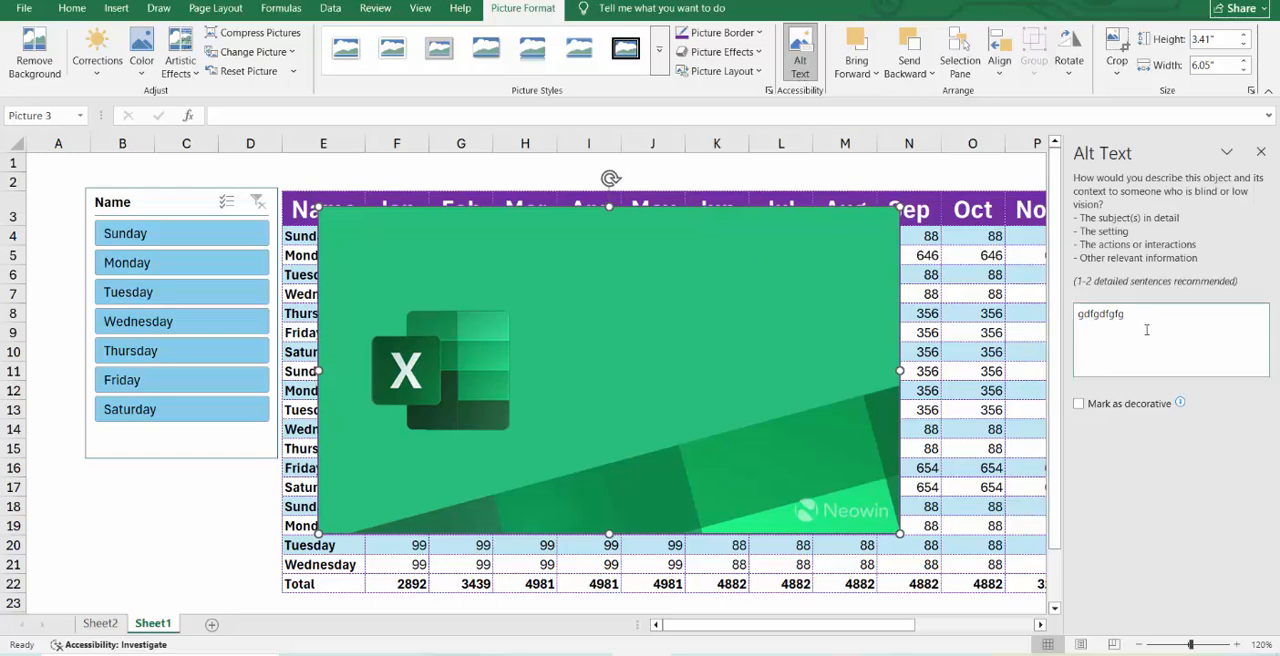
left_click_drag(1143, 332, 1005, 333)
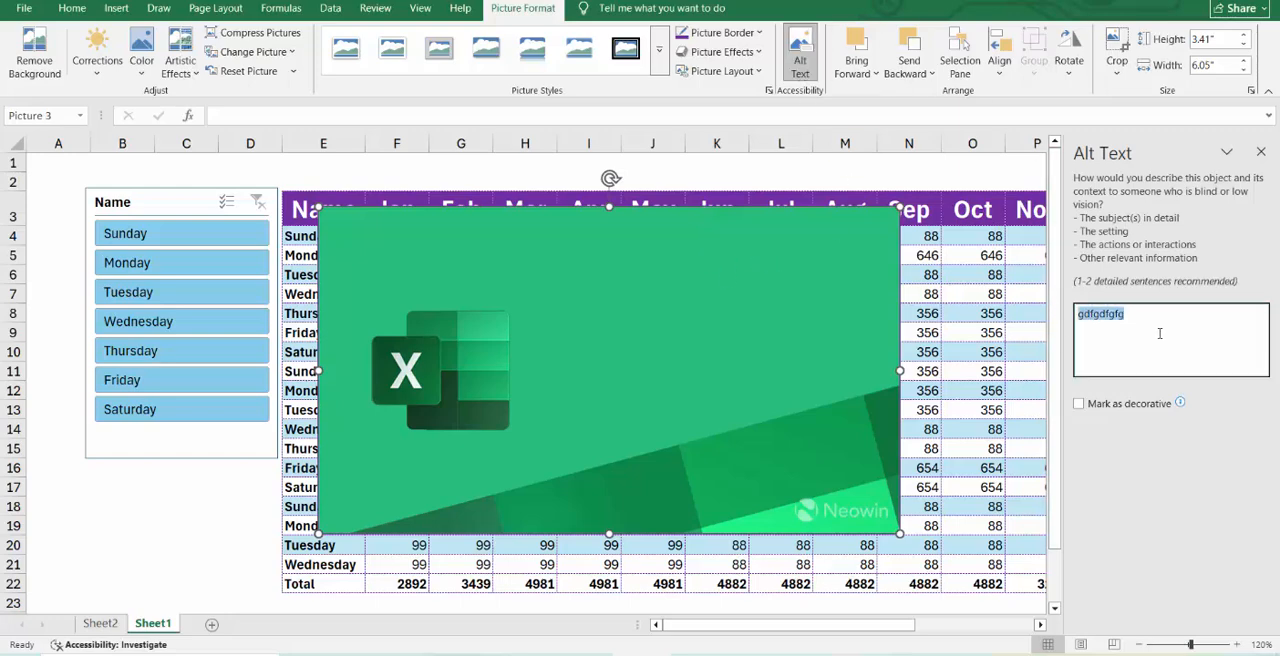
left_click(1260, 151)
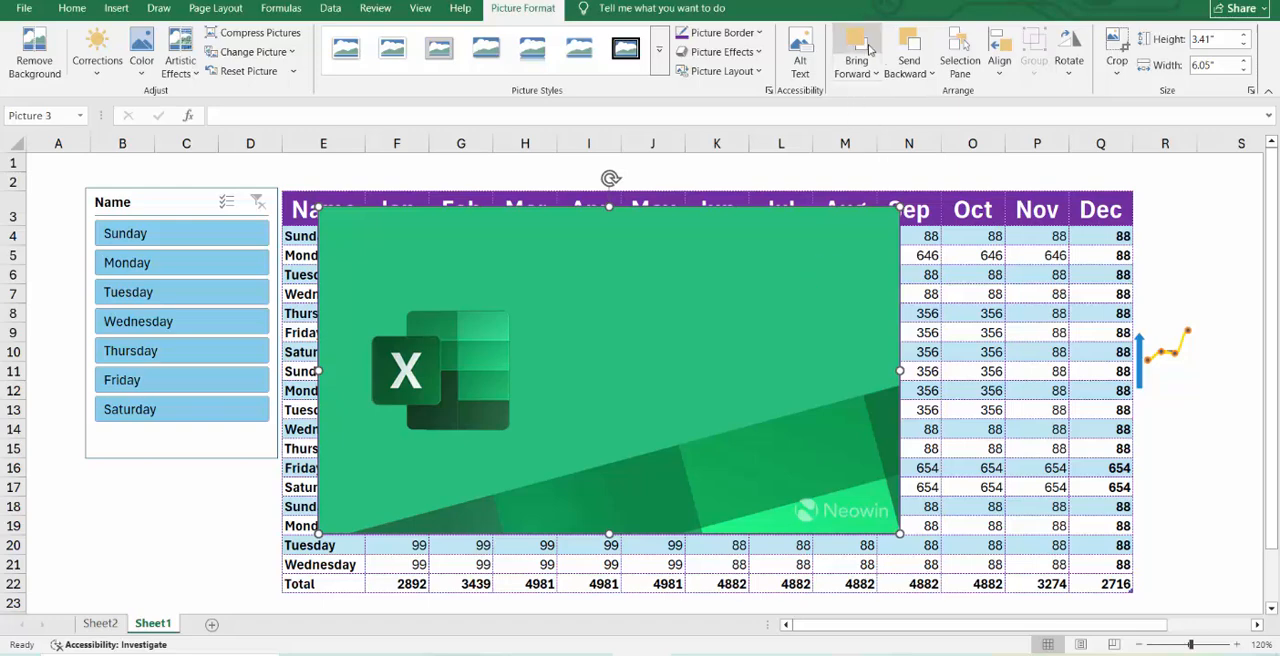
Bring the green Excel picture forward in the stacking order.
left_click(869, 66)
left_click(874, 94)
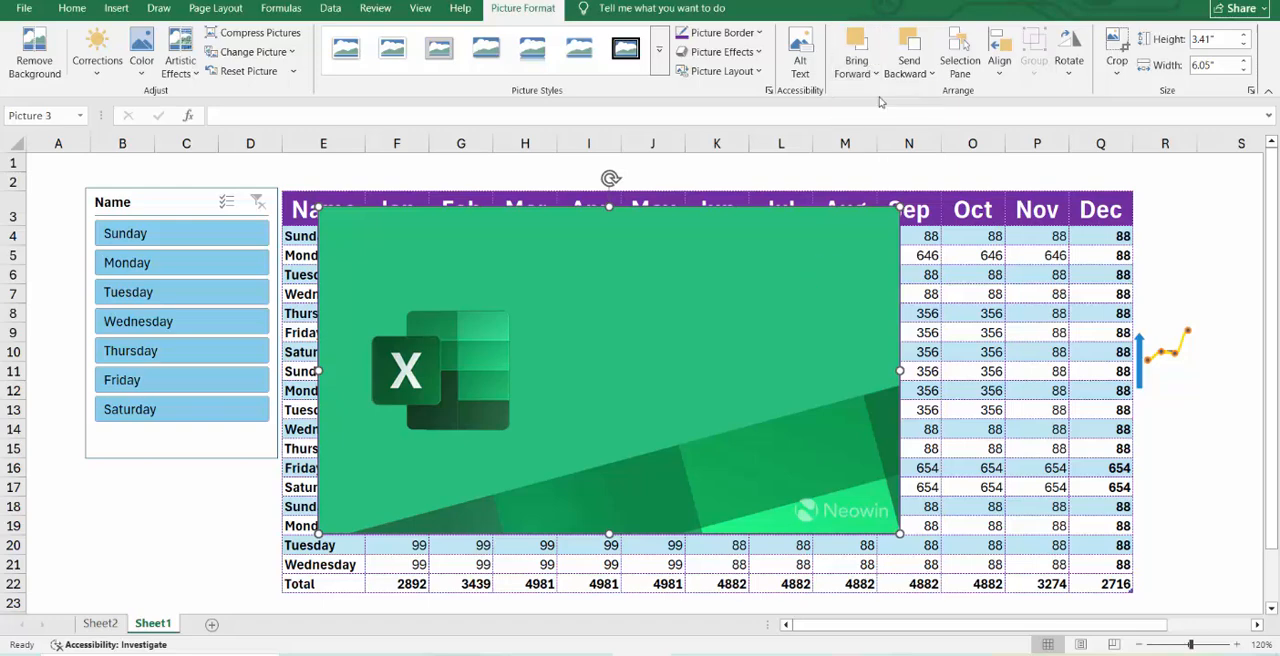
left_click(868, 73)
left_click(868, 92)
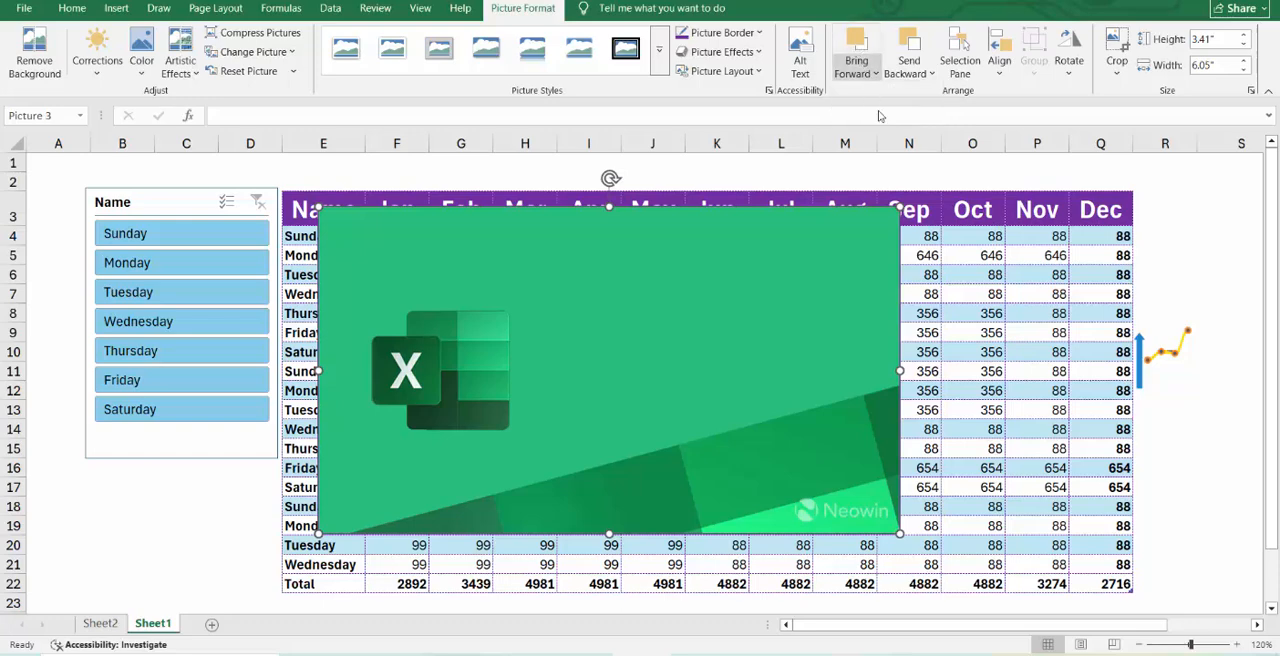
Move the small chart picture from beside the table onto the green Excel picture and bring it to the front.
left_click_drag(1140, 356, 654, 353)
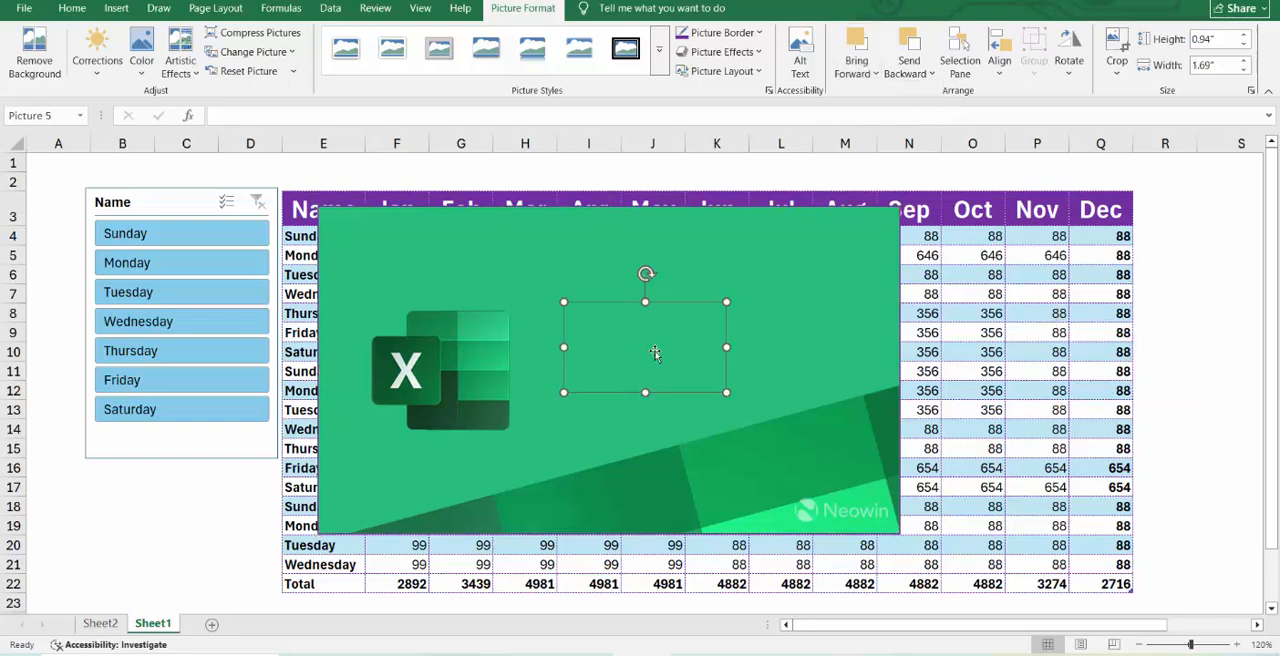
left_click(847, 50)
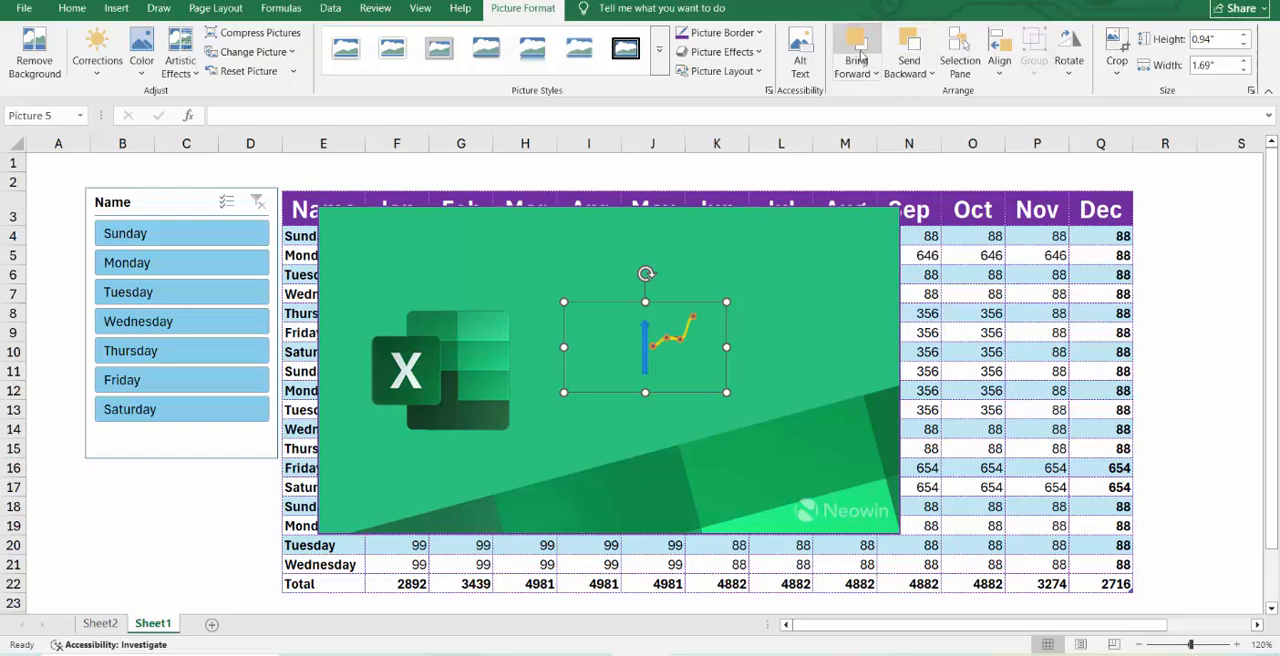
left_click(864, 59)
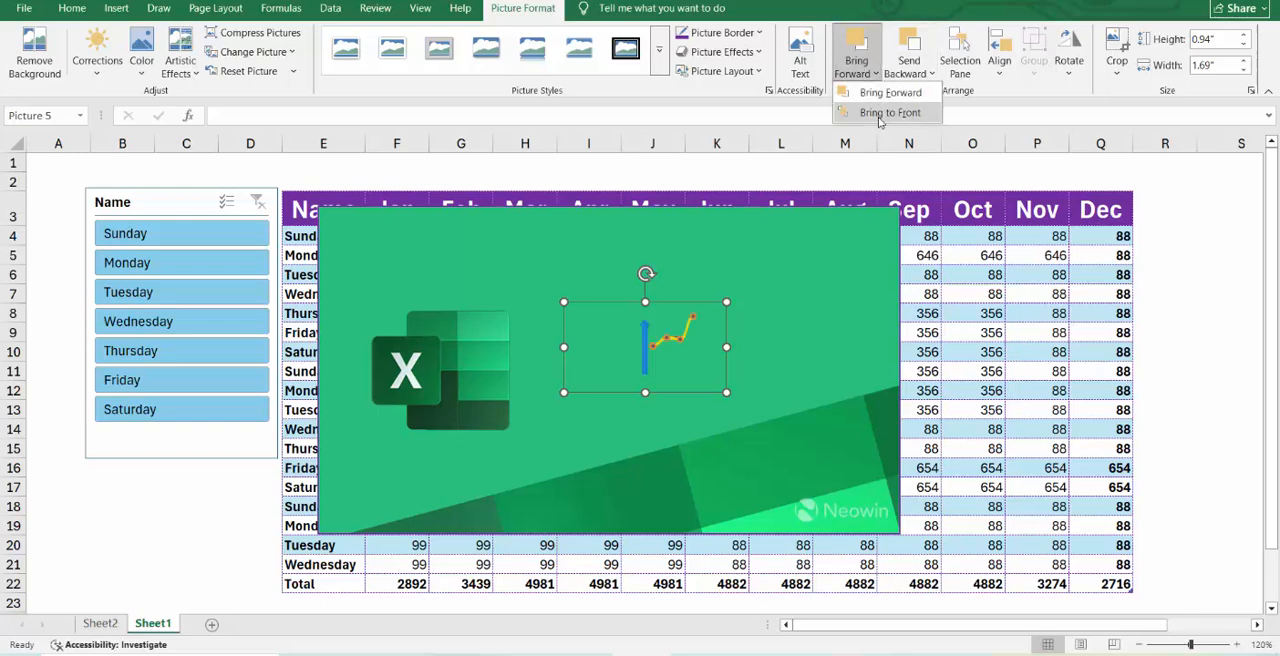
left_click(877, 117)
left_click(870, 76)
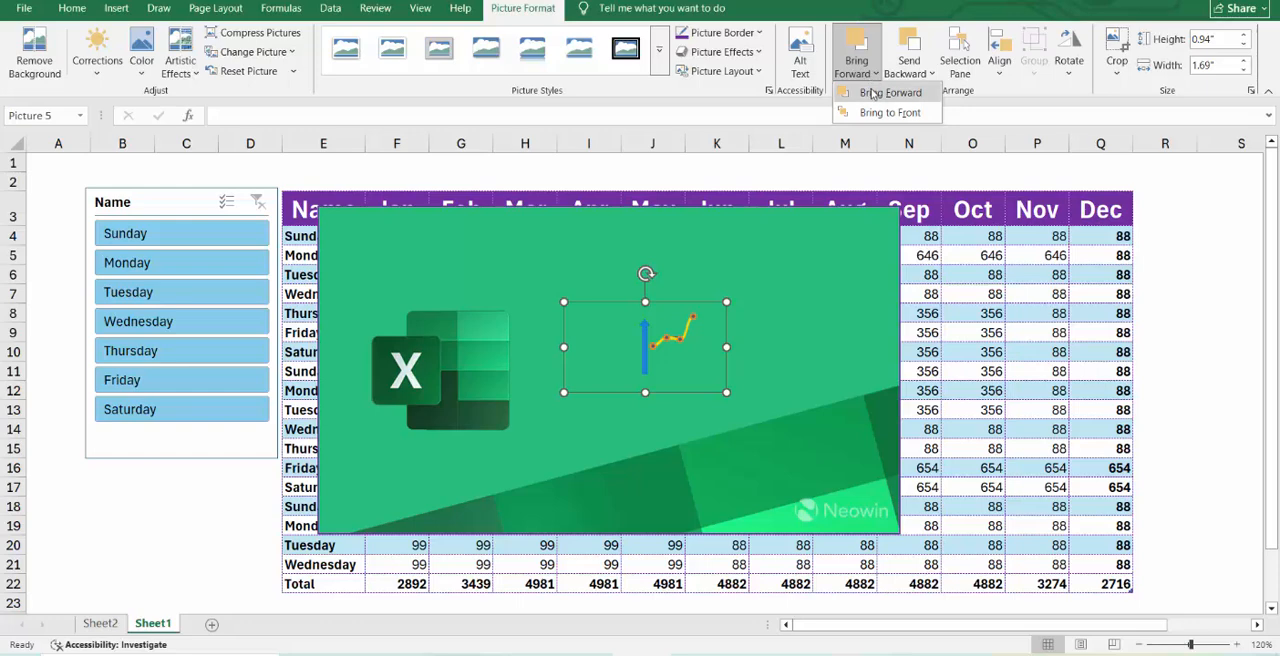
left_click(862, 90)
Select the green Excel picture and bring it forward over the small chart picture.
left_click(775, 302)
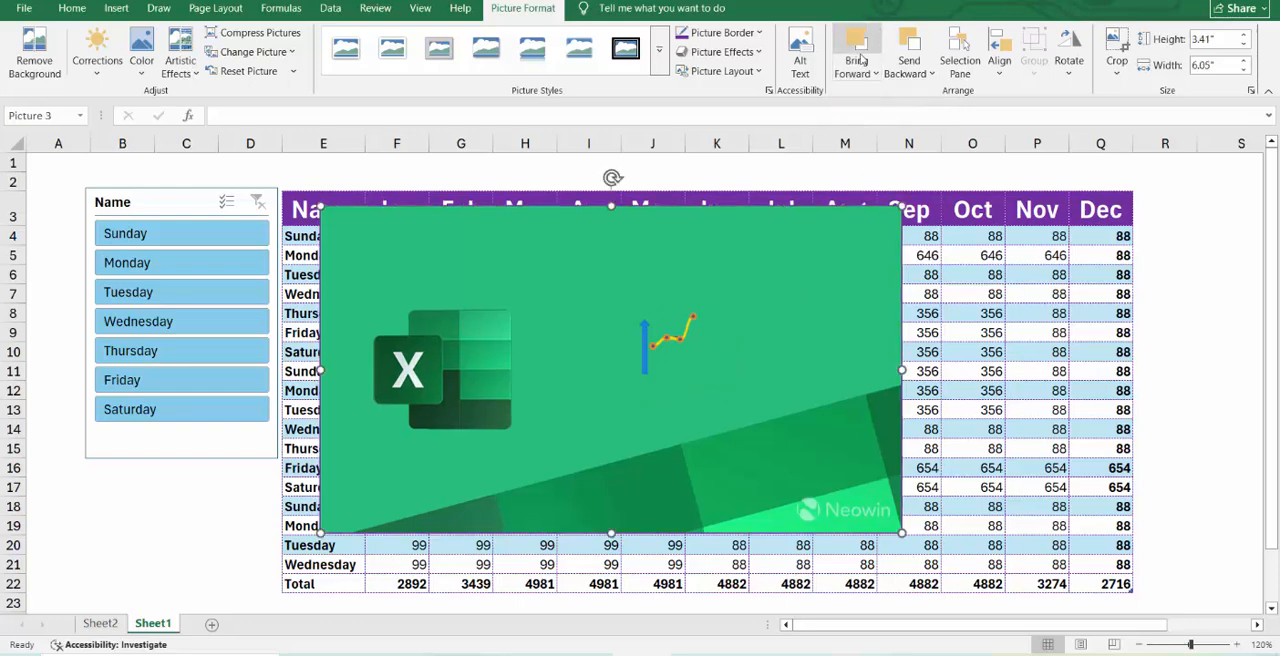
left_click(862, 68)
left_click(874, 95)
left_click(864, 70)
Send the green Excel picture backward and all the way to the back, behind the small chart picture.
left_click(904, 70)
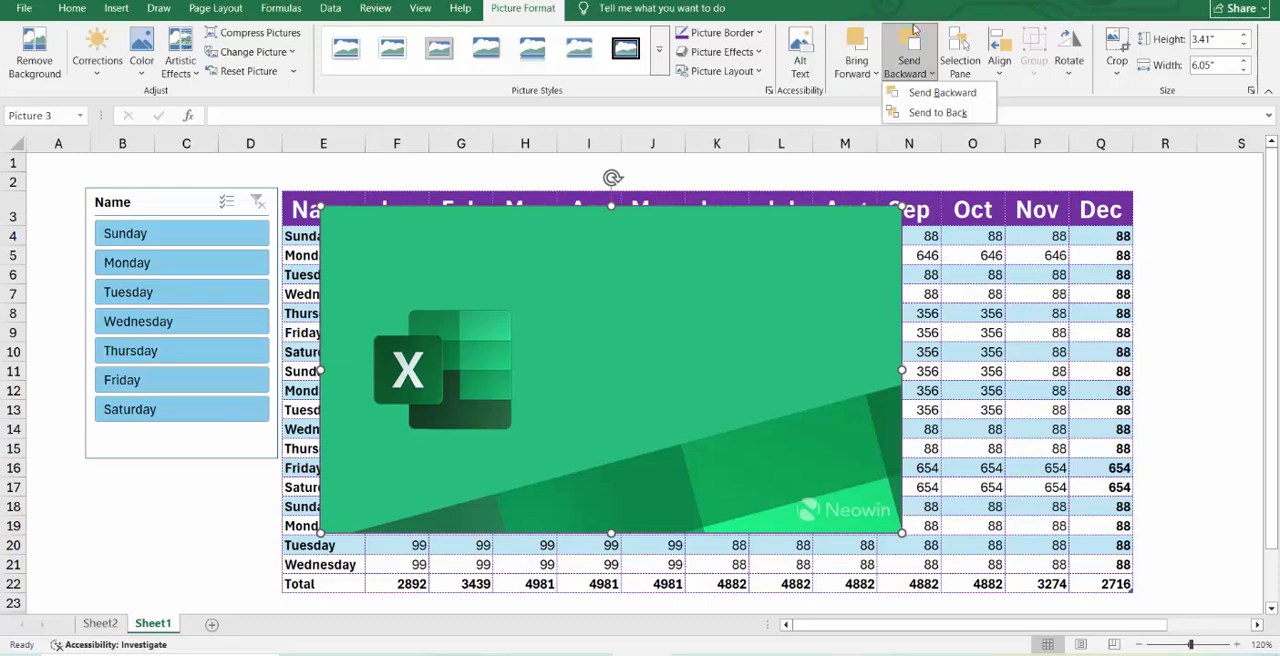
left_click(936, 93)
left_click(928, 70)
left_click(934, 119)
left_click(908, 70)
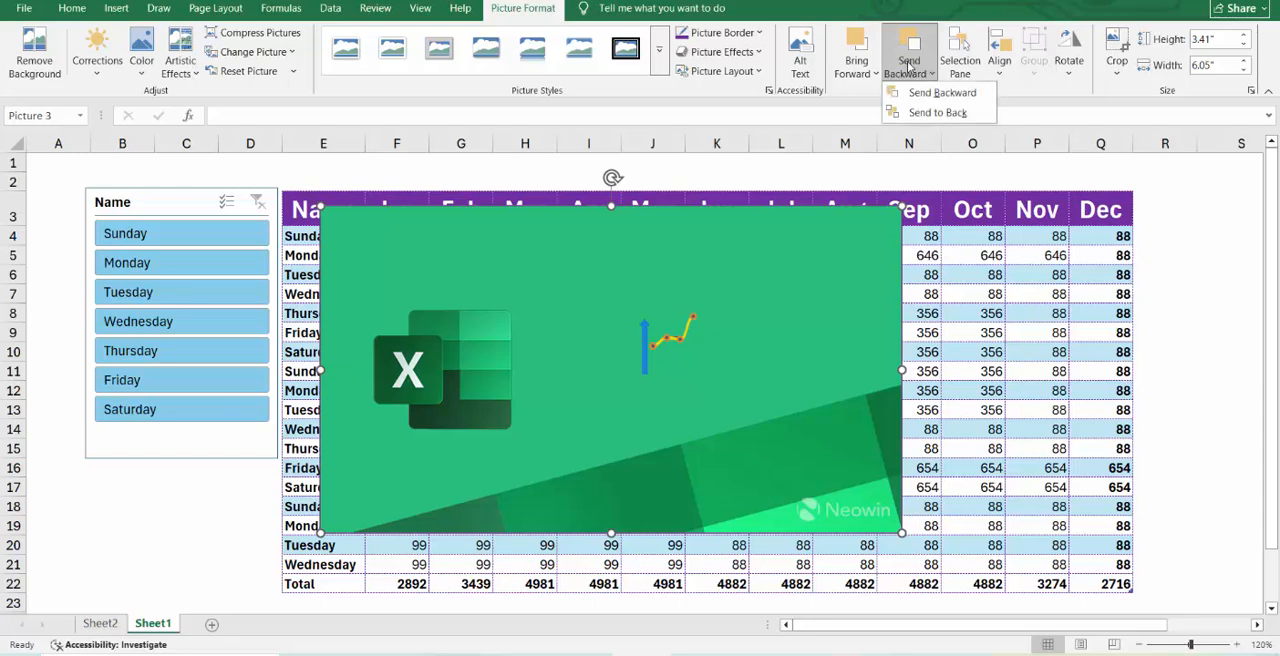
Review the sheet's objects in the Selection pane and look at the alignment options for the green Excel picture.
left_click(958, 45)
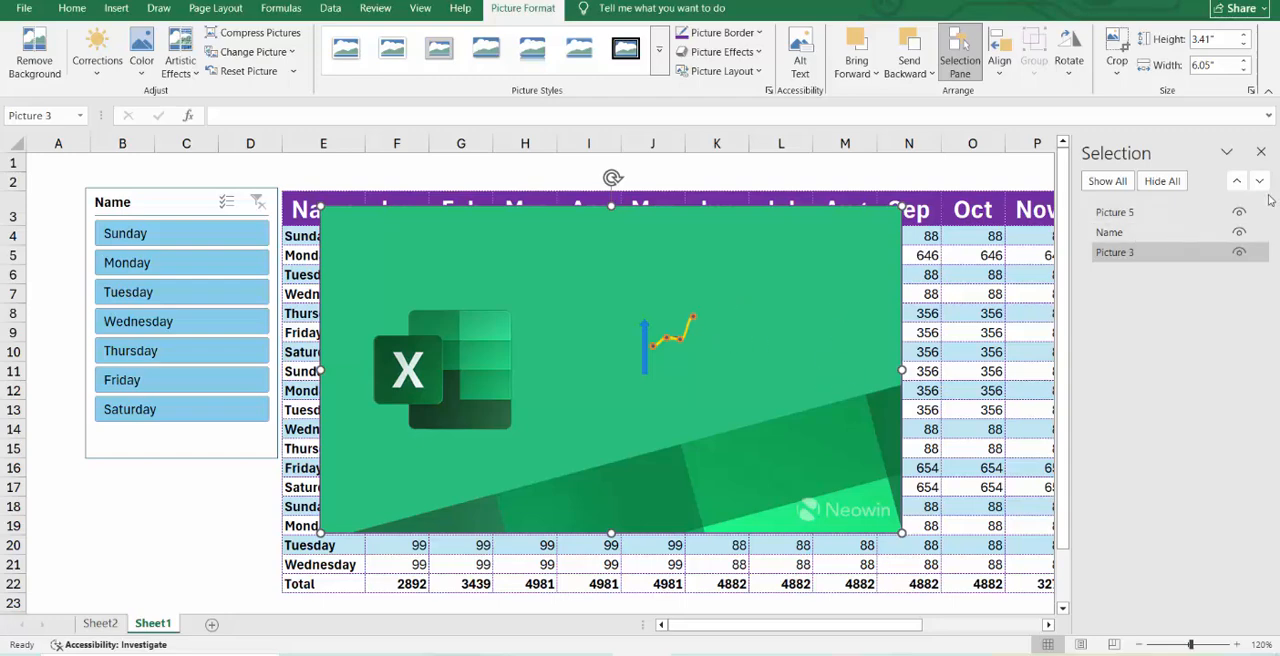
left_click(1261, 152)
left_click(1000, 70)
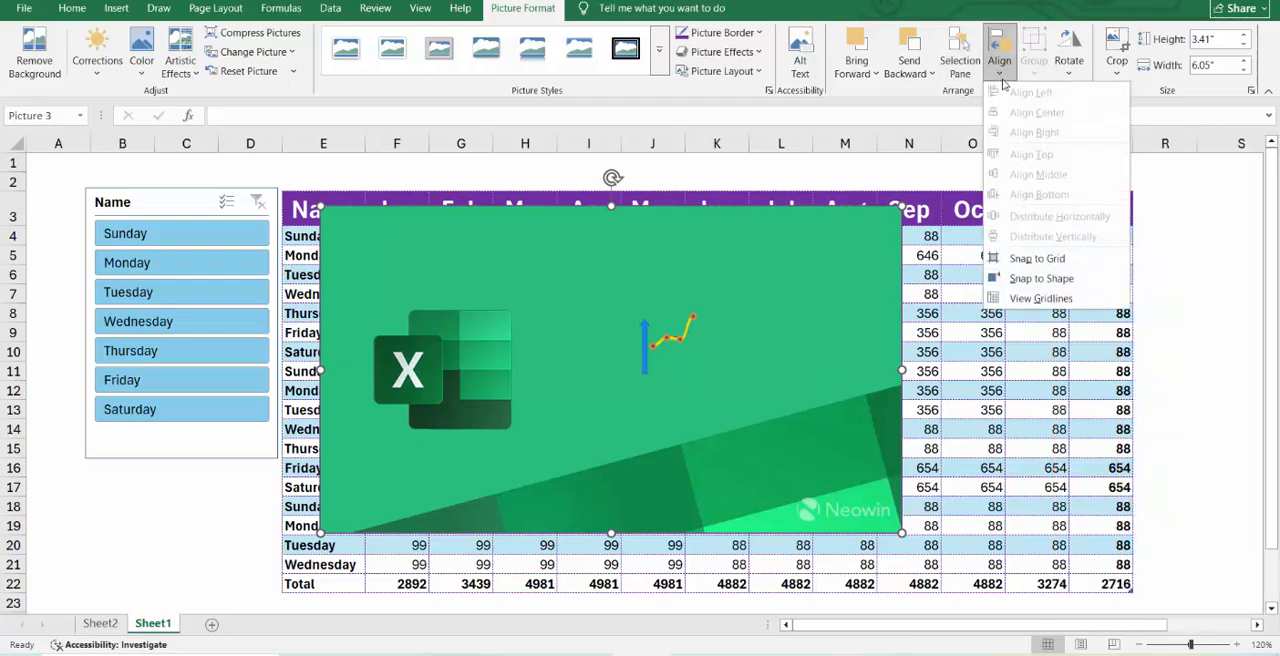
Select the chart picture together with the green Excel picture, try left alignment, and align their horizontal centers.
left_click(676, 319)
left_click(680, 329)
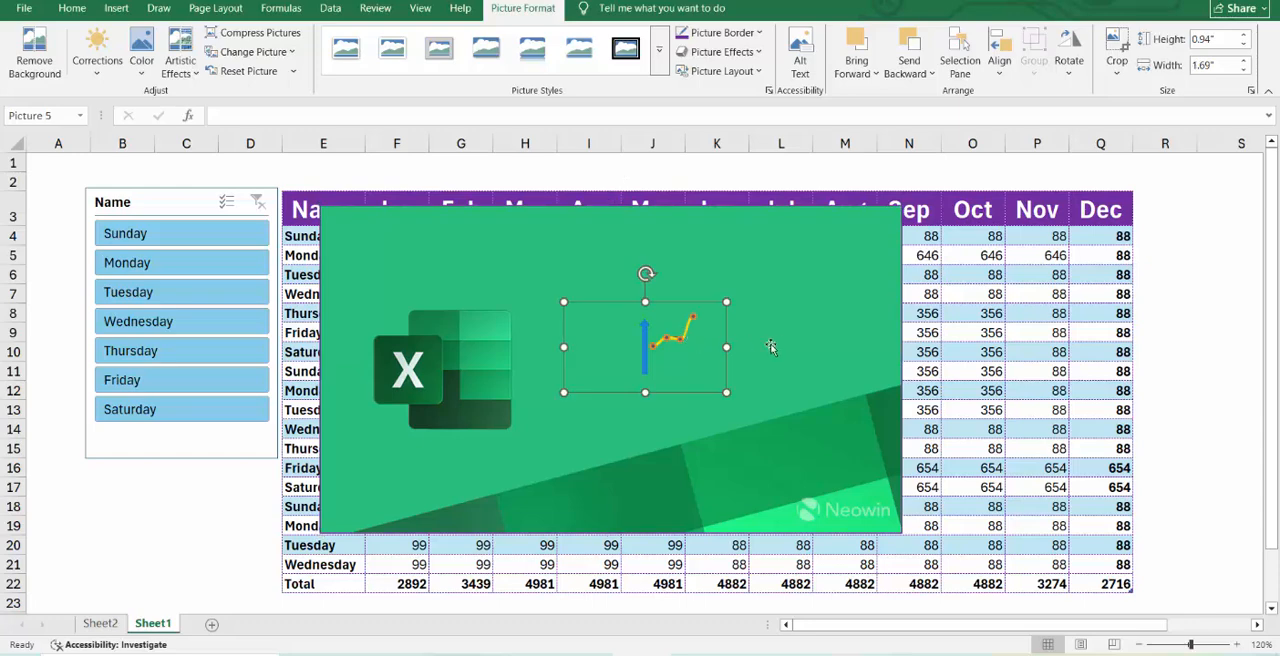
left_click(803, 337, "ctrl")
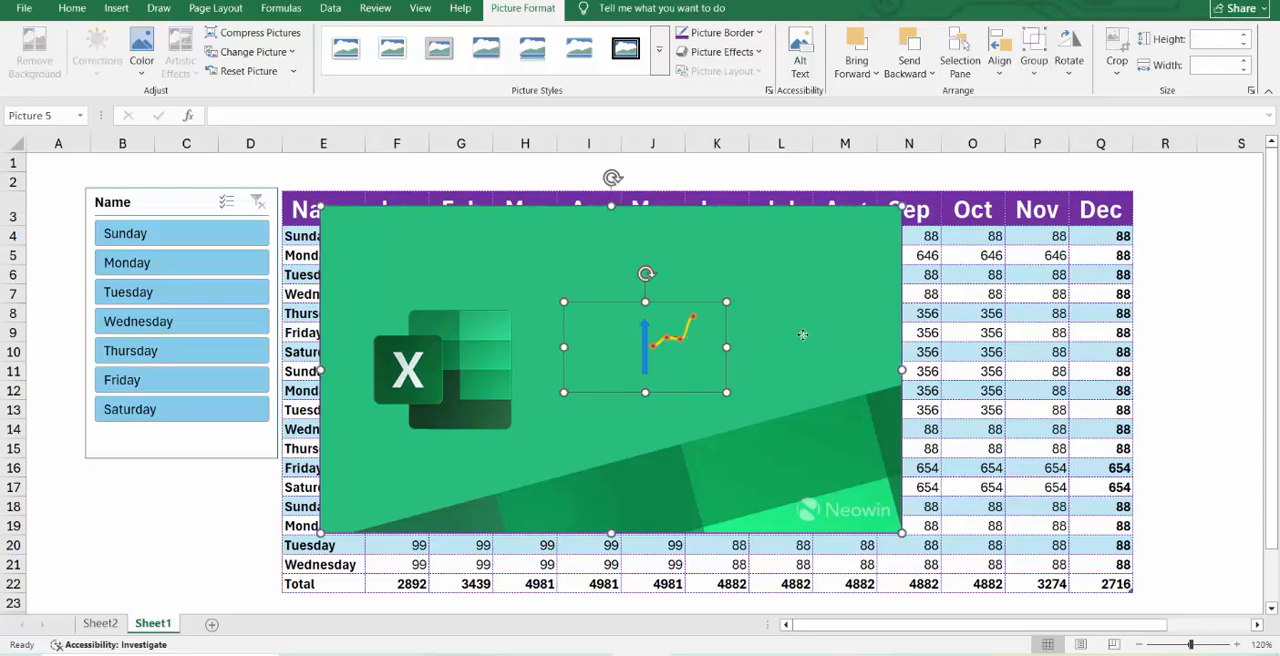
left_click(1000, 68)
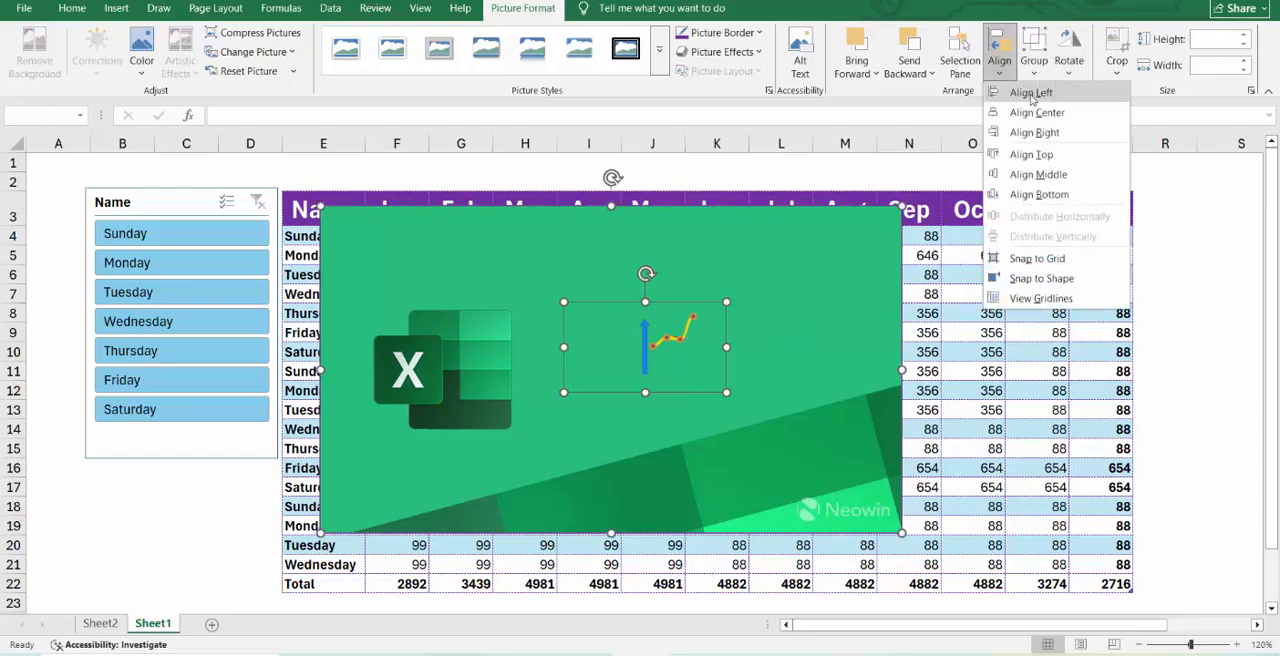
left_click(1031, 93)
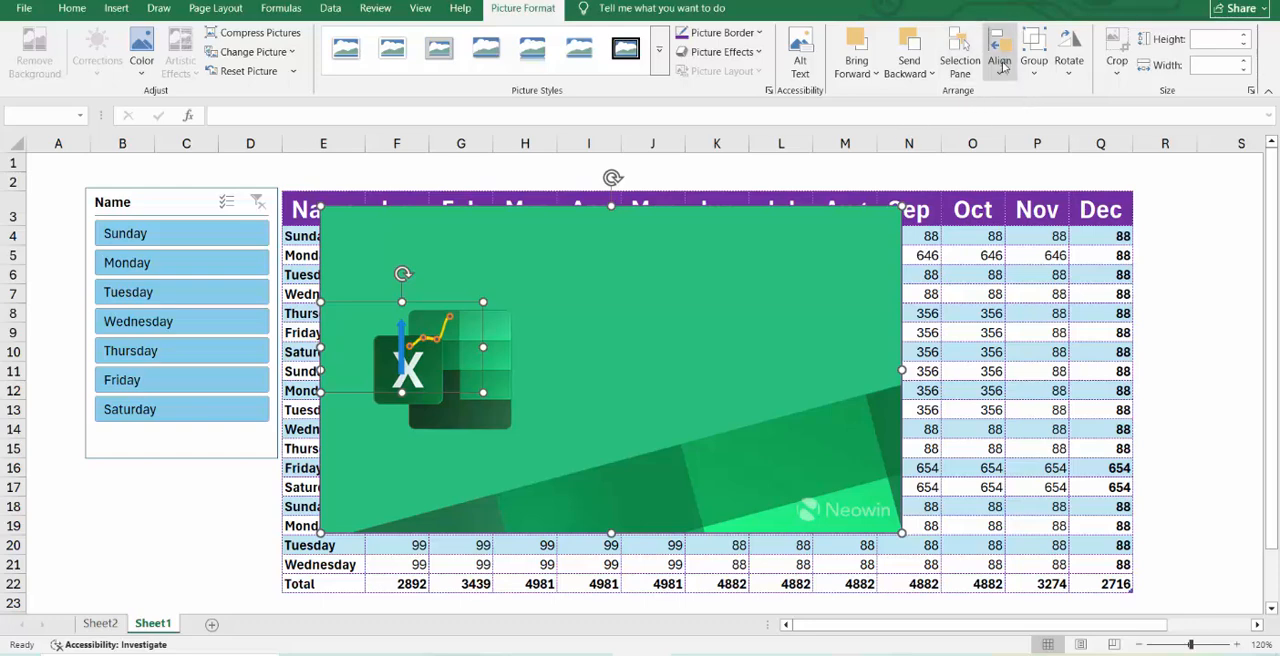
left_click(1000, 68)
left_click(1010, 113)
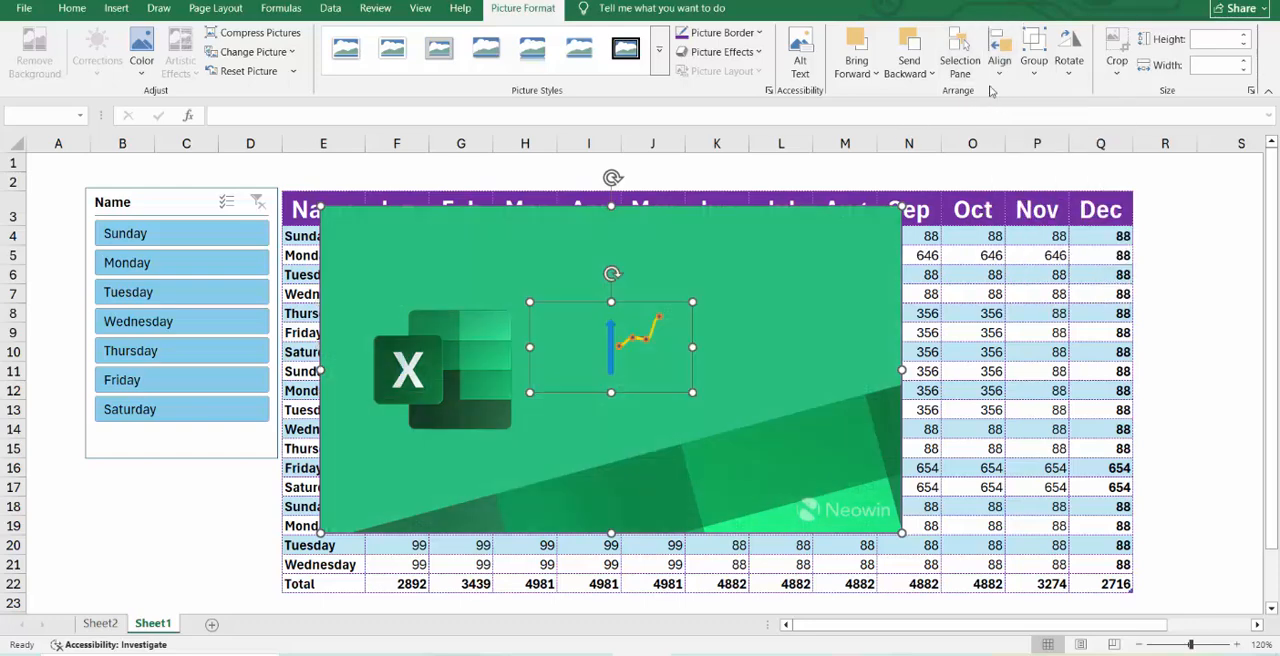
Try top alignment on the two selected pictures and align them at their vertical middle.
left_click(1000, 68)
left_click(1034, 162)
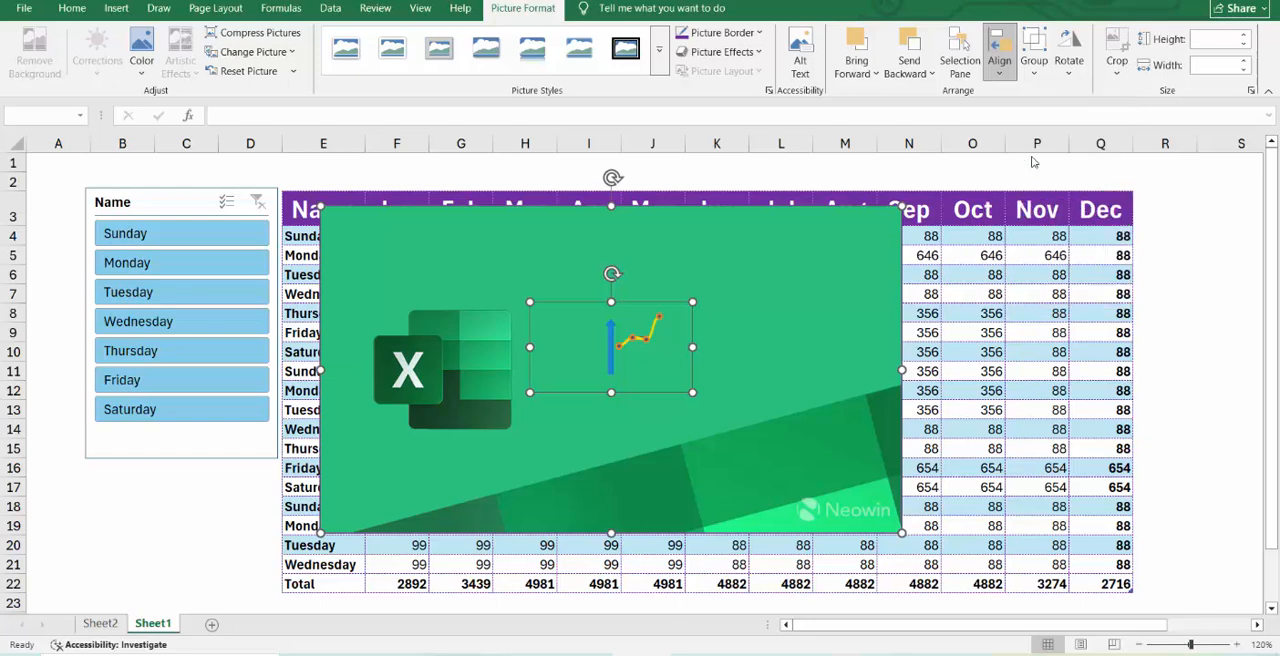
left_click(1000, 68)
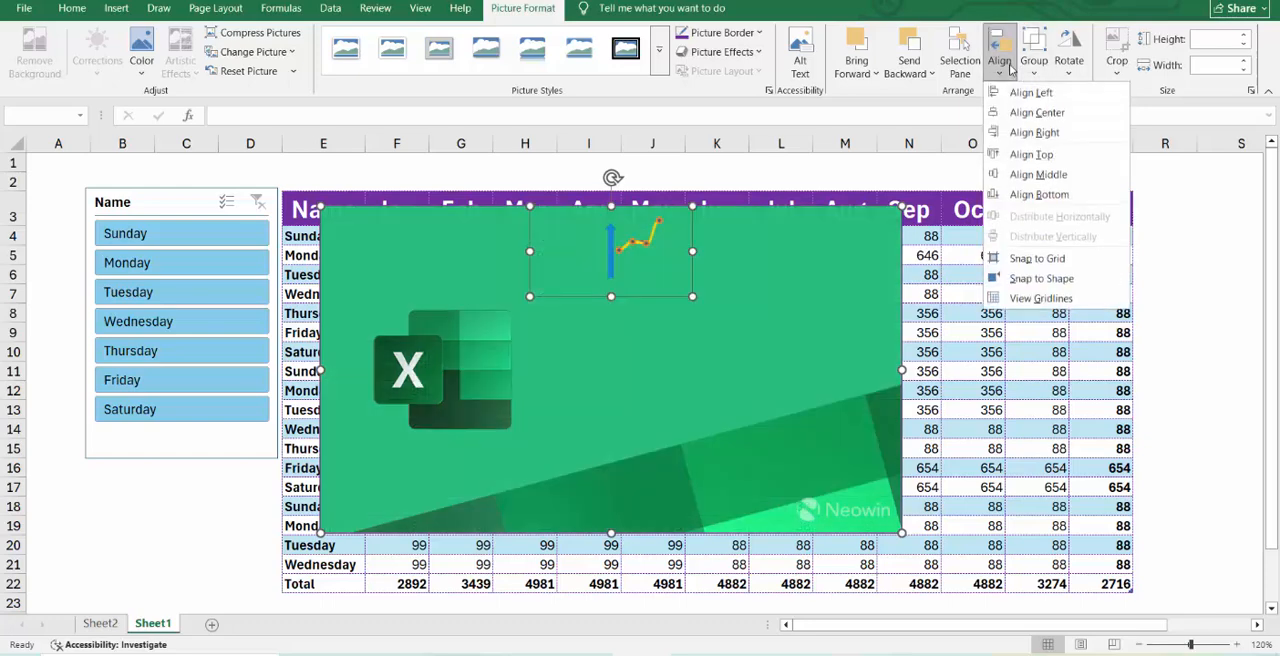
left_click(1037, 185)
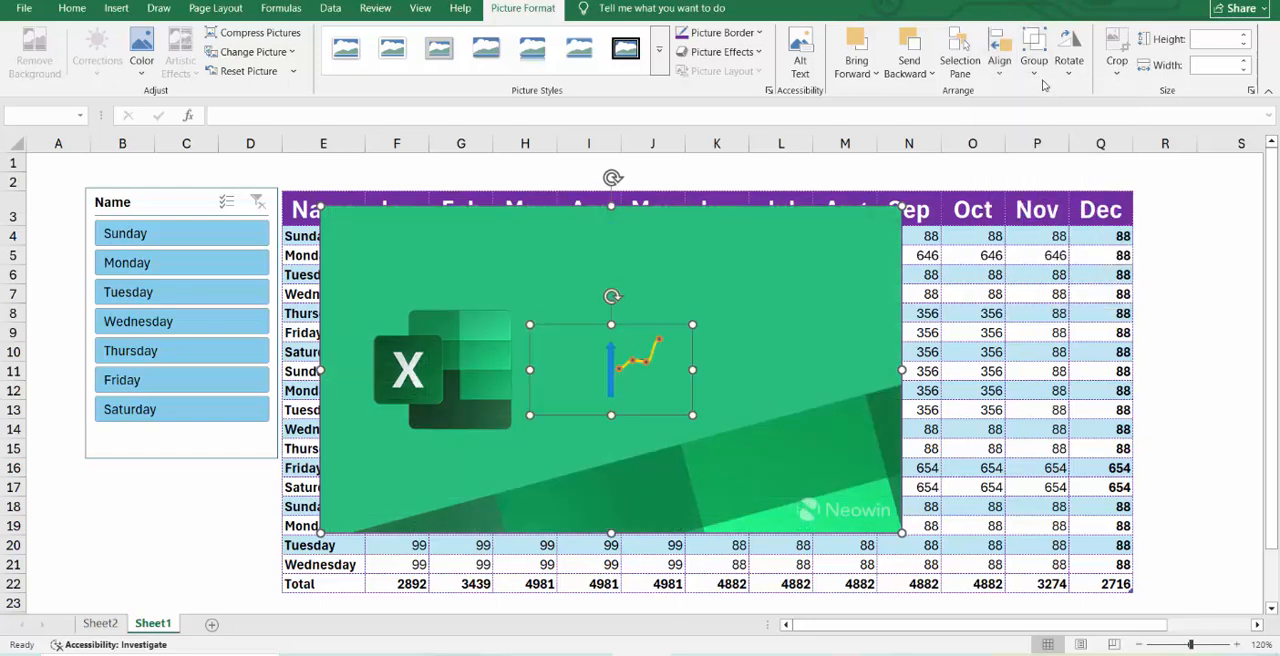
Try grouping the two pictures and moving them as one object, and undo both the move and the grouping.
left_click(1036, 72)
left_click(1060, 96)
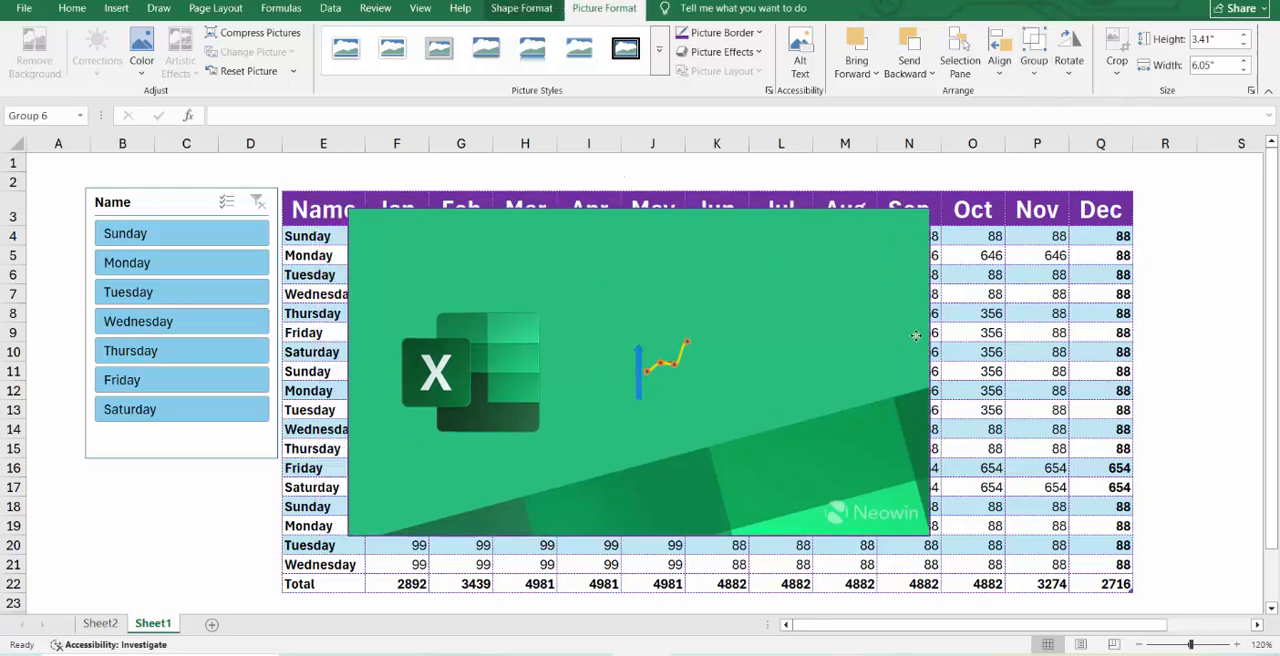
left_click_drag(916, 336, 614, 333)
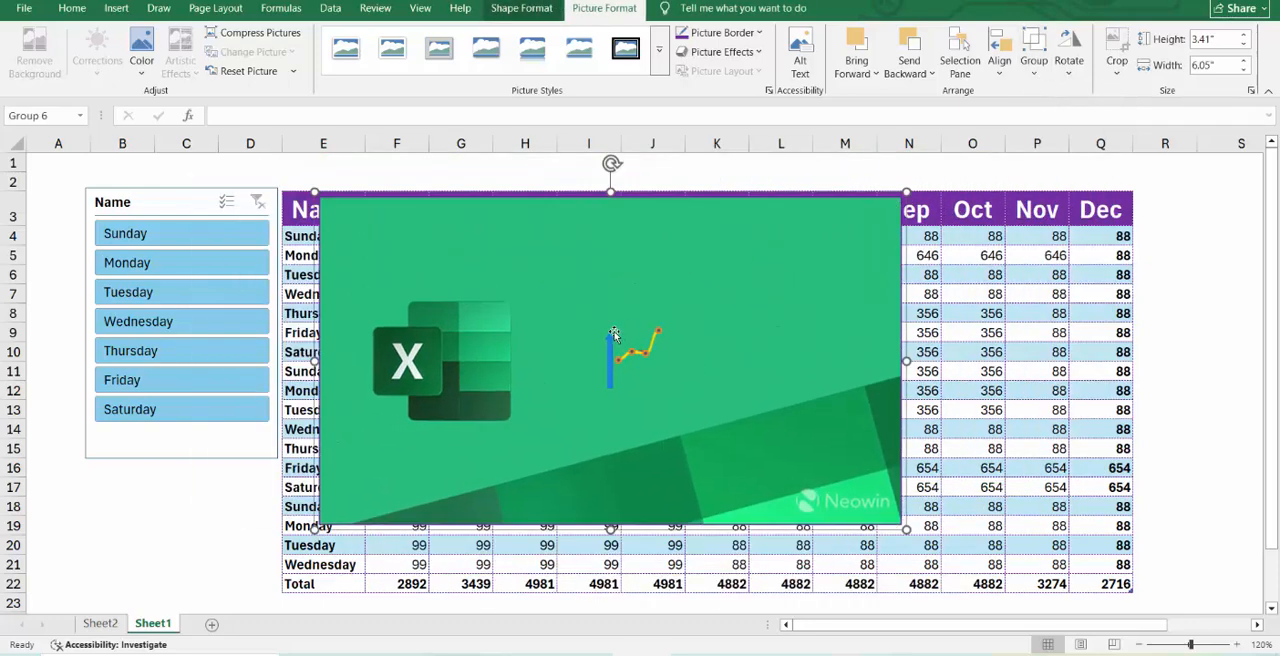
left_click(614, 333)
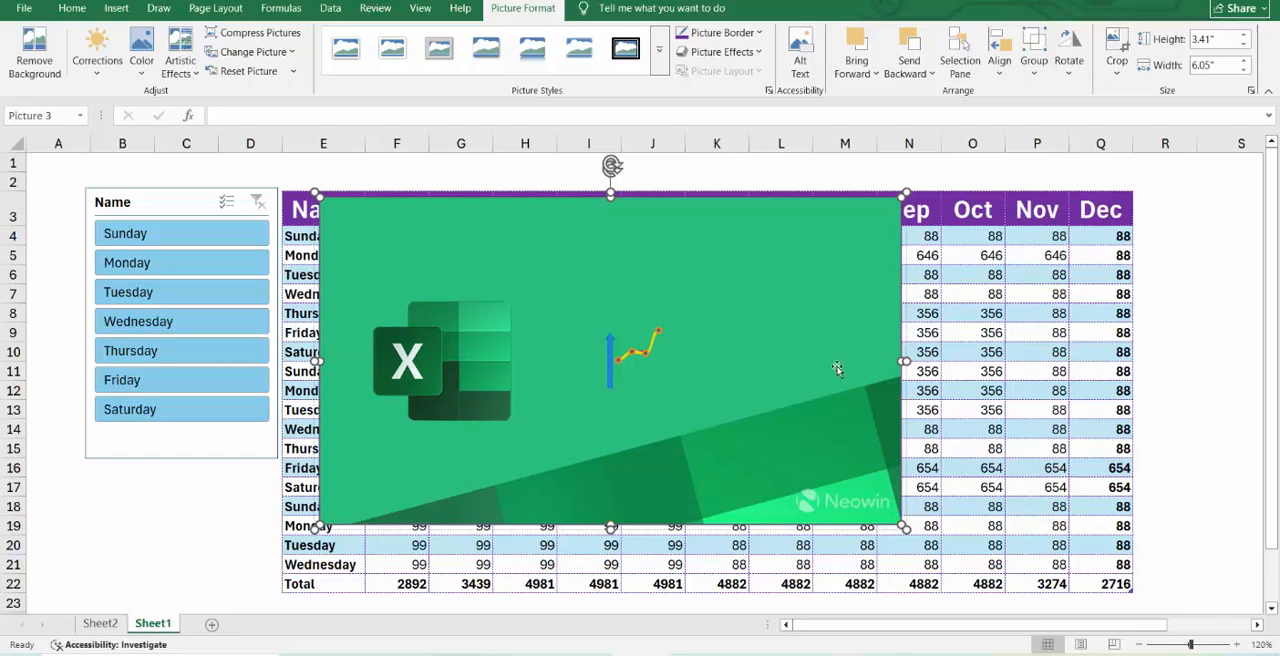
key("ctrl+z")
key("ctrl+z")
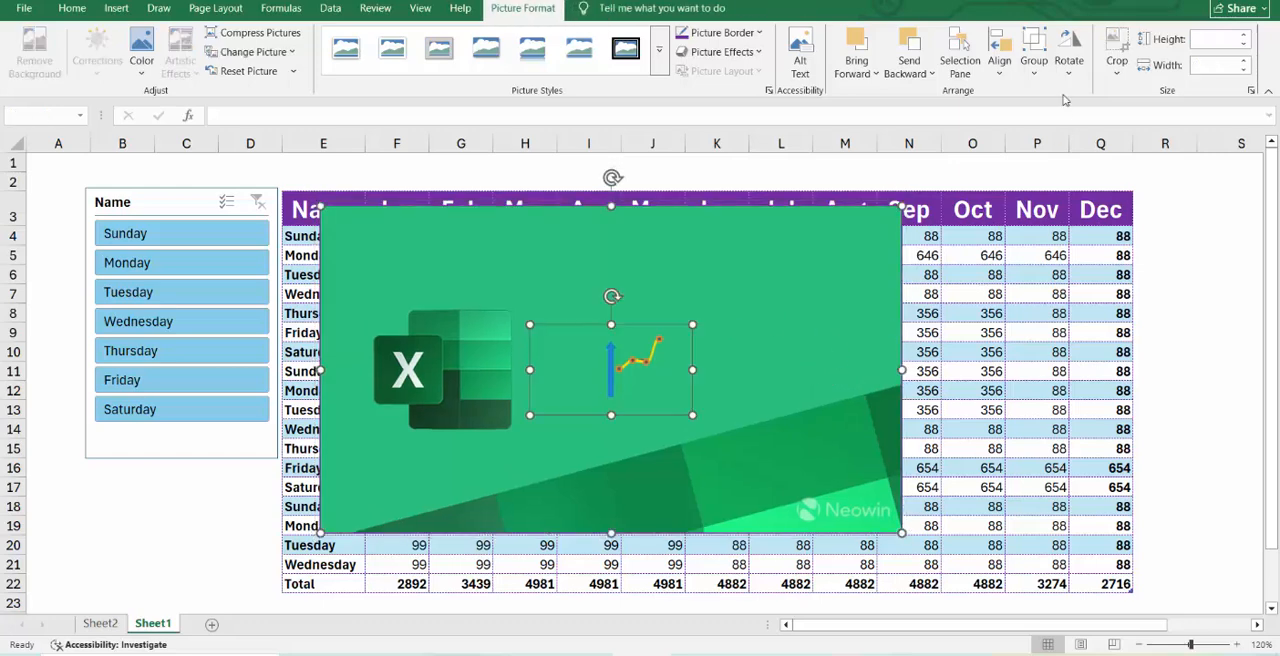
Group the two selected pictures again and ungroup them.
left_click(1034, 66)
left_click(1055, 92)
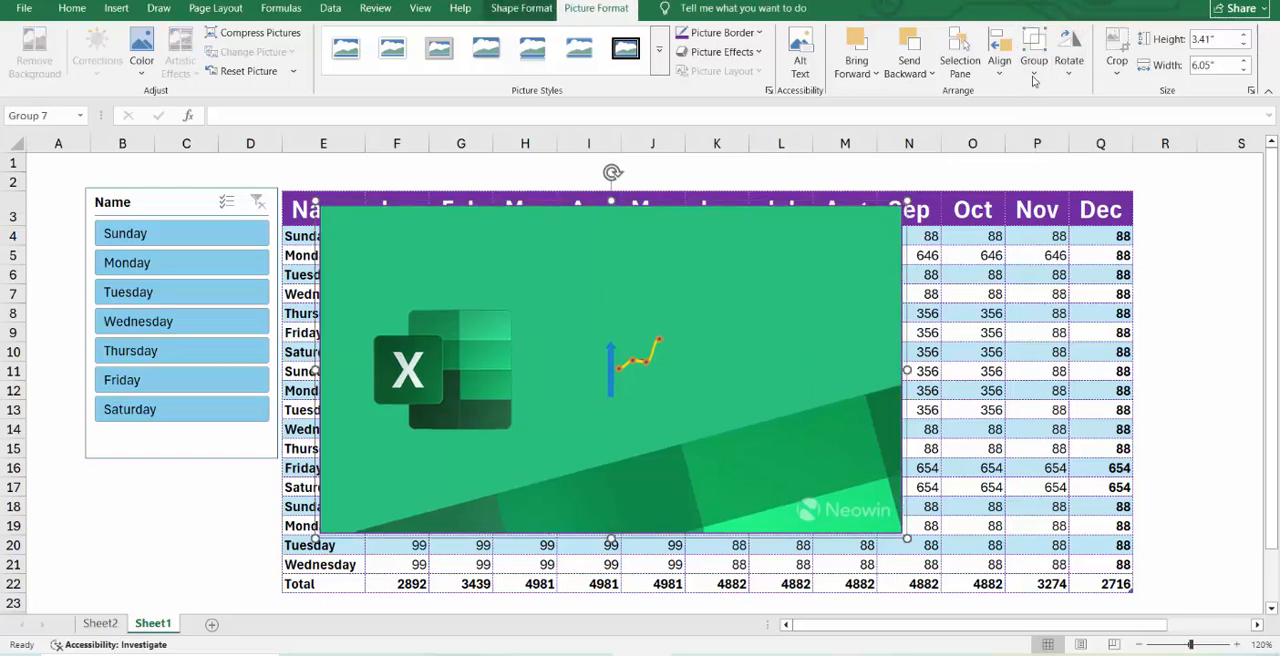
left_click(1034, 66)
left_click(1062, 134)
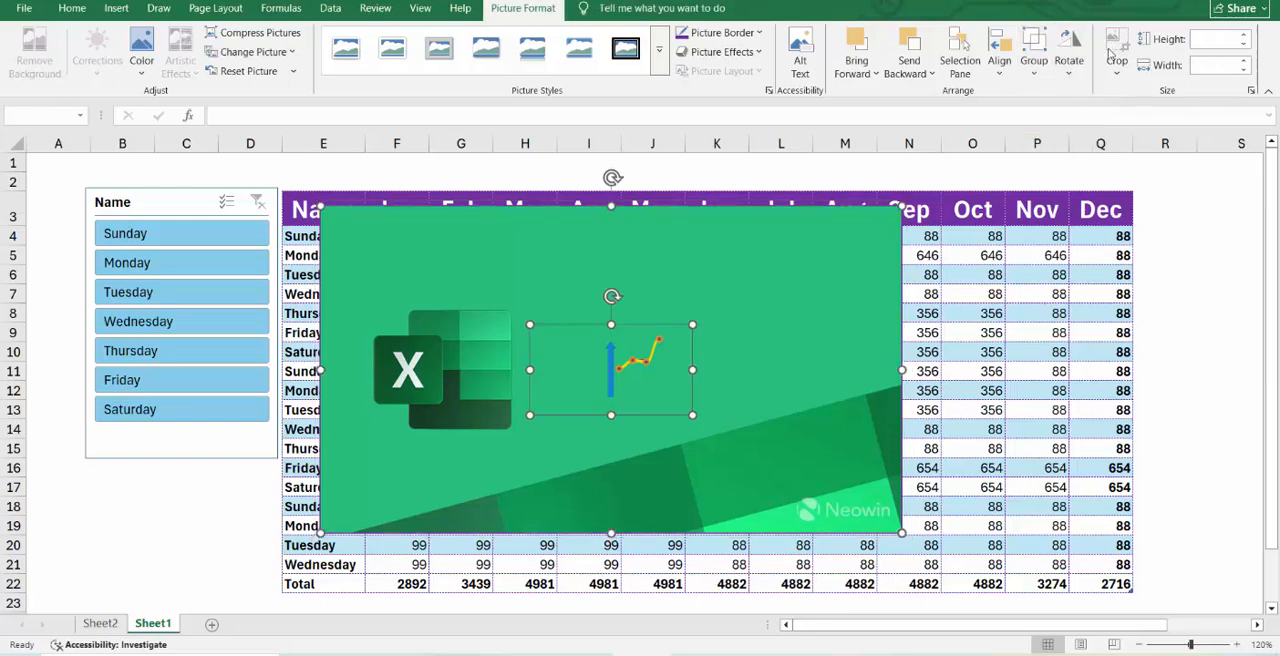
Rotate the two selected pictures right 90° and back left 90°, and review the remaining rotation options.
left_click(1079, 60)
left_click(1100, 91)
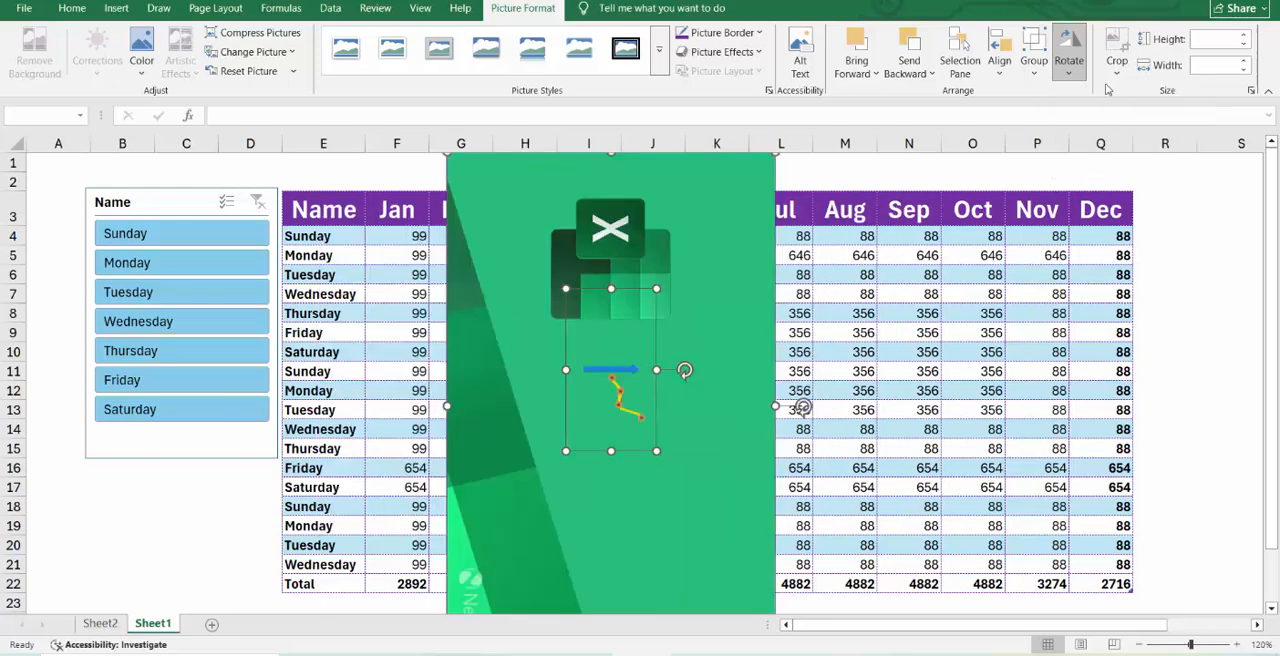
left_click(1079, 76)
left_click(1098, 110)
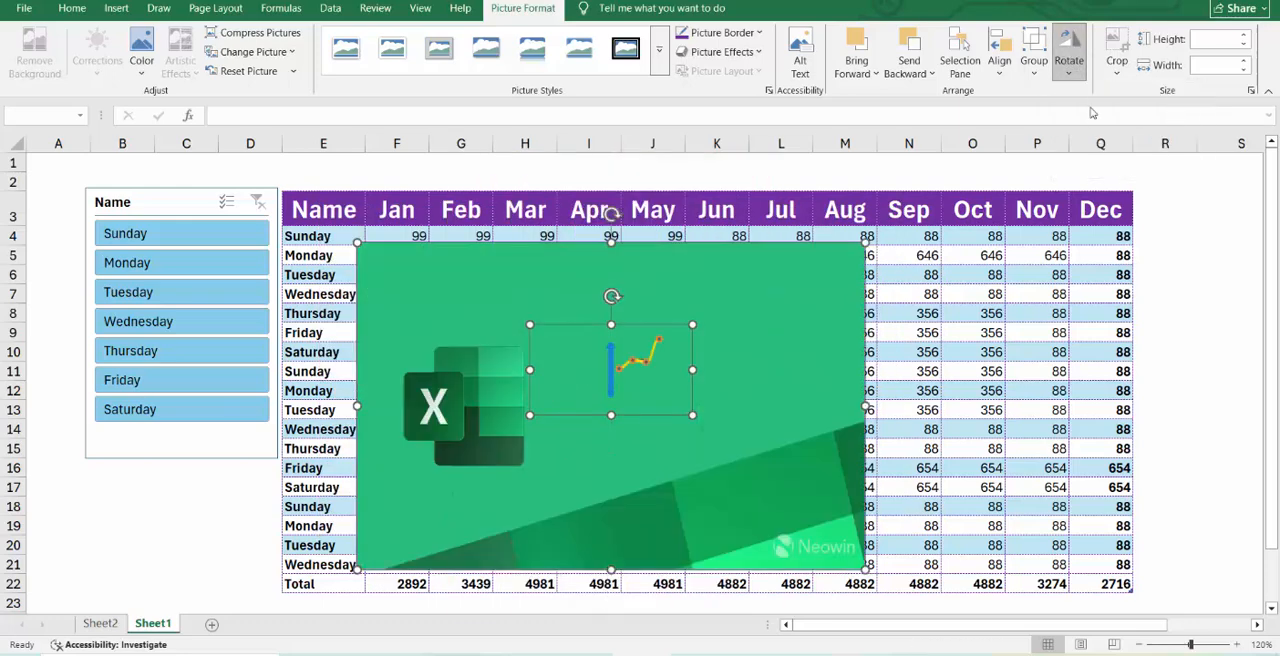
left_click(1070, 70)
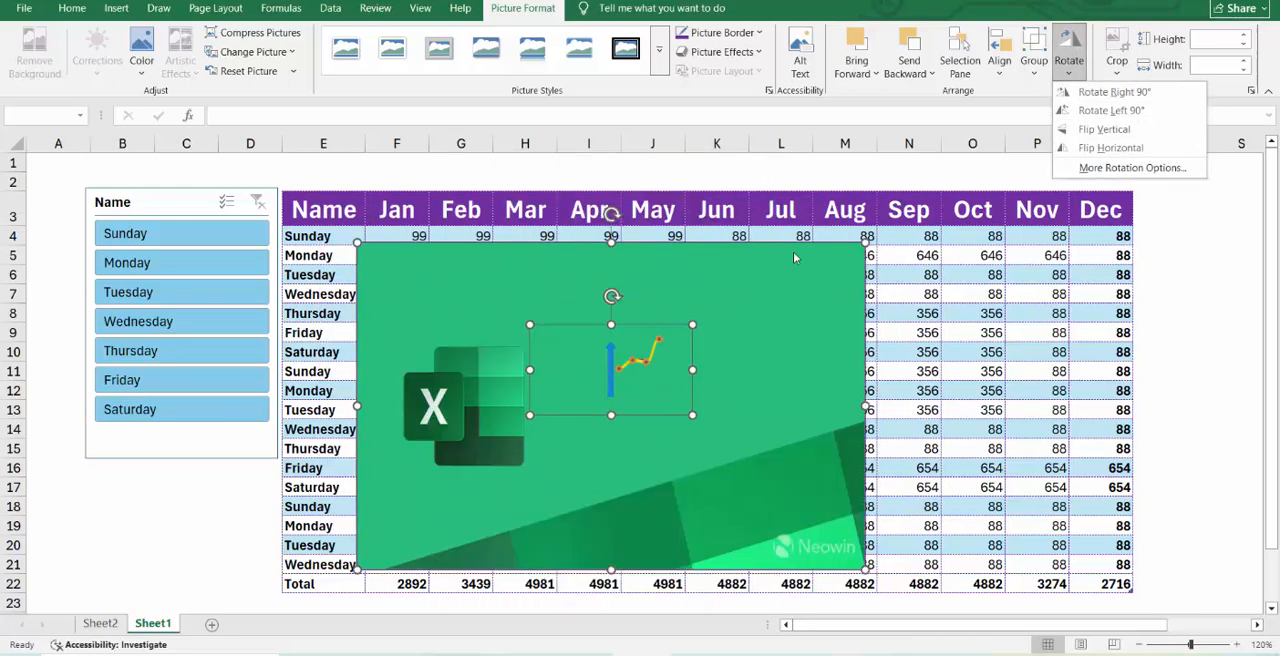
Crop the selected pictures to a rounded rectangle shape.
left_click(1112, 68)
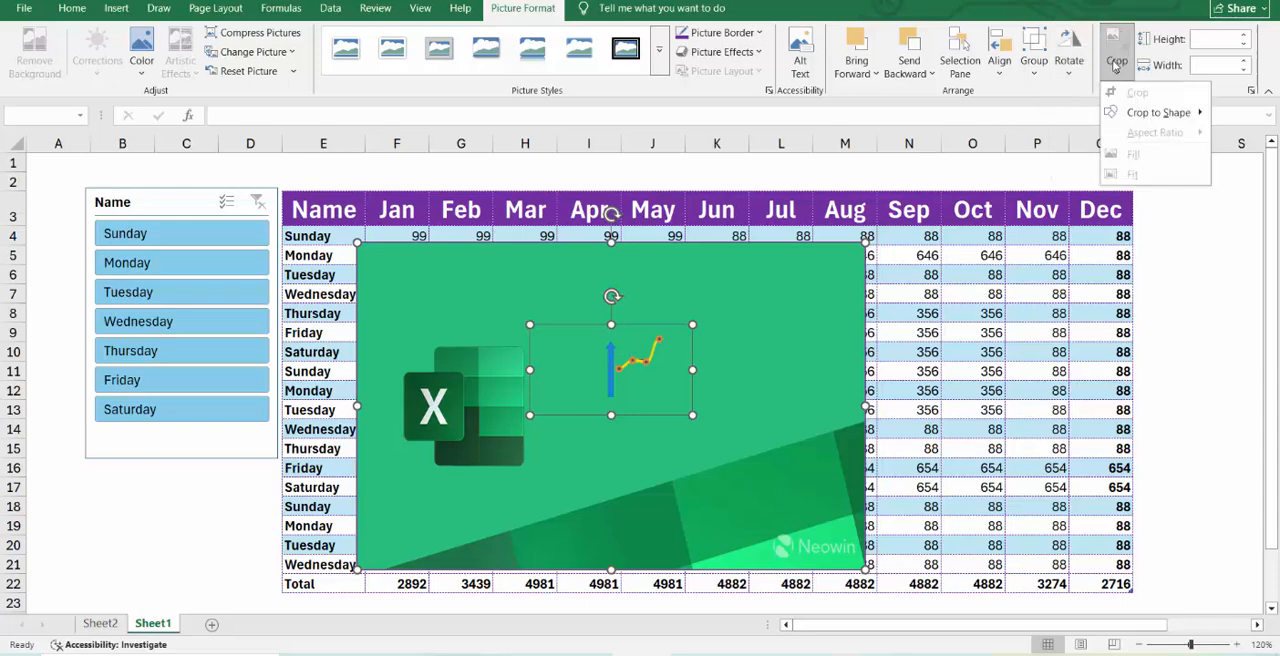
mouse_move(1140, 118)
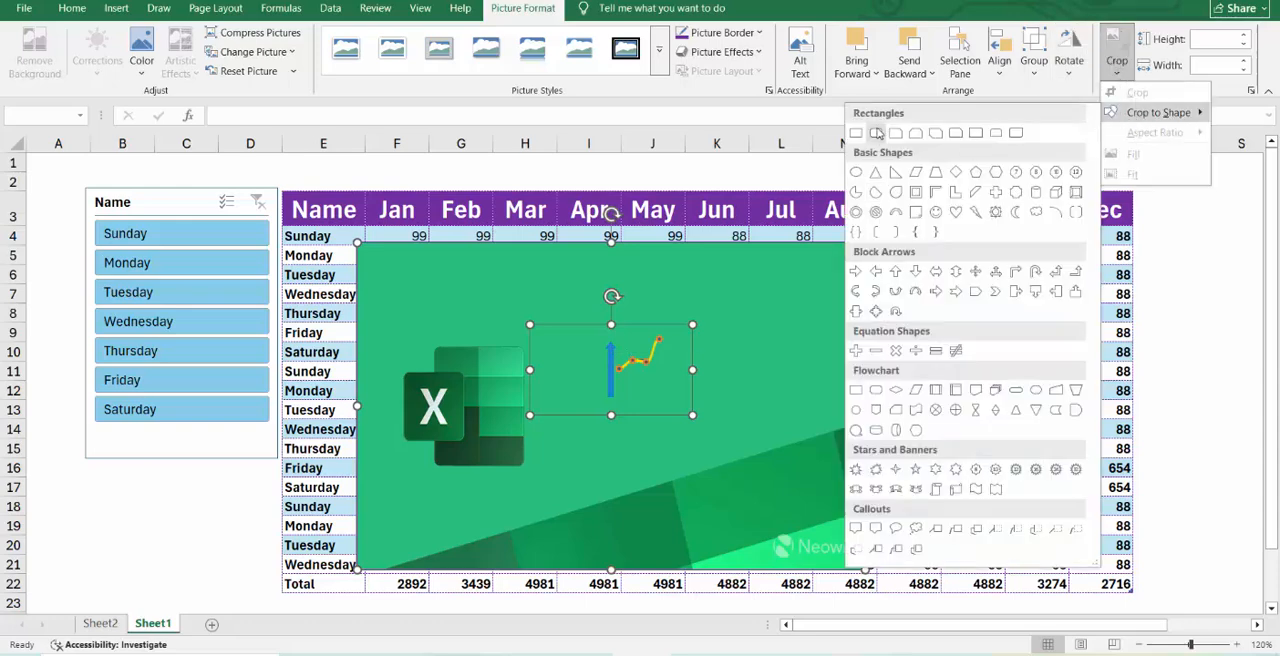
left_click(877, 133)
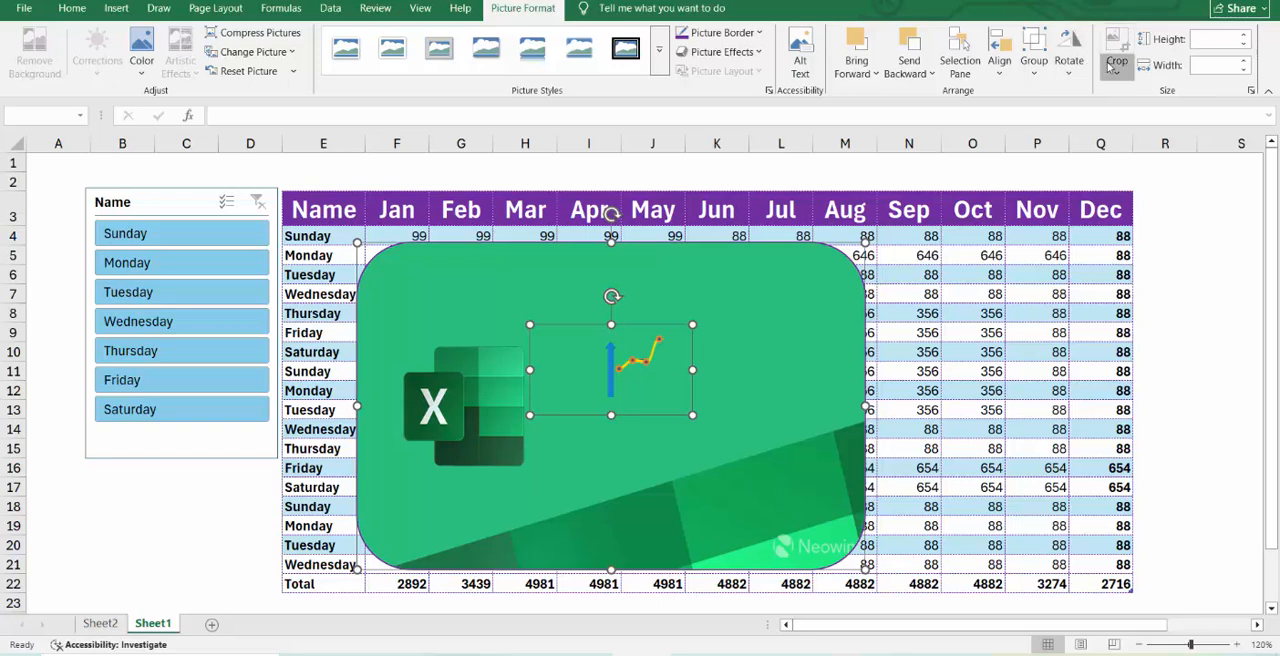
Crop the two selected pictures to an octagon shape.
left_click(1117, 66)
mouse_move(1158, 116)
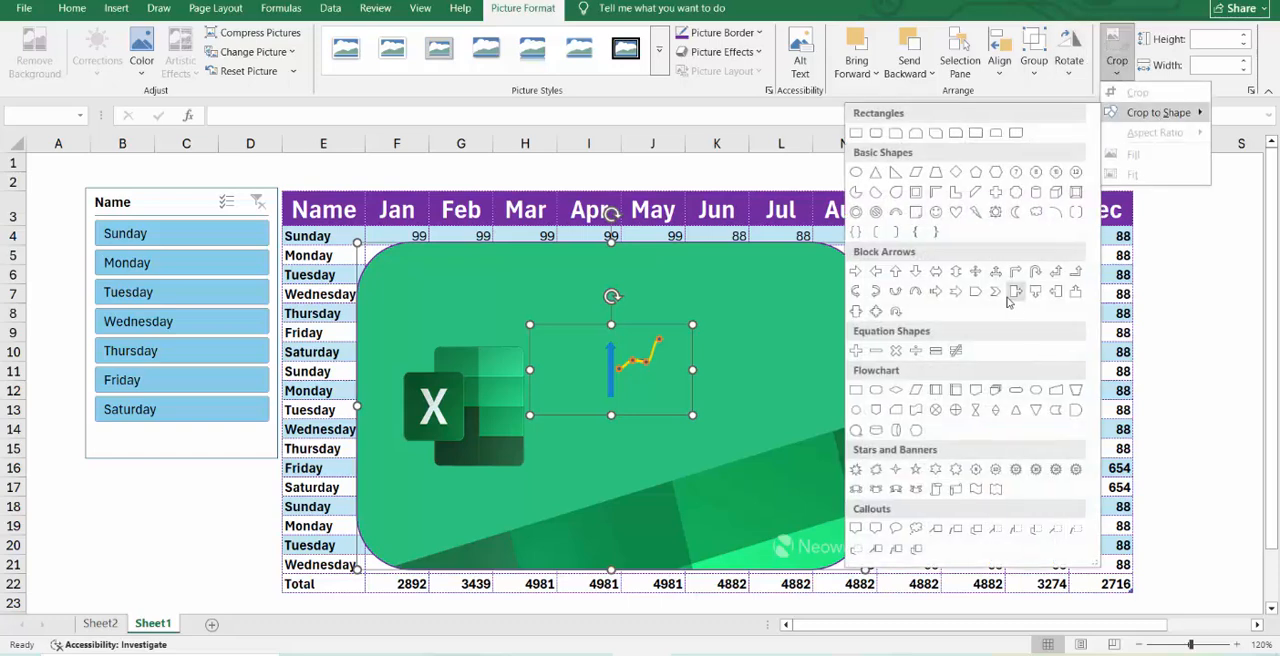
left_click(1033, 177)
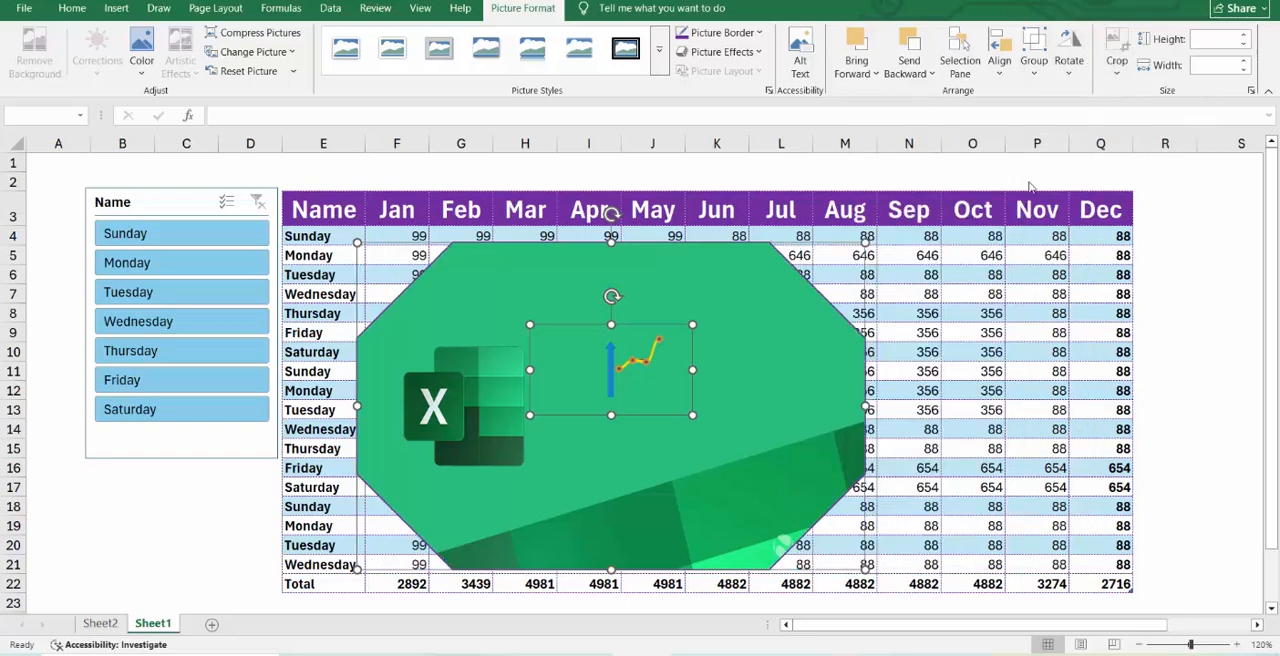
left_click(1117, 87)
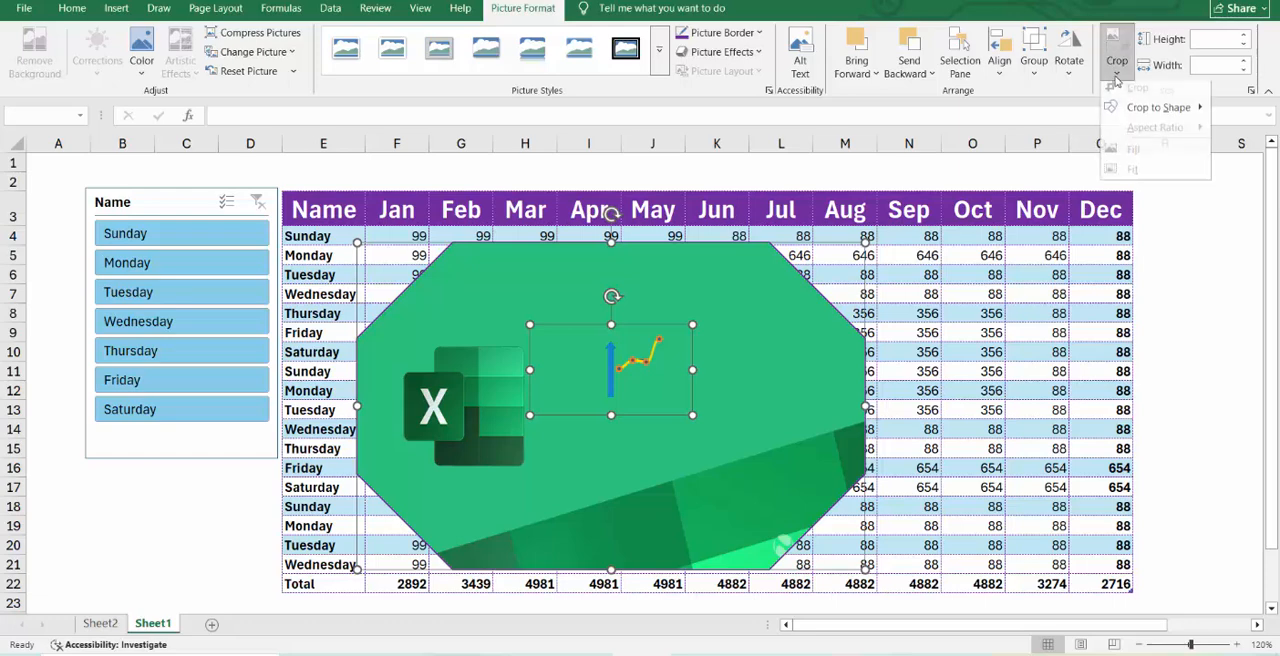
Set the height of both selected pictures to 2.3".
left_click(1243, 38)
left_click(1243, 38)
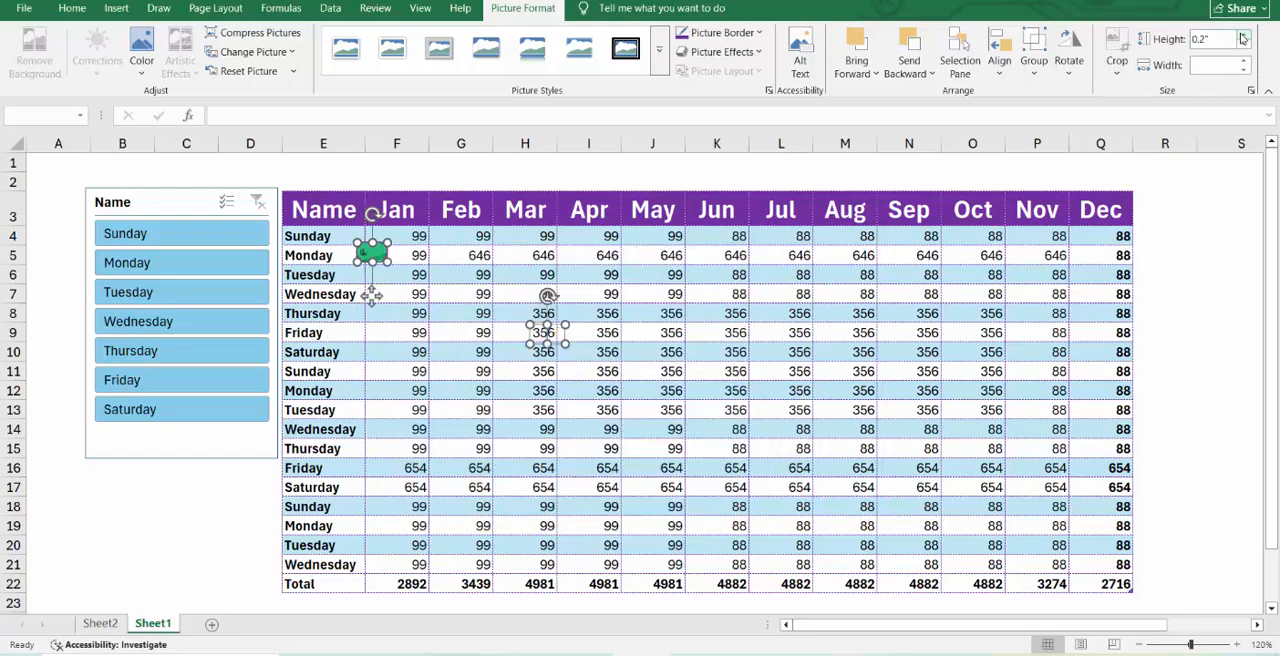
left_click(1243, 38)
left_click(1243, 38)
left_click(1243, 38)
left_click(1243, 38)
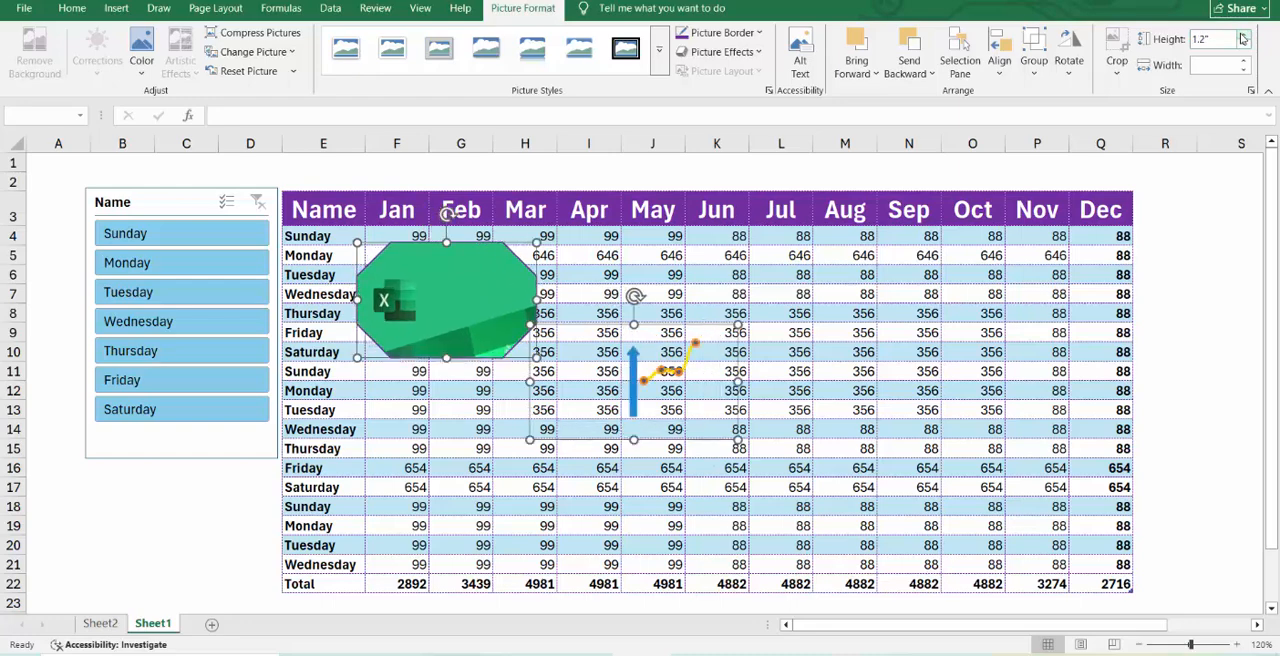
left_click(1243, 38)
left_click(1243, 38)
left_click(1243, 38)
left_click(1243, 38)
left_click(1243, 38)
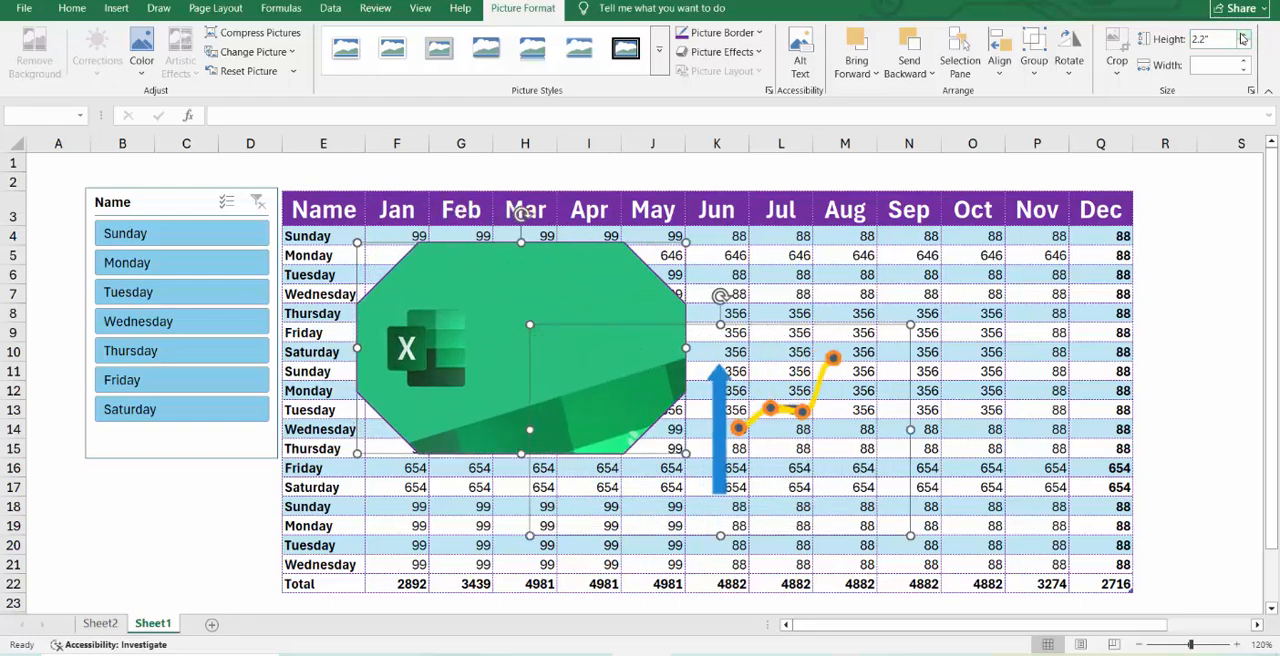
left_click(1243, 38)
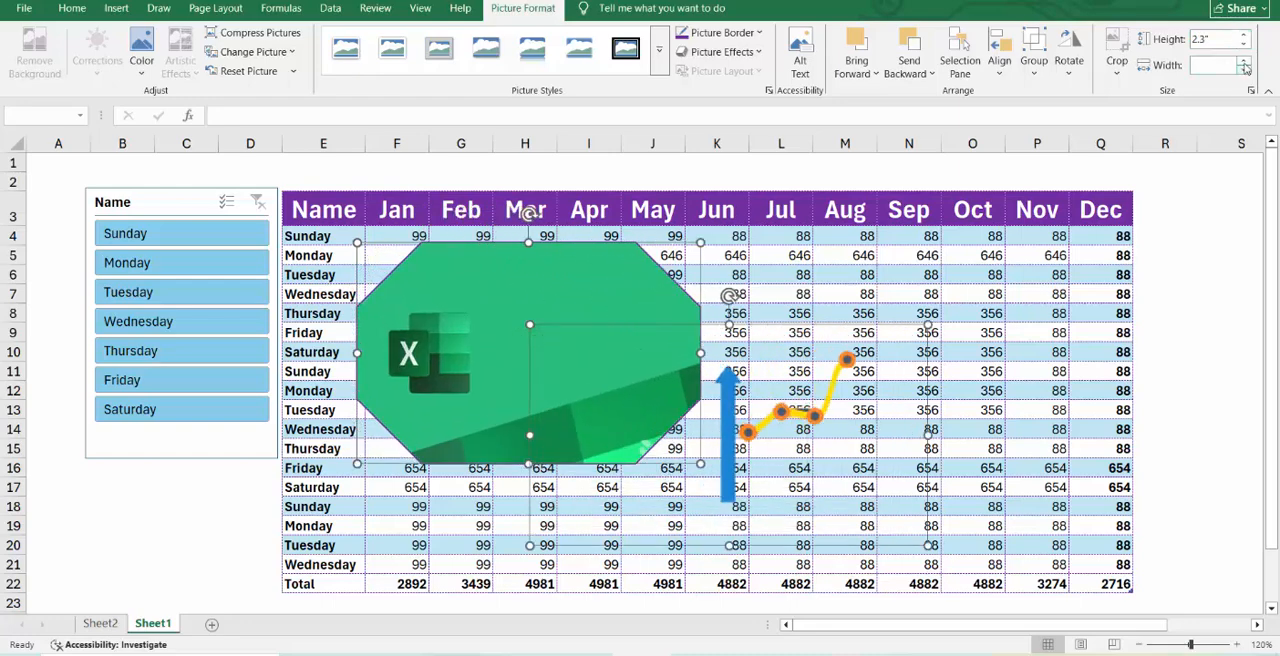
Set the width of both selected pictures to 5.9".
left_click(1245, 67)
left_click(1245, 67)
left_click(1245, 67)
left_click(1245, 67)
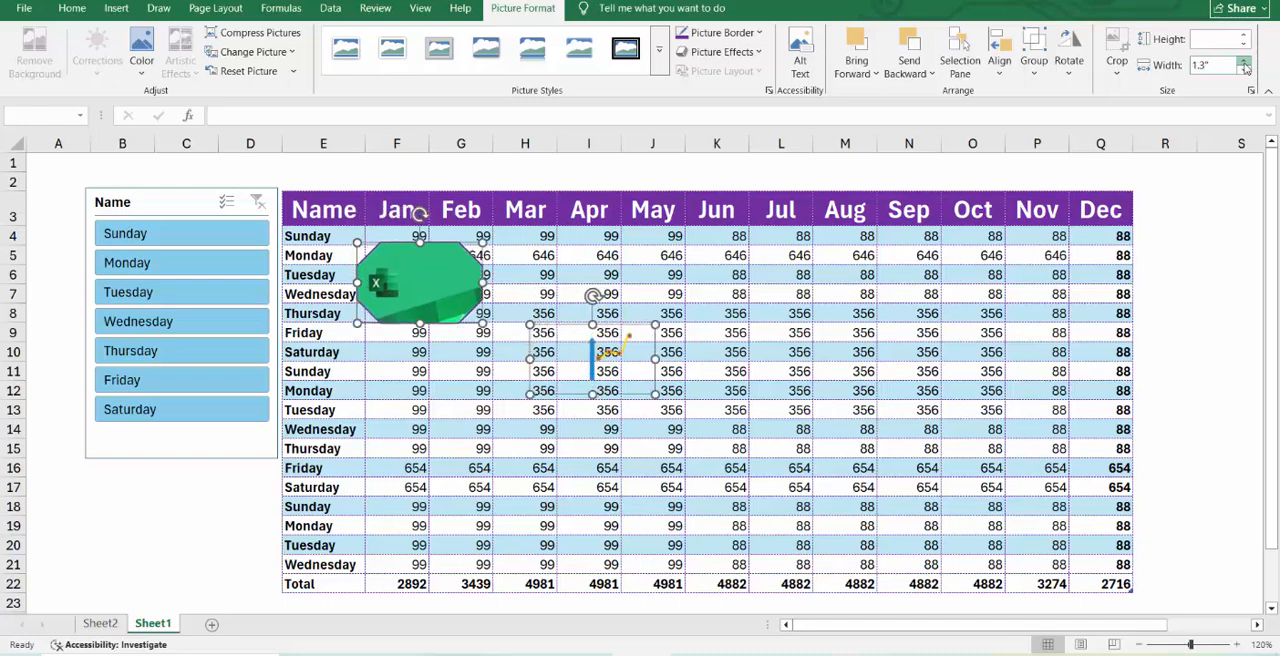
left_click(1245, 67)
left_click(1245, 67)
left_click(1245, 67)
left_click(1245, 67)
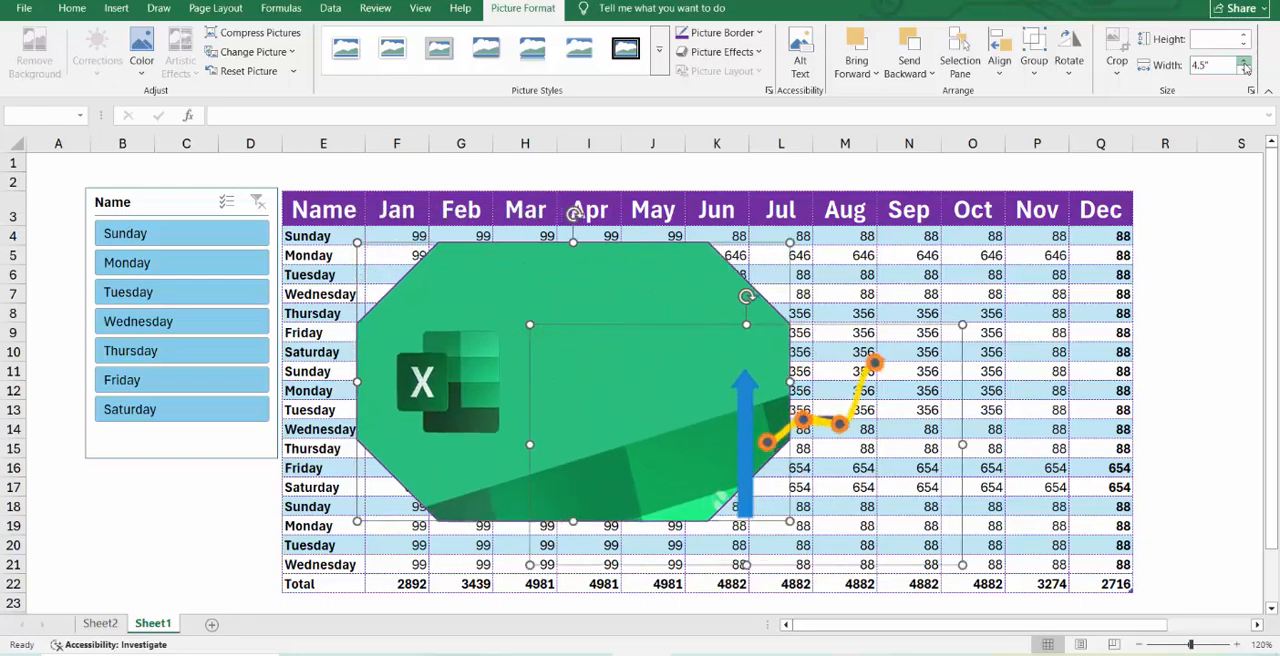
left_click(1245, 67)
left_click(1245, 67)
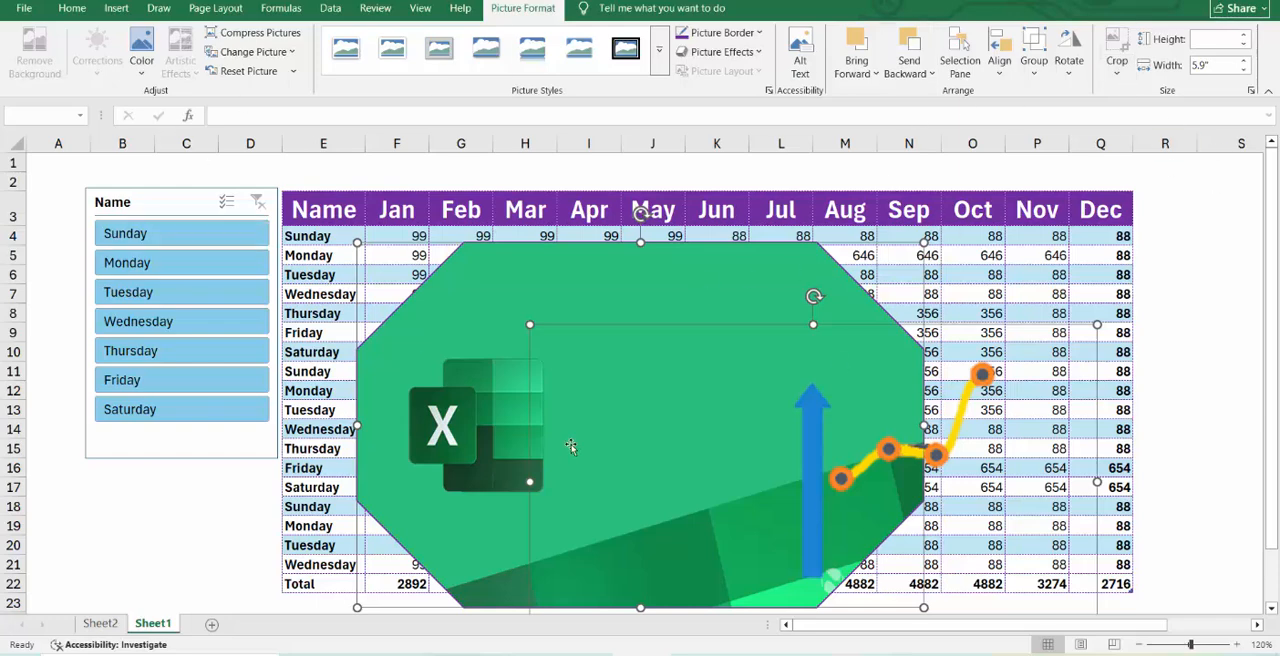
Draw a rectangle with a single rounded corner, about 2.72" high and 2.15" wide, over the Nov and Dec columns.
left_click(118, 9)
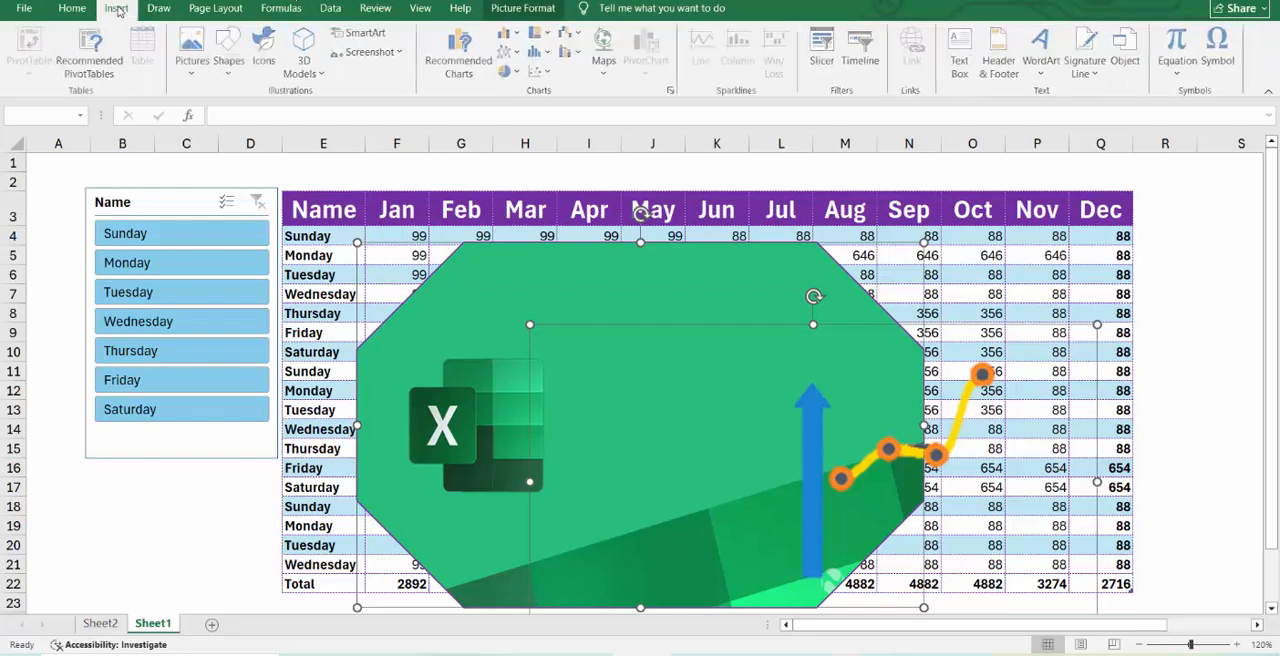
left_click(231, 66)
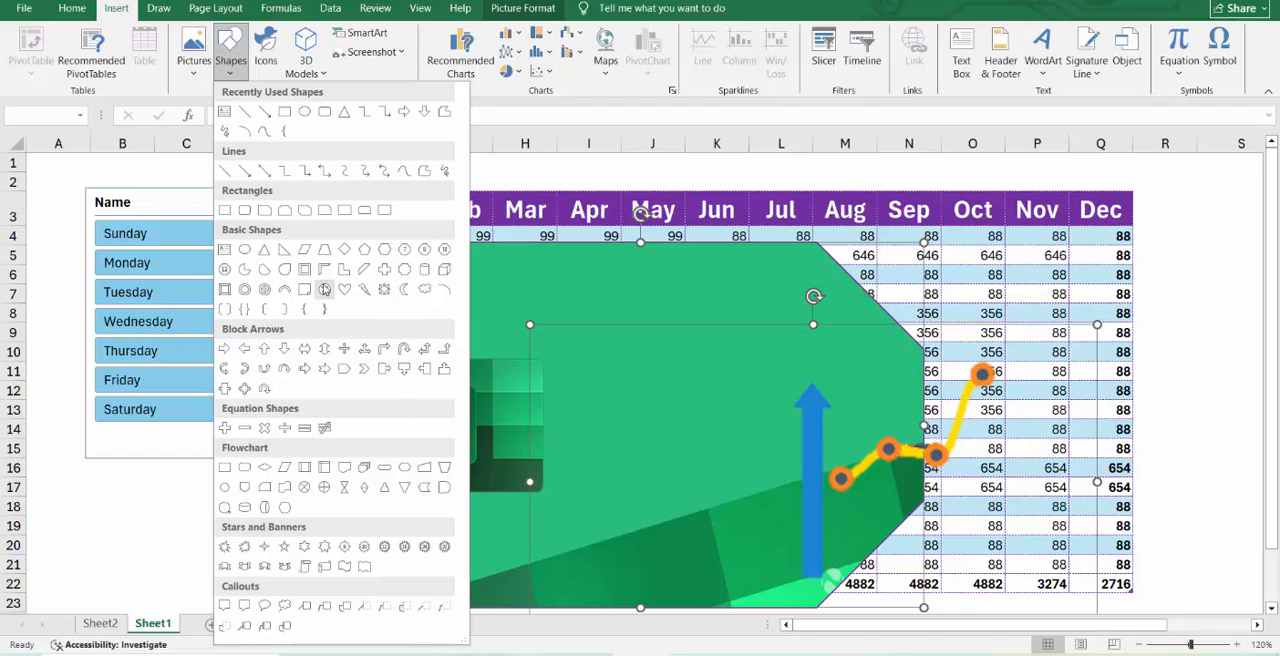
left_click(344, 210)
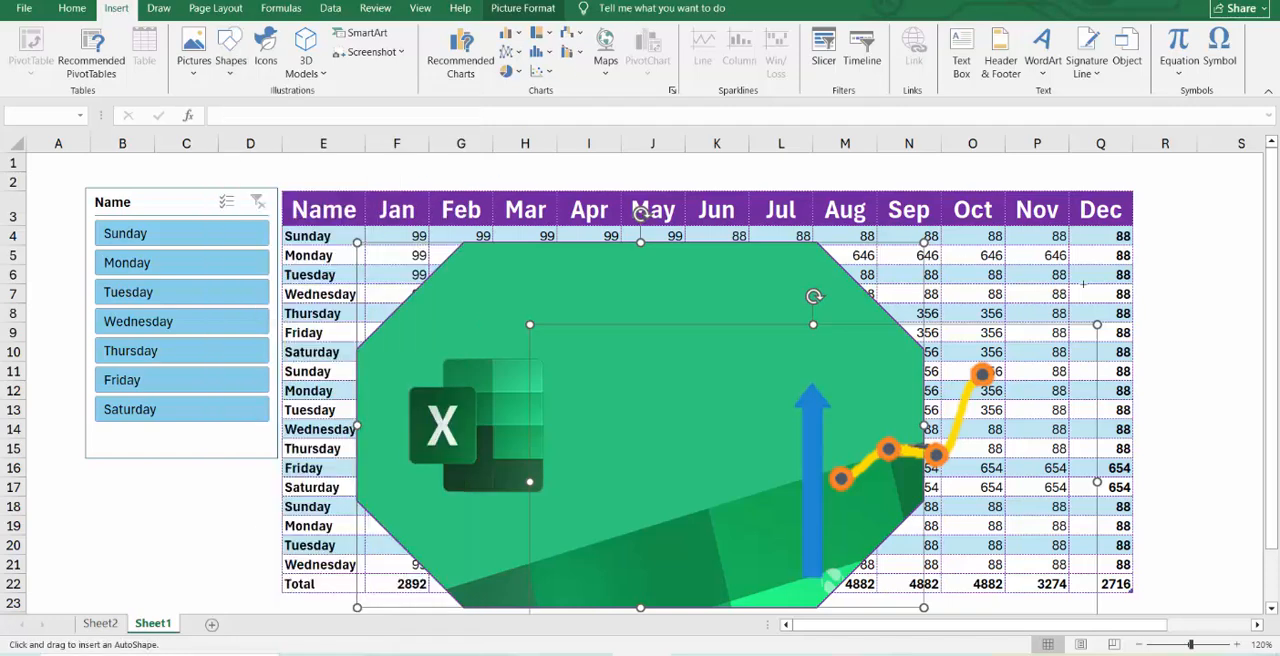
left_click_drag(991, 174, 1198, 433)
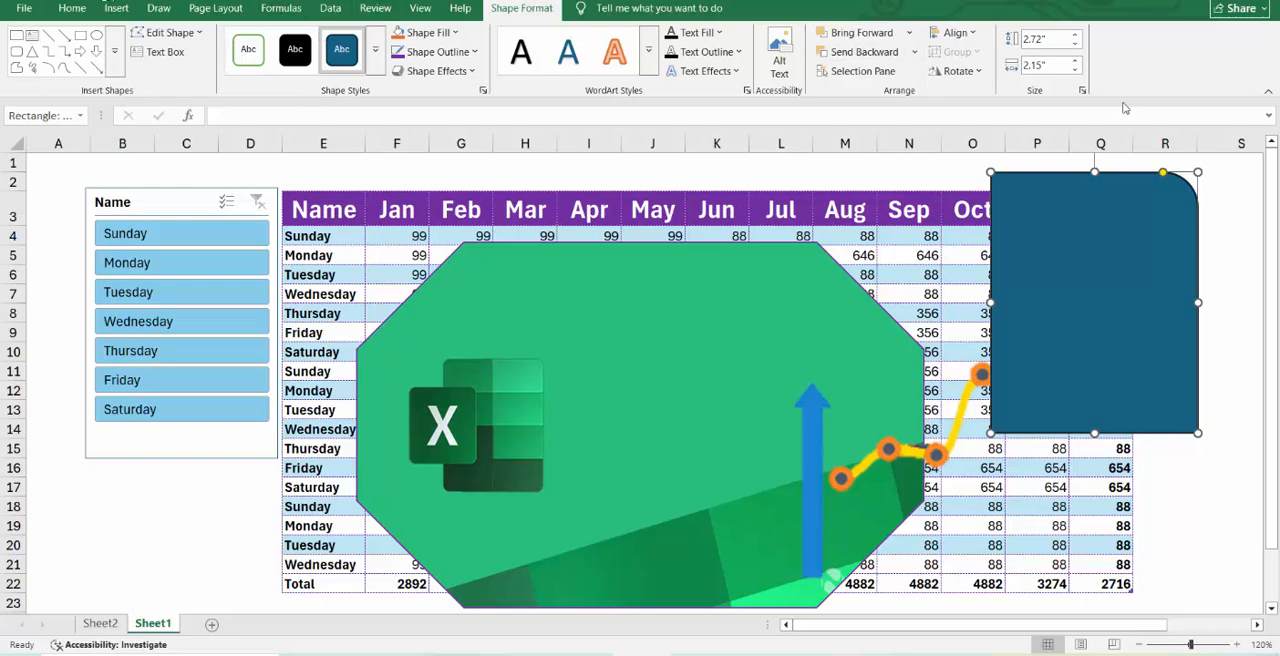
Apply two different WordArt styles in turn to the single-rounded-corner rectangle.
left_click(648, 71)
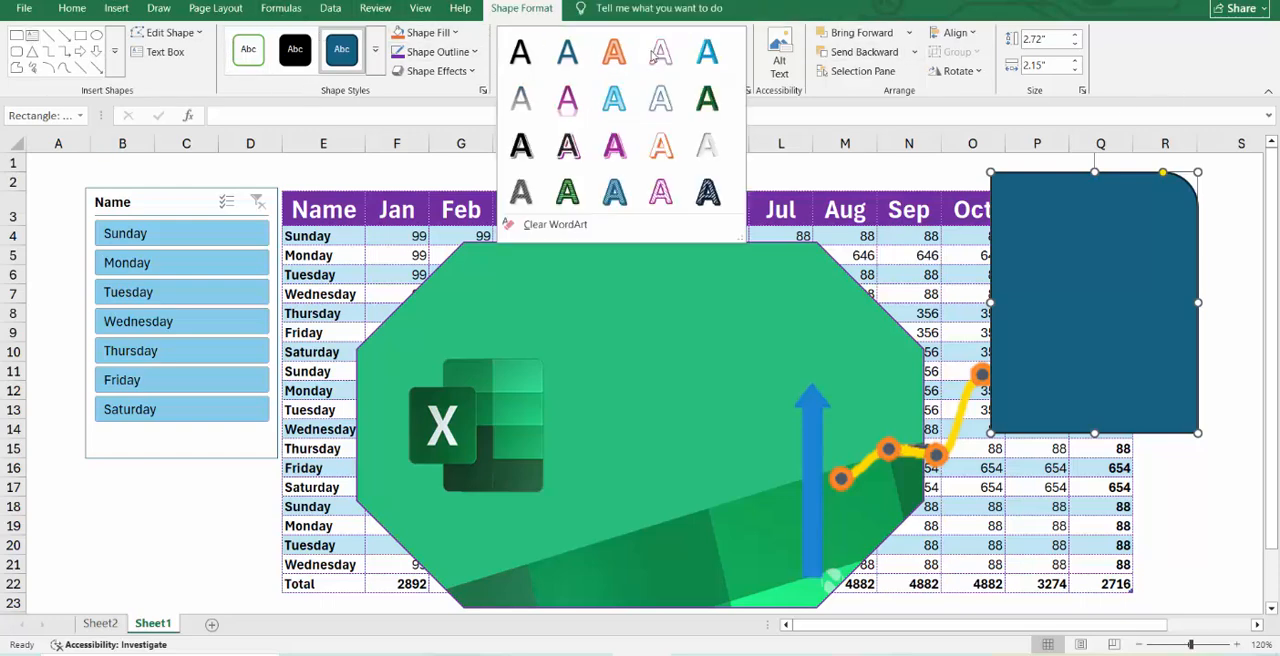
left_click(617, 203)
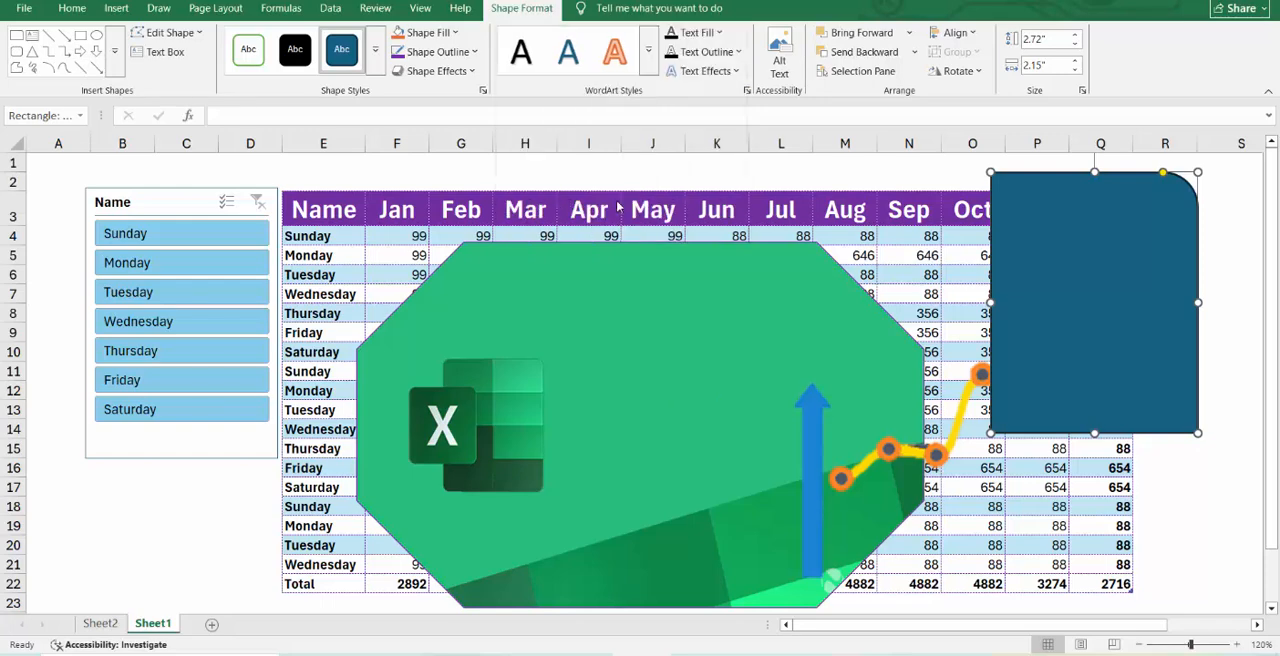
left_click(648, 71)
left_click(593, 110)
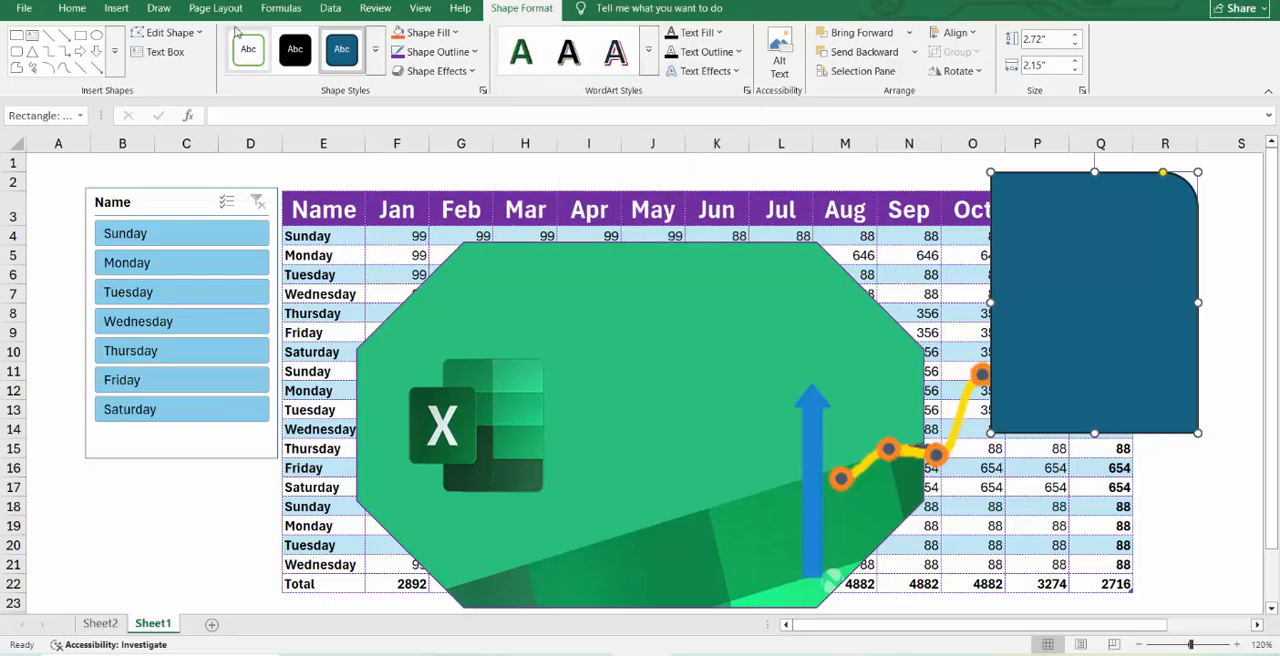
Draw an up-down block arrow about 2.31" high and 4.17" wide across the octagonal Excel picture.
left_click(116, 9)
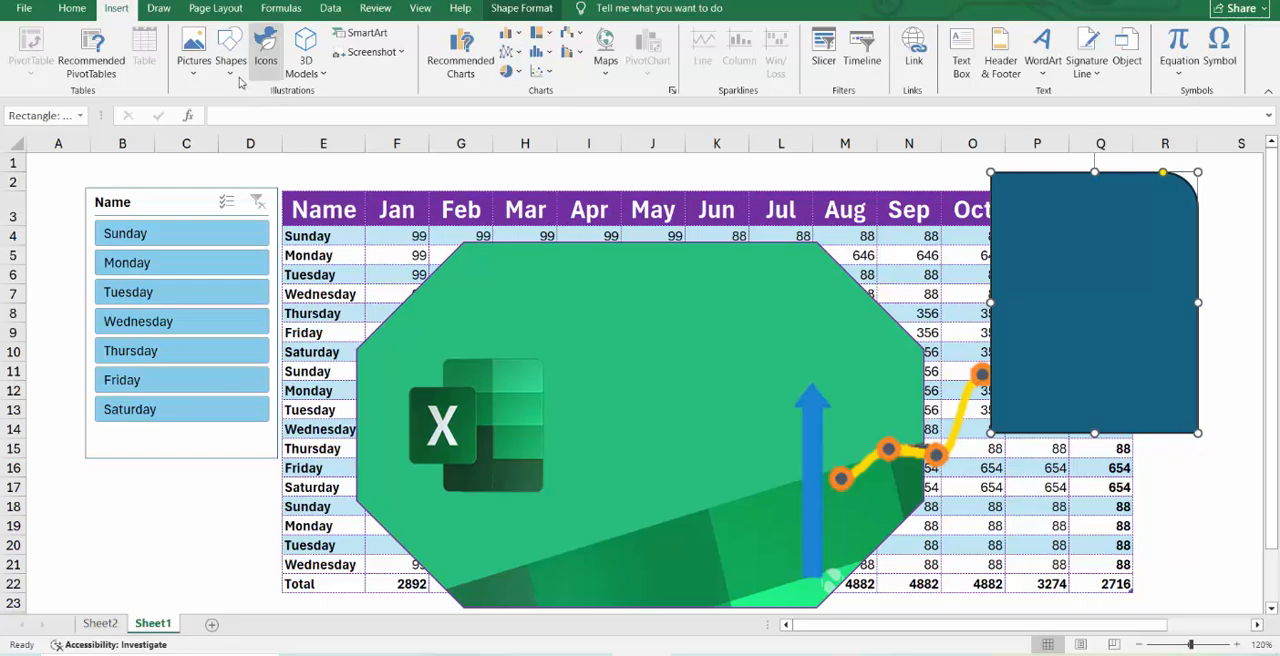
left_click(230, 55)
left_click(324, 349)
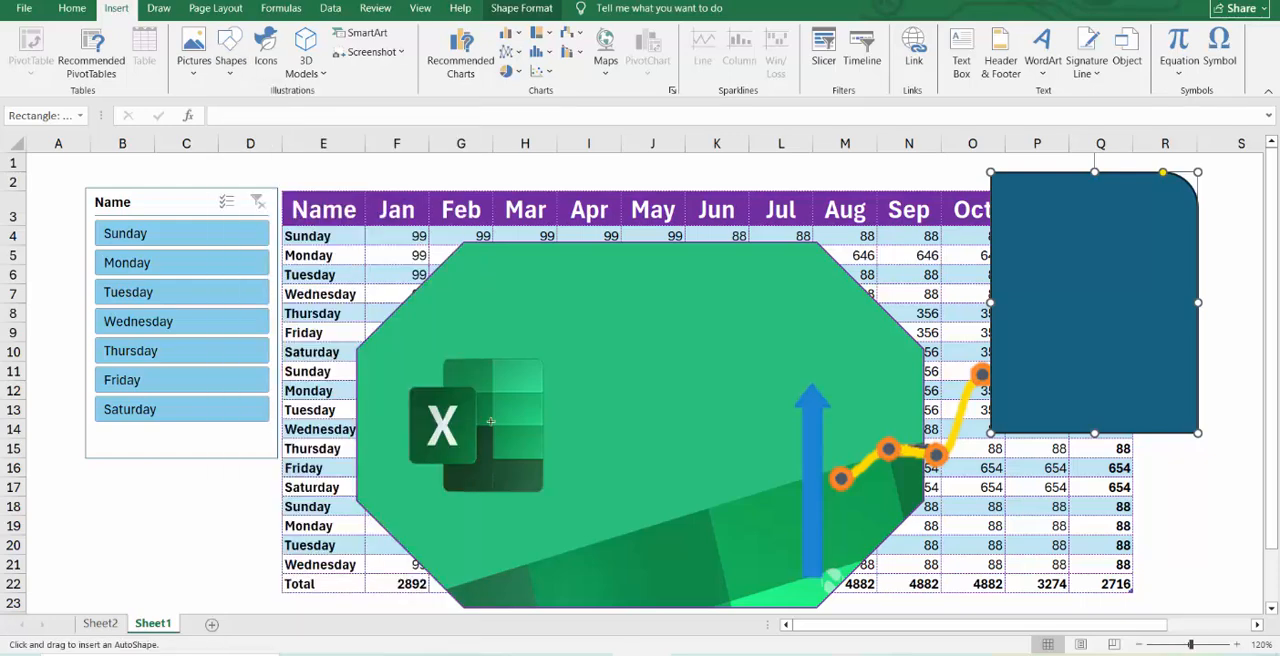
mouse_move(427, 301)
left_mouse_down()
mouse_move(760, 371)
mouse_move(686, 466)
mouse_move(827, 524)
left_mouse_up()
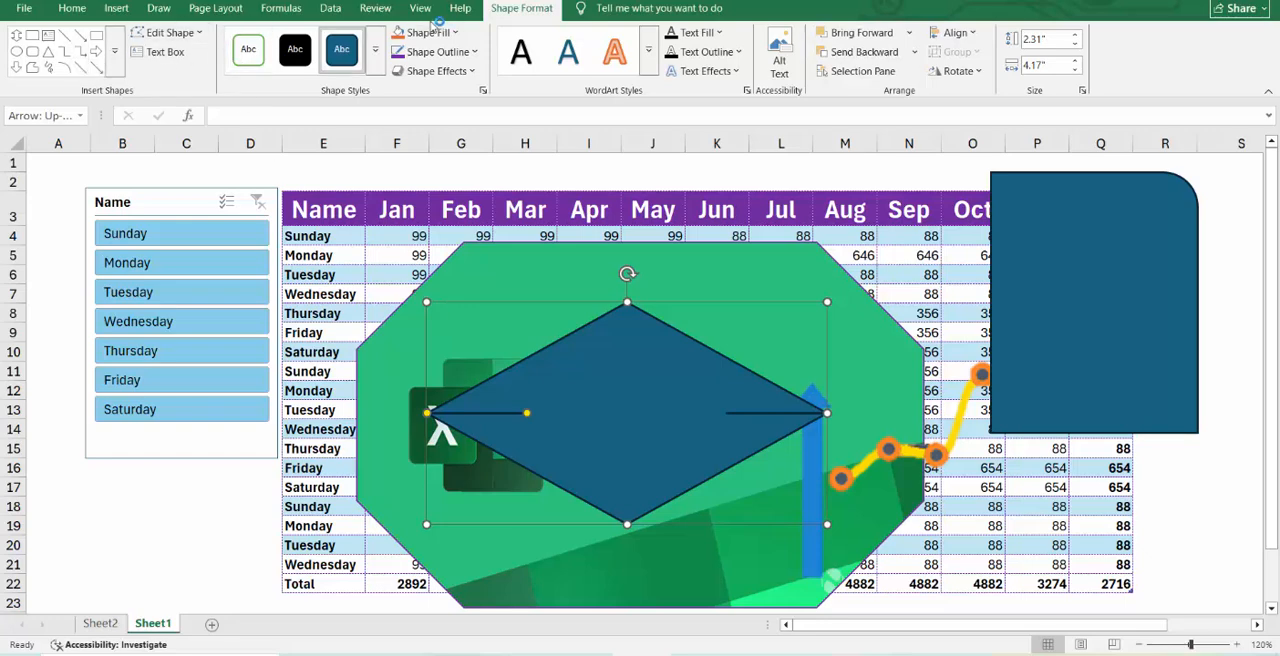
Draw a narrow up-down arrow about 3.3" high and 0.85" wide and move it over the slicer's right edge.
left_click(116, 8)
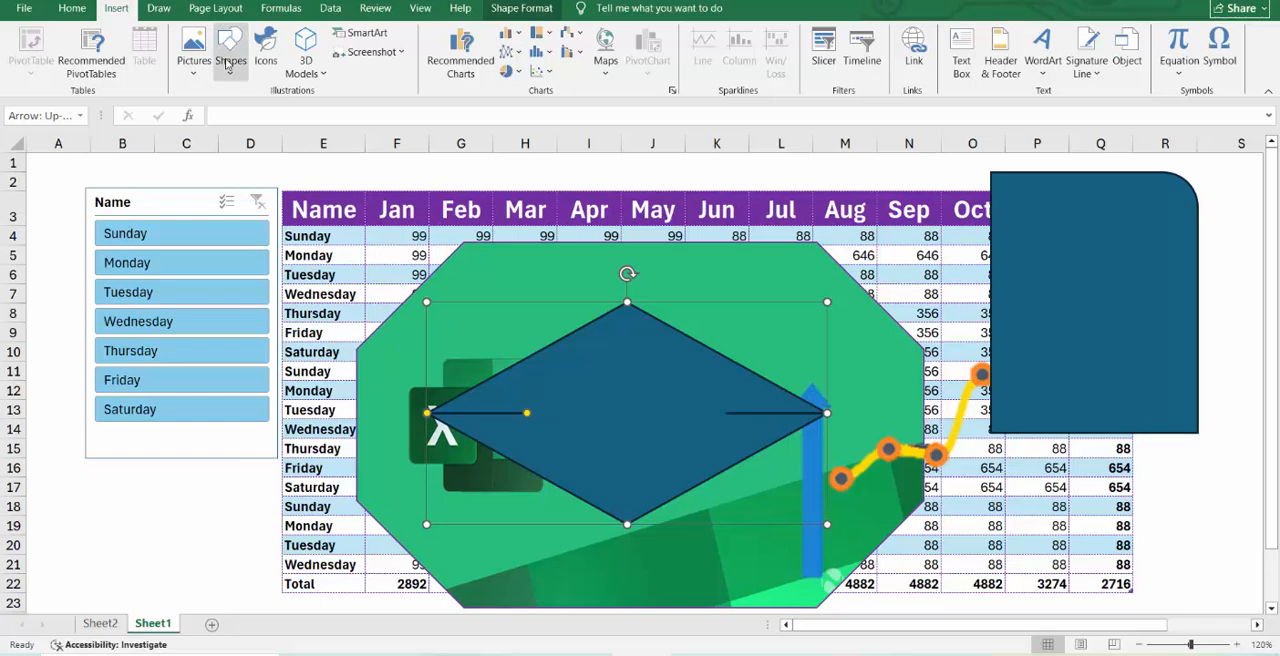
left_click(229, 62)
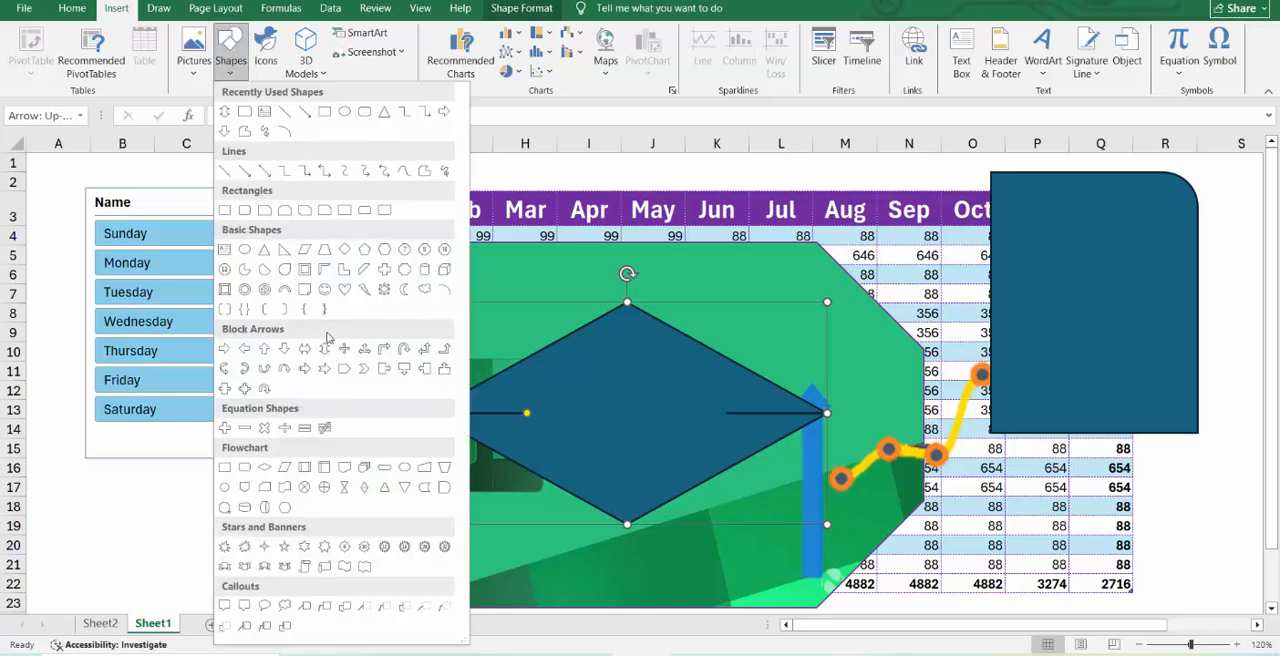
left_click(325, 350)
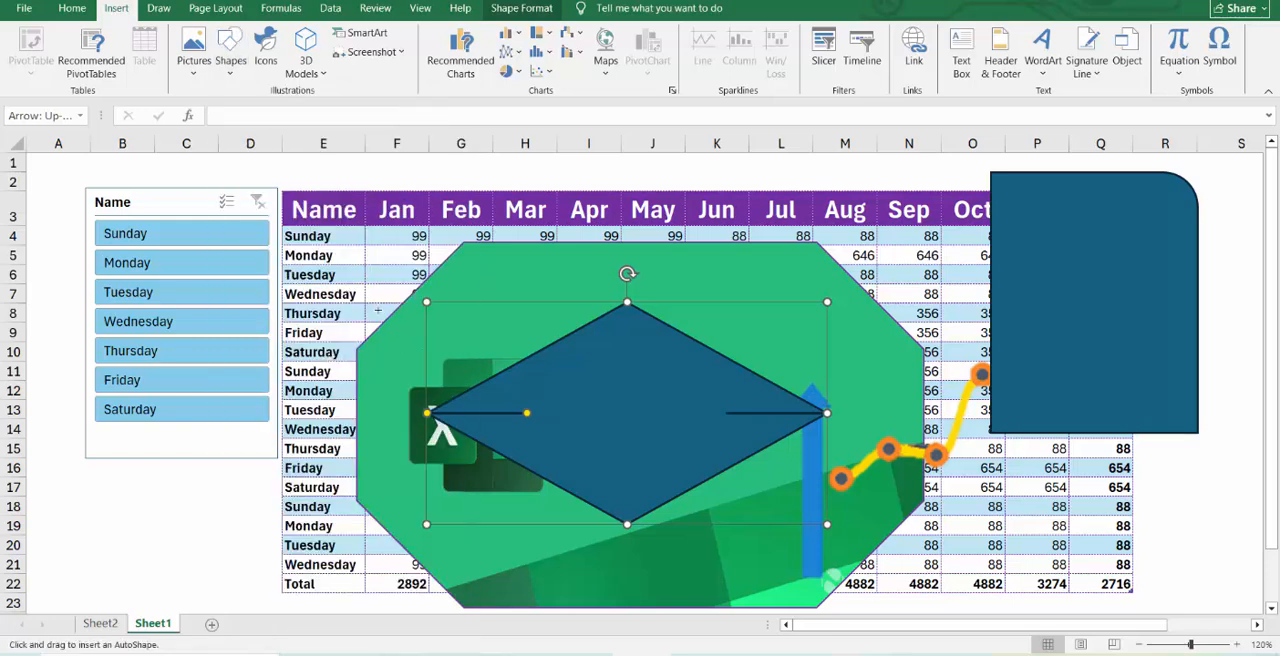
mouse_move(445, 508)
left_mouse_down()
mouse_move(500, 600)
mouse_move(466, 626)
left_mouse_up()
left_click_drag(432, 550, 288, 462)
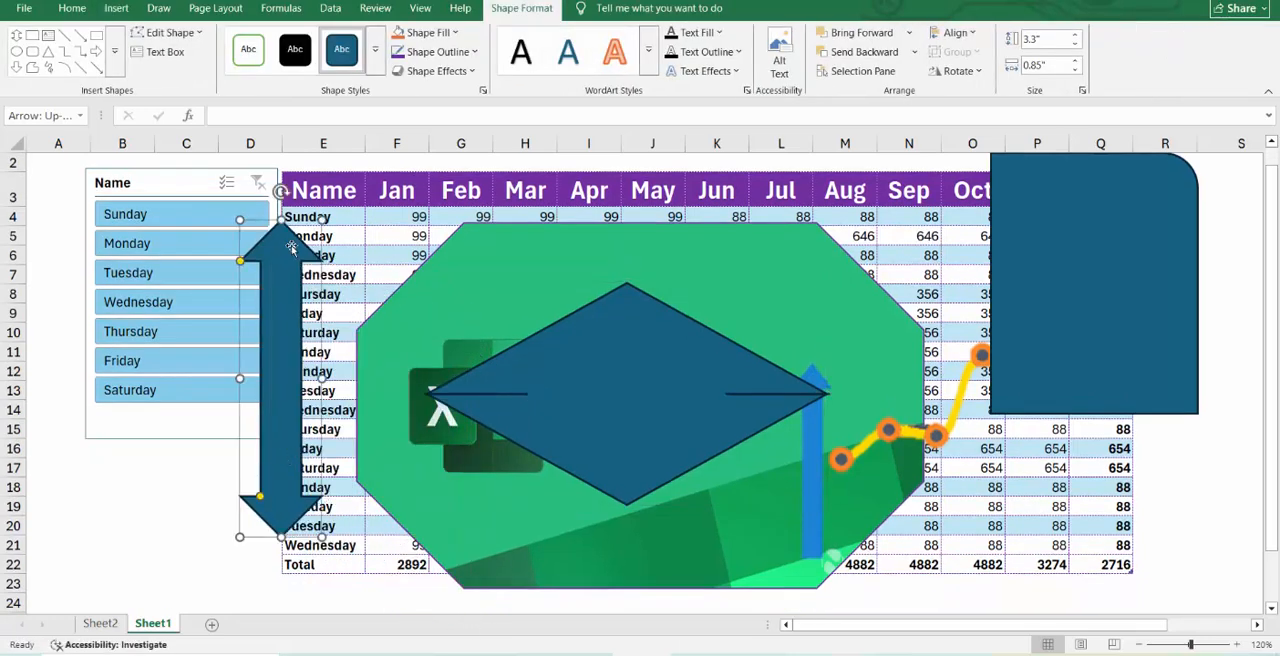
Draw a right block arrow about 1.35" high and 2.8" wide from the Name column across the Excel picture.
left_click(116, 8)
left_click(231, 62)
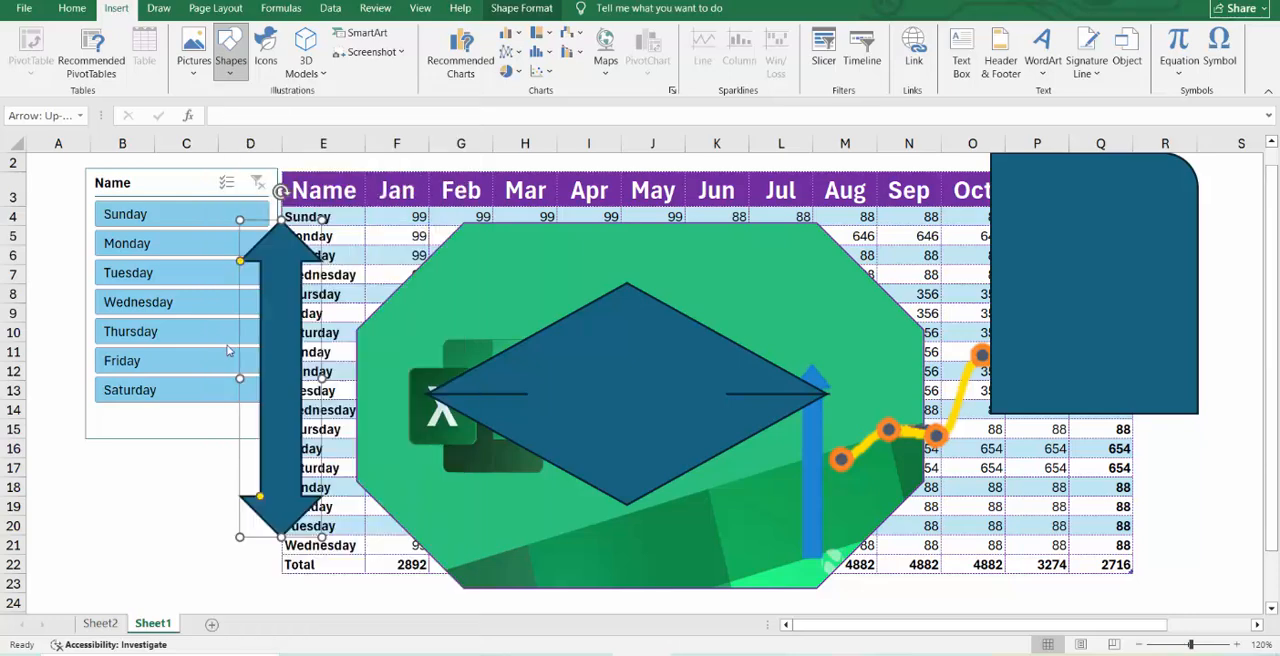
left_click(240, 348)
left_click_drag(304, 324, 575, 456)
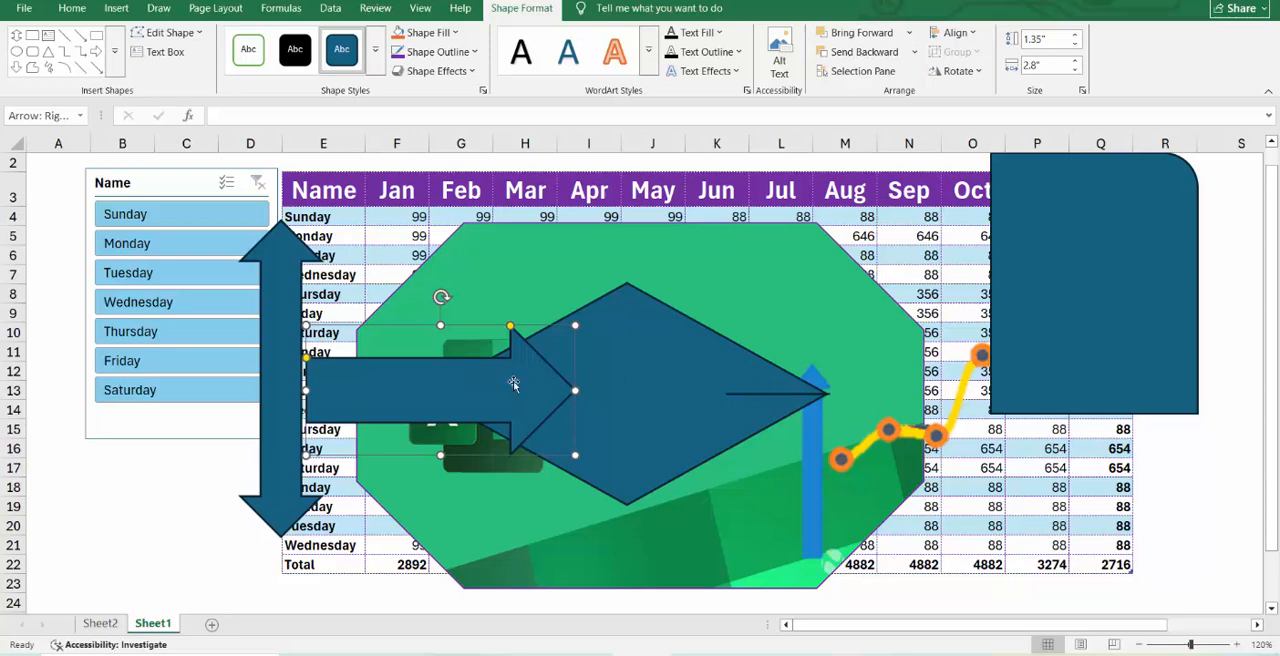
Filter the table to Tuesday with the Name slicer and clear the filter again.
left_click(188, 268)
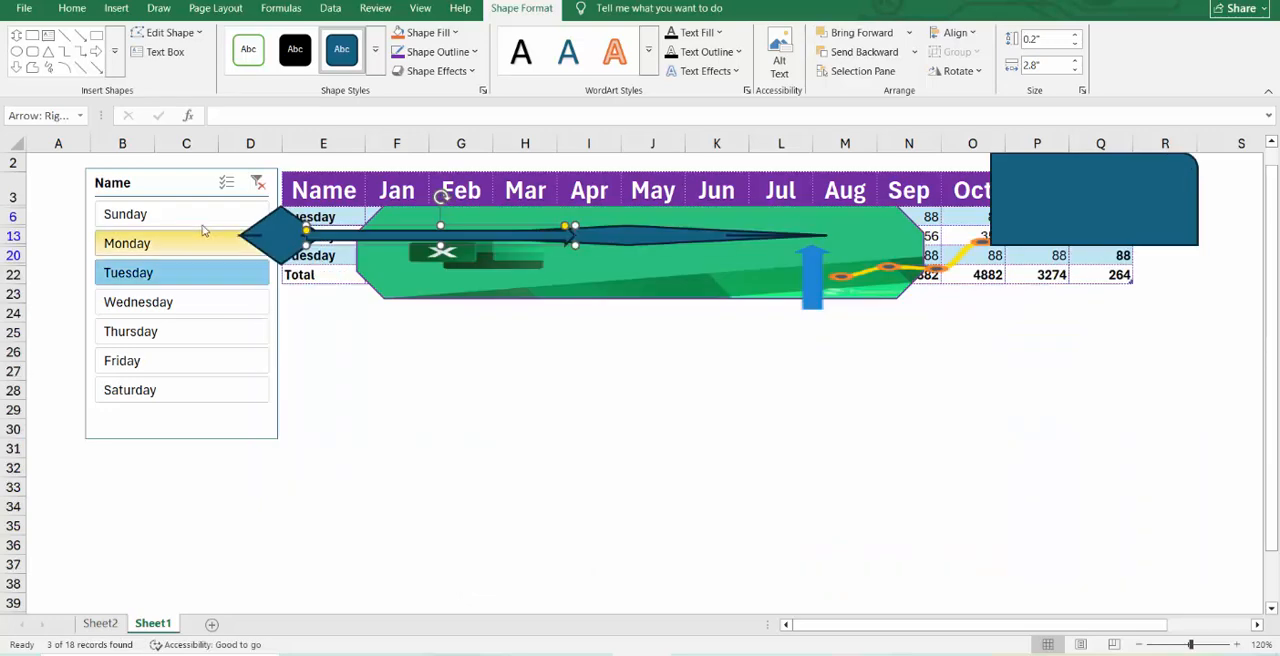
left_click(258, 183)
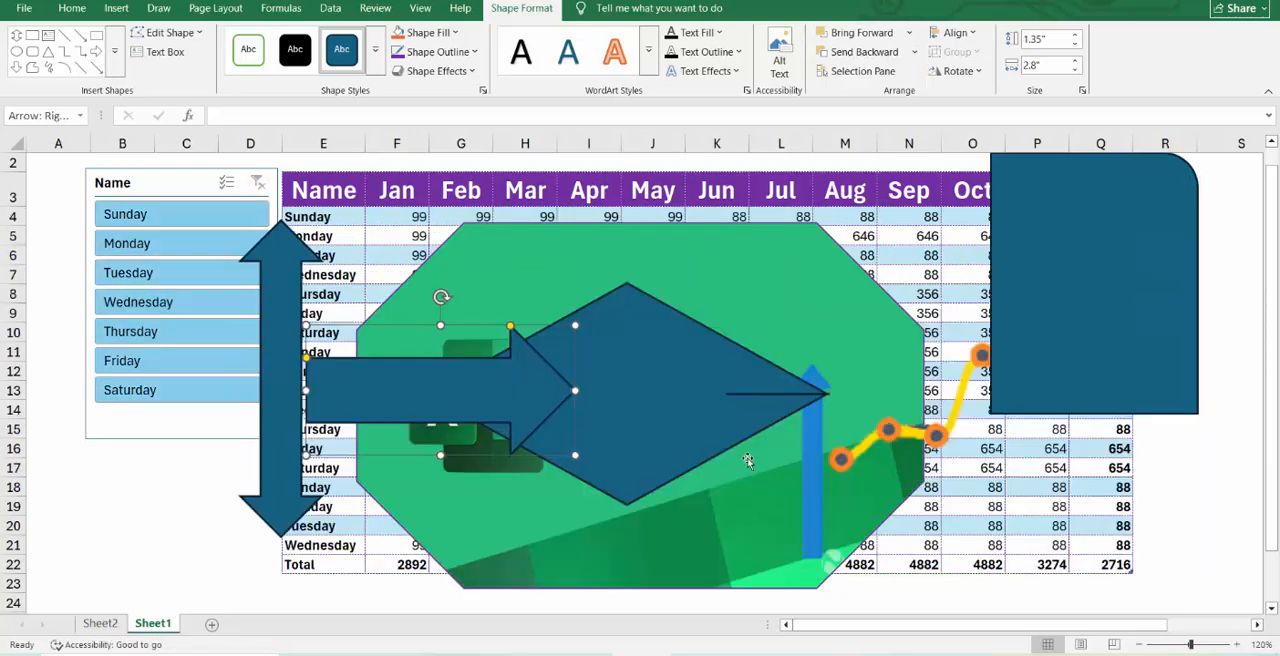
Browse the insertable icon categories, including Analytics, Body parts, Nature and outdoors and Home, and close the icon library without inserting anything.
left_click(116, 8)
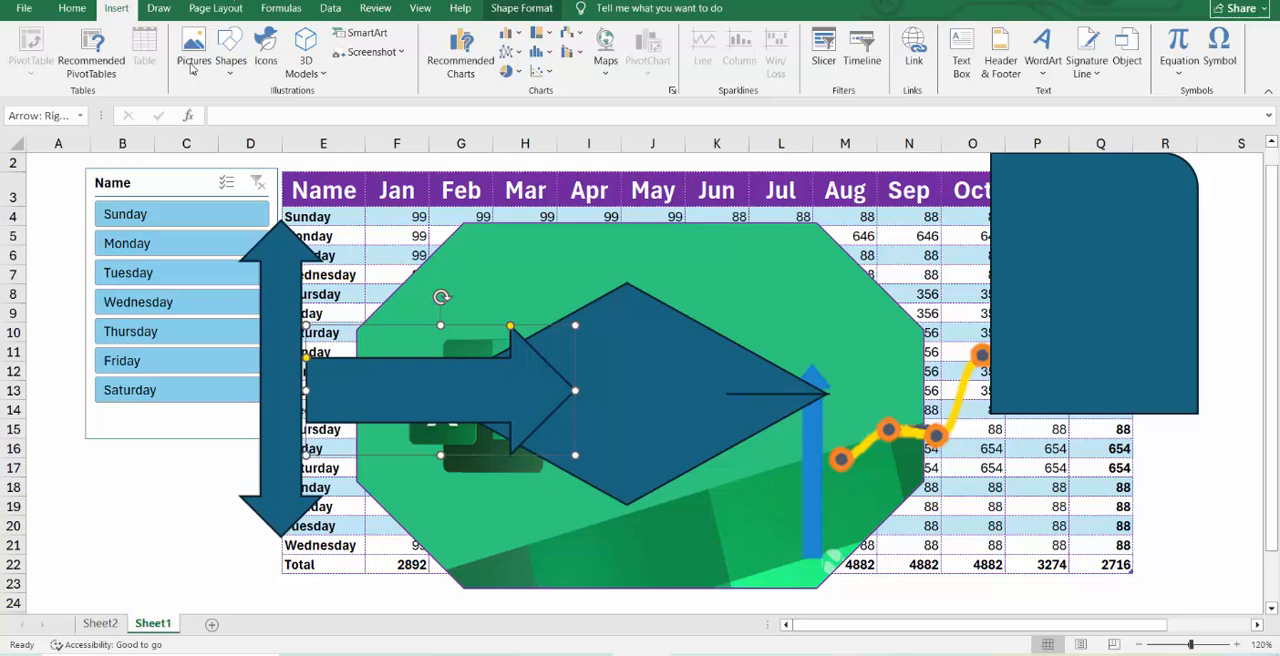
left_click(266, 50)
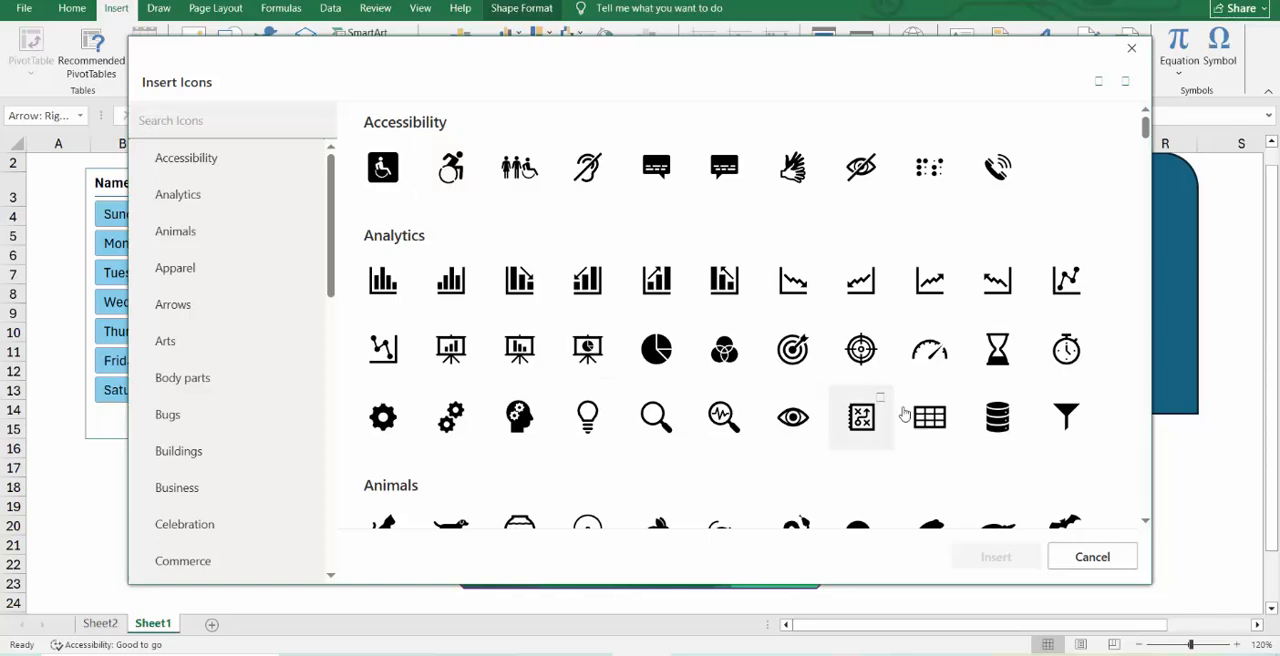
left_click(271, 191)
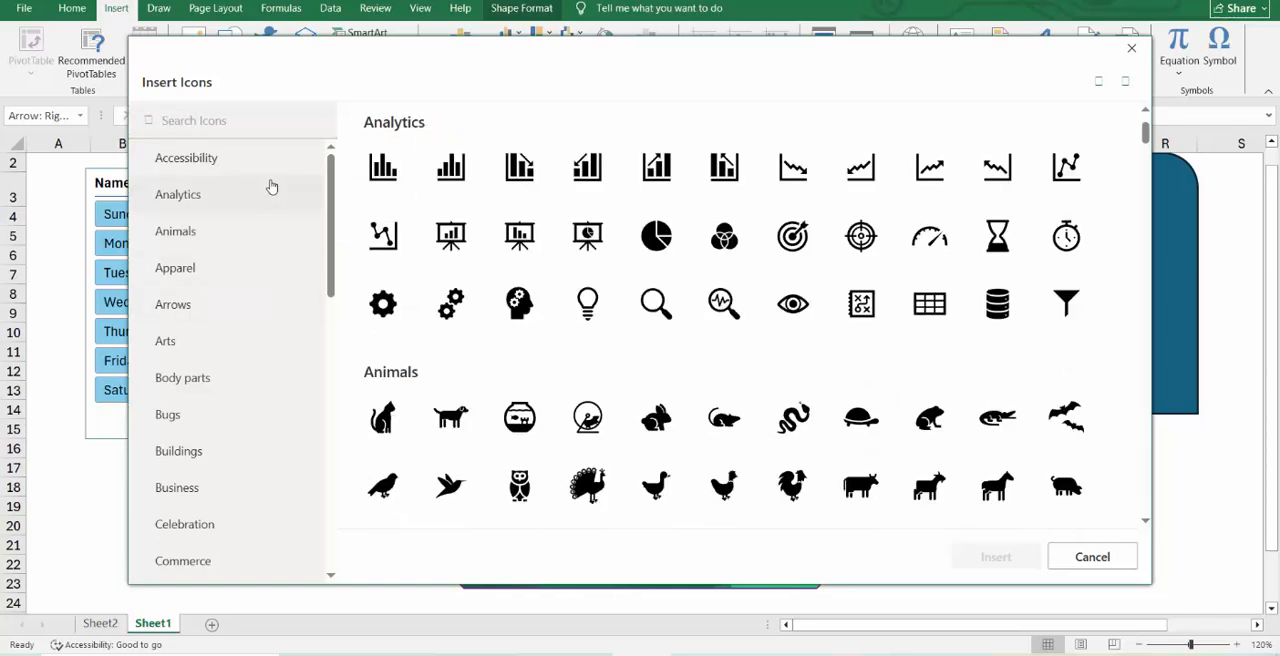
left_click(250, 245)
left_click(259, 303)
left_click(251, 377)
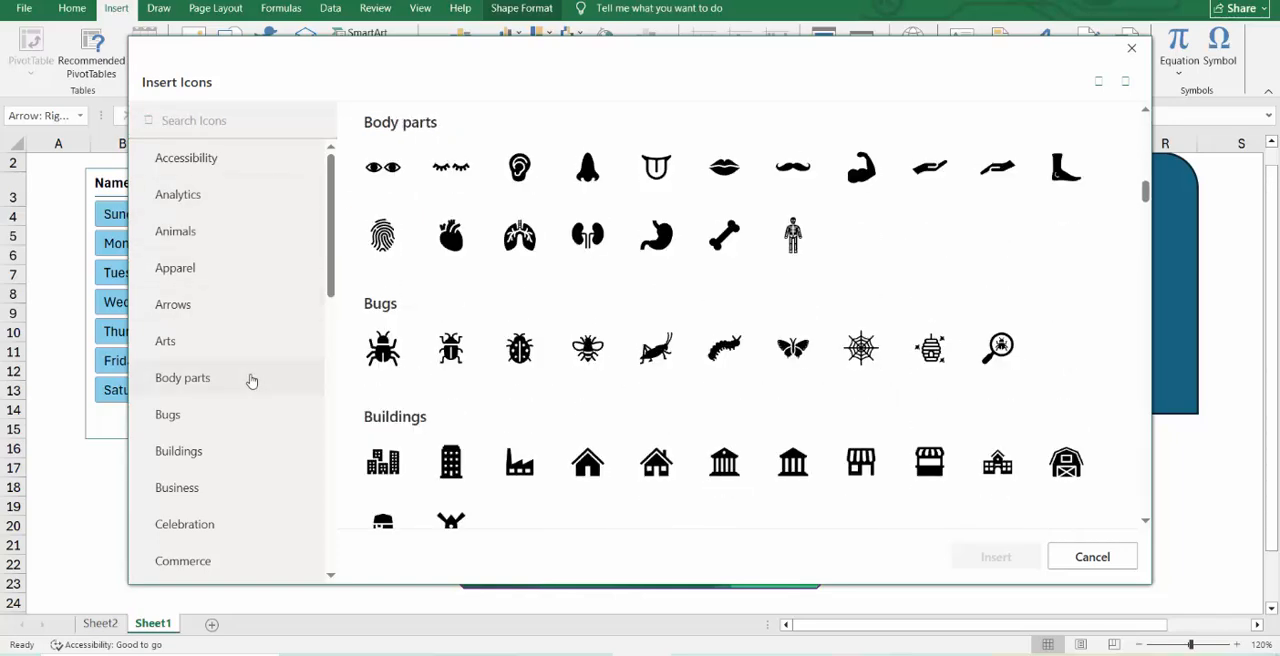
scroll(251, 385, "down", 3)
left_click(212, 427)
scroll(215, 430, "down", 5)
left_click(223, 420)
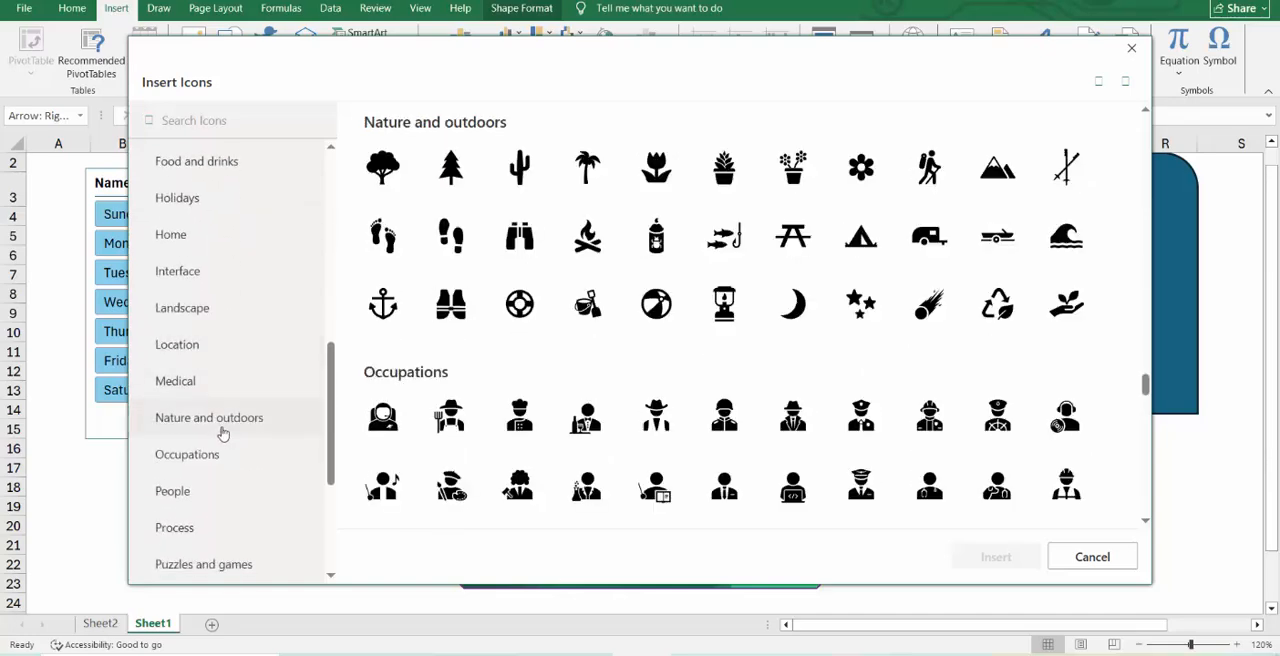
left_click(221, 488)
left_click(241, 344)
left_click(252, 228)
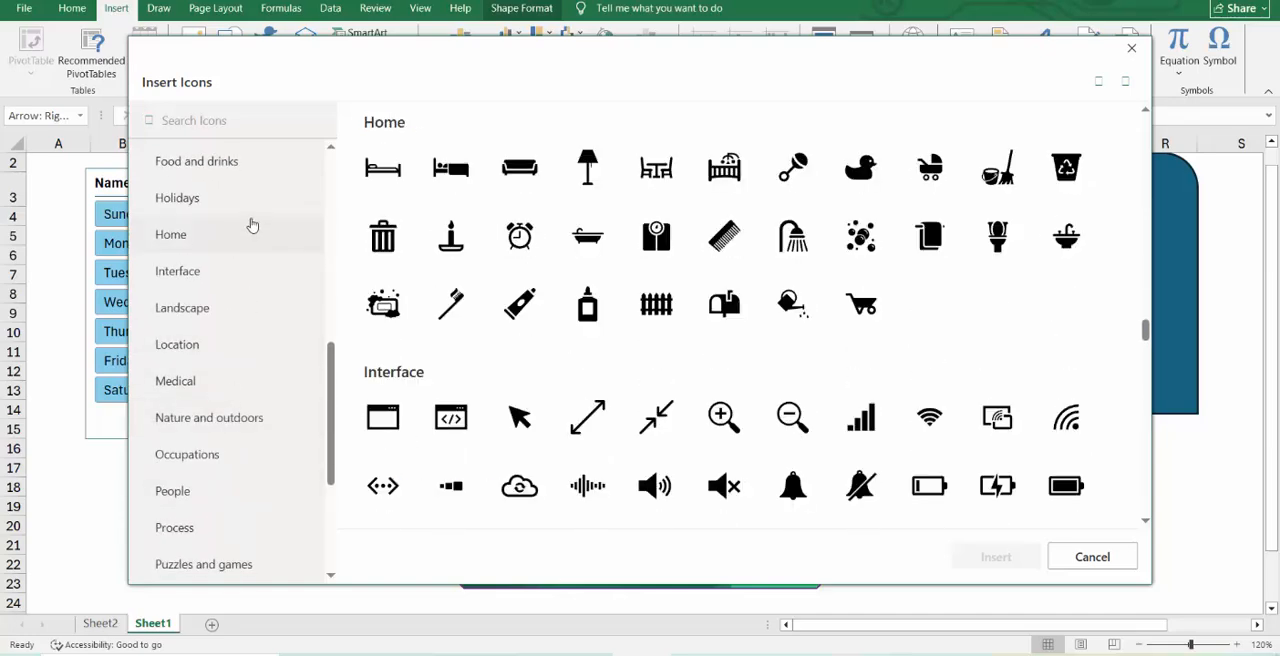
left_click(1131, 48)
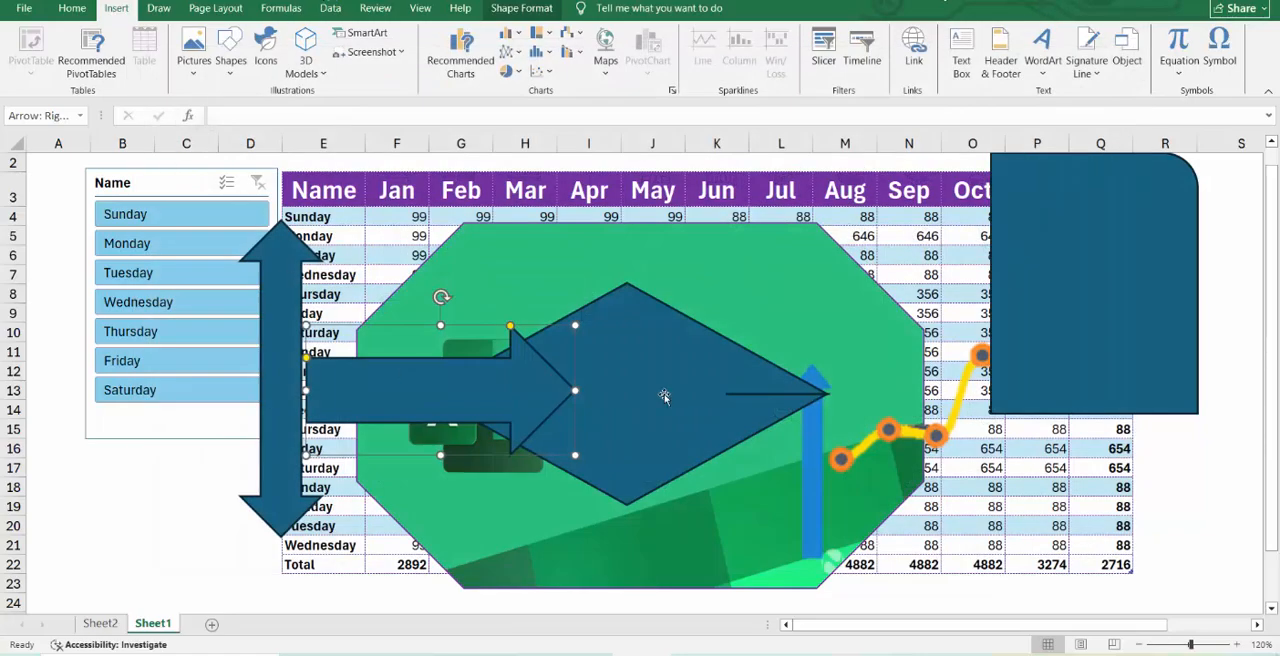
left_click(306, 72)
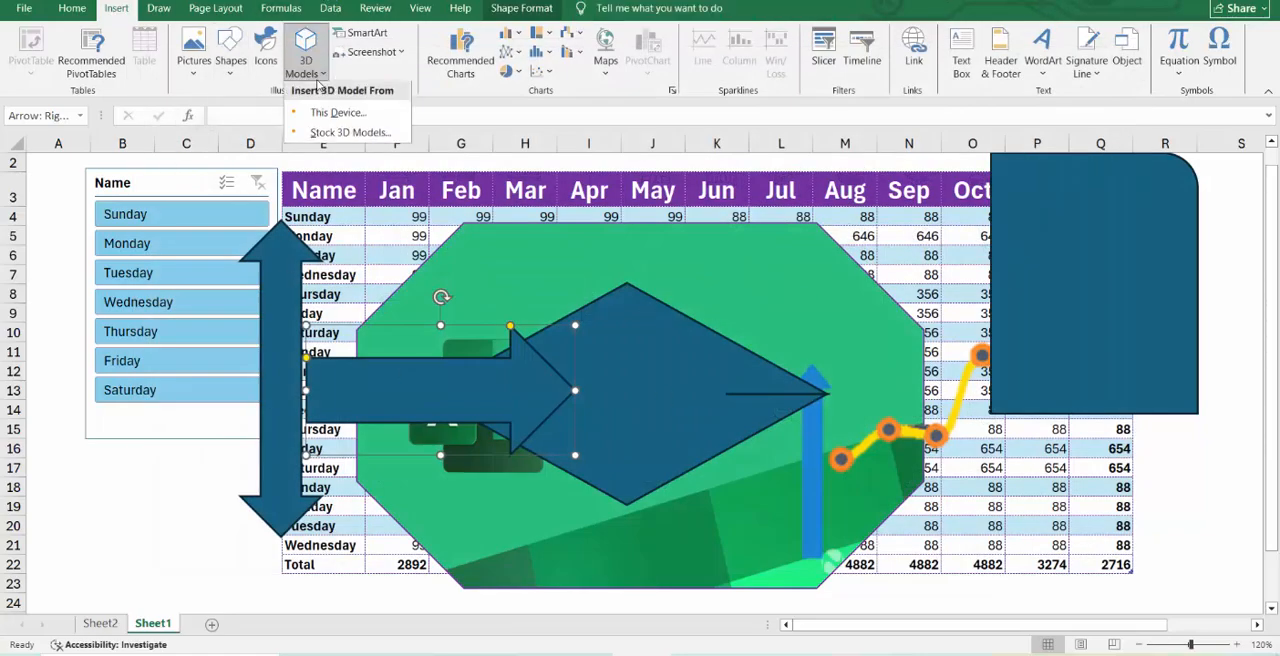
left_click(333, 114)
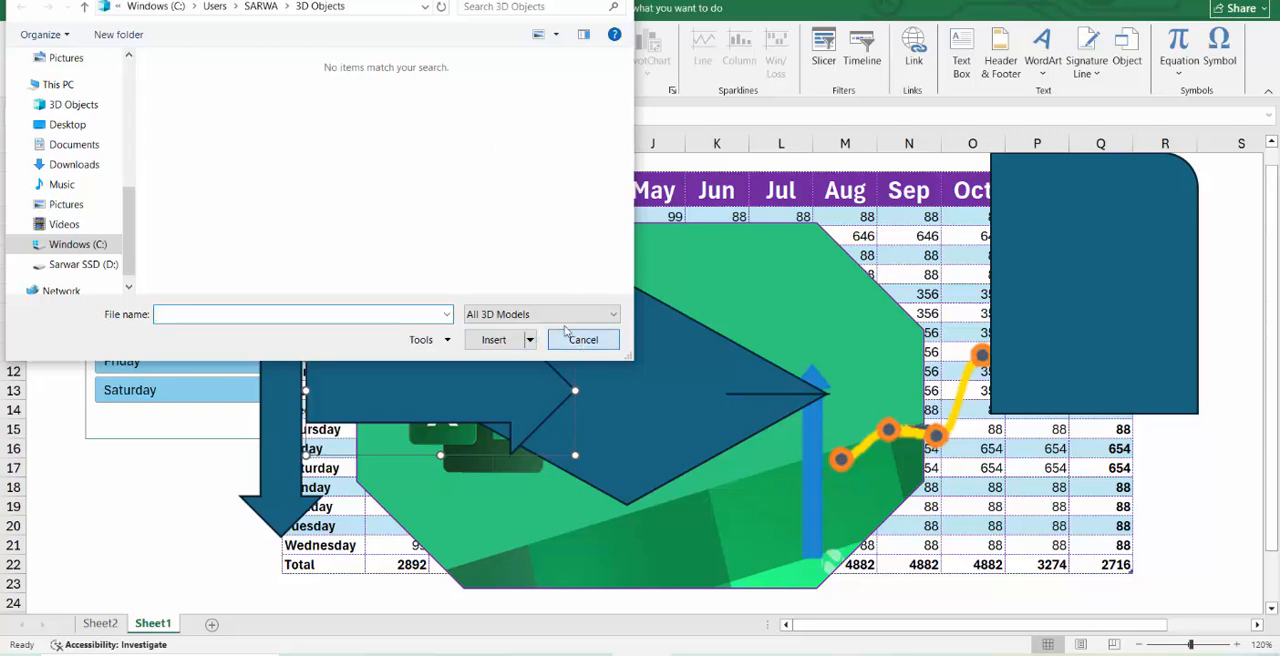
left_click(583, 340)
Insert the grinning star-eyed emoji from the Emoji category of the stock 3D models.
left_click(306, 62)
left_click(350, 134)
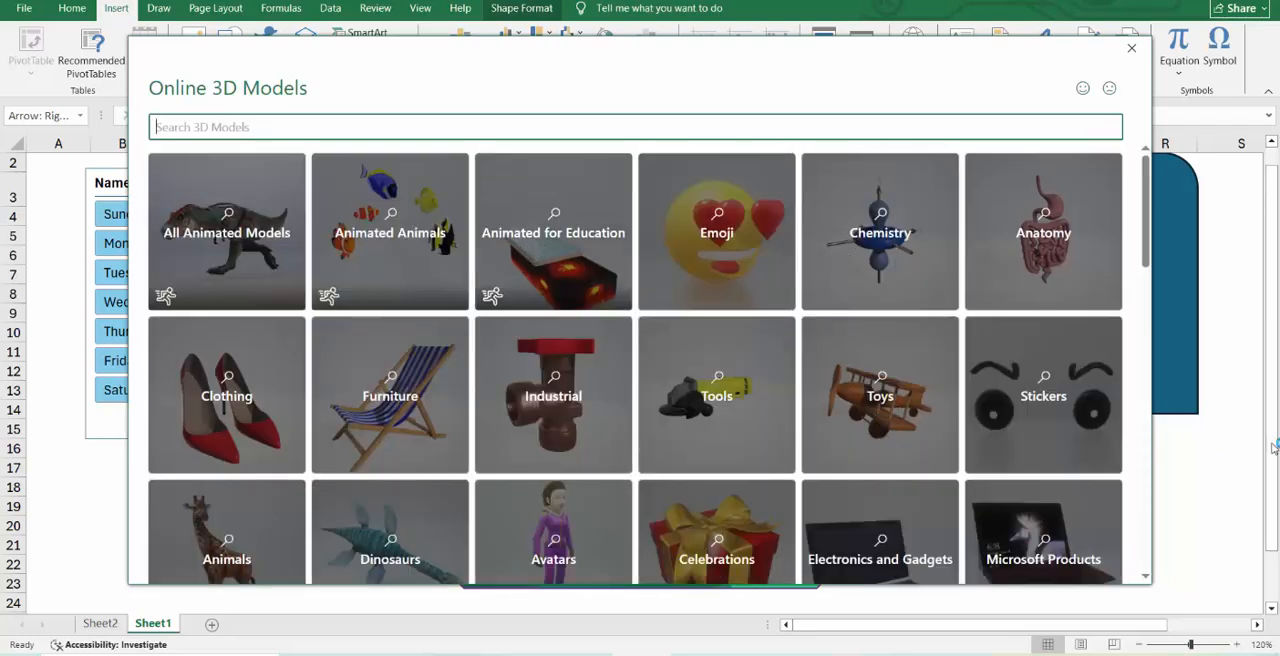
left_click(770, 262)
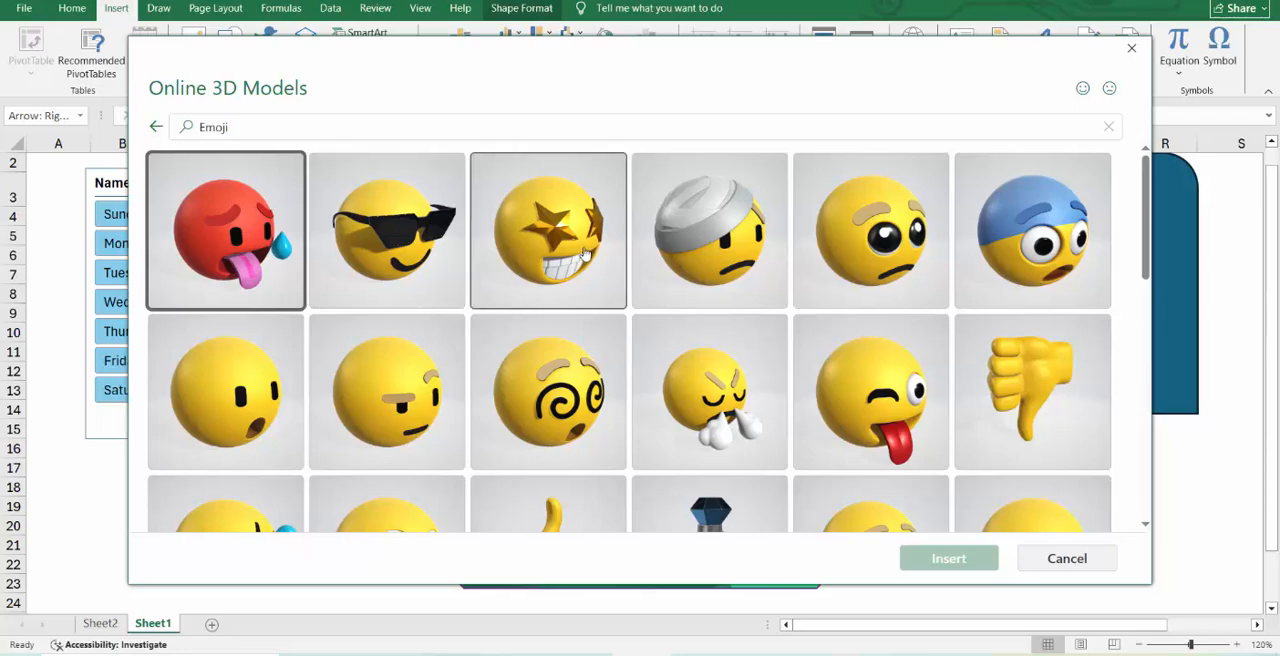
left_click(474, 243)
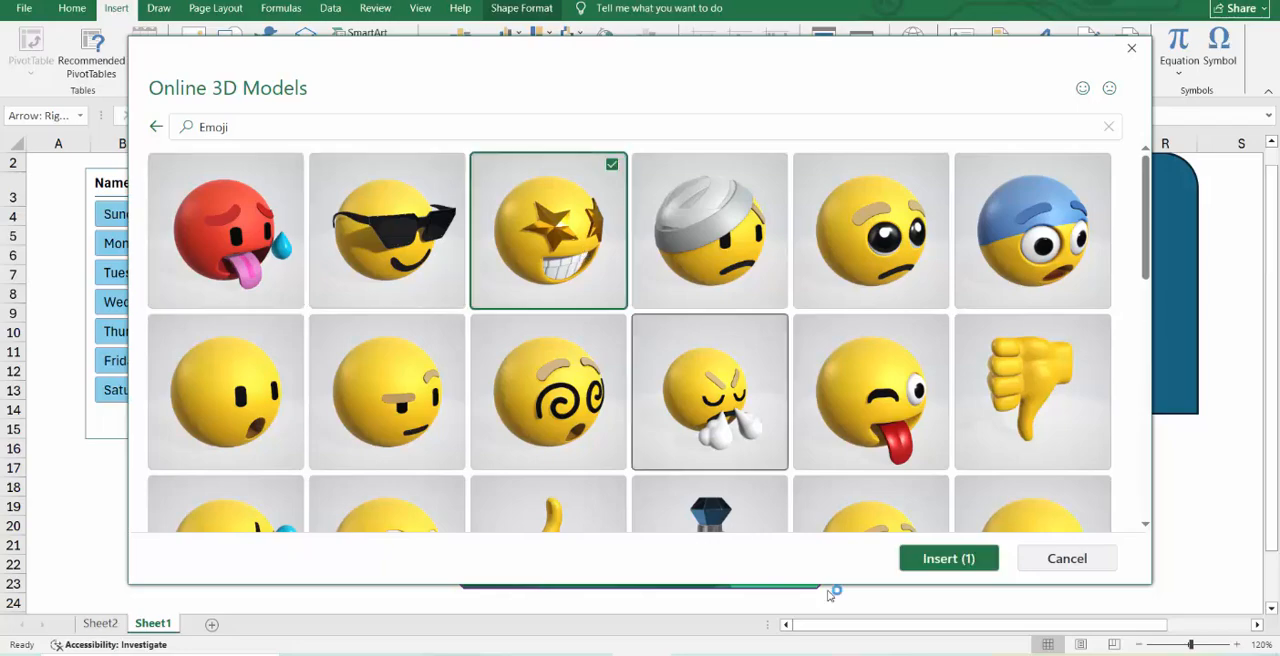
left_click(932, 563)
Move the Excel picture down and to the right, and rotate the emoji model in 3D so its face turns away.
left_click_drag(631, 277, 748, 372)
left_click(643, 375)
left_click_drag(641, 379, 788, 229)
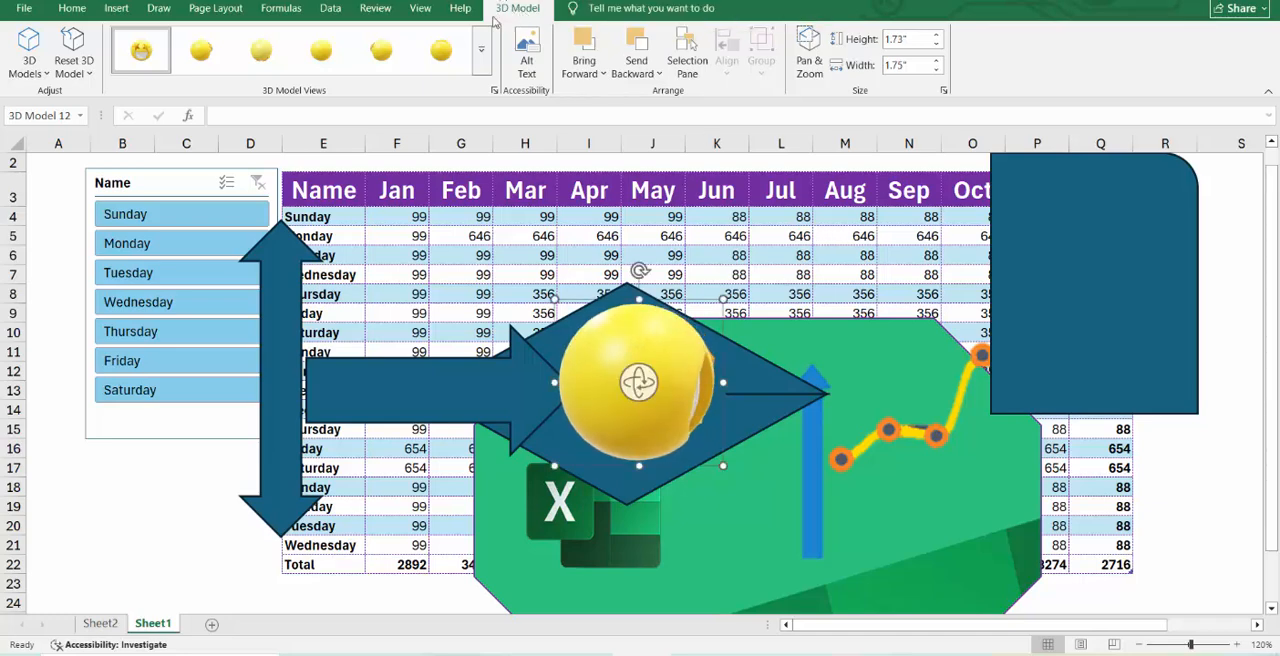
Apply the preset 3D model view that shows the emoji's star eyes and grin angled toward the lower right.
left_click(42, 75)
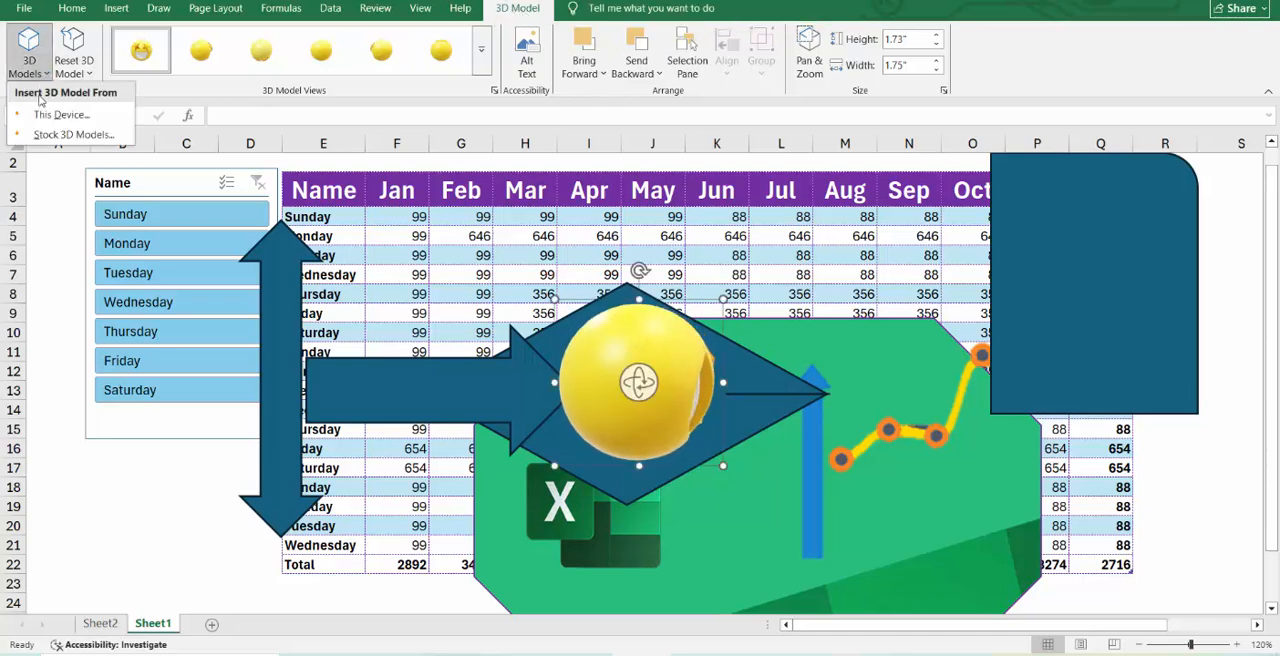
left_click(95, 77)
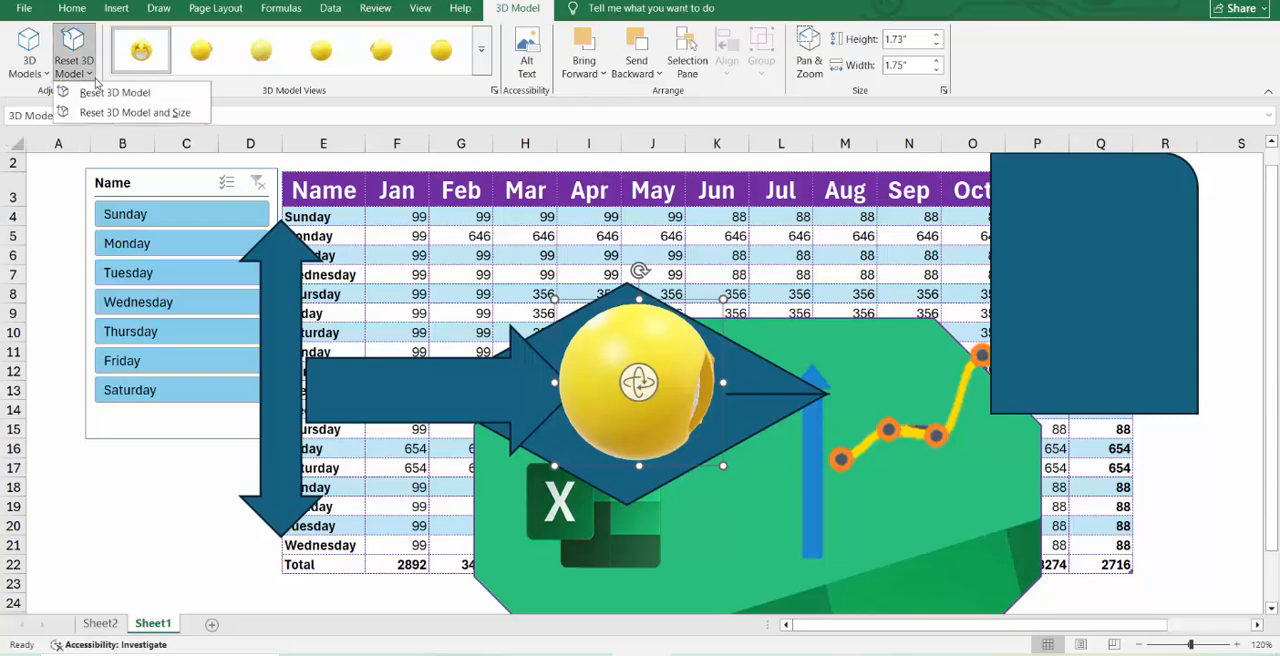
left_click(482, 67)
left_click(482, 70)
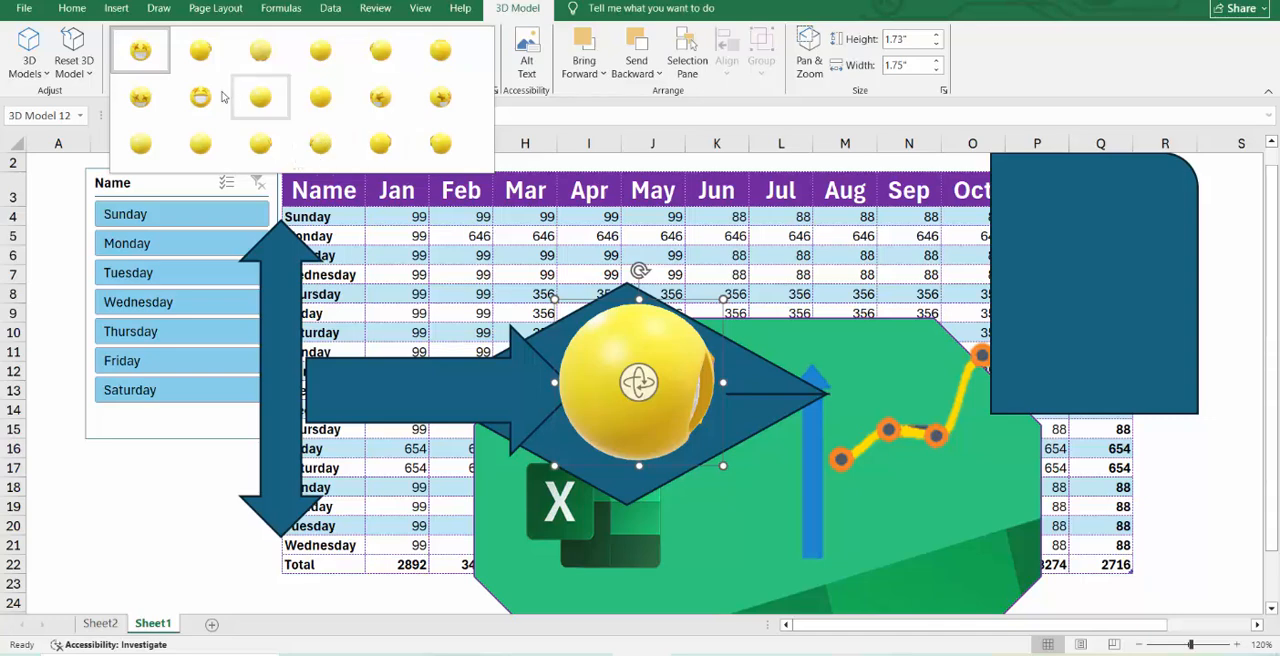
left_click(597, 385)
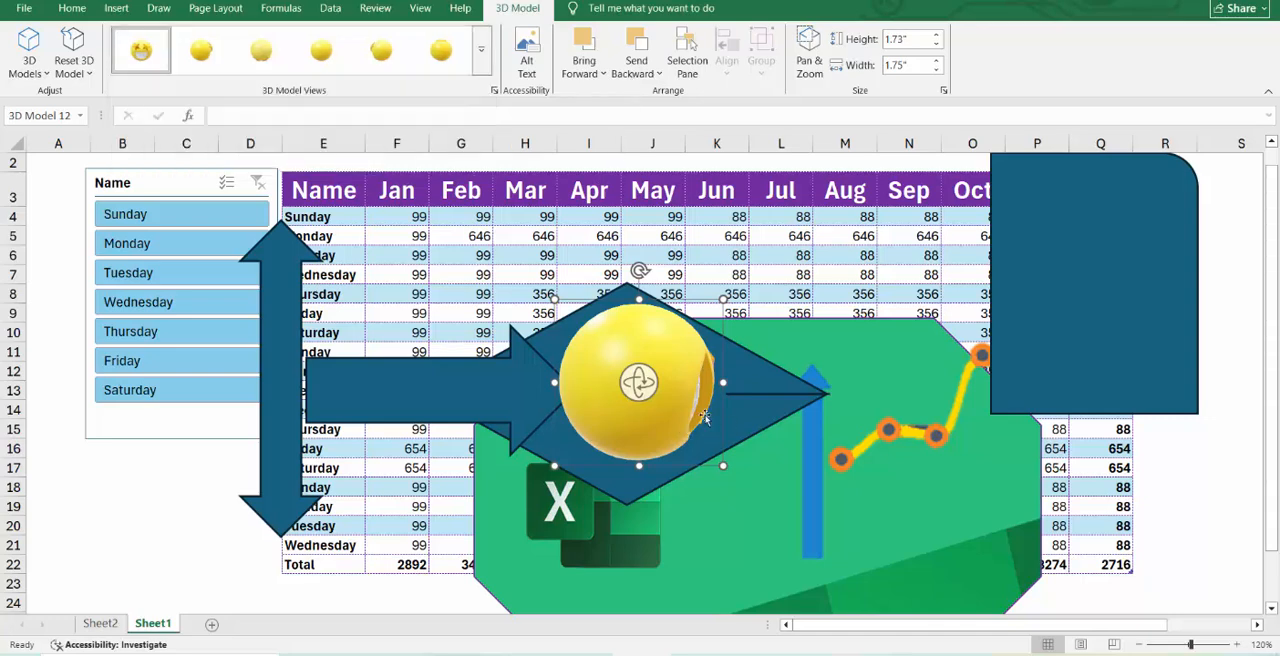
left_click(481, 67)
left_click(440, 97)
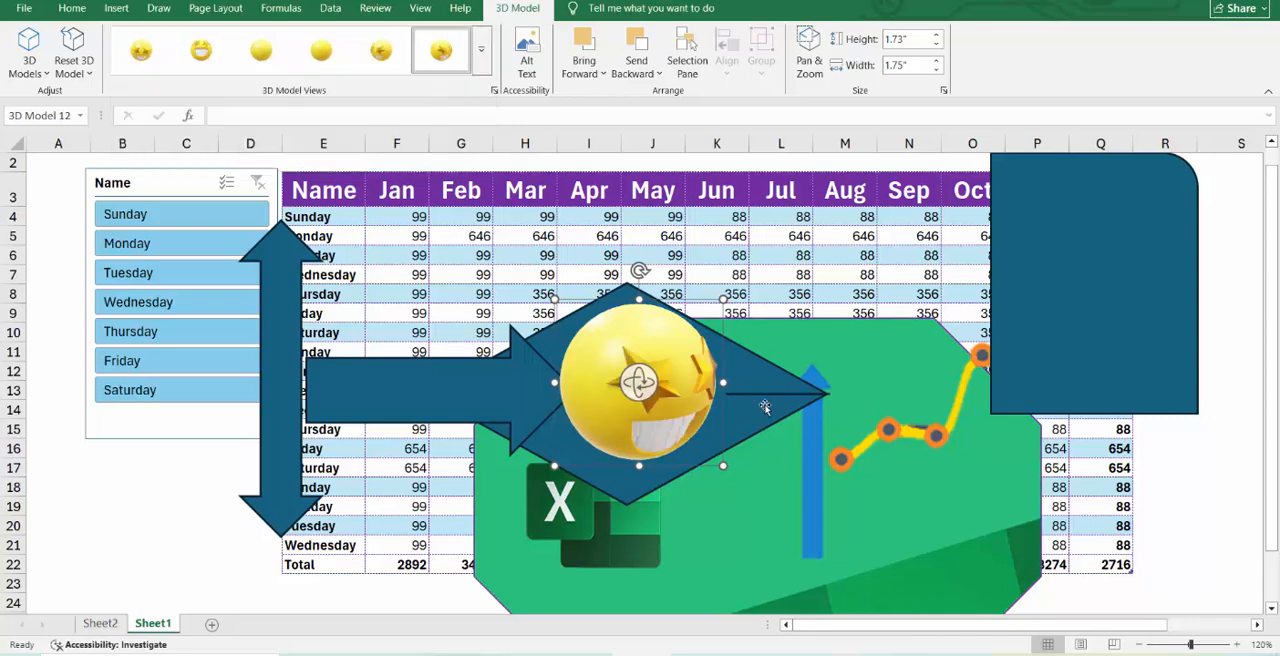
Shrink the emoji model to about 0.79" by 0.79" and place it in the upper part of the diamond.
left_click_drag(722, 299, 663, 390)
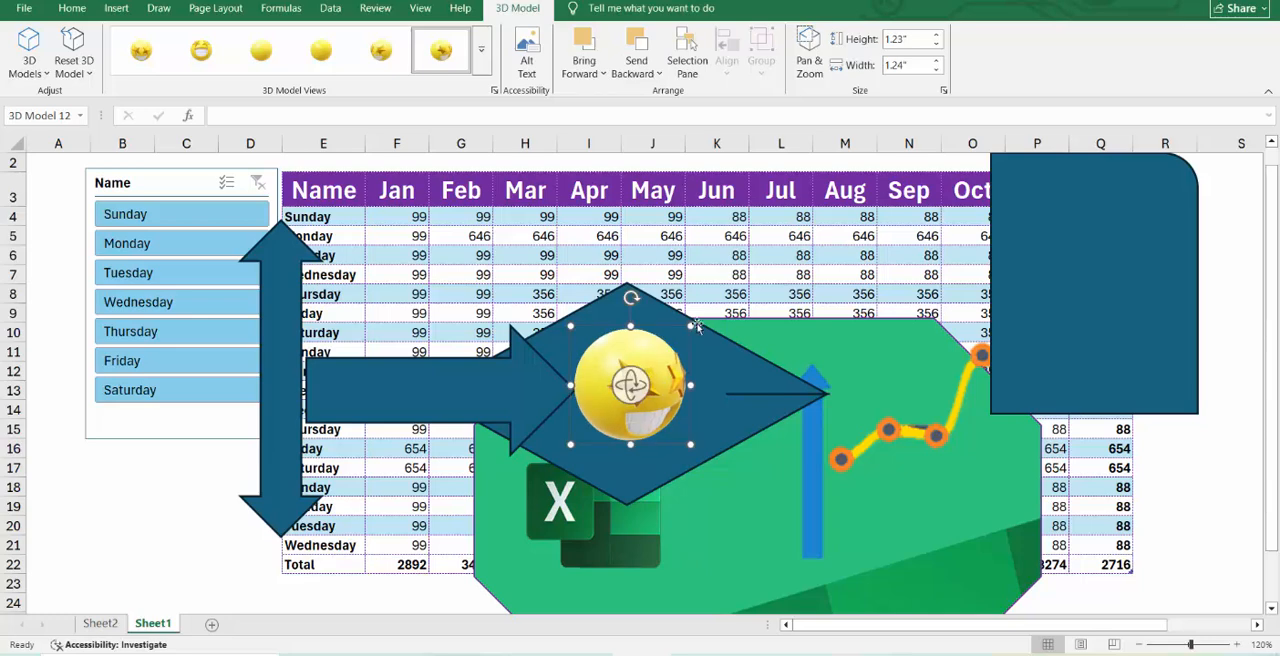
left_click_drag(690, 326, 644, 371)
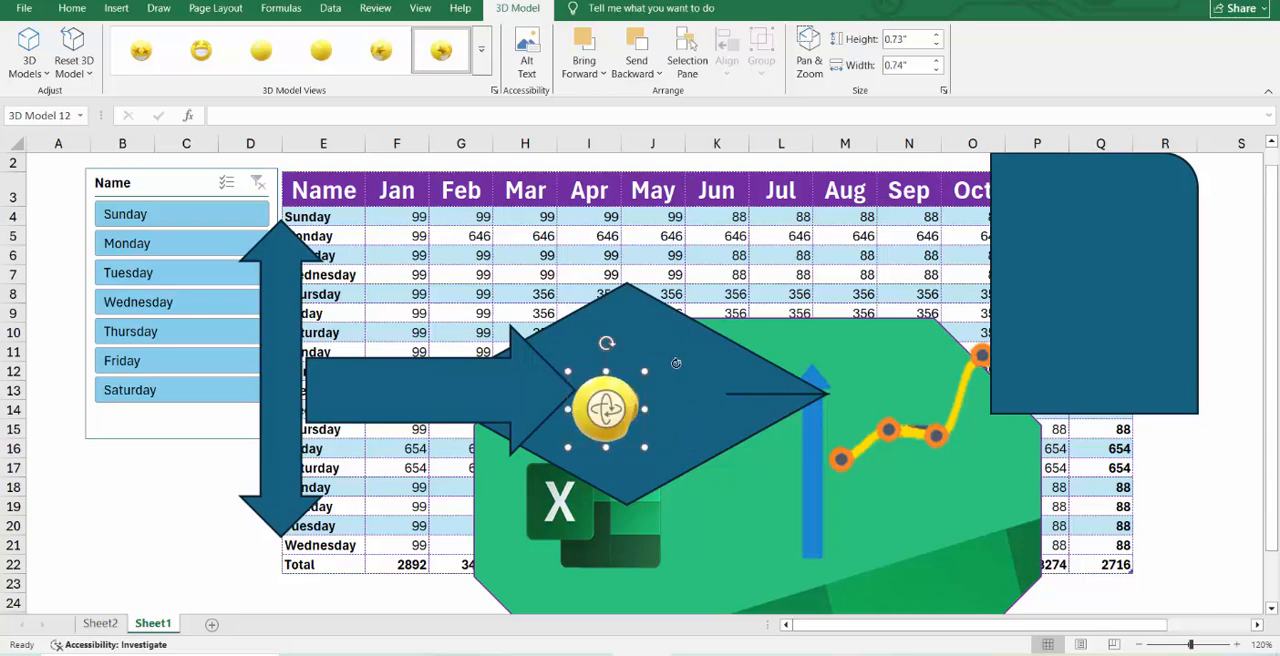
left_click_drag(593, 386, 633, 328)
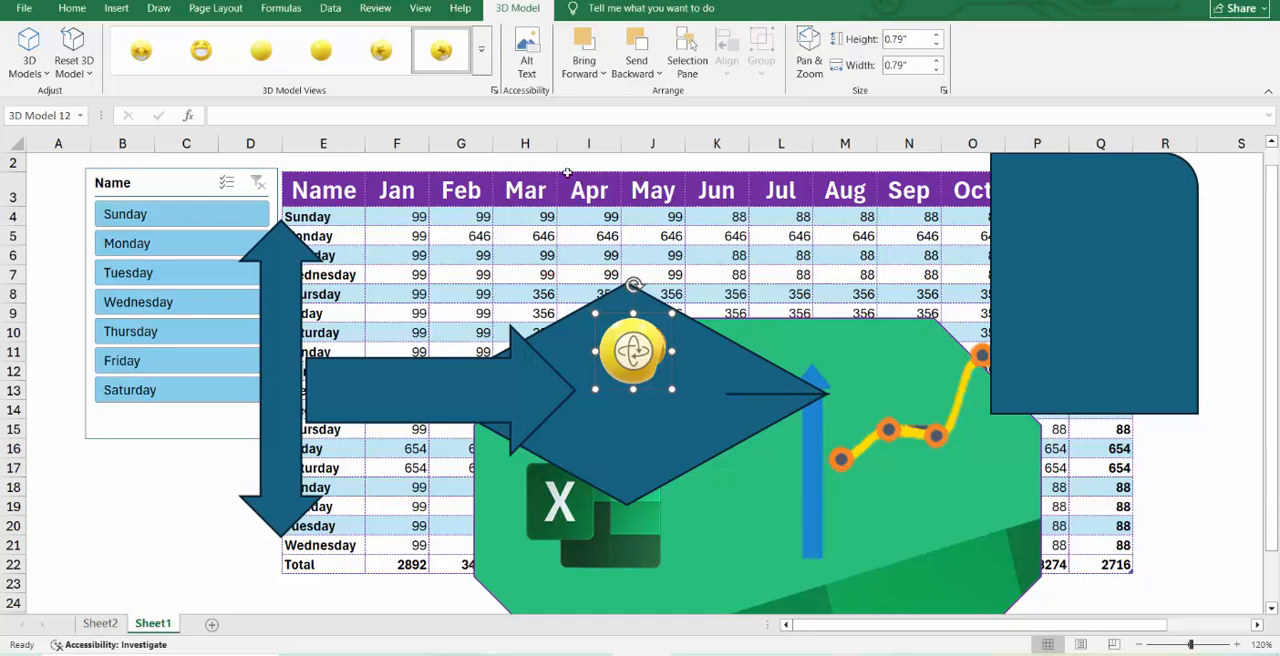
Browse the SmartArt graphic categories Hierarchy, Pyramid, Matrix and Relationship, and return to the Hierarchy layouts.
left_click(116, 8)
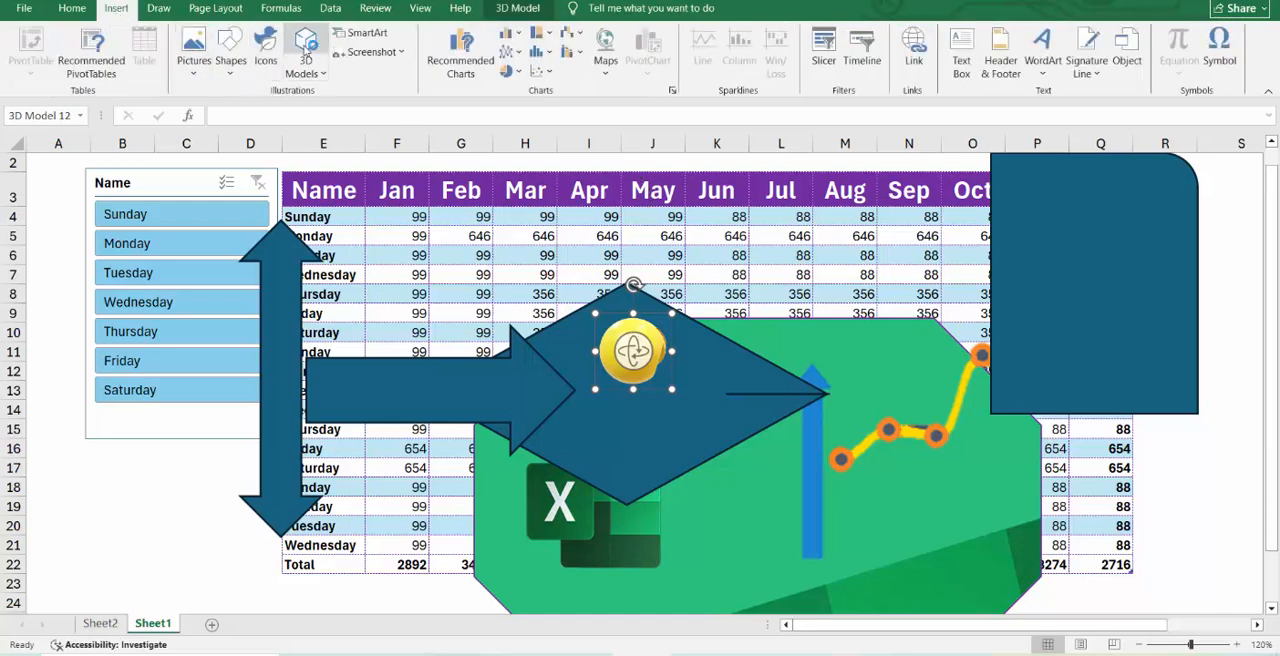
left_click(367, 33)
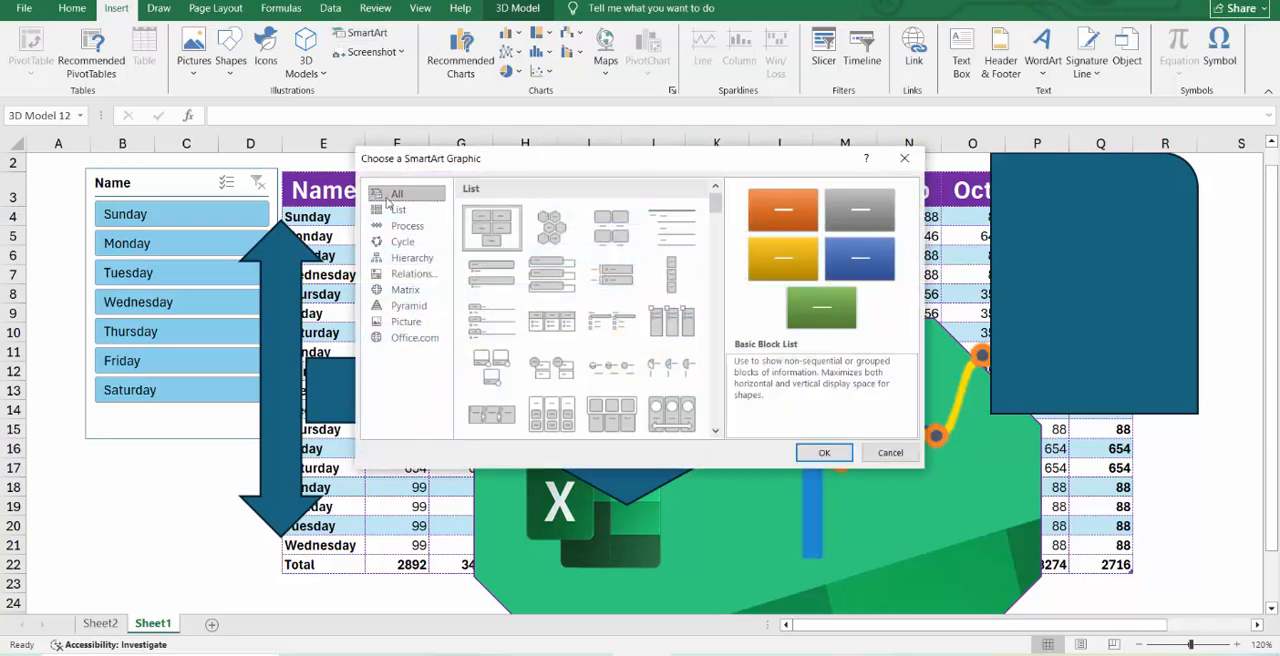
left_click(425, 262)
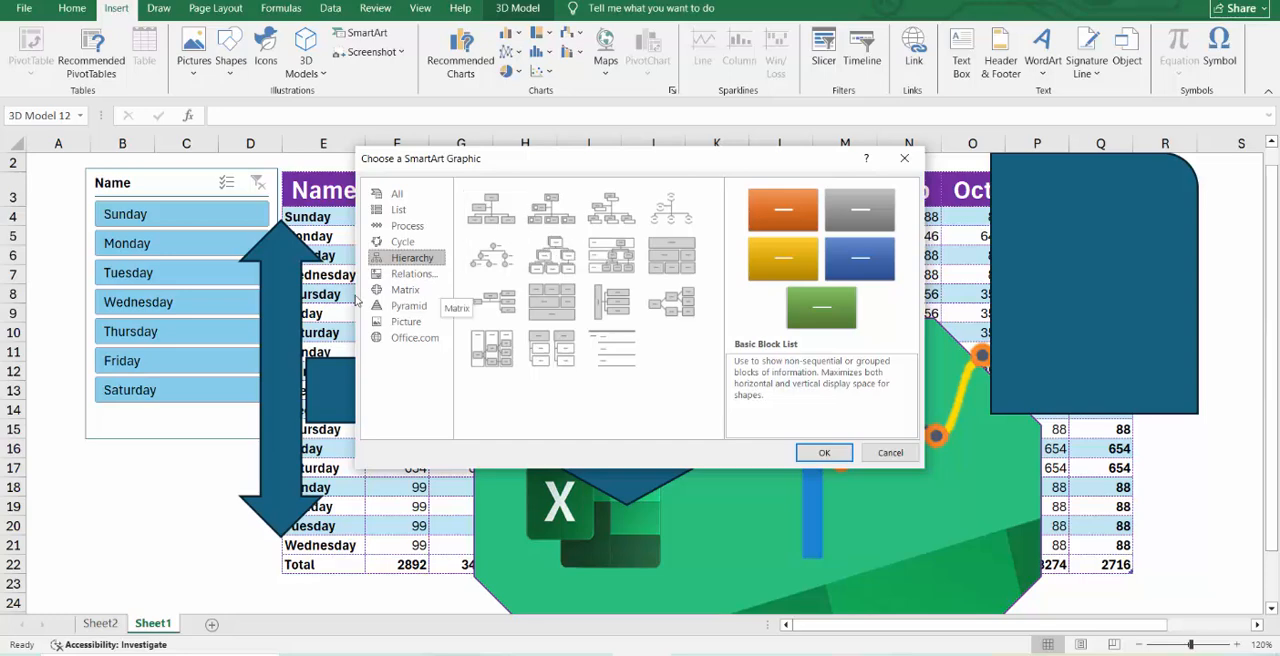
left_click(408, 305)
left_click(417, 290)
left_click(413, 273)
left_click(416, 258)
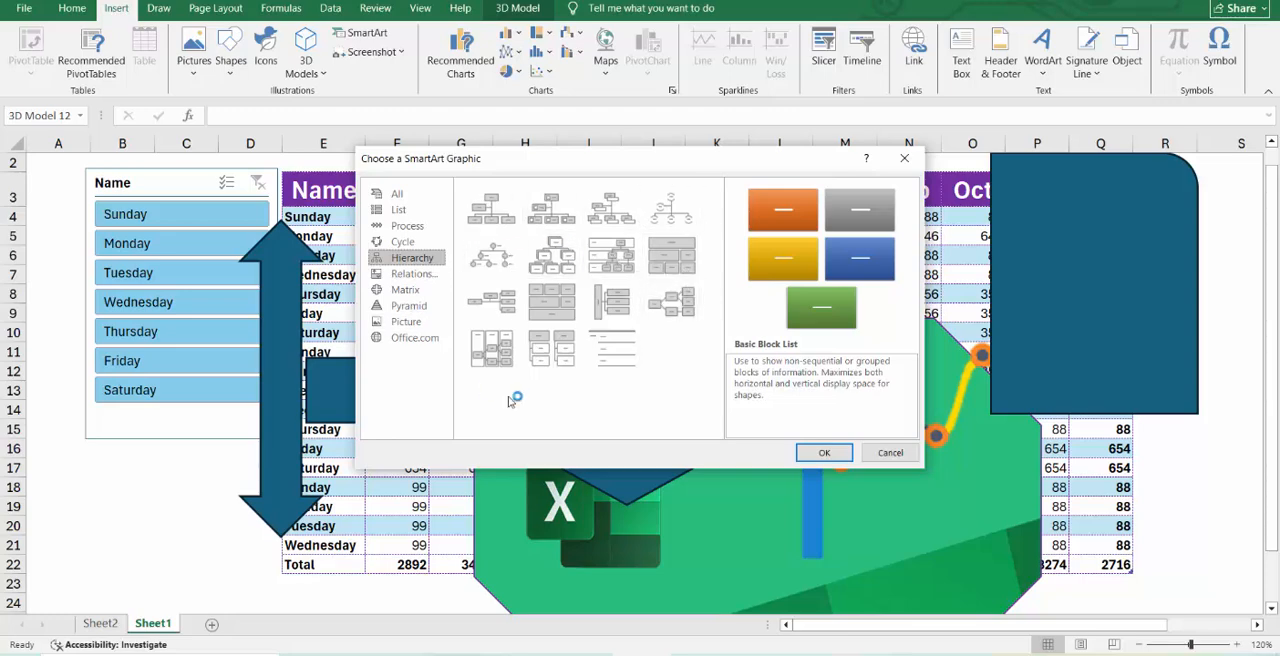
Insert a Basic Pie SmartArt graphic from the Cycle category.
left_click(416, 274)
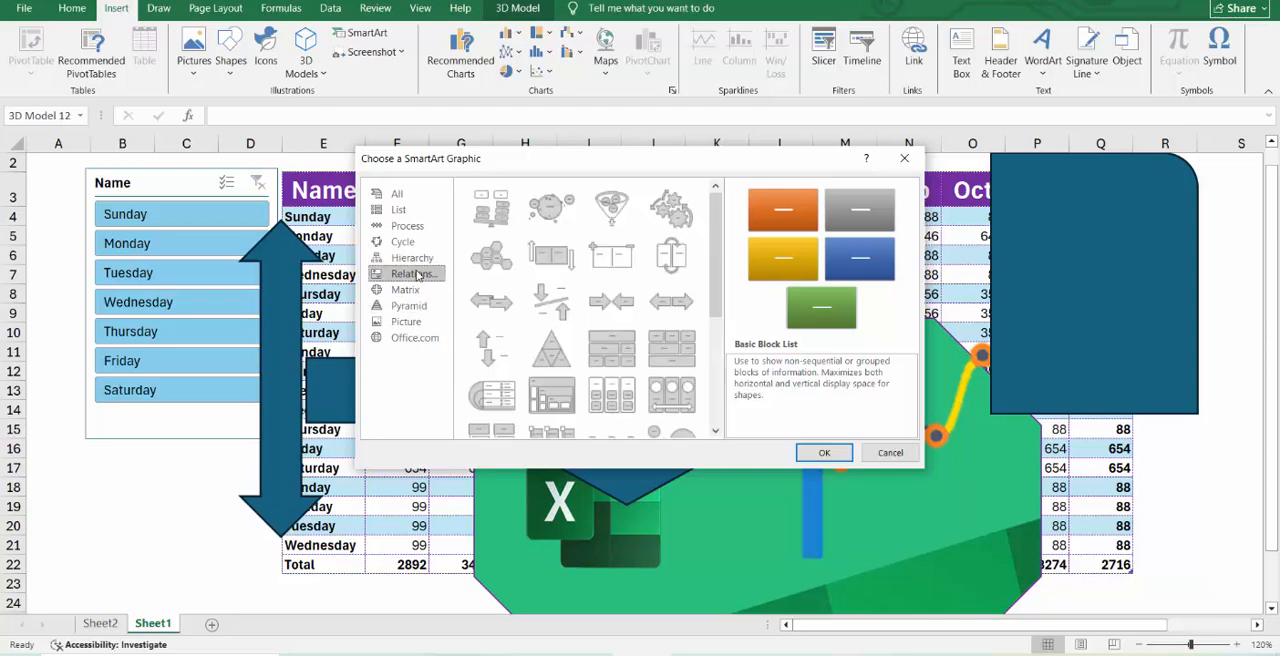
left_click(420, 306)
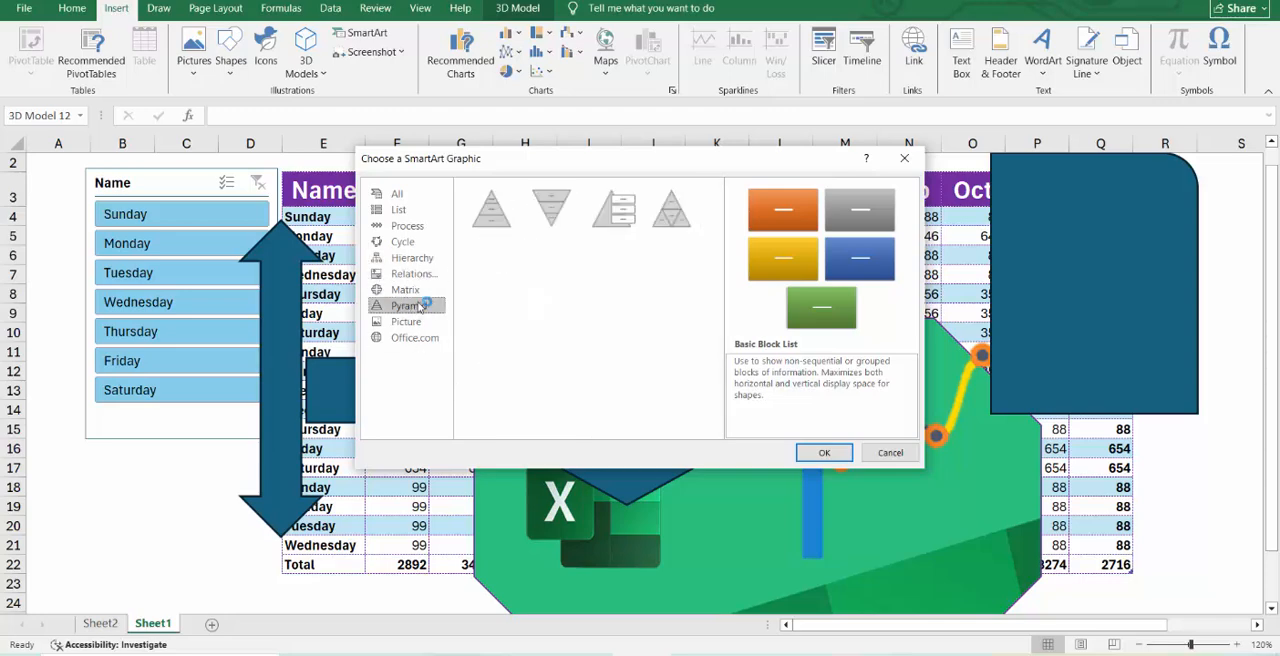
left_click(418, 322)
left_click(428, 290)
left_click(438, 258)
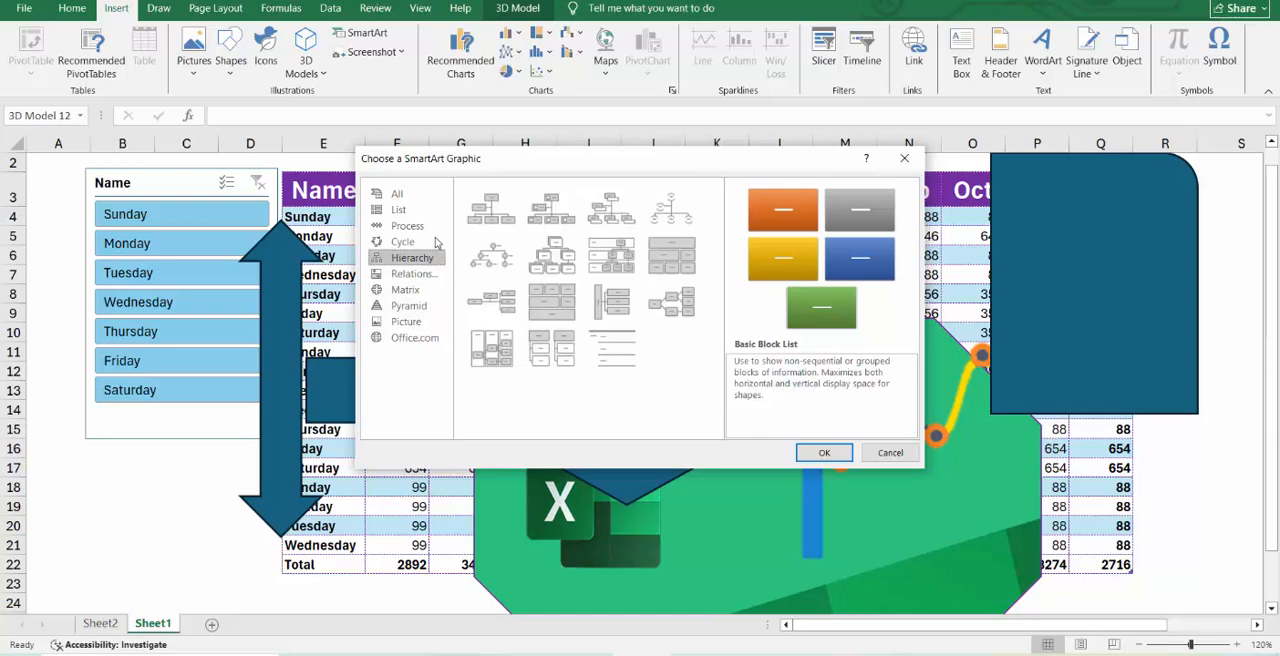
left_click(436, 242)
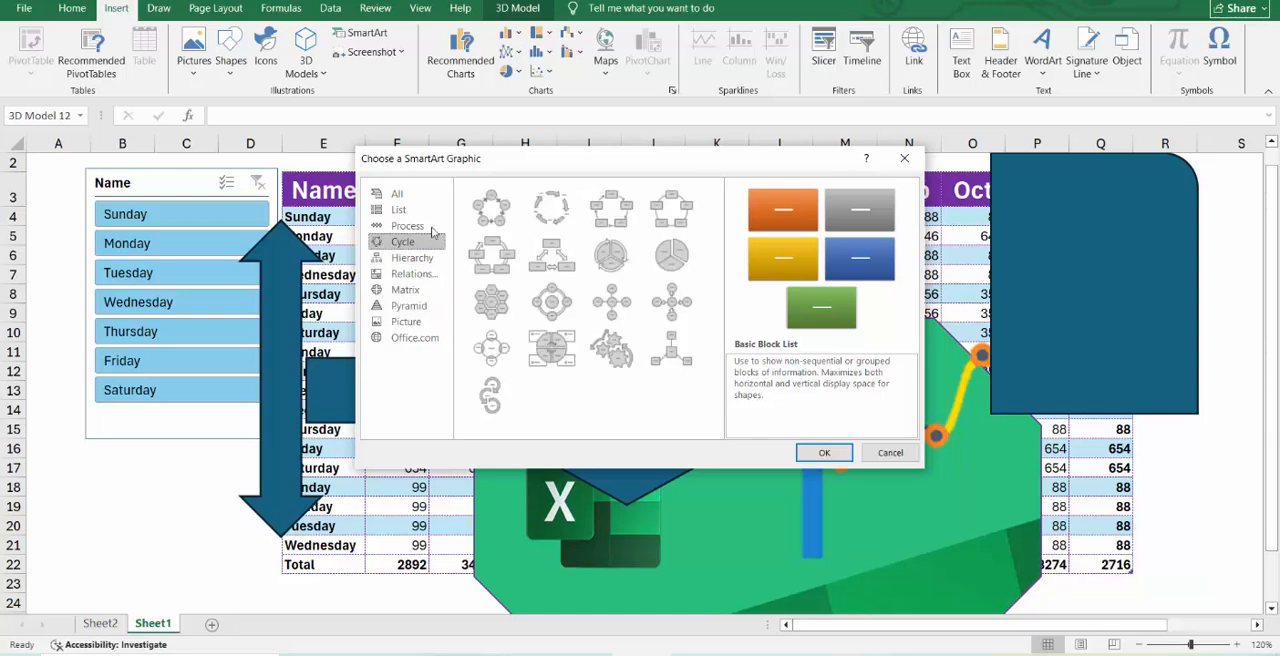
left_click(662, 260)
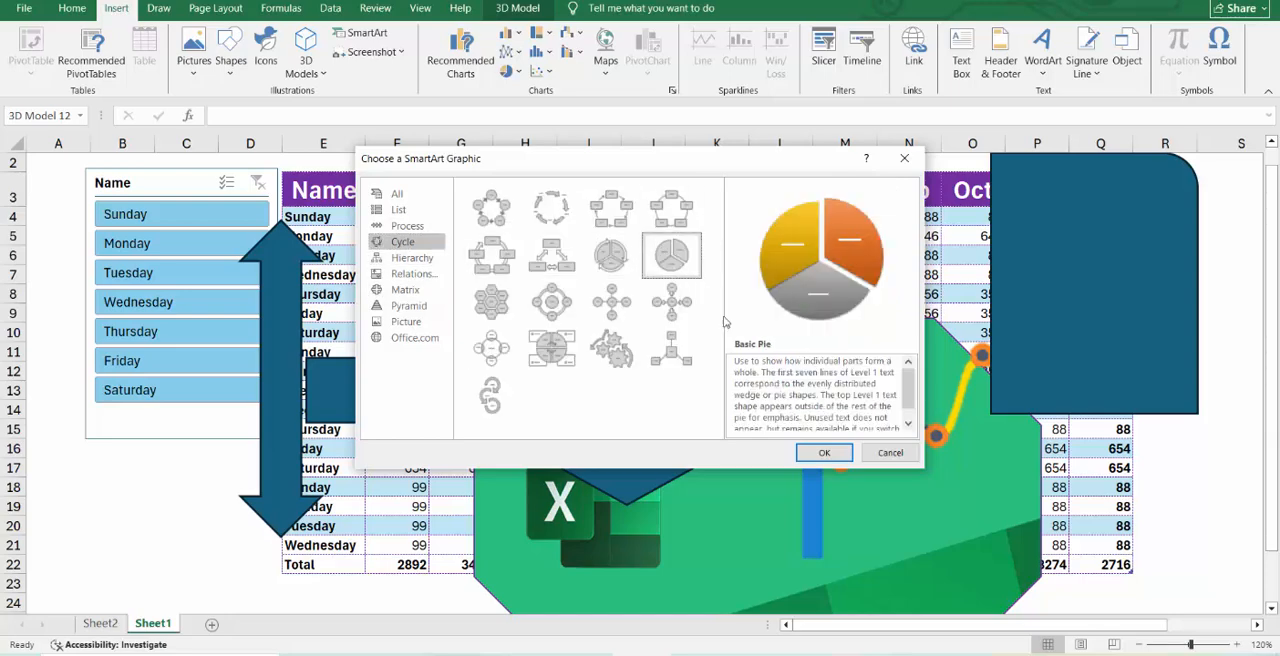
left_click(824, 452)
Label the three slices of the SmartArt pie 4m, 6m and 67.
double_click(584, 359)
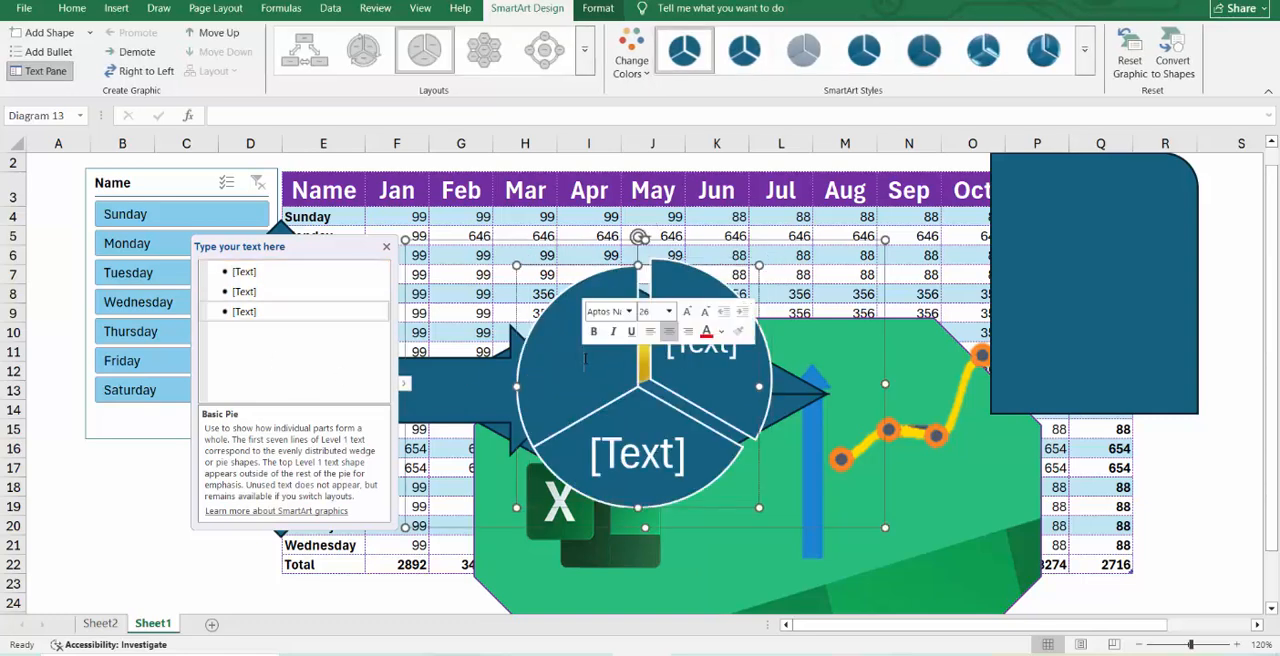
type("4m")
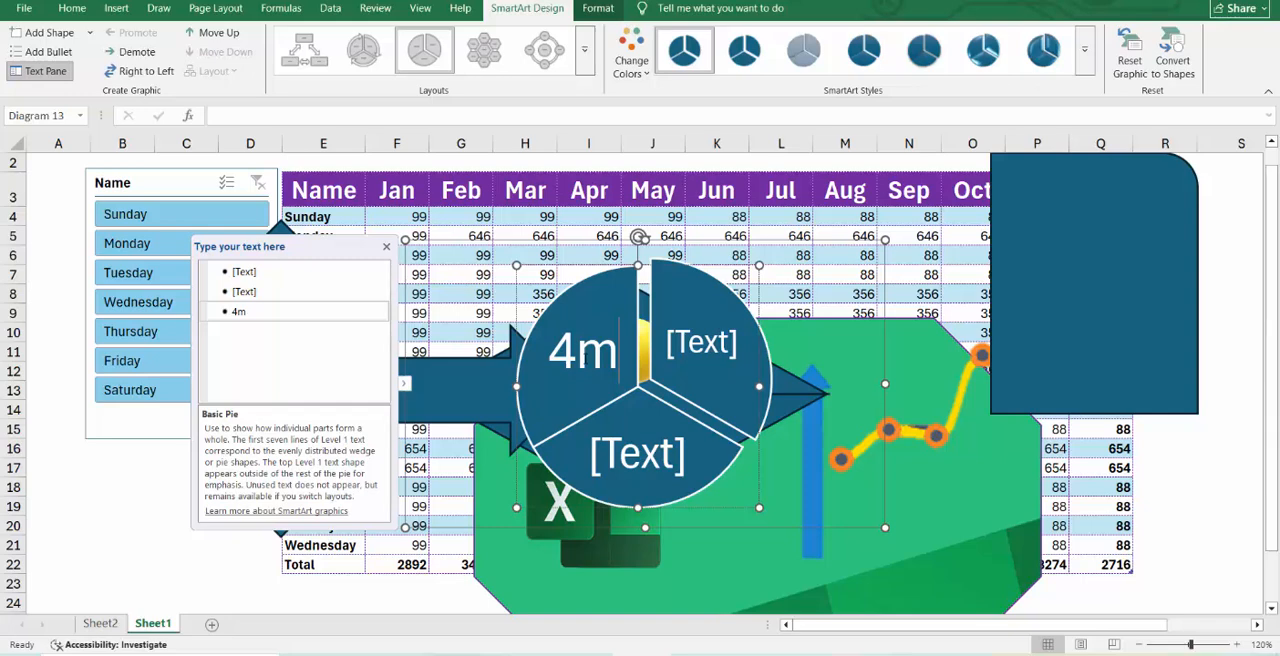
left_click(710, 341)
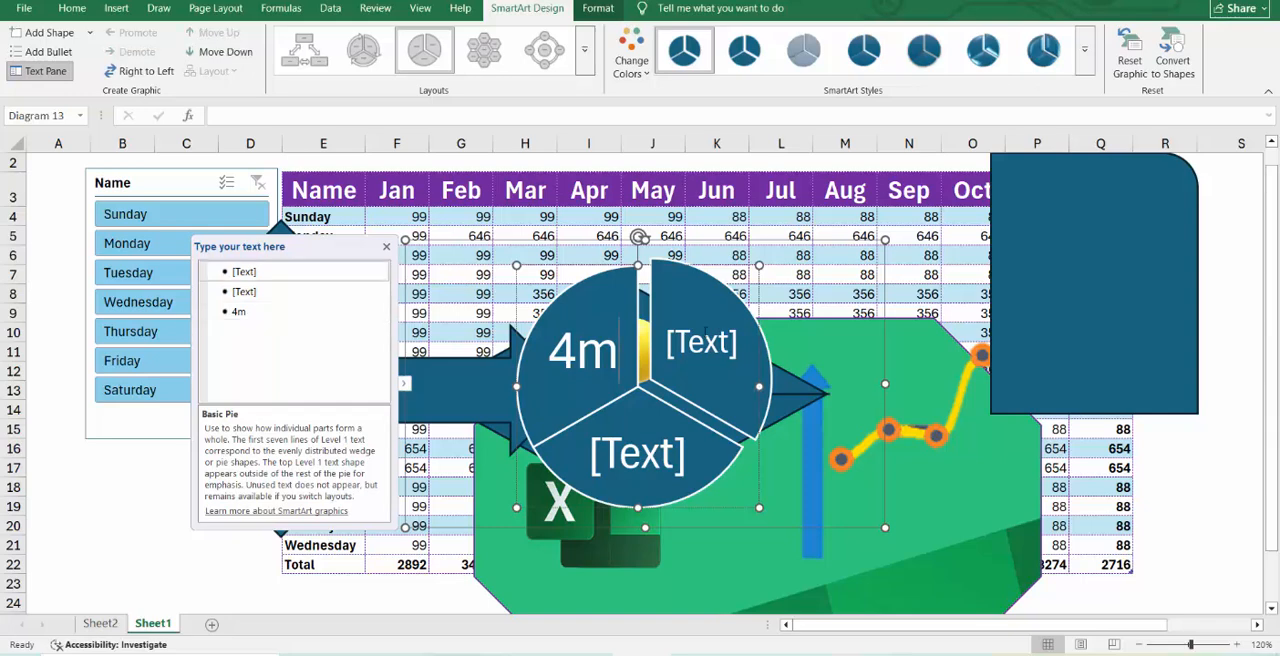
type("6m")
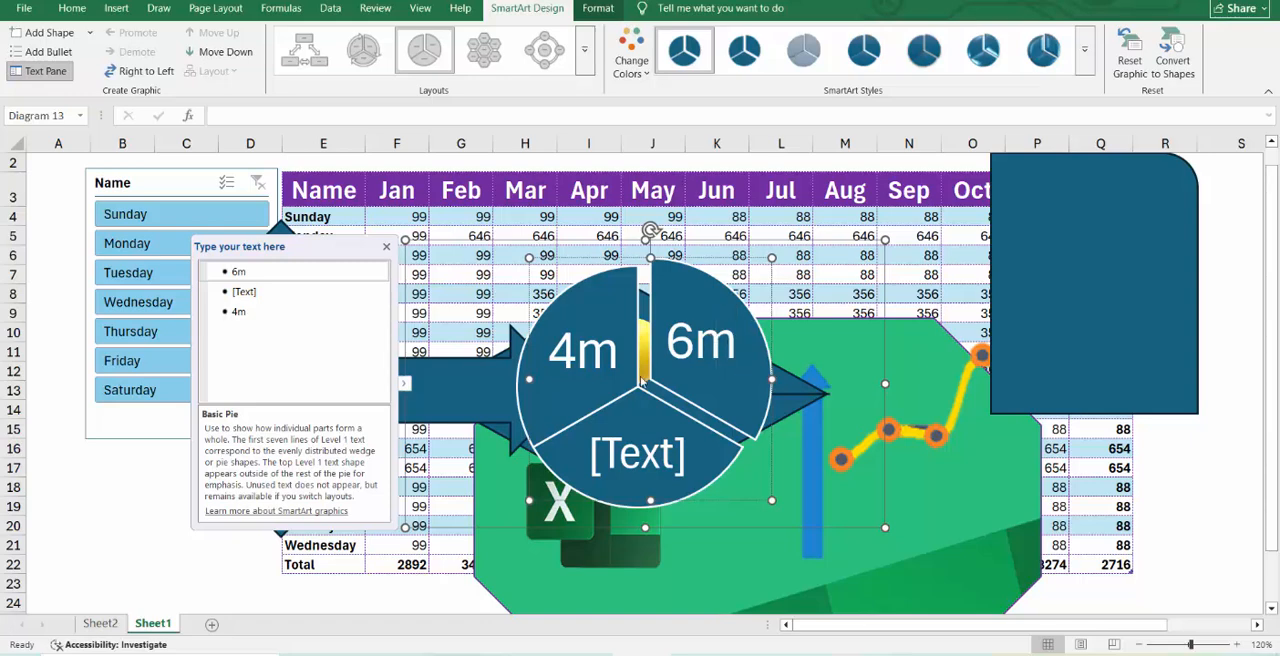
left_click(658, 465)
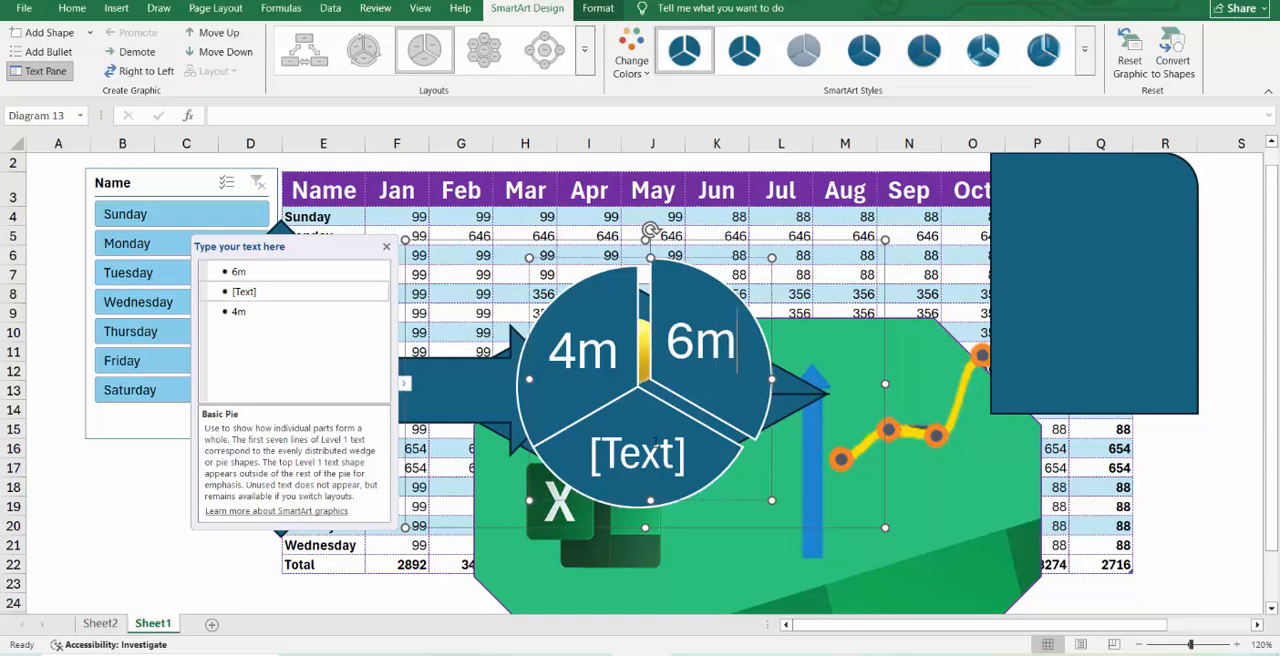
type("67")
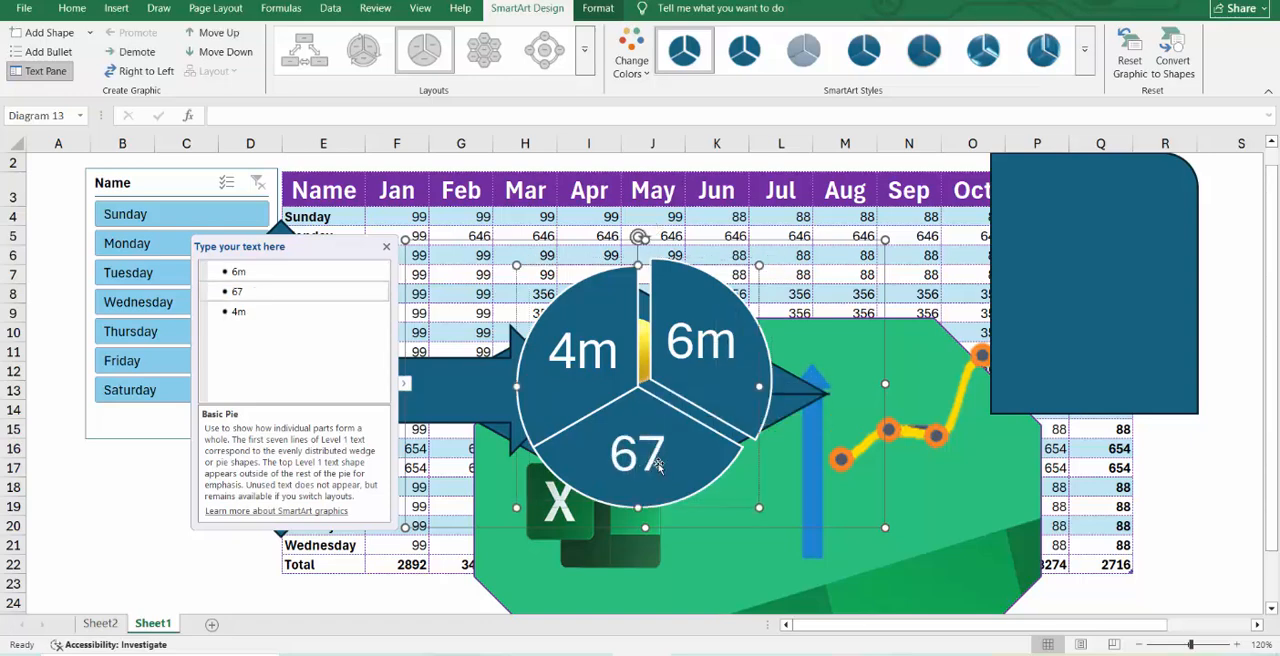
Apply a 3-D SmartArt style that tilts the pie and gives its slices thickness.
left_click(1084, 62)
left_click(932, 140)
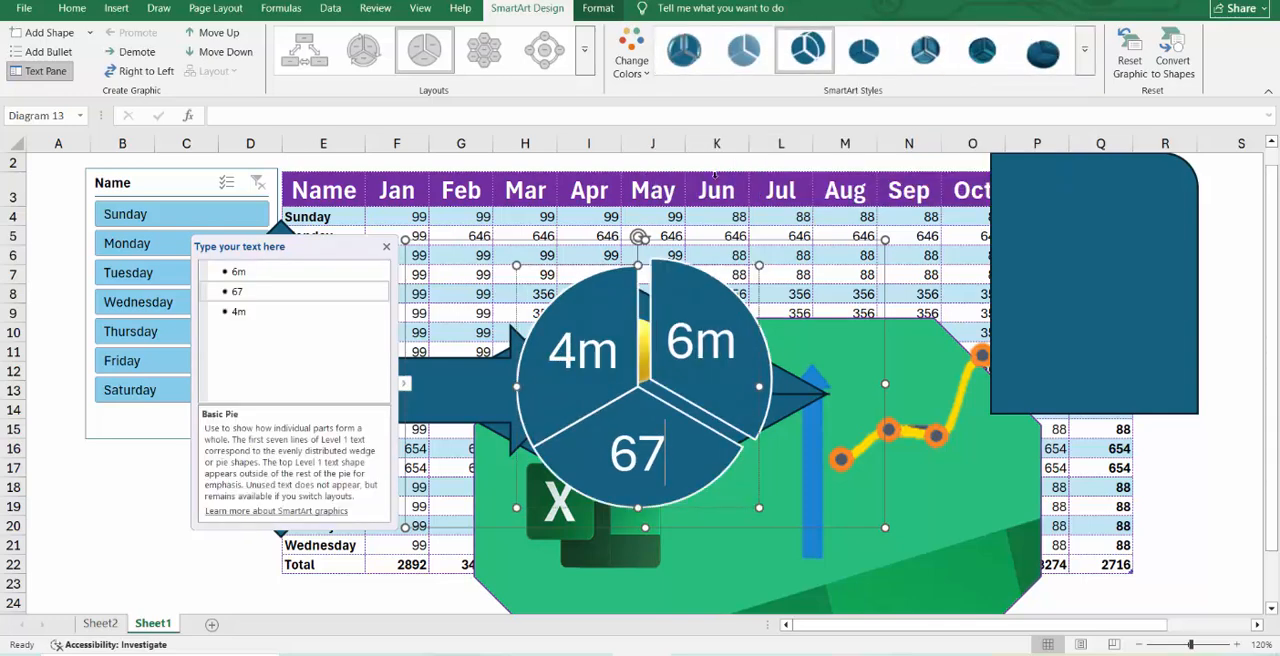
left_click(675, 368)
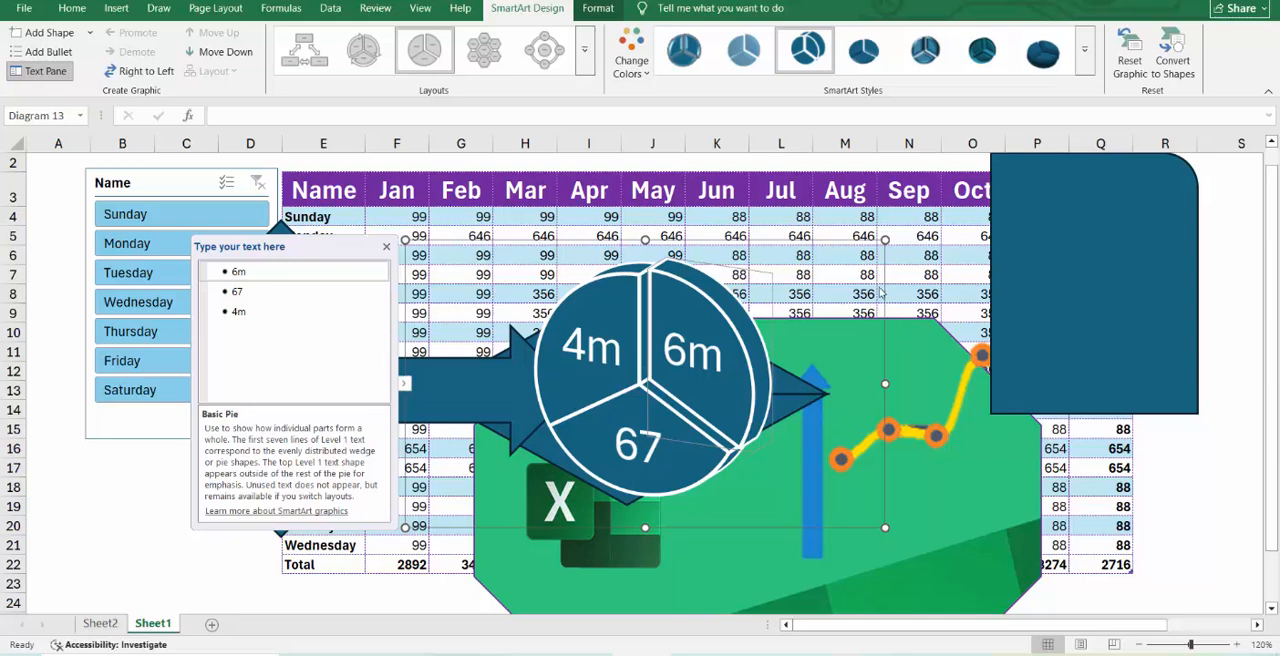
left_click_drag(886, 300, 980, 196)
key("ctrl+z")
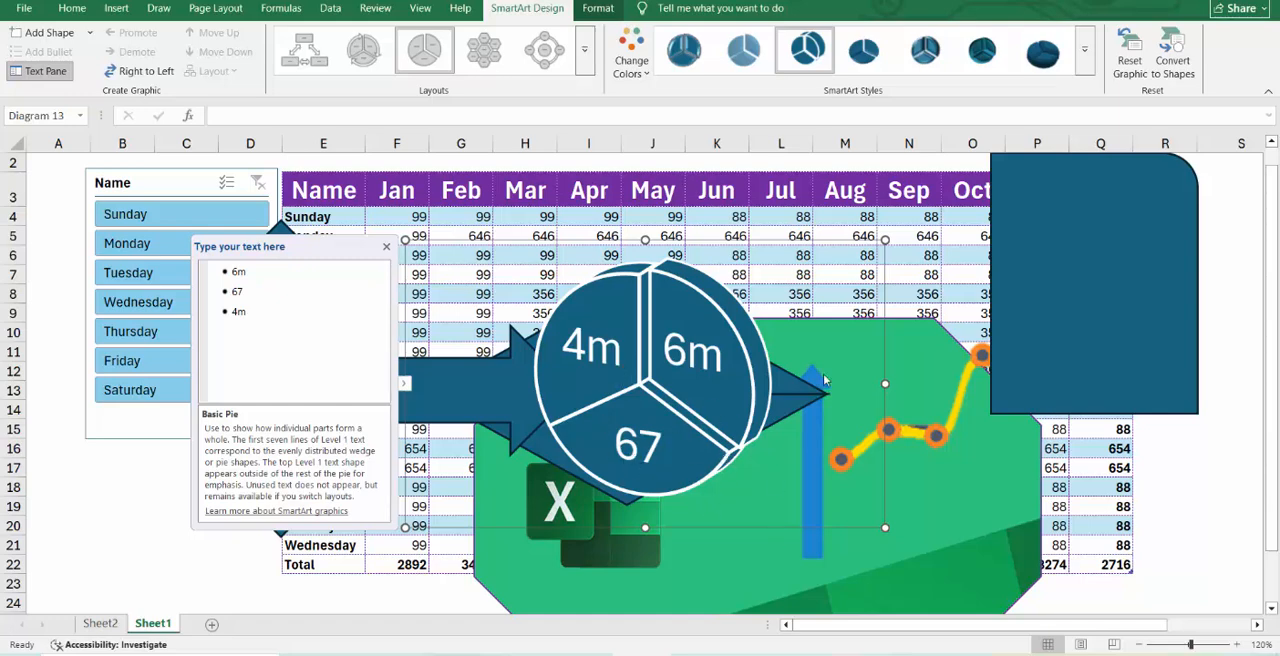
Insert a screenshot of the Google search window, shrunk to about 5.96" high by 11.11" wide, and delete it.
left_click(114, 10)
left_click(350, 52)
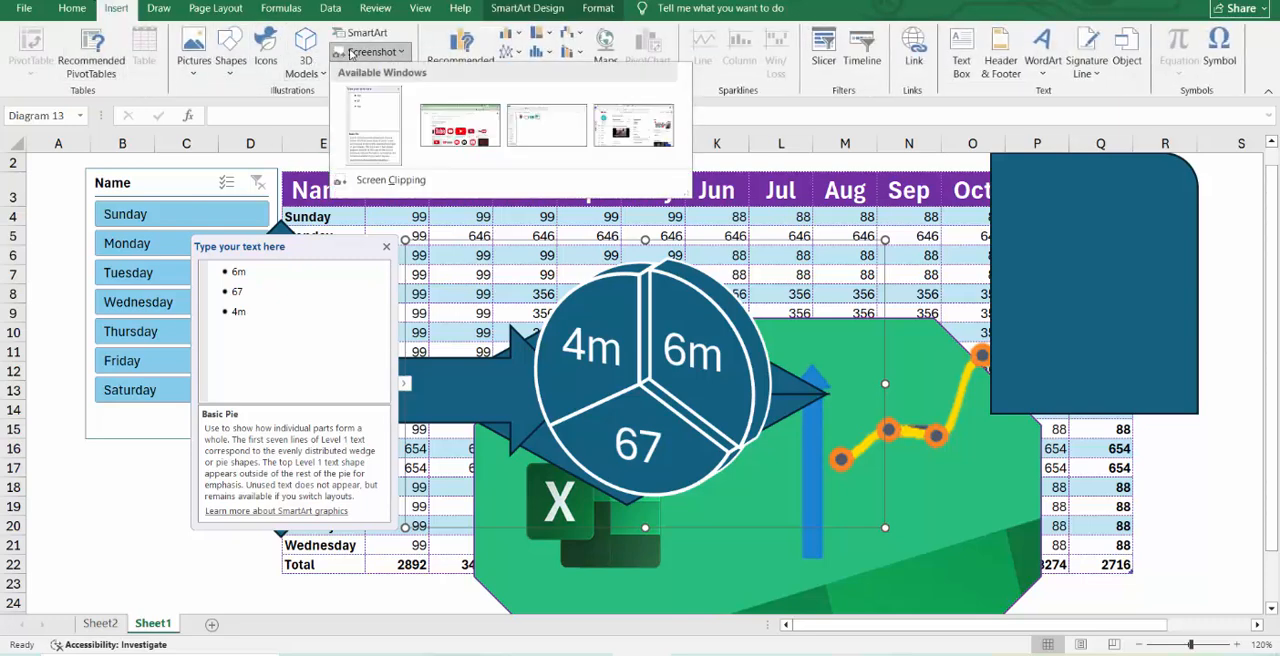
left_click(477, 134)
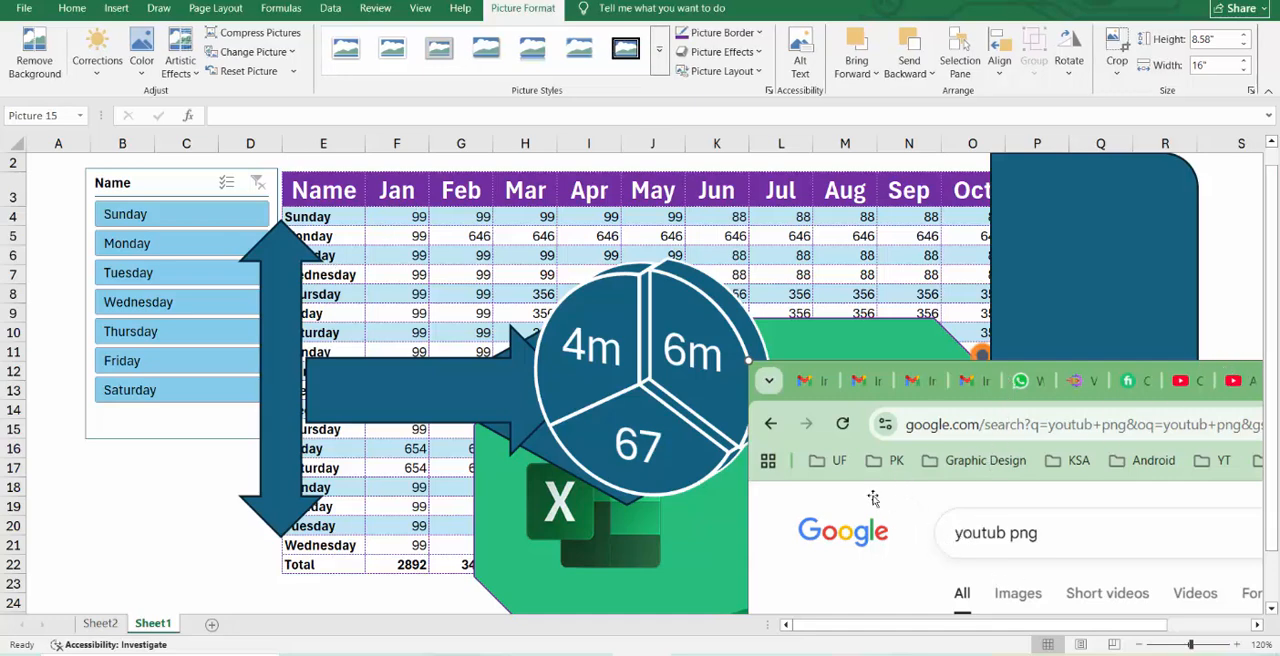
left_click_drag(798, 410, 634, 286)
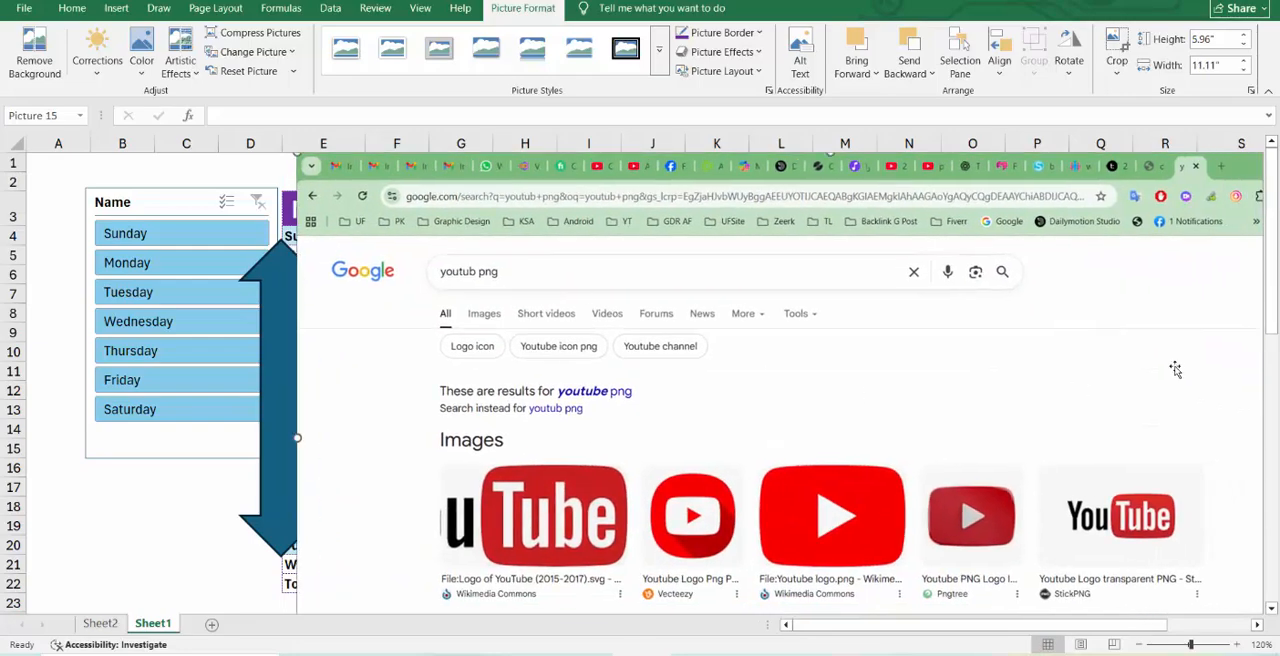
left_click_drag(1196, 365, 977, 360)
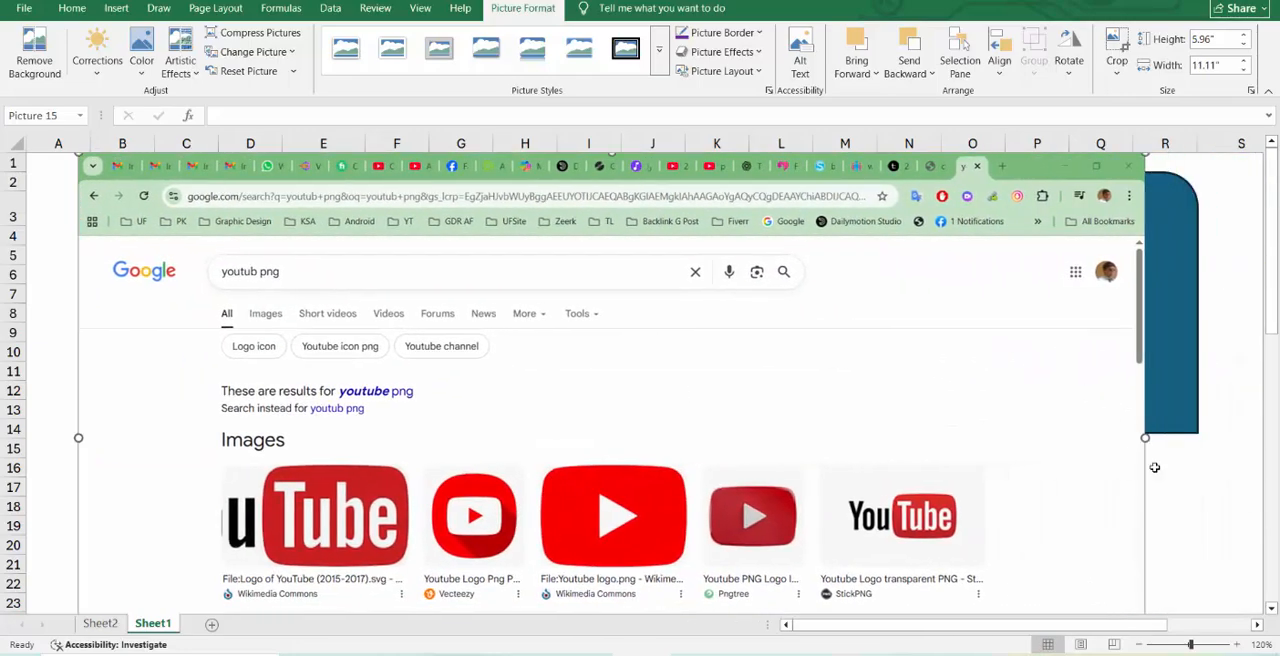
key("Delete")
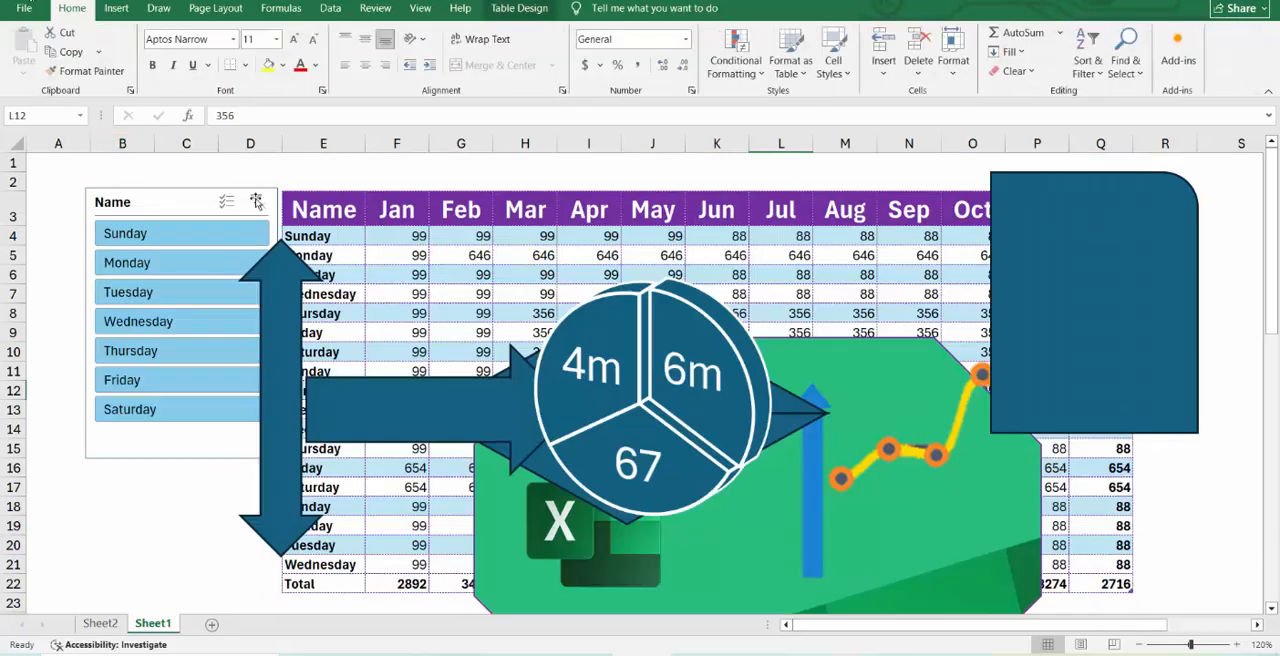
Insert a screenshot of the Excel folder window over the table and delete it again.
left_click(116, 8)
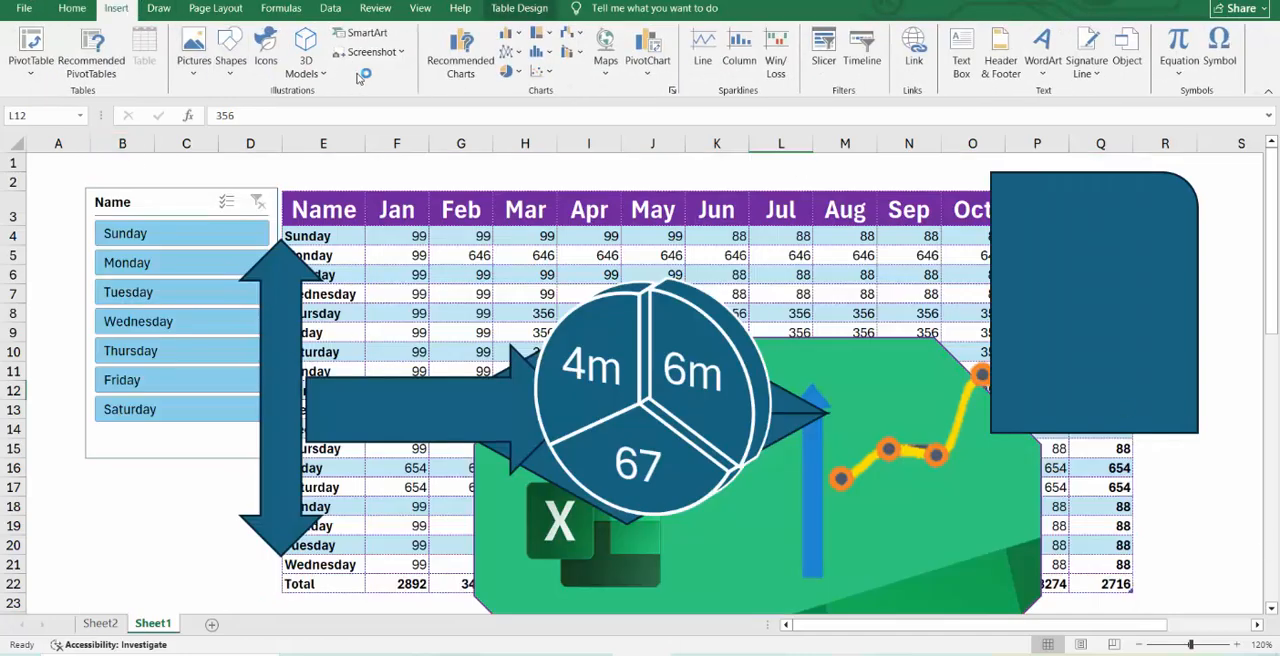
left_click(403, 53)
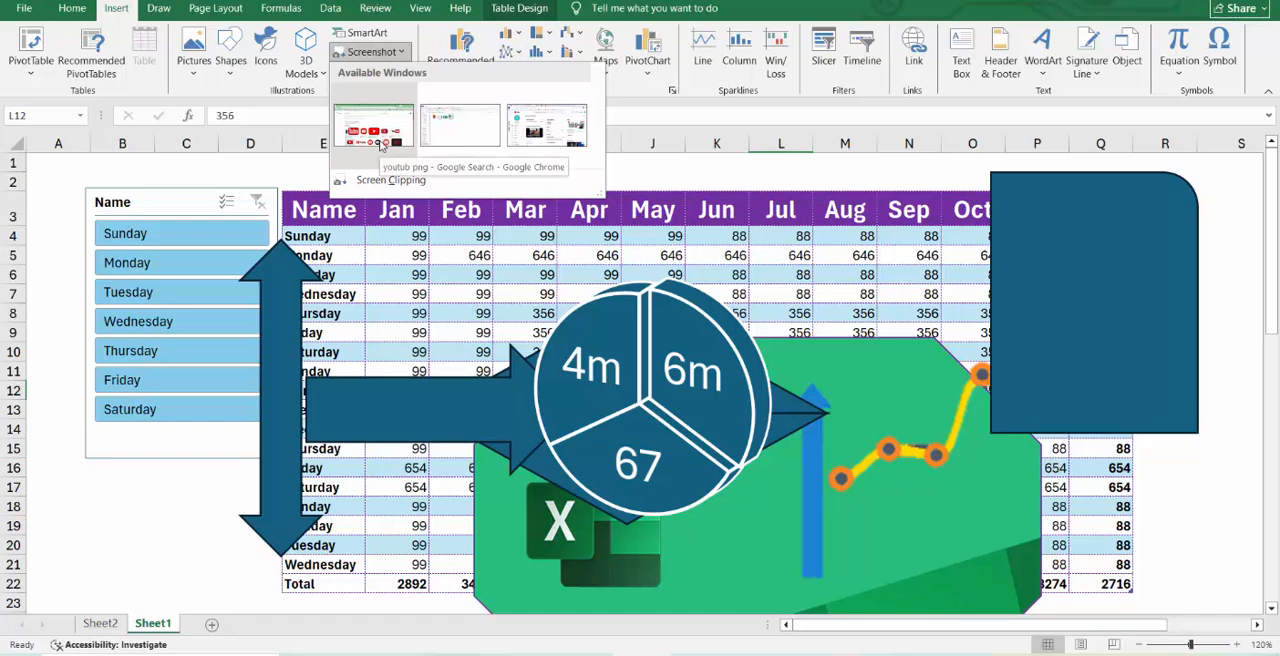
left_click(459, 131)
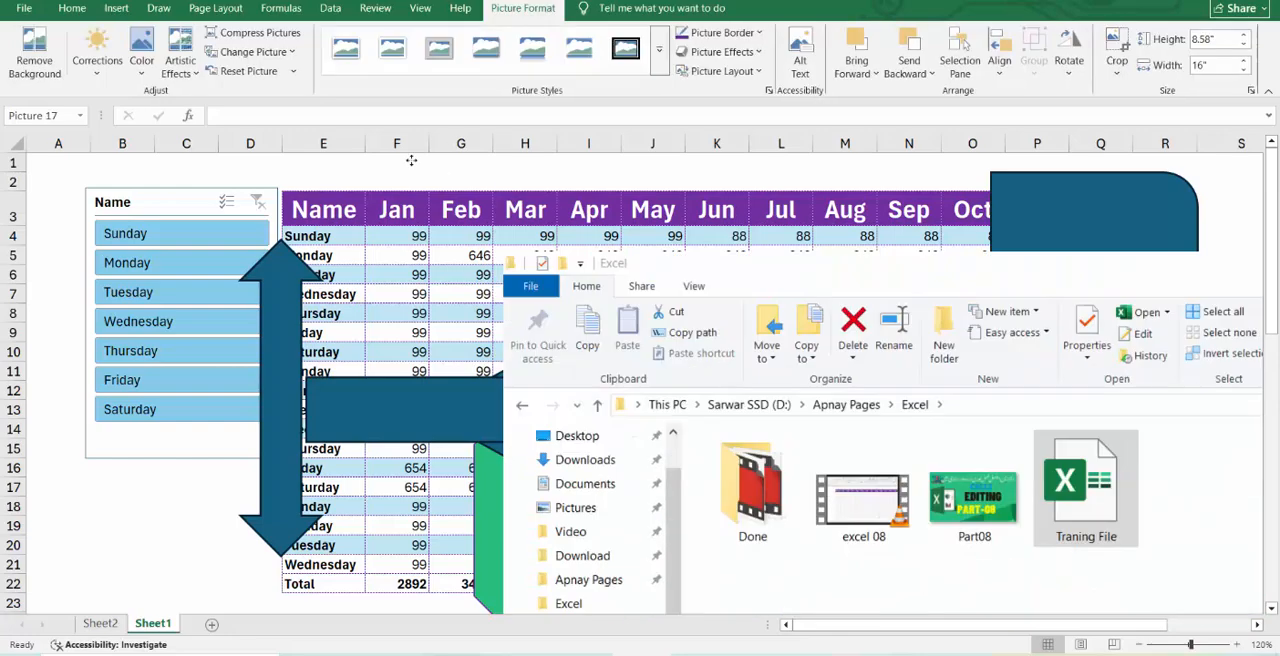
left_click_drag(411, 160, 463, 182)
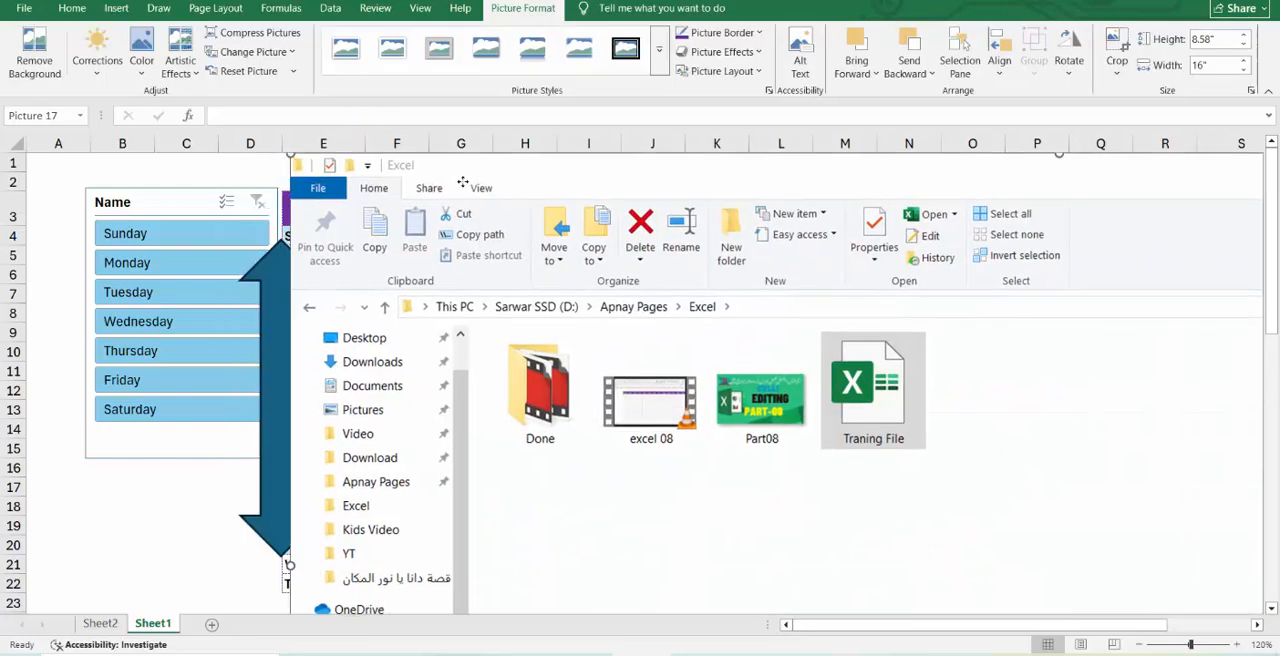
key("Delete")
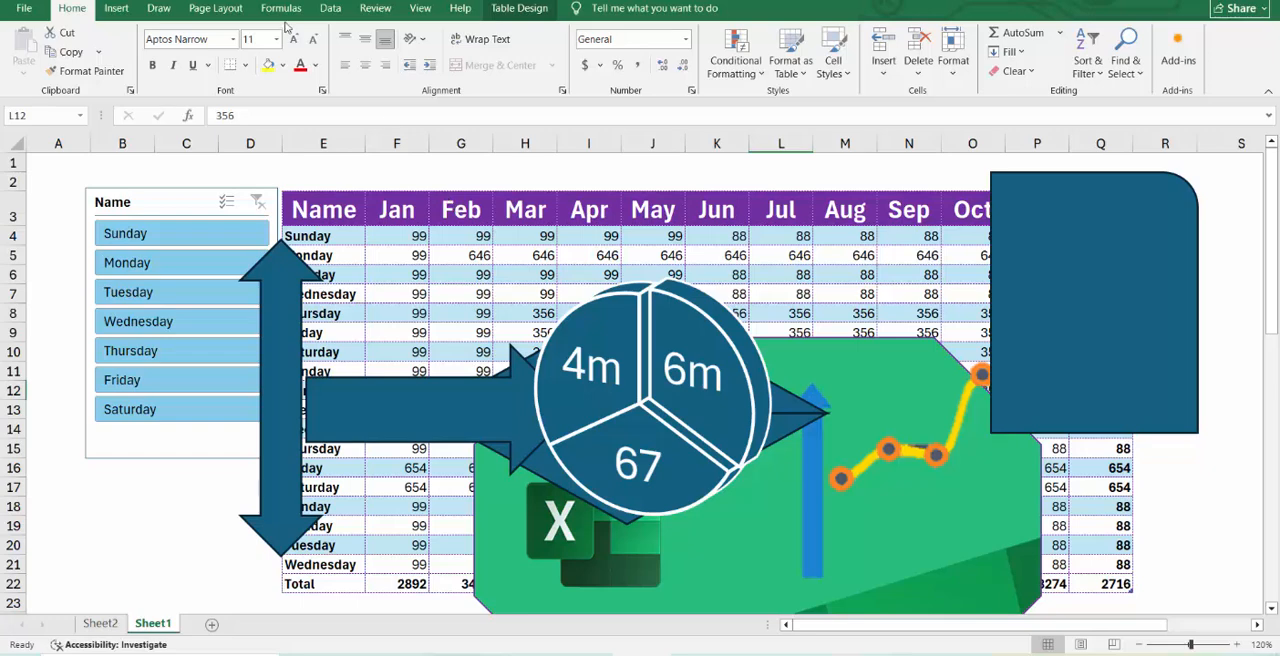
Try to insert a screen clipping into the sheet.
left_click(116, 8)
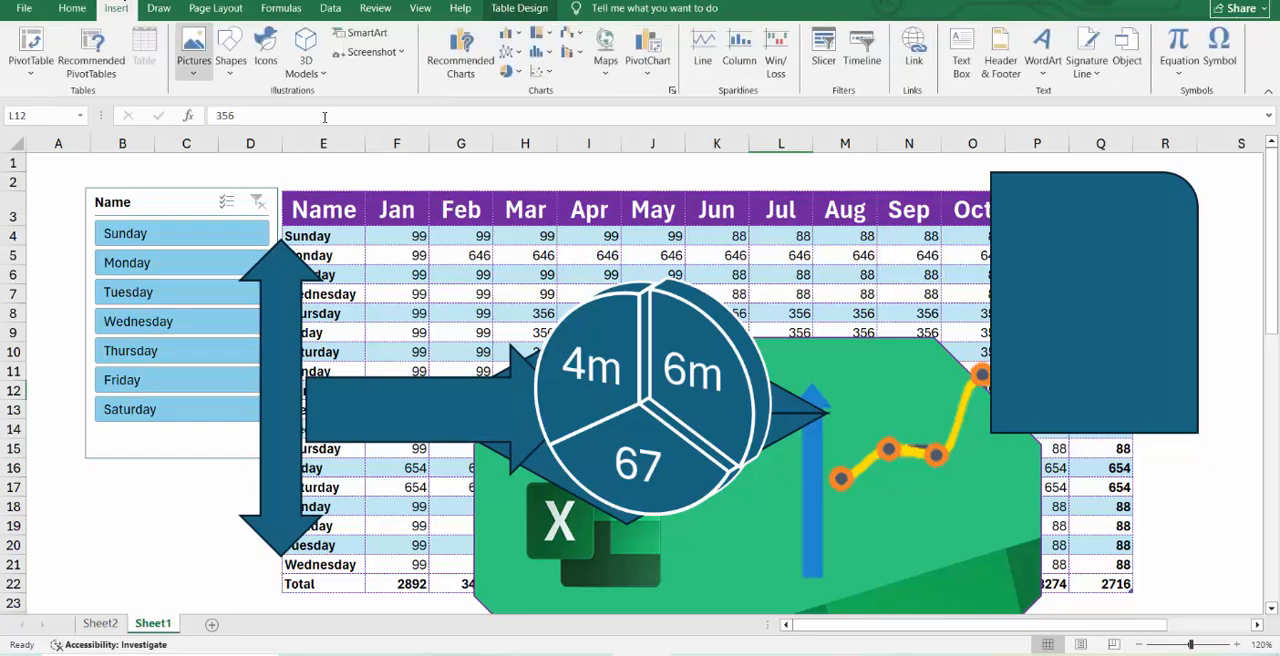
left_click(400, 52)
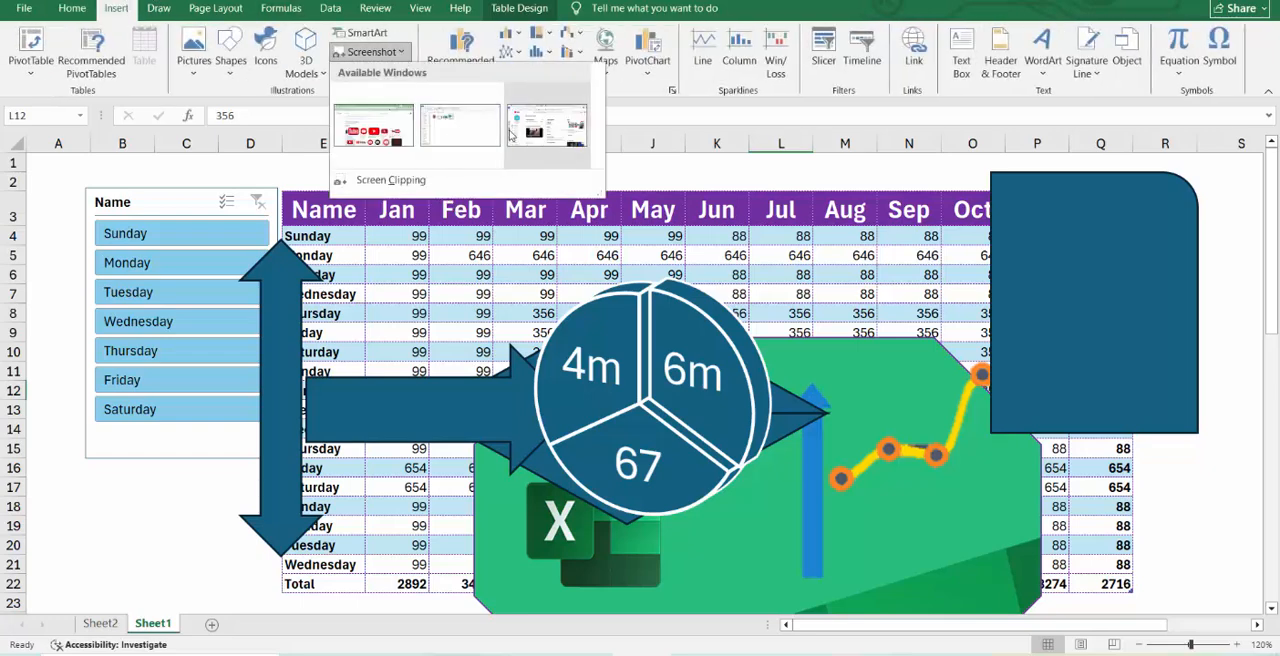
left_click(409, 184)
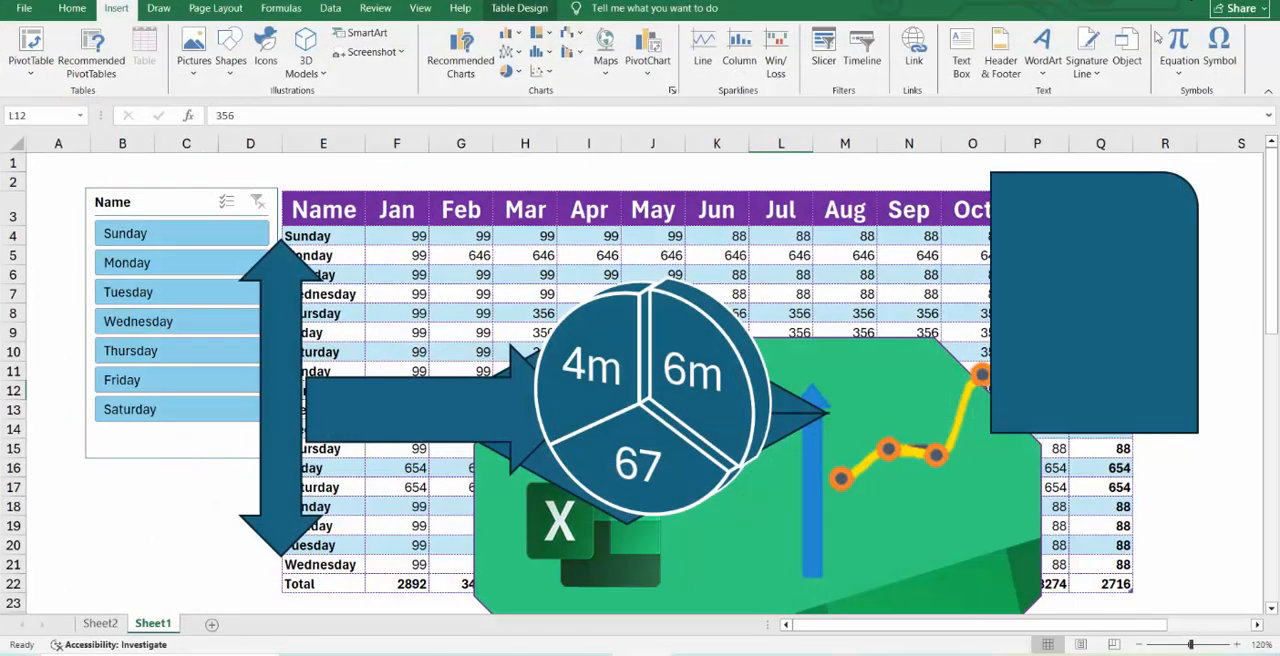
left_click(399, 51)
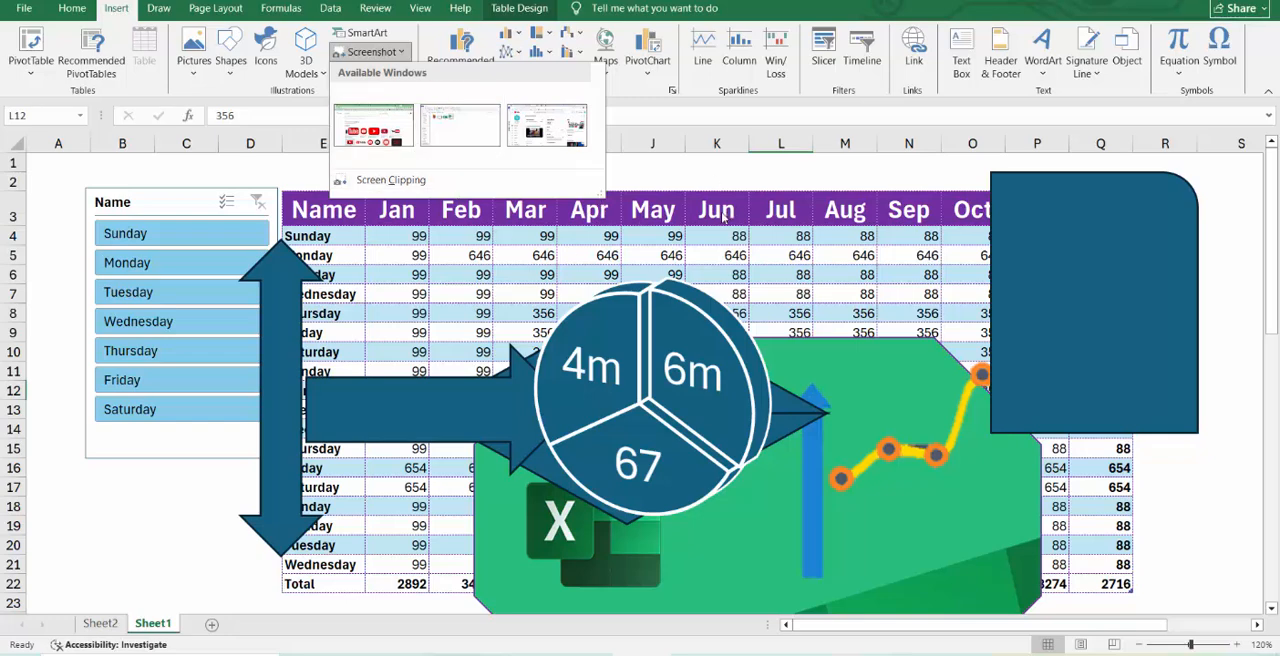
left_click(778, 294)
left_click(738, 238)
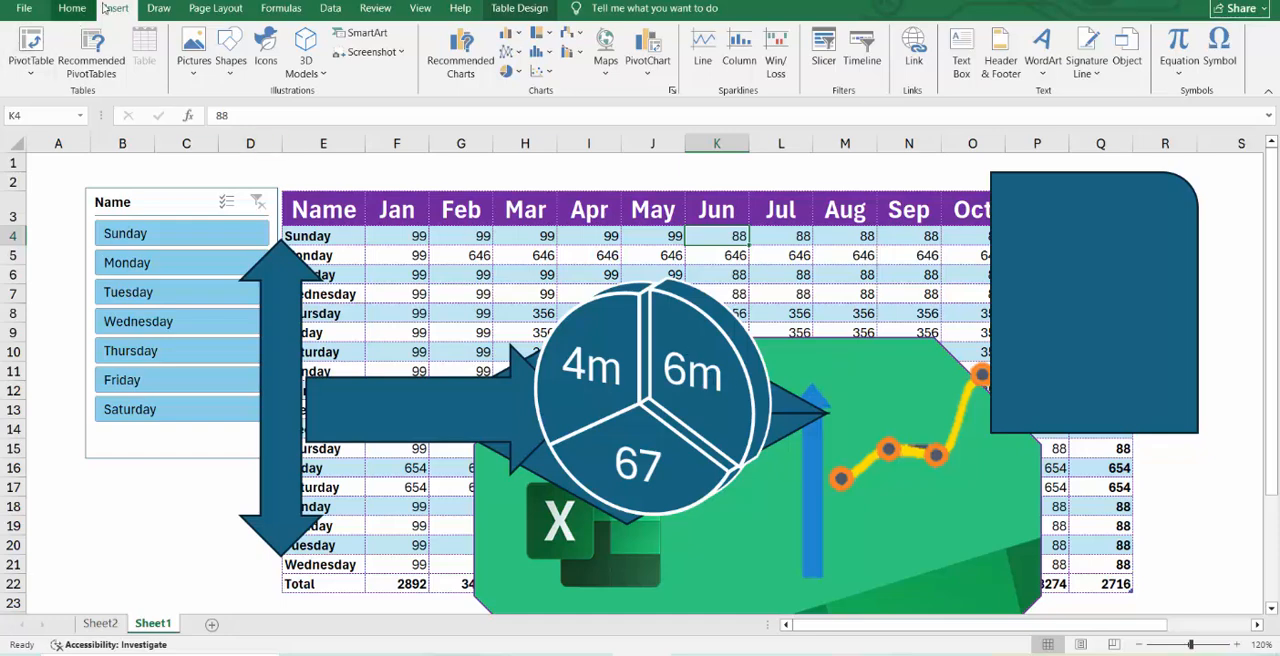
left_click(368, 238)
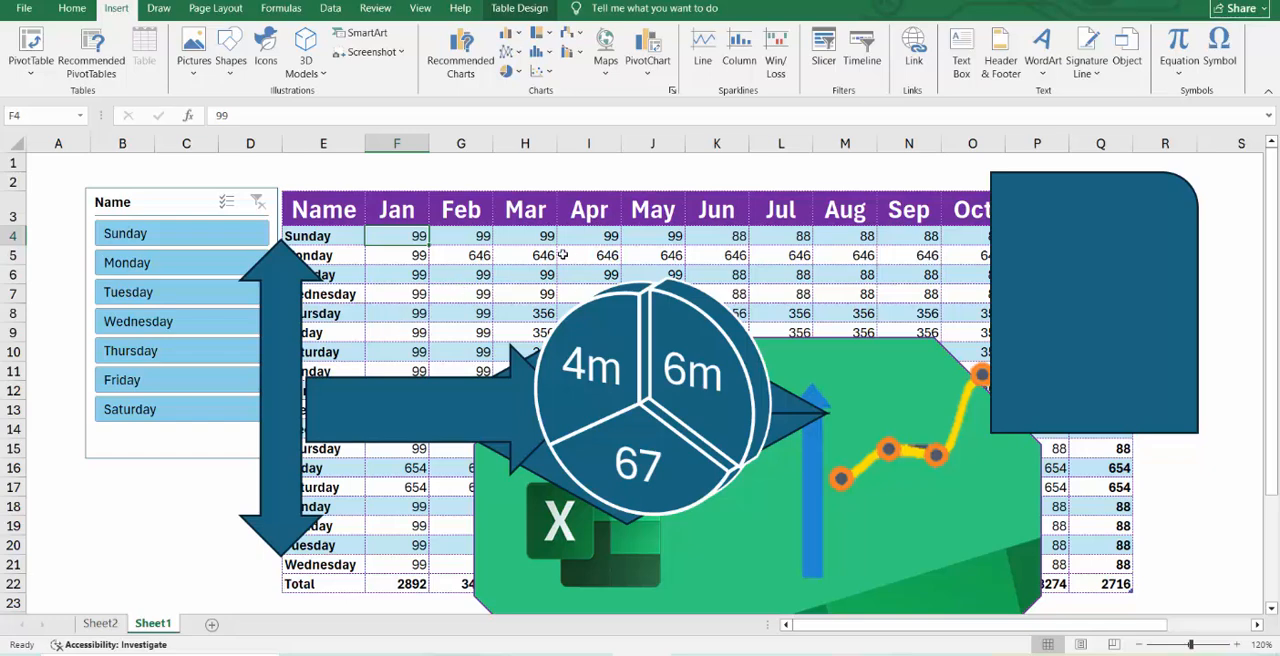
left_click(600, 255)
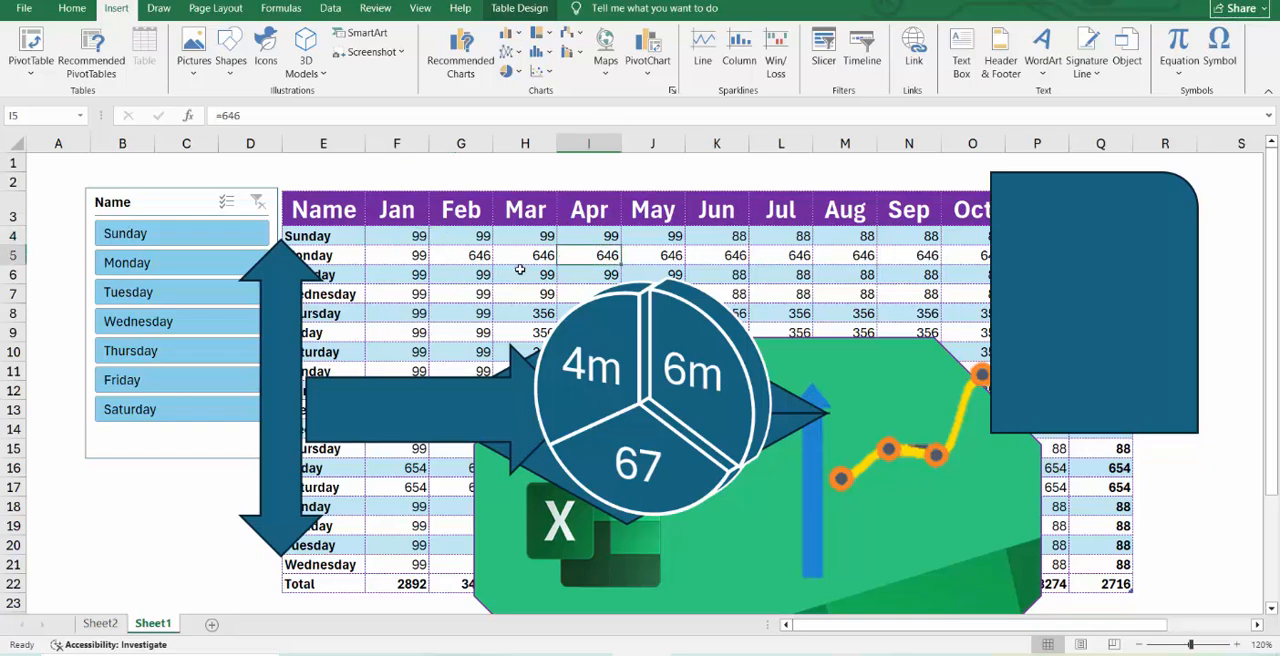
Delete the pie SmartArt graphic, the large diamond-shaped arrow, the line graph graphic and the right-pointing arrow.
left_click(520, 270)
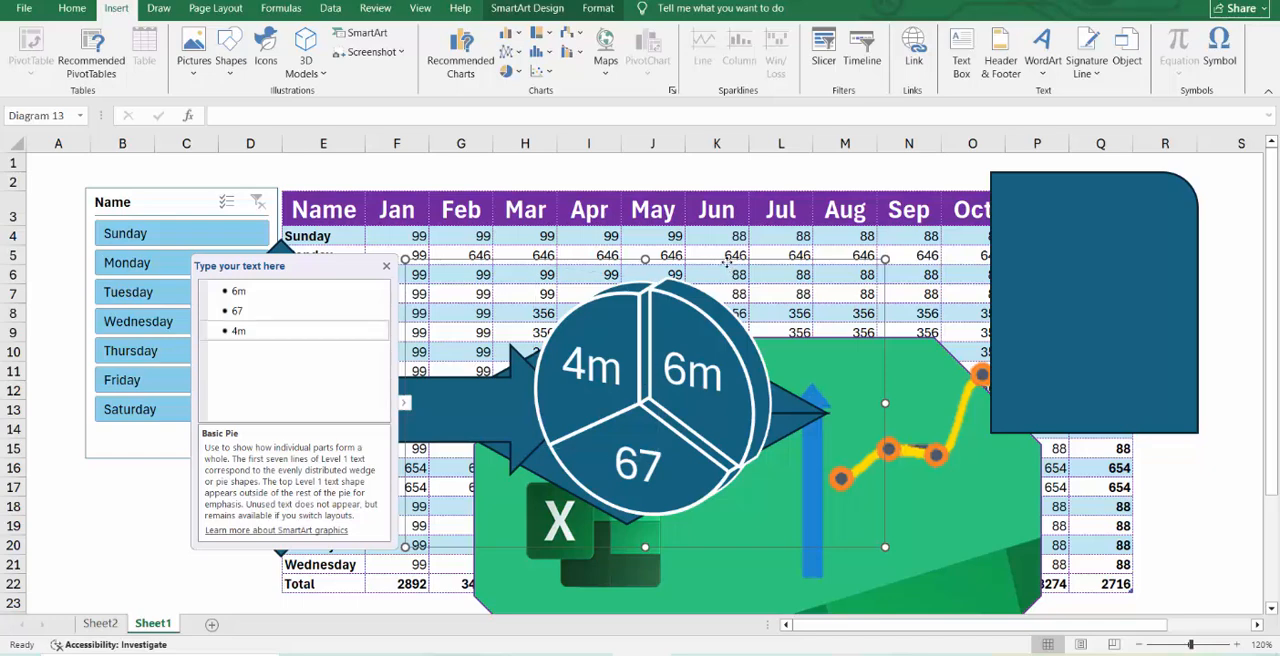
key("Delete")
left_click(732, 371)
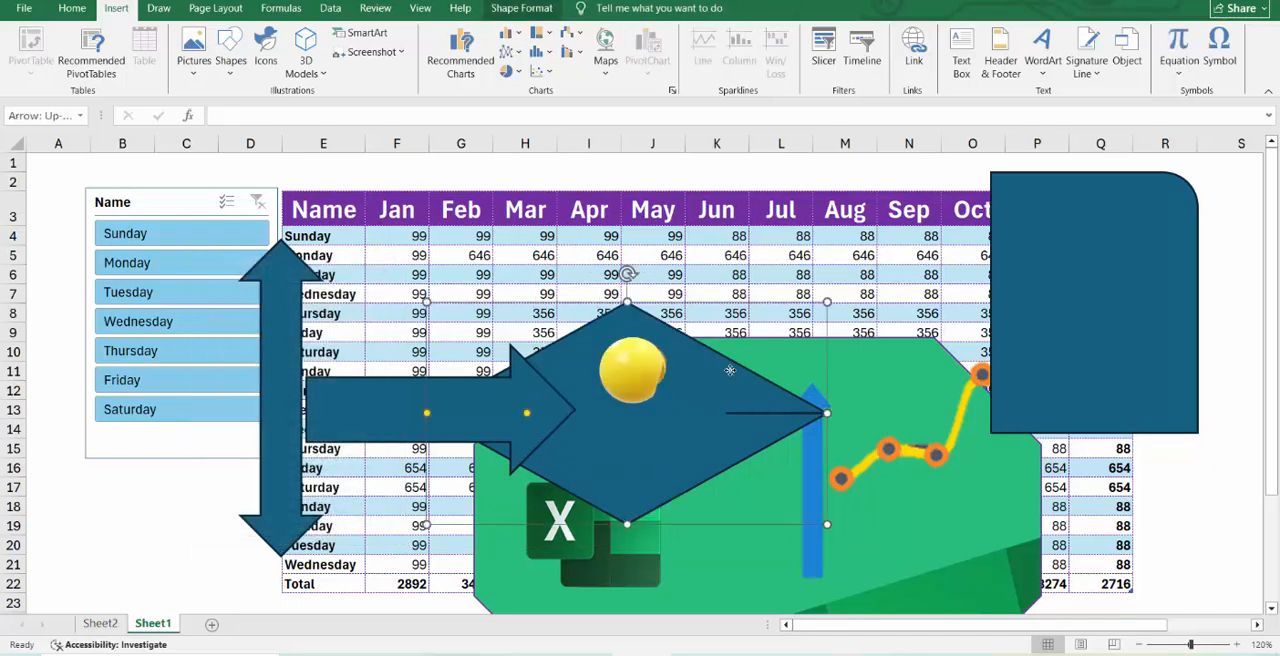
key("Delete")
left_click(869, 457)
key("Delete")
left_click(570, 406)
key("Delete")
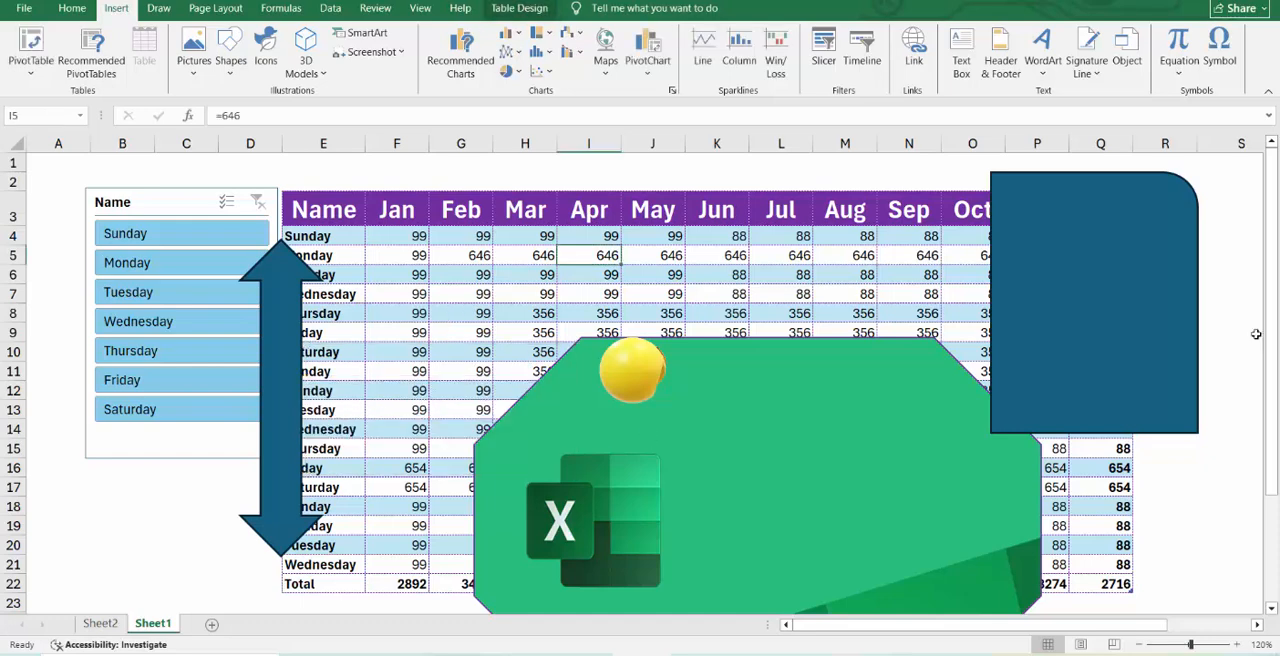
Delete the blue shape with the rounded corner and the green Excel graphics covering the table.
left_click(1180, 280)
key("Delete")
left_click(809, 459)
key("Delete")
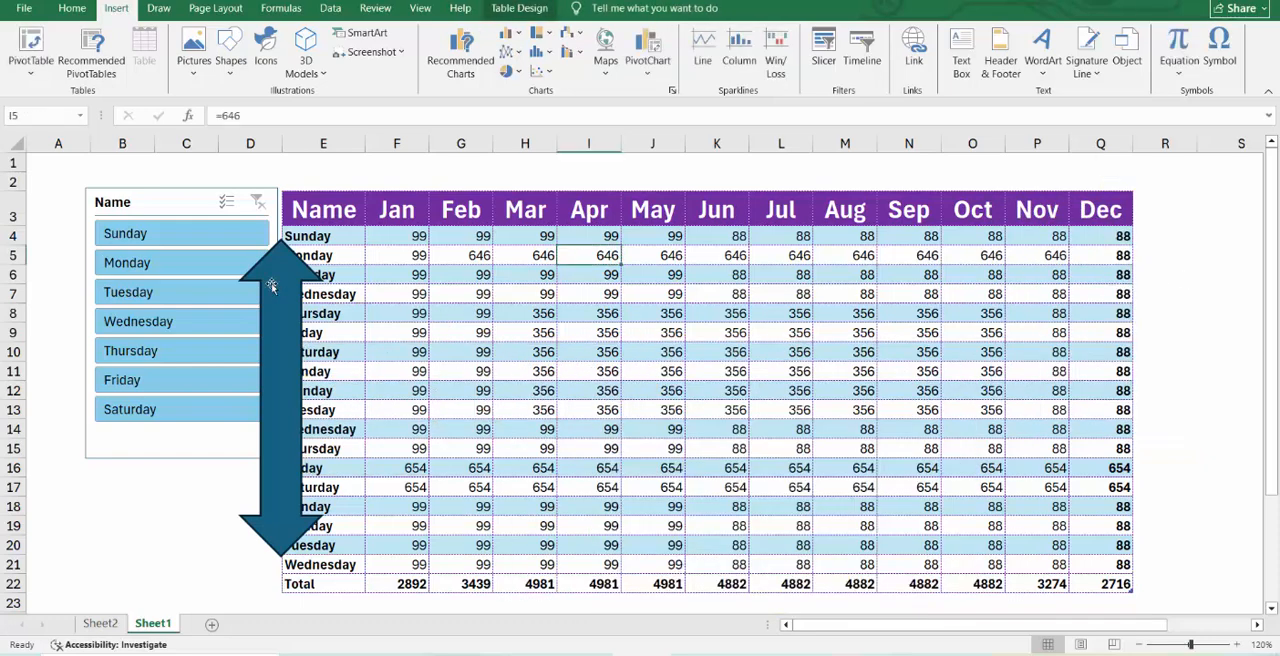
Delete the vertical double-headed arrow between the Name slicer and the table.
left_click(273, 287)
key("Delete")
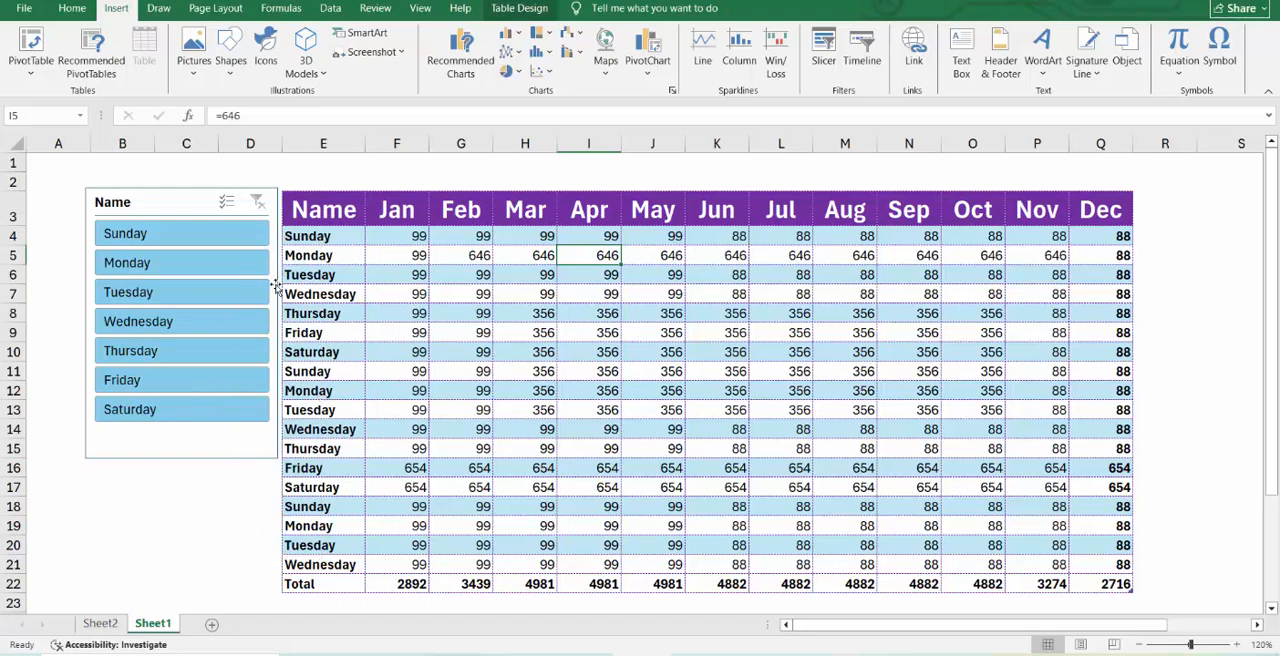
Insert the recommended Stacked Column chart that plots the table's weekdays with the months as series.
left_click(462, 62)
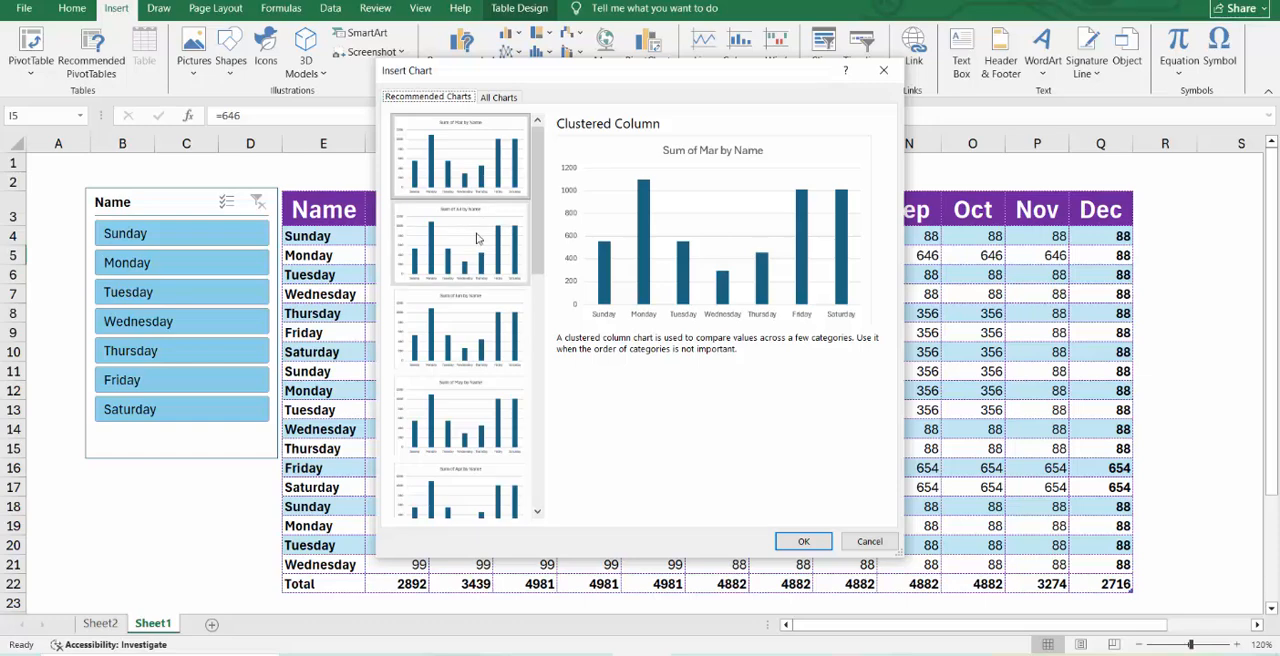
scroll(466, 401, "down", 6)
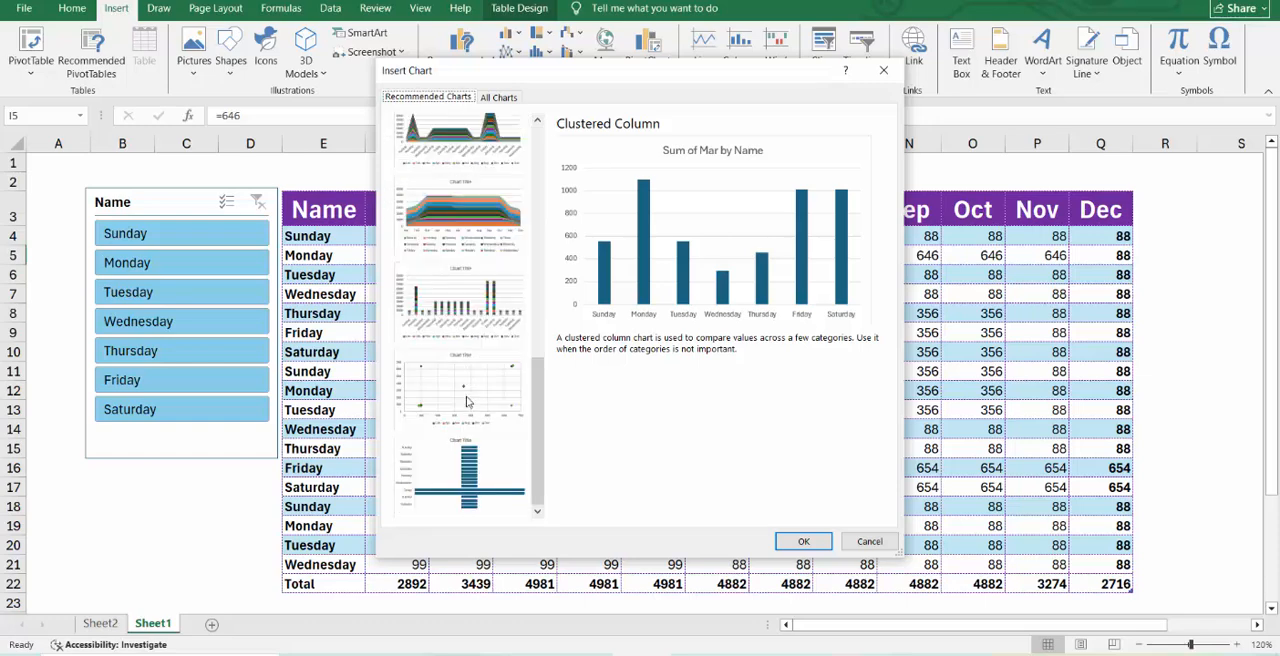
scroll(472, 400, "up", 5)
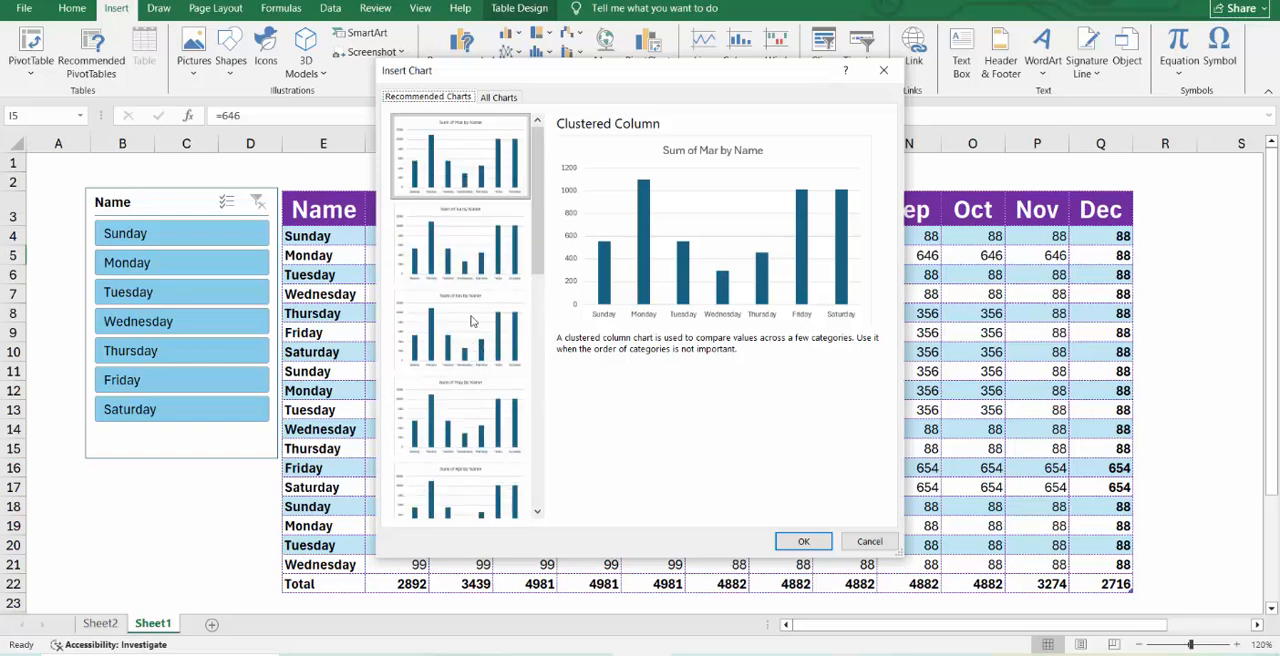
scroll(476, 362, "down", 5)
left_click(490, 297)
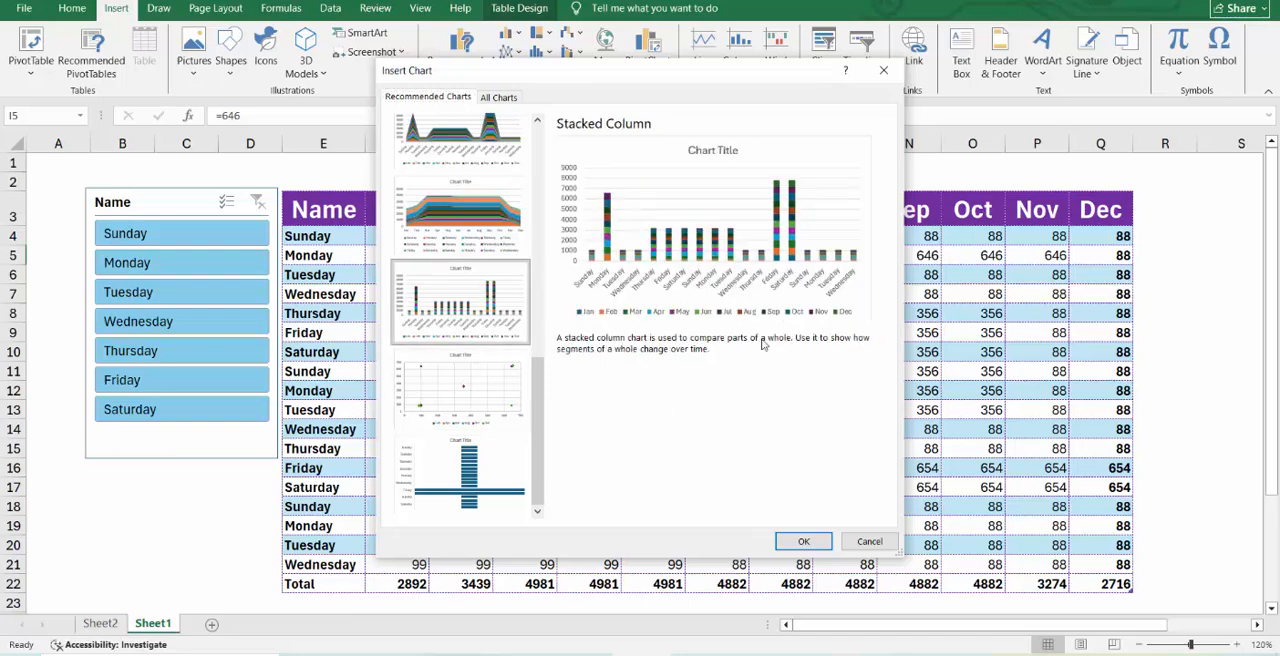
left_click(803, 541)
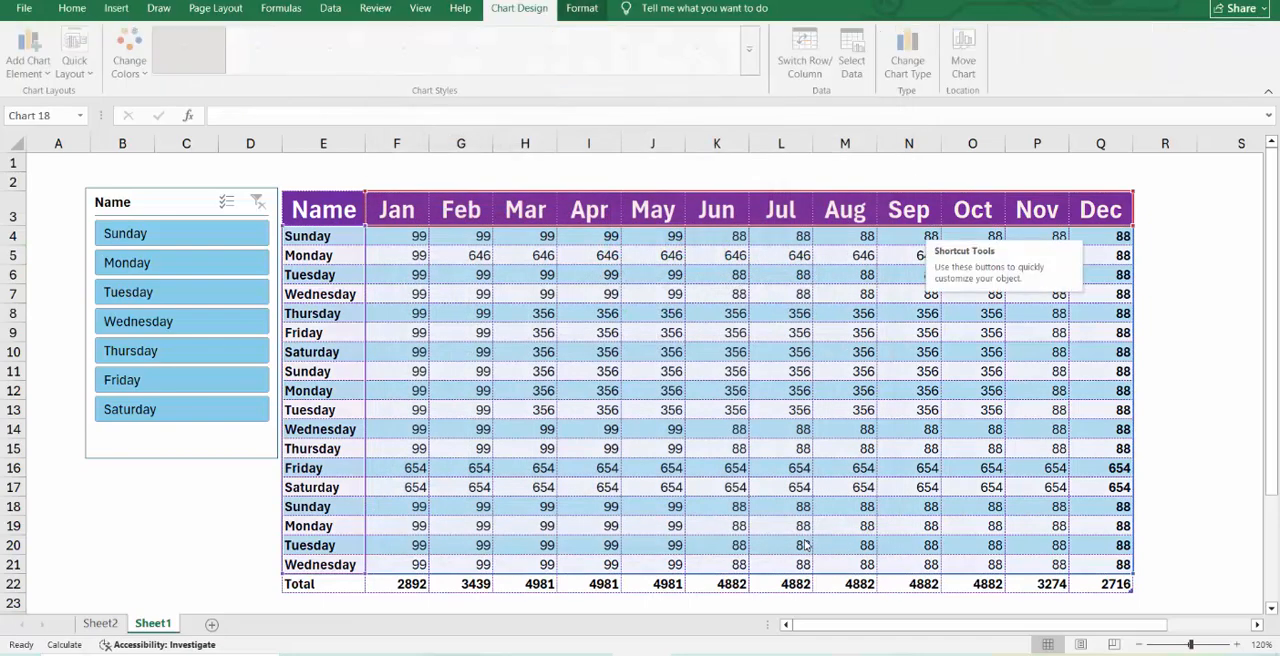
key("Escape")
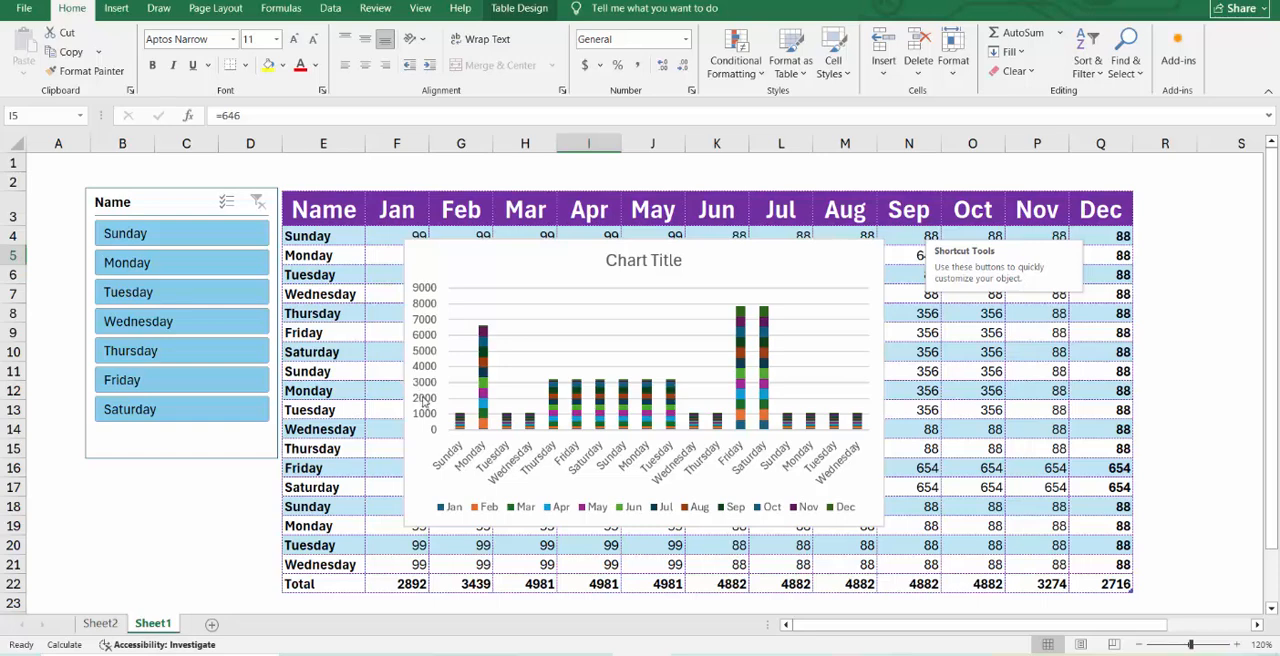
Switch the chart's rows and columns in its data source so the months form the category axis.
left_click(416, 396)
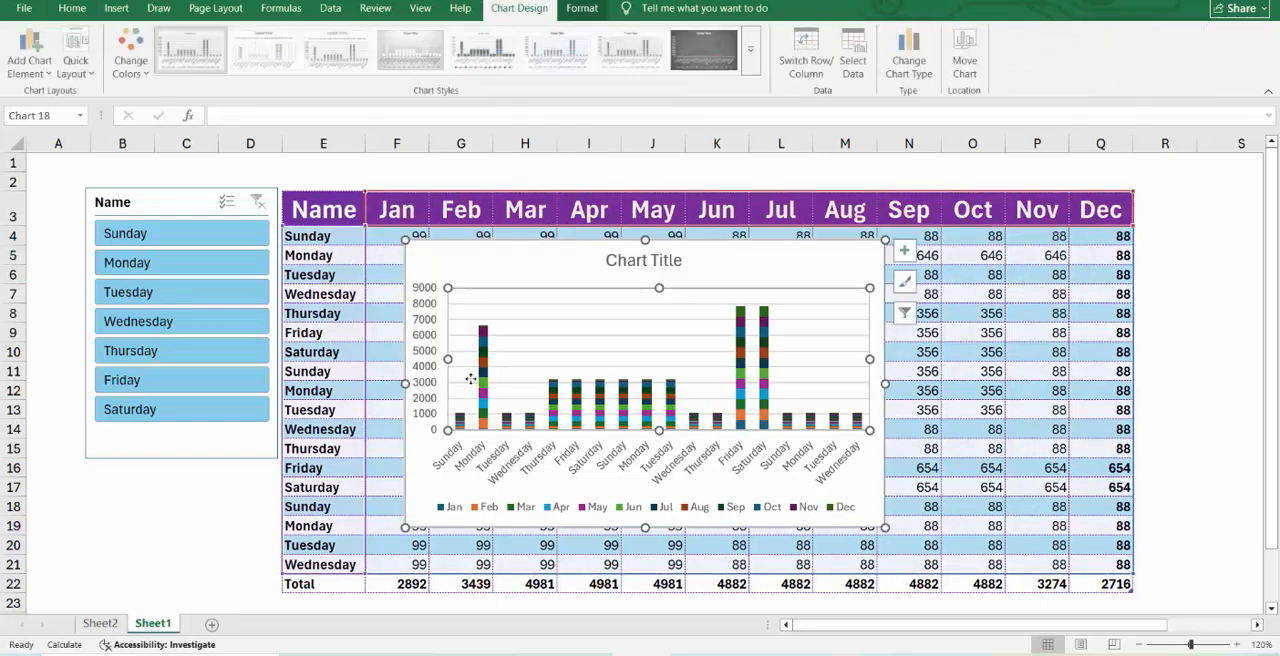
right_click(741, 260)
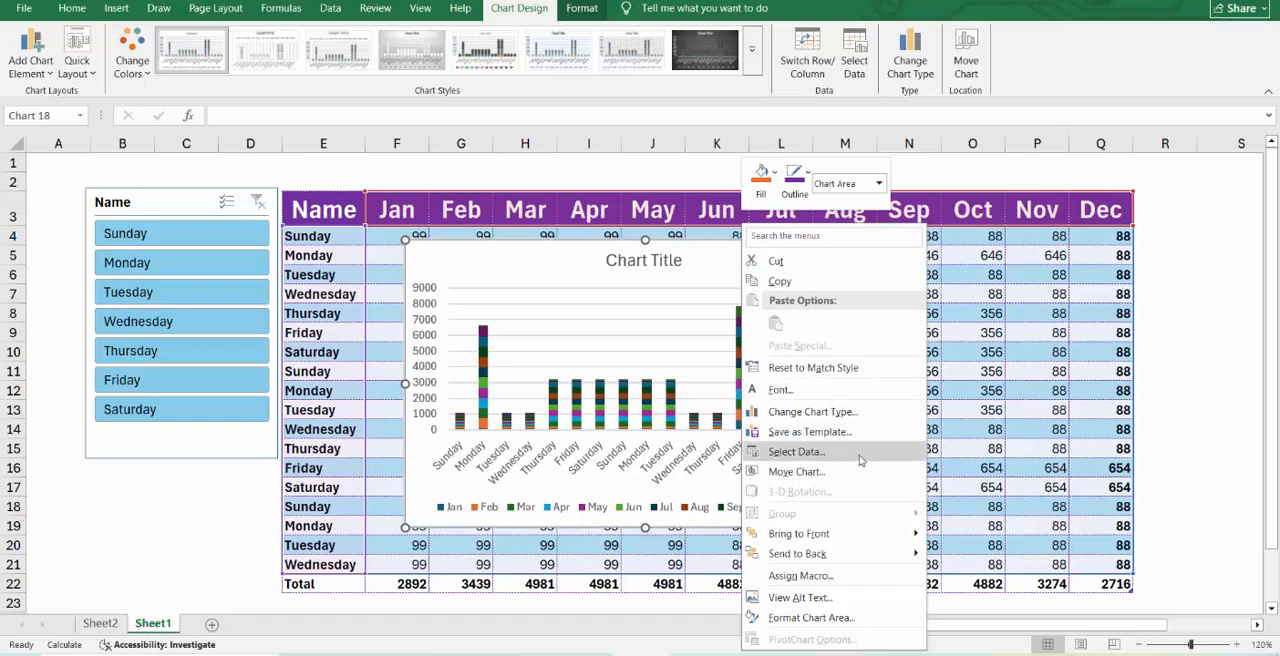
left_click(797, 452)
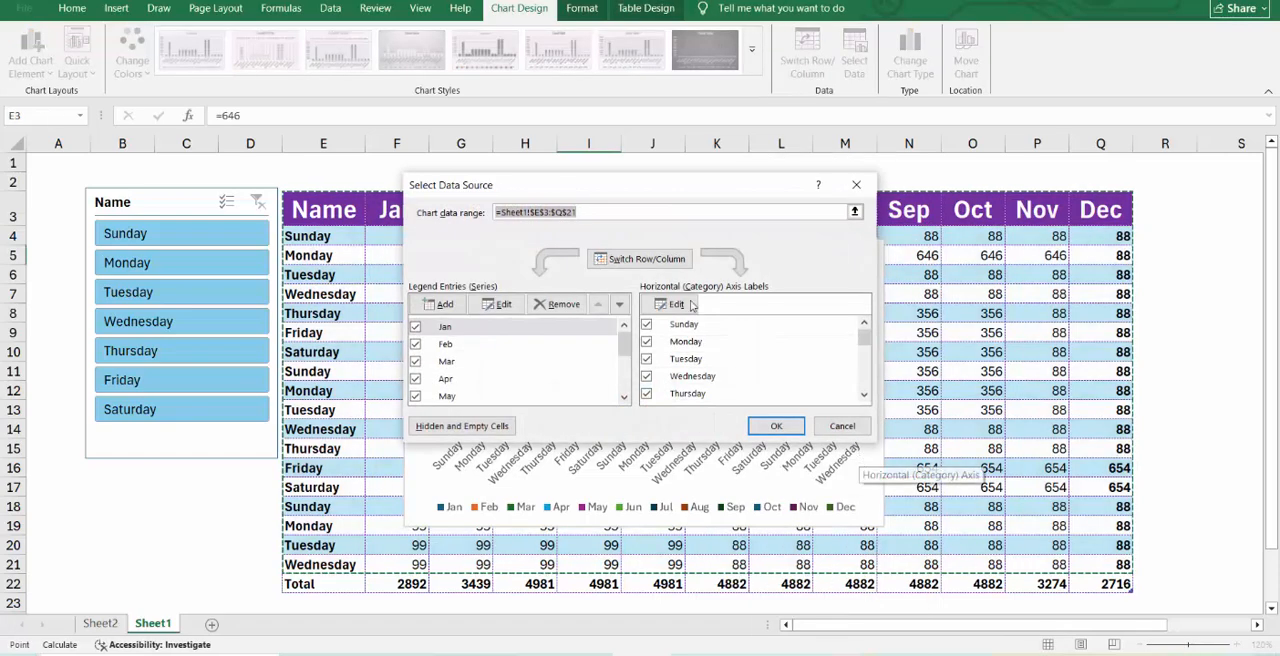
left_click(776, 425)
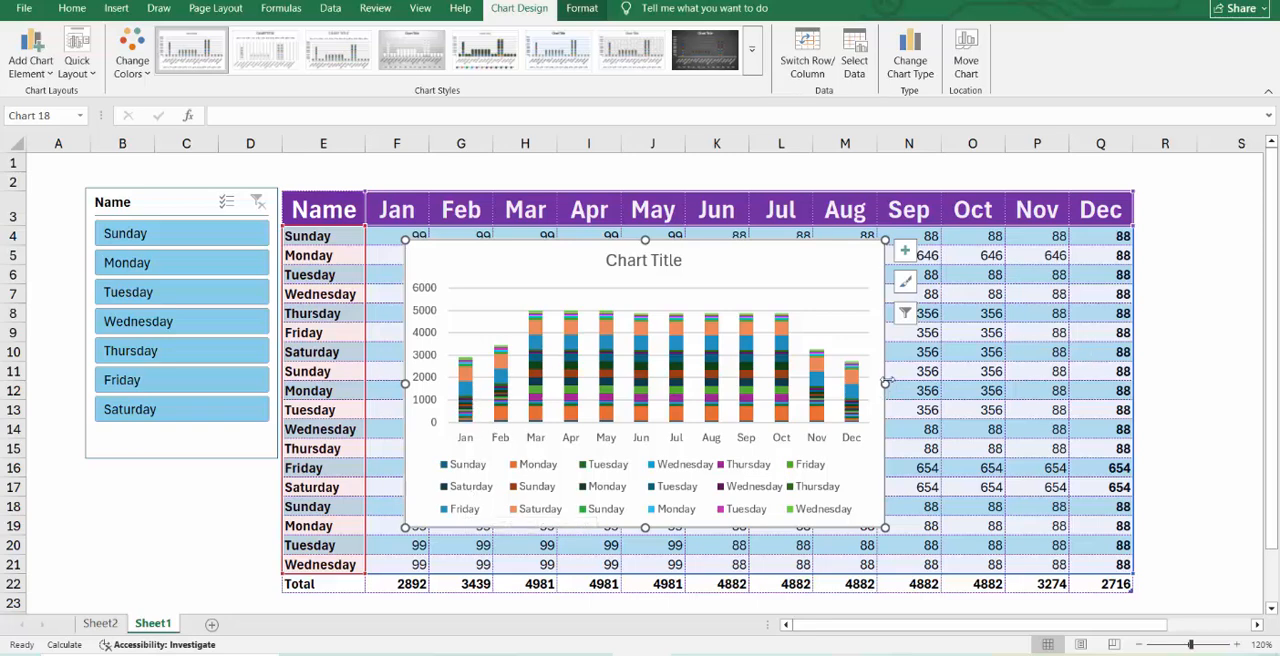
Enlarge the stacked column chart until it covers most of the slicer and the table.
left_click_drag(885, 382, 1166, 381)
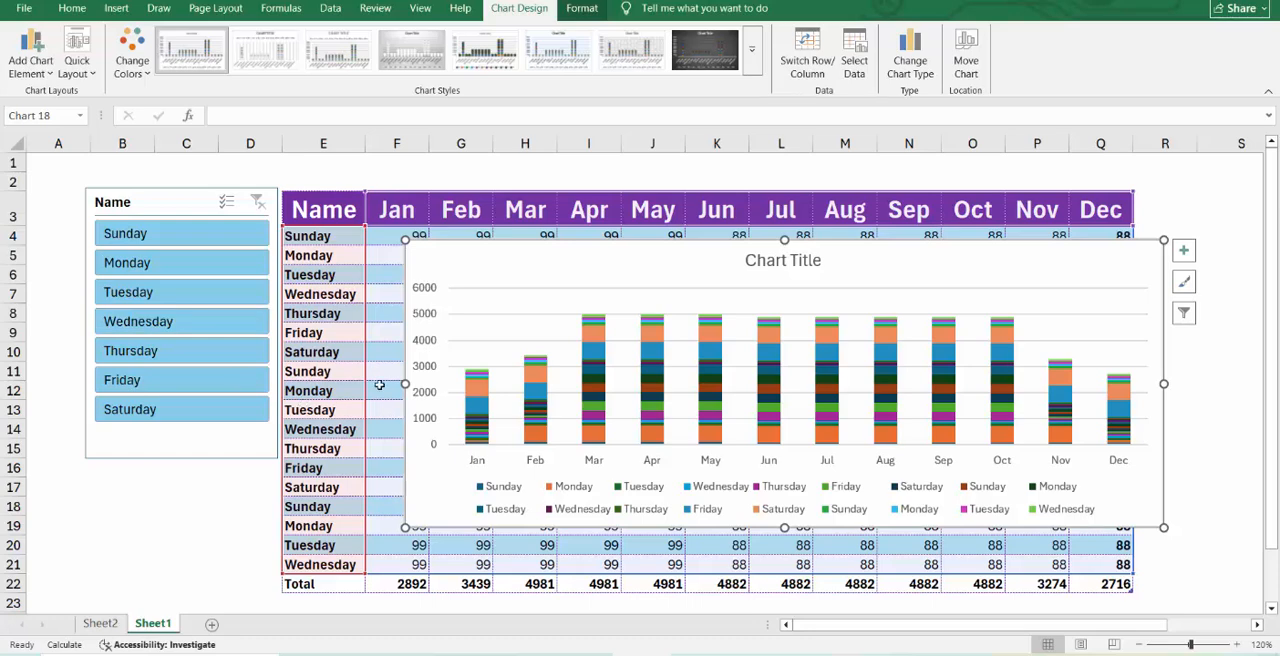
left_click_drag(381, 382, 83, 383)
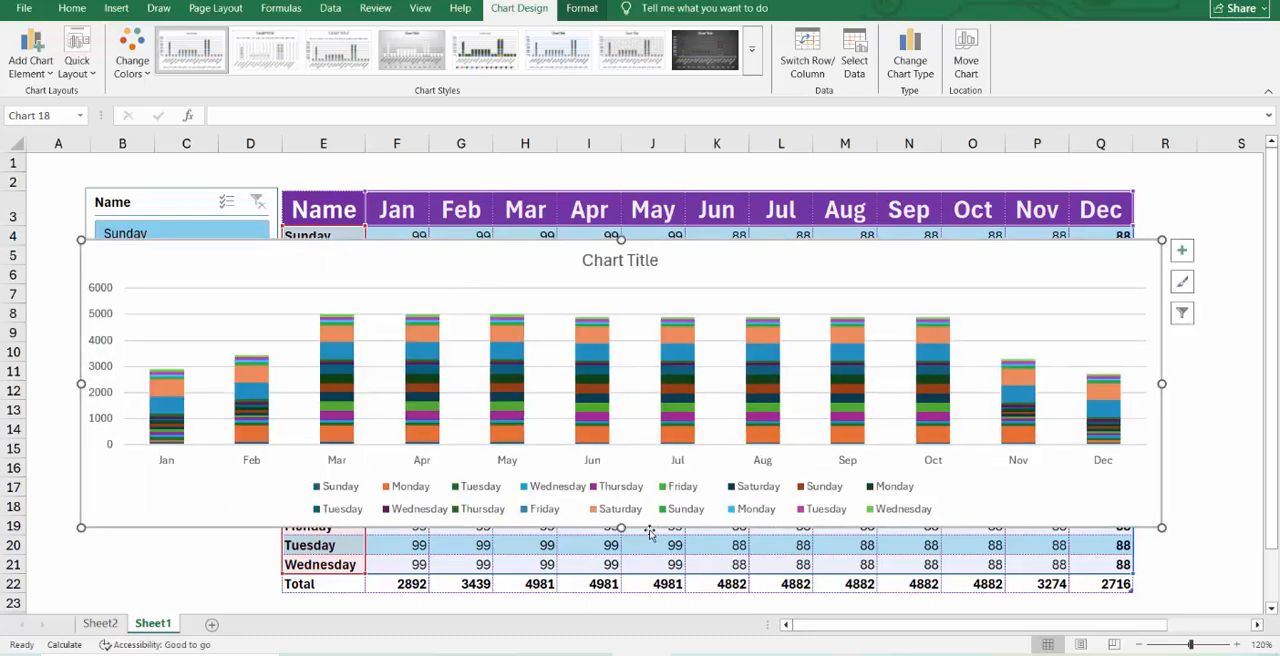
left_click_drag(650, 527, 660, 575)
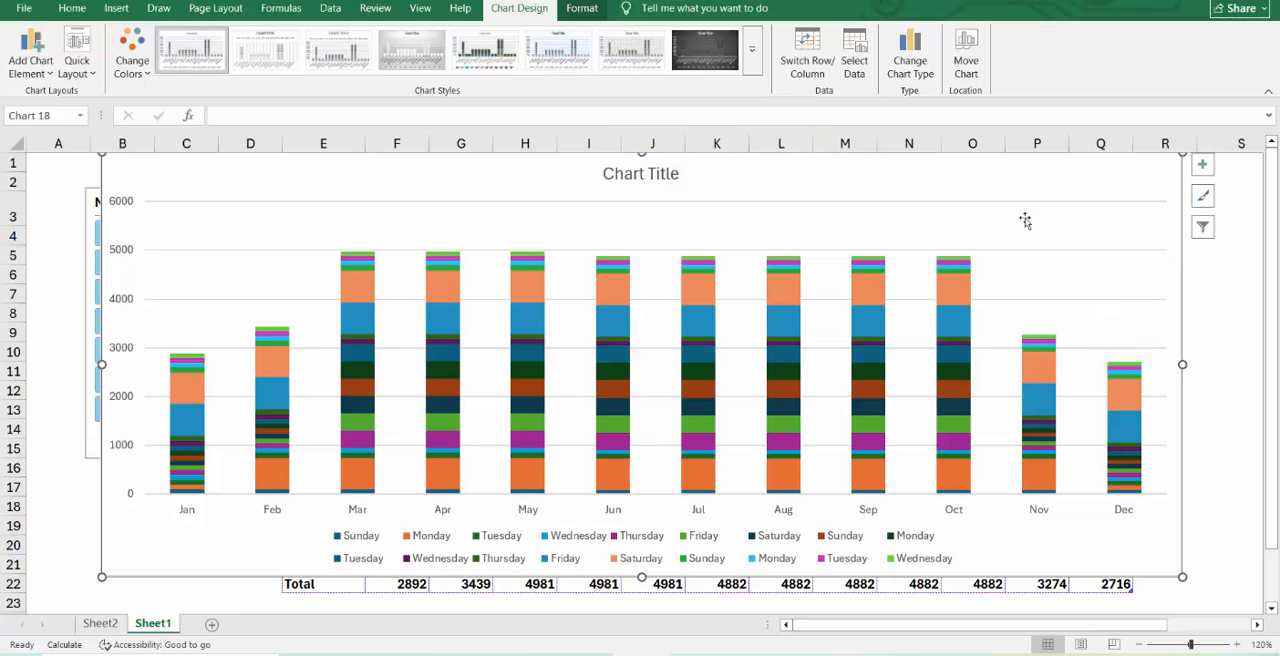
Switch the enlarged chart's rows and columns back so the weekdays form the category axis.
right_click(1116, 240)
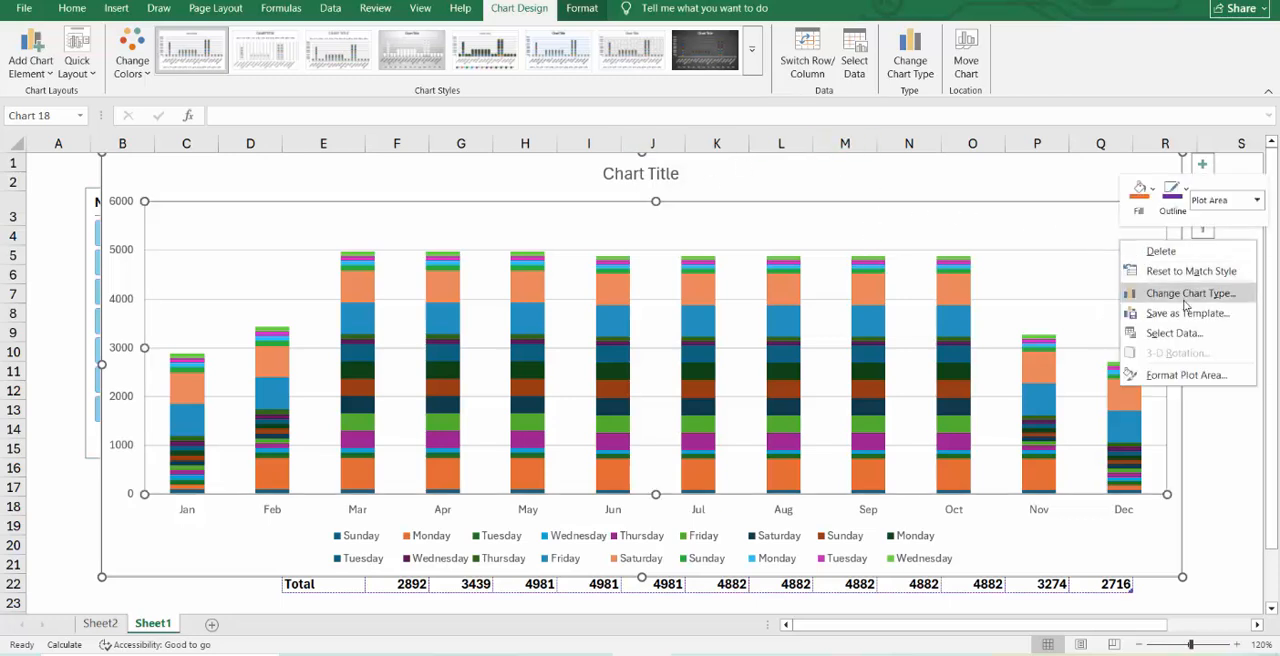
left_click(1195, 335)
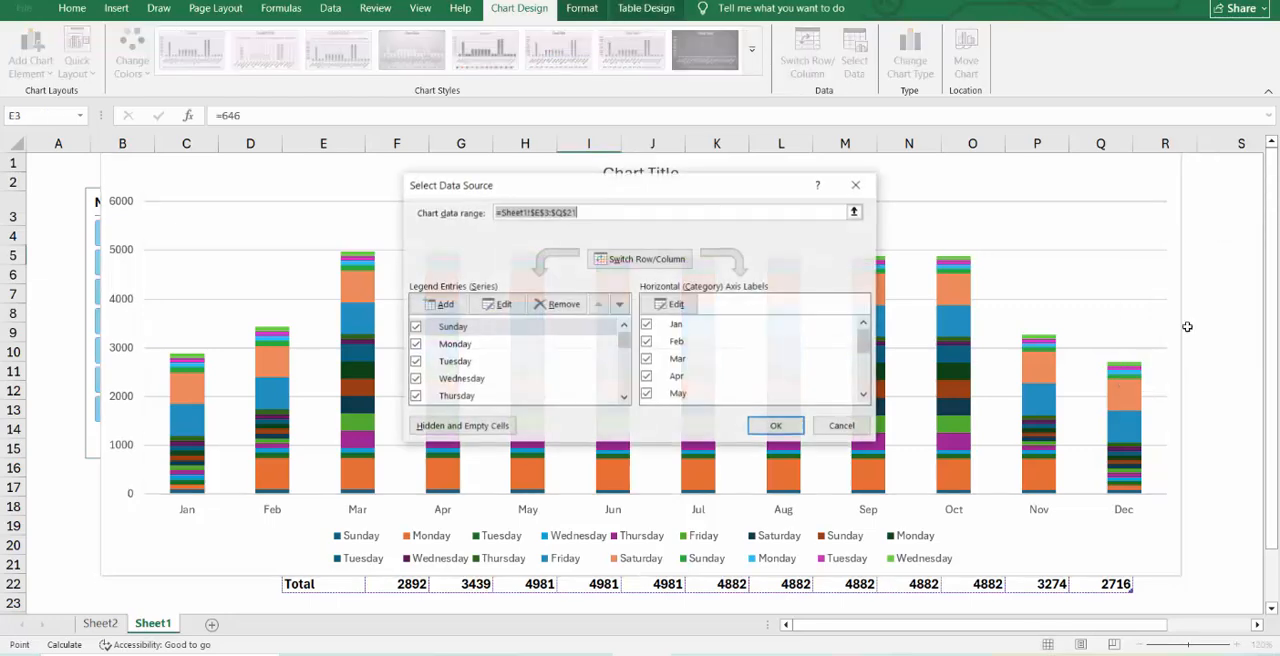
left_click(641, 261)
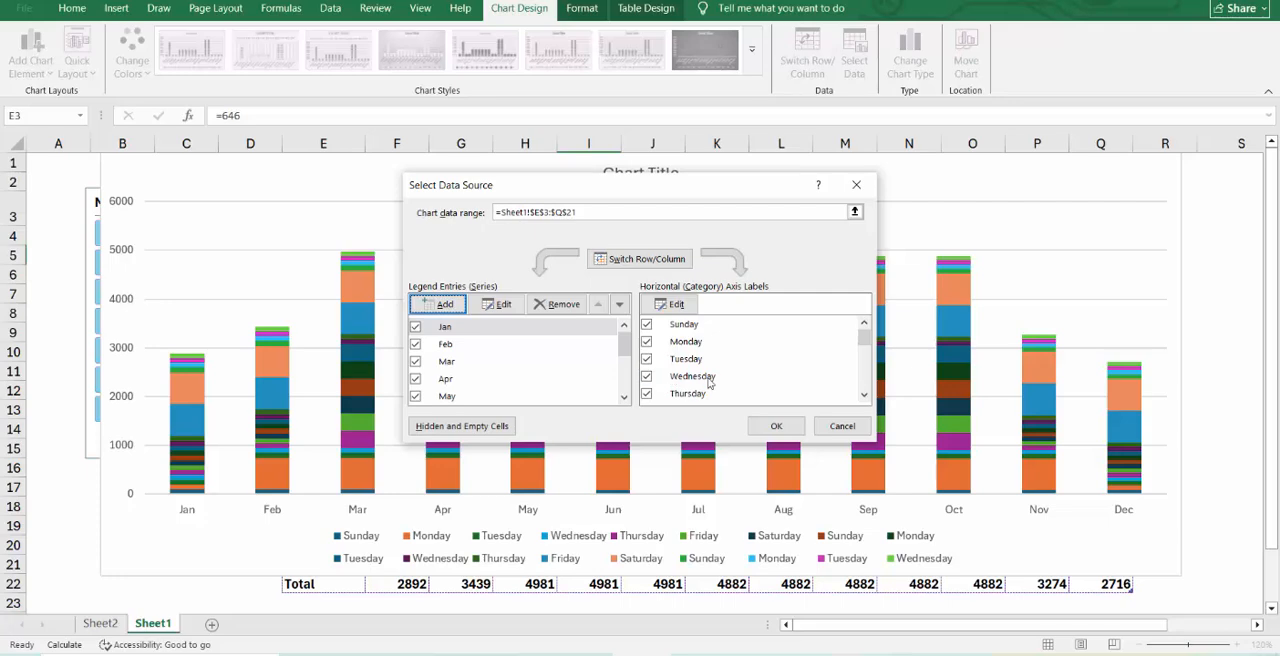
left_click(776, 426)
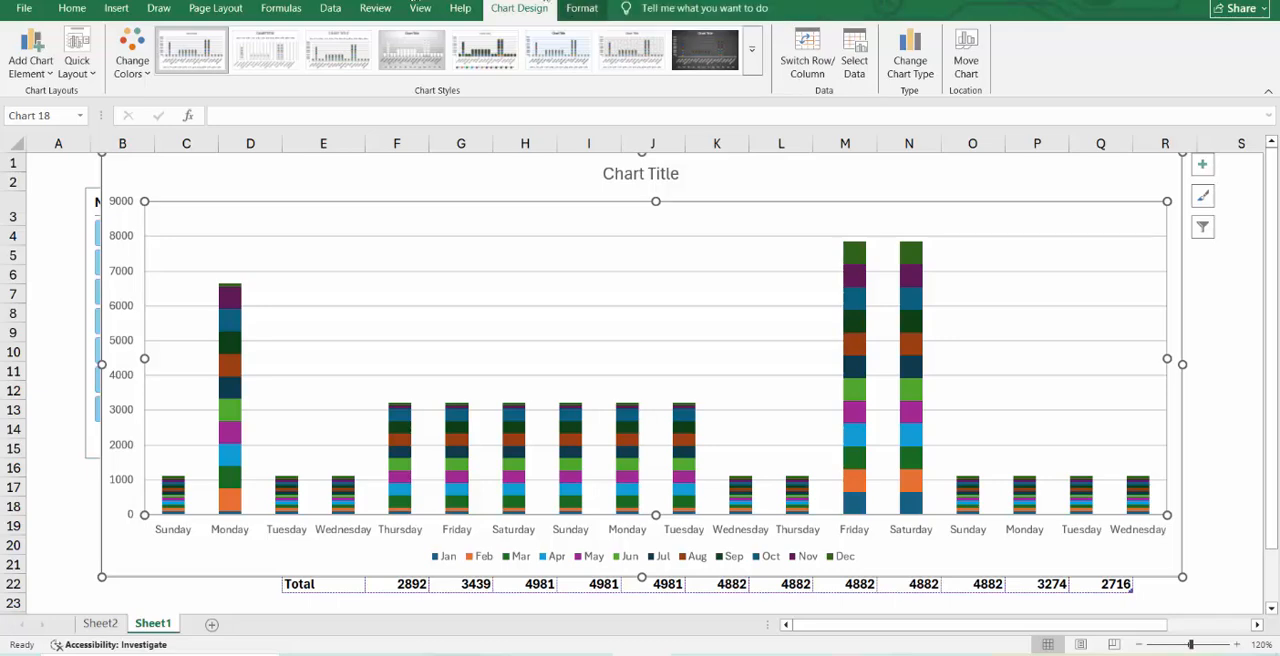
left_click(36, 76)
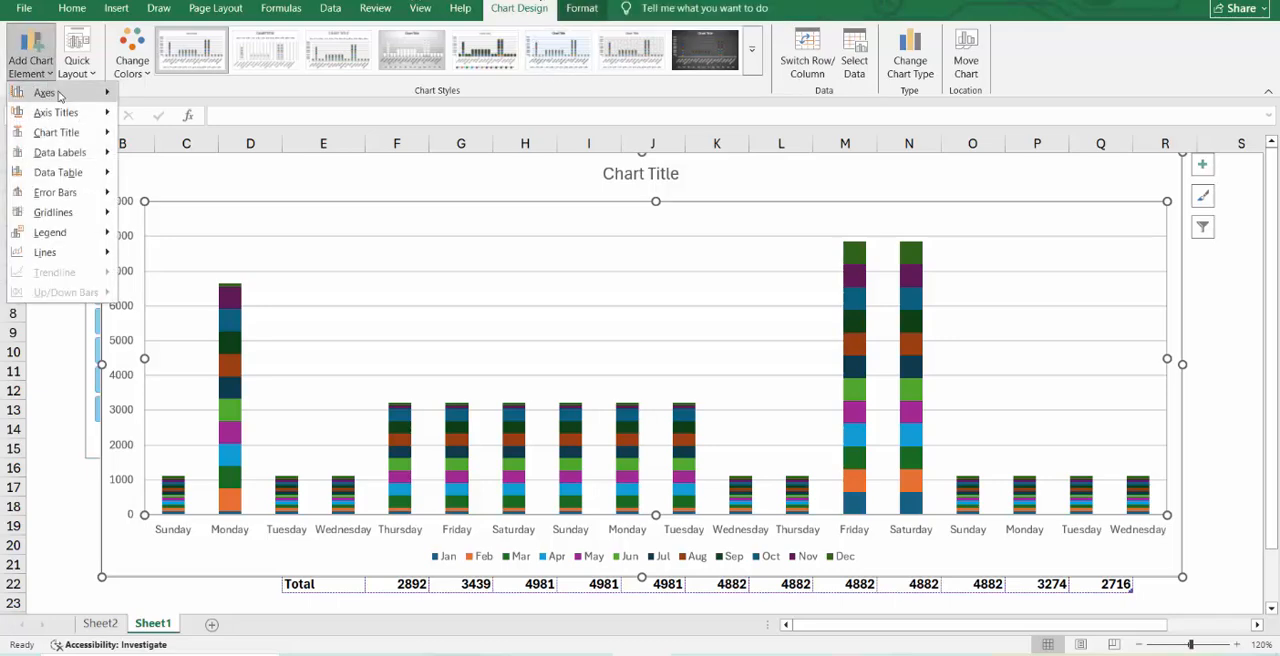
mouse_move(92, 120)
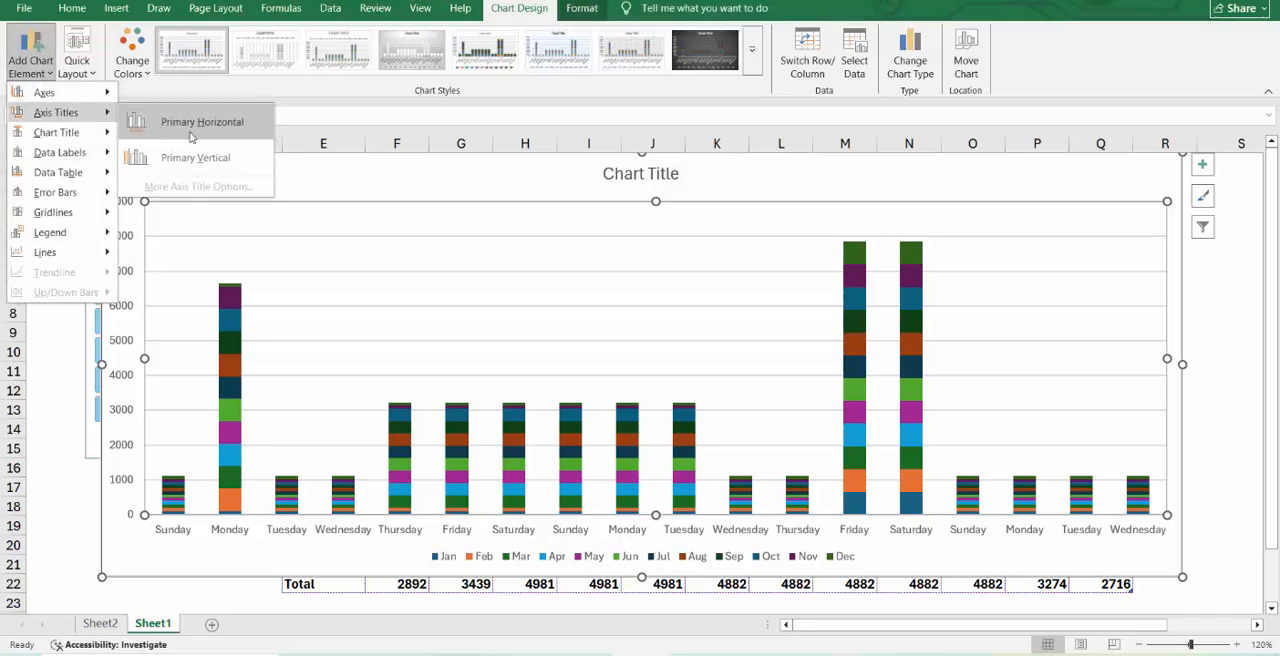
mouse_move(95, 92)
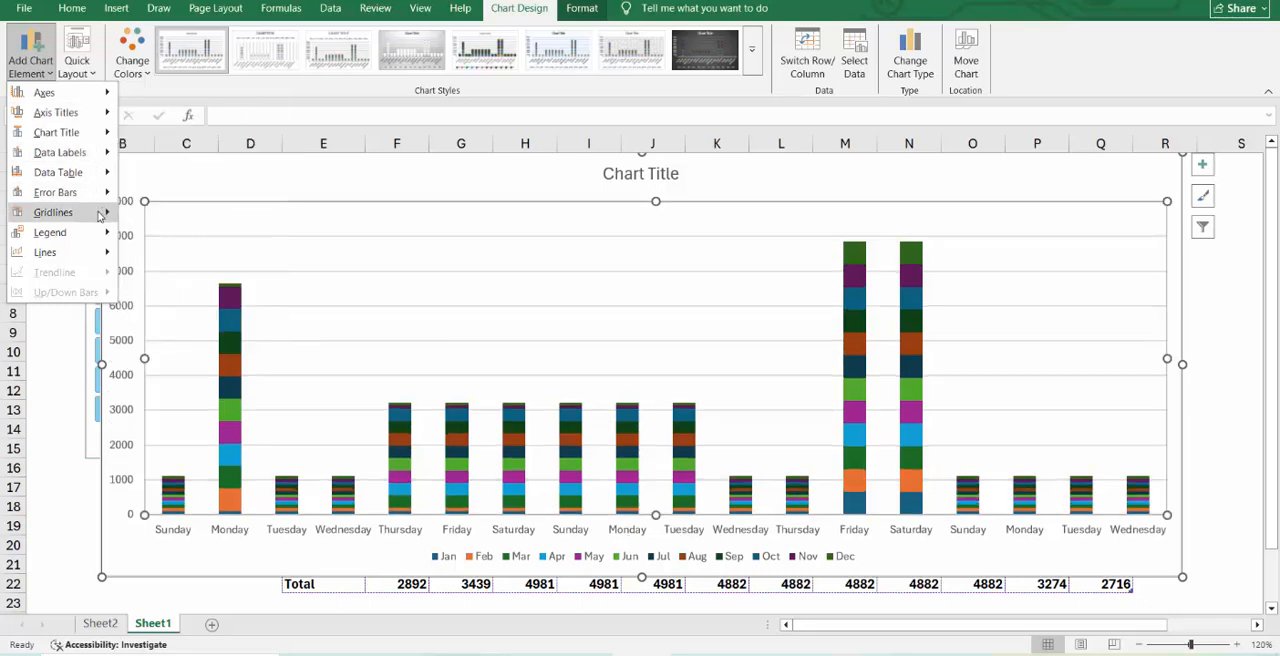
Delete the stacked column chart covering the table.
left_click(116, 9)
left_click(116, 10)
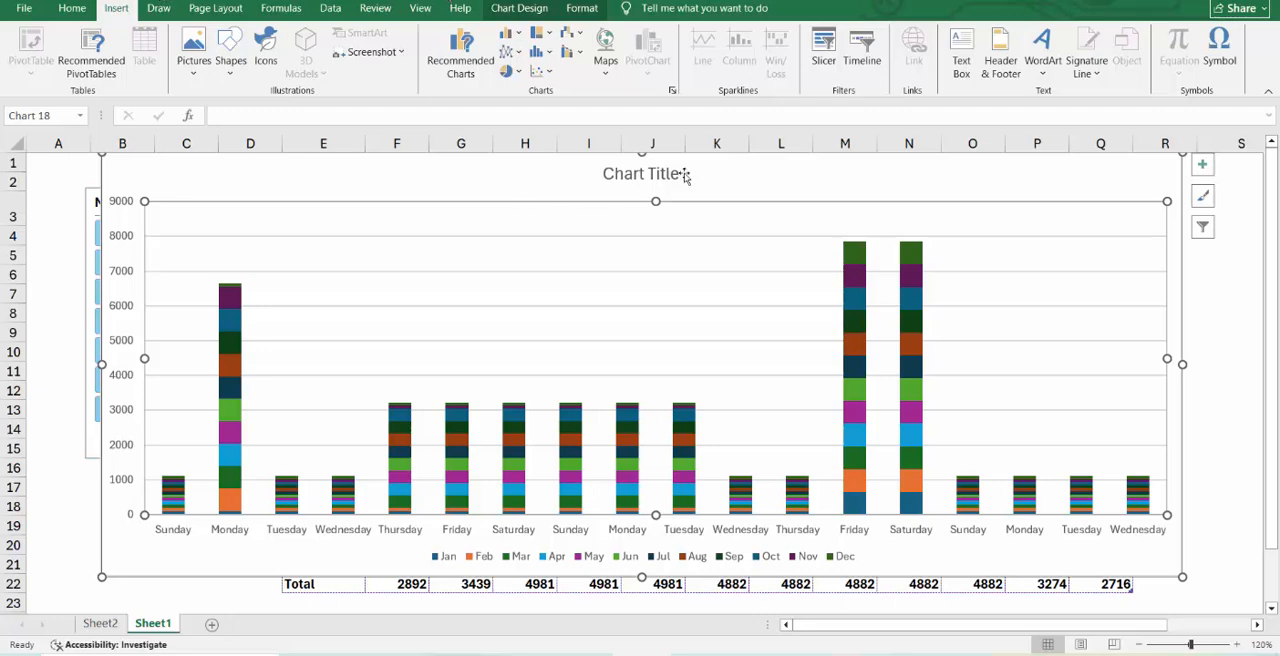
left_click(1176, 184)
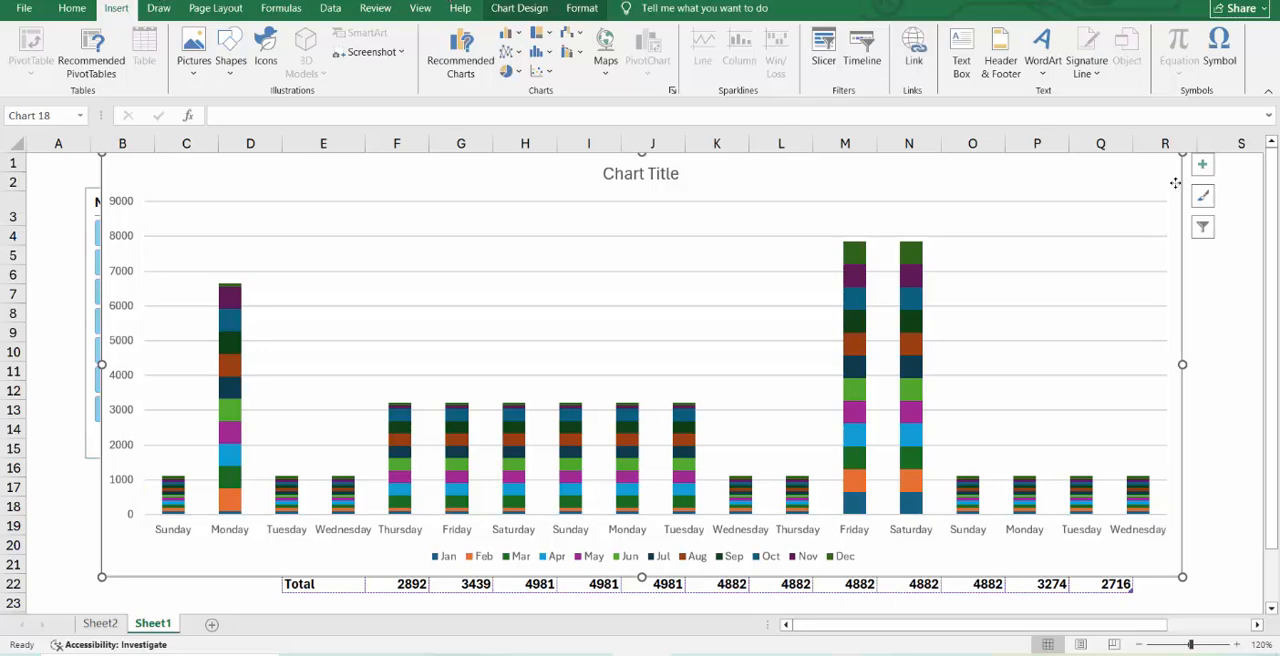
key("Delete")
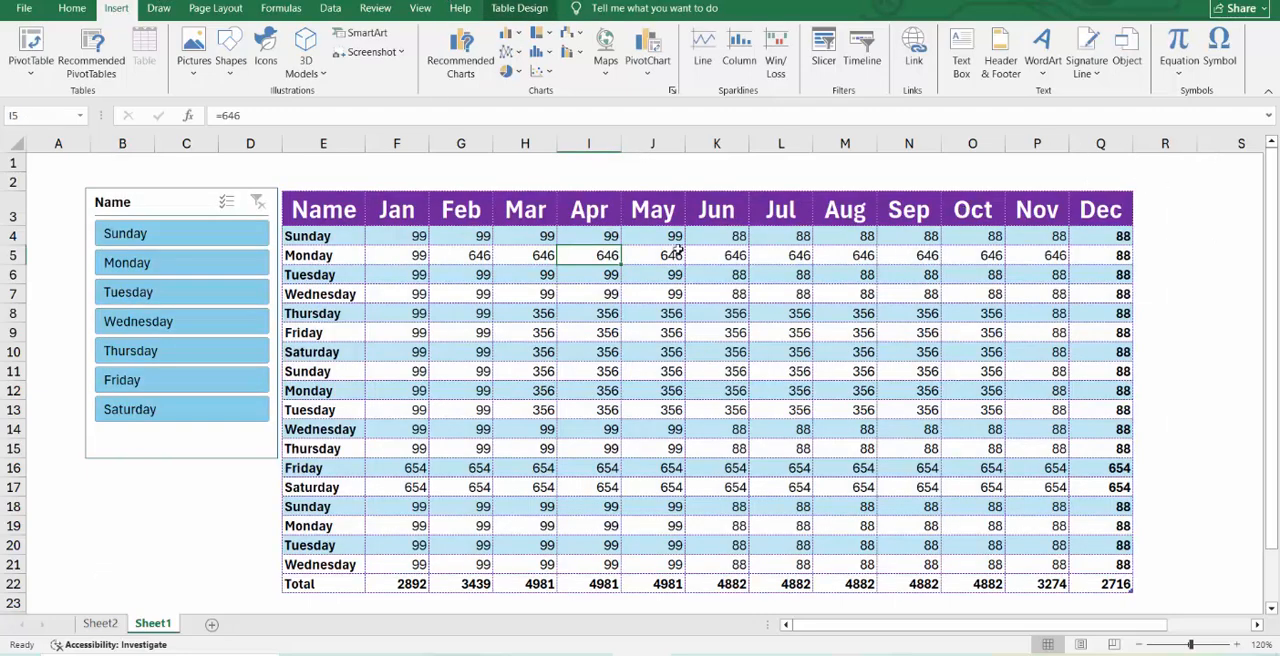
left_click(515, 37)
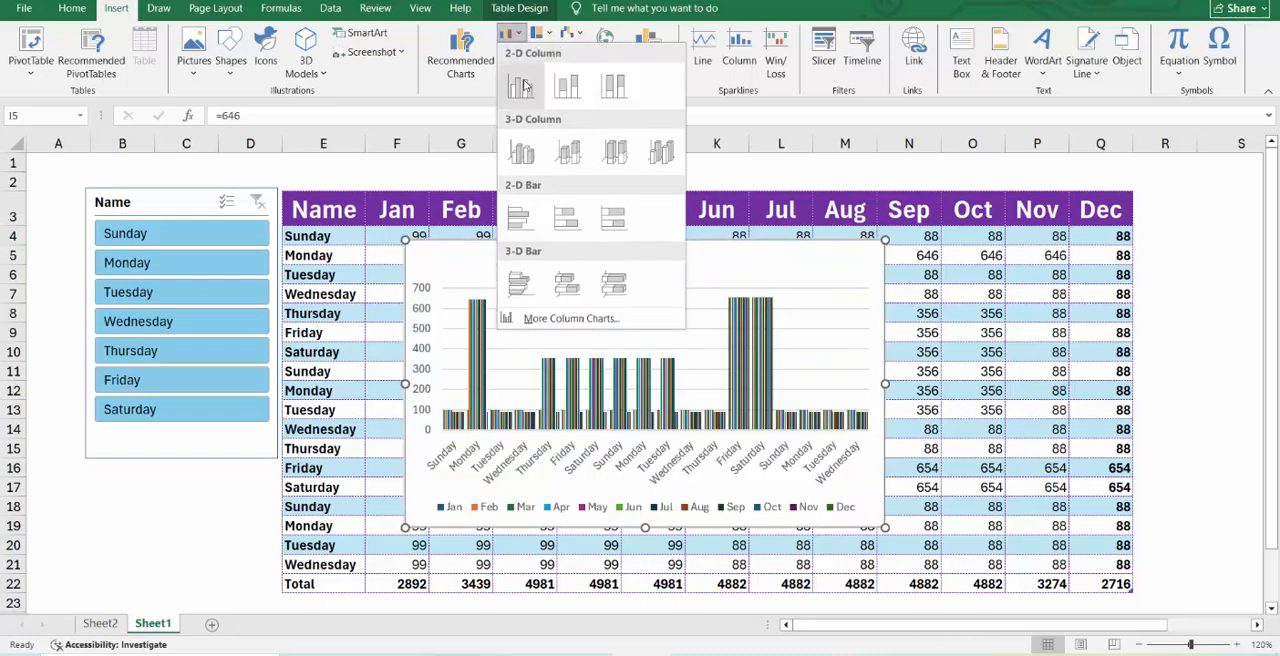
left_click(1031, 526)
left_click(743, 320)
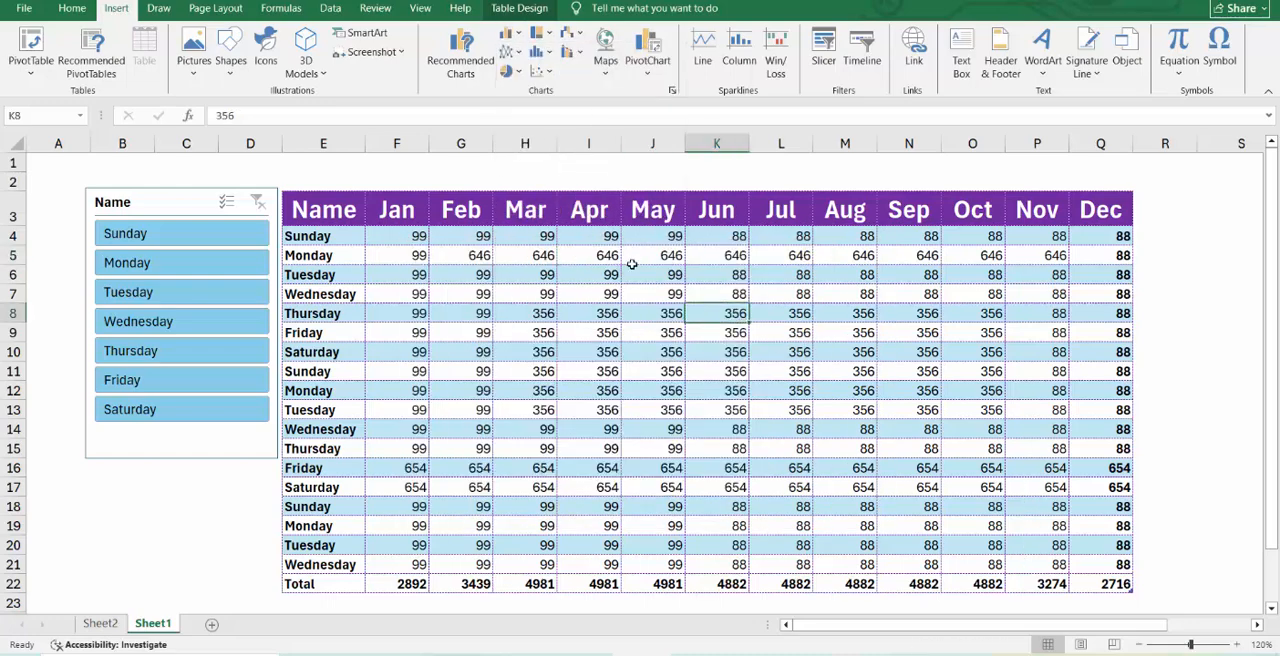
left_click(632, 263)
left_click(361, 257)
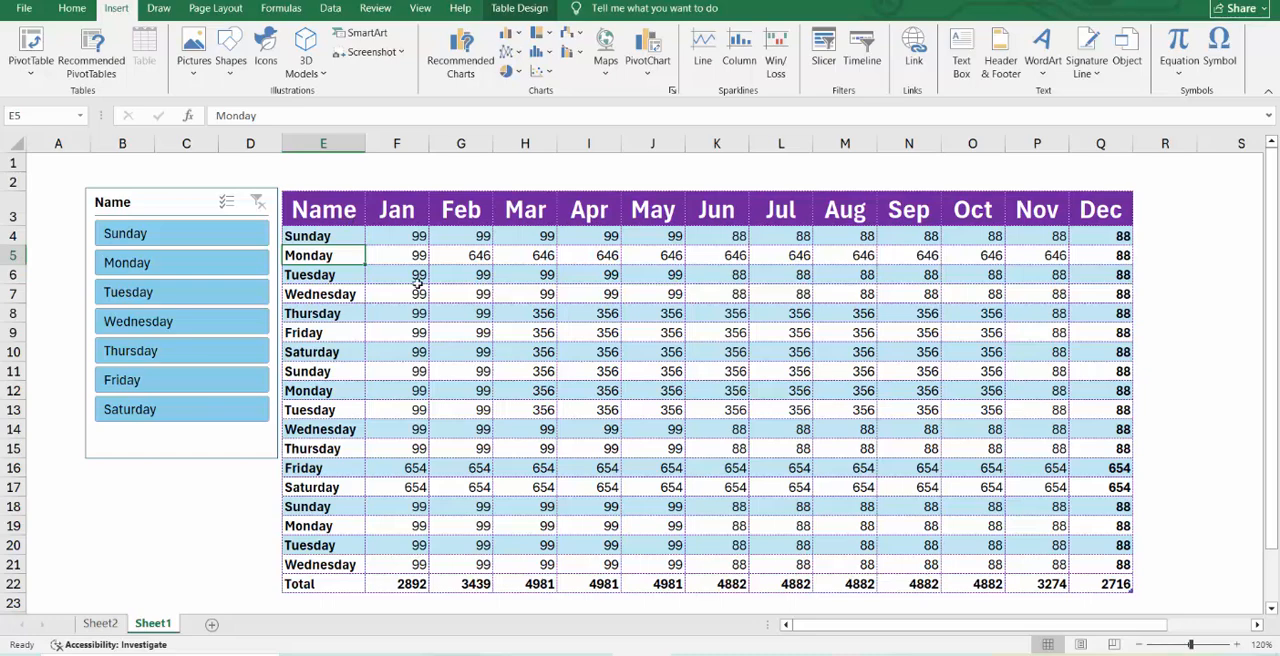
Create a PivotTable from Table4 on a new worksheet.
left_click(419, 279)
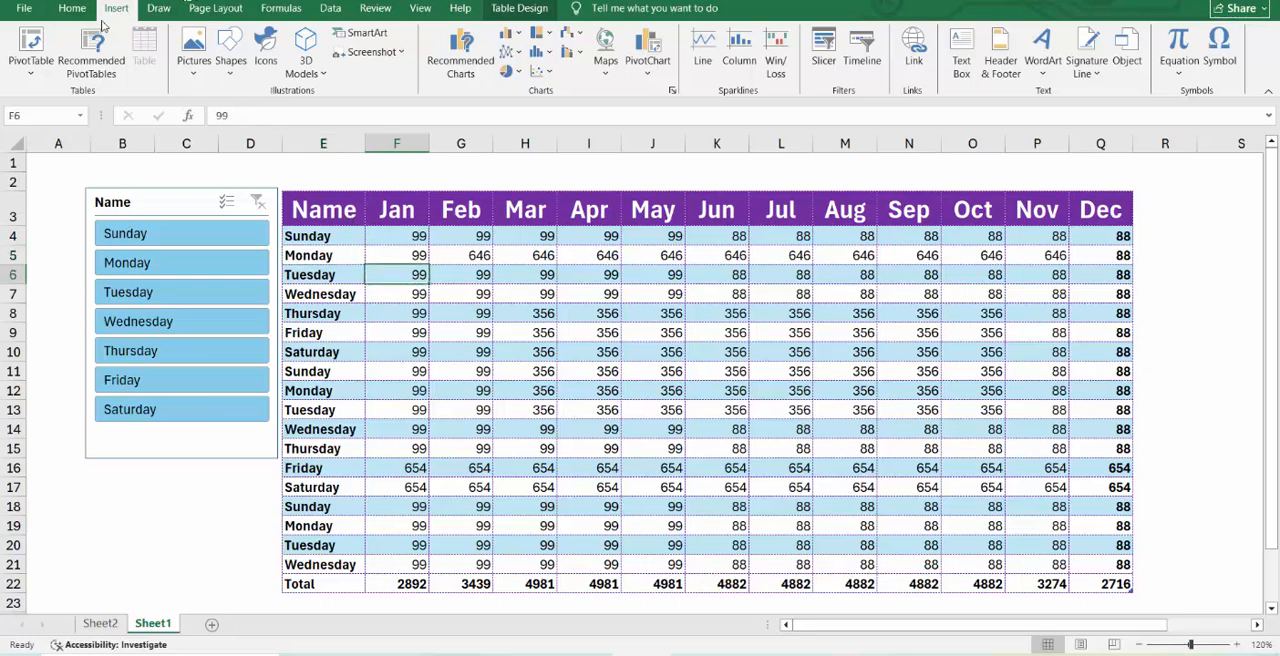
left_click(30, 45)
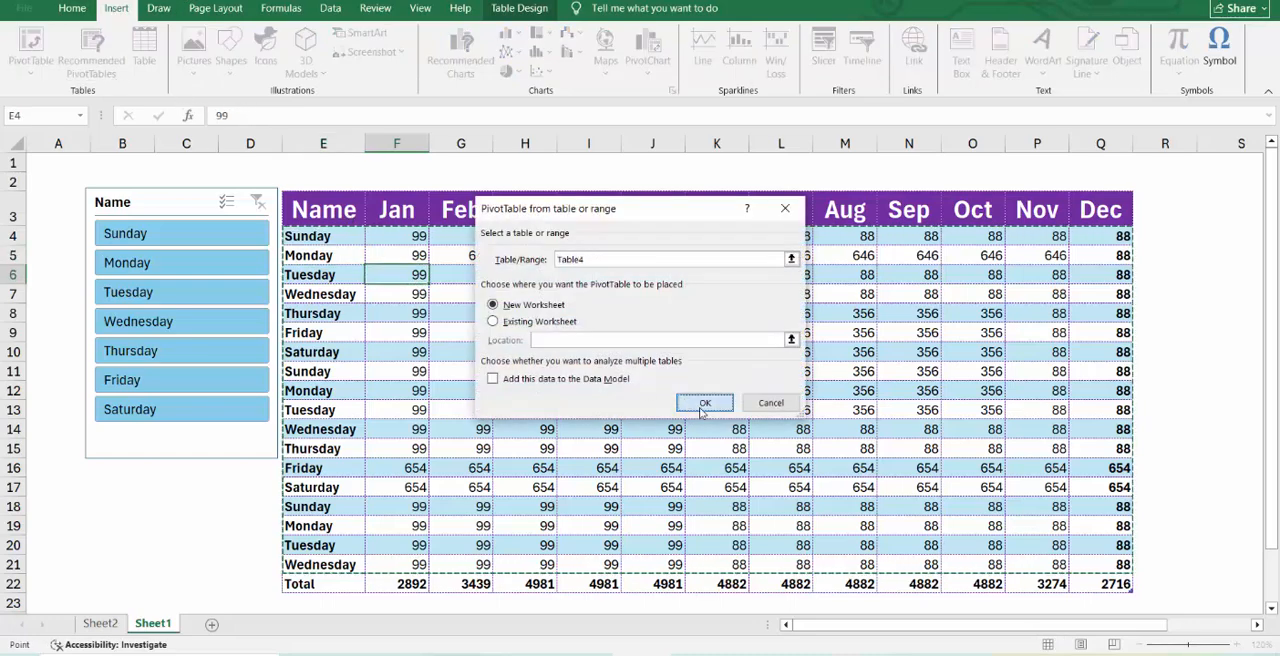
left_click(704, 402)
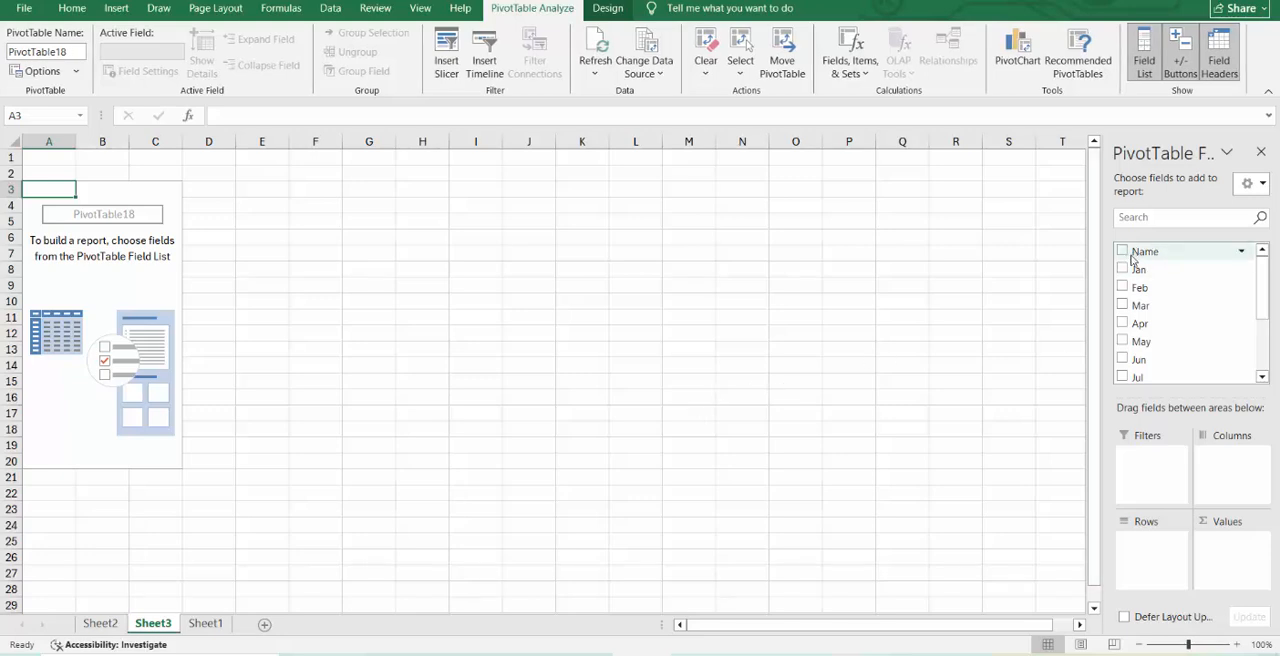
Add the Name field to the PivotTable's rows and the sum of Jan to its values.
left_click(1123, 251)
scroll(1160, 340, "down", 2)
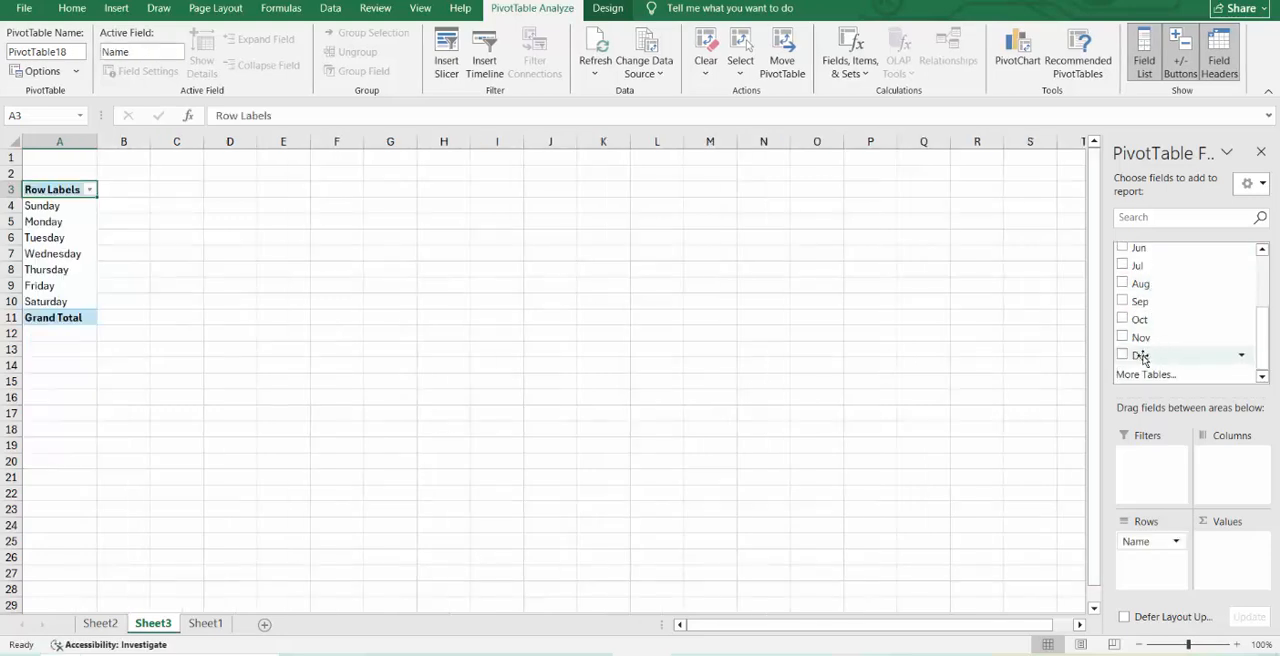
scroll(1130, 350, "up", 3)
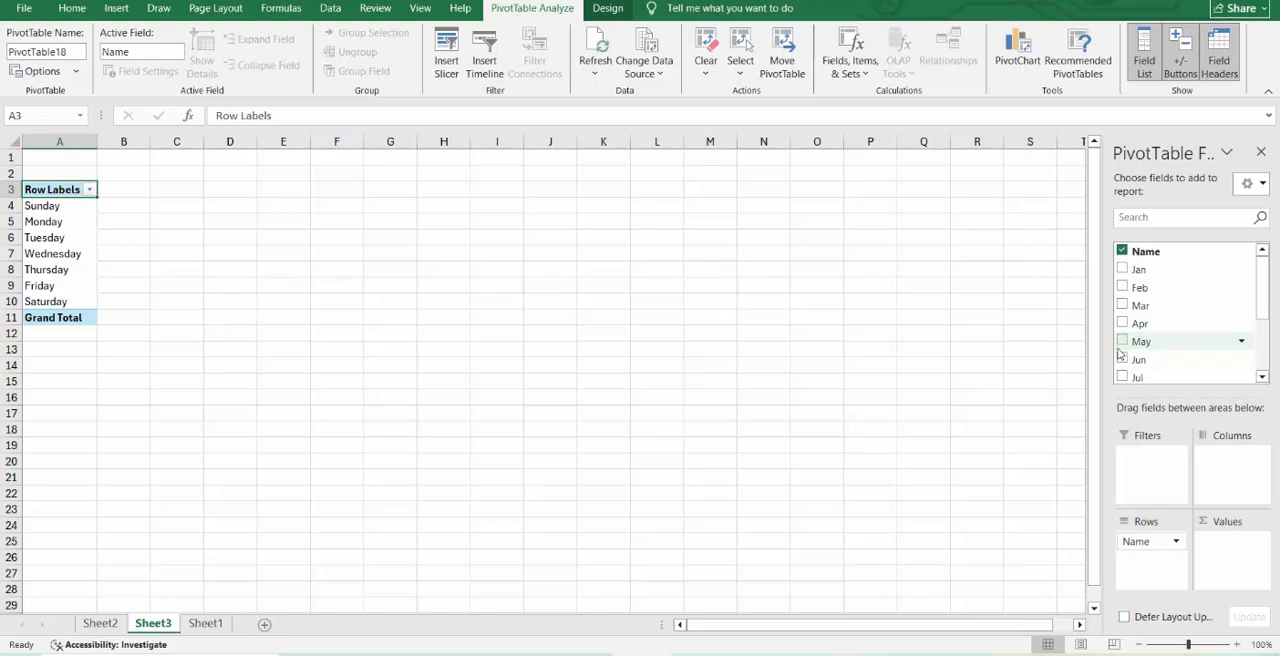
left_click(1122, 269)
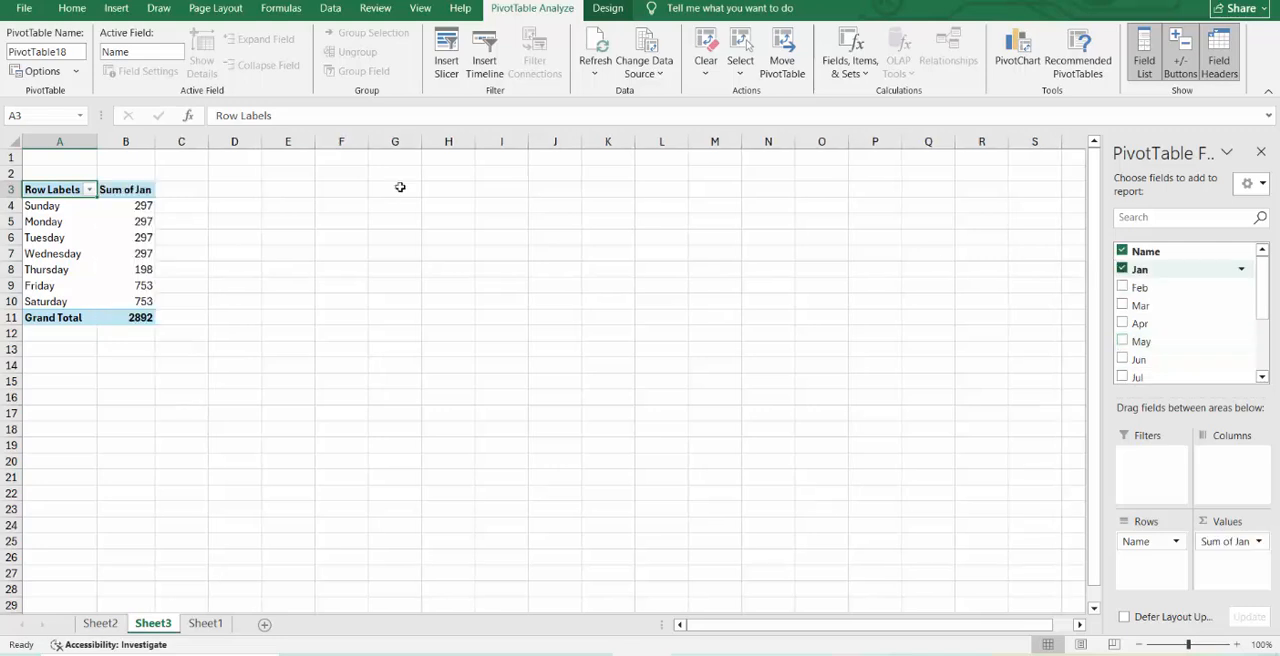
Insert a blank column before the PivotTable so it starts in column B.
right_click(75, 142)
left_click(151, 289)
left_click(165, 270)
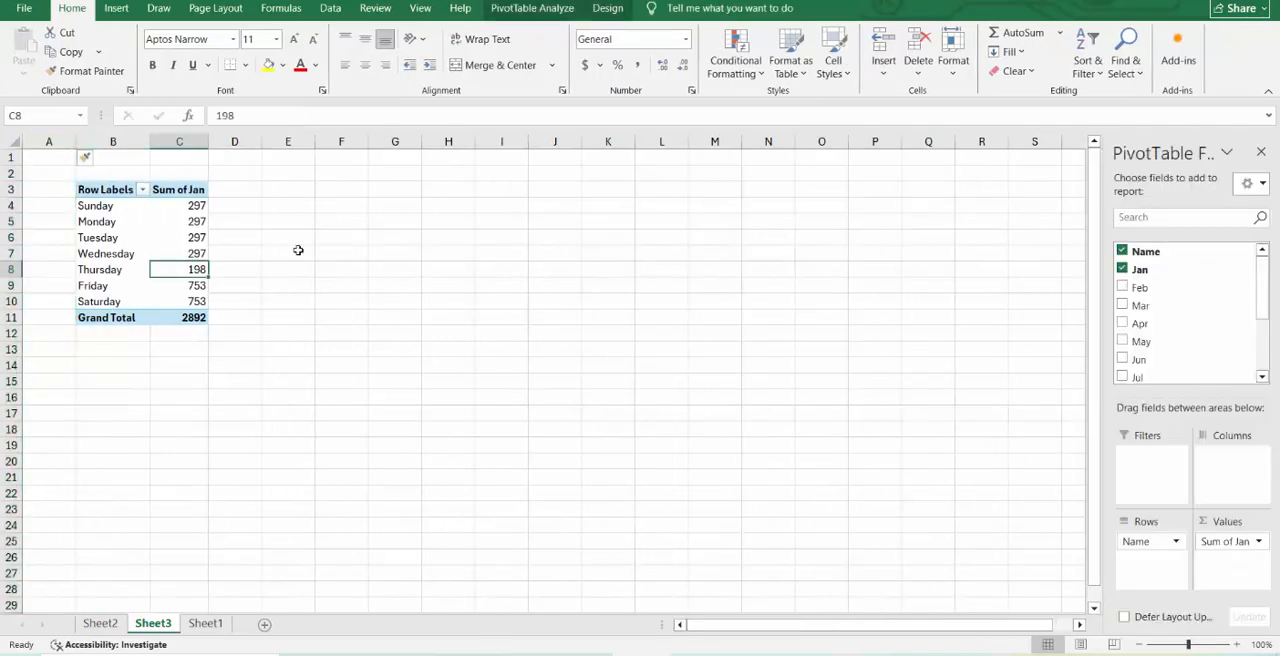
Add the sum of Feb to the PivotTable's values.
left_click(1121, 288)
left_click(116, 8)
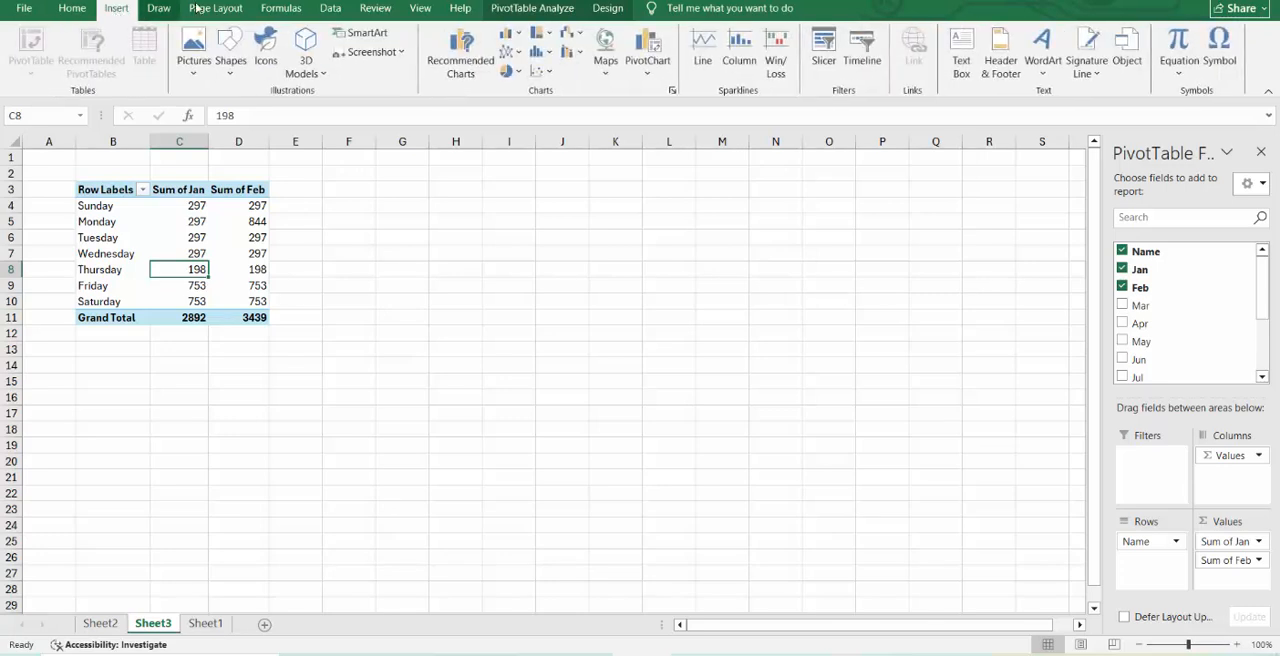
Insert a clustered column PivotChart from the PivotTable and widen it to about column R.
left_click(453, 38)
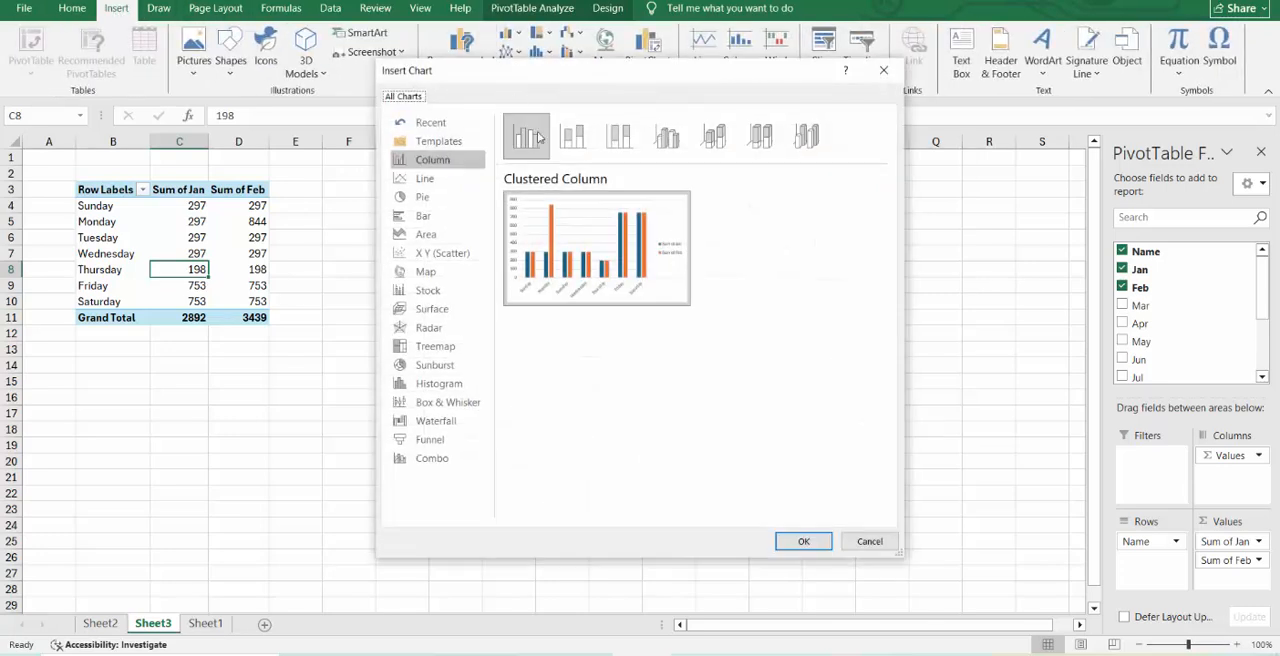
mouse_move(590, 243)
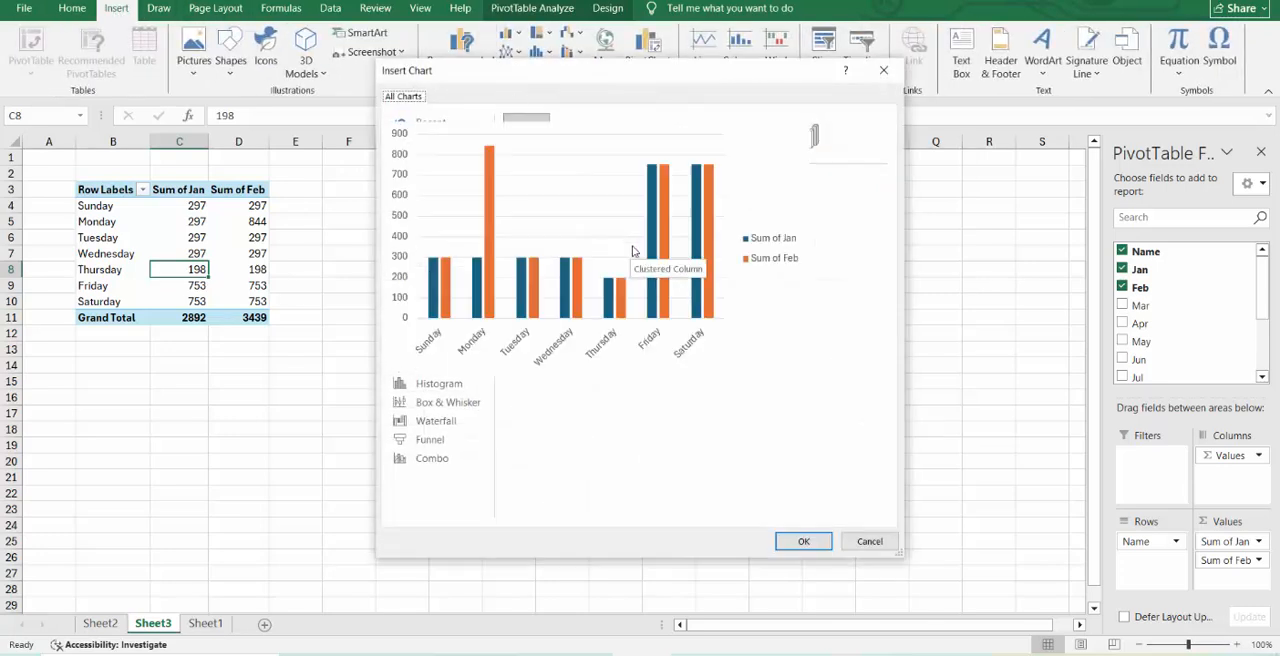
left_click(803, 541)
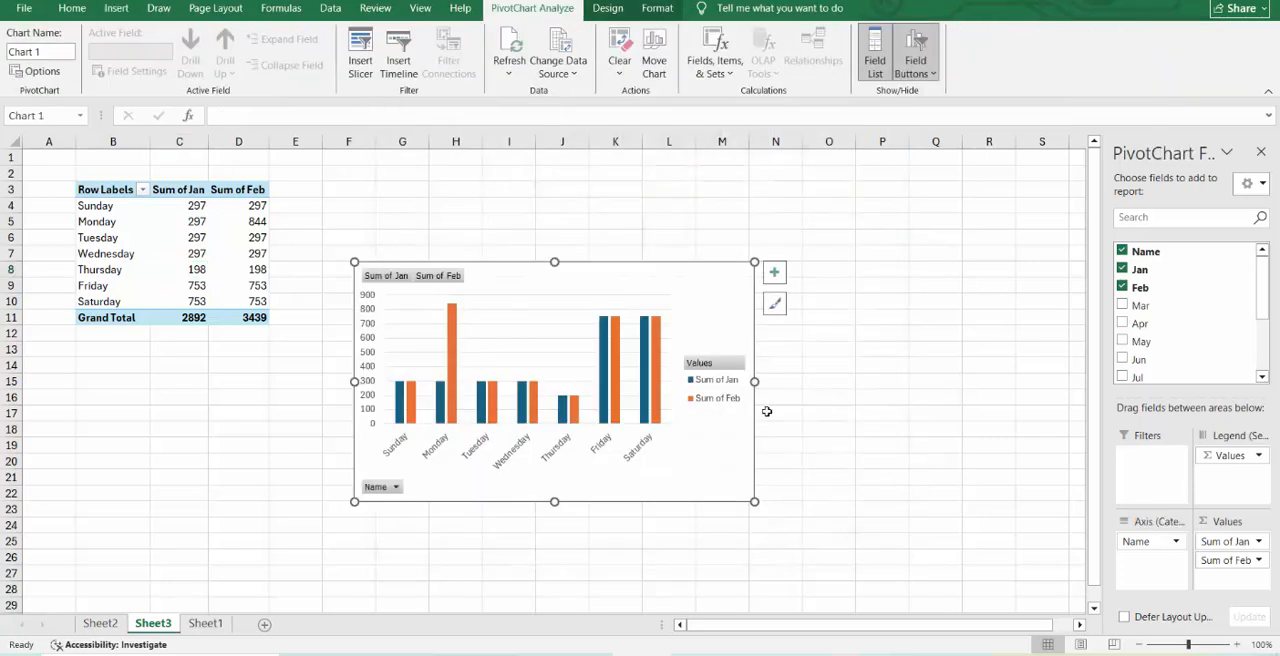
left_click_drag(756, 381, 982, 420)
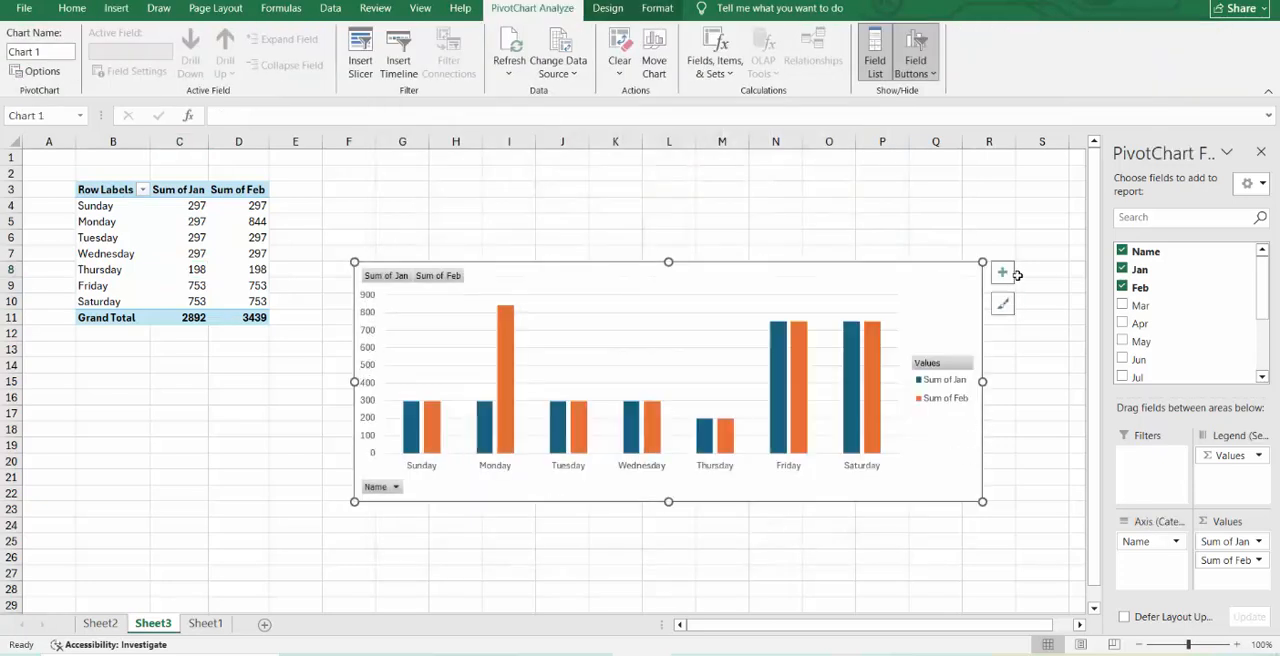
Place the PivotChart's legend at the bottom and hide all field buttons on the chart.
left_click(1006, 275)
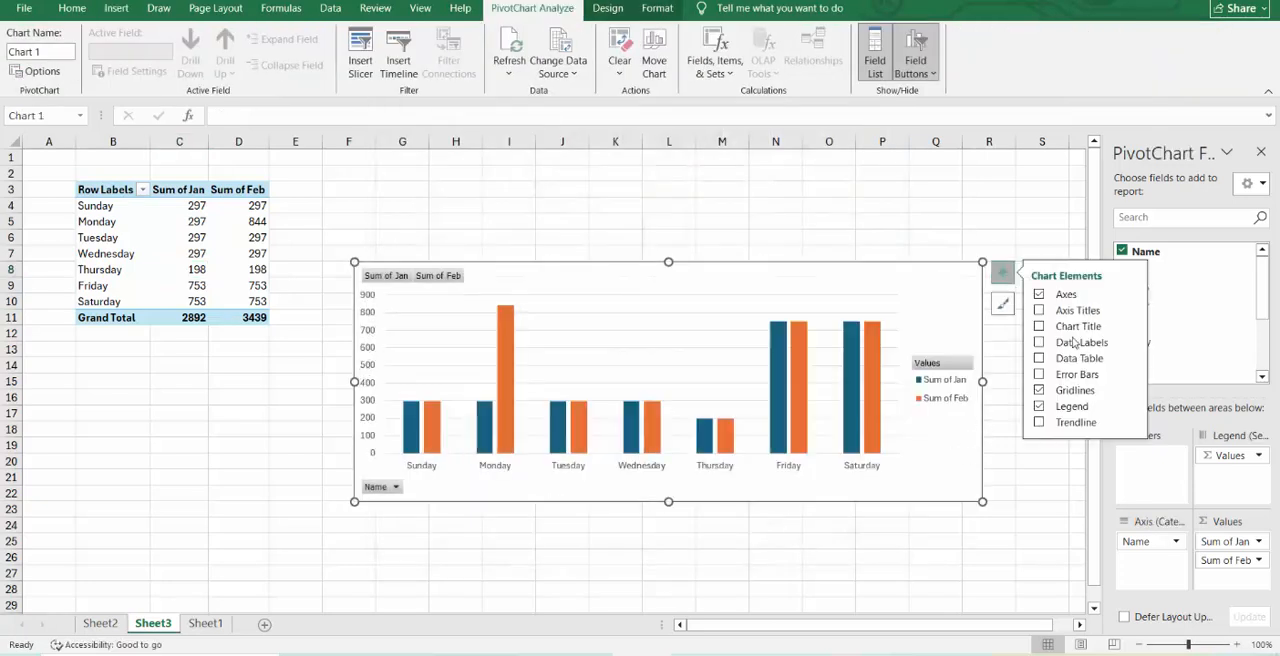
left_click(1135, 409)
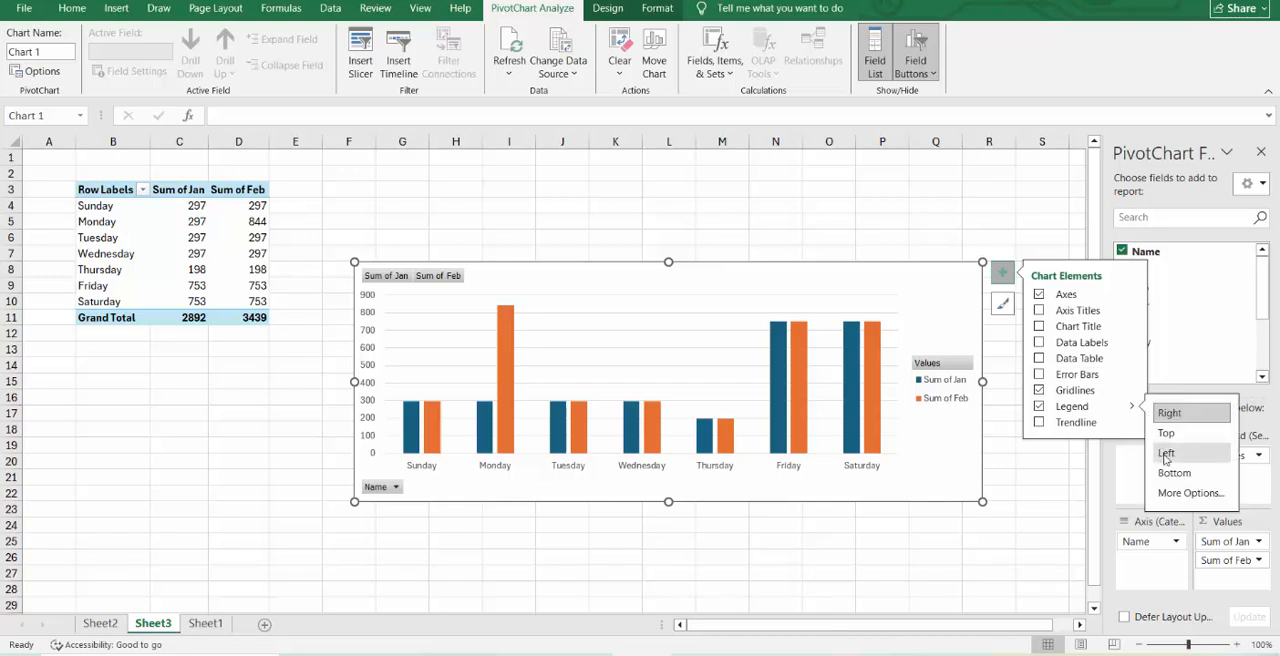
left_click(1175, 473)
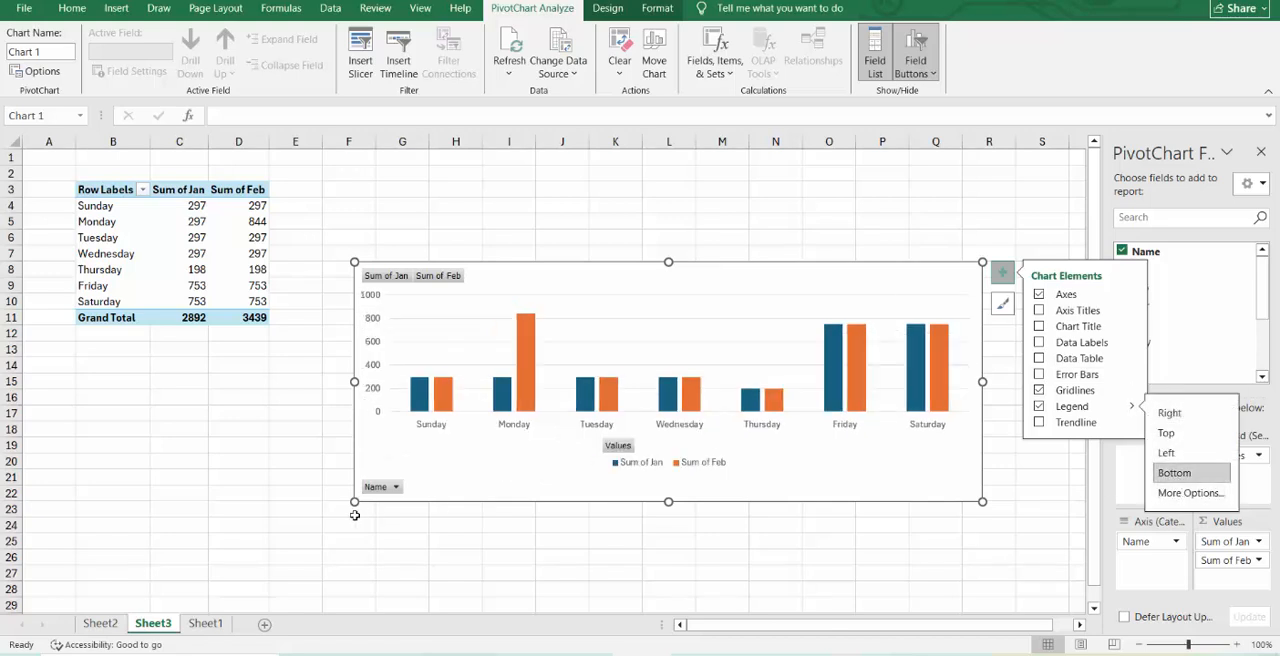
right_click(381, 488)
left_click(470, 437)
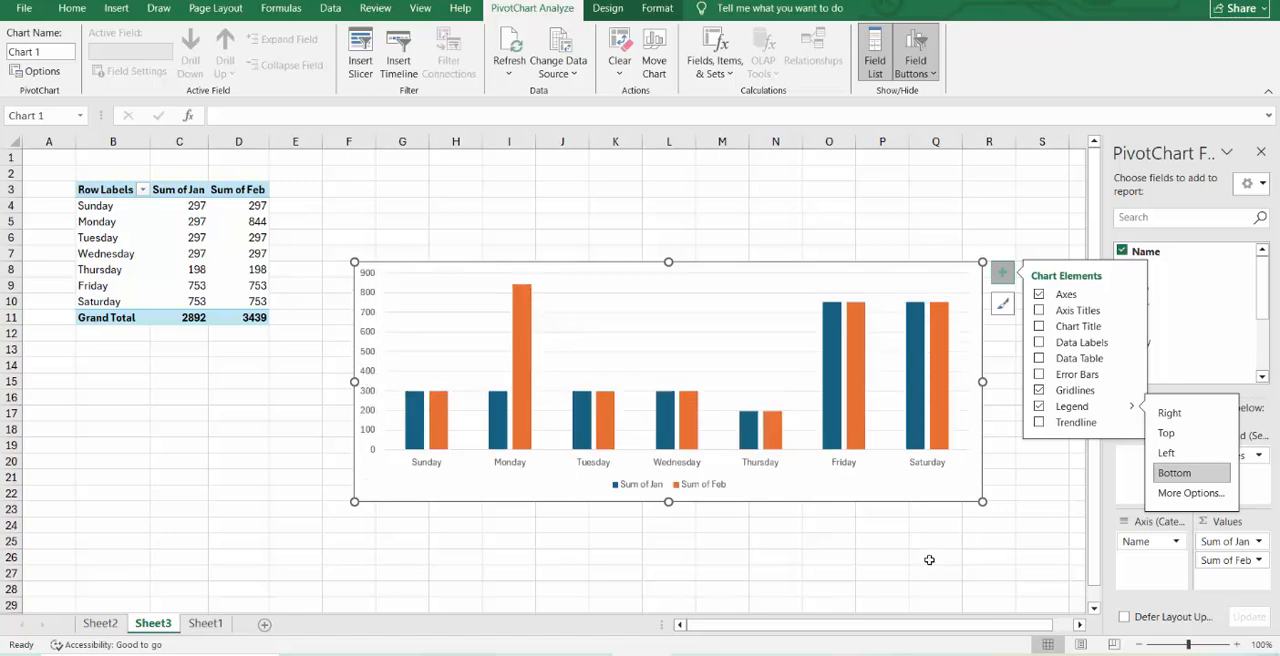
left_click(1113, 644)
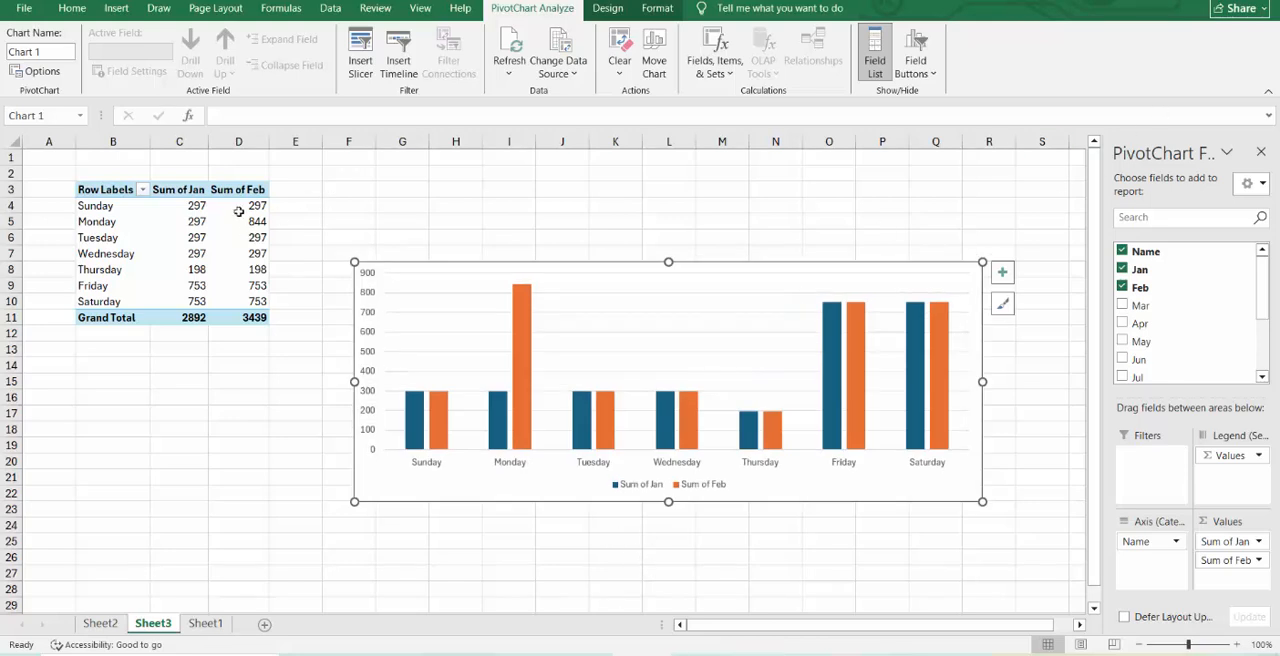
Shorten the PivotTable's value headers to Jan and Feb by removing the words "Sum of".
left_click(180, 190)
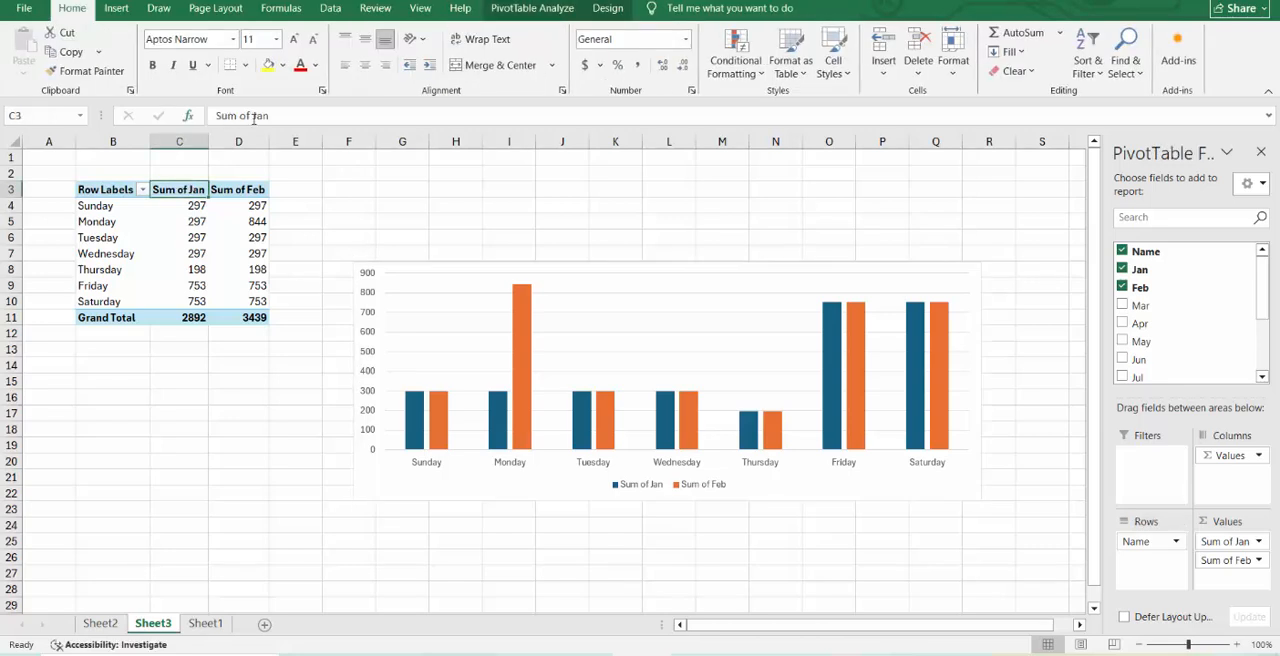
left_click_drag(254, 117, 214, 117)
key("BackSpace")
left_click(251, 247)
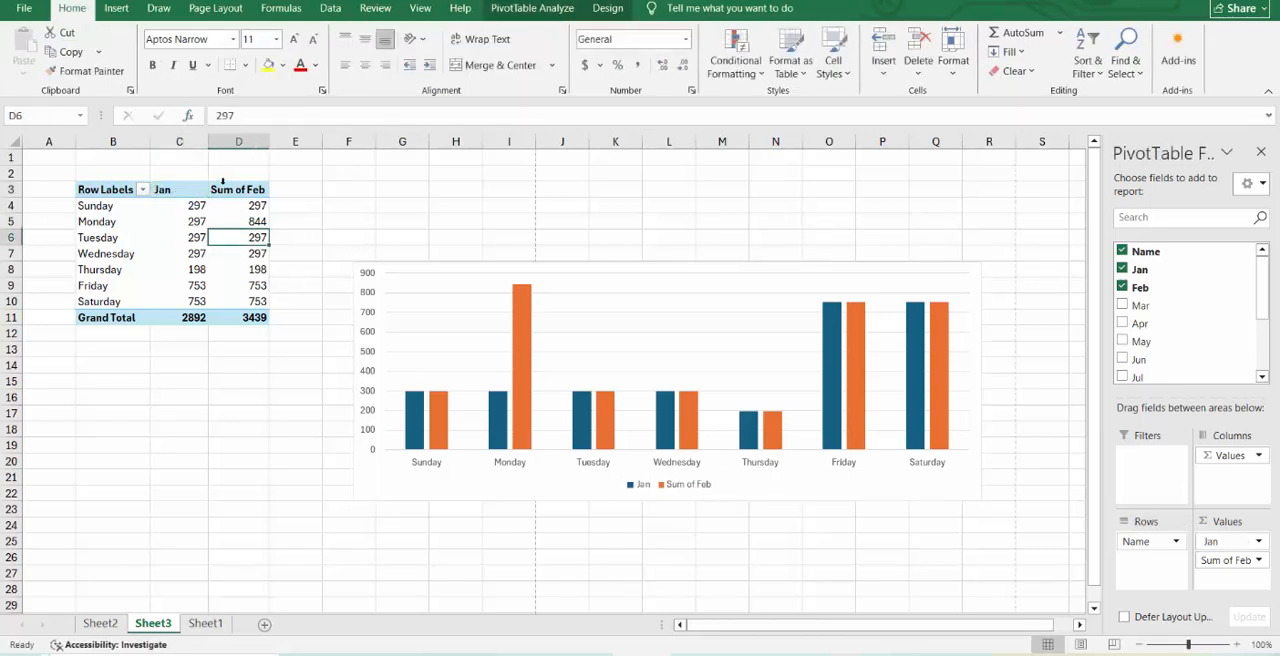
left_click(224, 189)
left_click_drag(247, 117, 214, 117)
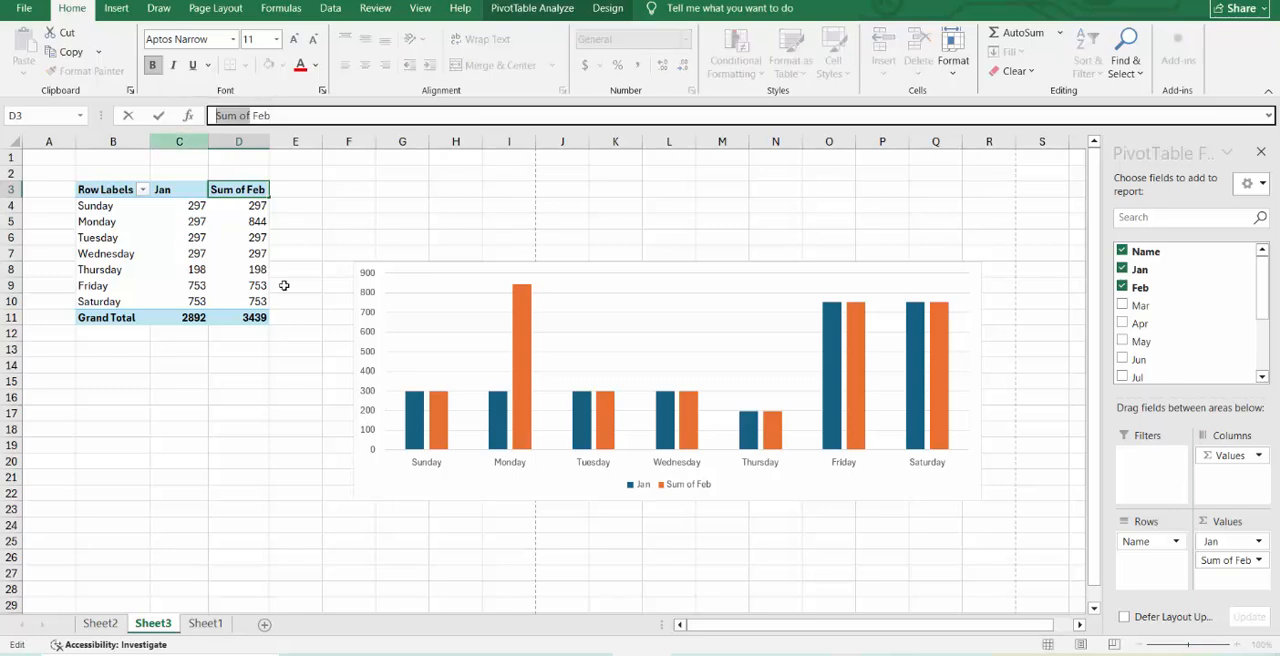
key("BackSpace")
left_click(257, 285)
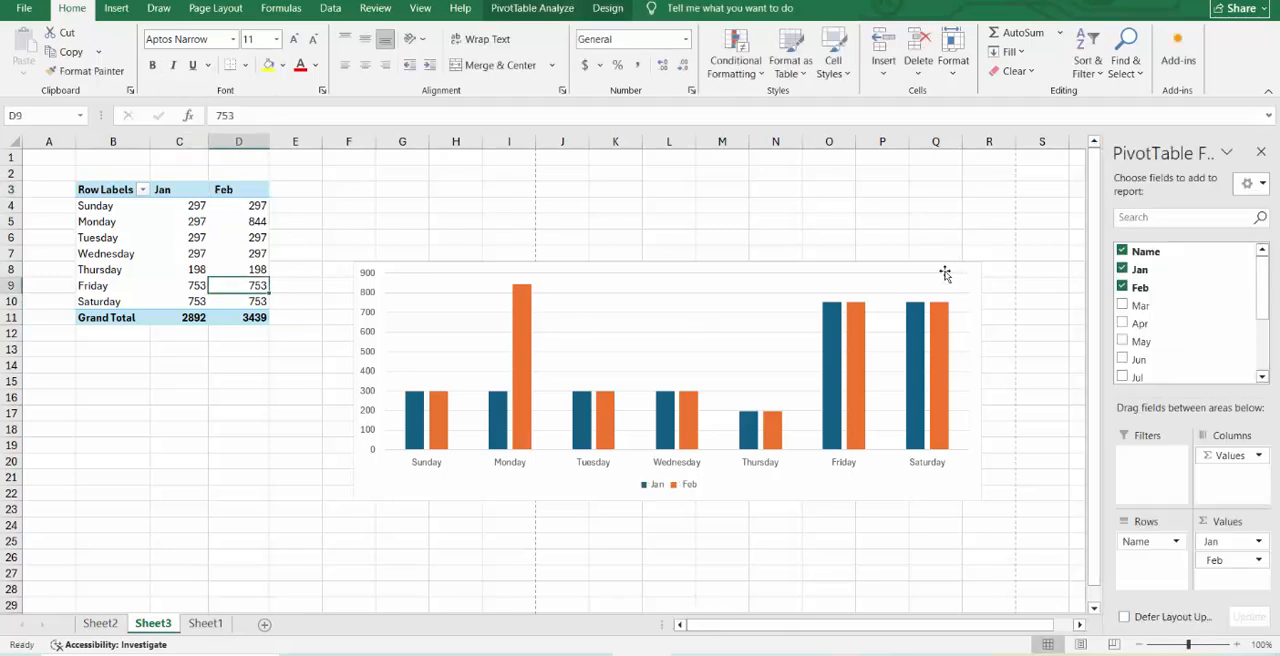
Add the chart title "Monthly Sales In Revenue" and move the chart up beside the PivotTable.
left_click(945, 273)
left_click(1001, 272)
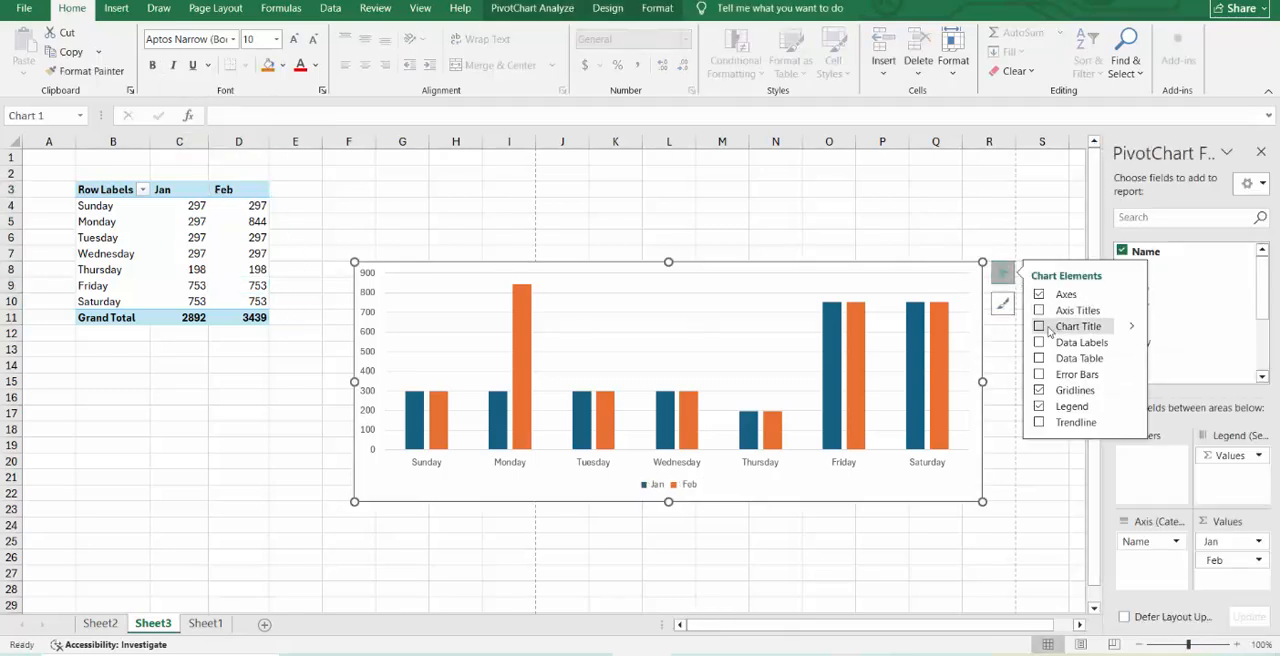
left_click(1044, 327)
left_click(670, 286)
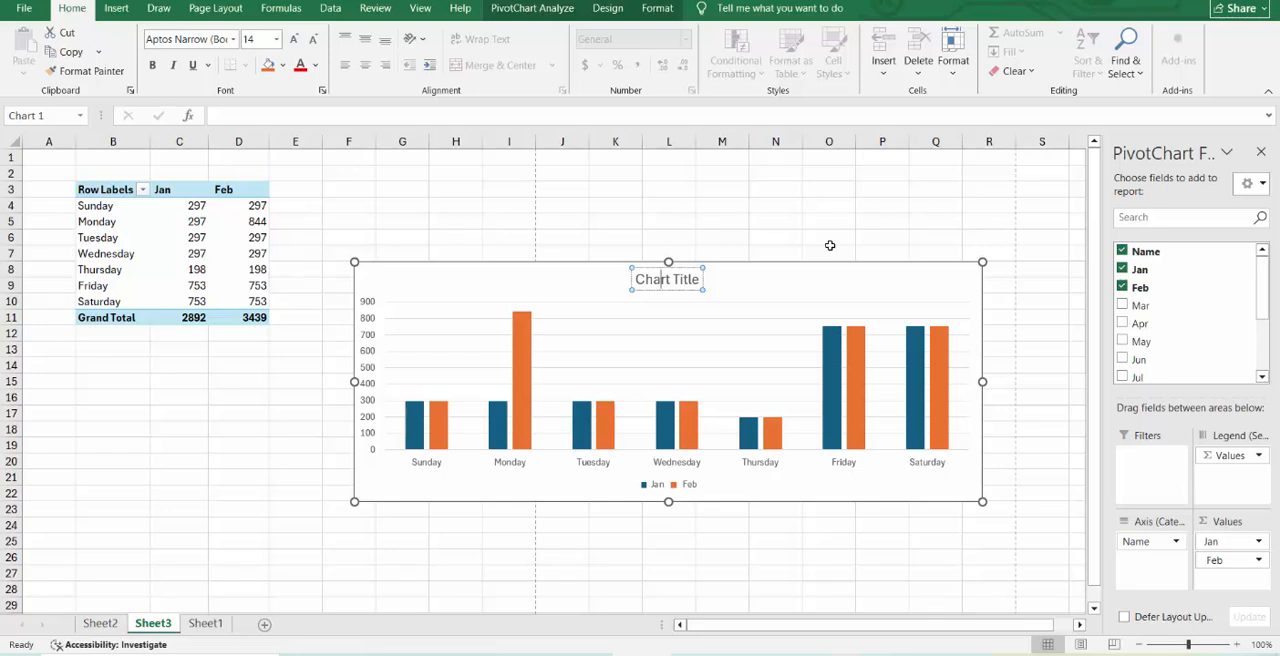
key("Delete")
key("Delete")
key("Delete")
key("Delete")
key("Delete")
key("Delete")
key("Delete")
key("Delete")
key("Delete")
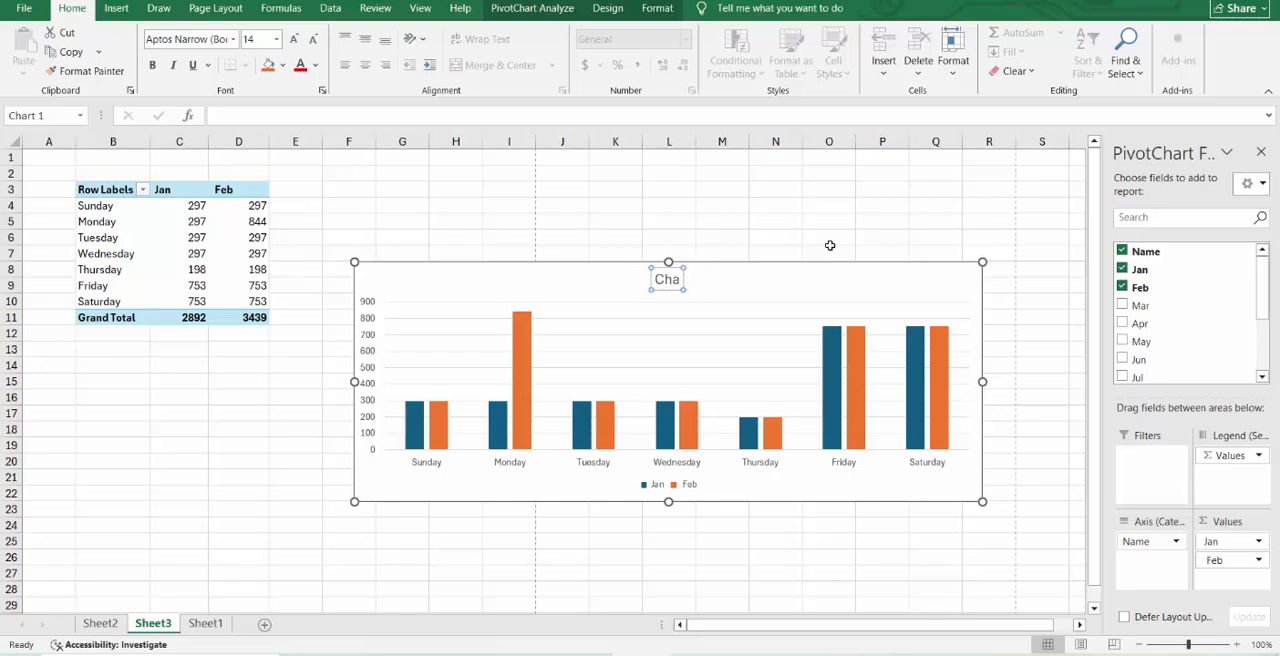
key("BackSpace")
key("BackSpace")
type("Monthly Sale")
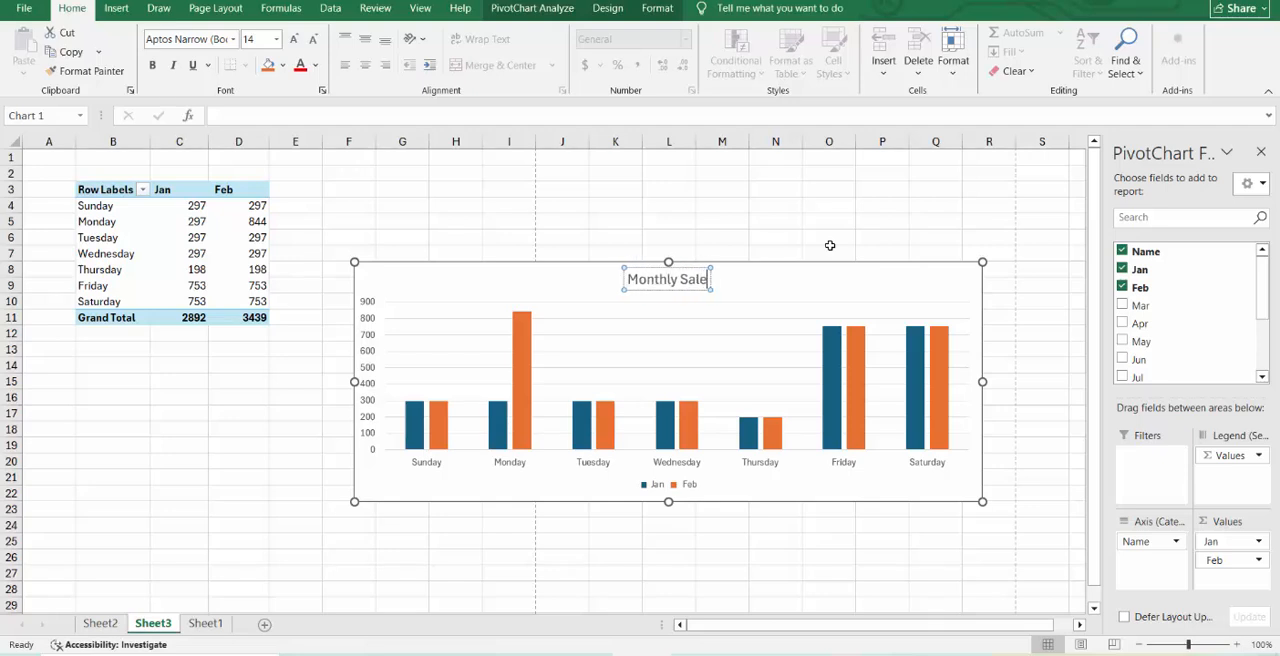
type("s In Revenue")
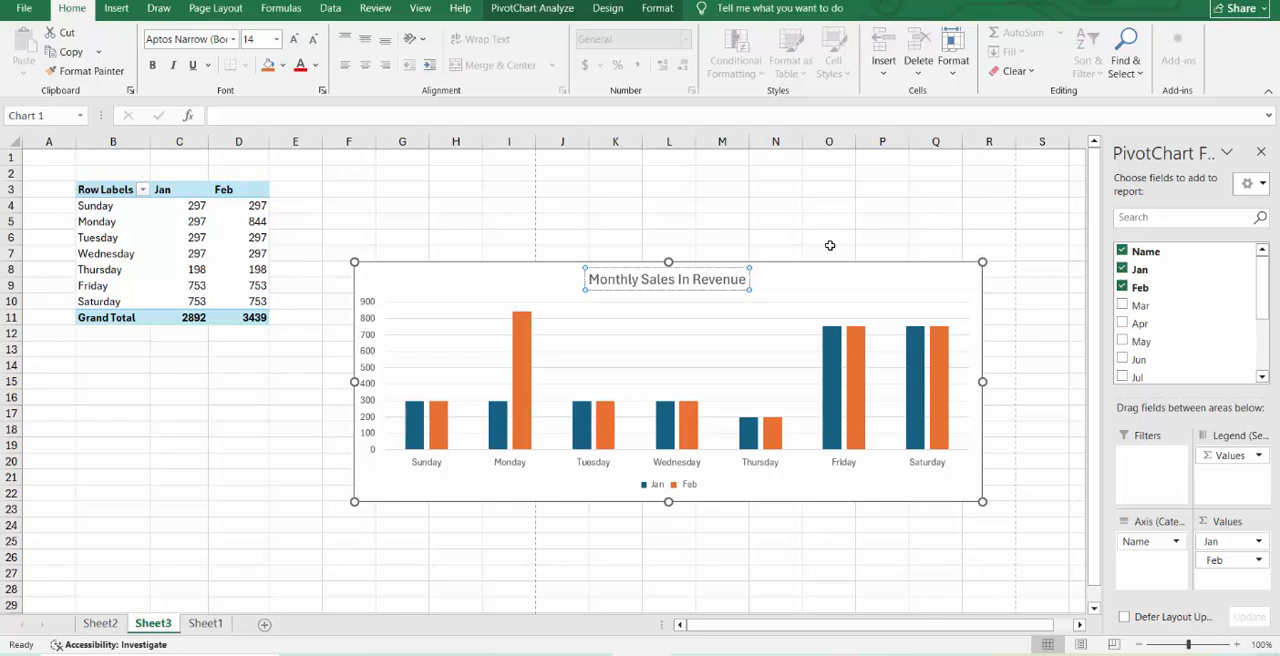
left_click(837, 253)
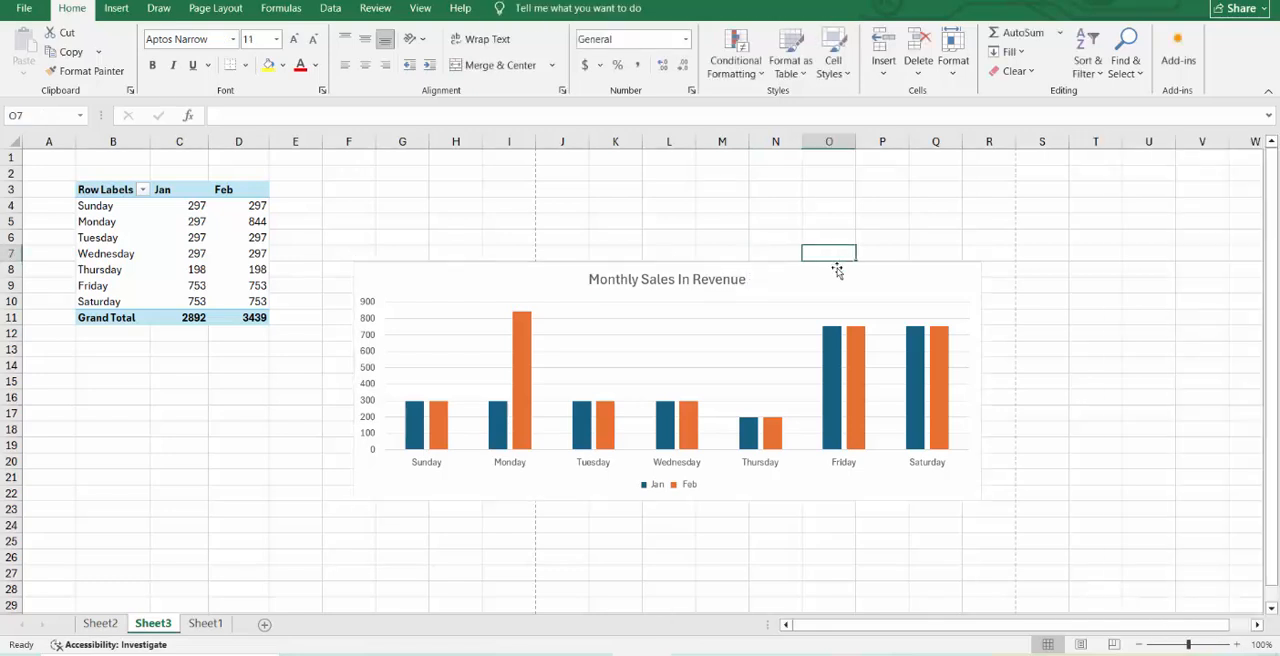
left_click(837, 270)
left_click_drag(837, 270, 790, 174)
Insert a slicer for the PivotTable's Name field and place it below the PivotTable.
left_click(236, 286)
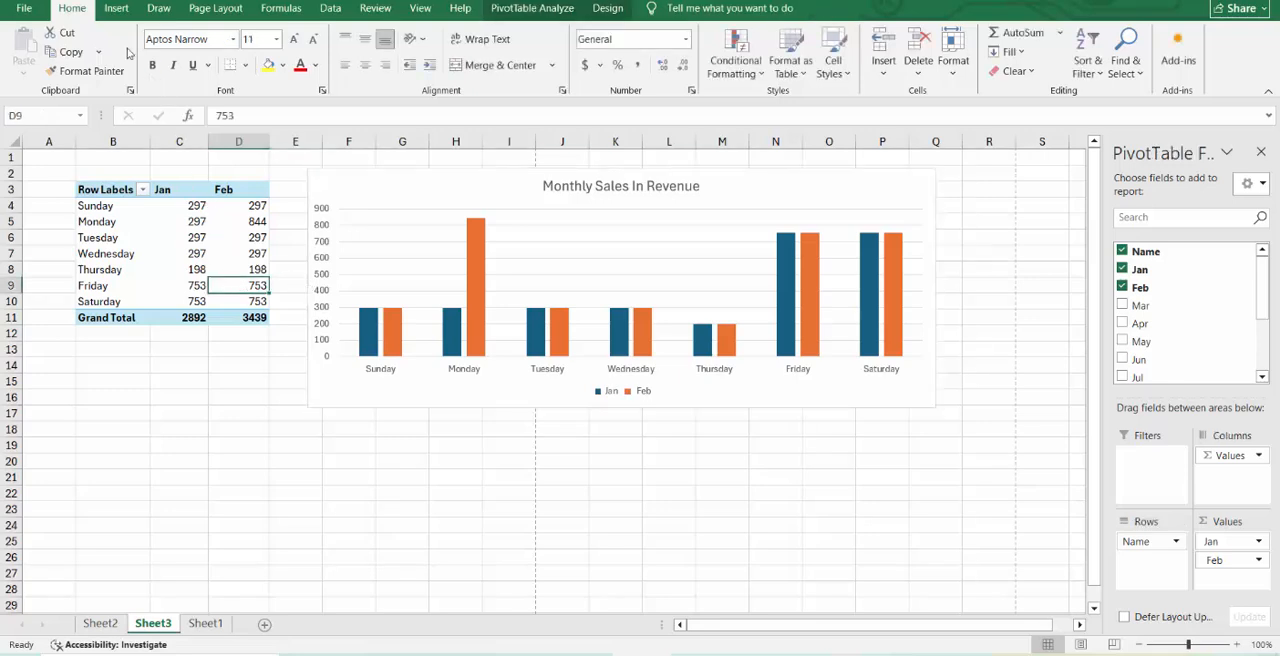
left_click(116, 8)
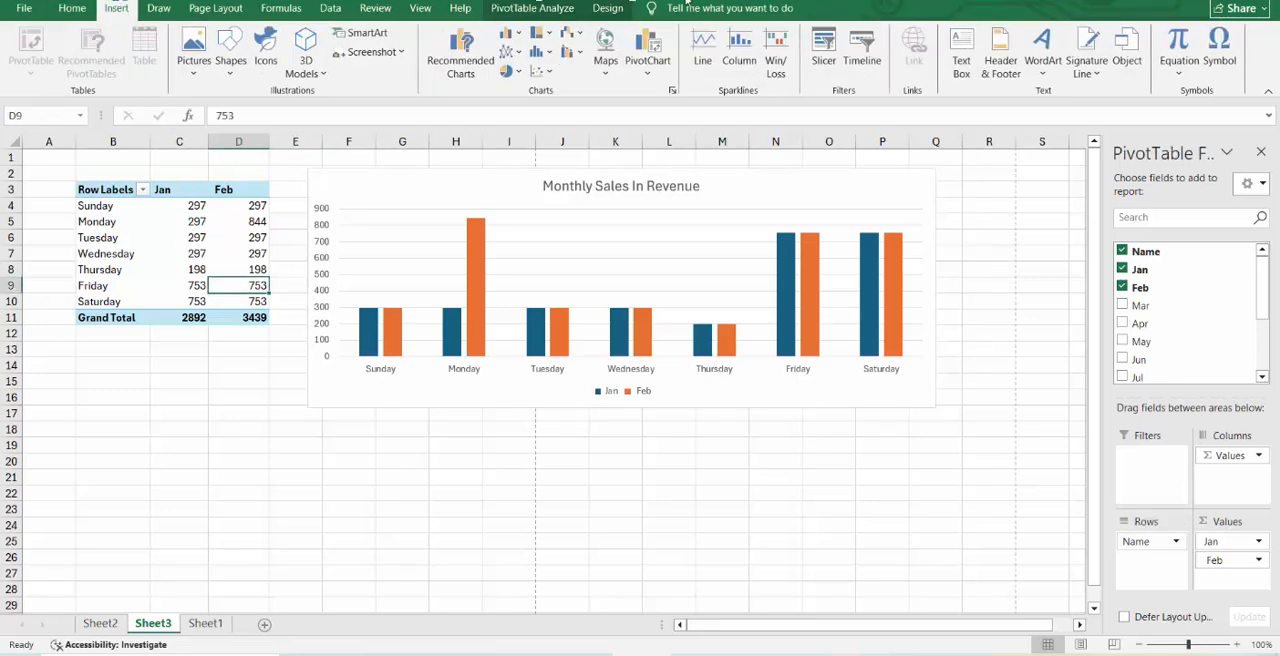
left_click(823, 48)
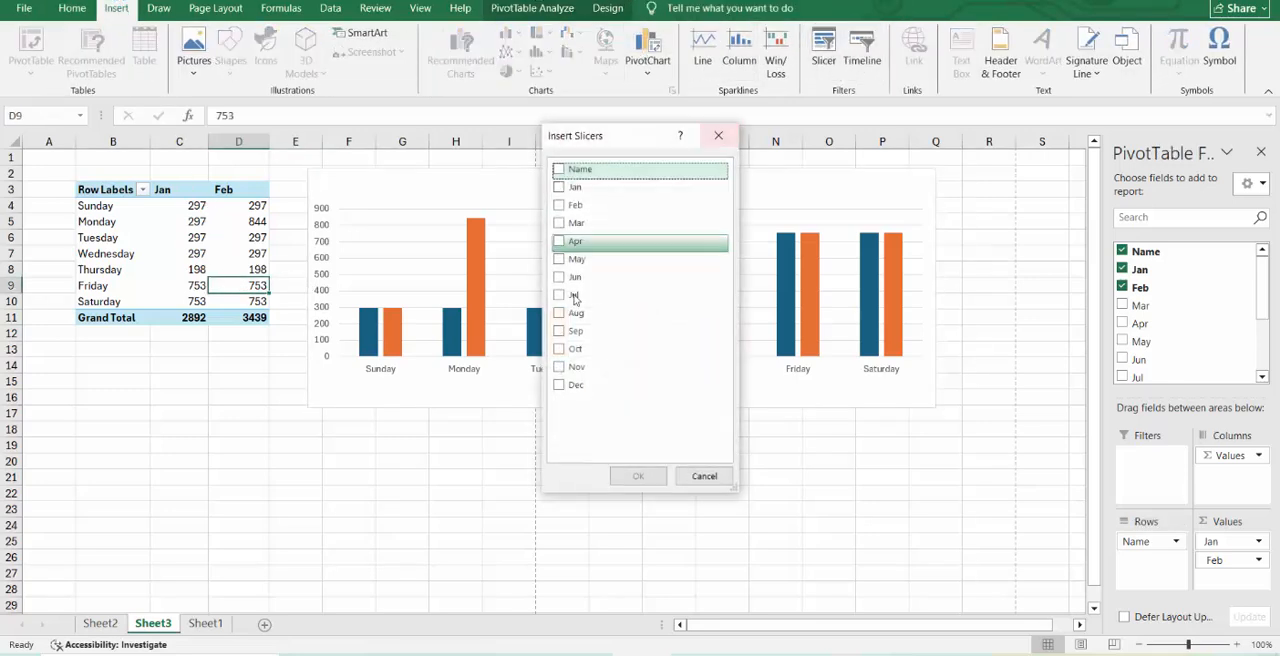
left_click(566, 171)
left_click(640, 477)
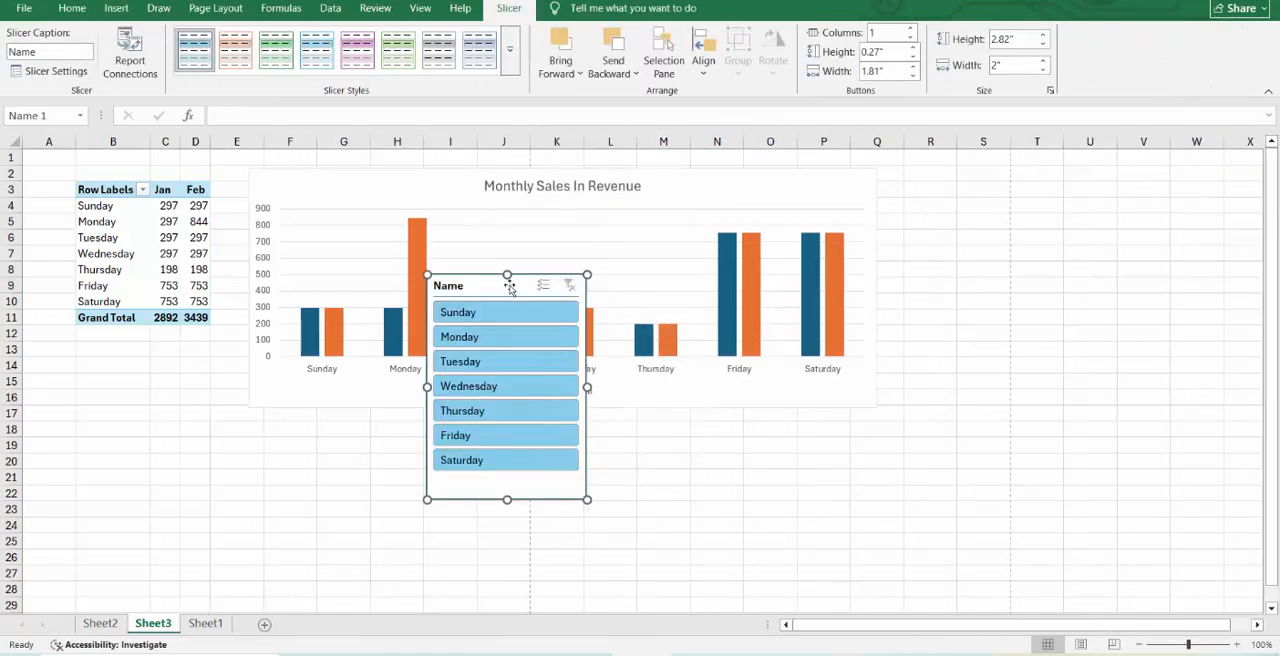
left_click_drag(510, 288, 137, 355)
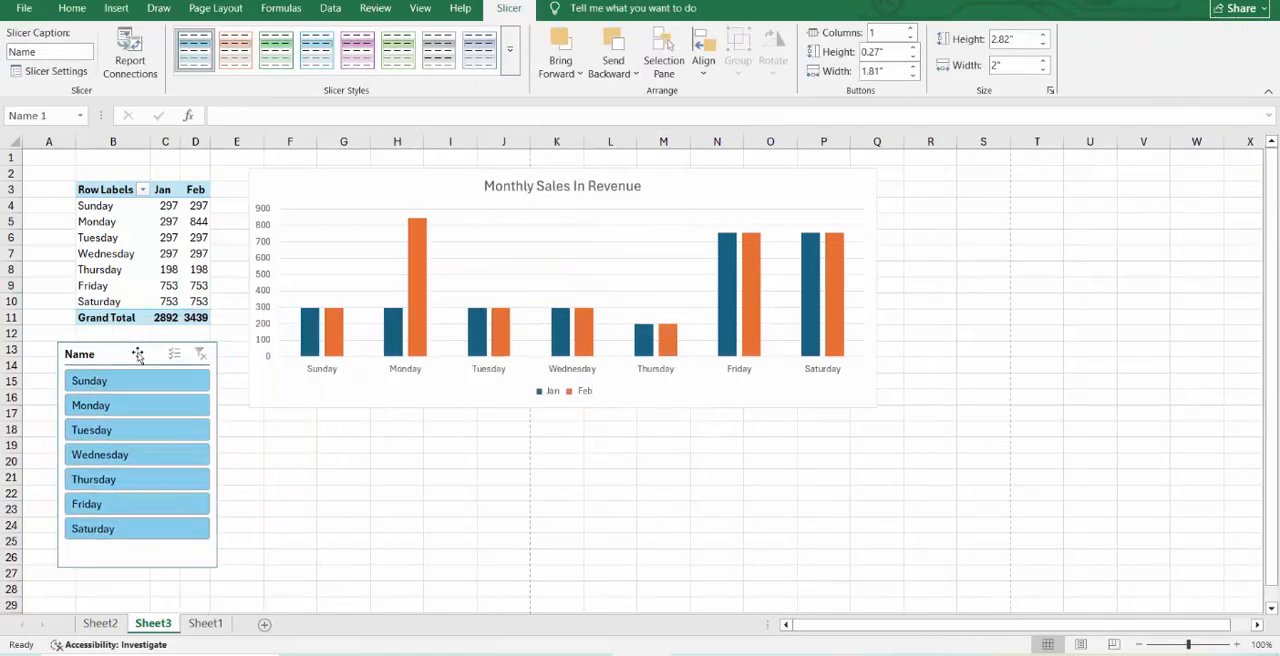
Set the PivotTable options to show blanks for error values and not autofit column widths on update.
right_click(158, 271)
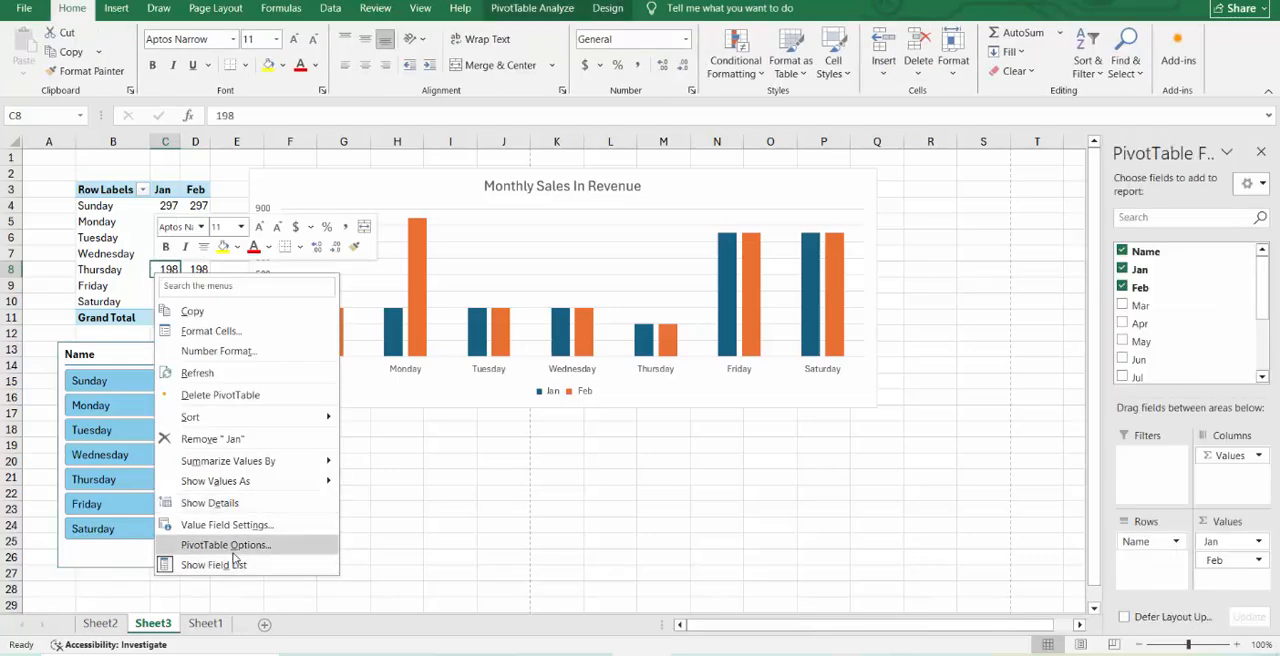
left_click(226, 545)
left_click(77, 452)
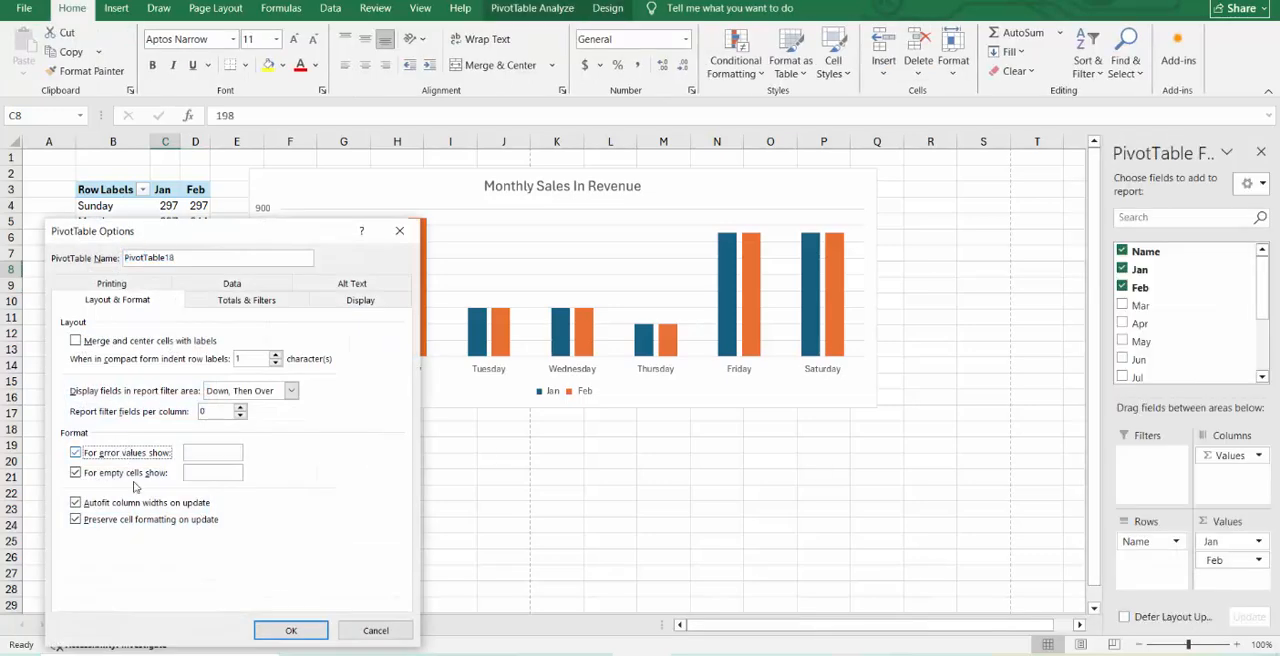
left_click(76, 502)
left_click(290, 630)
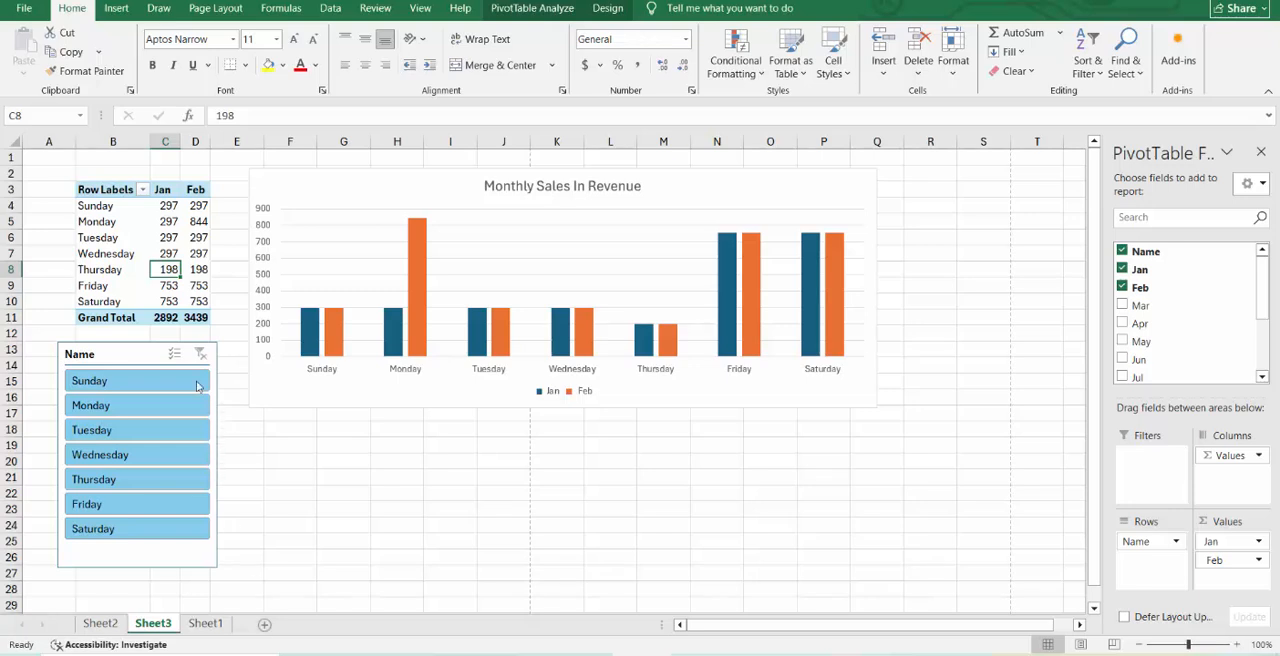
Apply the dark purple slicer style to the Name slicer.
left_click(143, 355)
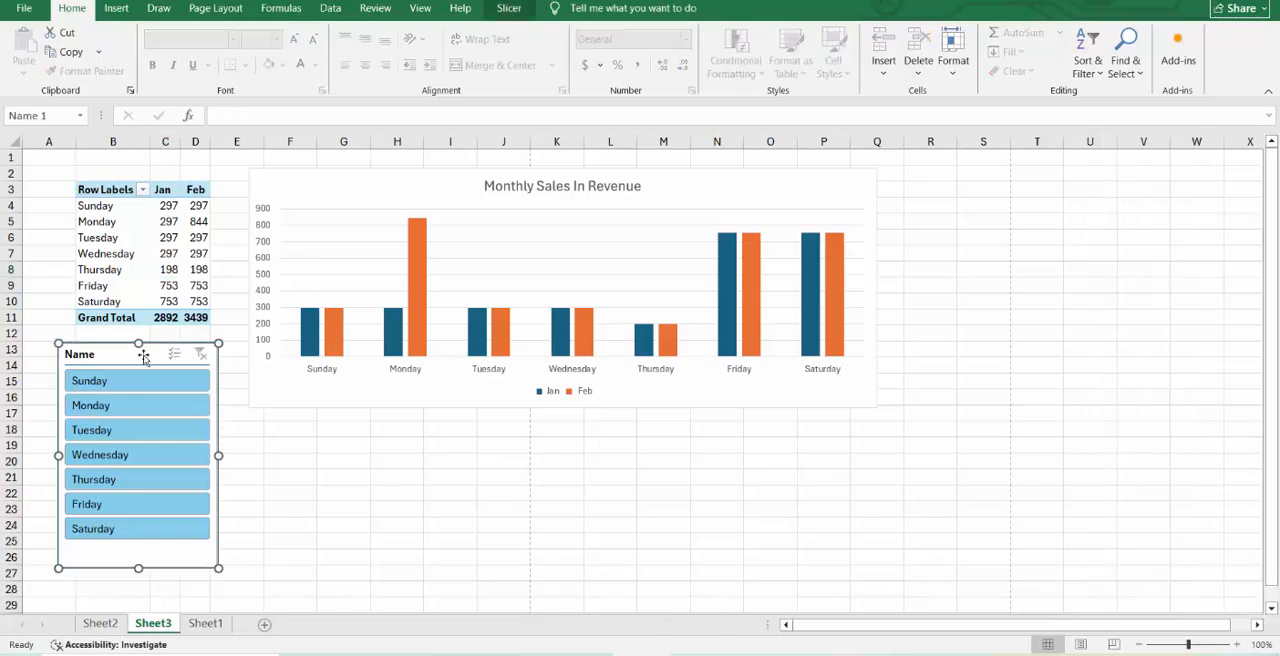
left_click(506, 12)
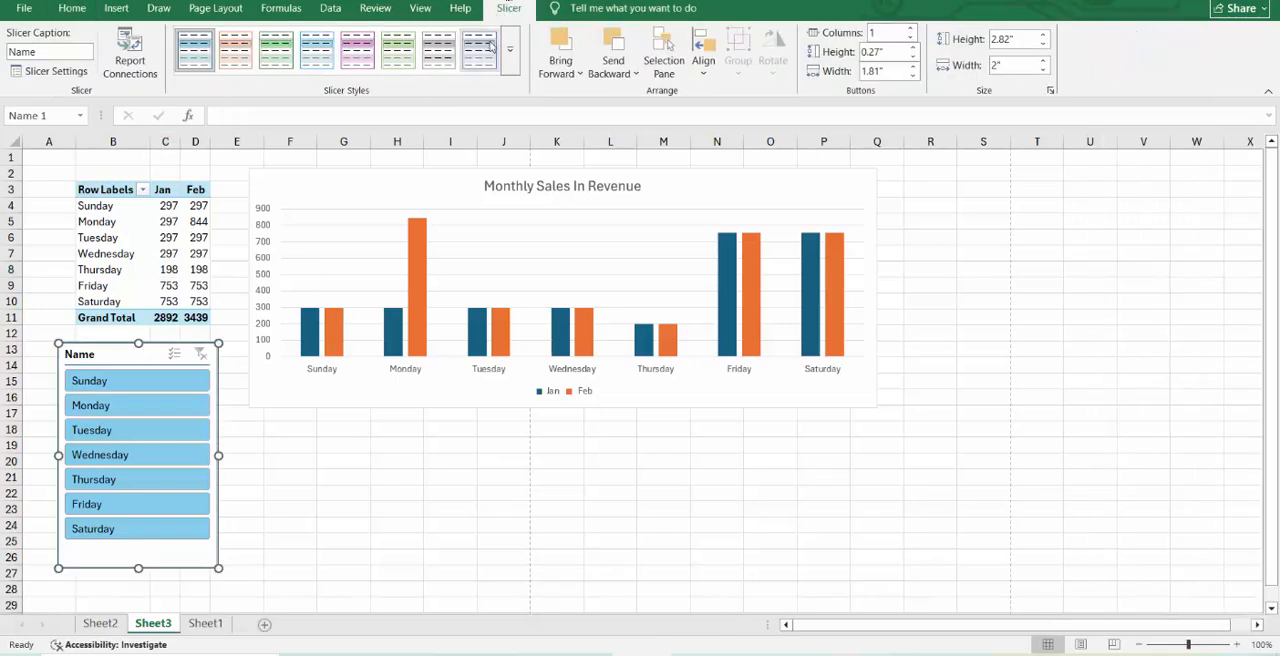
left_click(512, 74)
left_click(356, 148)
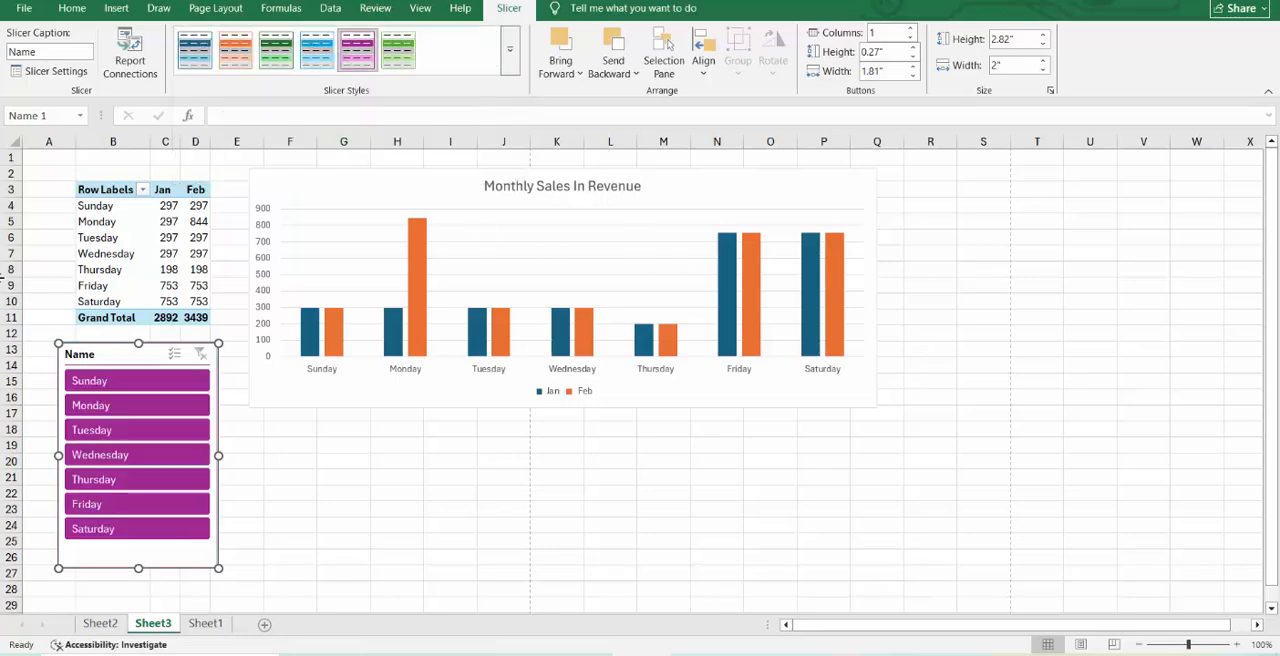
Hide columns B to D containing the PivotTable and move the Name slicer to the right of the chart.
left_click(120, 257)
left_click(197, 221)
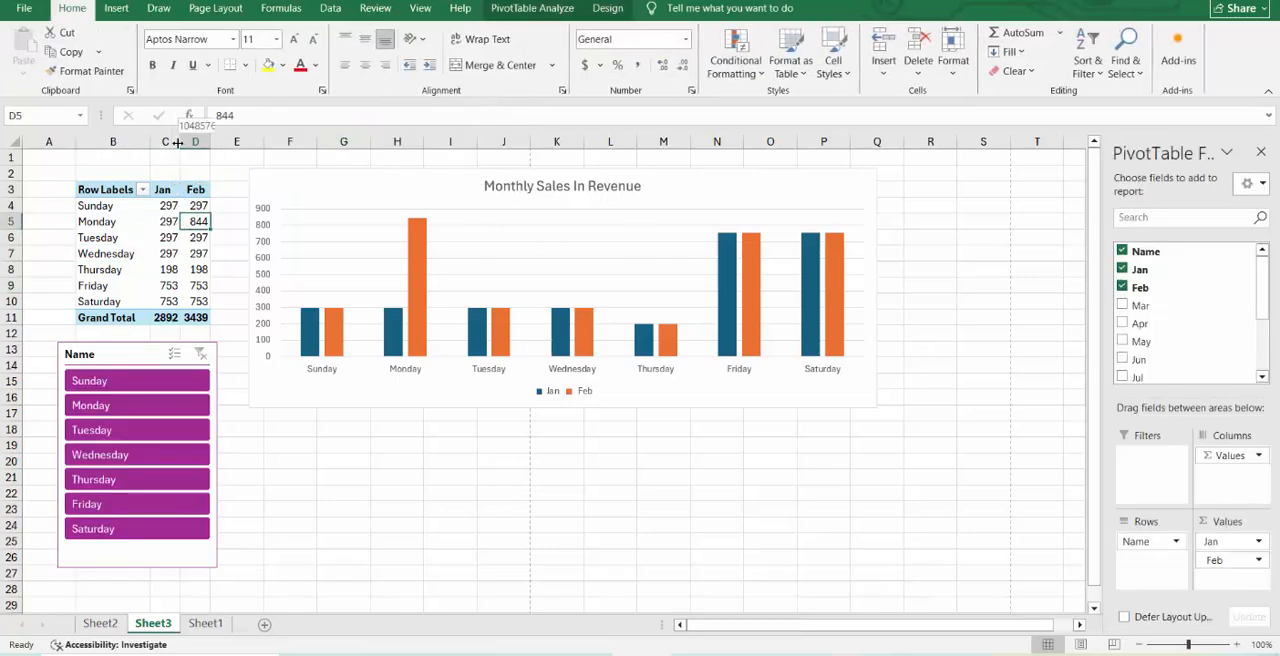
left_click_drag(195, 141, 113, 141)
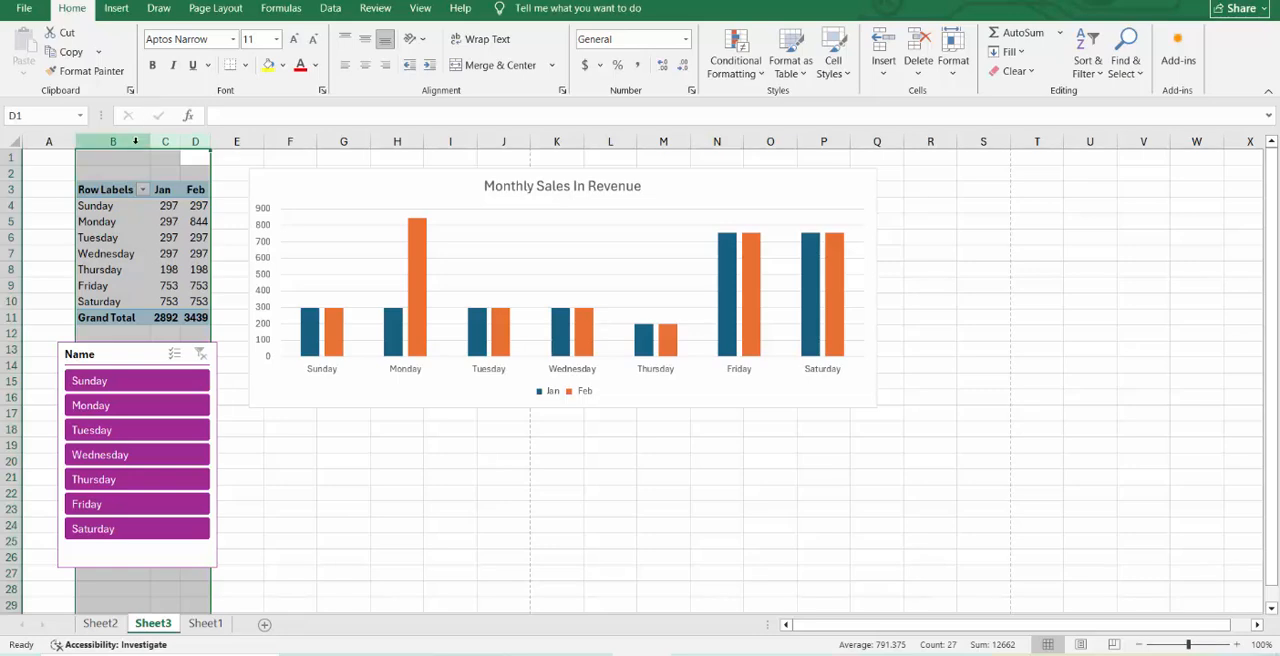
right_click(148, 141)
left_click(178, 390)
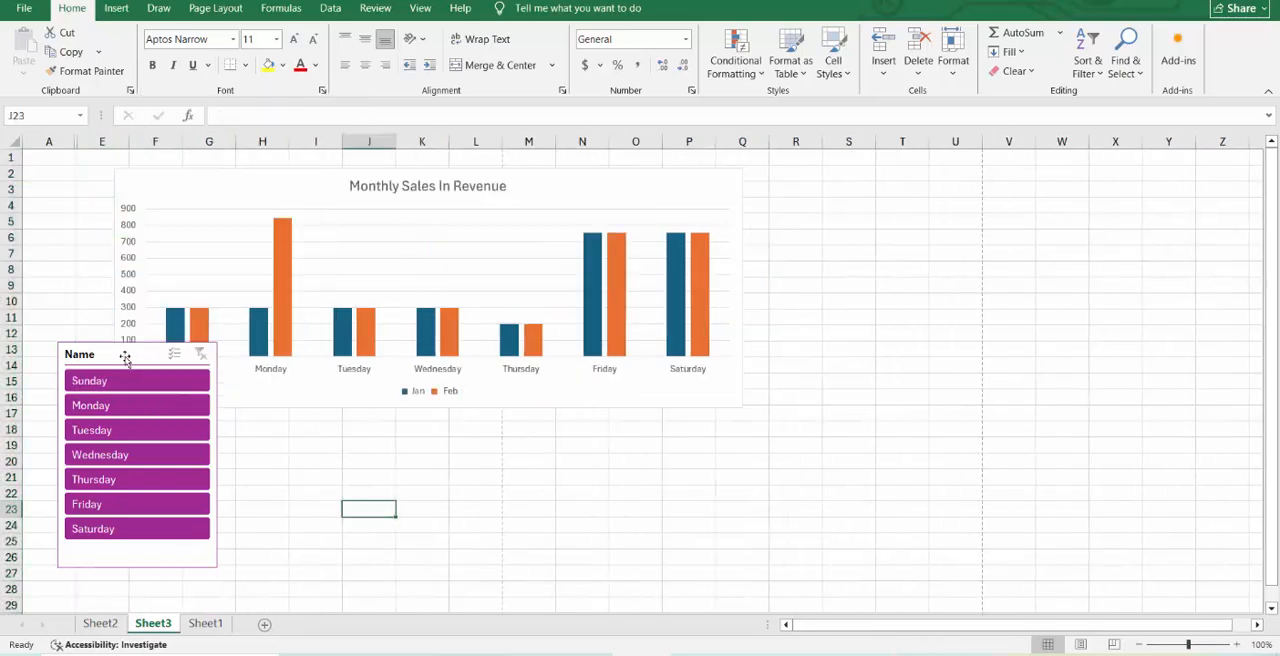
left_click_drag(166, 354, 819, 180)
Add data labels to the Monthly Sales In Revenue chart.
left_click(718, 177)
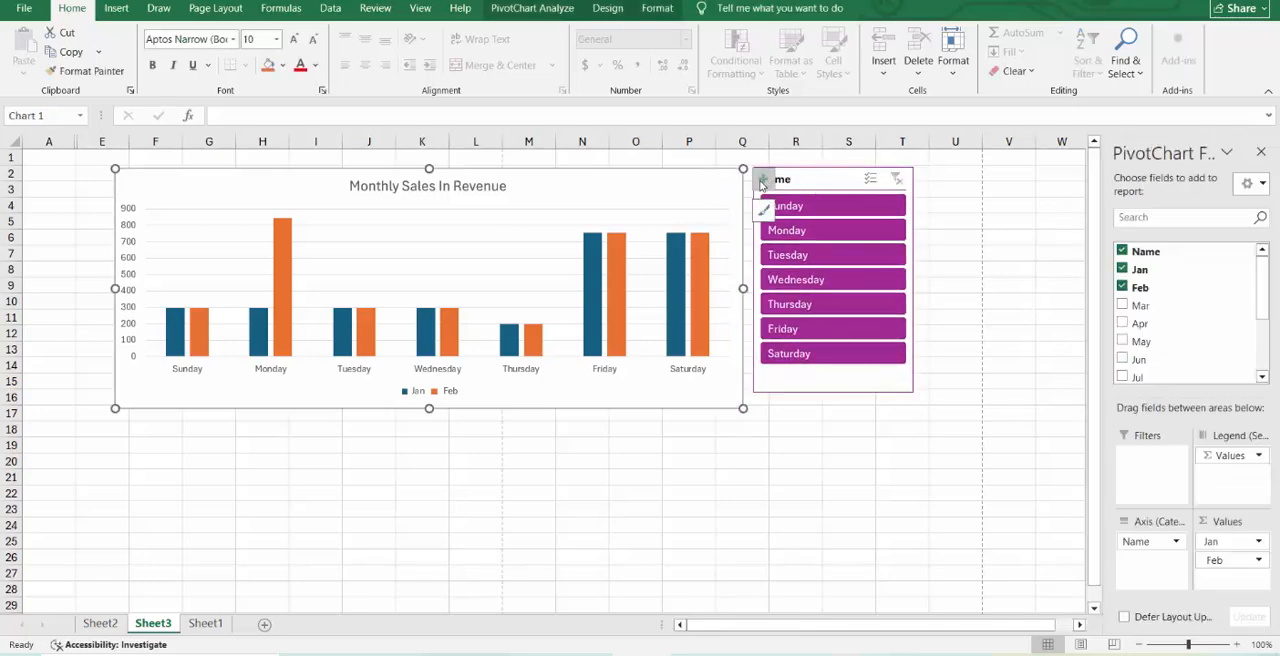
left_click(762, 180)
left_click(799, 249)
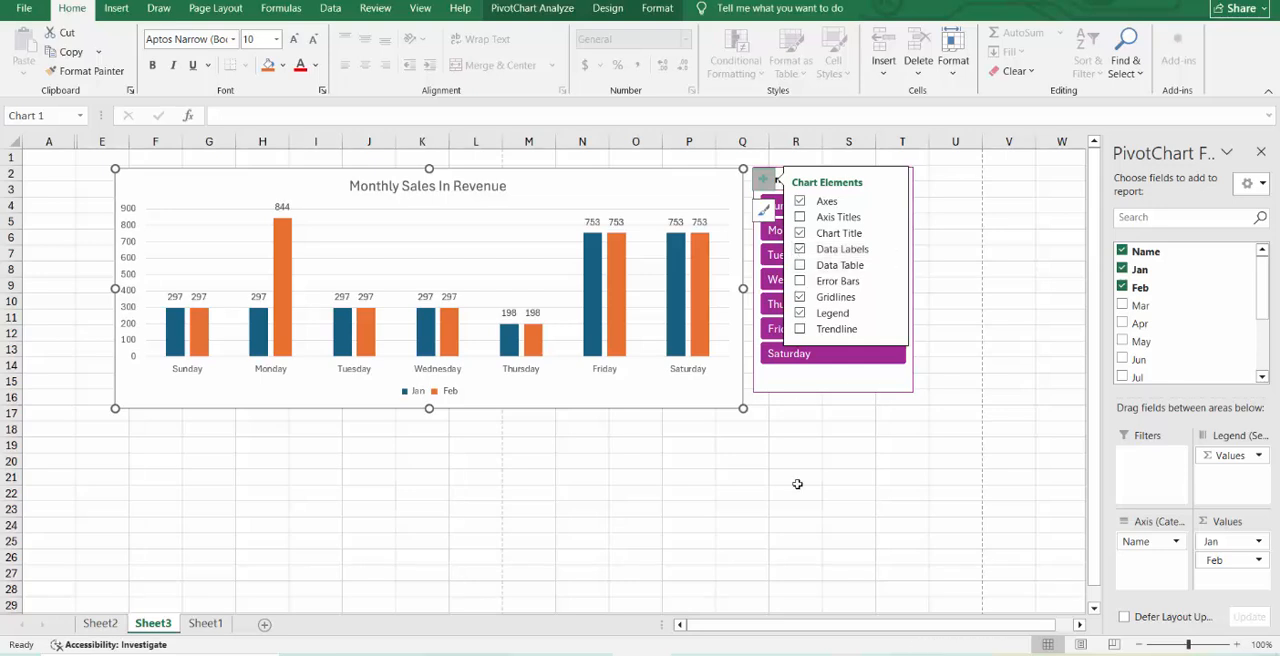
Try a combo chart type with Feb as Line with Markers on the secondary axis, and undo the change.
left_click(733, 472)
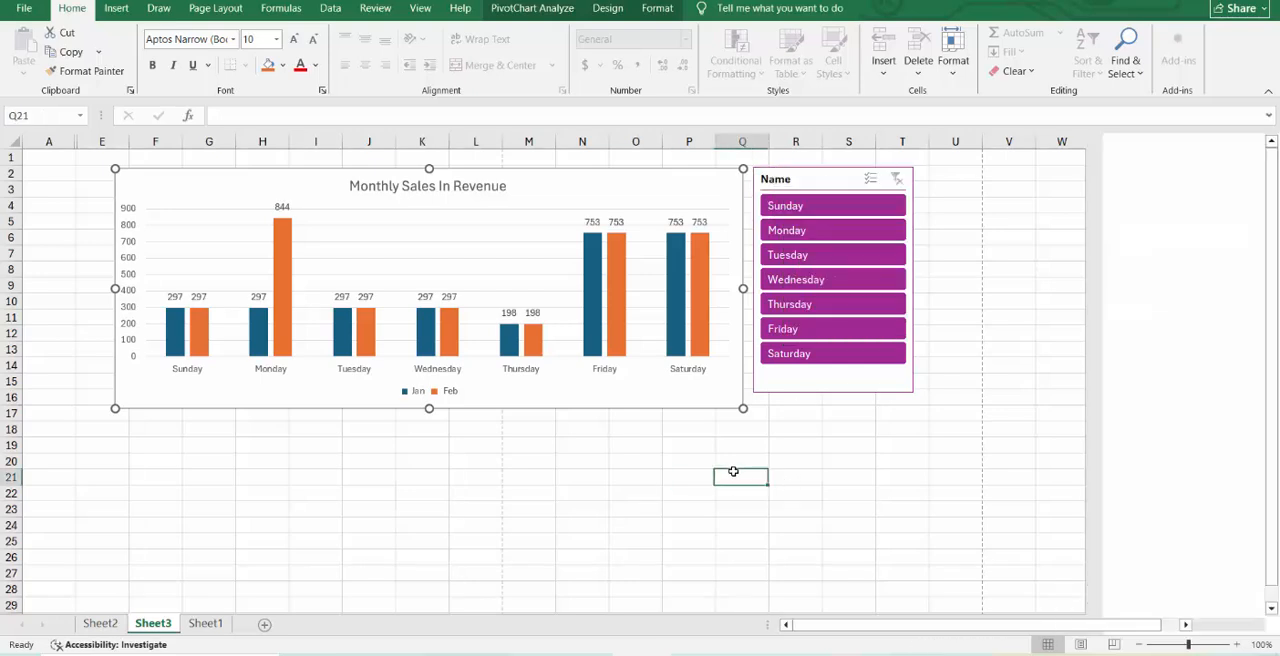
right_click(725, 389)
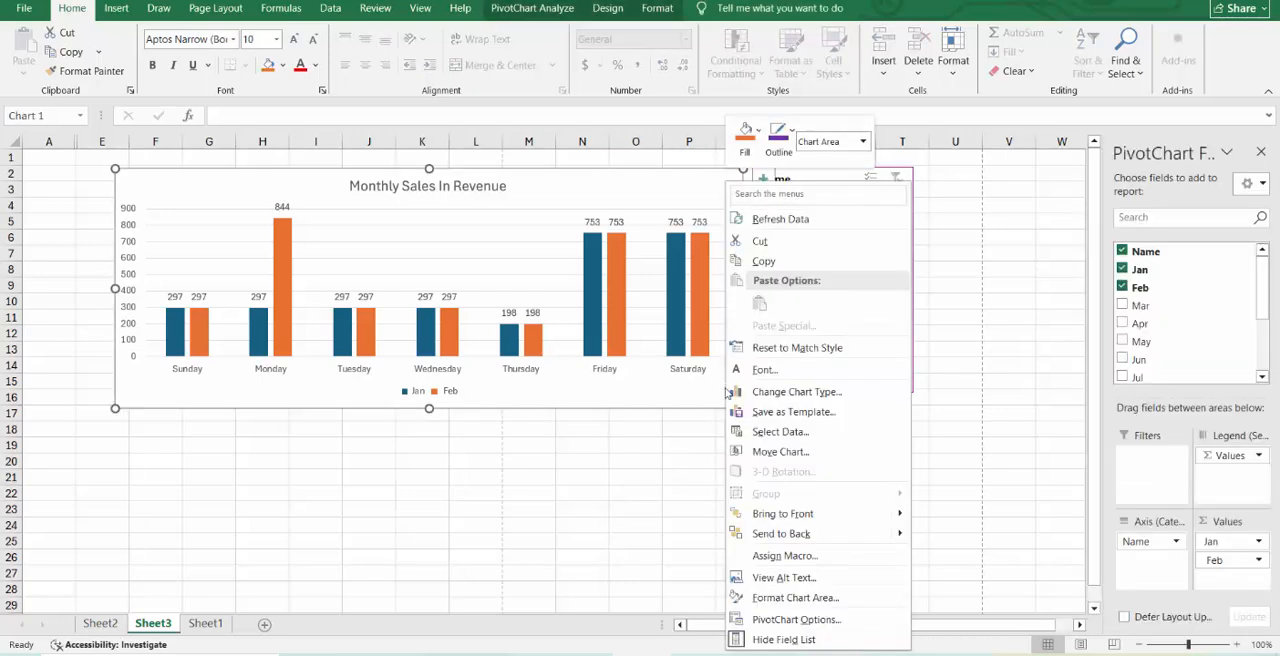
left_click(796, 394)
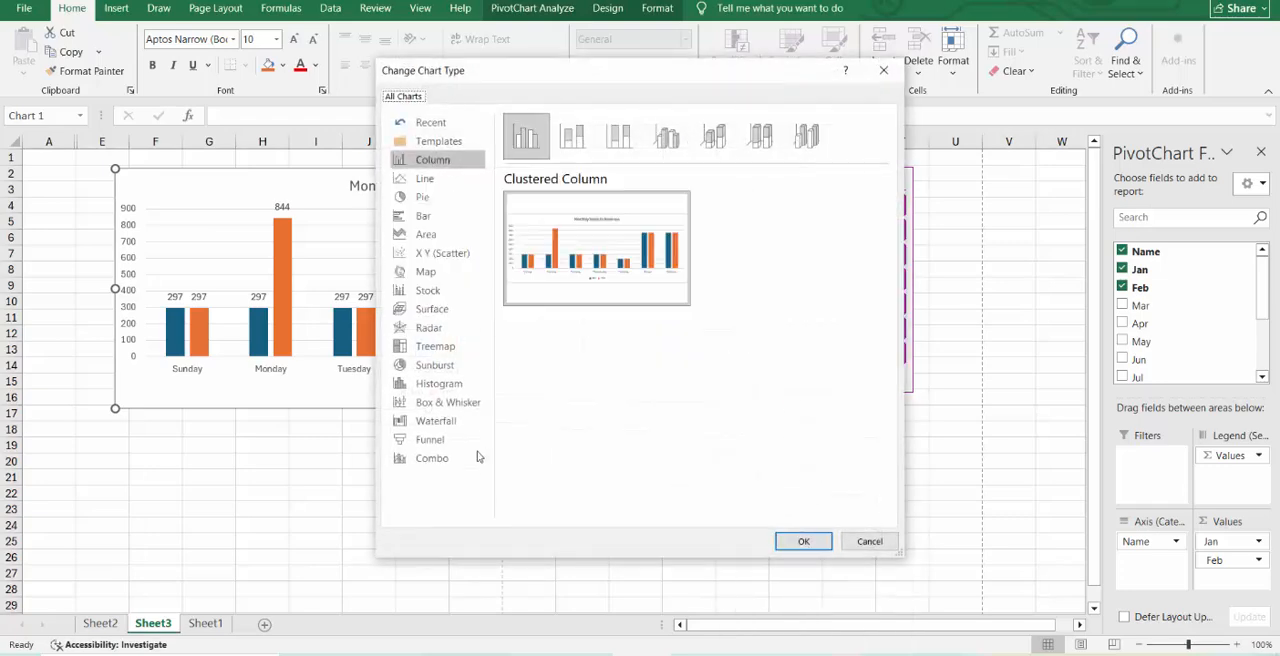
left_click(467, 459)
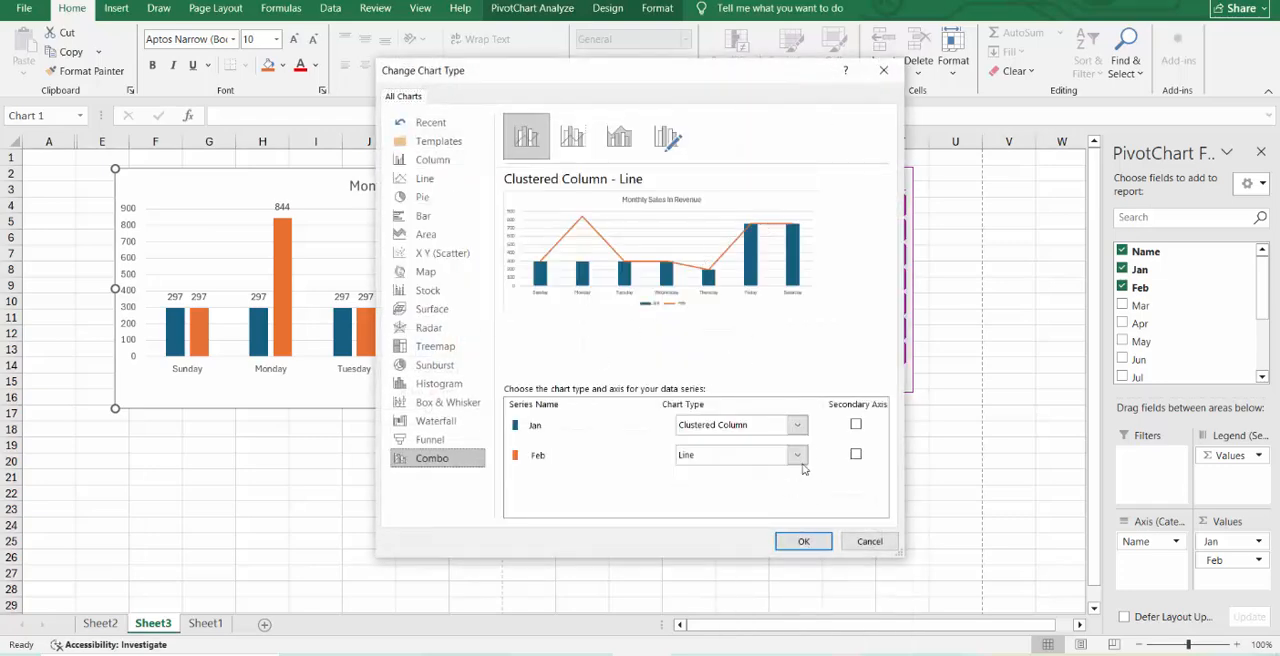
left_click(856, 454)
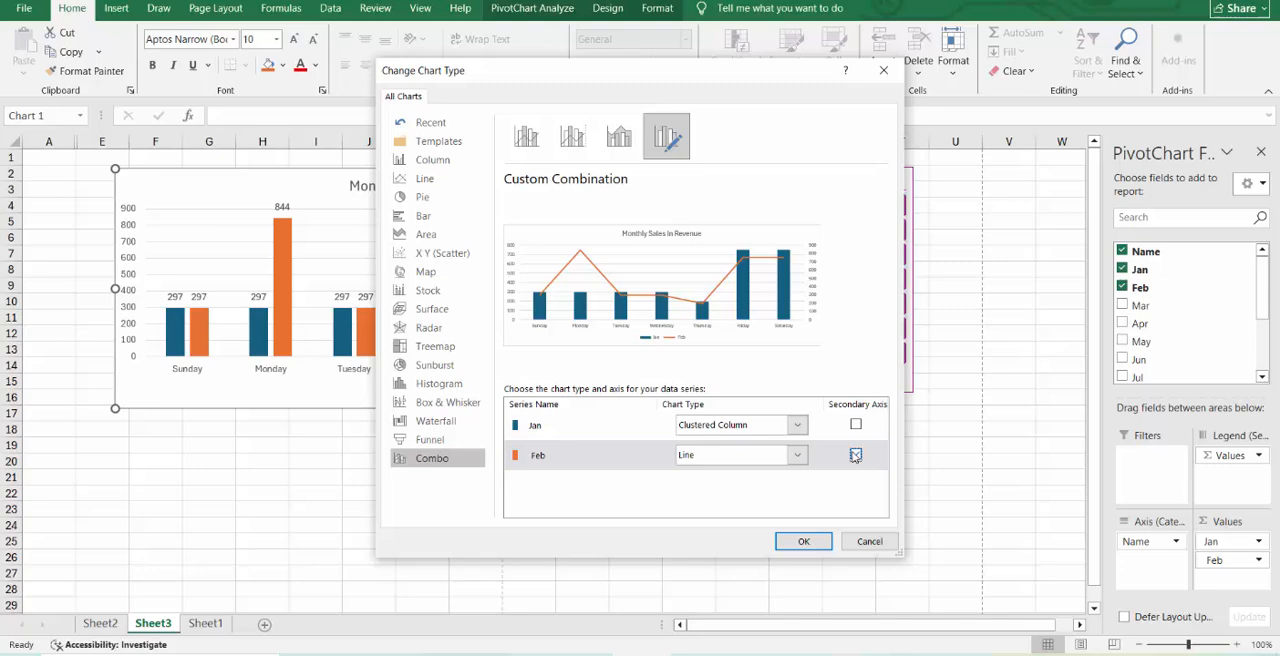
left_click(797, 458)
left_click(840, 308)
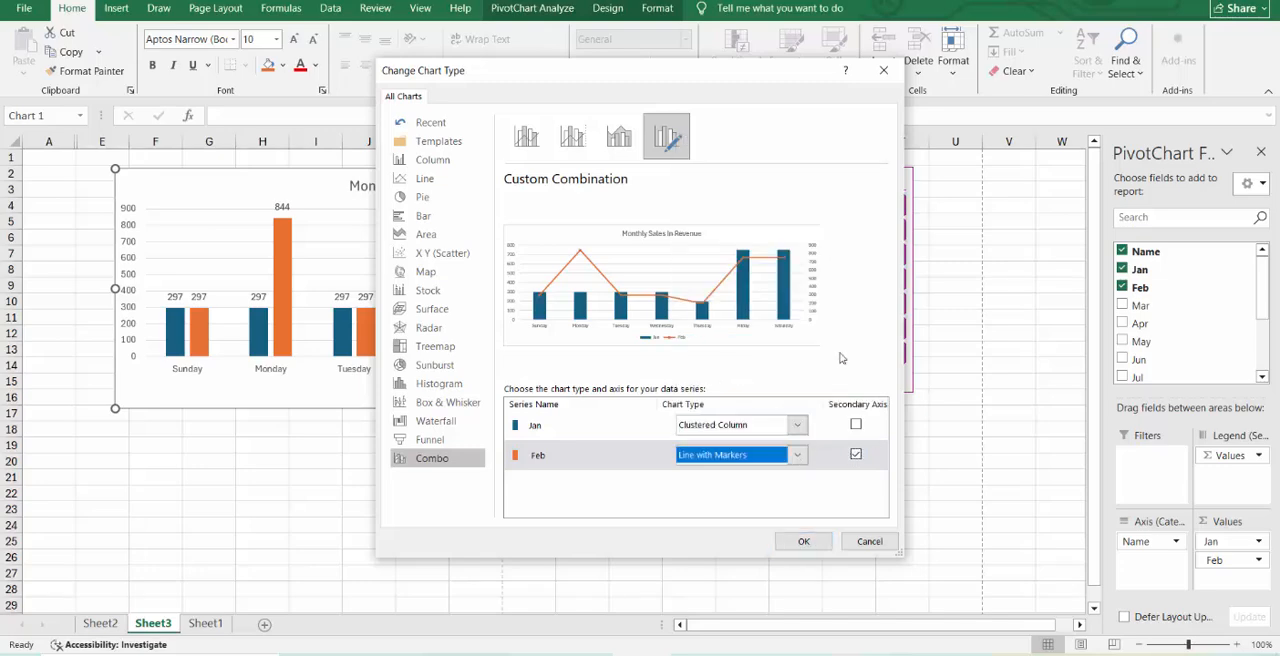
left_click(805, 542)
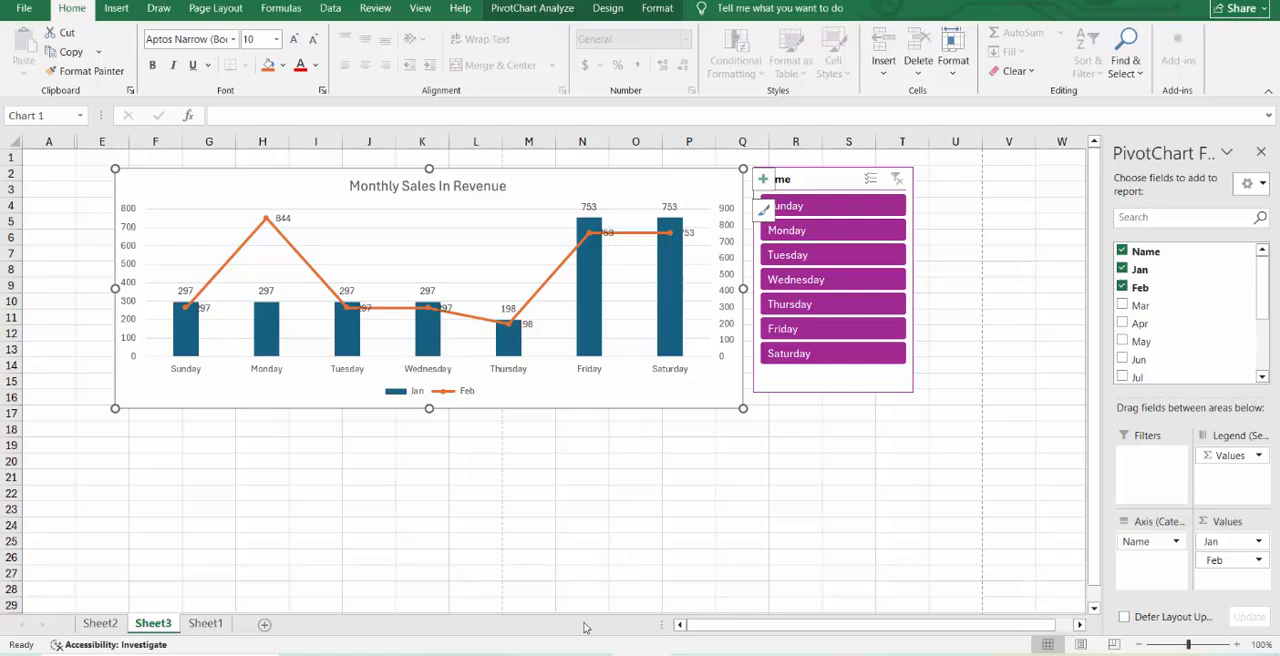
key("ctrl+z")
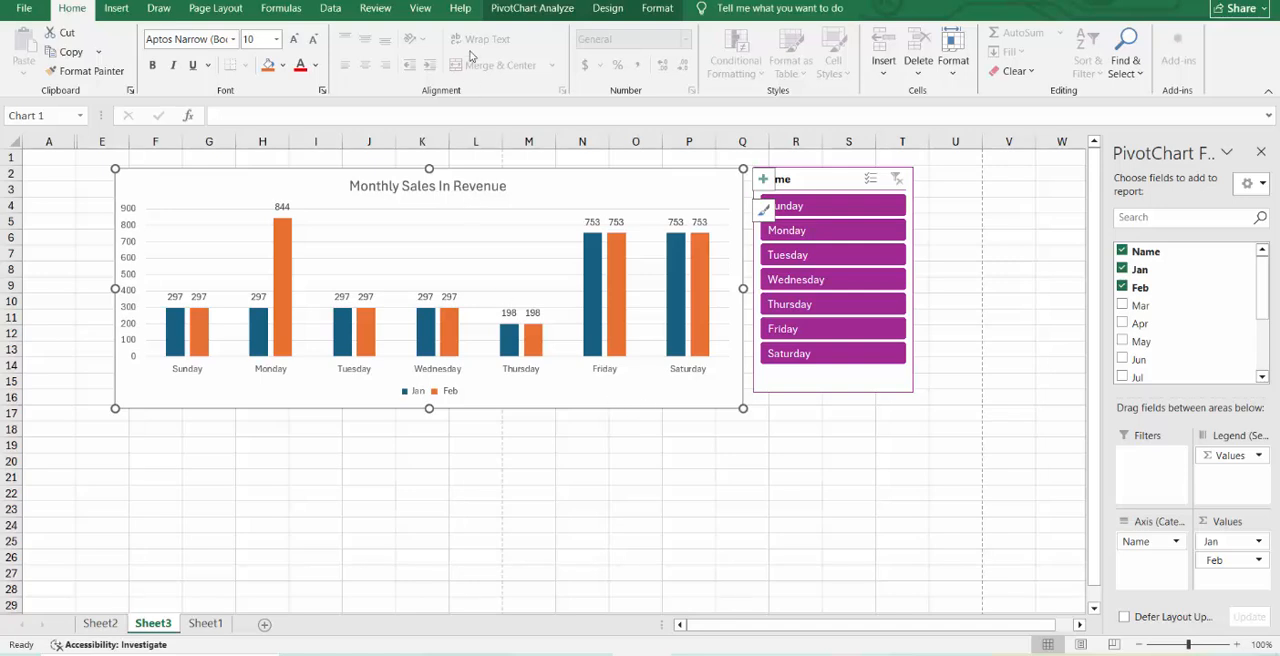
Examine the previews of the available chart types for the Monthly Sales In Revenue chart, from Line to Funnel and Map, without applying any.
right_click(677, 411)
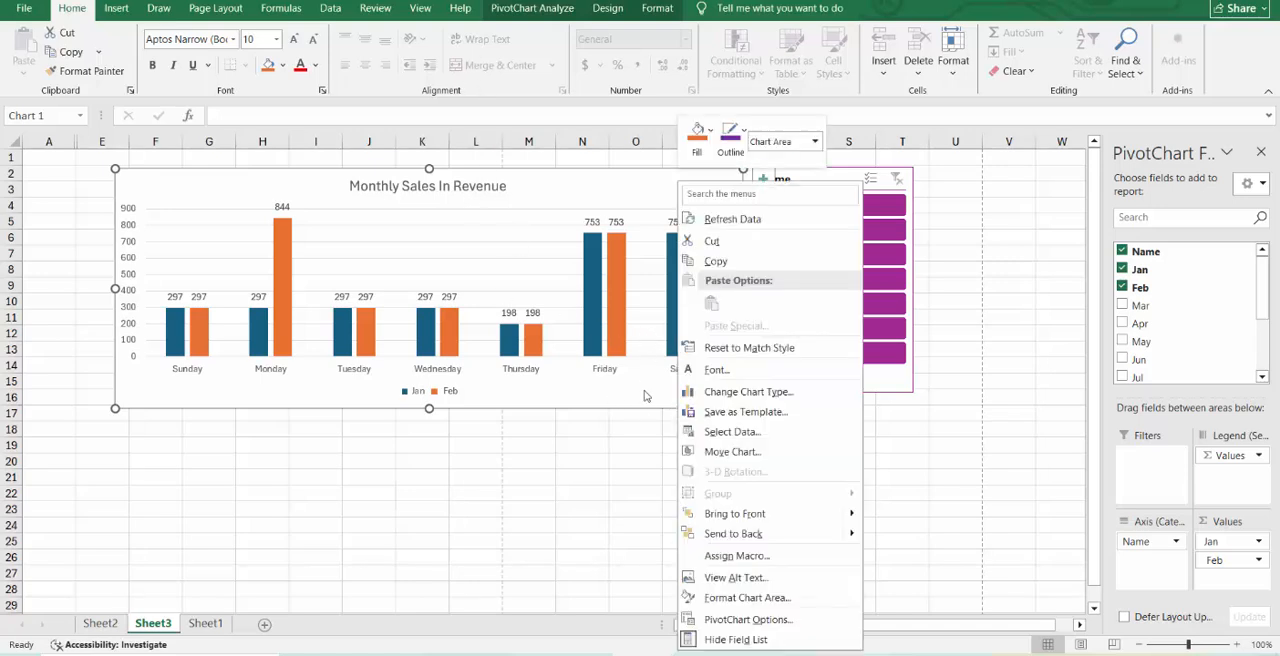
right_click(644, 396)
left_click(731, 395)
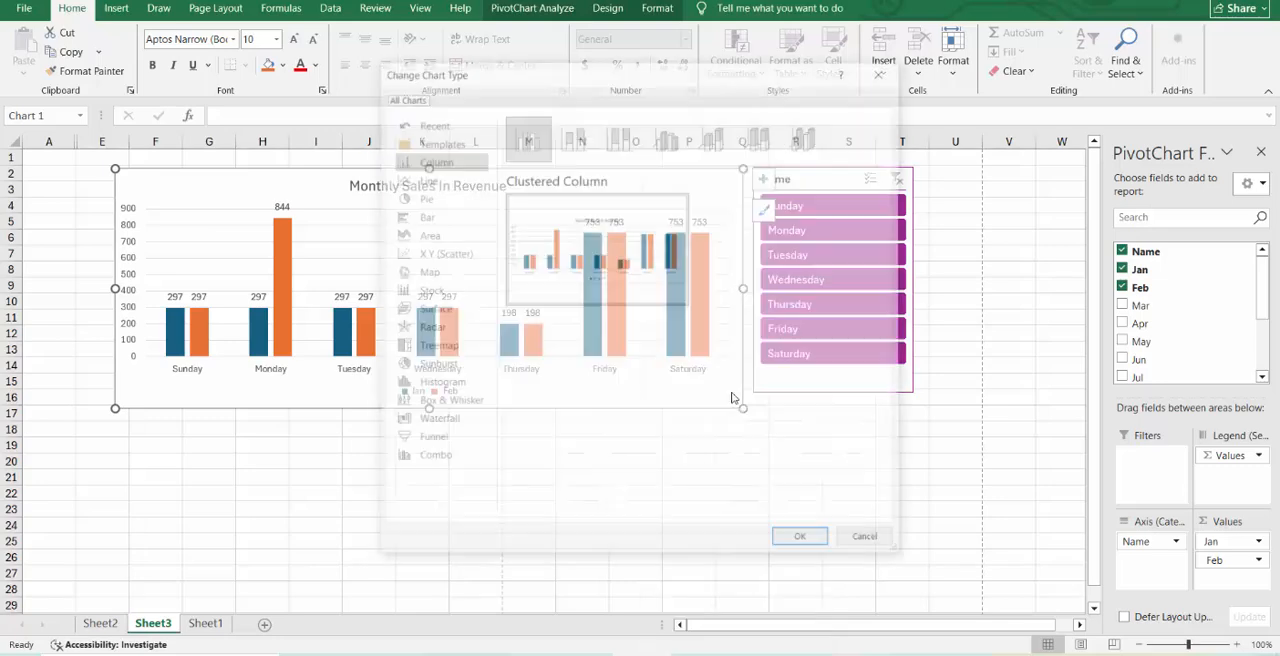
left_click(425, 179)
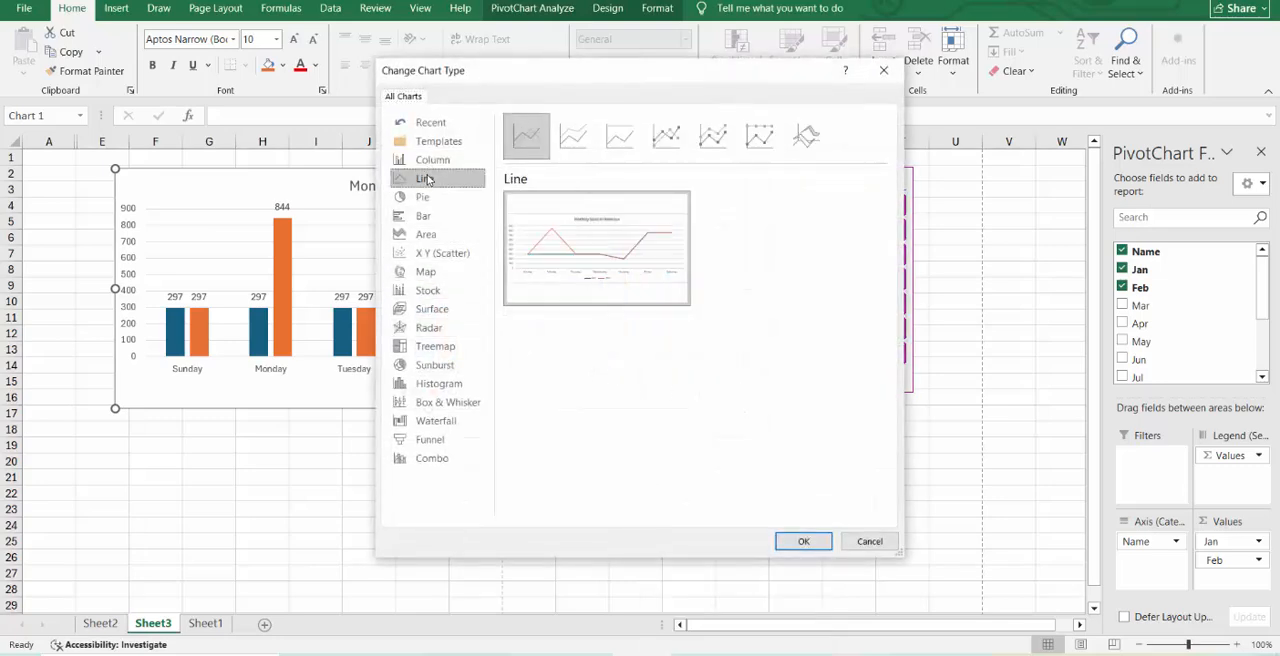
left_click(436, 145)
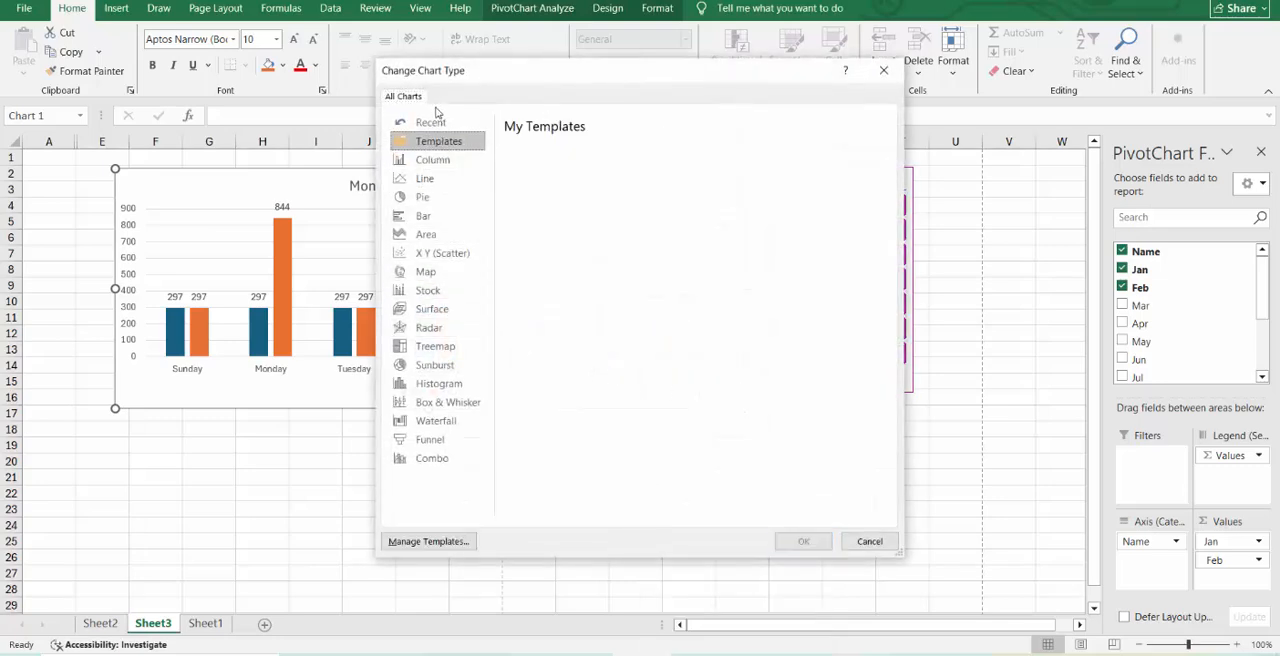
left_click(447, 160)
left_click(452, 180)
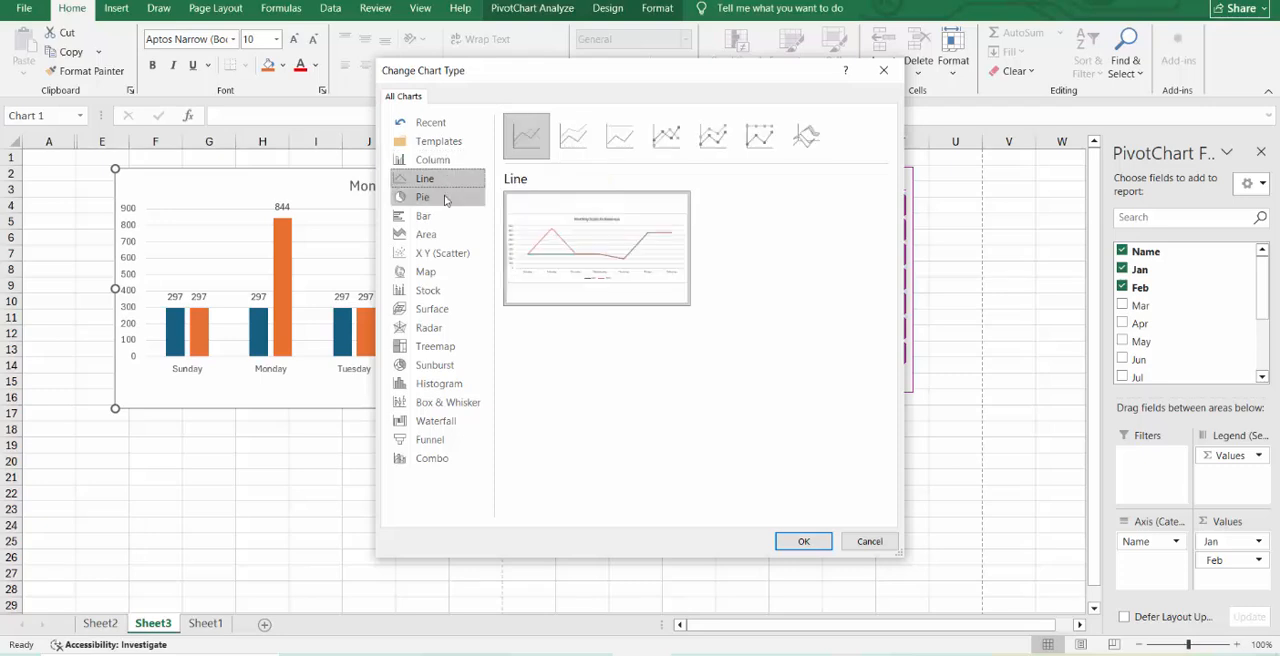
left_click(446, 198)
left_click(443, 215)
left_click(453, 236)
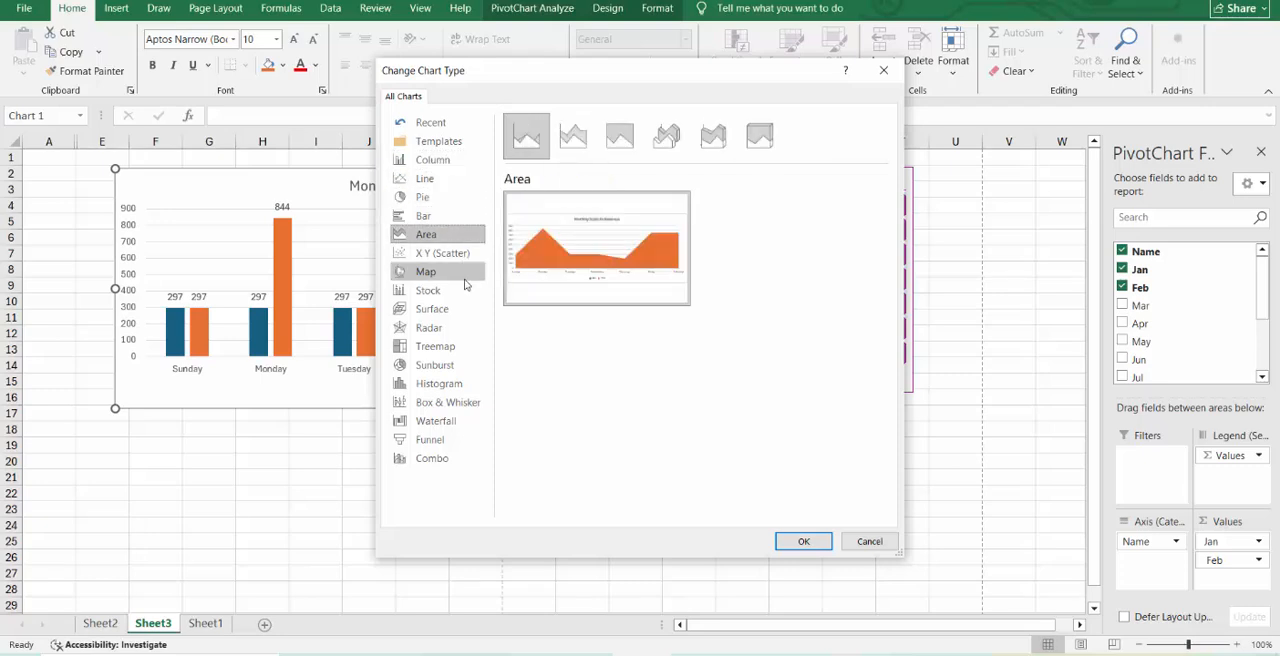
left_click(465, 290)
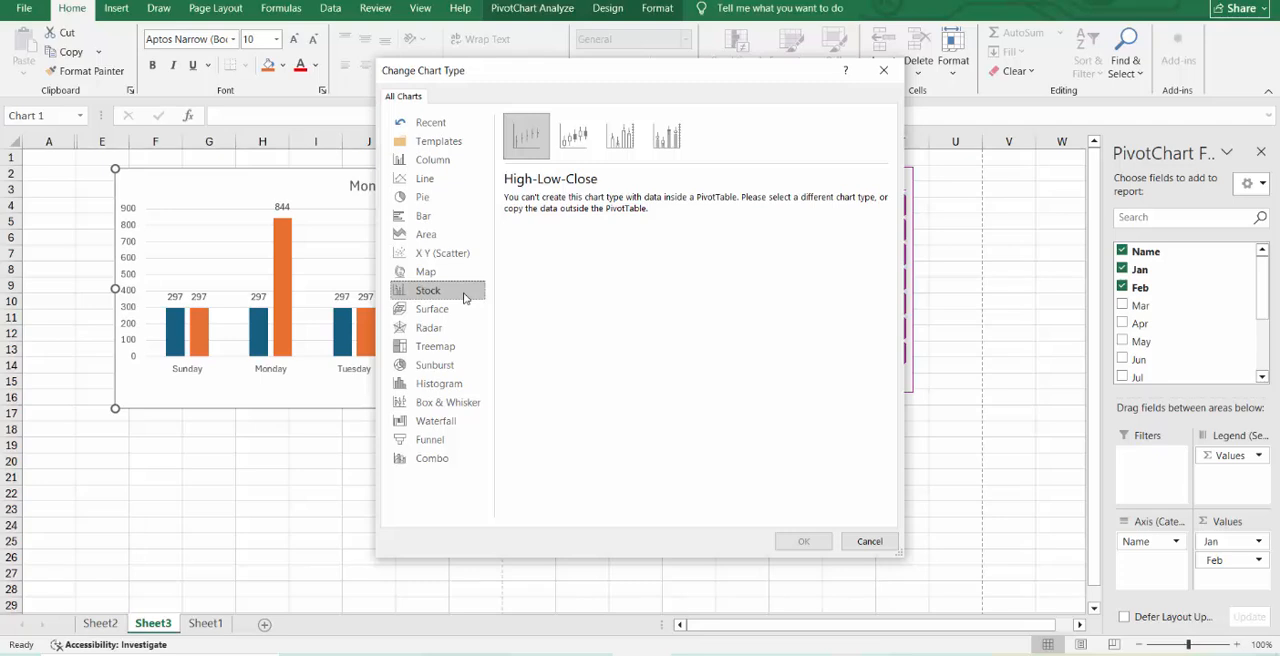
left_click(463, 308)
left_click(452, 330)
left_click(455, 346)
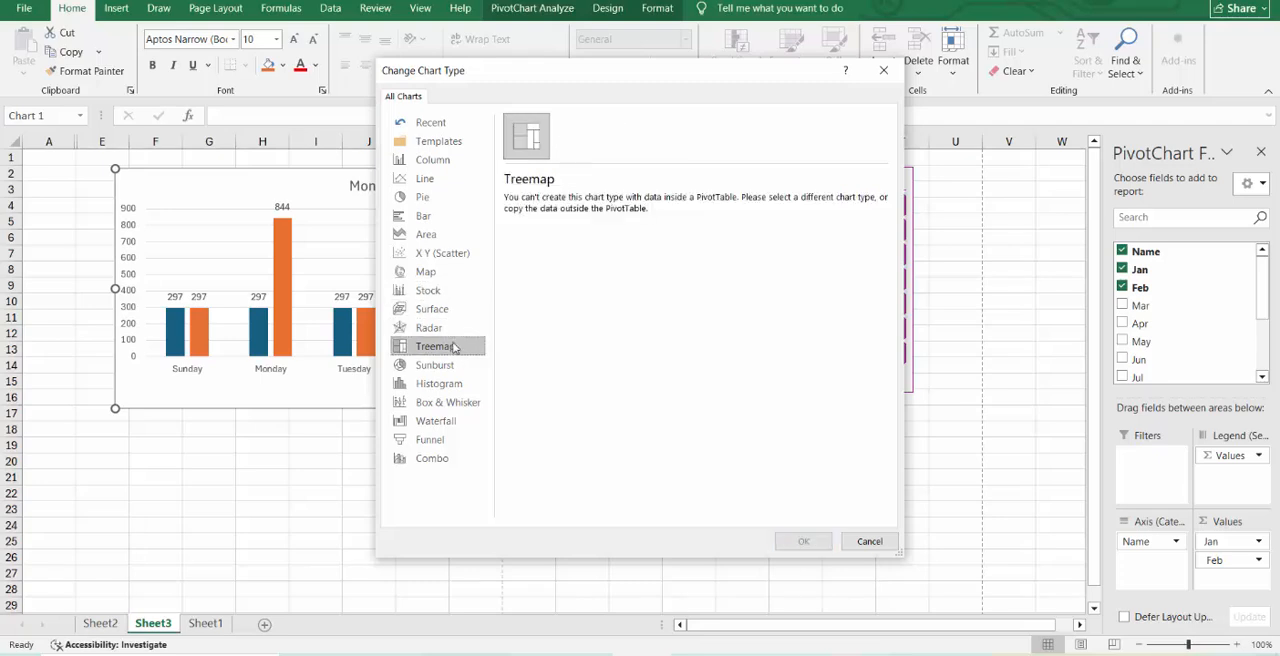
left_click(453, 365)
left_click(455, 384)
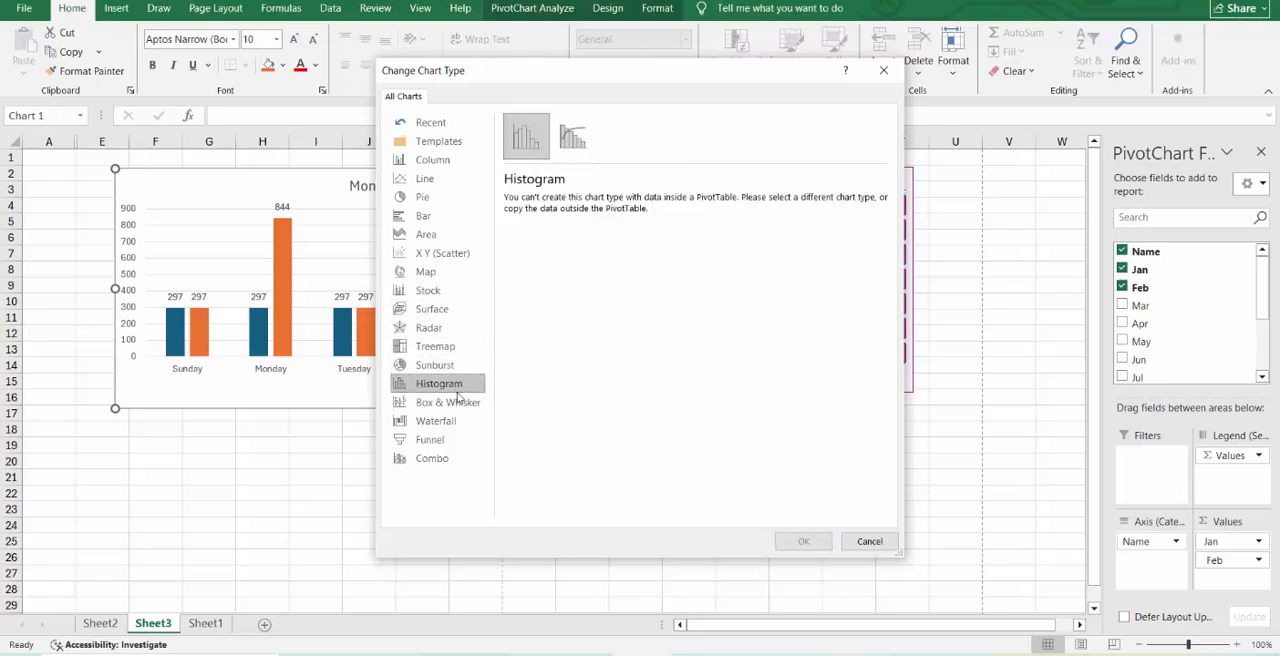
left_click(465, 402)
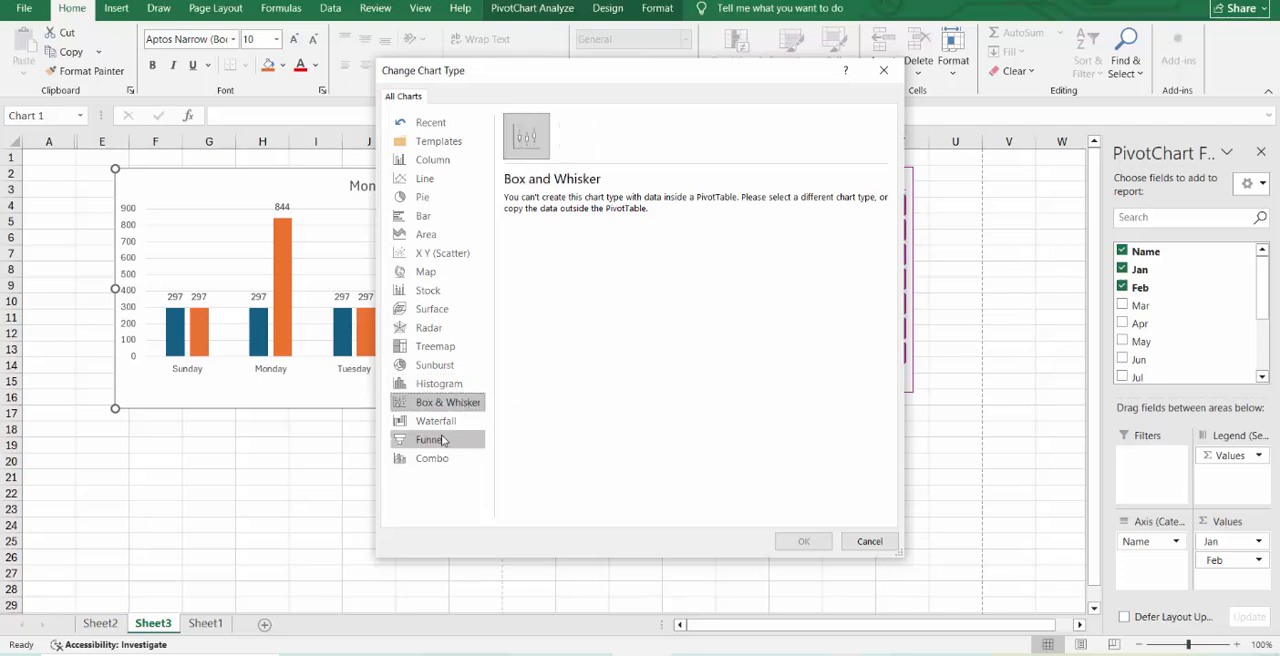
left_click(442, 423)
left_click(446, 441)
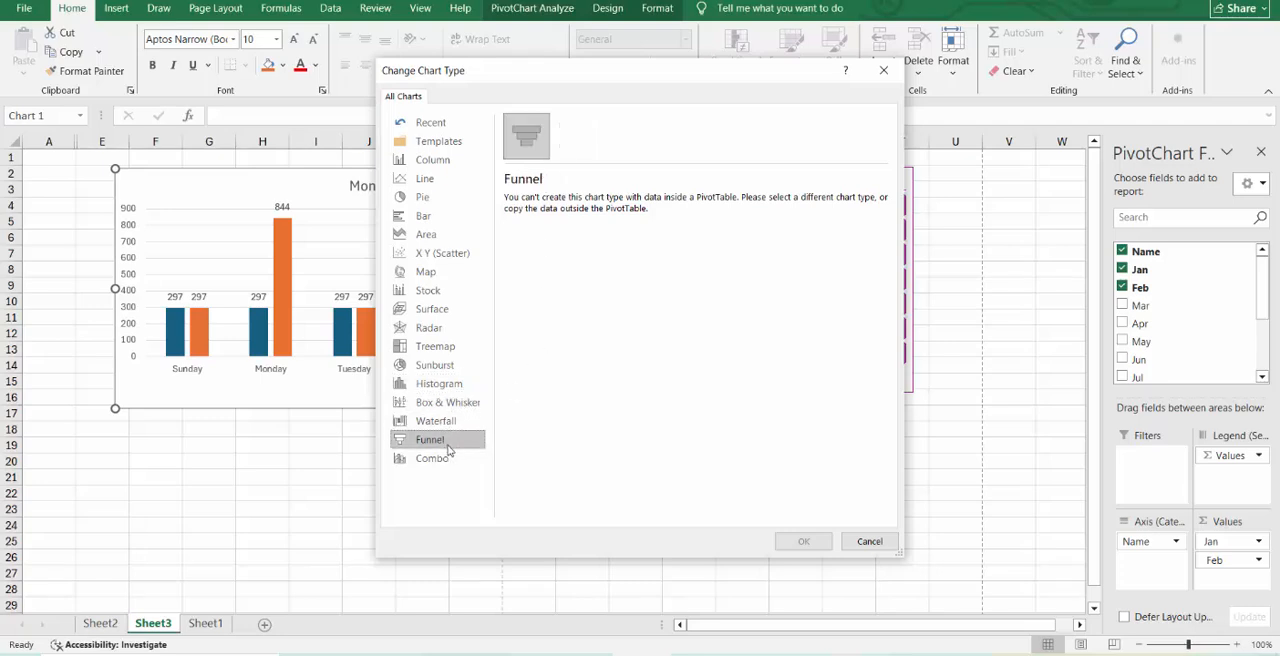
left_click(448, 407)
left_click(445, 422)
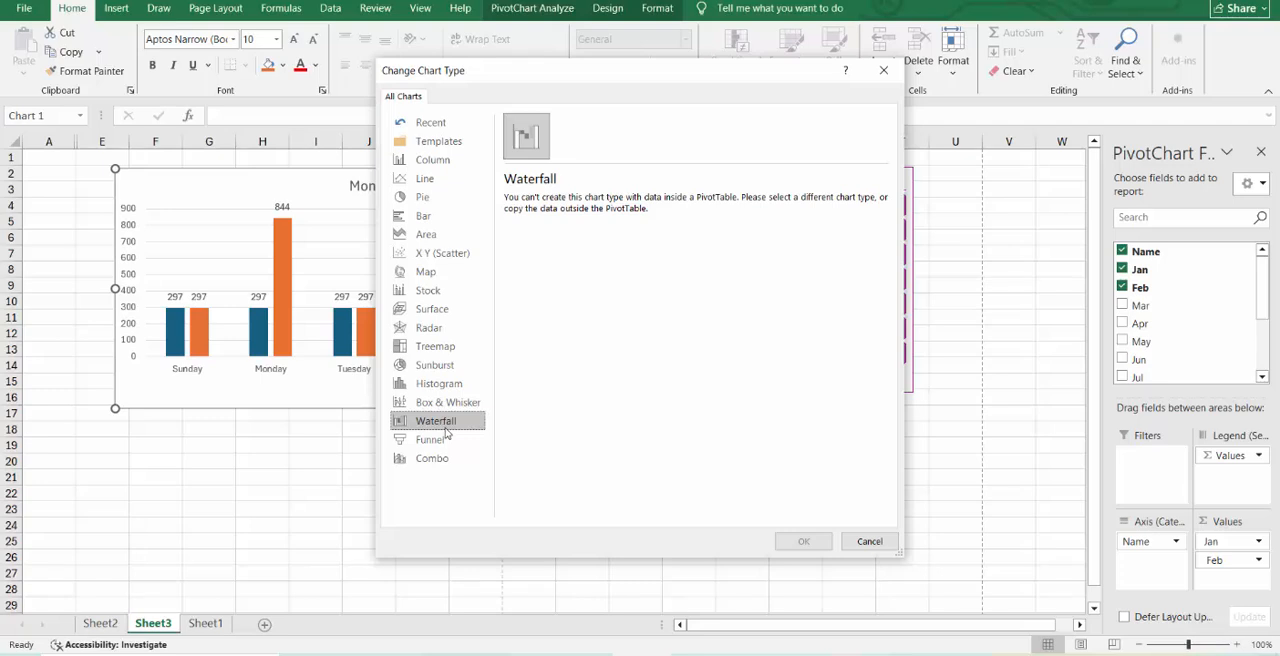
left_click(446, 457)
left_click(444, 440)
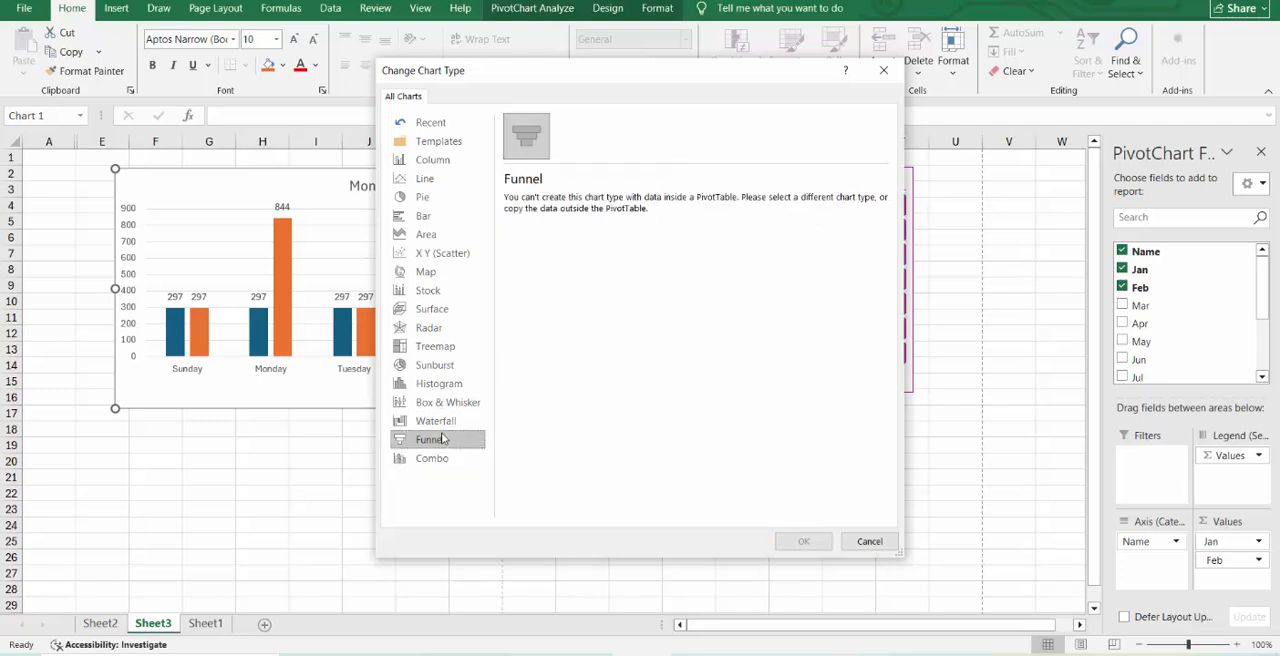
left_click(446, 458)
left_click(428, 275)
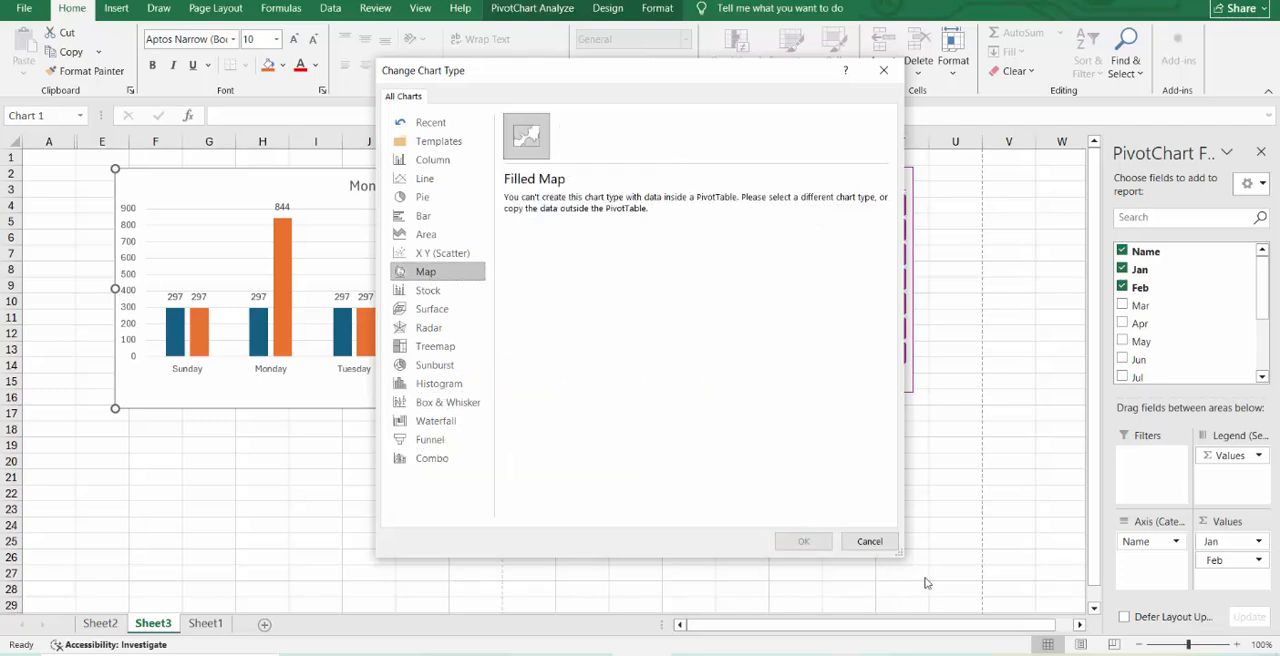
left_click(866, 541)
Unhide columns B to D to bring back the PivotTable beside the chart.
left_click(795, 477)
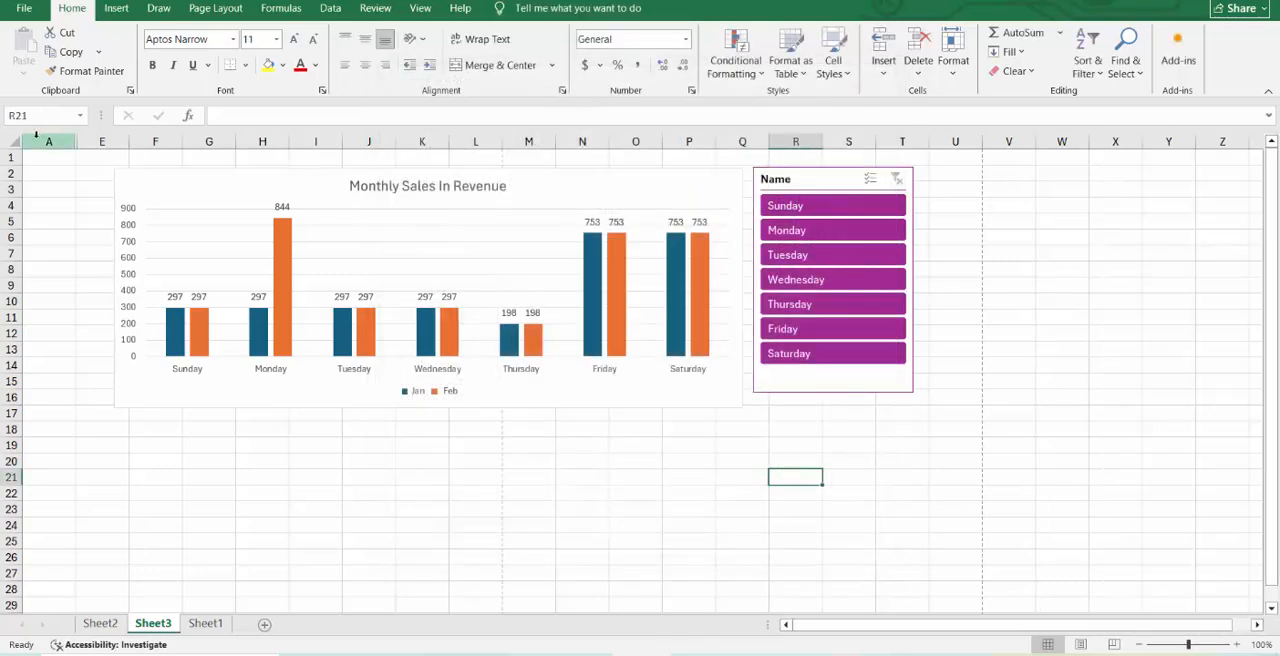
left_click_drag(48, 141, 160, 141)
right_click(163, 141)
left_click(205, 402)
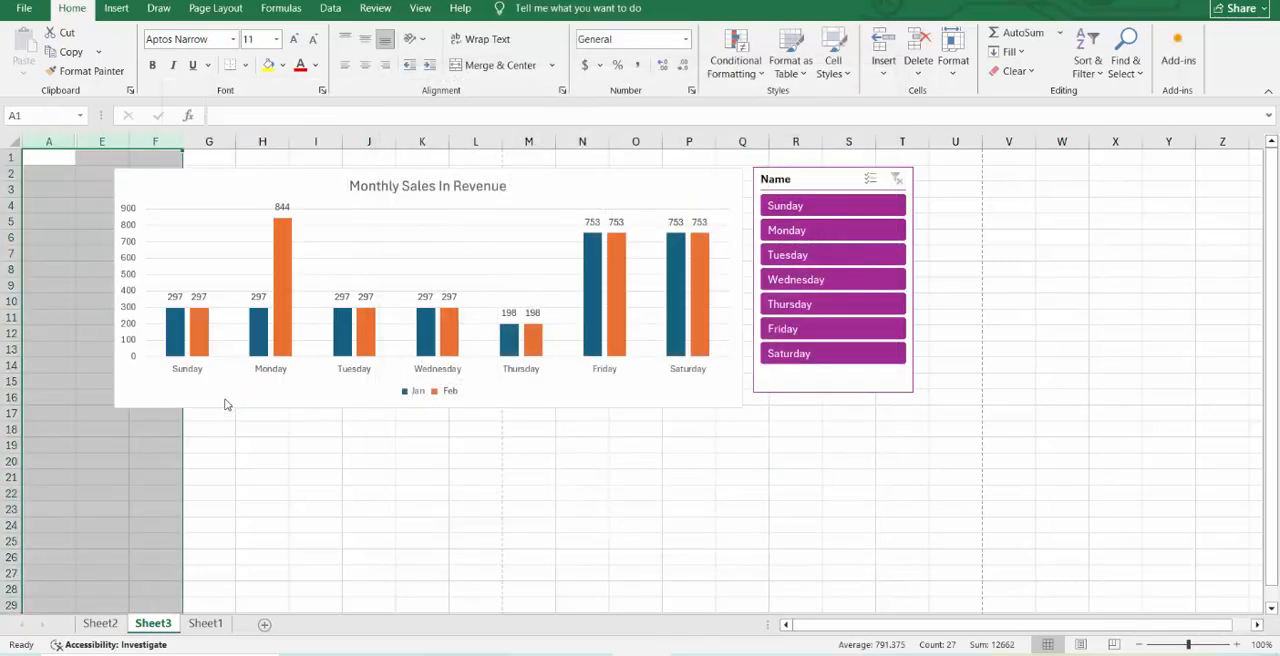
Preview the Line, Clustered Column and 3-D 100% Stacked Column types for a new PivotChart of the table without inserting one.
left_click(112, 237)
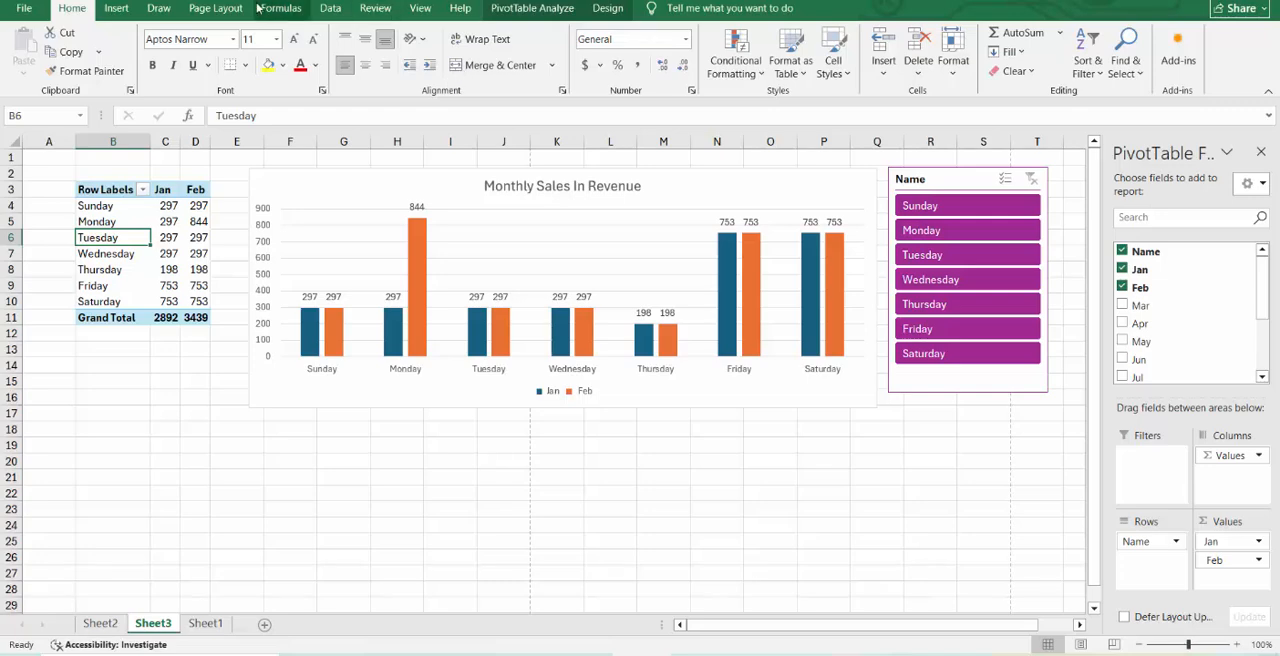
left_click(116, 8)
left_click(451, 50)
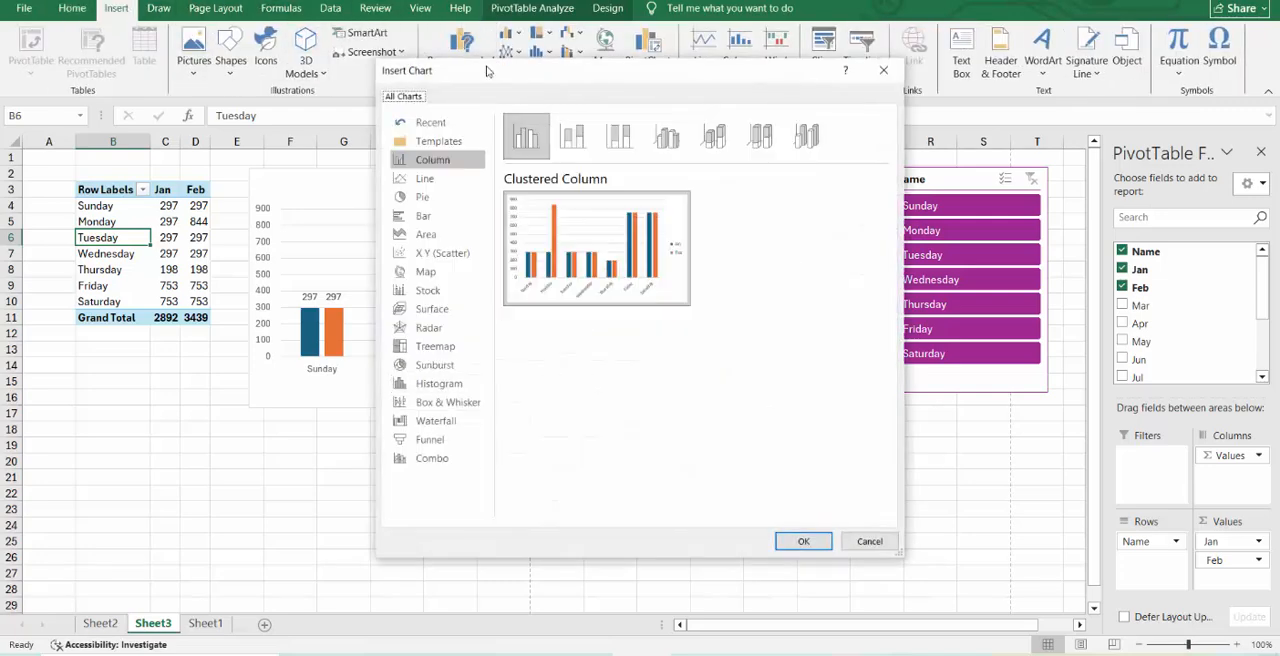
left_click(456, 178)
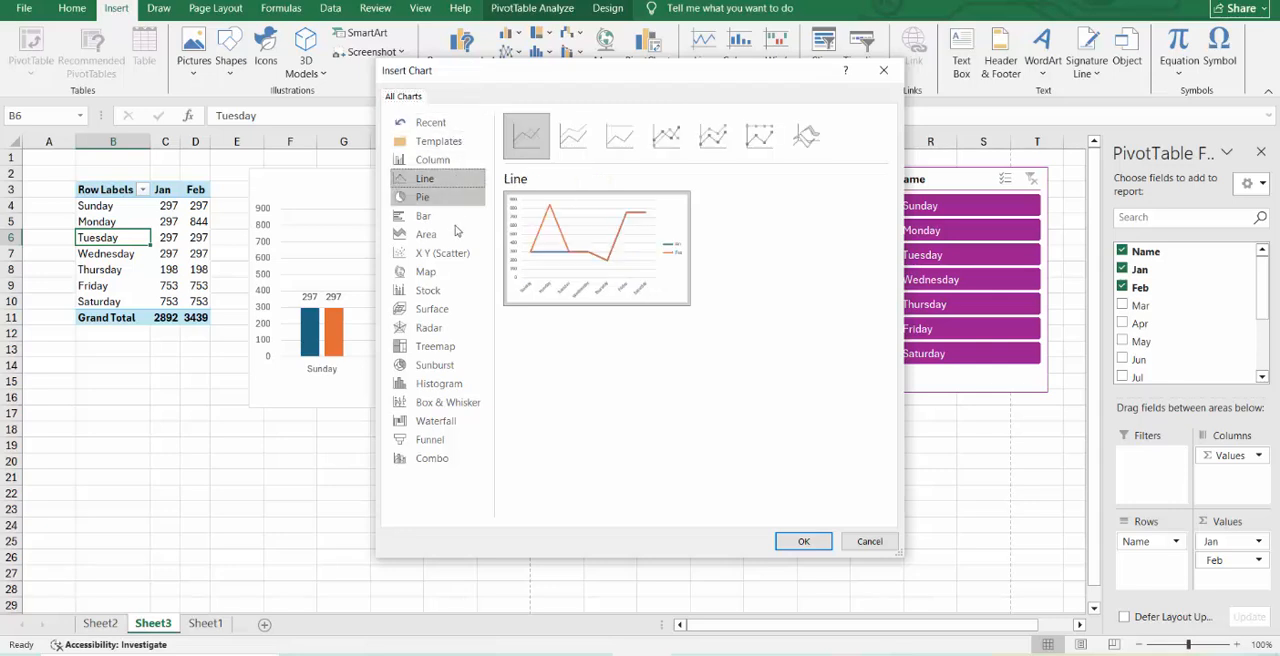
left_click(433, 160)
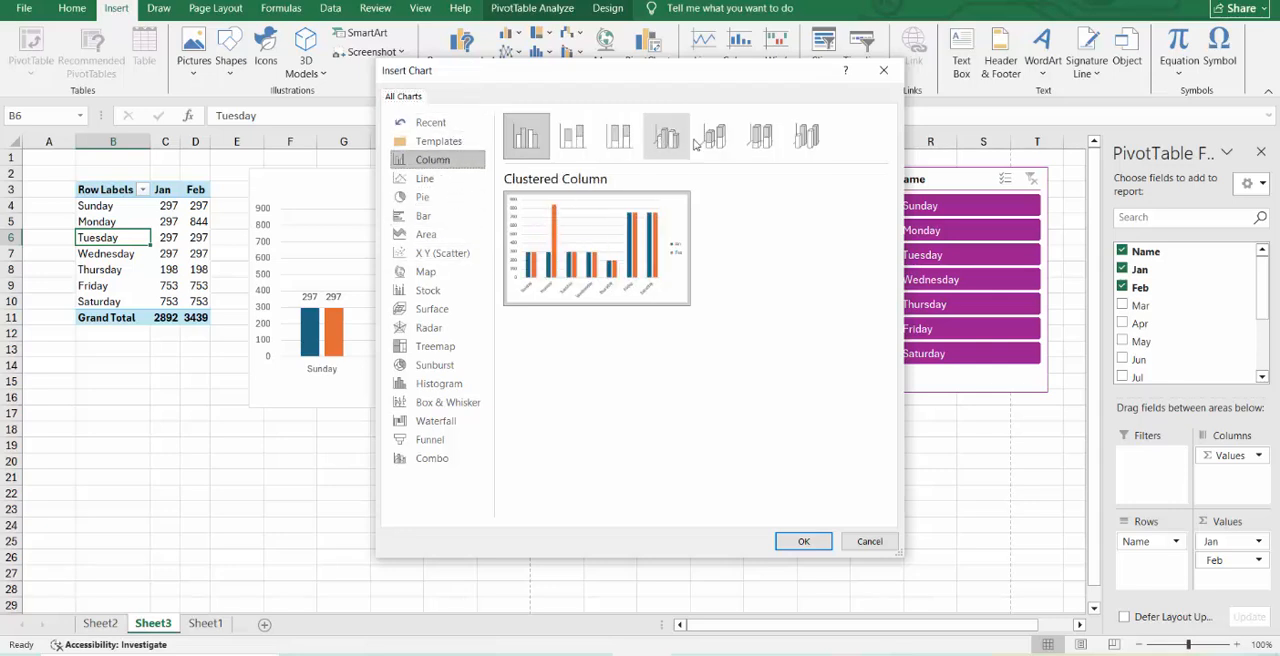
left_click(771, 141)
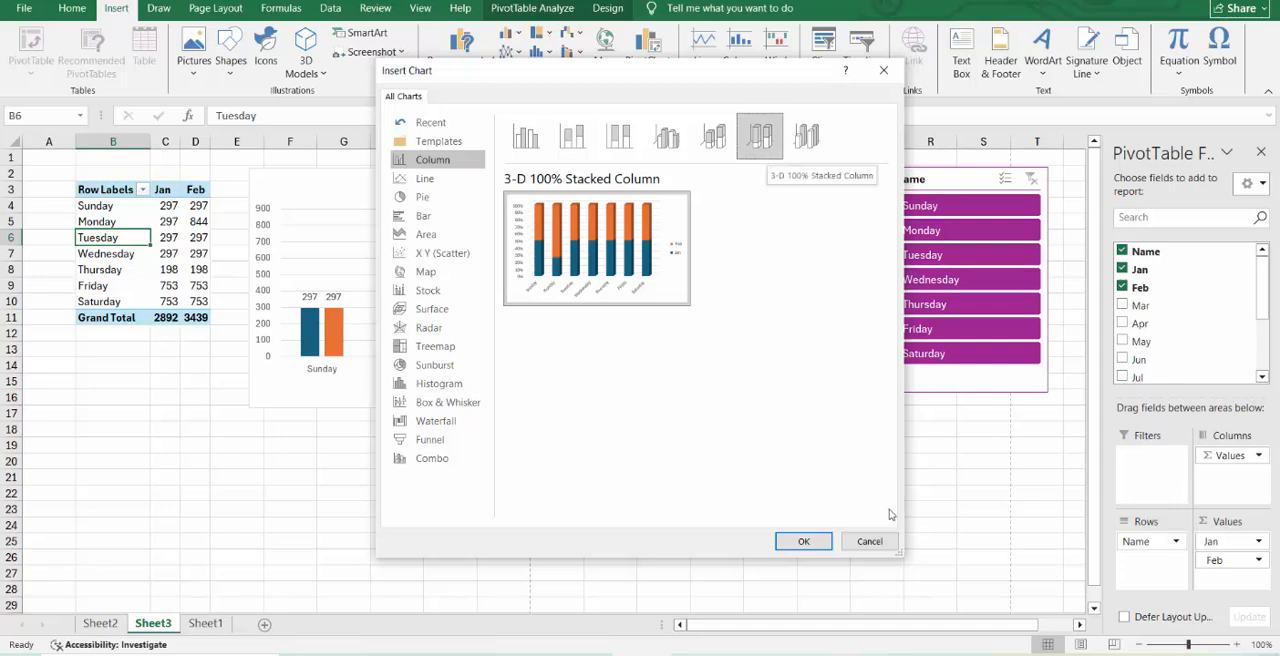
left_click(866, 541)
left_click(660, 475)
Review the layout and format settings in the PivotTable options without changing them.
left_click(503, 394)
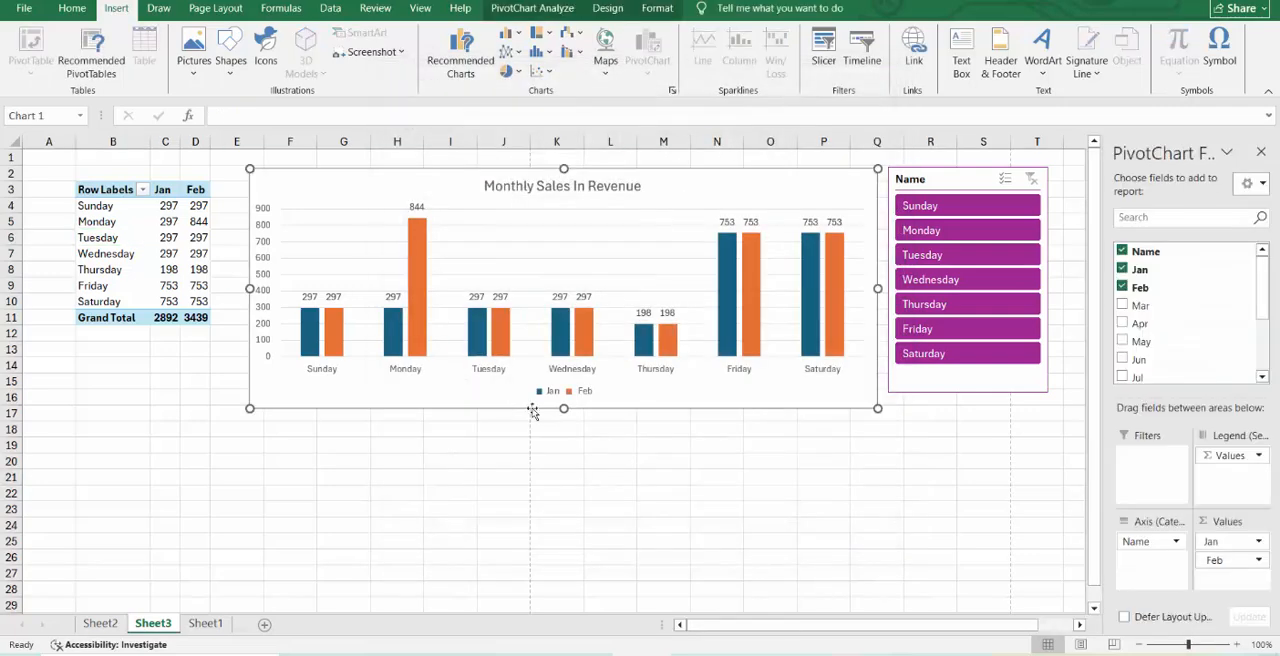
right_click(493, 172)
right_click(177, 209)
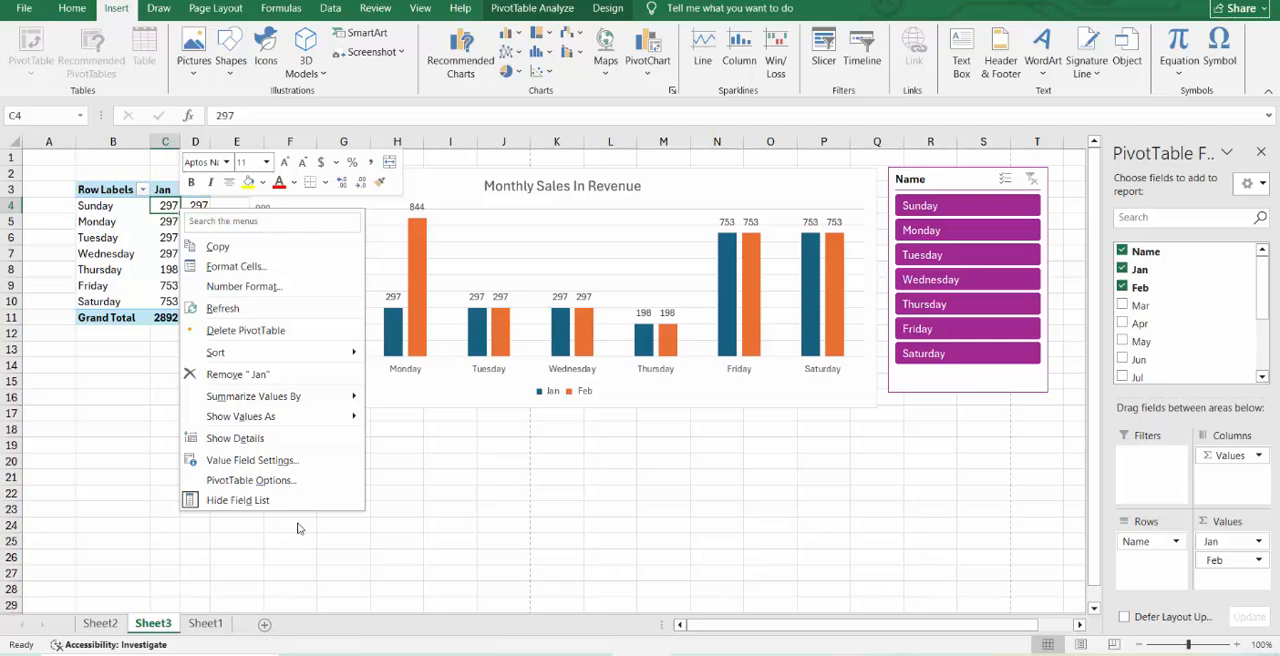
left_click(251, 480)
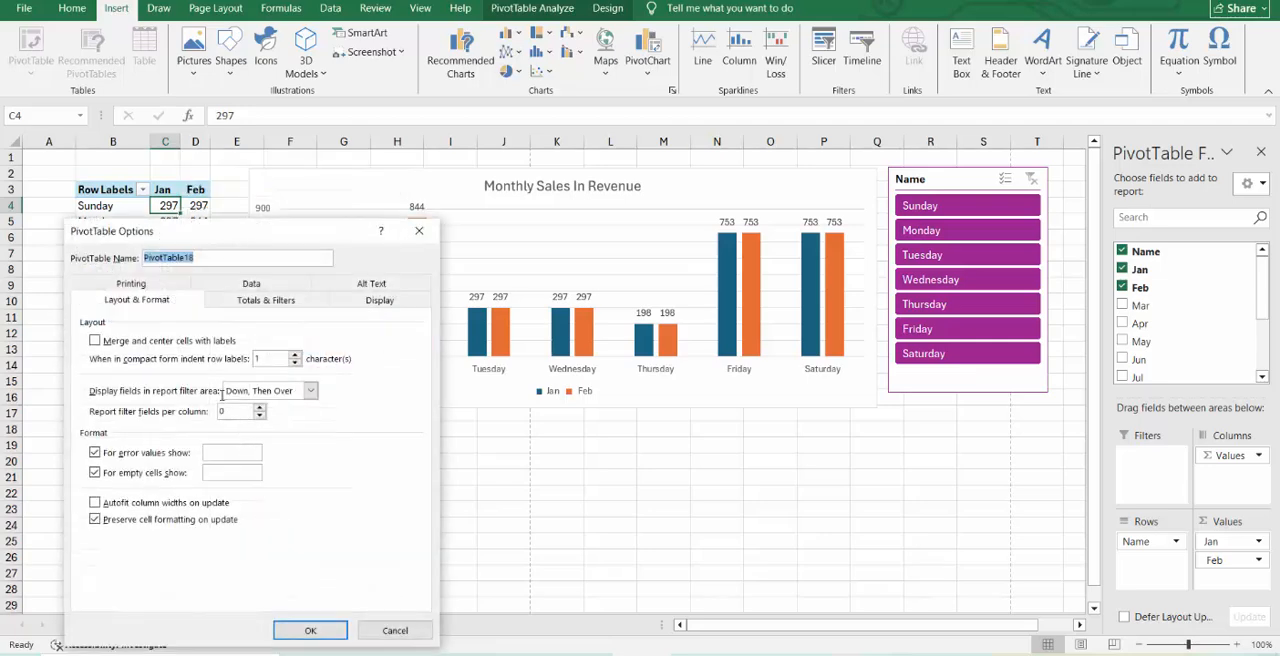
left_click(400, 632)
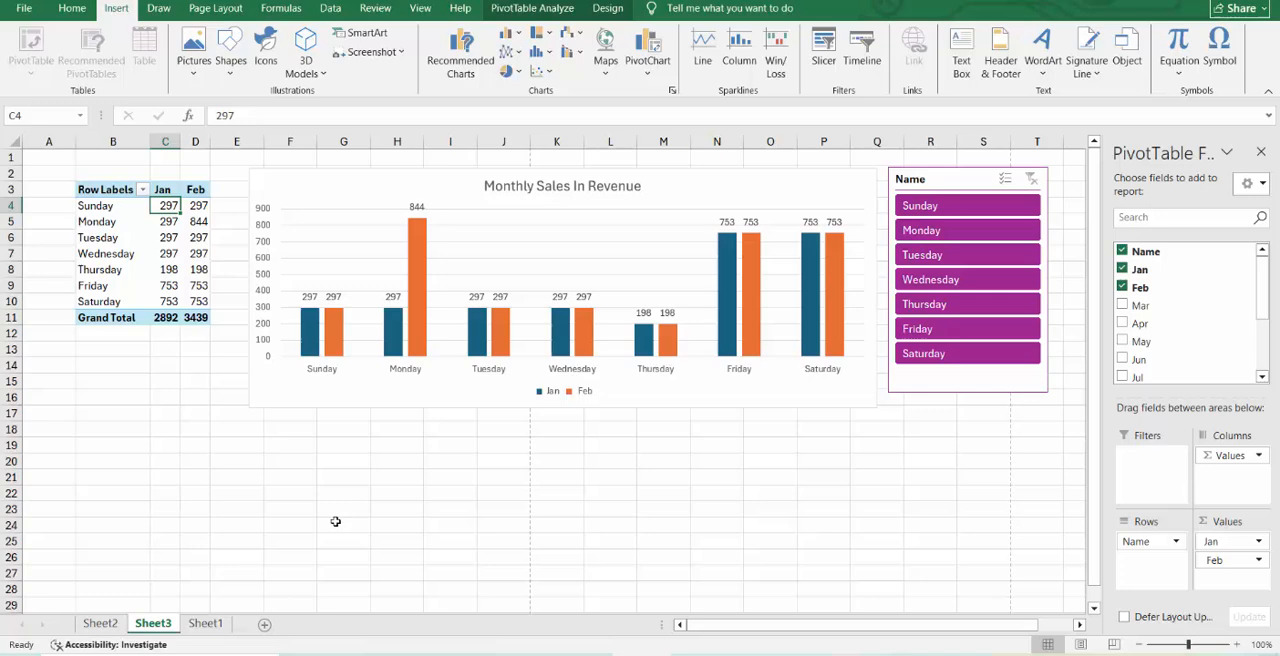
Turn the PivotTable's grand totals on for rows and columns.
left_click(607, 8)
left_click(88, 73)
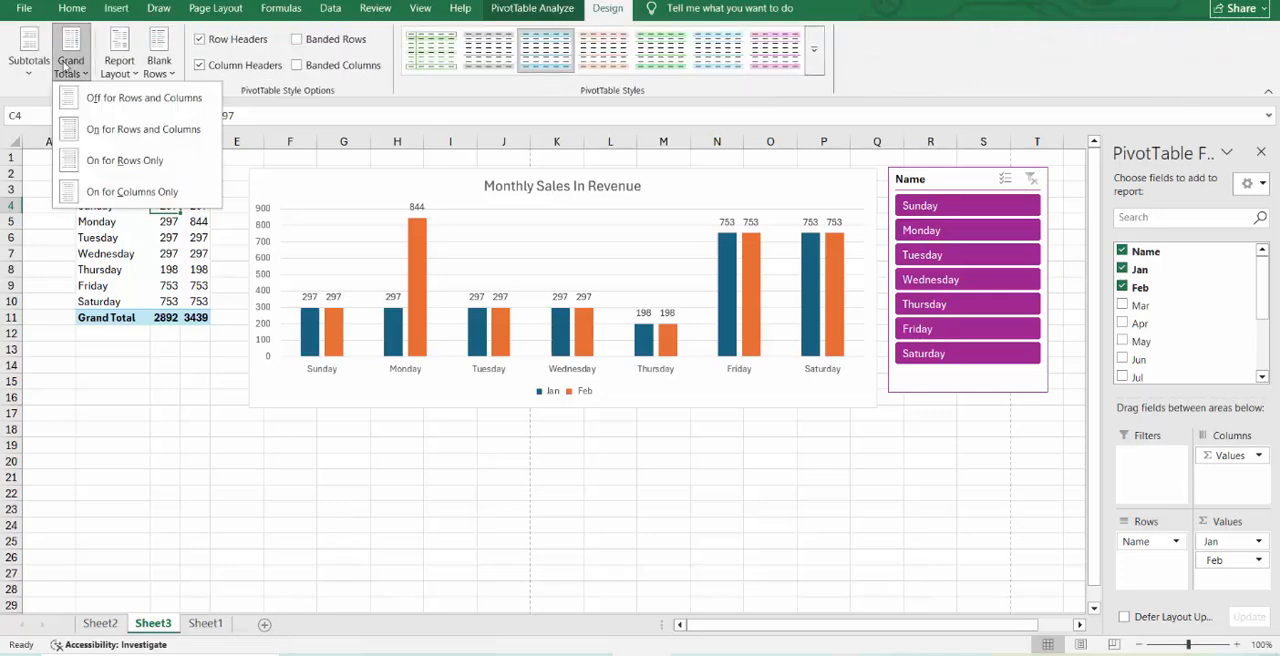
left_click(108, 128)
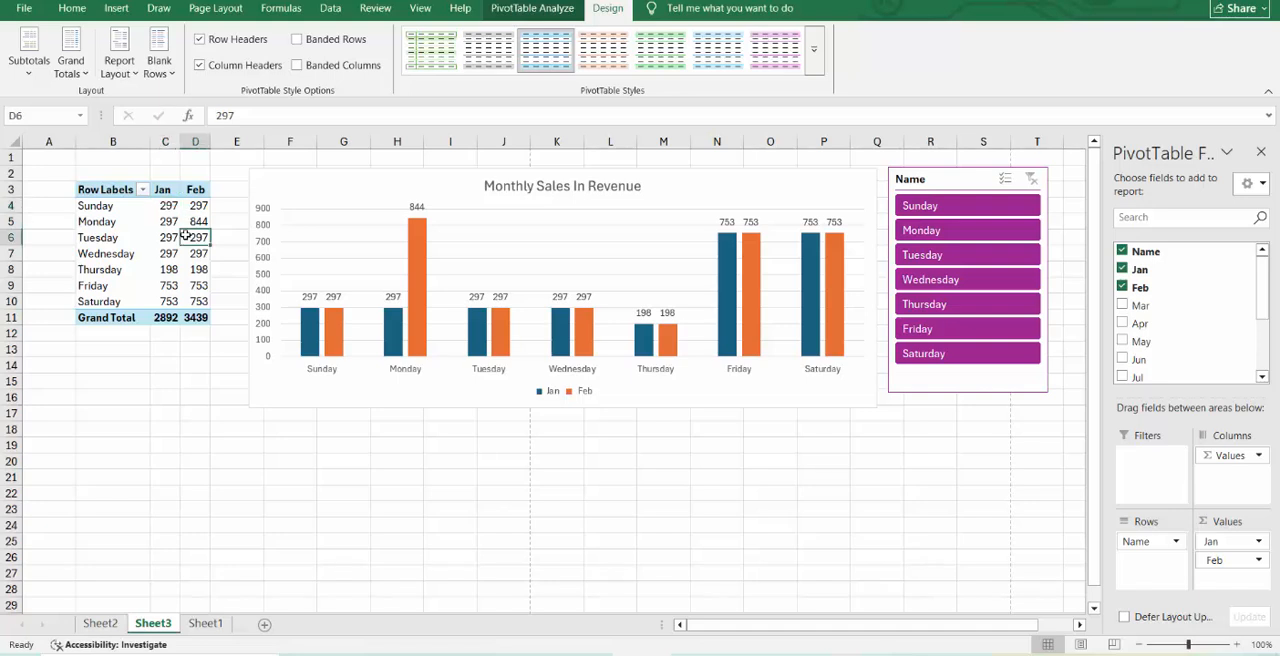
Turn the PivotTable's grand totals off for rows and columns, and undo the change.
left_click(146, 239)
left_click(195, 221)
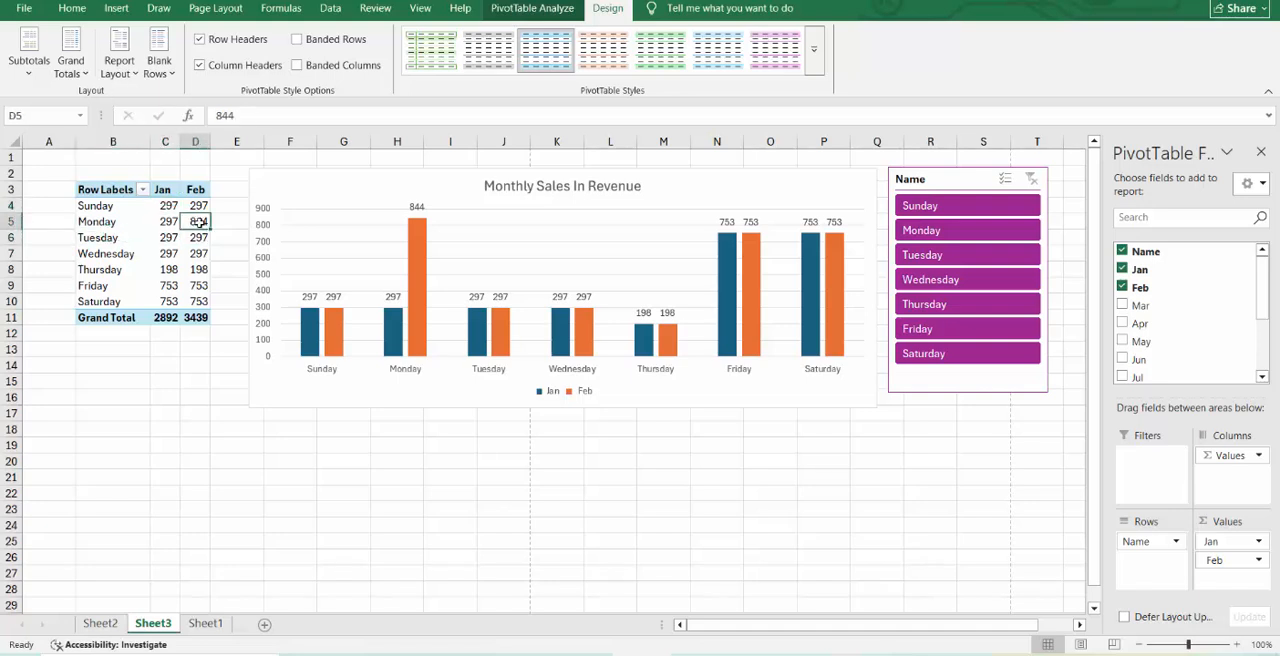
left_click(119, 60)
left_click(71, 62)
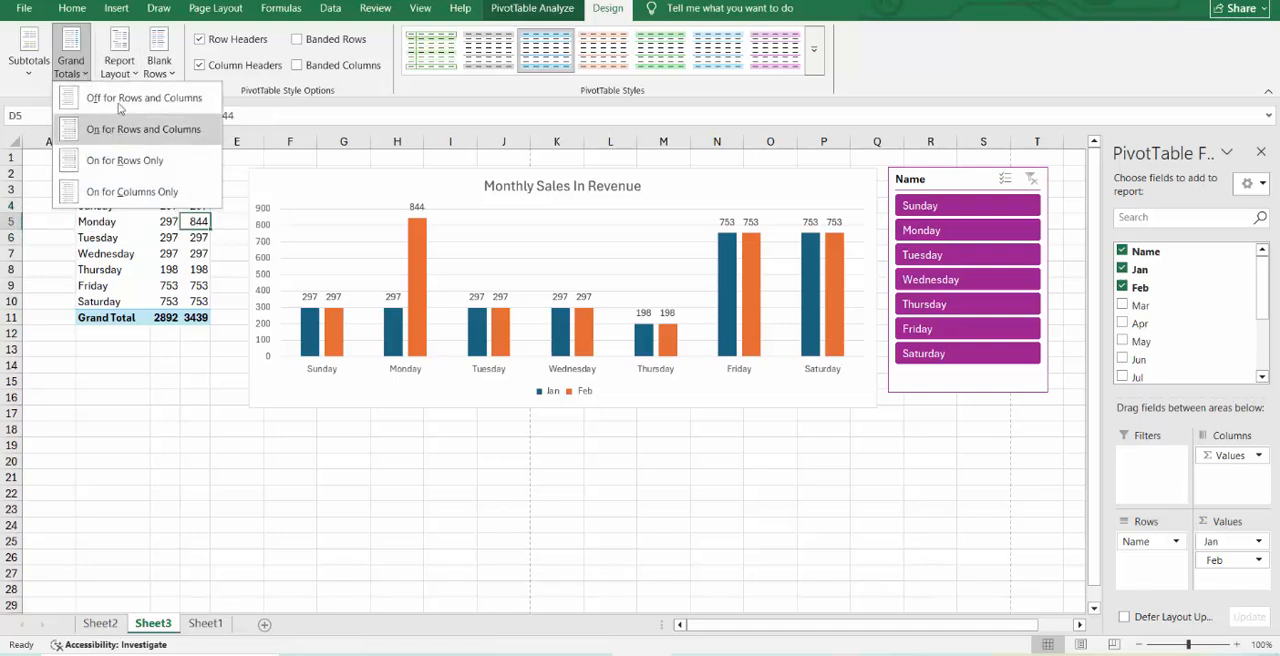
left_click(119, 99)
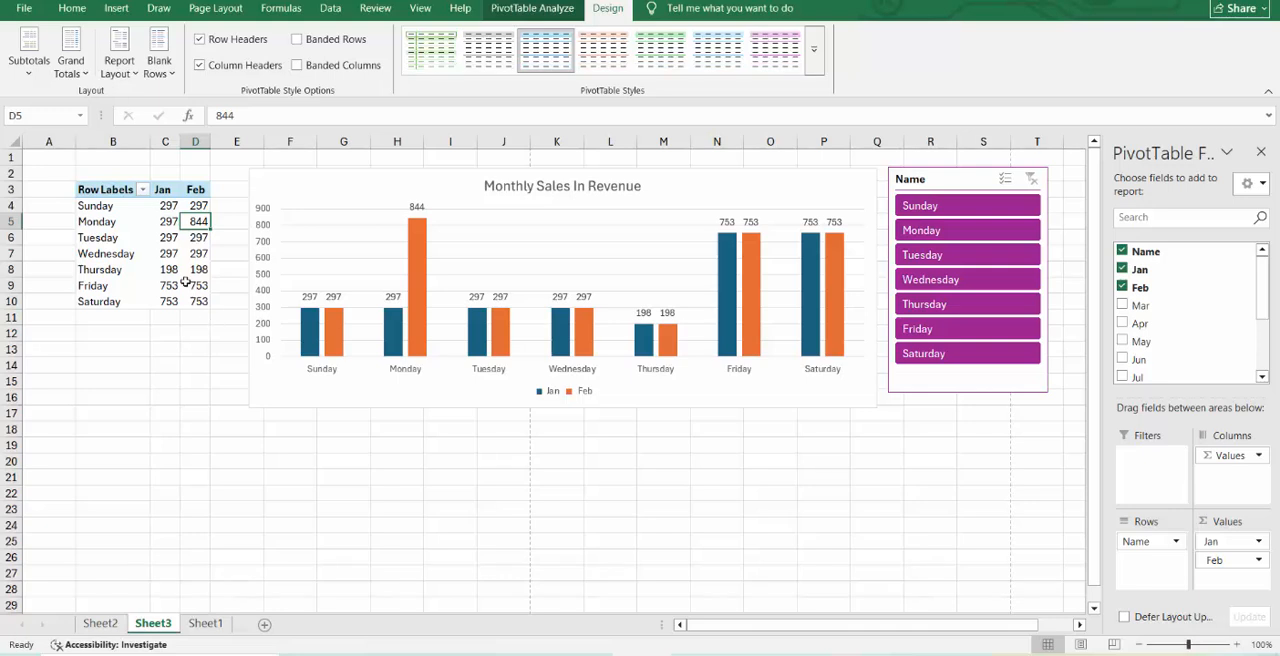
key("ctrl+z")
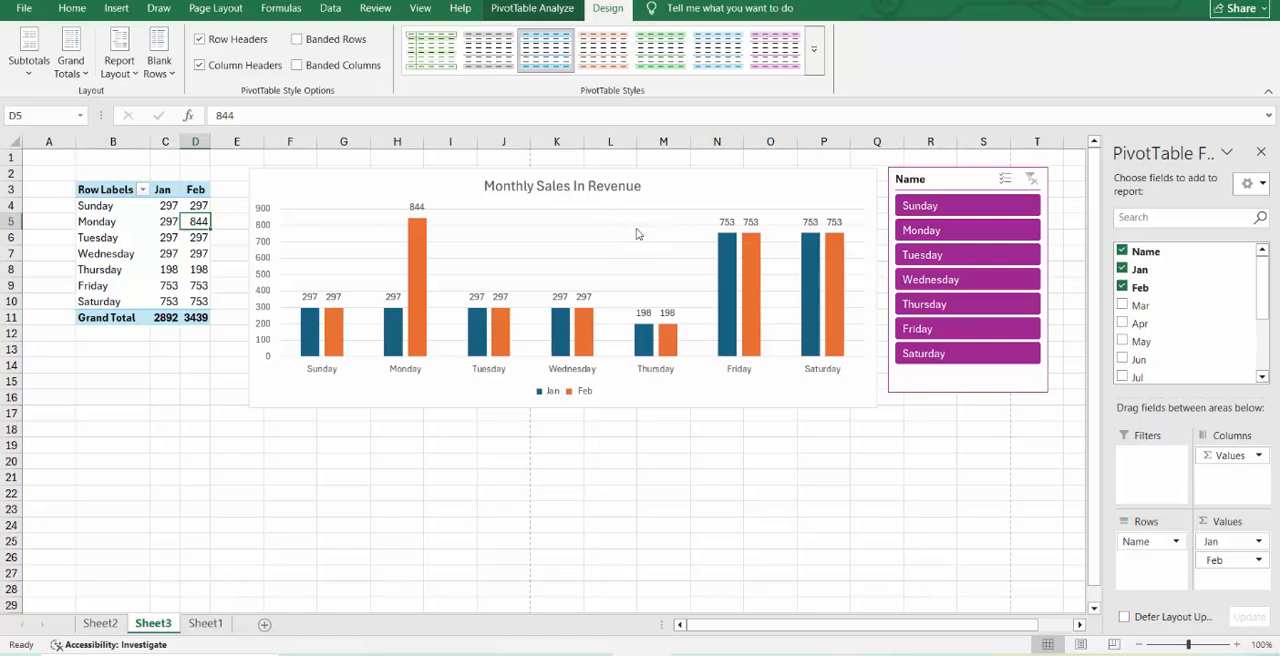
Preview the Line chart types for the Monthly Sales In Revenue chart, including Stacked Line with Markers and 3-D Line.
left_click(765, 411)
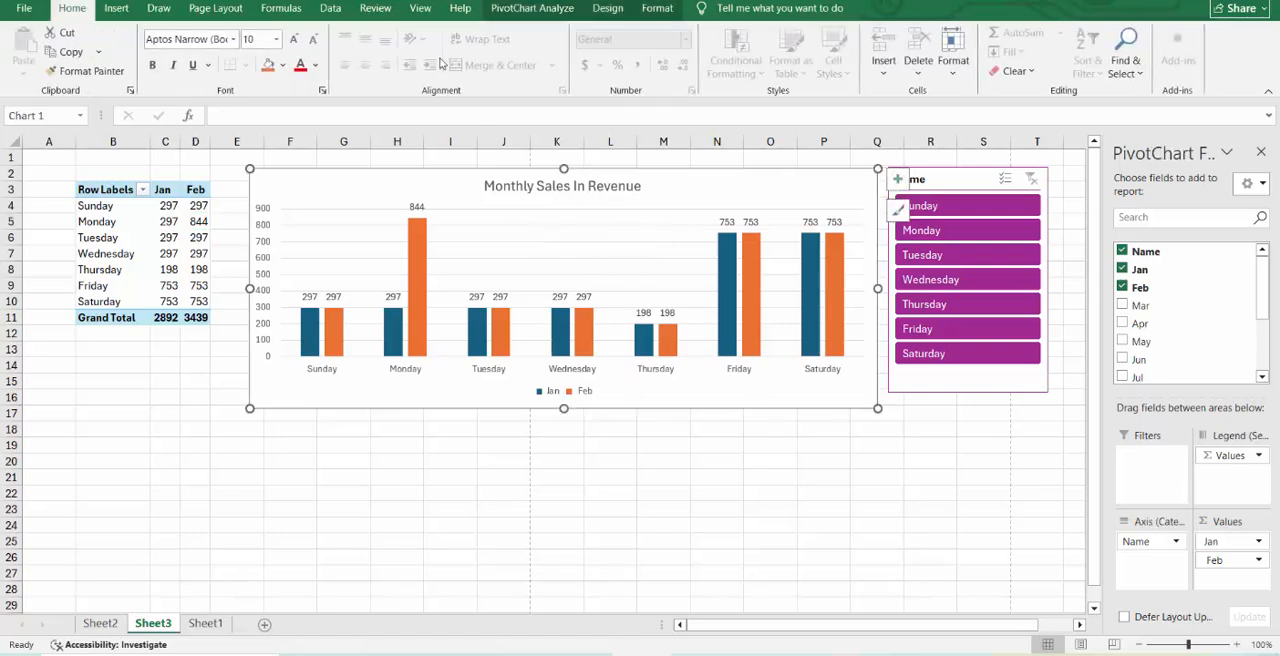
left_click(117, 12)
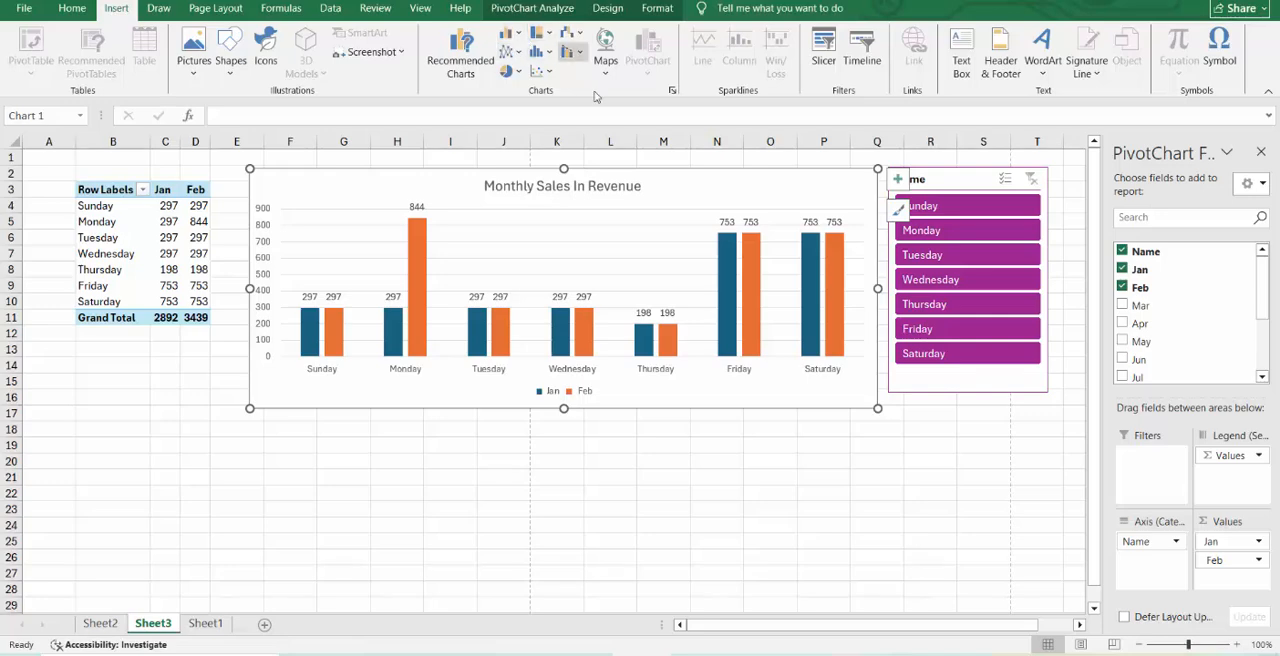
left_click(672, 92)
left_click(428, 178)
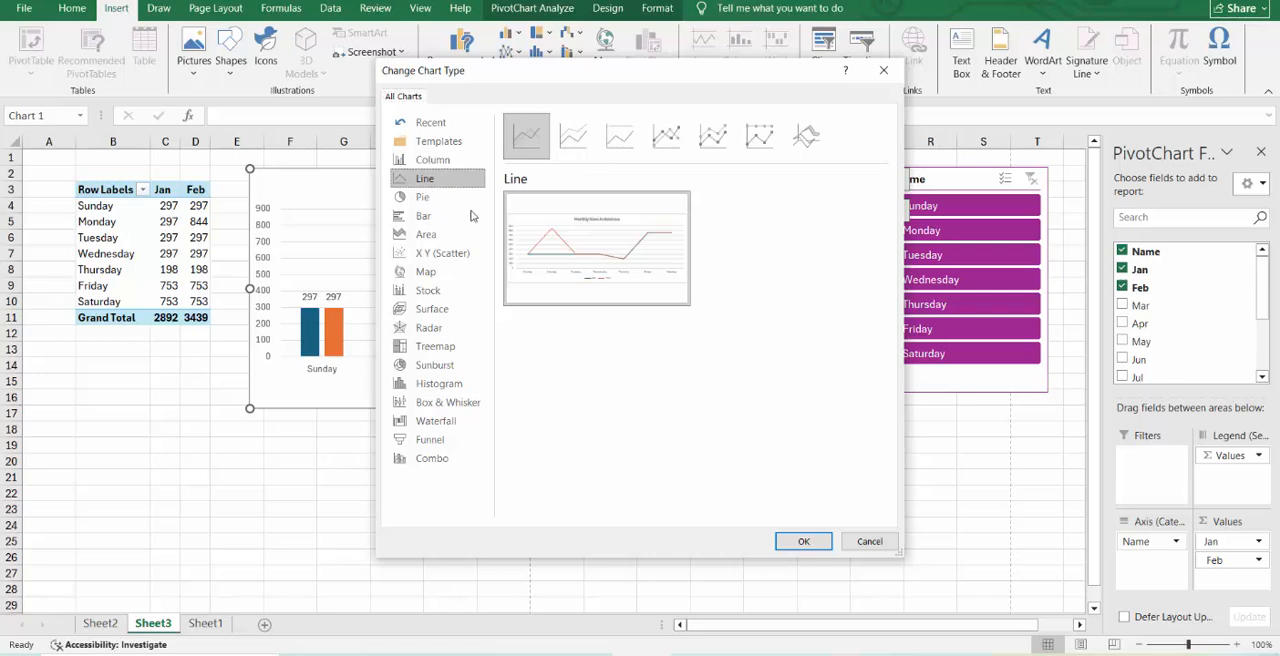
left_click(666, 135)
left_click(712, 135)
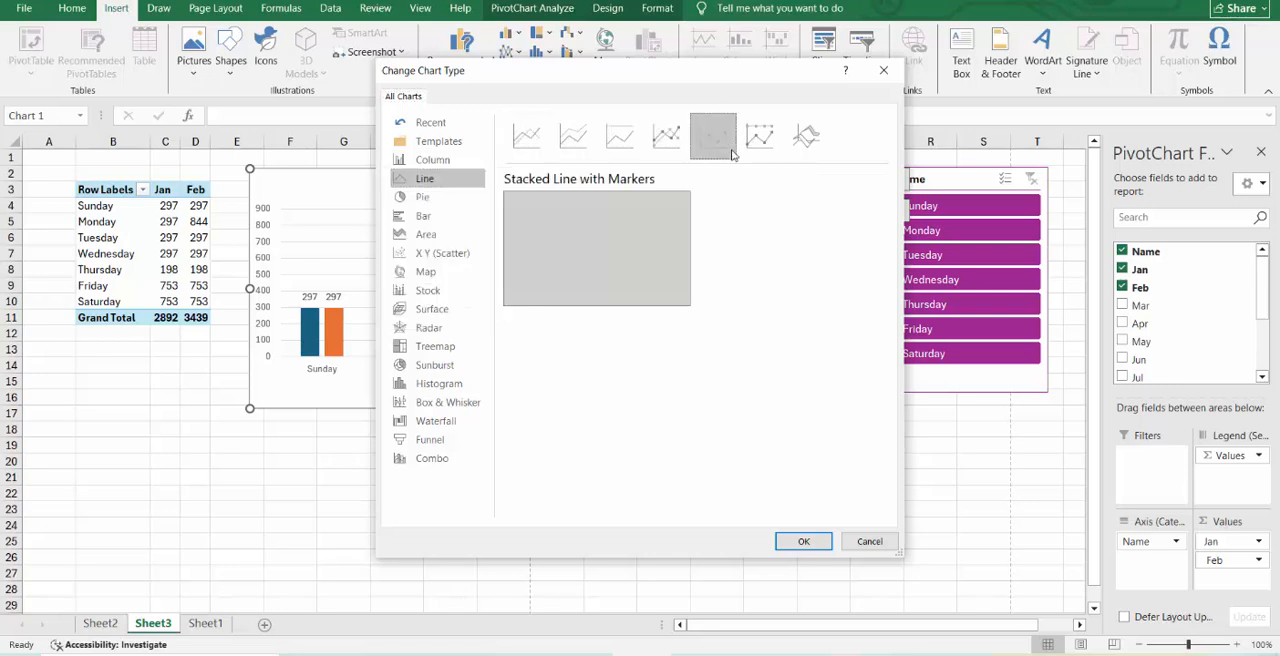
left_click(759, 135)
left_click(805, 138)
Examine the Pie, Clustered Bar, Area, Scatter, Map and Stock types as alternatives for the PivotChart.
left_click(460, 202)
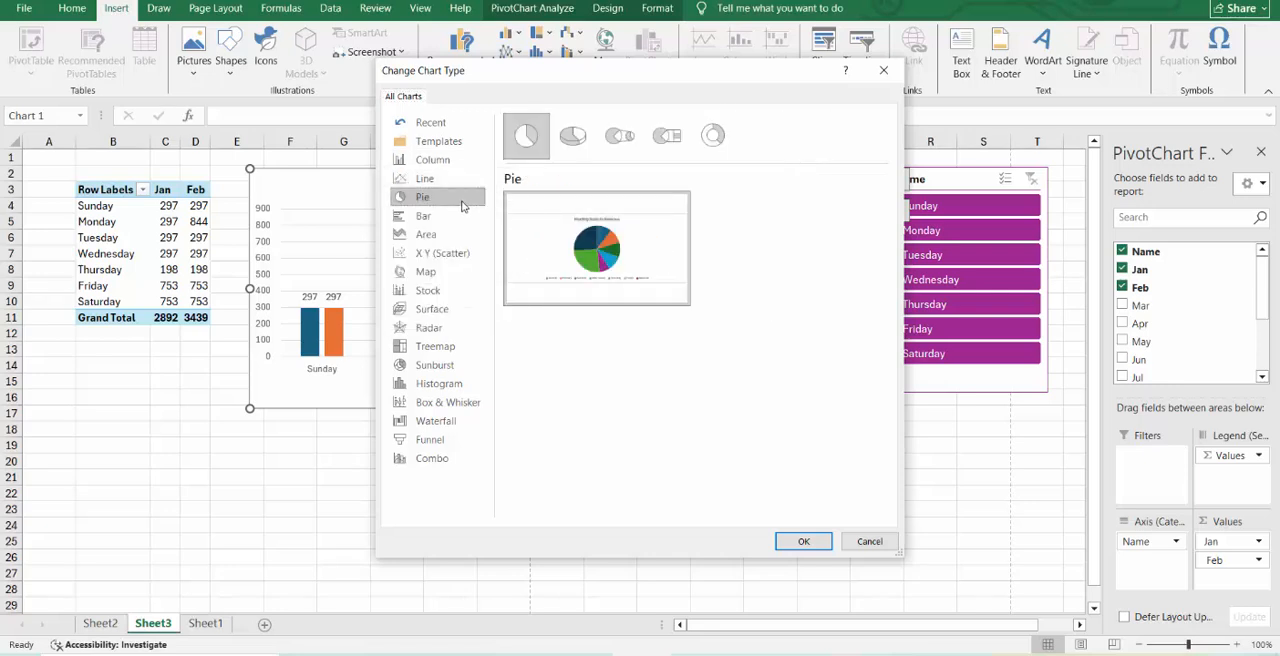
left_click(463, 218)
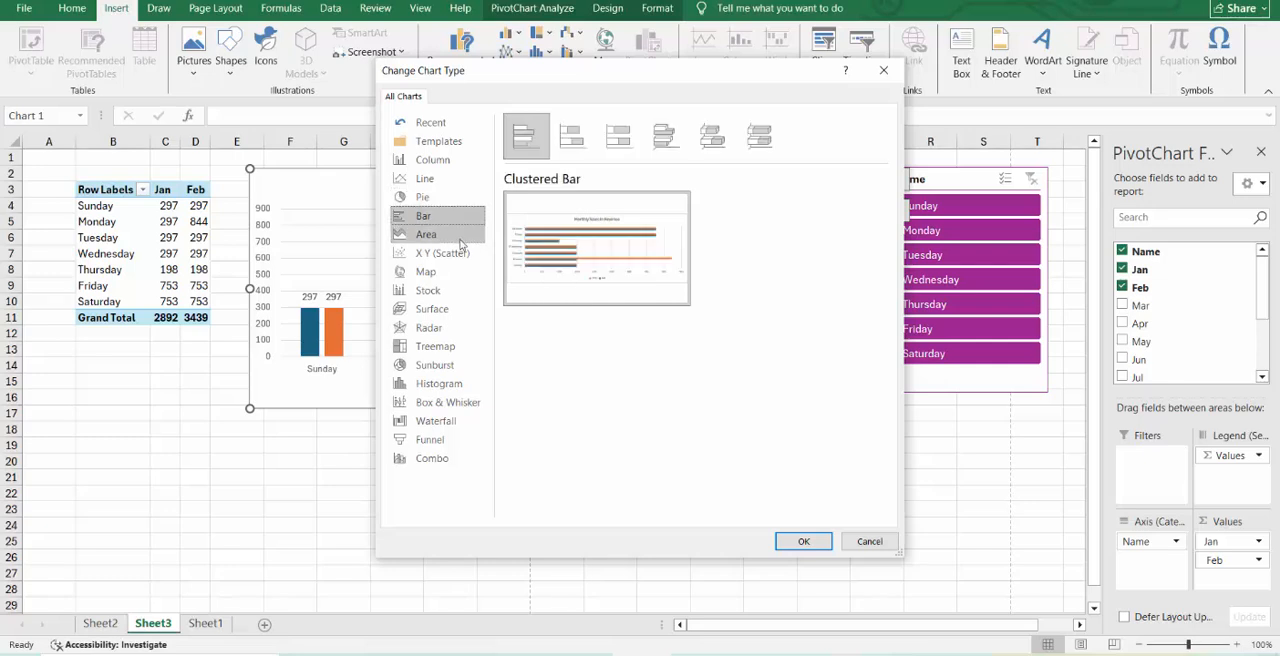
left_click(457, 243)
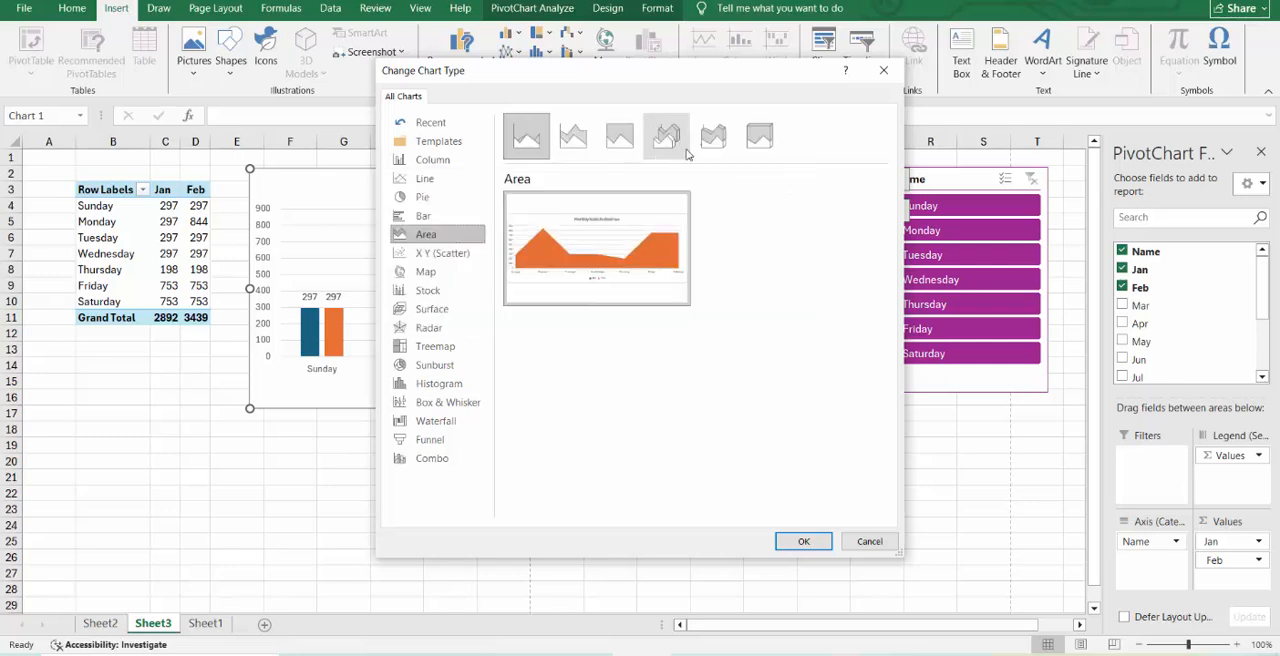
mouse_move(563, 265)
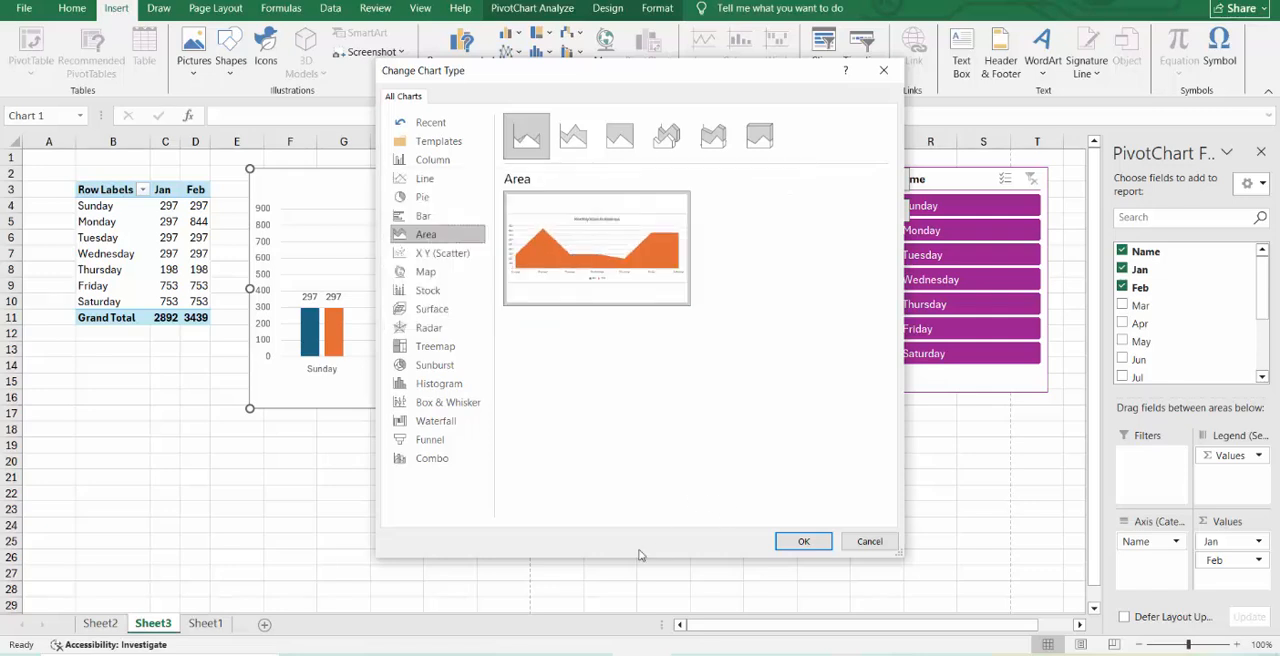
left_click(450, 256)
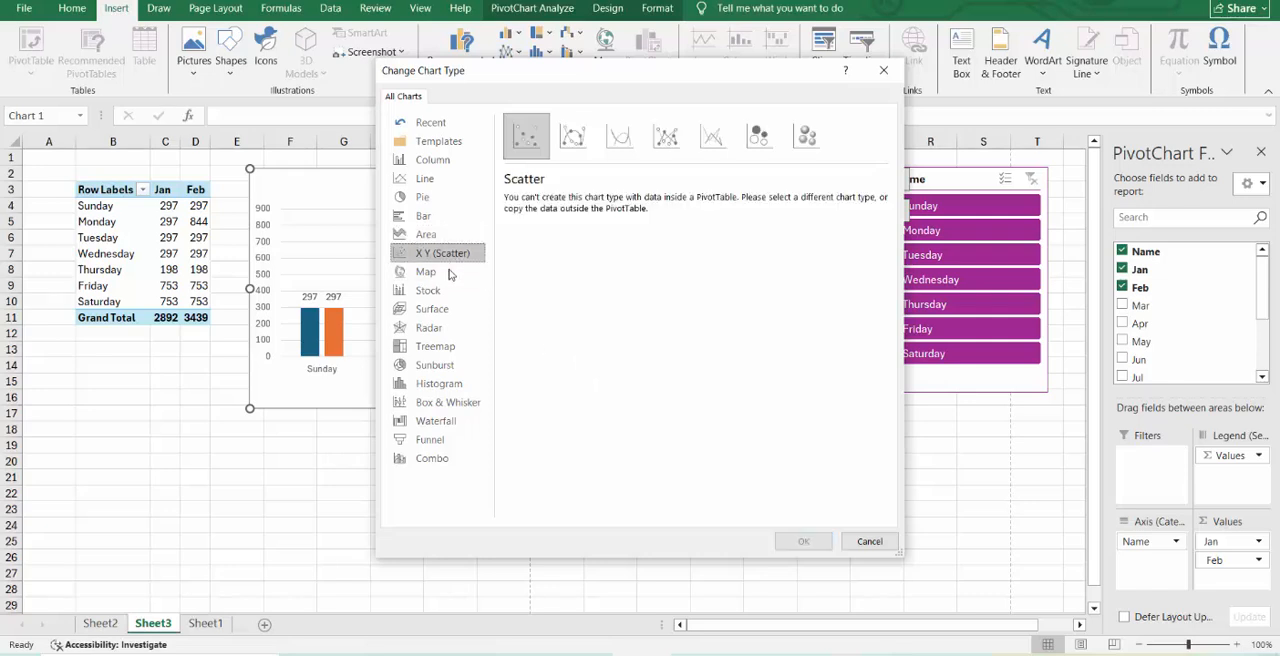
left_click(449, 273)
left_click(450, 290)
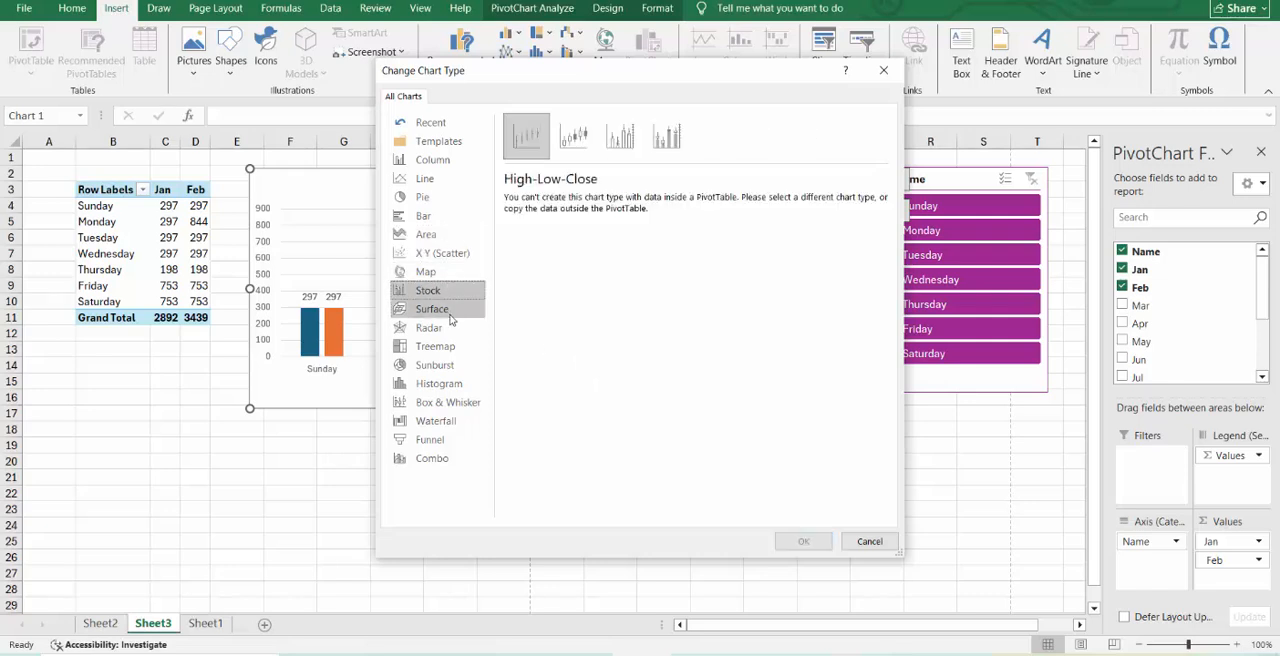
Preview the Surface chart types for the PivotChart, from 3-D Surface through Contour to Wireframe Contour.
left_click(450, 310)
mouse_move(553, 307)
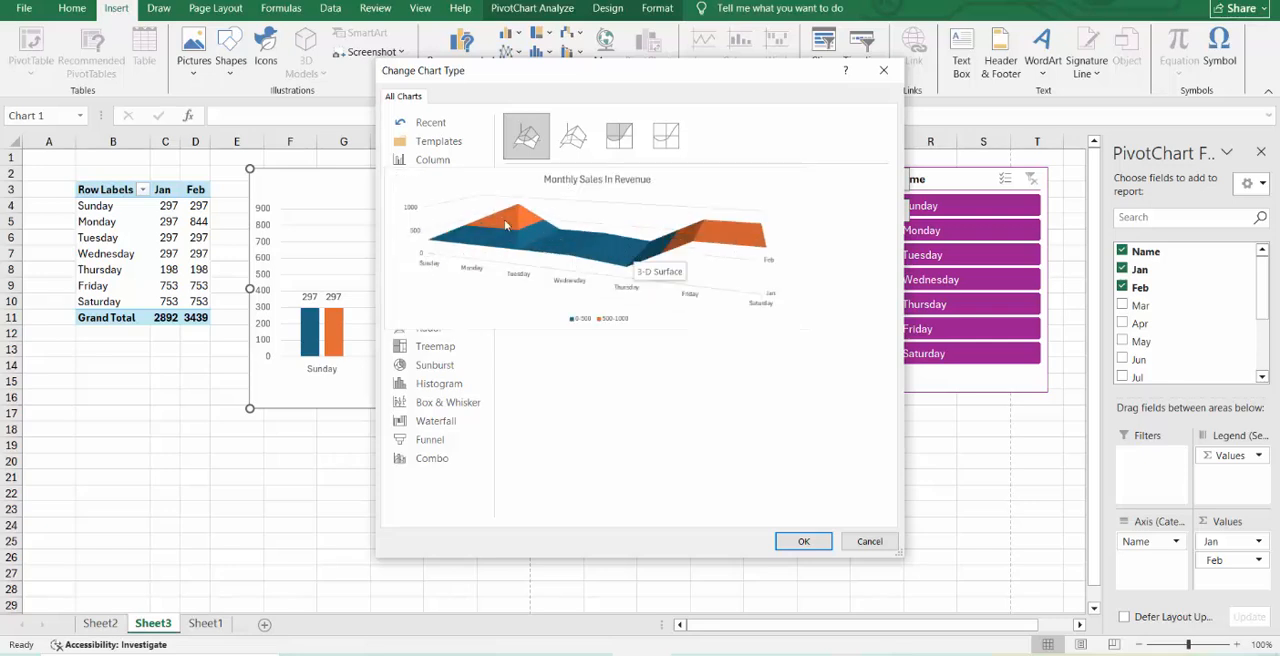
left_click(588, 128)
left_click(618, 140)
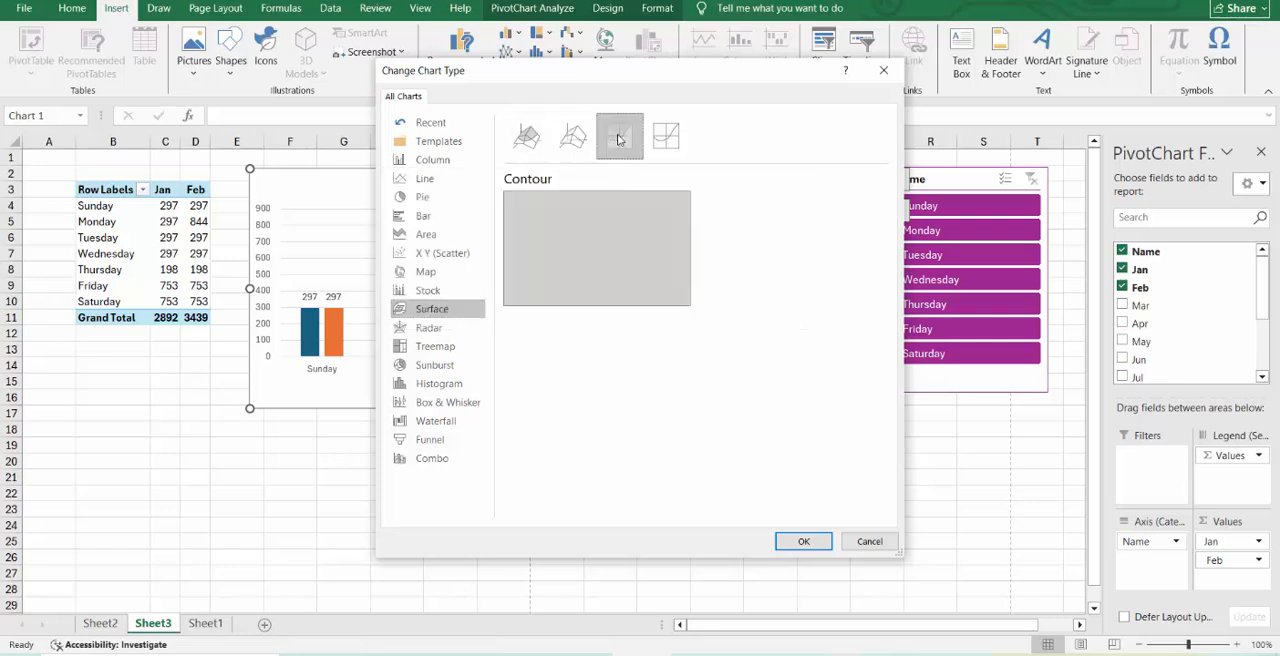
left_click(666, 135)
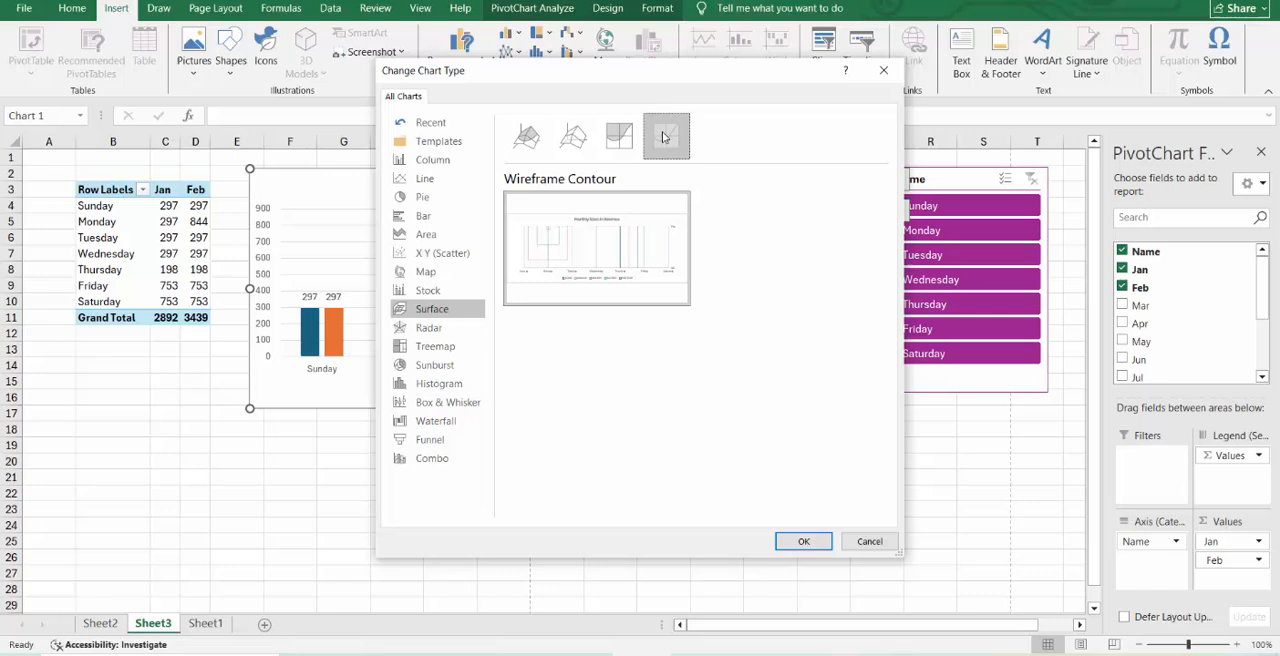
Examine the Radar, Treemap, Sunburst, Histogram, Waterfall and Combo types for the PivotChart.
left_click(436, 328)
left_click(442, 347)
left_click(435, 367)
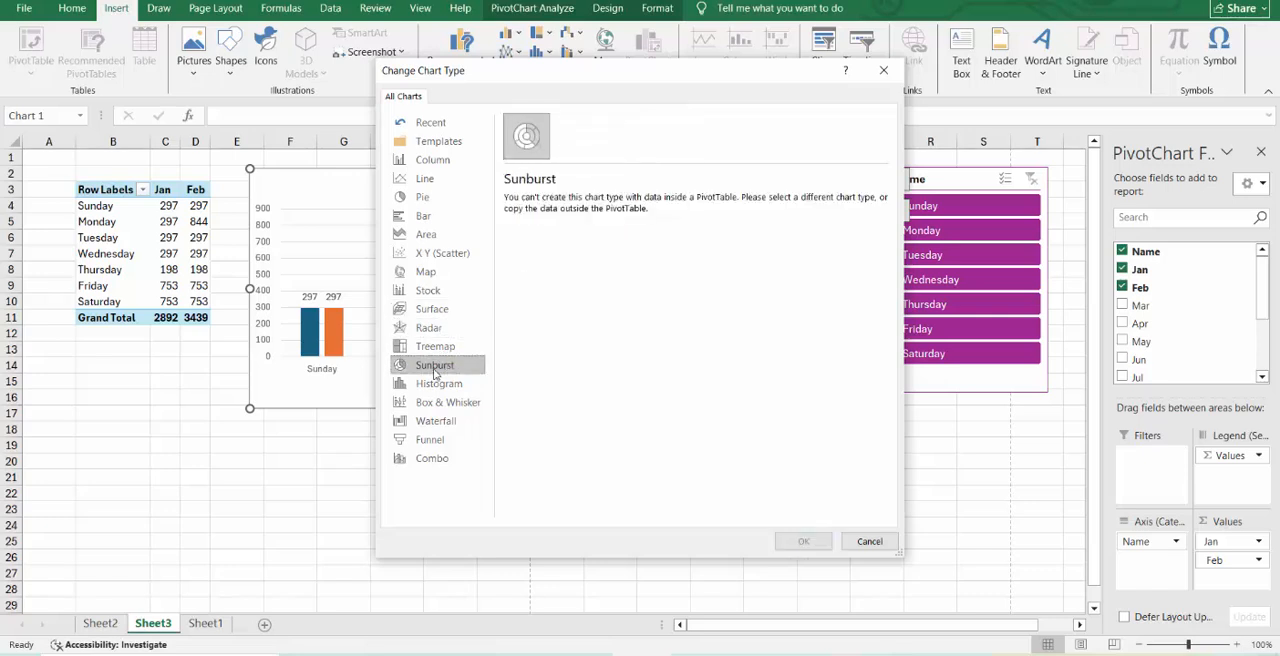
left_click(438, 384)
left_click(437, 421)
left_click(441, 457)
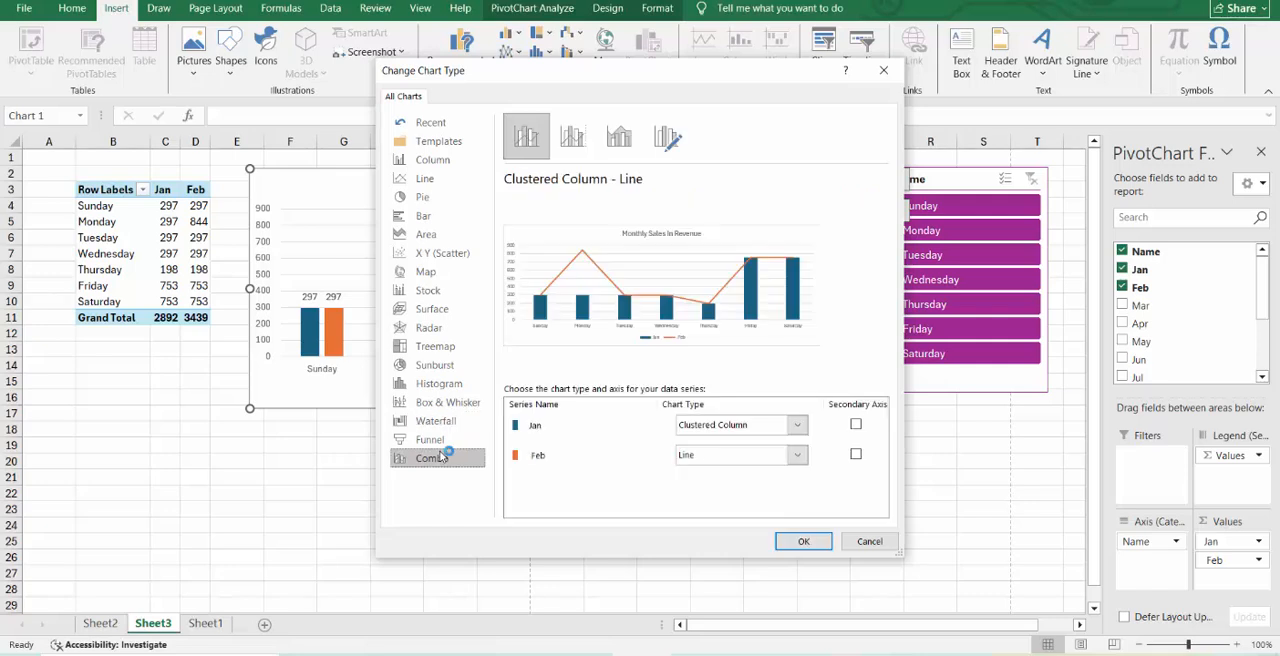
Compare the Column, Line, Pie, Pie of Pie, Box & Whisker and Waterfall types again, keeping the PivotChart's current type.
left_click(460, 160)
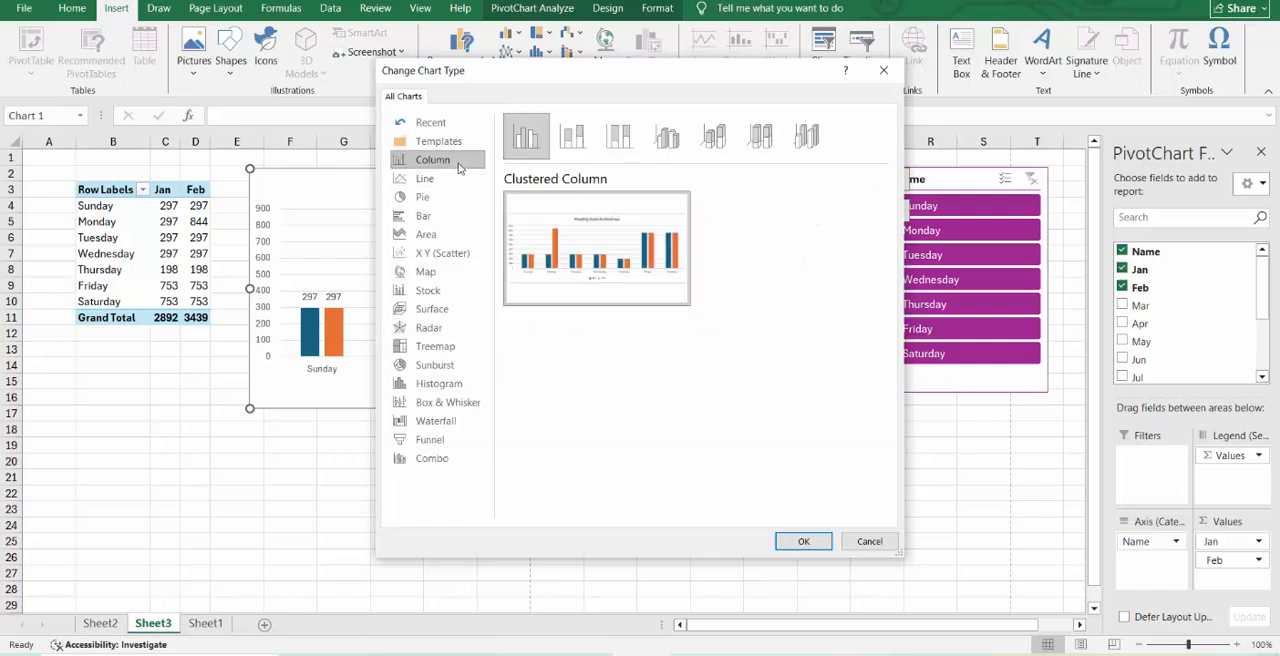
left_click(451, 180)
left_click(447, 198)
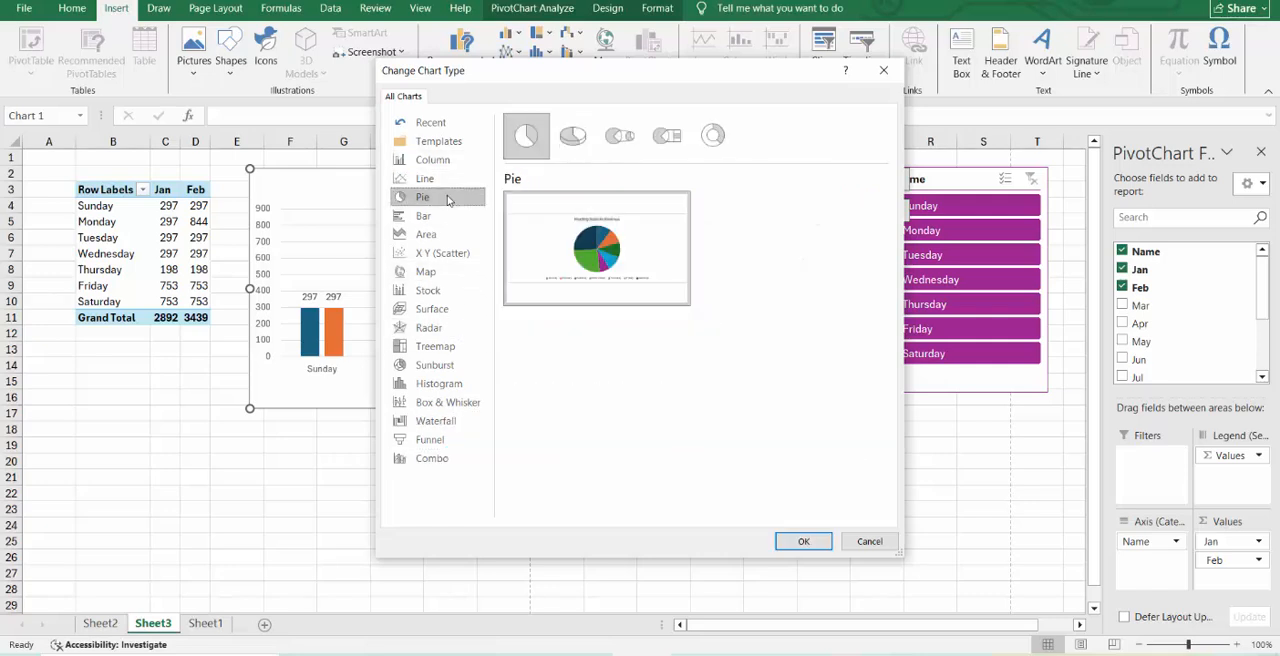
left_click(620, 136)
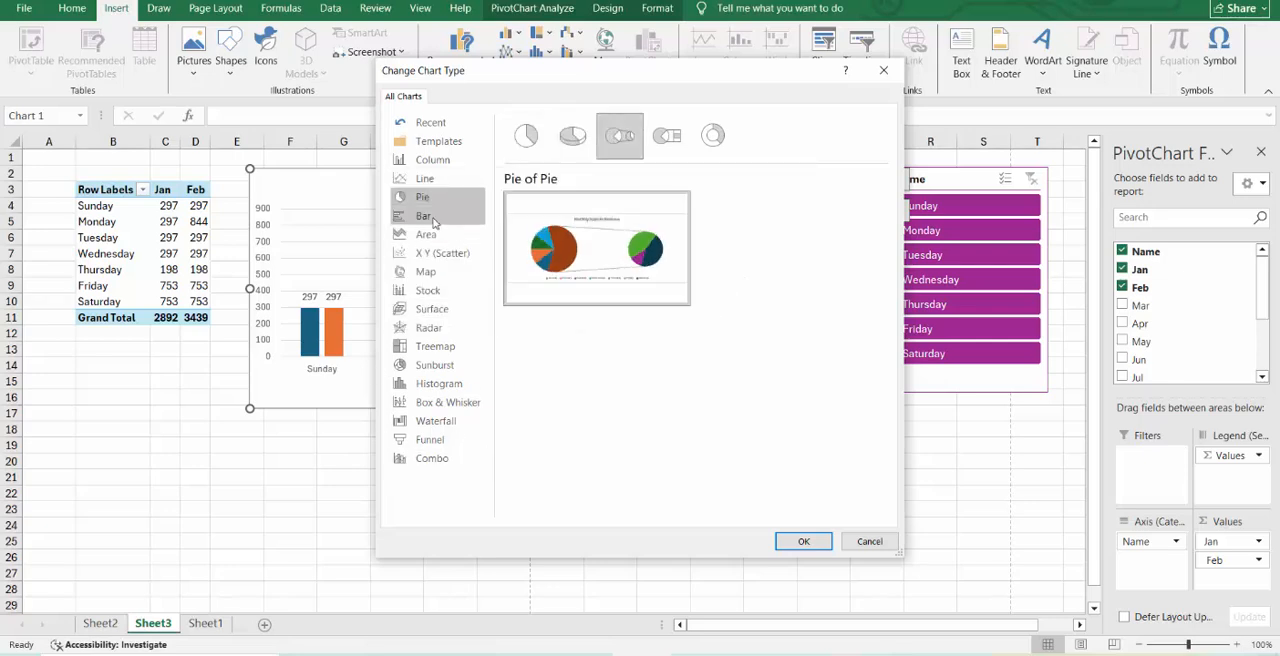
left_click(433, 182)
left_click(428, 160)
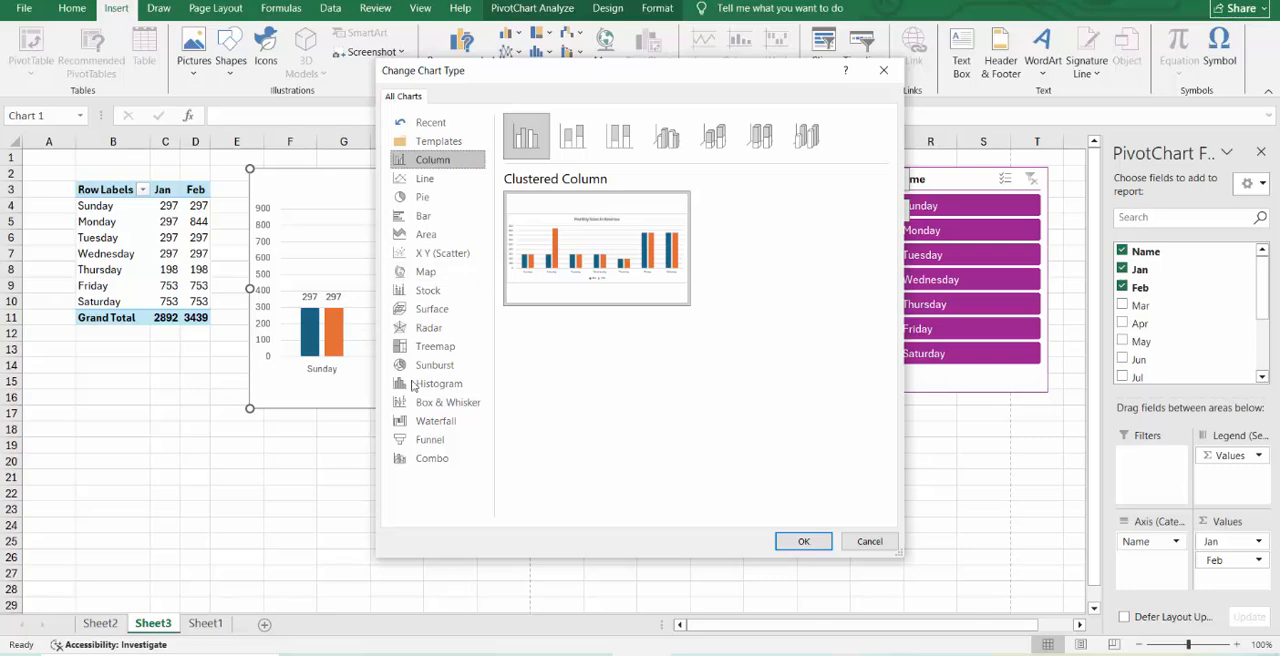
left_click(450, 405)
left_click(452, 421)
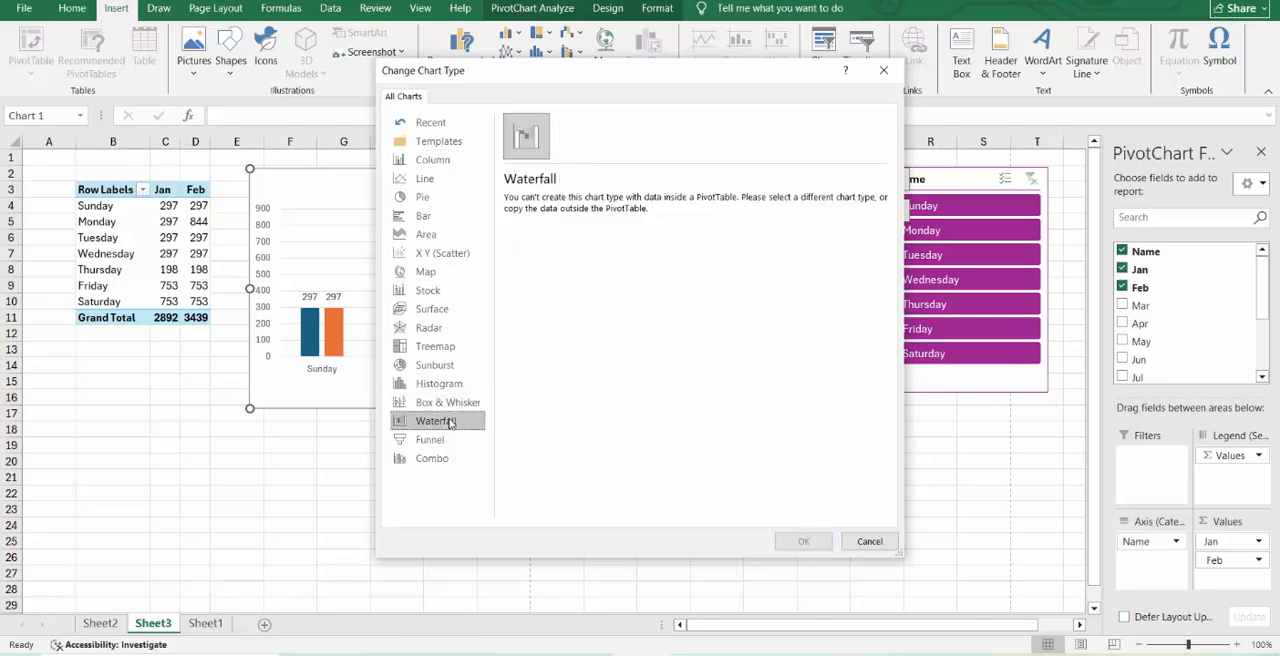
left_click(866, 541)
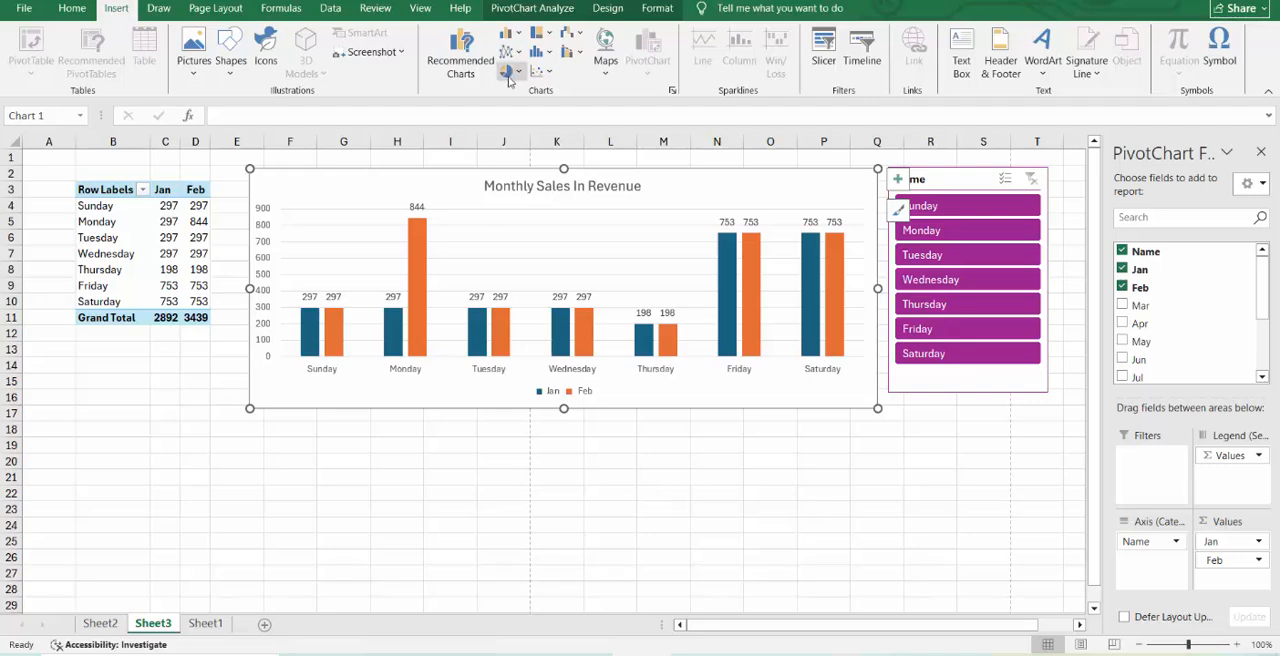
right_click(528, 184)
key("Escape")
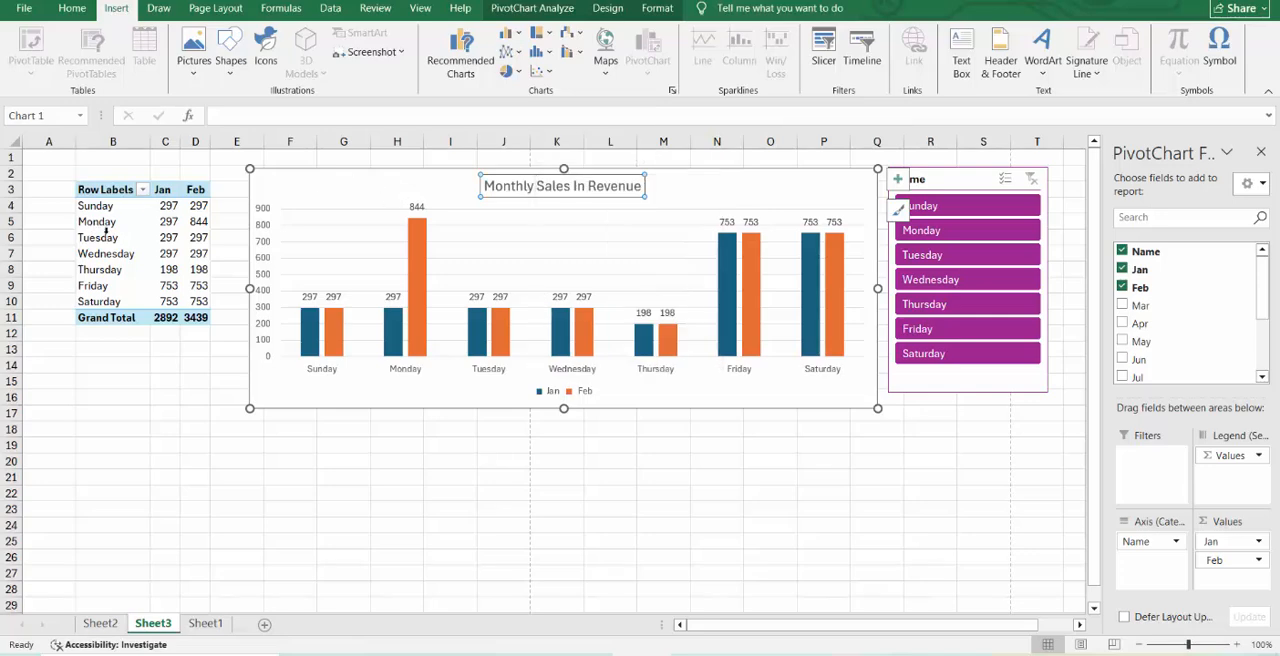
Add the Mar, Apr and May fields to the PivotTable's values.
left_click(198, 253)
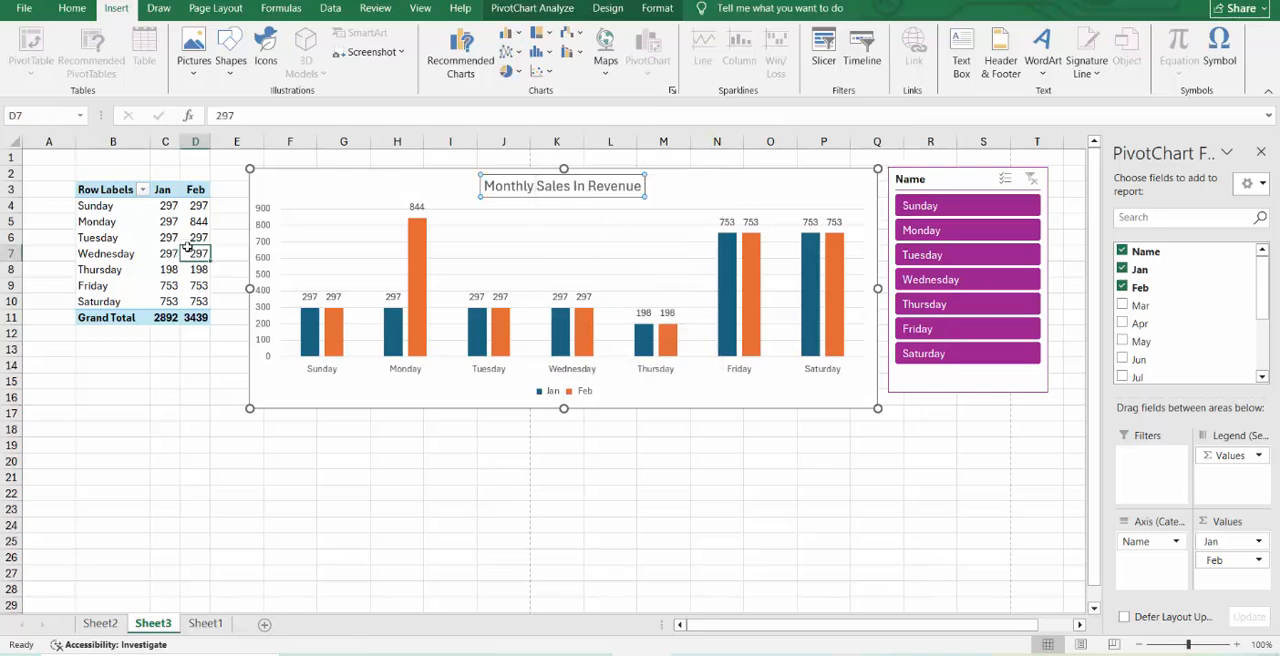
left_click(1123, 305)
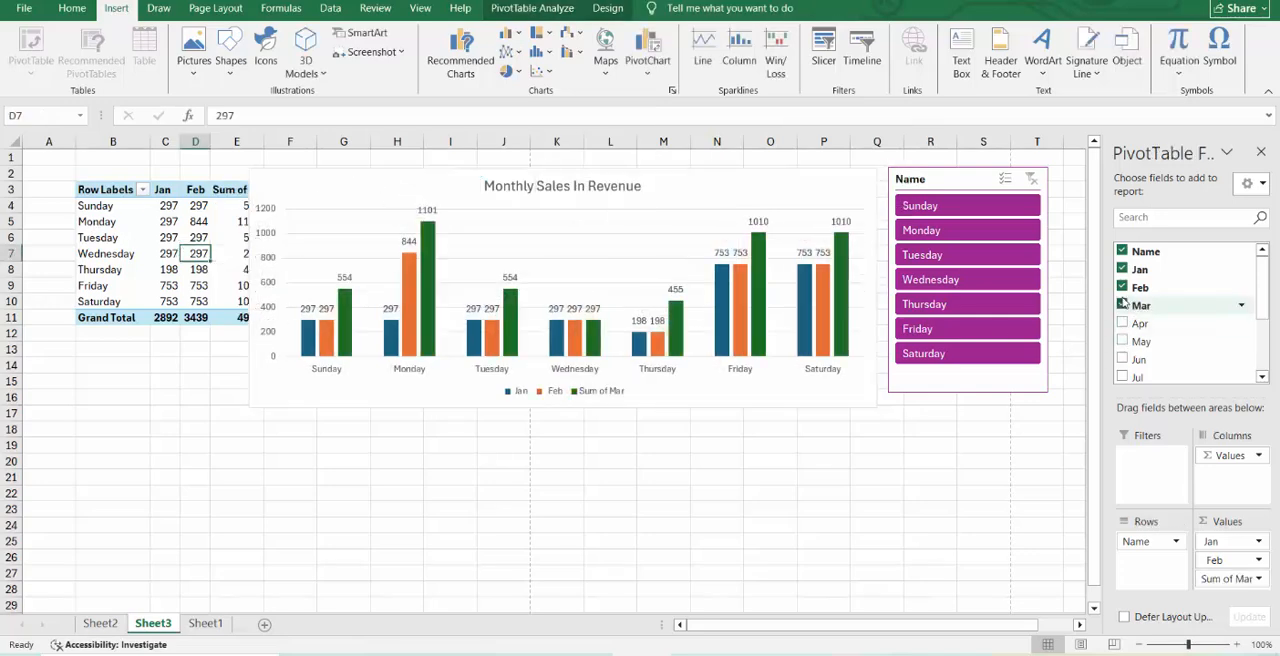
left_click(1123, 323)
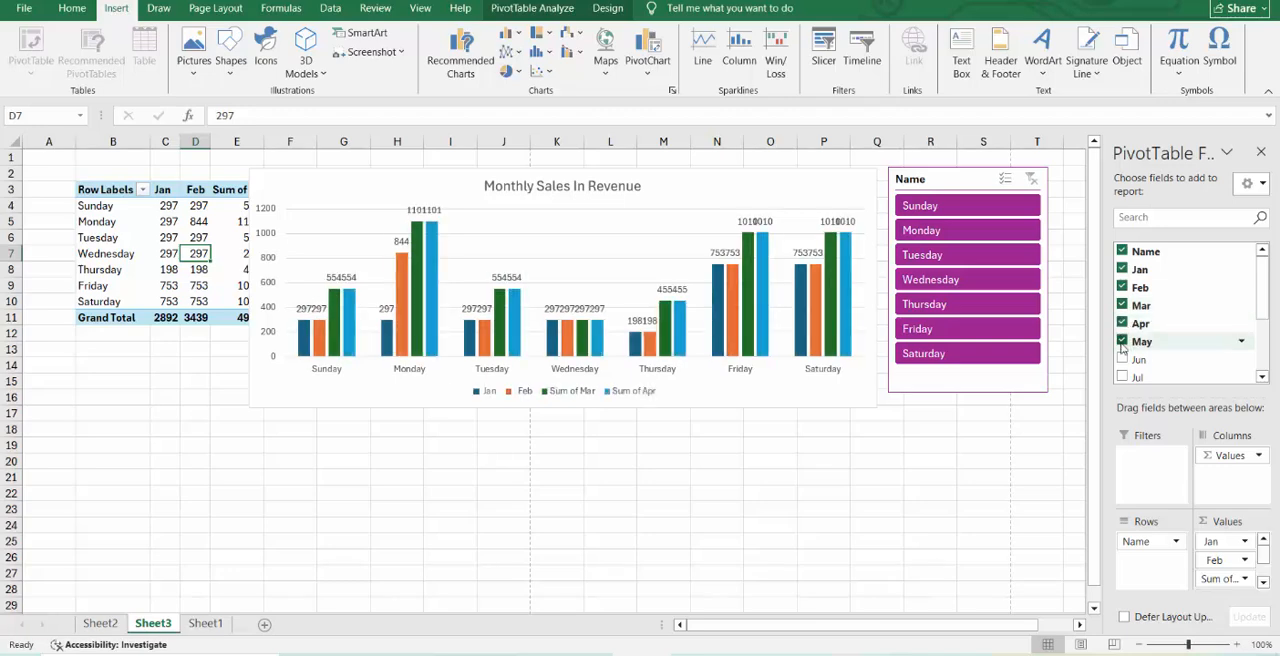
left_click(866, 428)
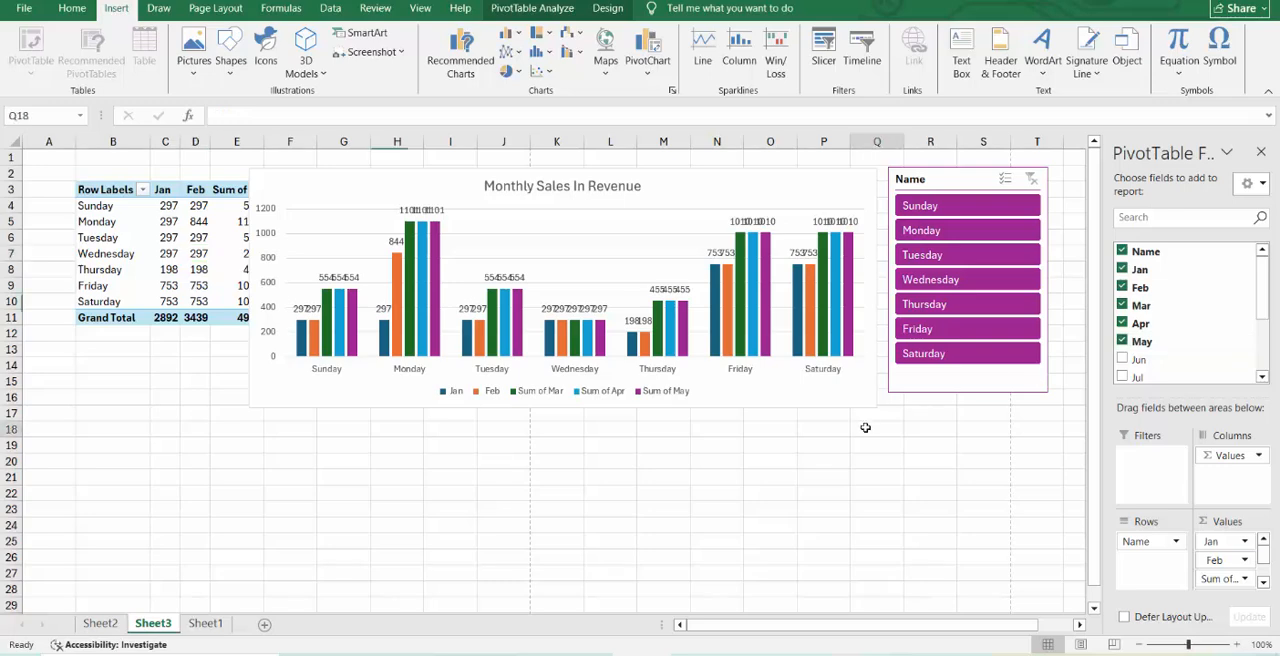
Close the PivotChart field list and widen the chart over the PivotTable so it starts at column A.
left_click(830, 400)
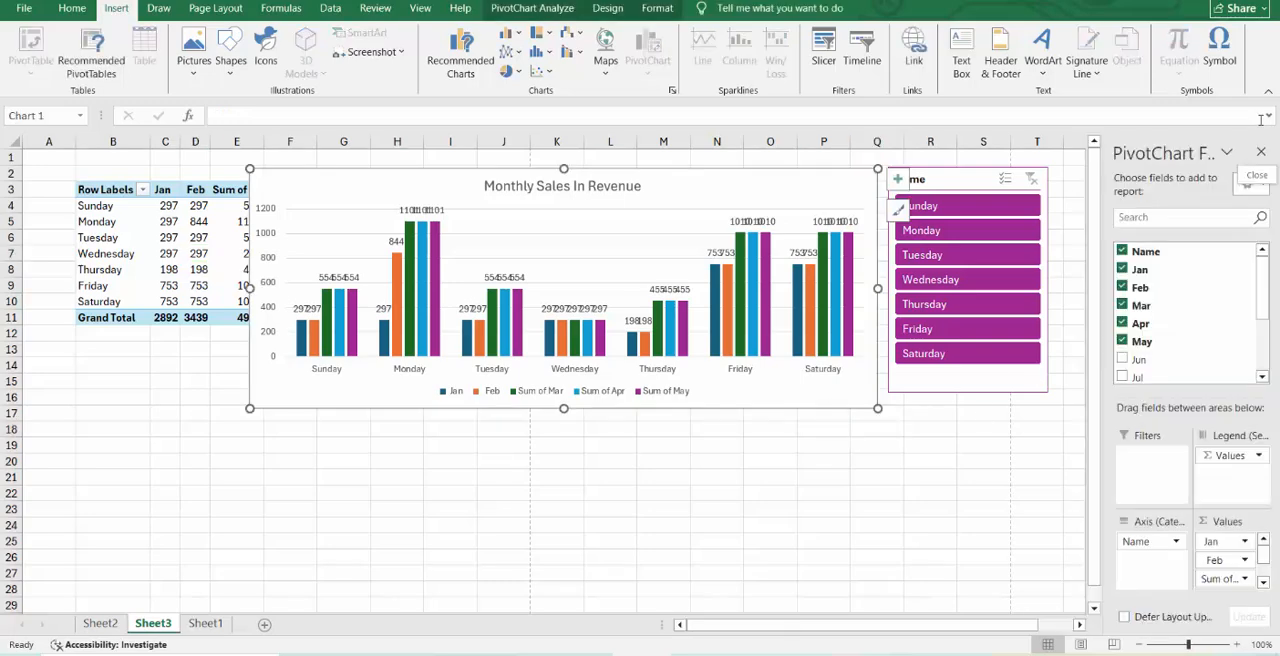
left_click(1260, 151)
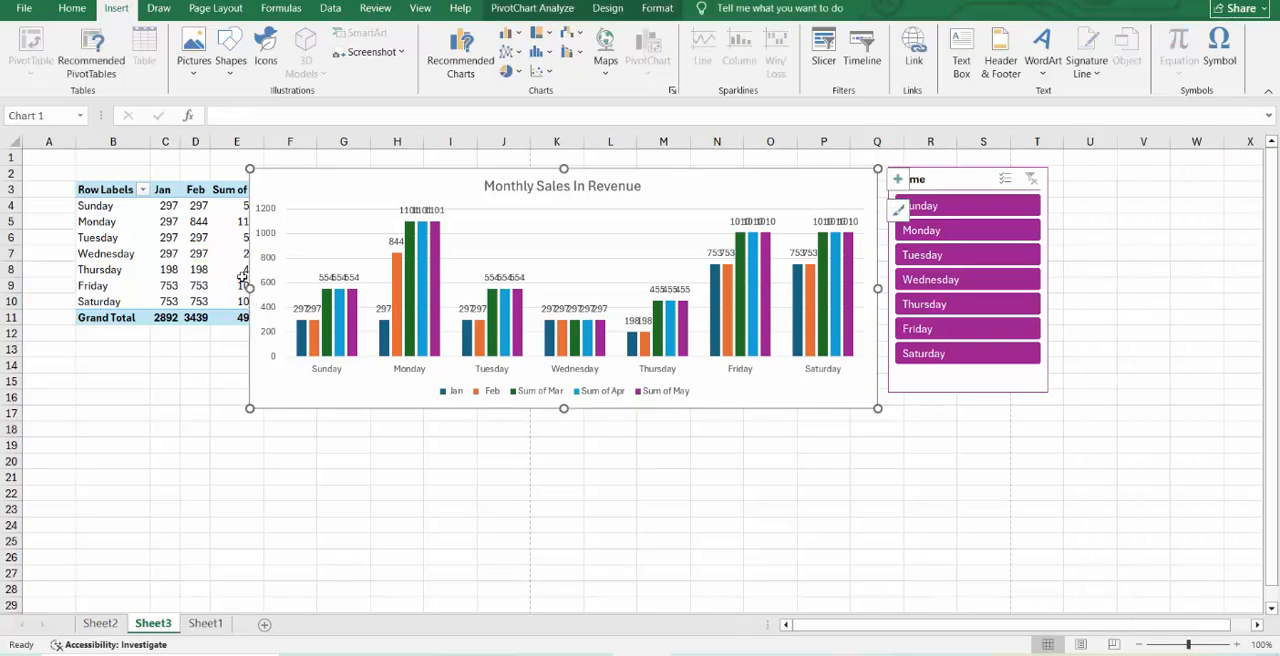
left_click_drag(250, 288, 44, 250)
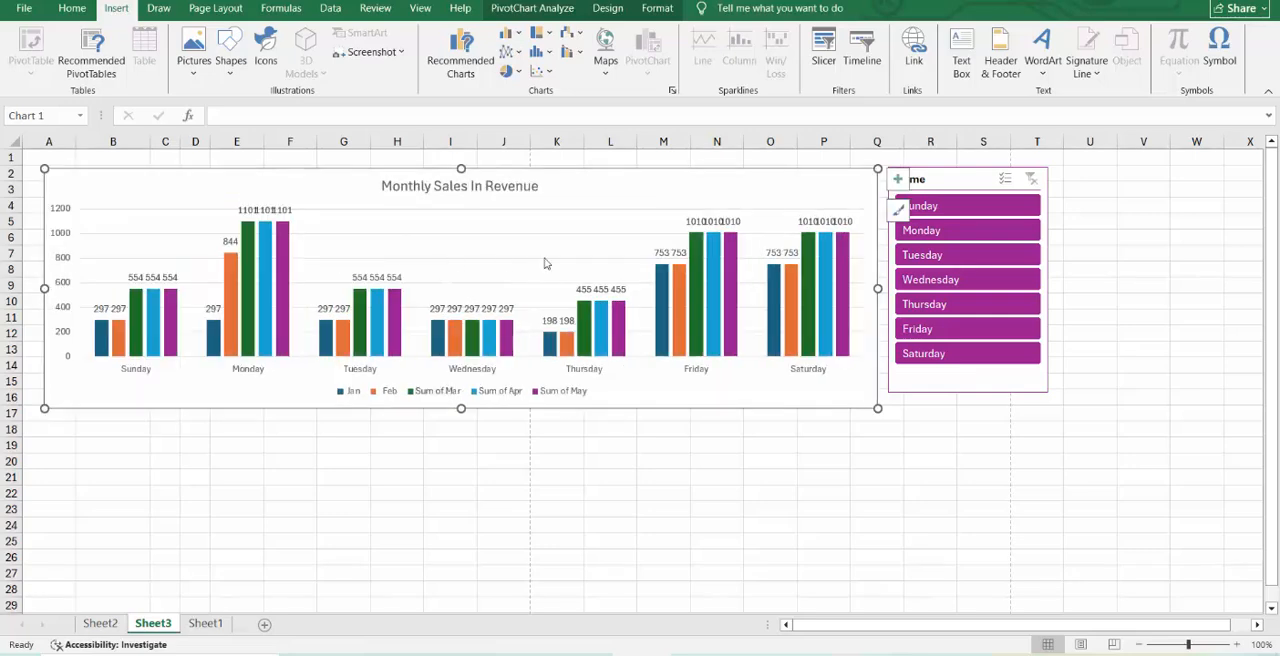
Position the Sum of May series' data labels at Inside Base in the PivotChart.
left_click(507, 307)
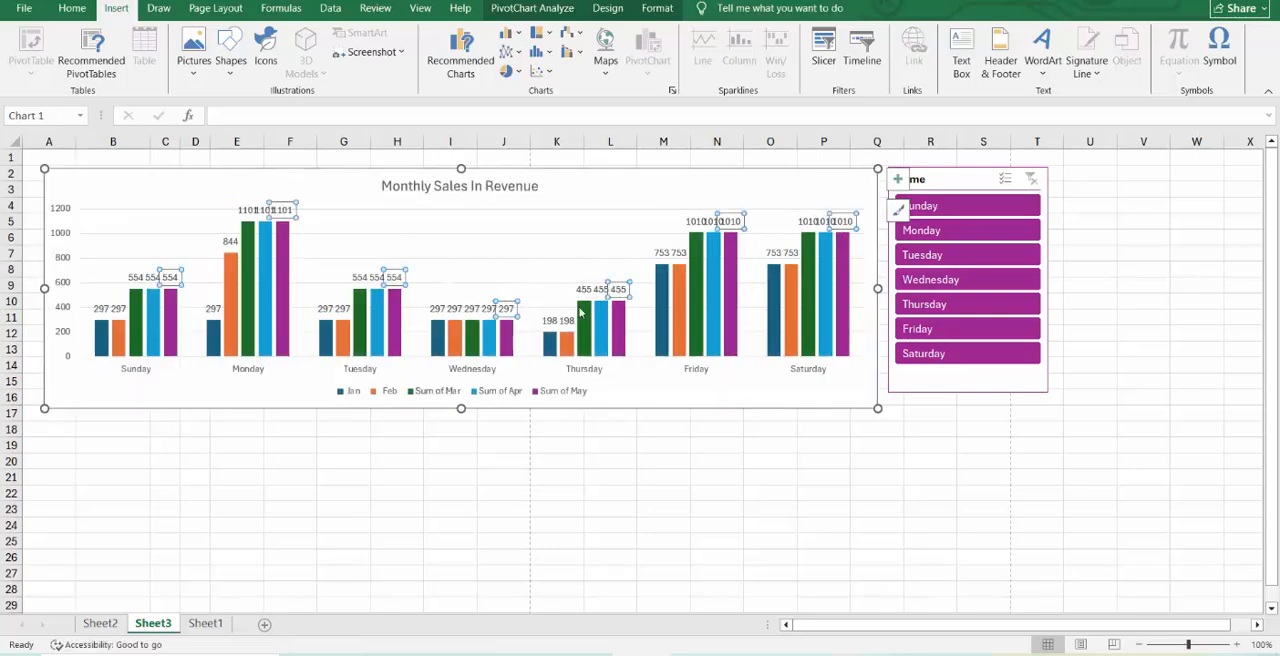
left_click(897, 179)
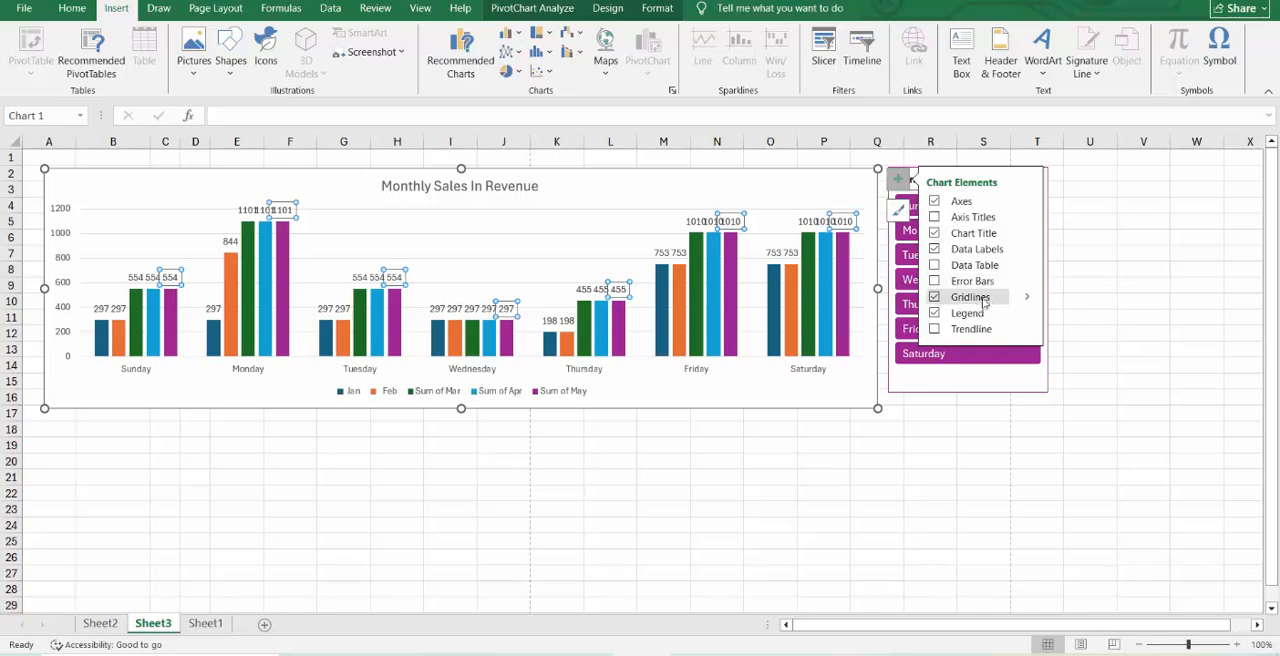
left_click(1026, 313)
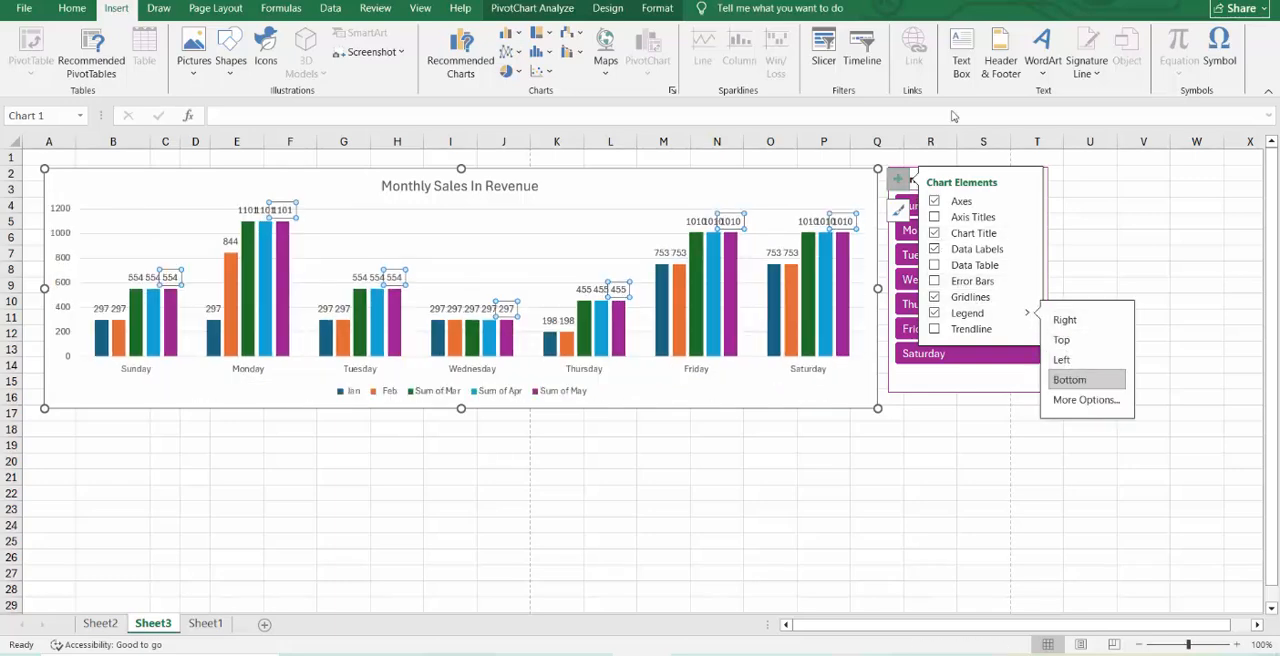
left_click(1026, 248)
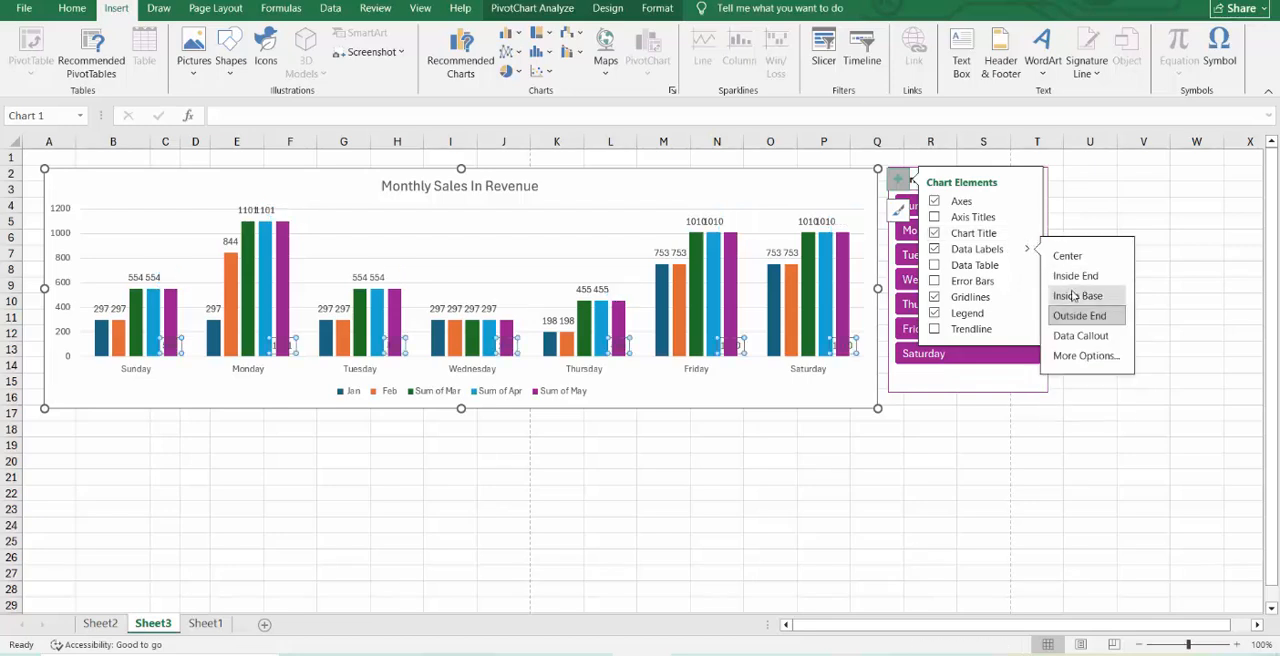
Fill only Saturday's Sum of May data label with orange.
left_click(845, 347)
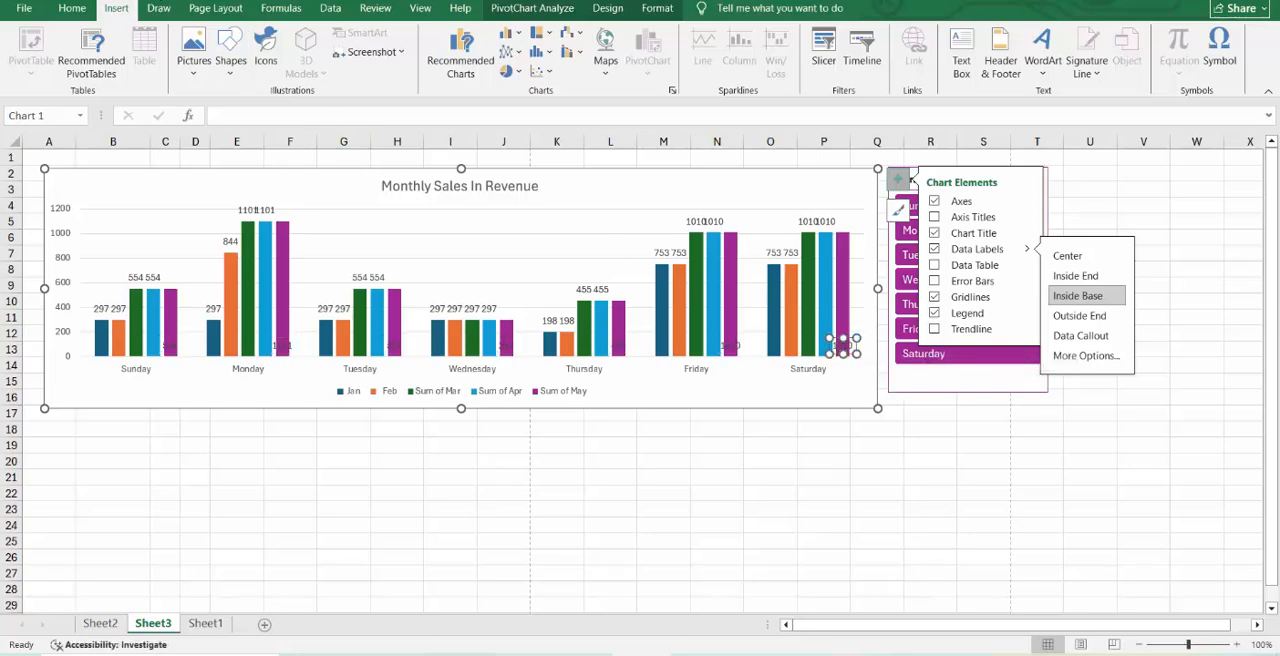
left_click(72, 8)
left_click(268, 65)
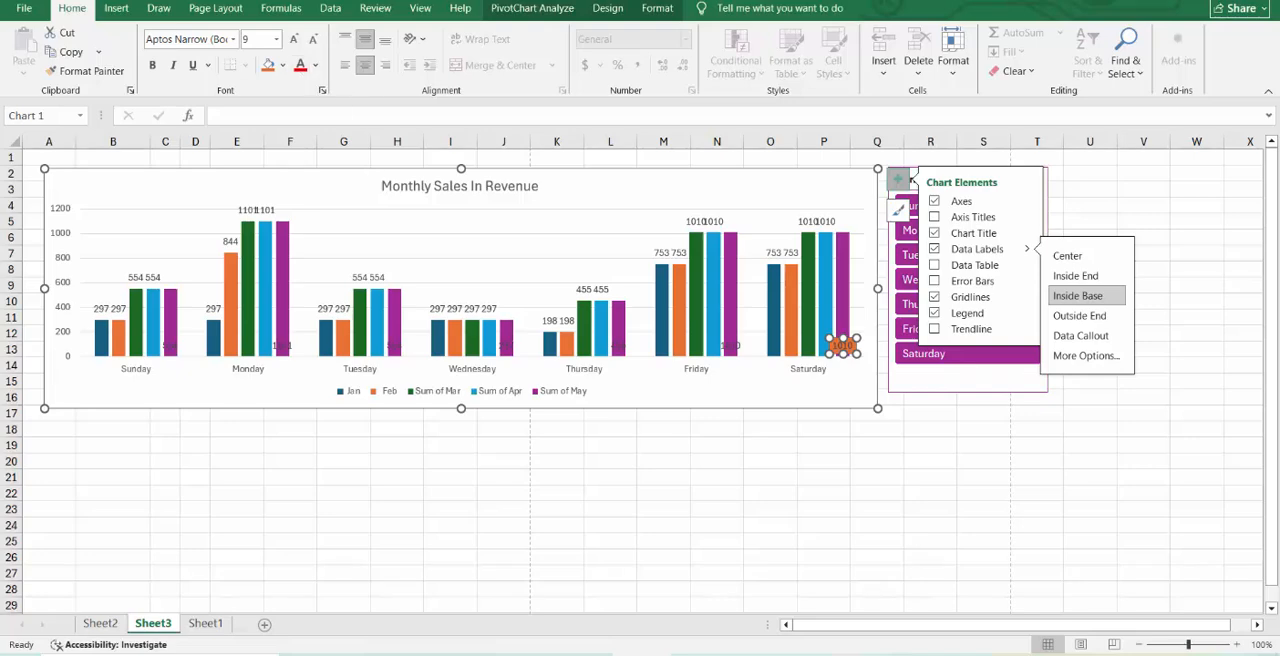
left_click(1180, 592)
left_click(972, 486)
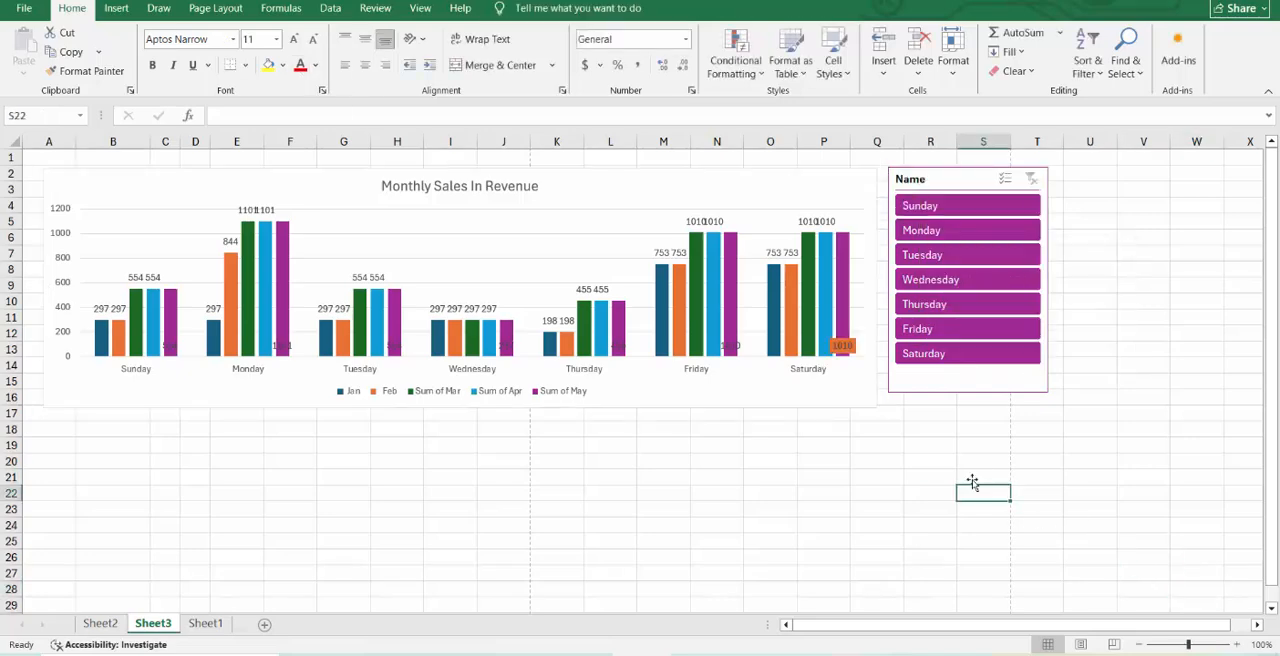
Format all Sum of May data labels with a black fill and bold white text.
left_click(842, 346)
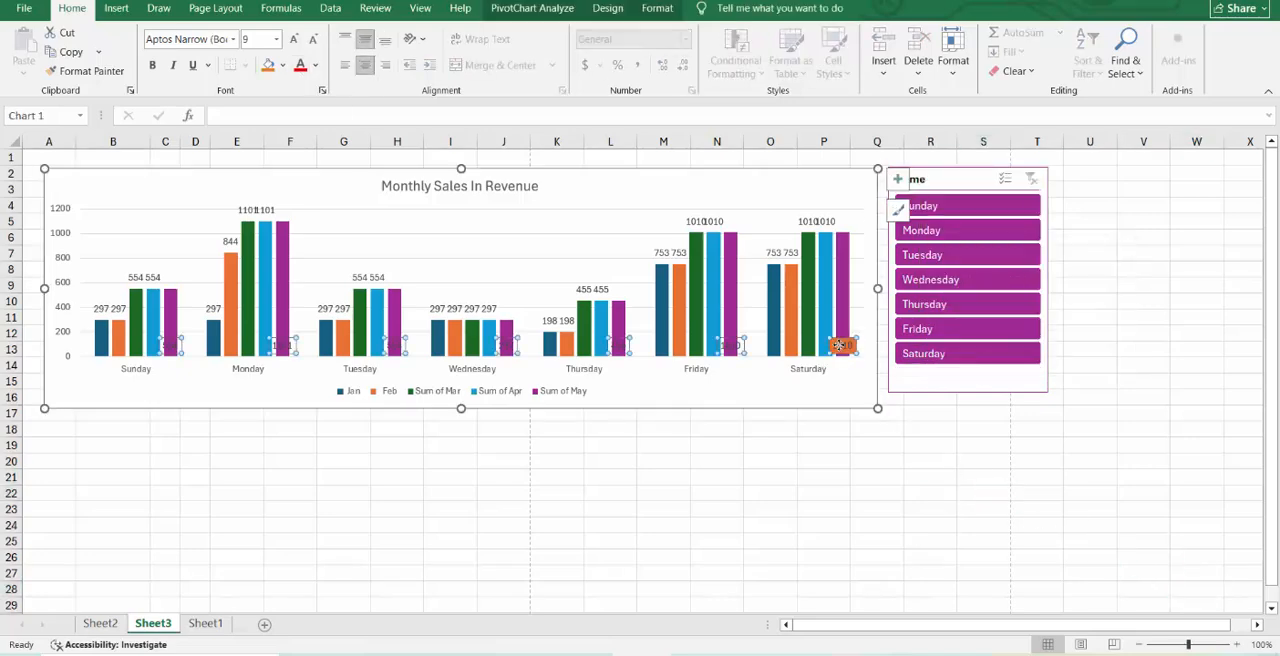
left_click(283, 65)
left_click(295, 170)
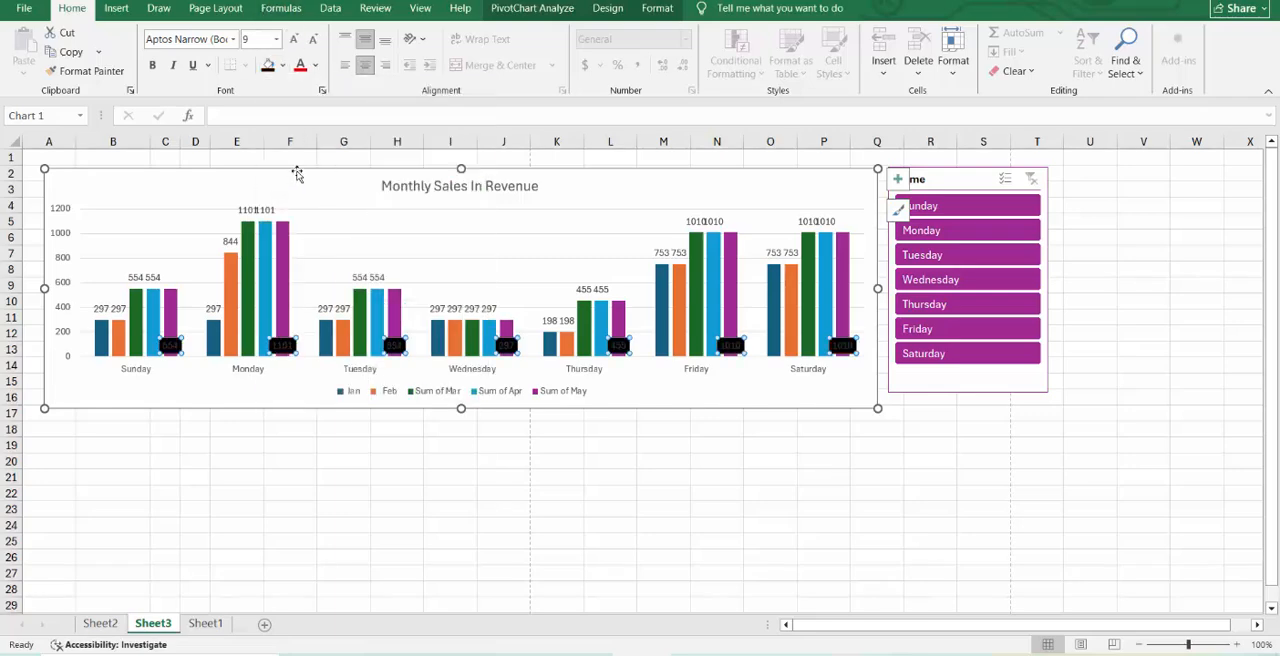
left_click(316, 66)
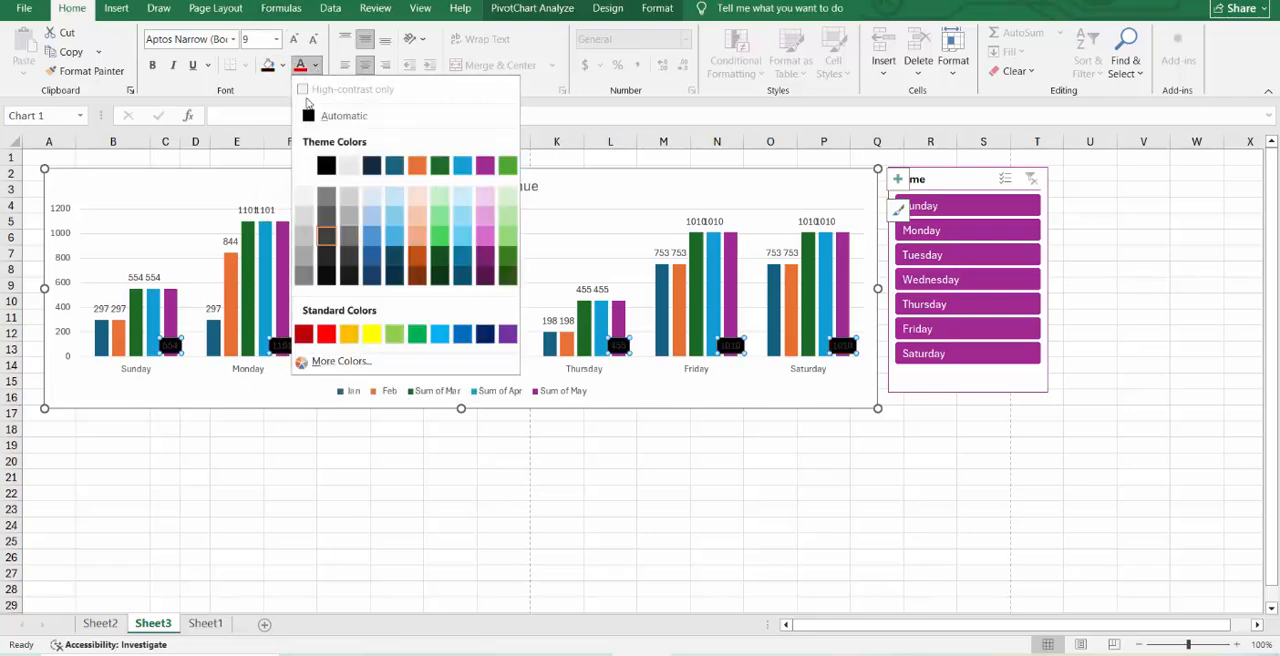
left_click(294, 167)
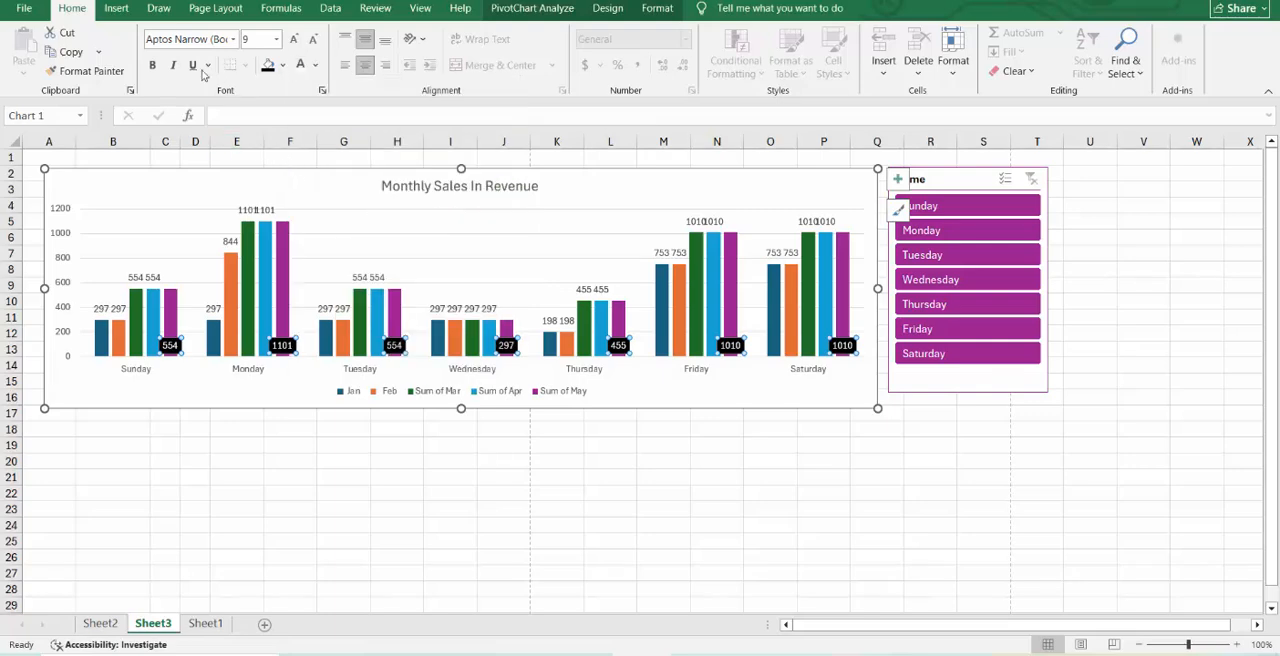
left_click(880, 480)
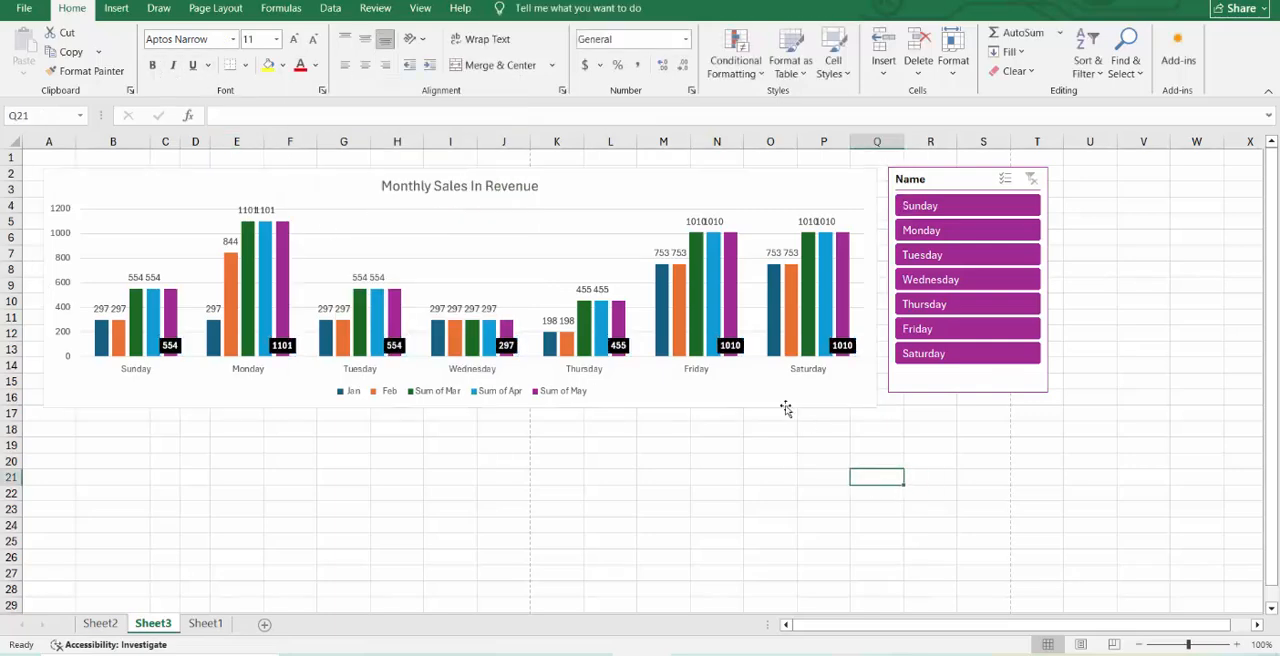
Position the Sum of Apr series' data labels at Center.
left_click(756, 384)
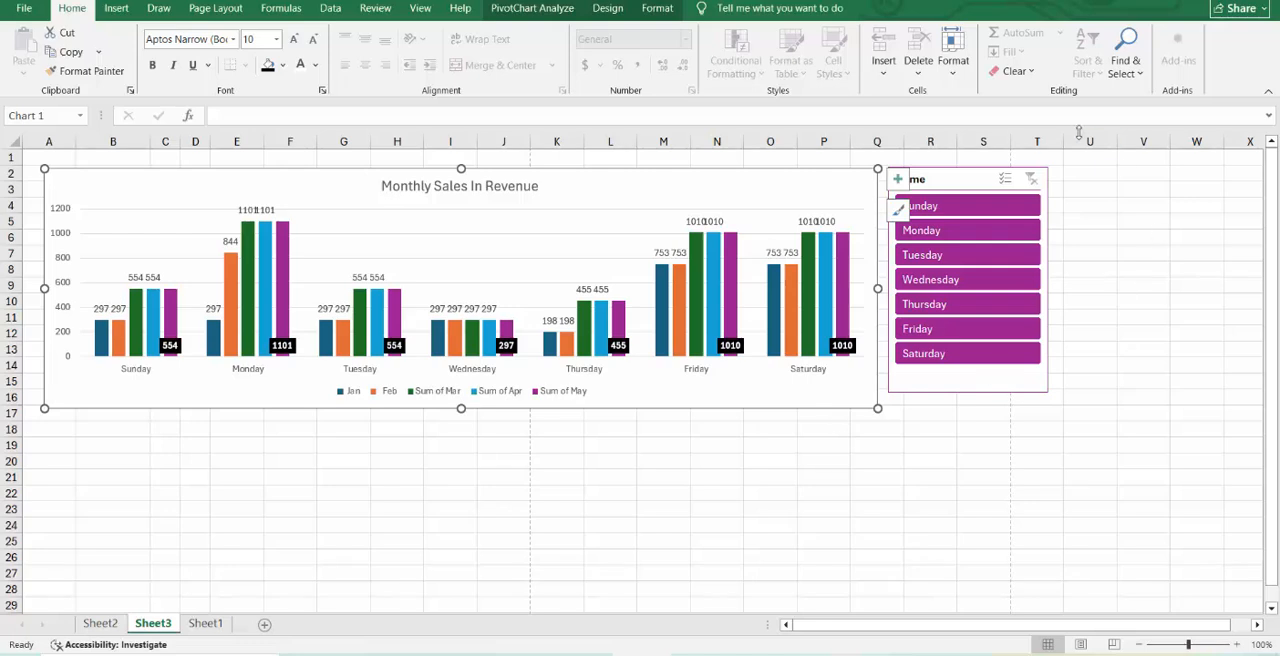
left_click(830, 222)
left_click(898, 180)
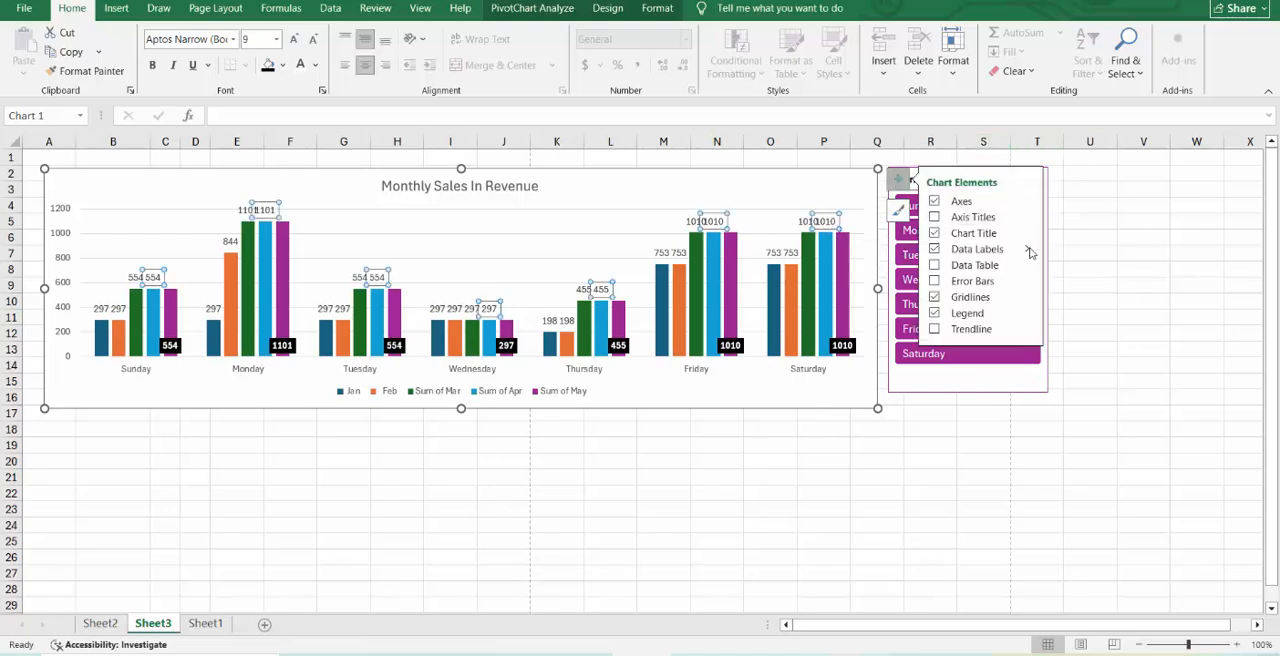
left_click(1028, 250)
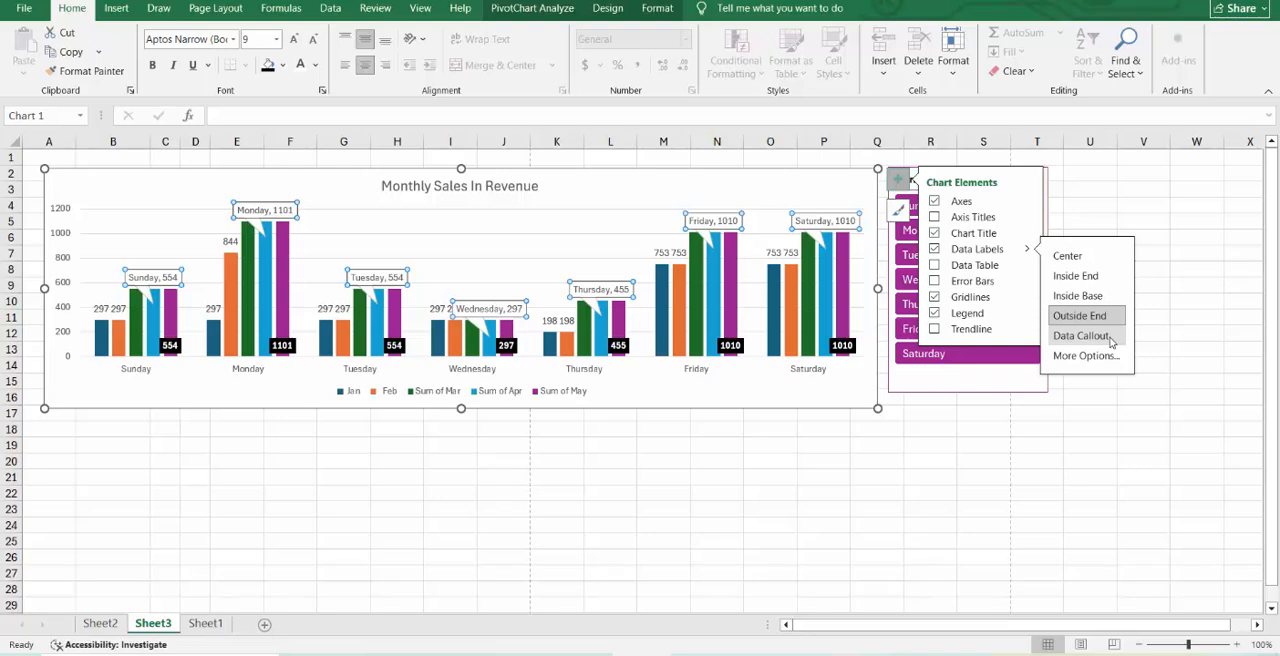
left_click(1085, 256)
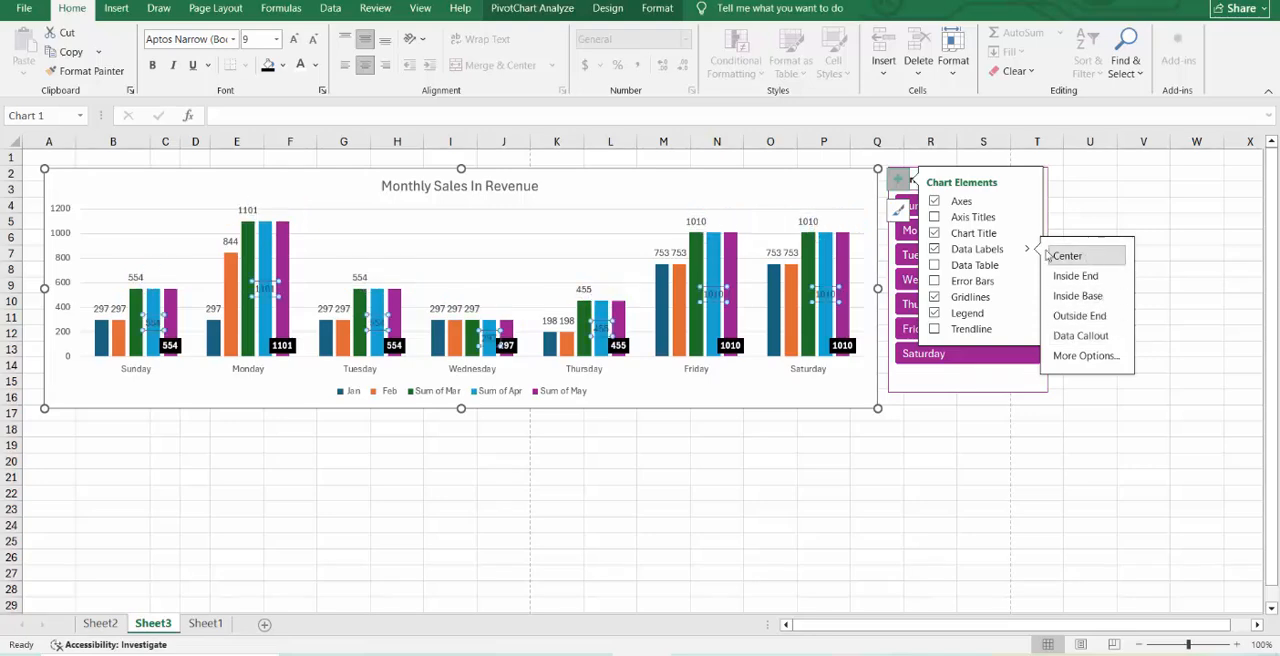
left_click(772, 451)
Give the Sum of Apr data labels a purple fill and white text, and move the chart down to start at row 5.
left_click(833, 291)
left_click(826, 293)
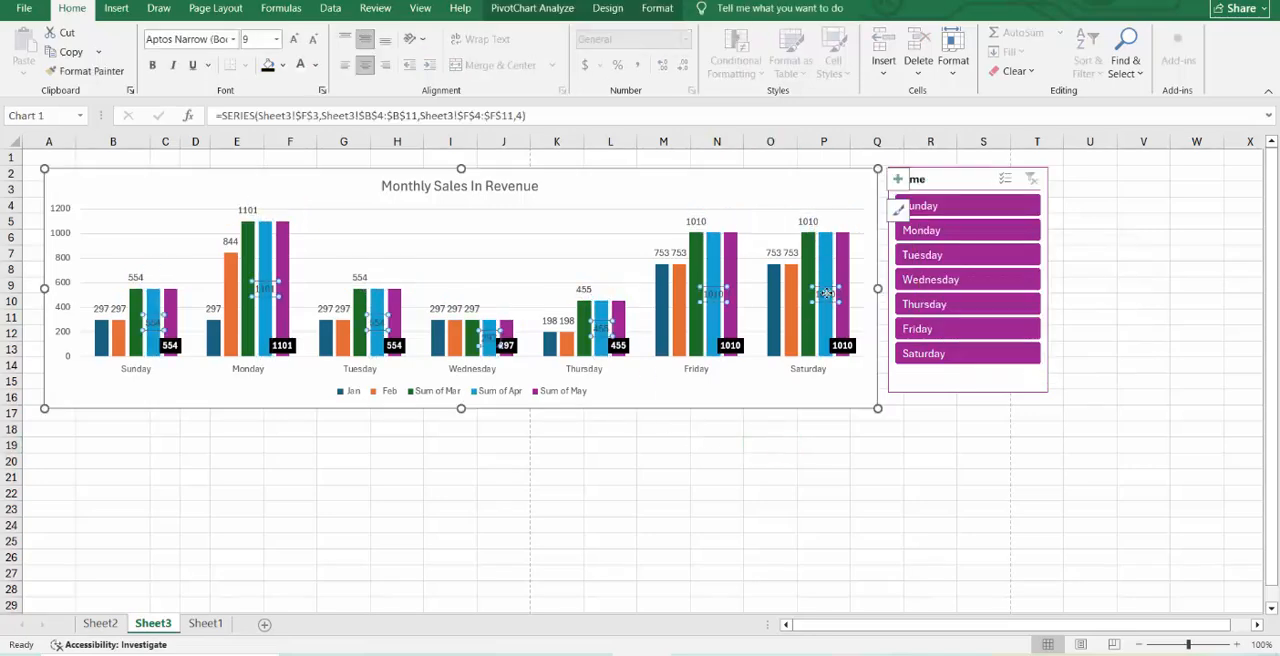
left_click(283, 66)
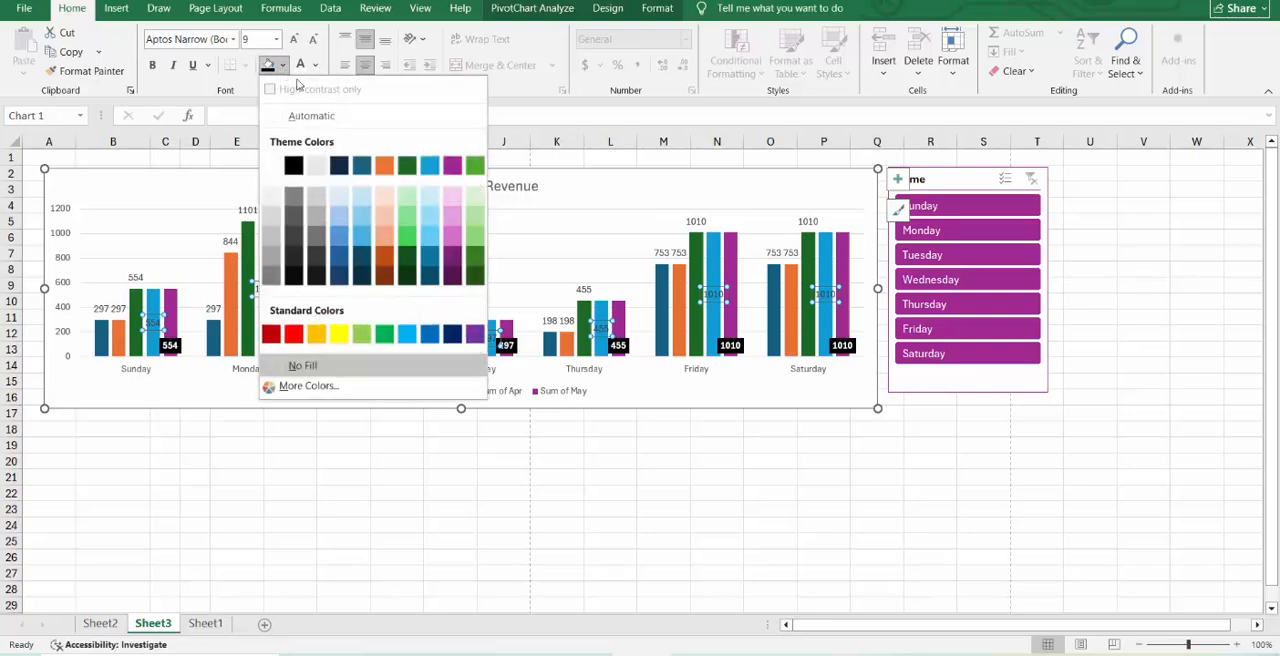
left_click(475, 333)
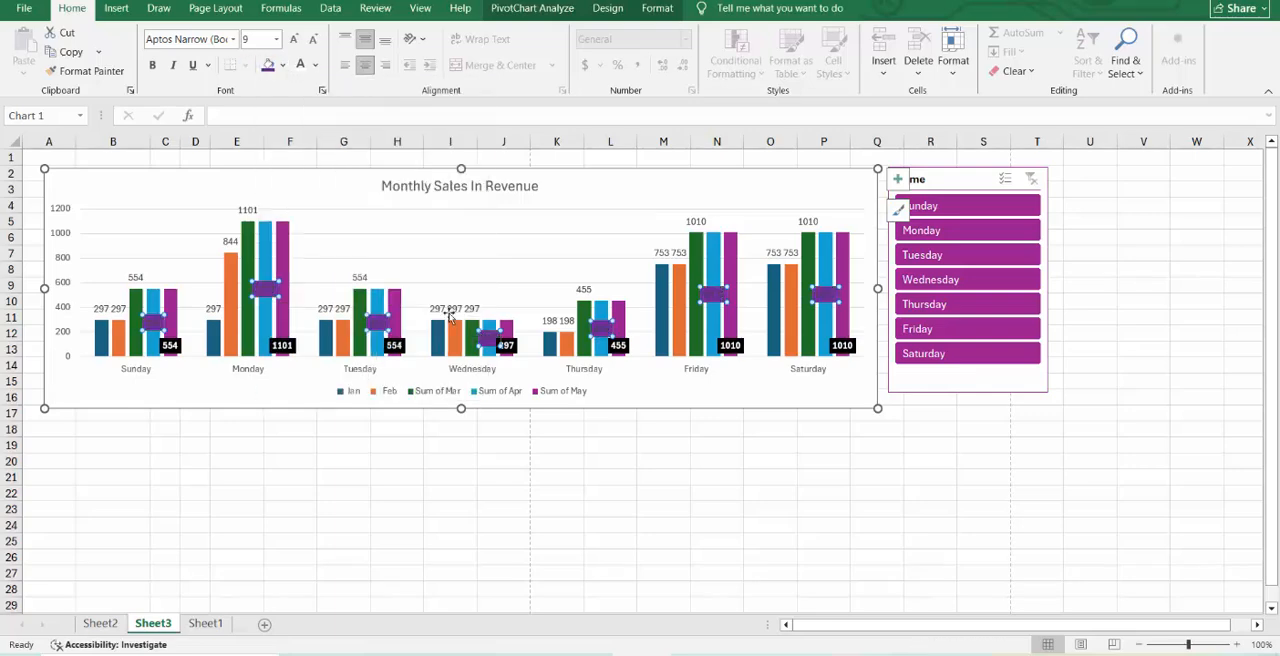
left_click(315, 65)
left_click(271, 161)
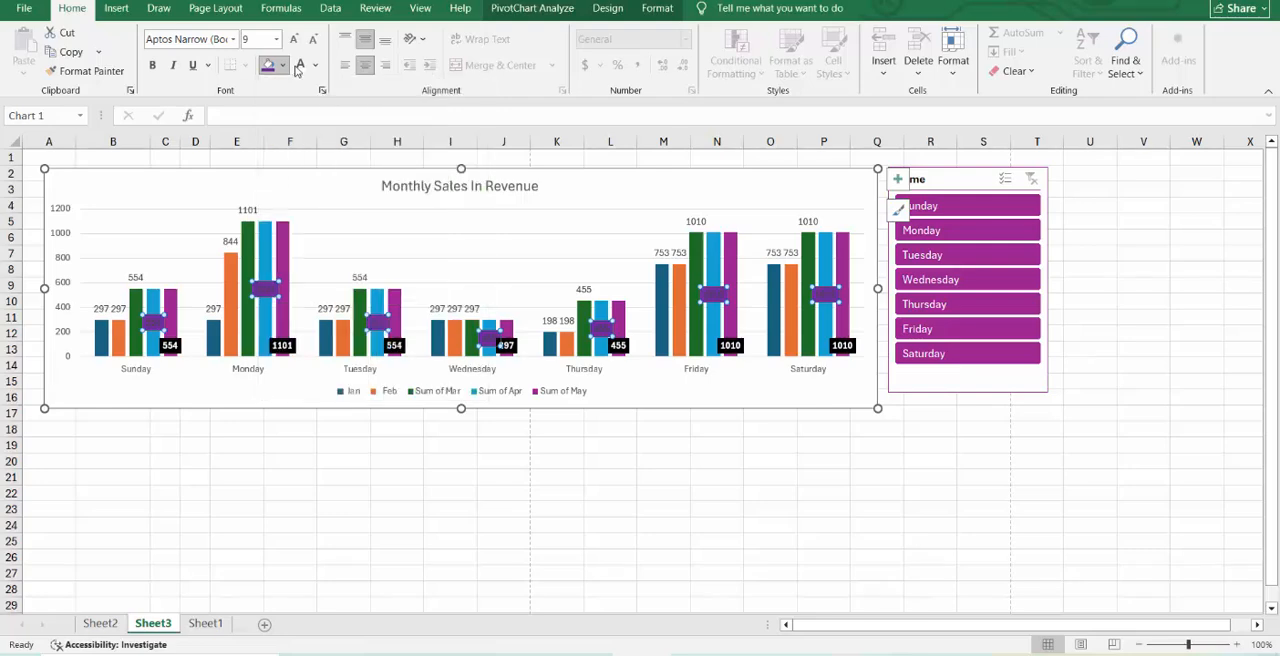
left_click(725, 495)
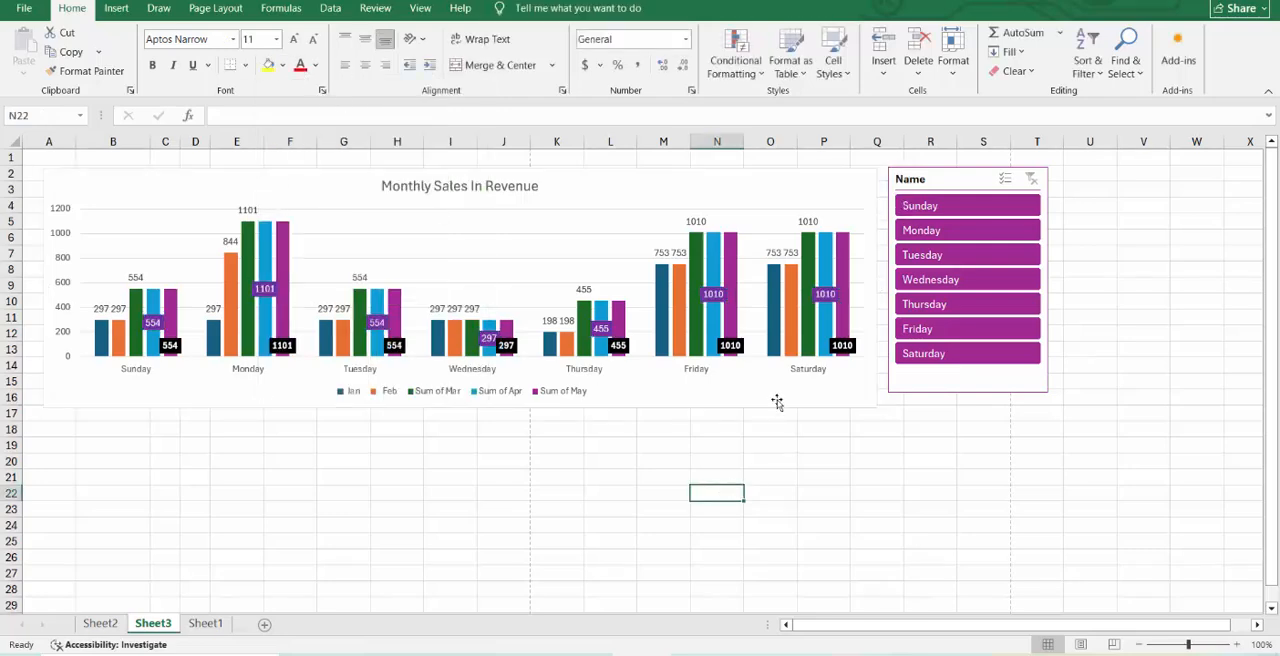
left_click_drag(777, 402, 811, 439)
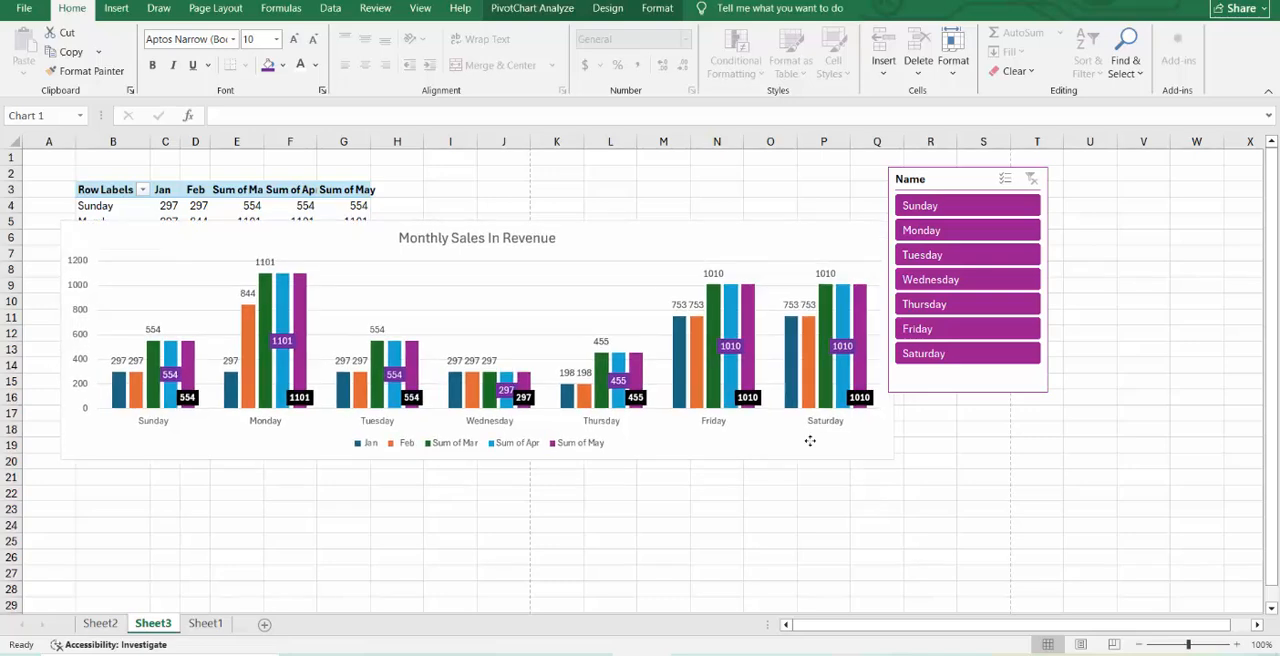
Examine the chart element options, including axes, data labels, error bars, legend and trendline, without applying any.
left_click(608, 8)
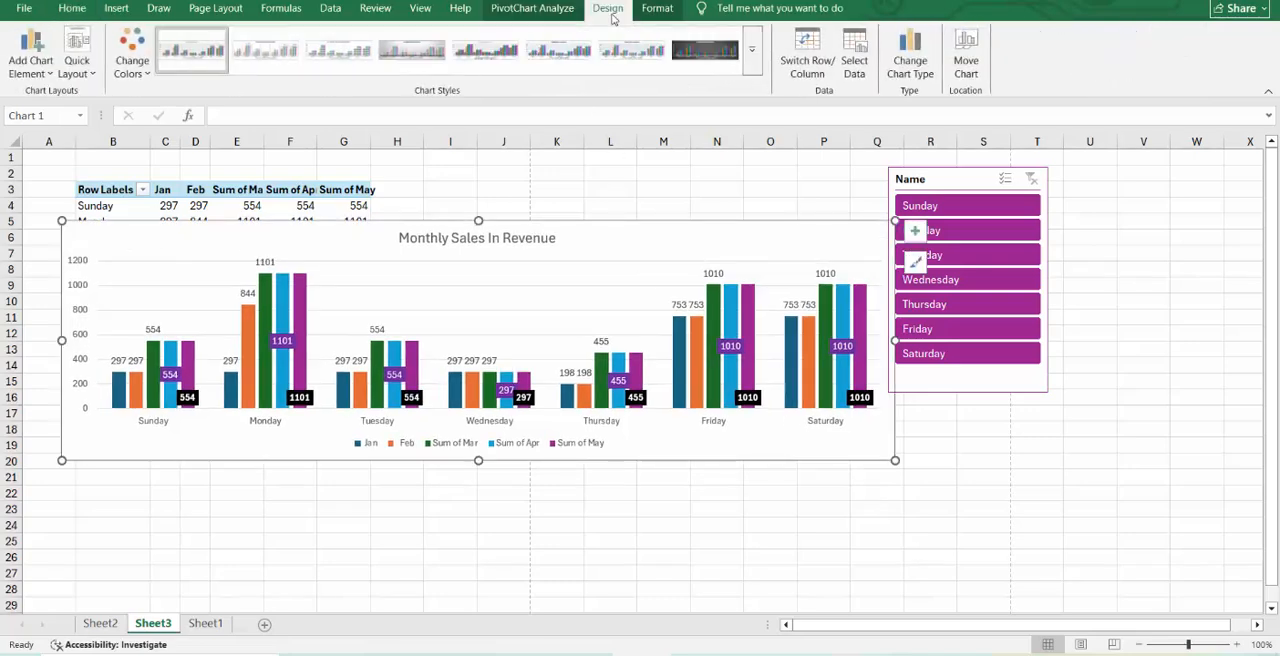
left_click(48, 74)
mouse_move(72, 96)
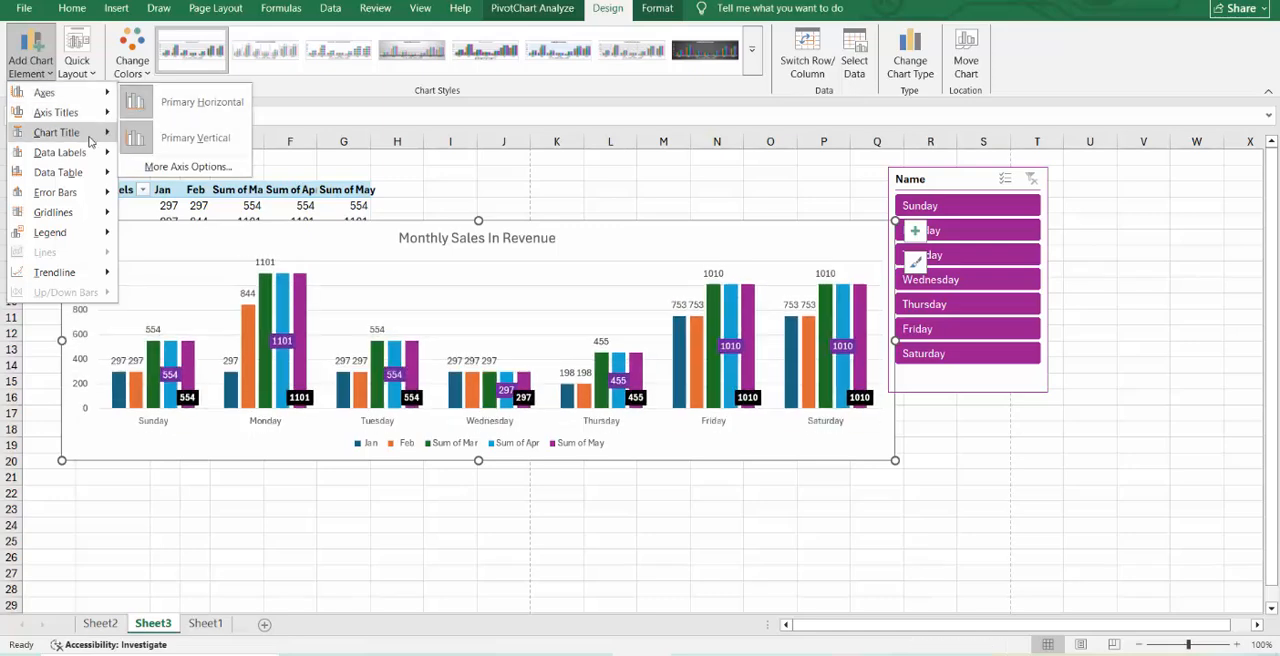
mouse_move(91, 140)
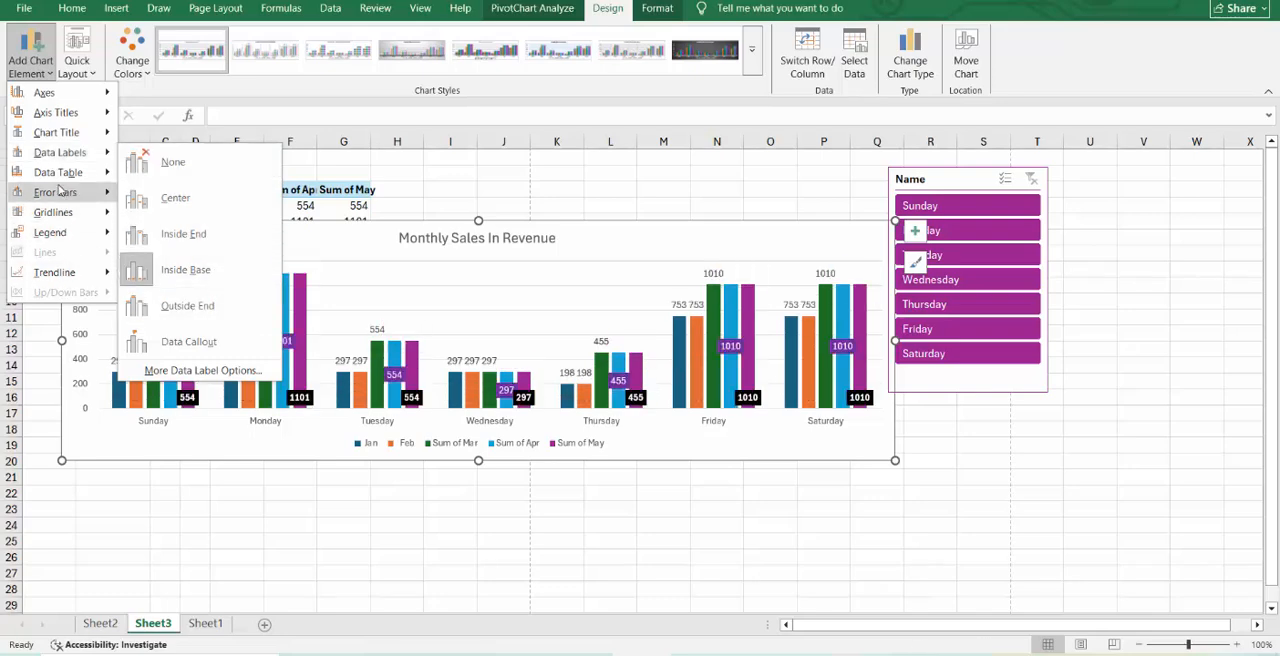
mouse_move(58, 178)
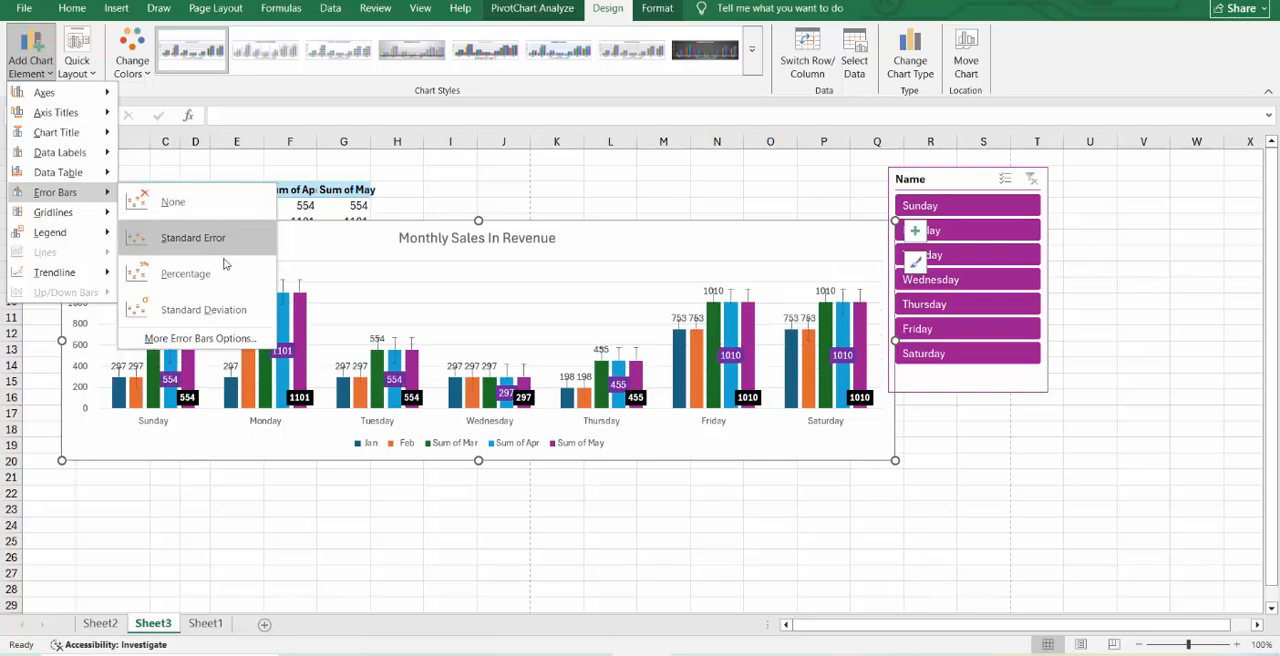
mouse_move(100, 218)
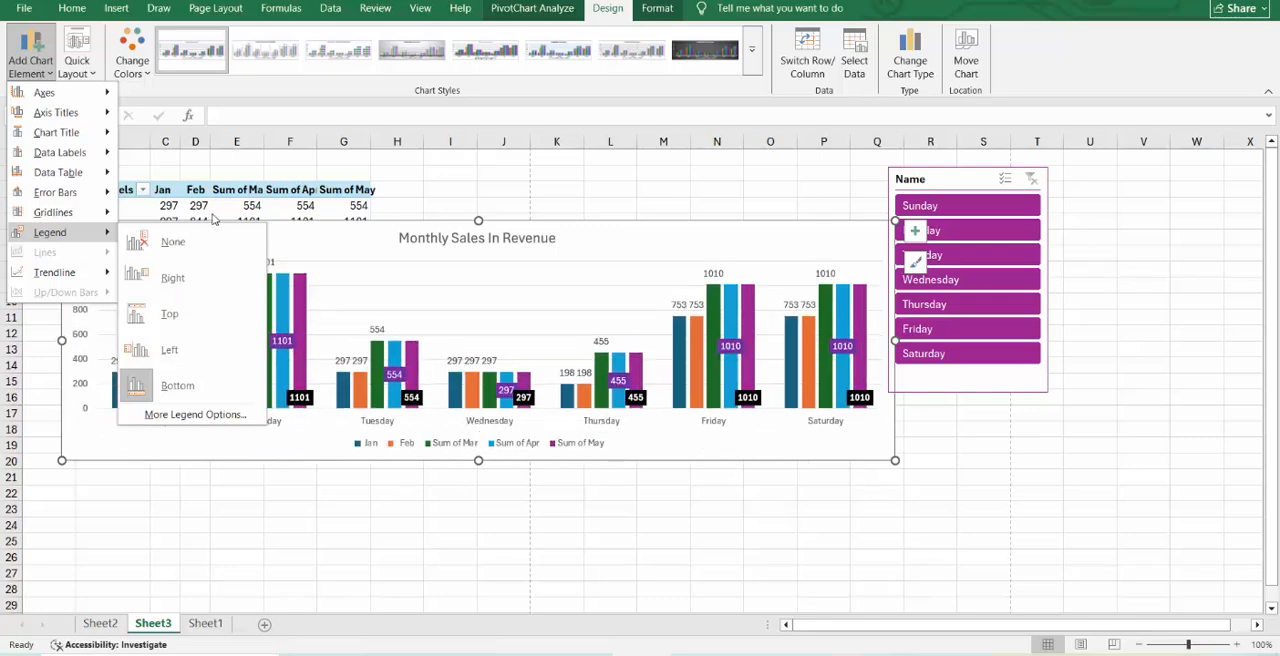
mouse_move(90, 272)
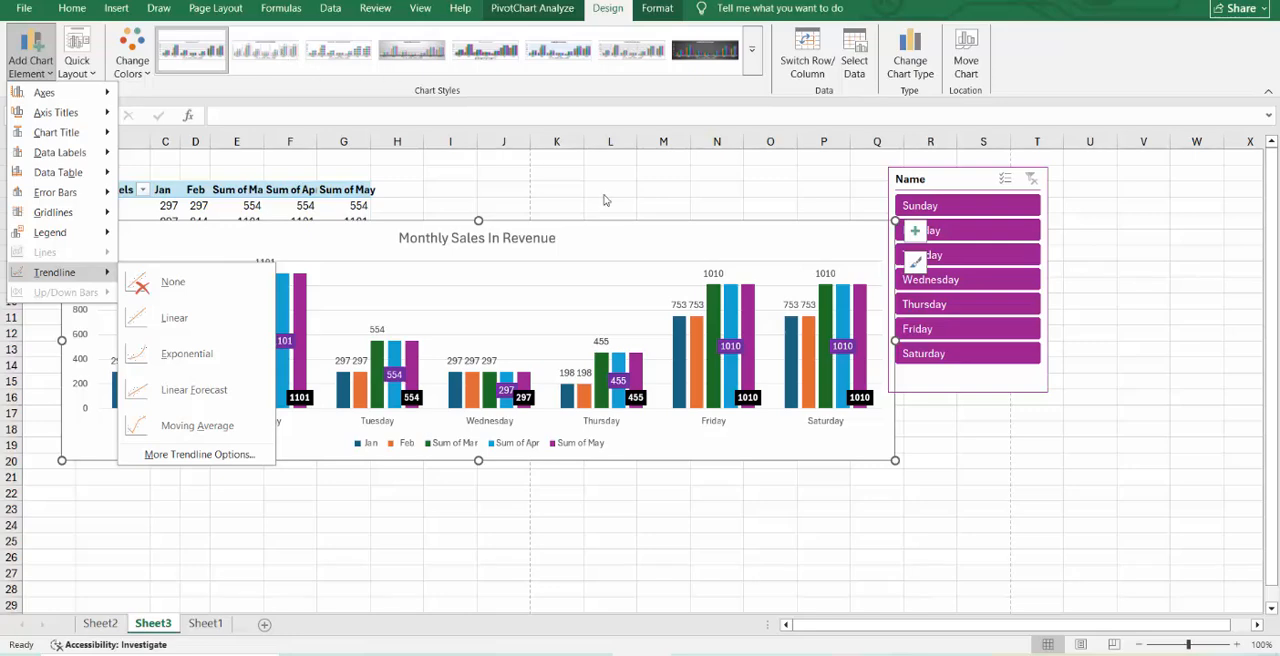
left_click(633, 220)
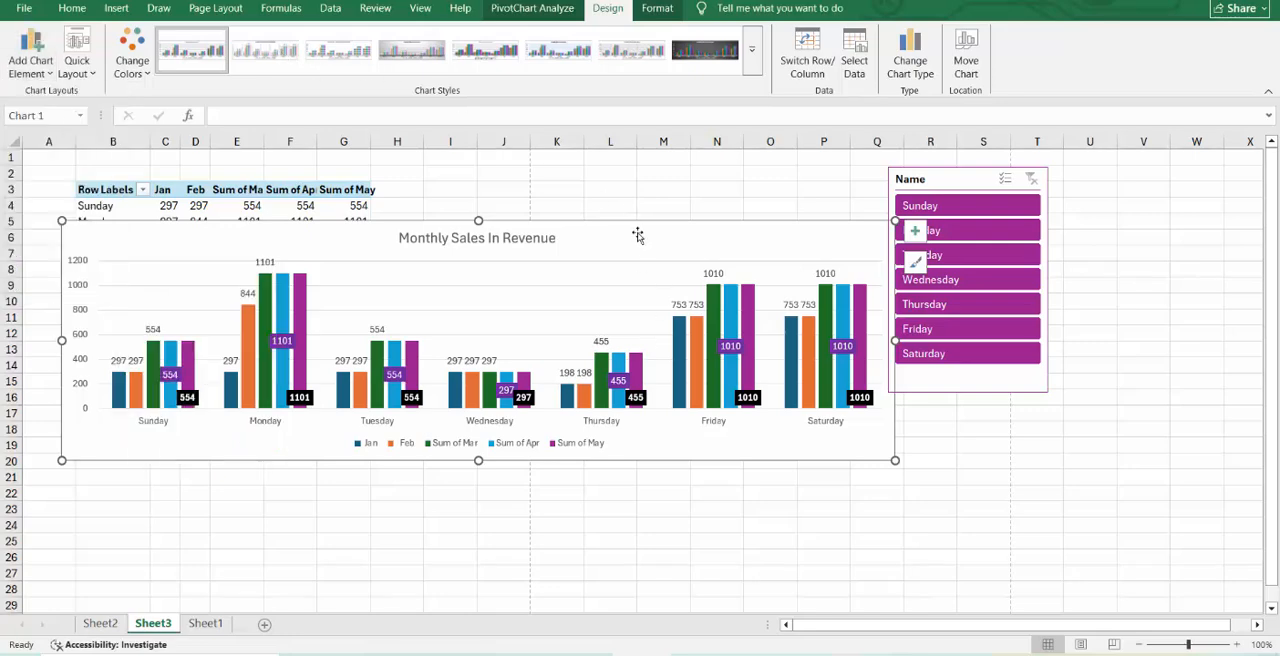
Look over the quick layouts offered for the chart and return to the insert commands.
left_click(73, 74)
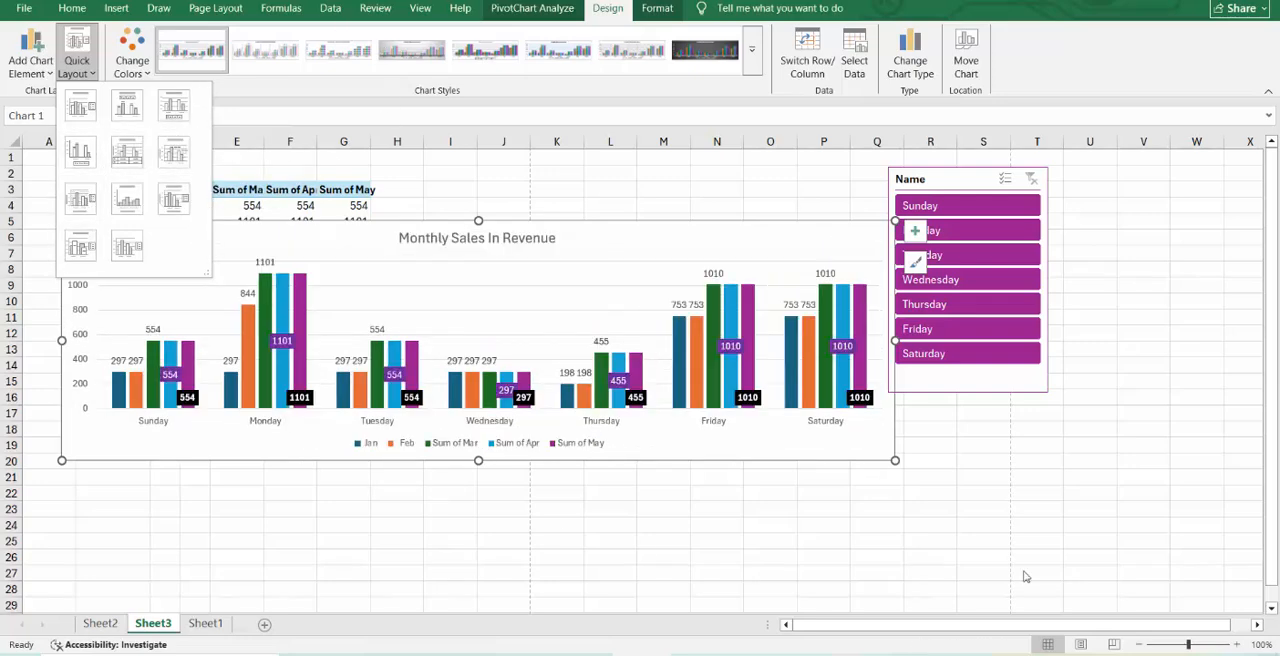
left_click(947, 655)
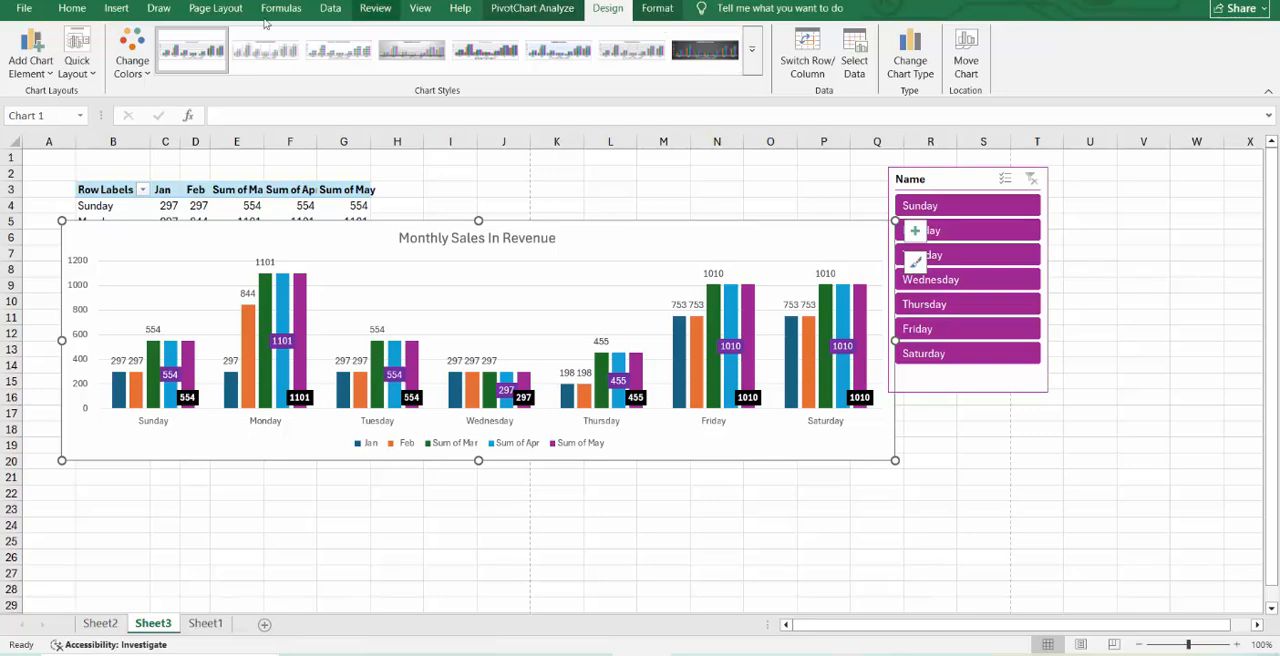
left_click(117, 9)
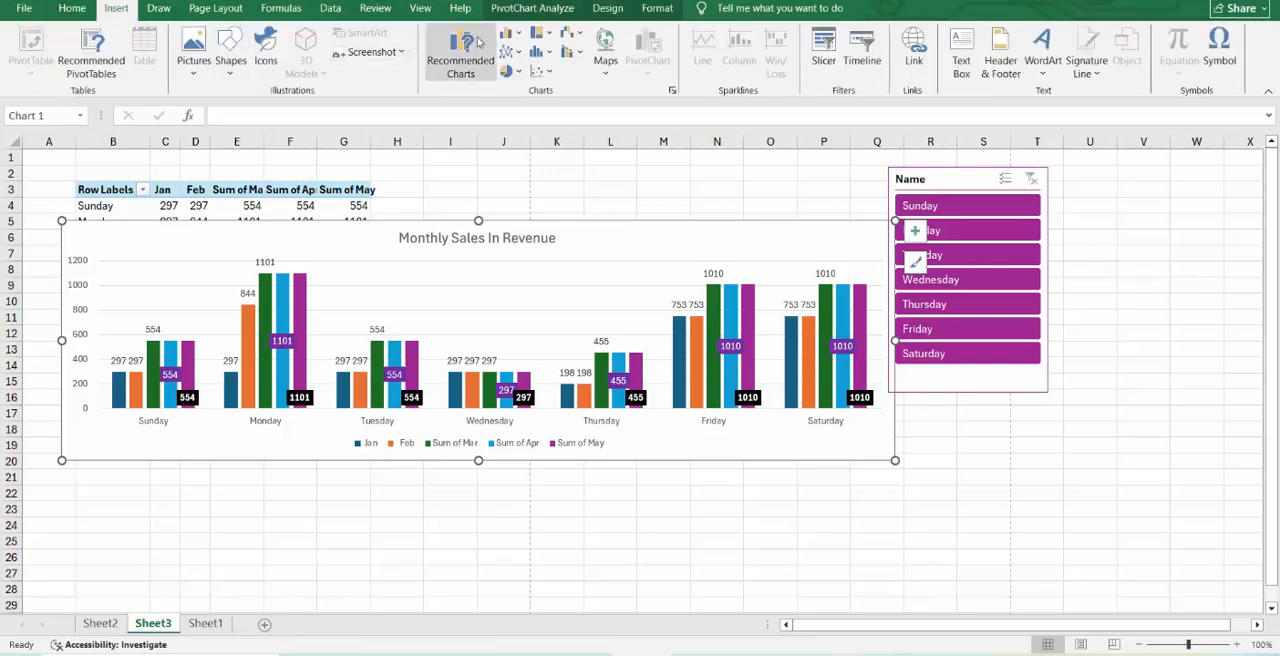